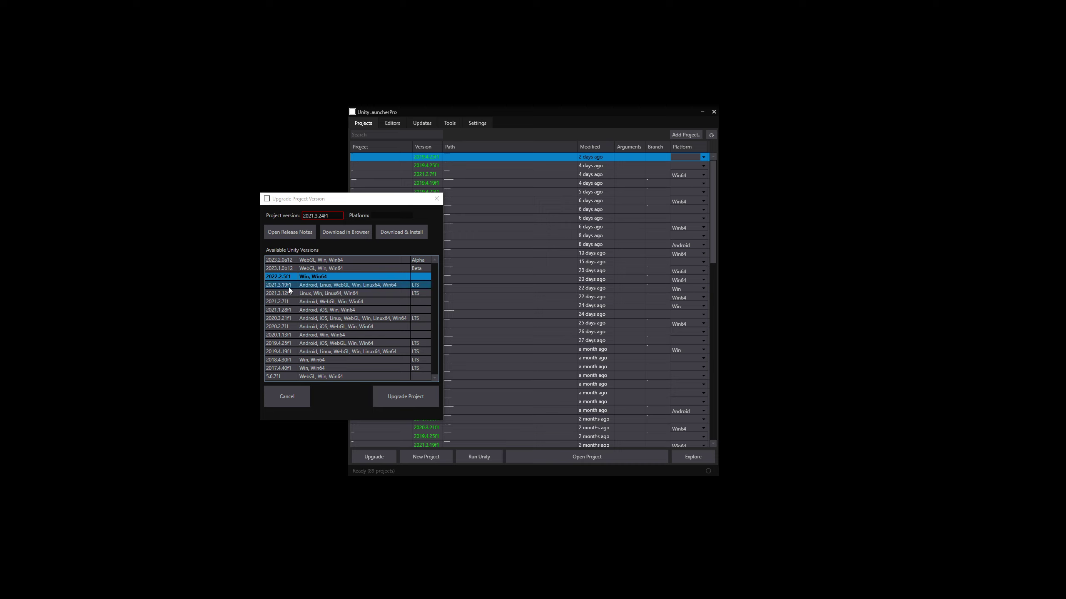
# Launch the ScenarioAI project with Unity 2021.3.19f1 from the Upgrade Project Version dialog
pyautogui.doubleClick(288, 287)
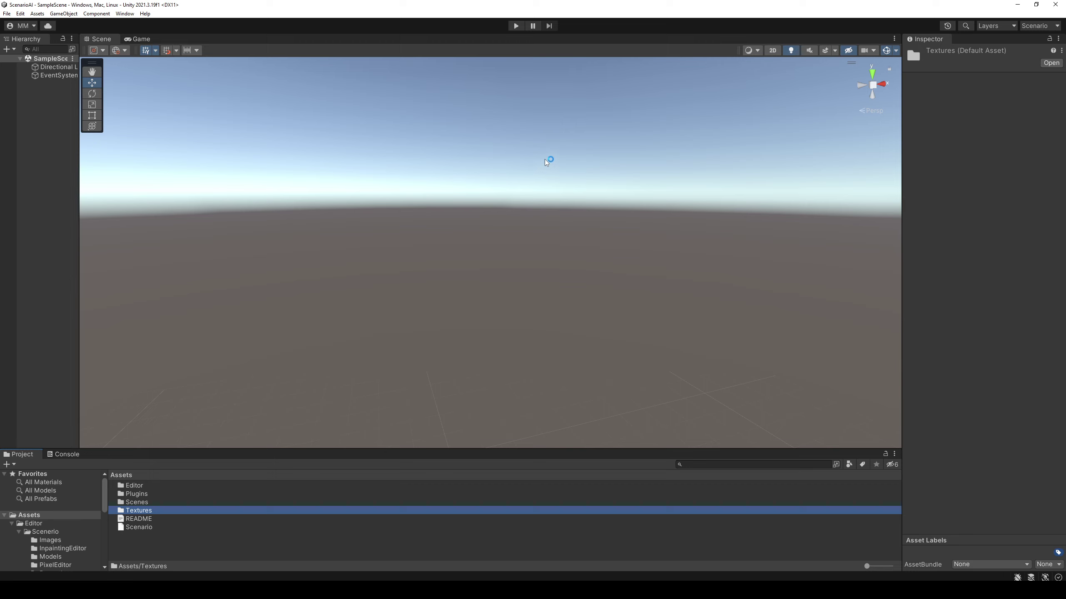
# Clear the asset selection and switch the editor to the 'm' layout
pyautogui.click(943, 193)
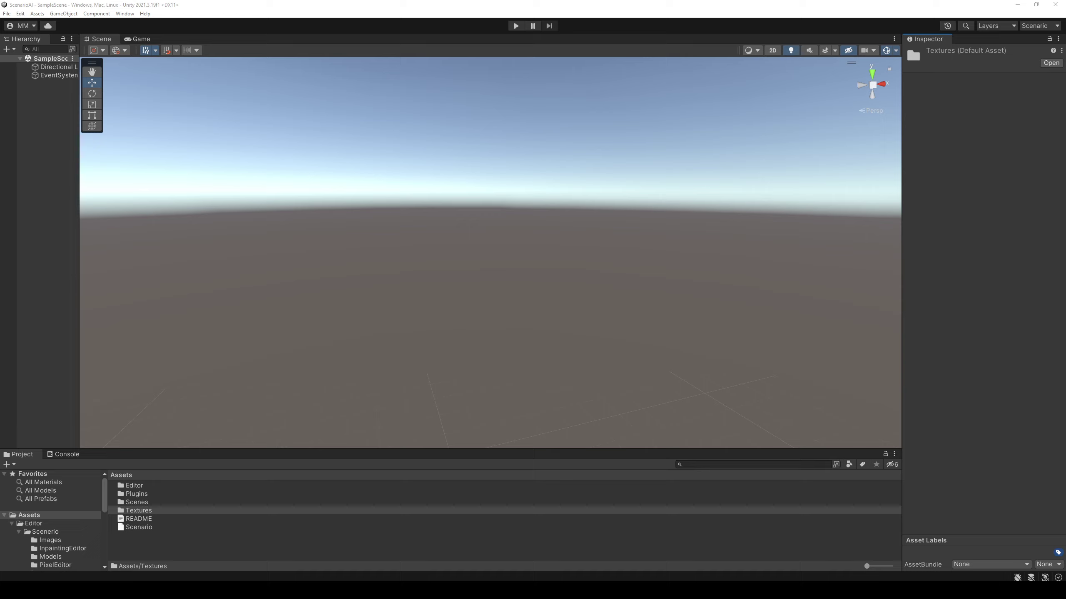
pyautogui.click(353, 272)
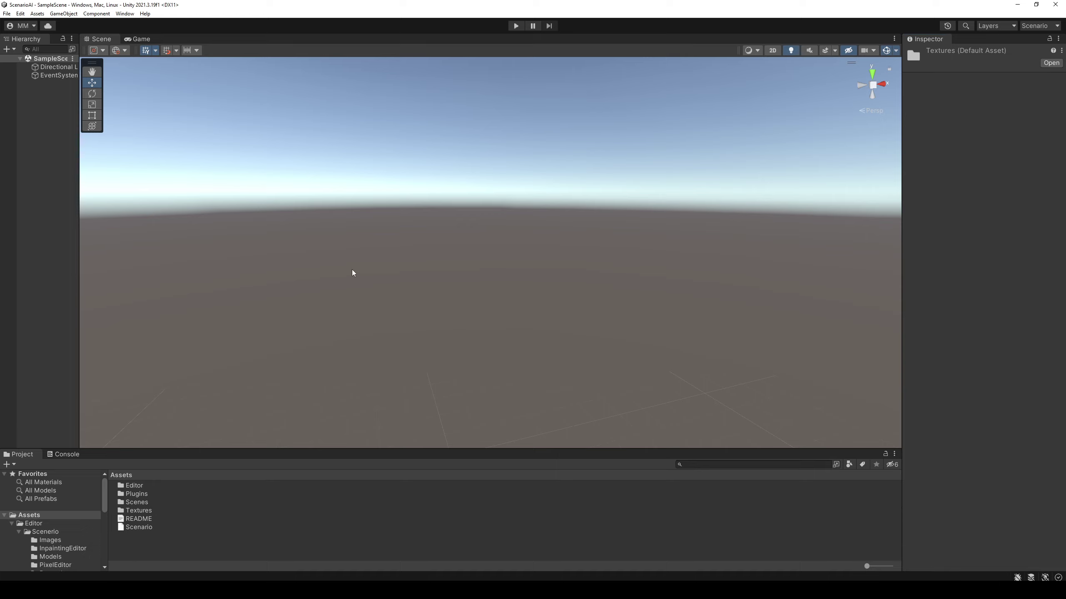
pyautogui.click(1036, 26)
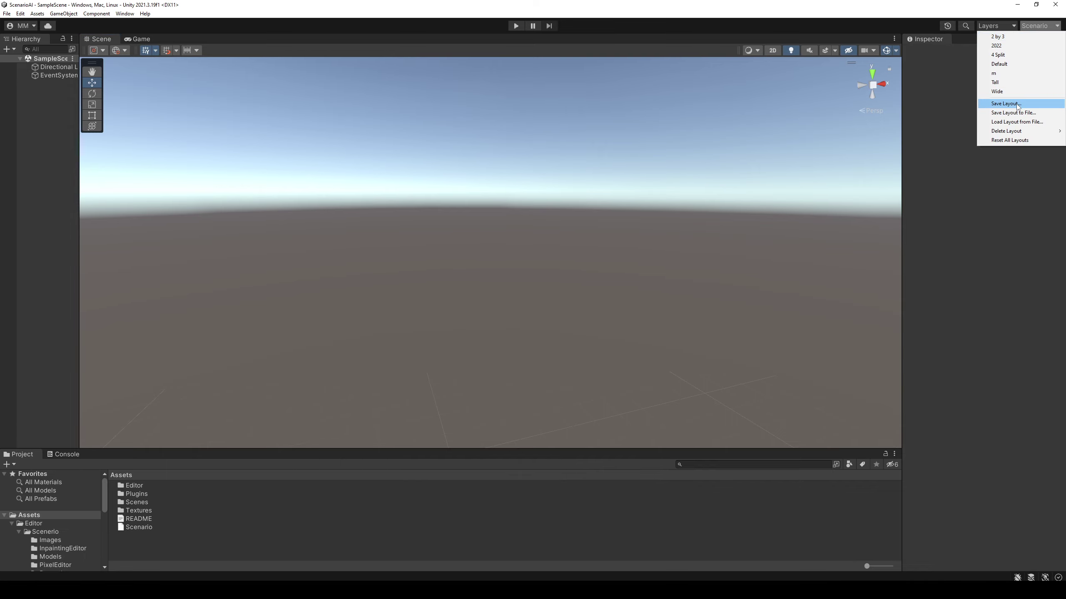
pyautogui.click(1017, 73)
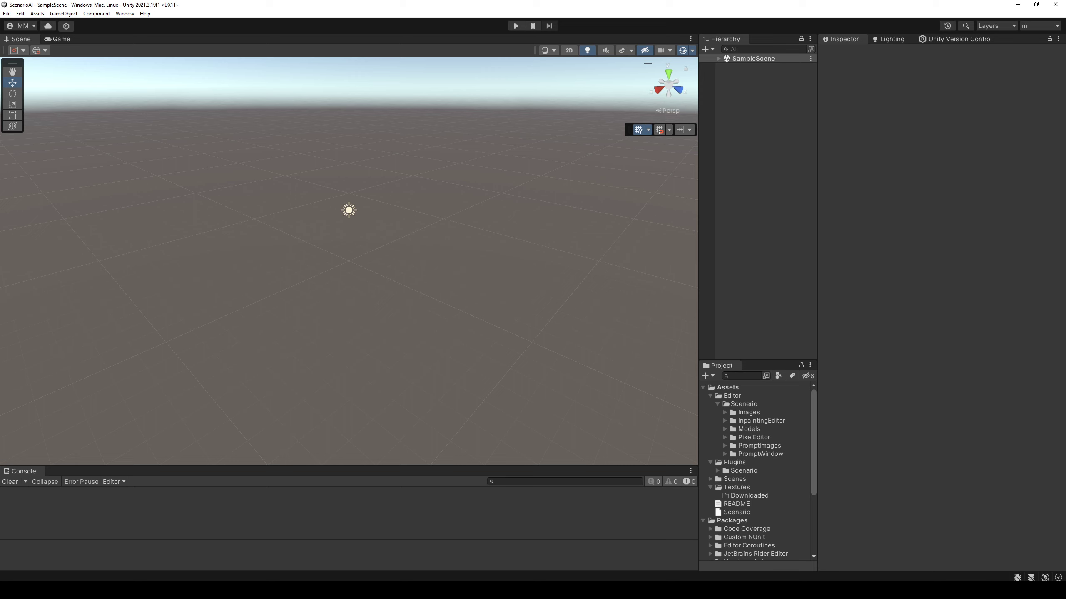
# Save the current layout to a file and bring UnityLauncherPro back into view
pyautogui.click(1031, 27)
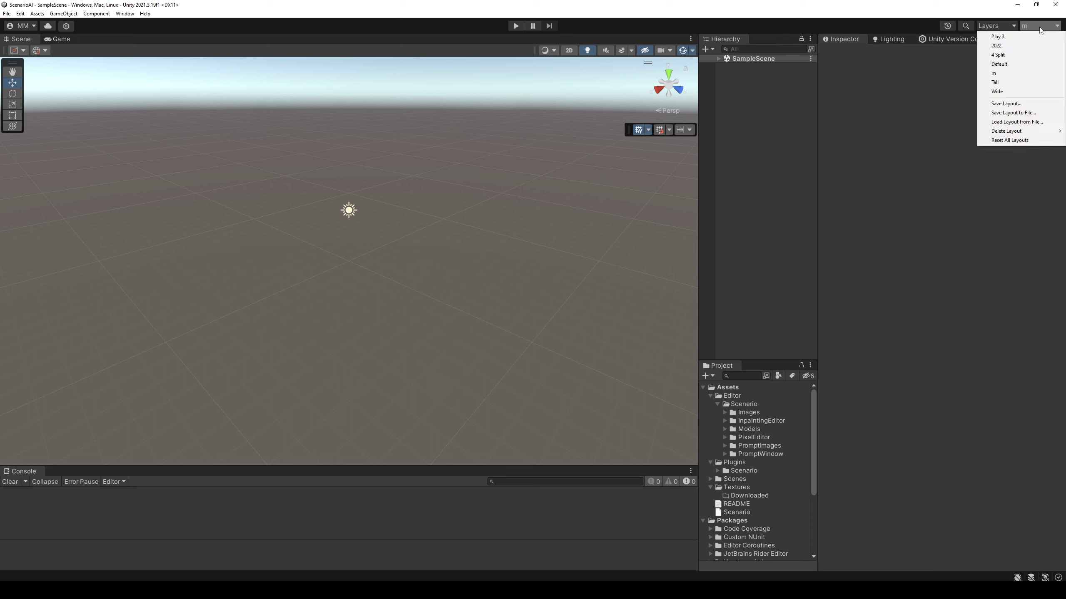
pyautogui.click(1031, 112)
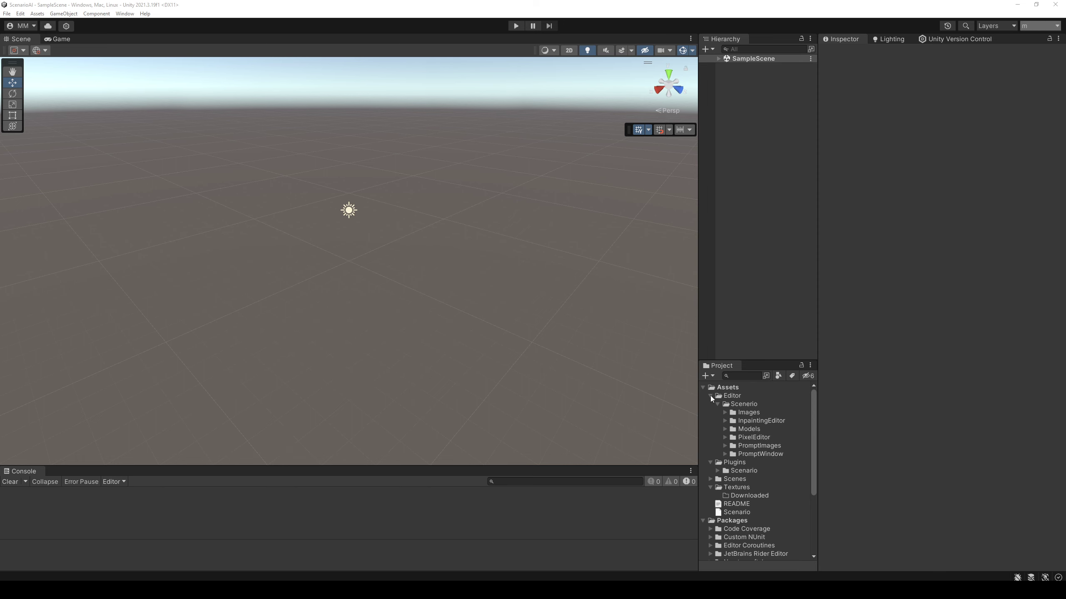
pyautogui.click(204, 578)
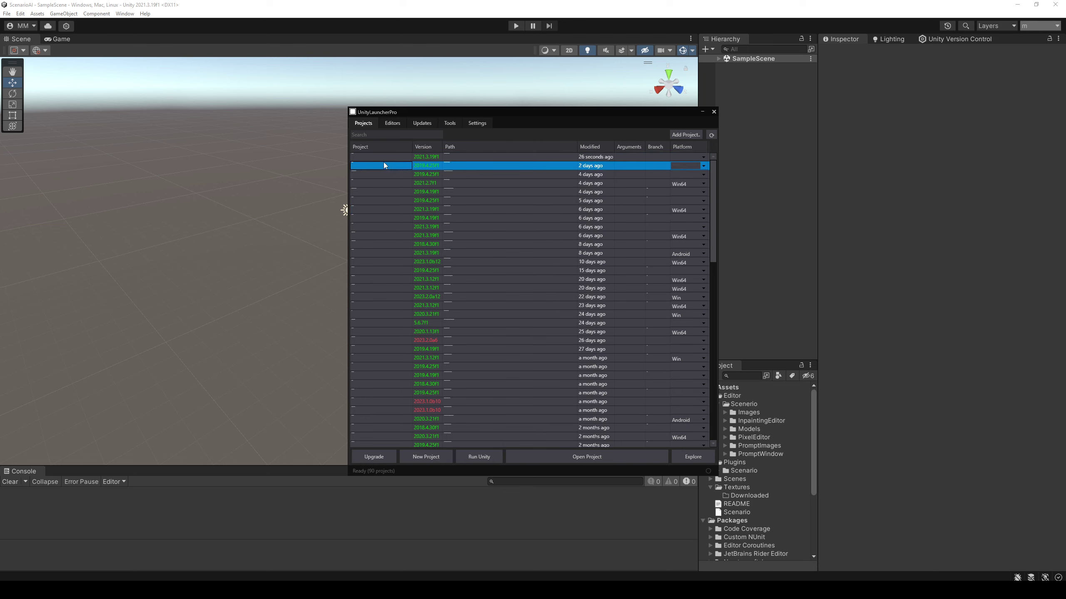
# Select the top 2021.3.19f1 project entry in UnityLauncherPro and dismiss the launcher
pyautogui.click(383, 156)
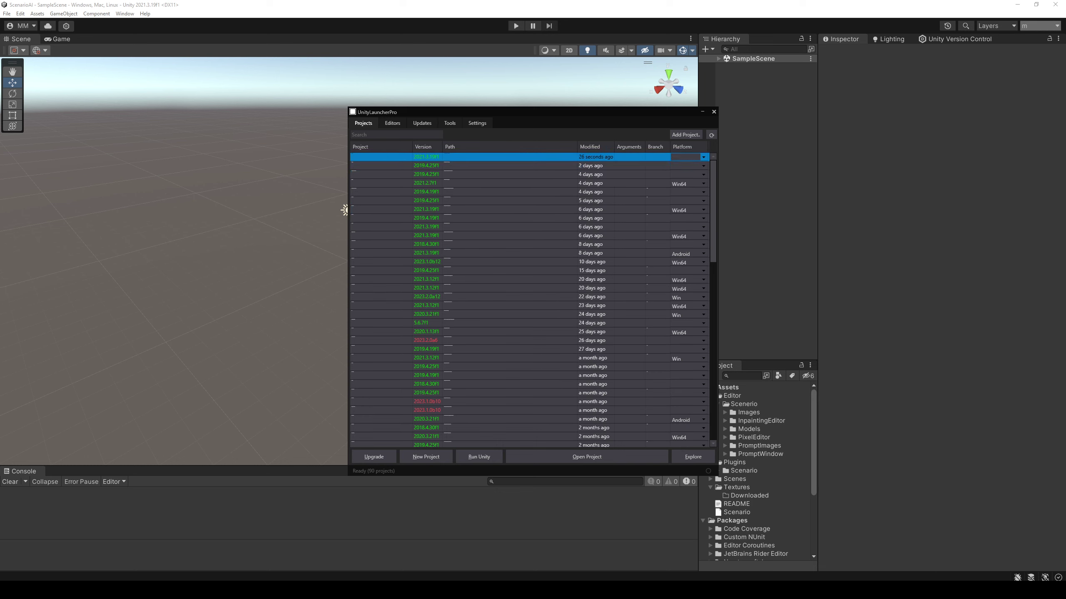
pyautogui.press('F2')
pyautogui.press('Escape')
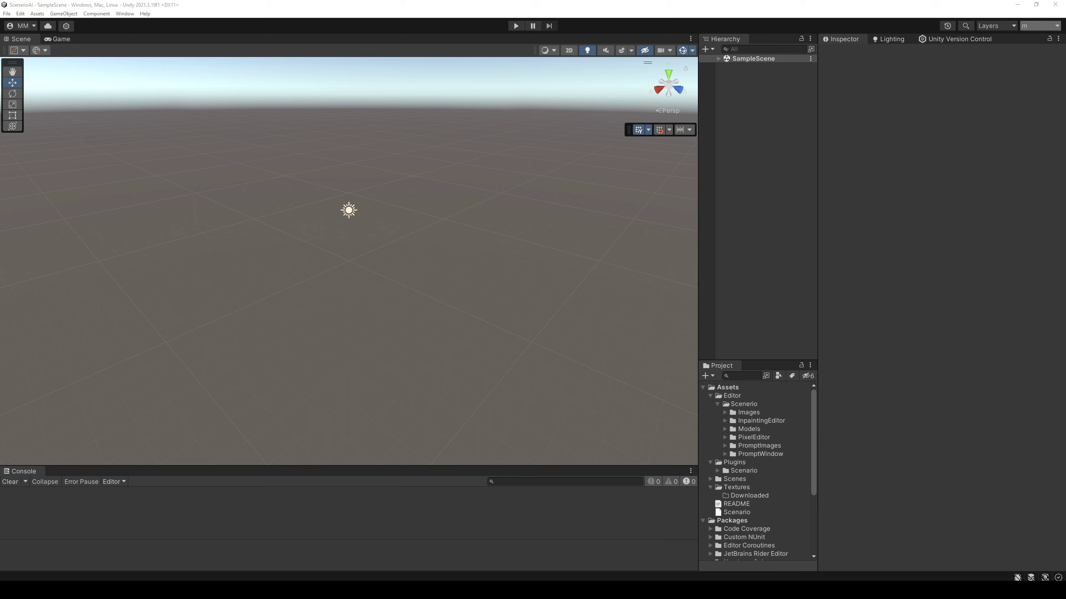
# Load the Scenario.wlt layout from file and expand SampleScene in the Hierarchy
pyautogui.click(1033, 27)
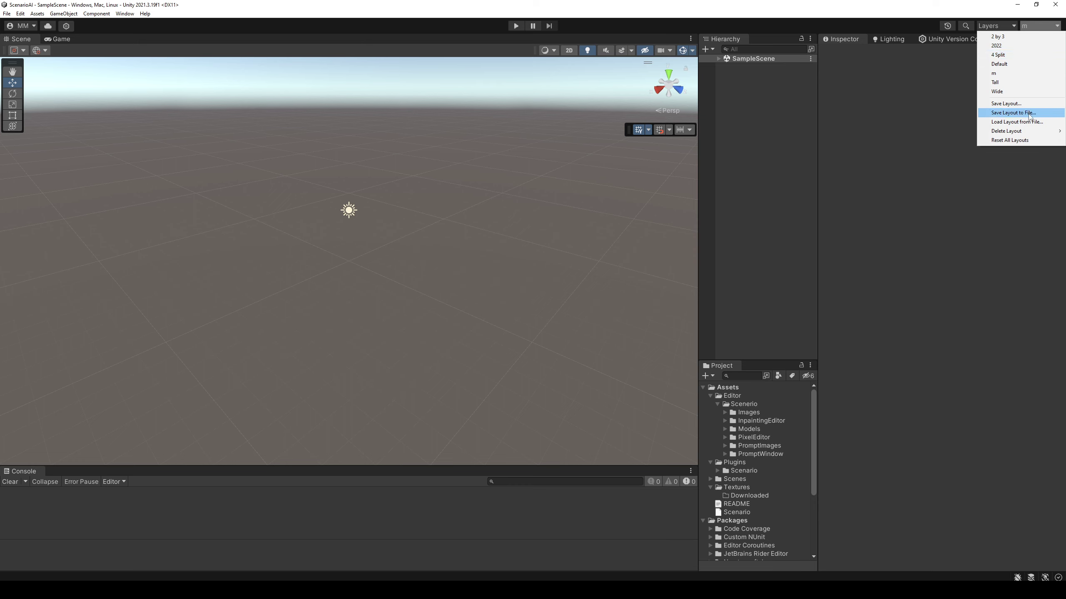
pyautogui.click(1030, 123)
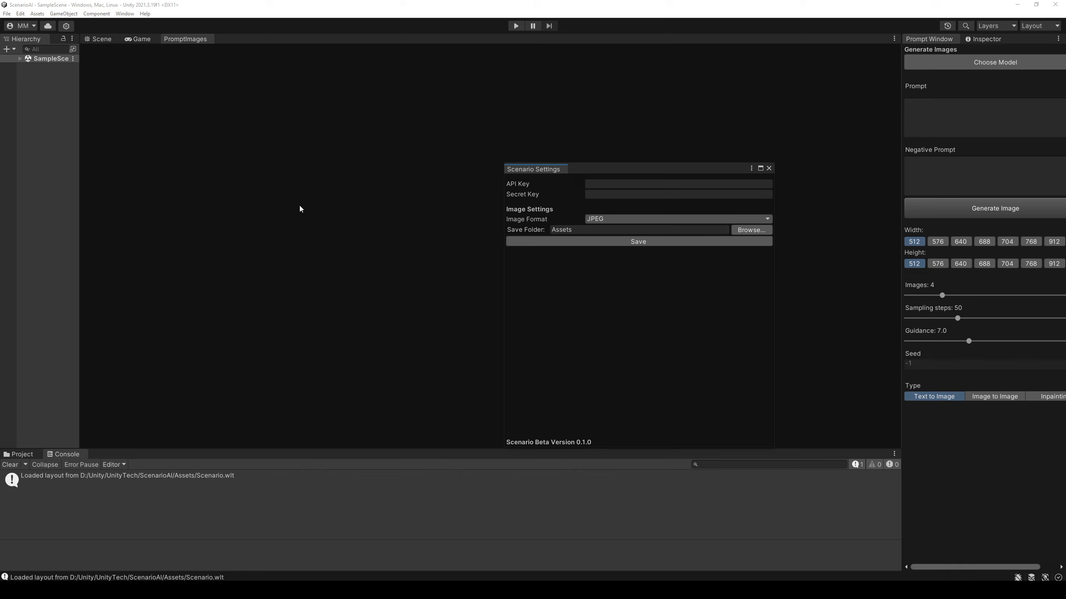
pyautogui.click(19, 58)
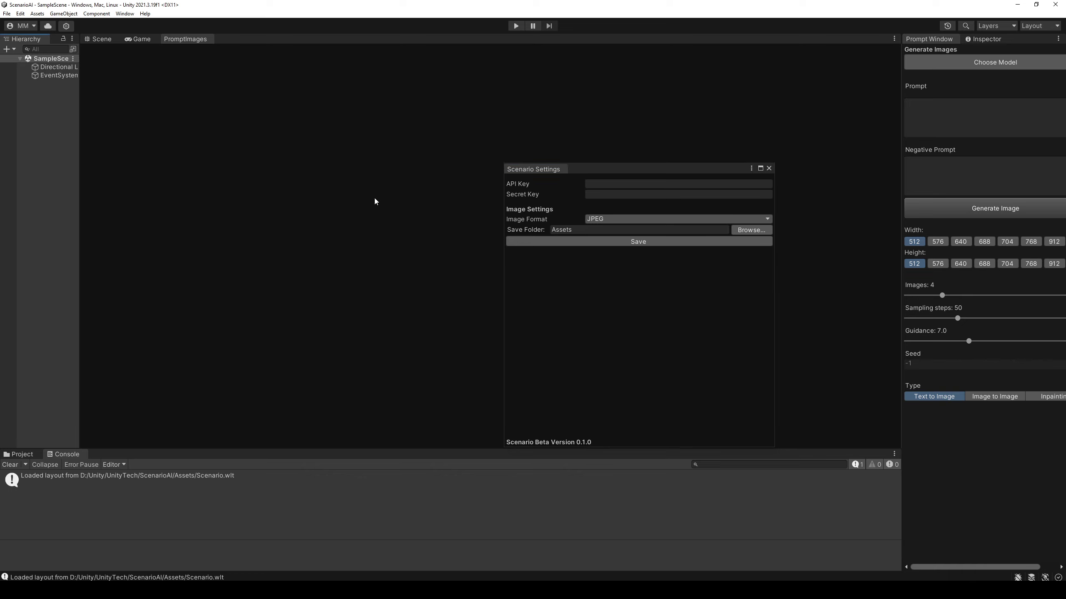
# Set the Scenario Settings save folder to Assets/Images/ and save the settings
pyautogui.moveTo(585, 169); pyautogui.dragTo(479, 129)
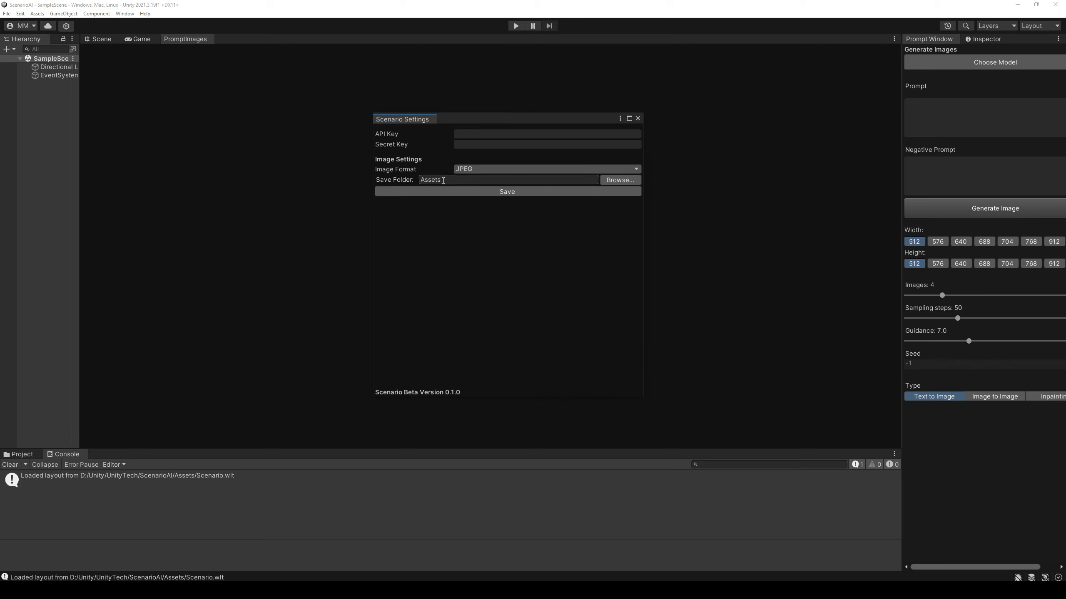
pyautogui.click(492, 178)
pyautogui.click(508, 181)
pyautogui.click(603, 181)
pyautogui.write('Images')
pyautogui.write('/')
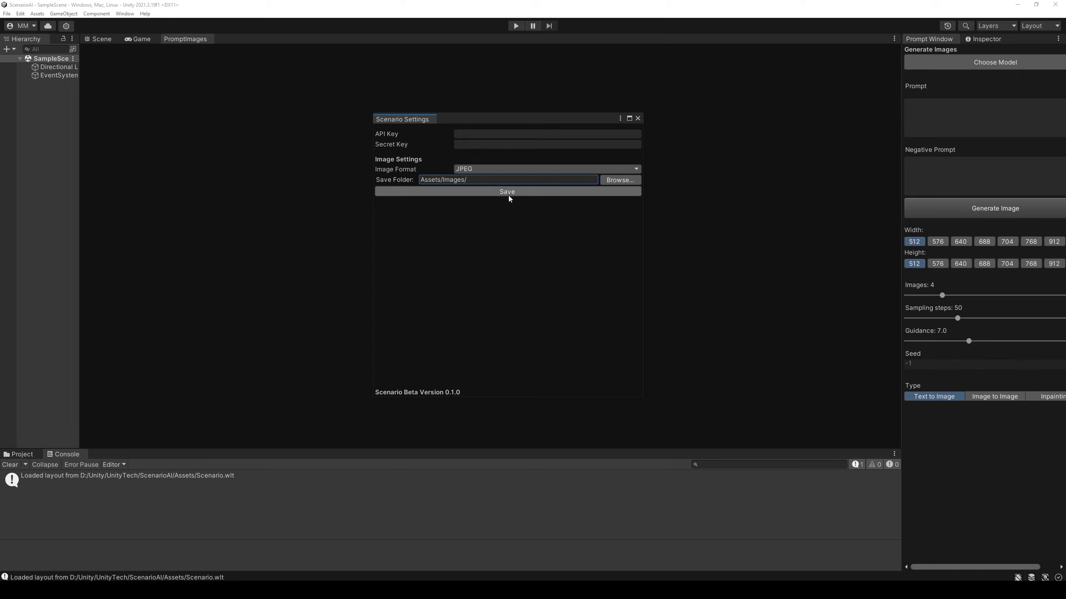
pyautogui.click(509, 197)
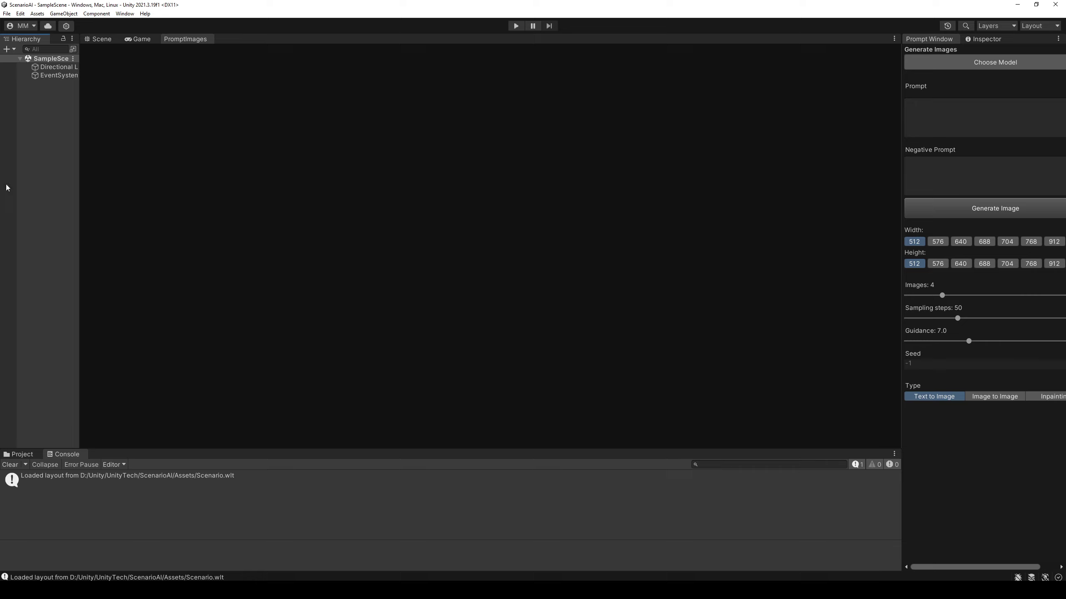
# Focus PromptImages and widen the Hierarchy so SampleScene, Directional Light and EventSystem show fully
pyautogui.click(252, 174)
pyautogui.moveTo(81, 119); pyautogui.dragTo(106, 111)
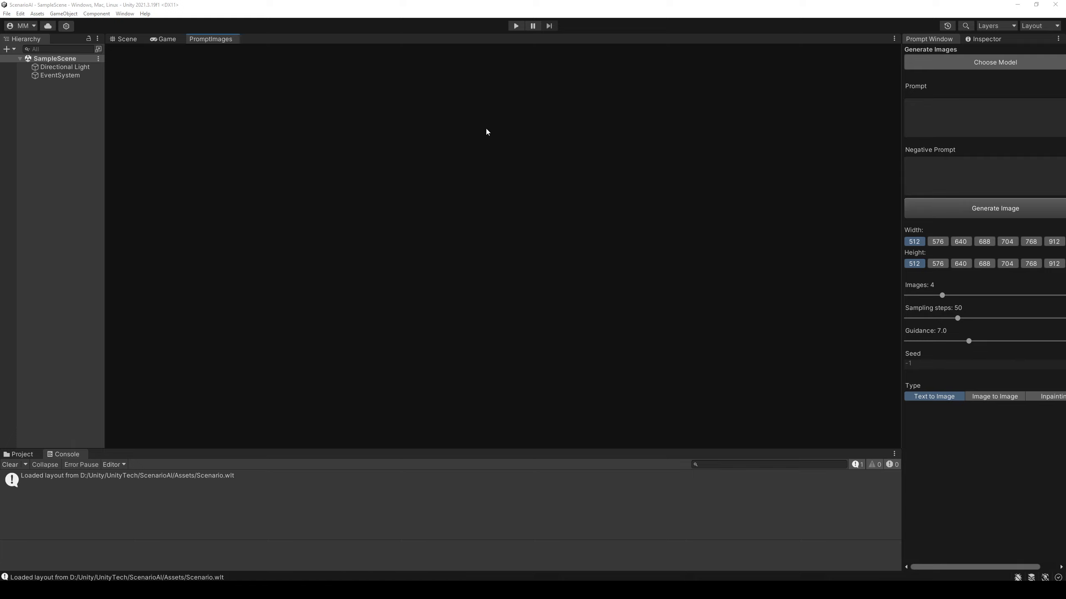
# Open the Models gallery, clear the console, and enlarge the gallery near the centre
pyautogui.click(967, 61)
pyautogui.moveTo(944, 71); pyautogui.dragTo(585, 84)
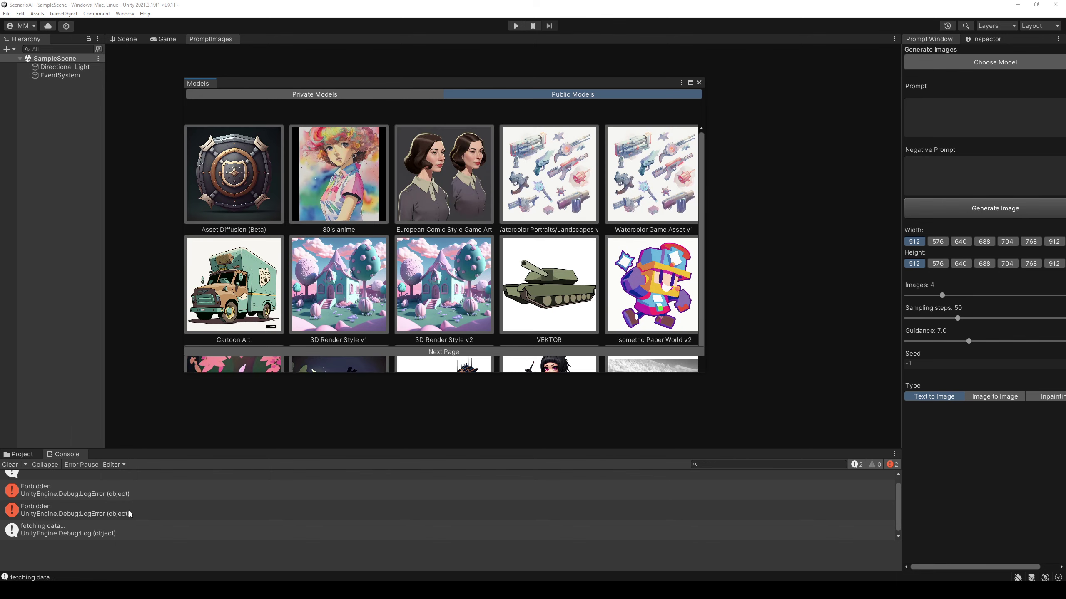
pyautogui.scroll(1, 129, 517)
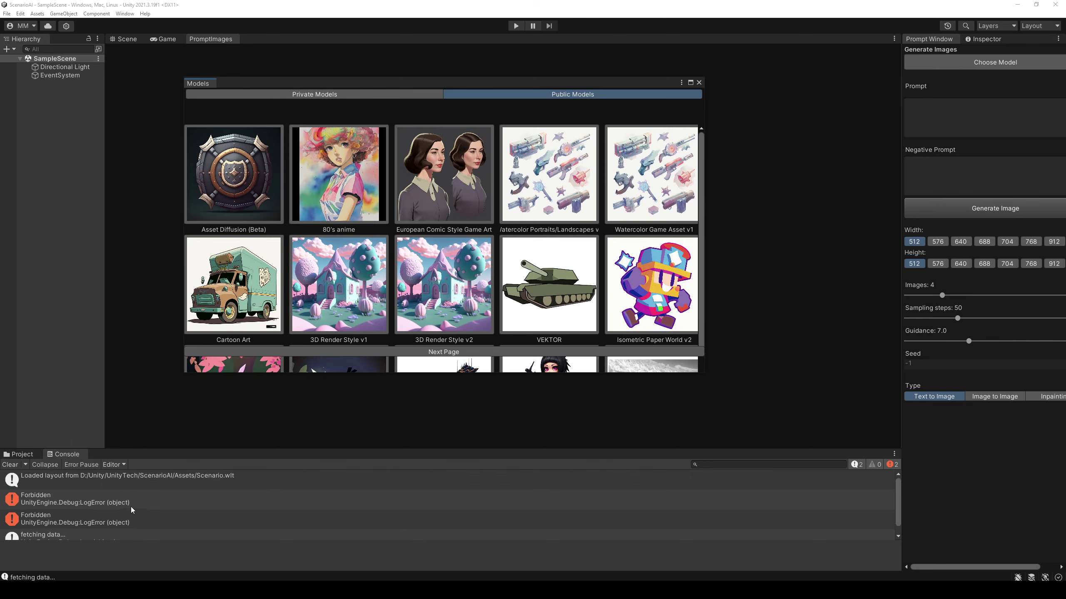
pyautogui.click(10, 464)
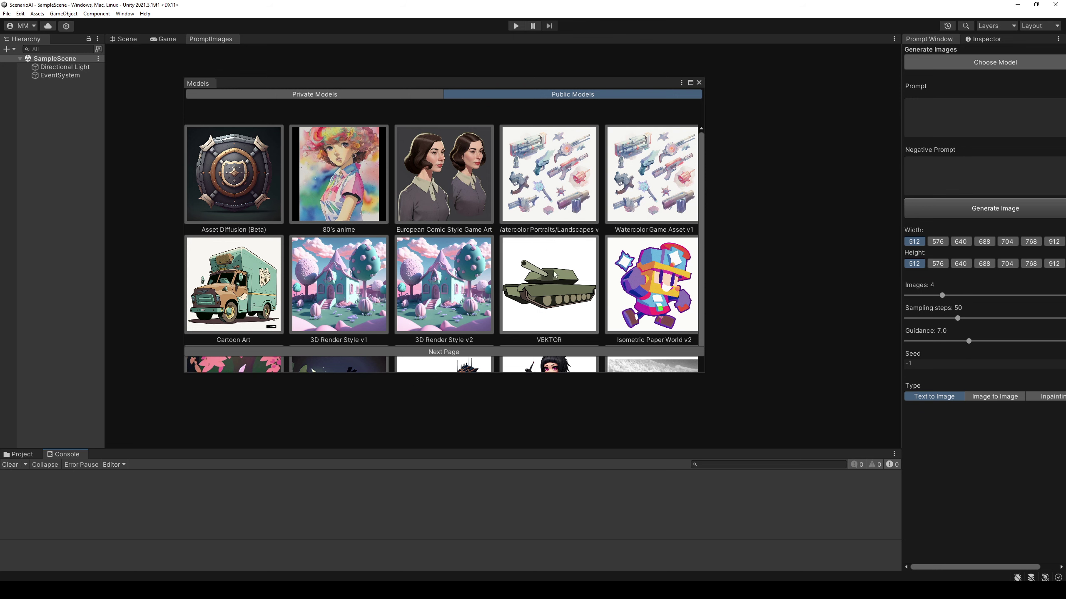
pyautogui.moveTo(703, 374); pyautogui.dragTo(734, 548)
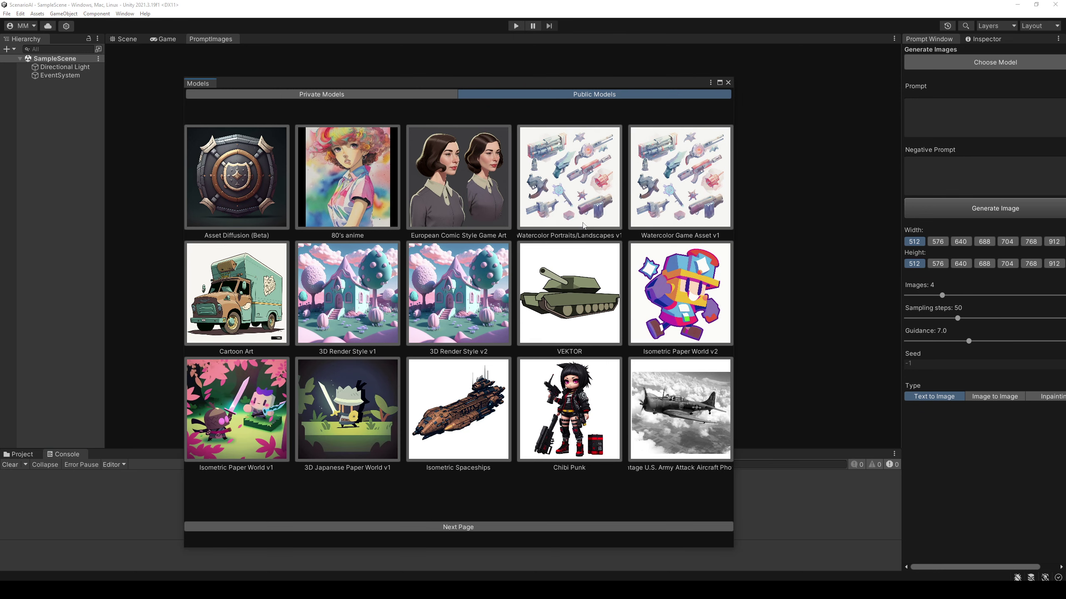
pyautogui.moveTo(507, 84); pyautogui.dragTo(480, 57)
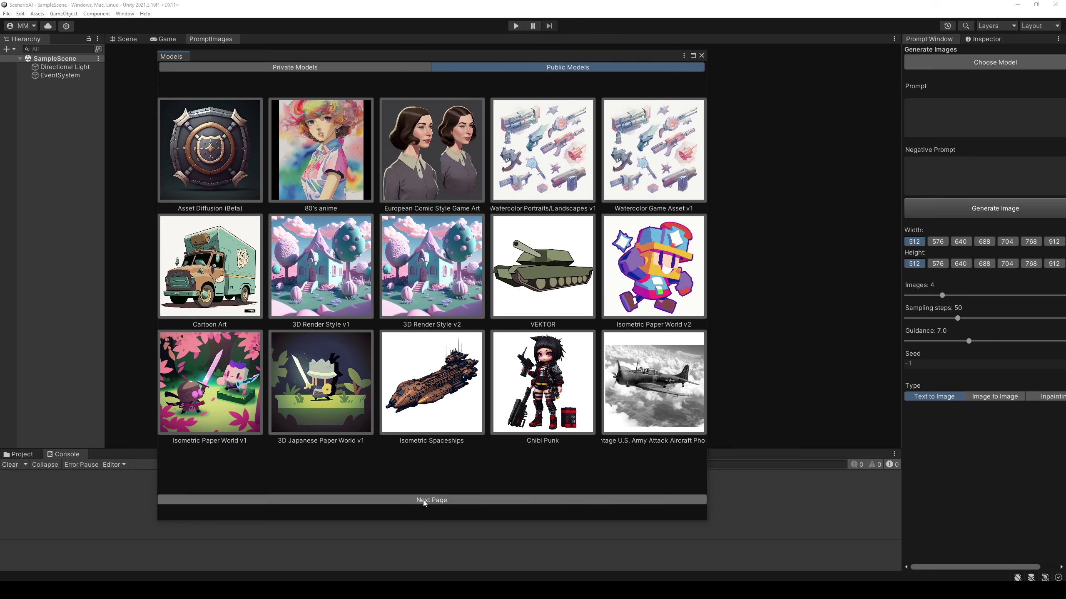
pyautogui.moveTo(706, 521); pyautogui.dragTo(728, 503)
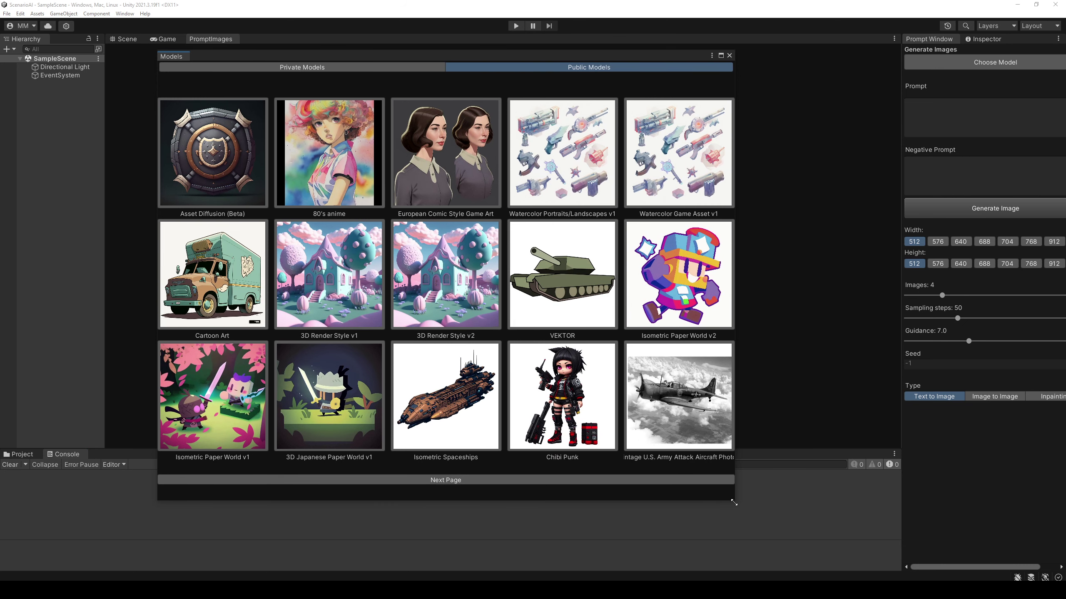
# Page through the Public Models to the last page and choose Potions
pyautogui.click(464, 485)
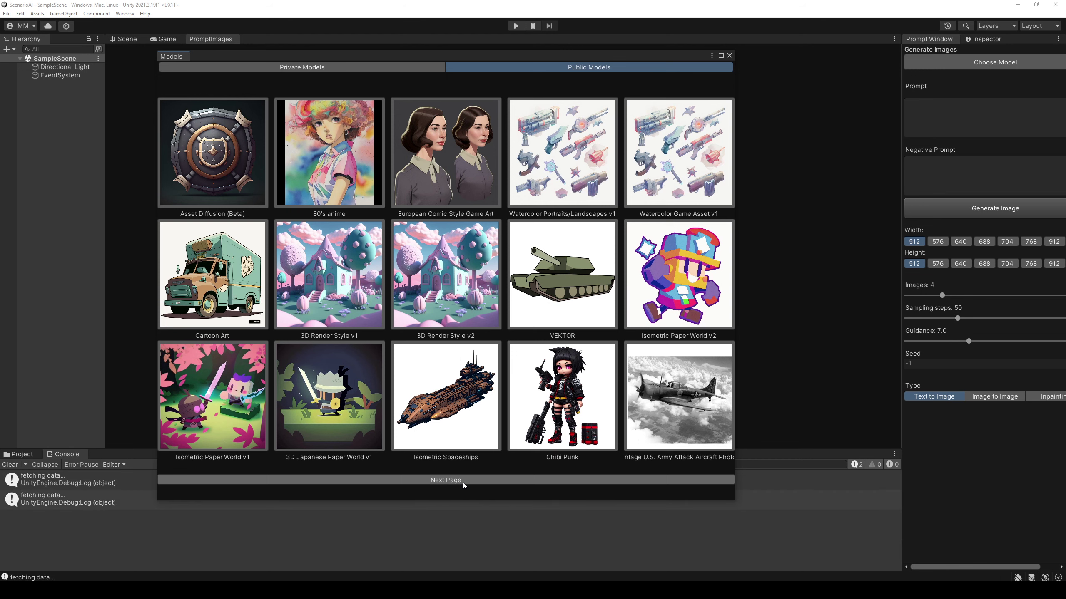
pyautogui.click(463, 482)
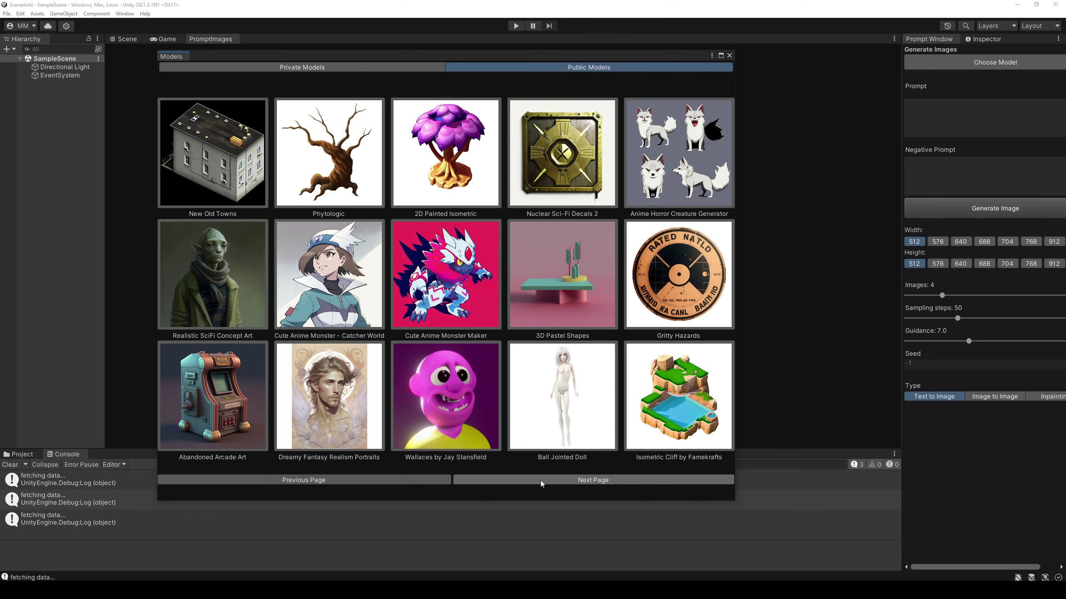
pyautogui.click(540, 481)
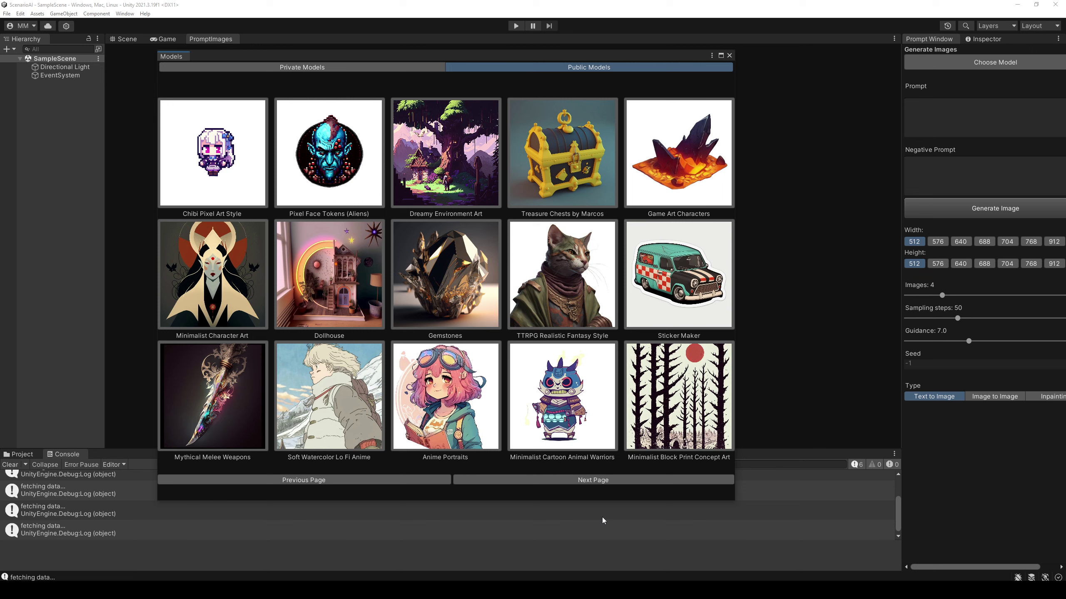
pyautogui.click(600, 480)
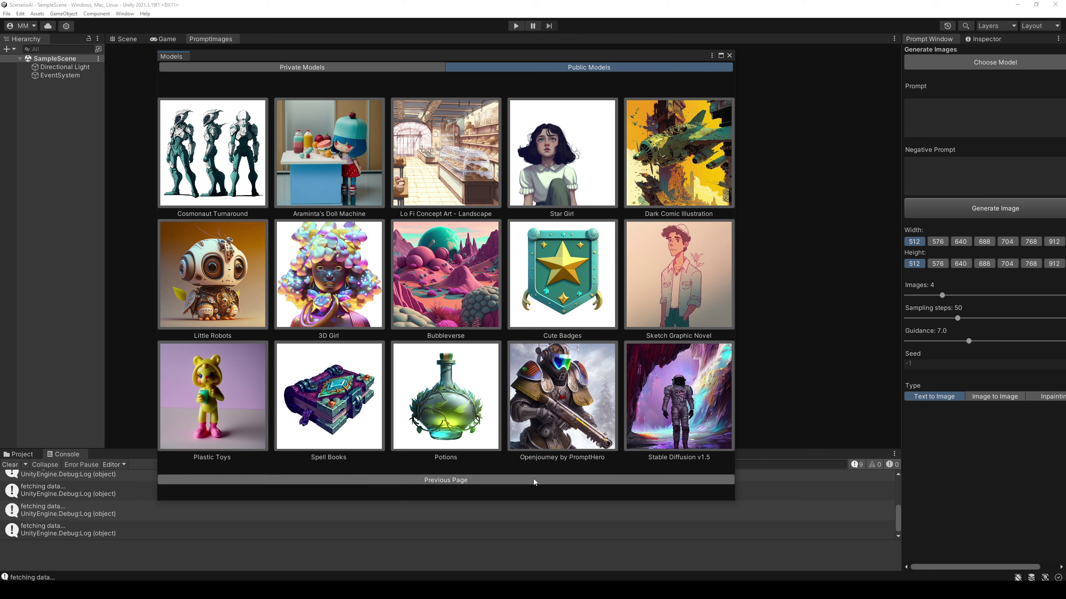
pyautogui.click(453, 419)
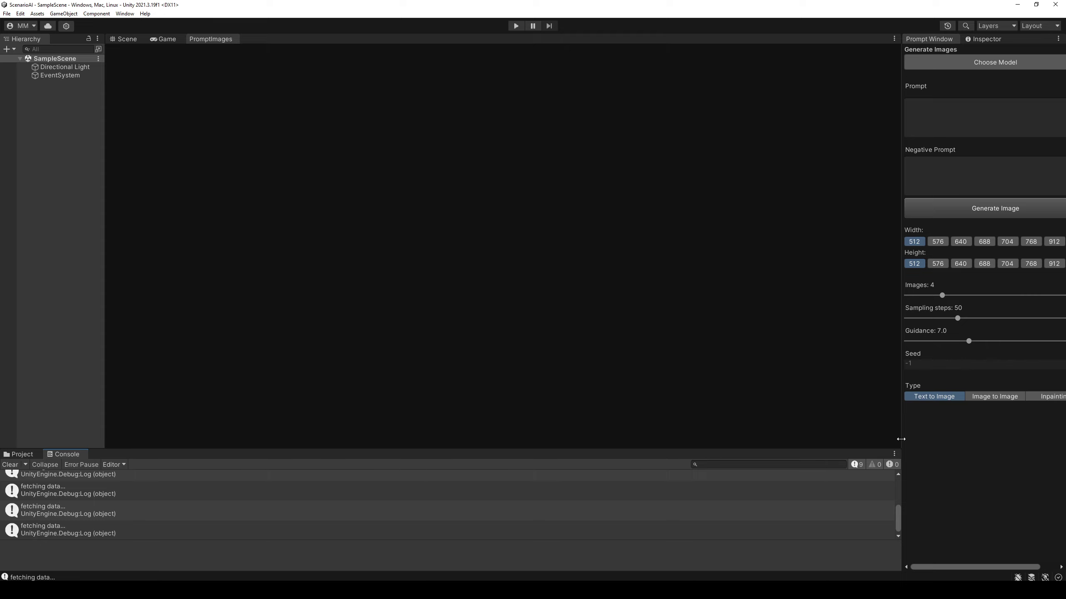
# Widen the Prompt Window, enter 'health potion, glass, small' and generate images
pyautogui.moveTo(901, 416); pyautogui.dragTo(870, 410)
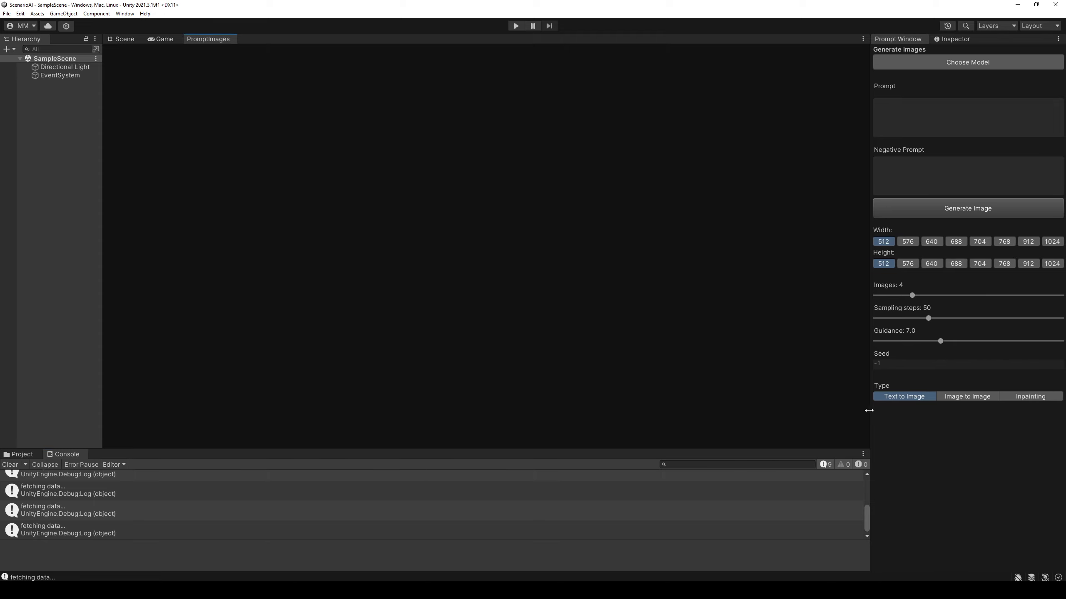
pyautogui.click(908, 126)
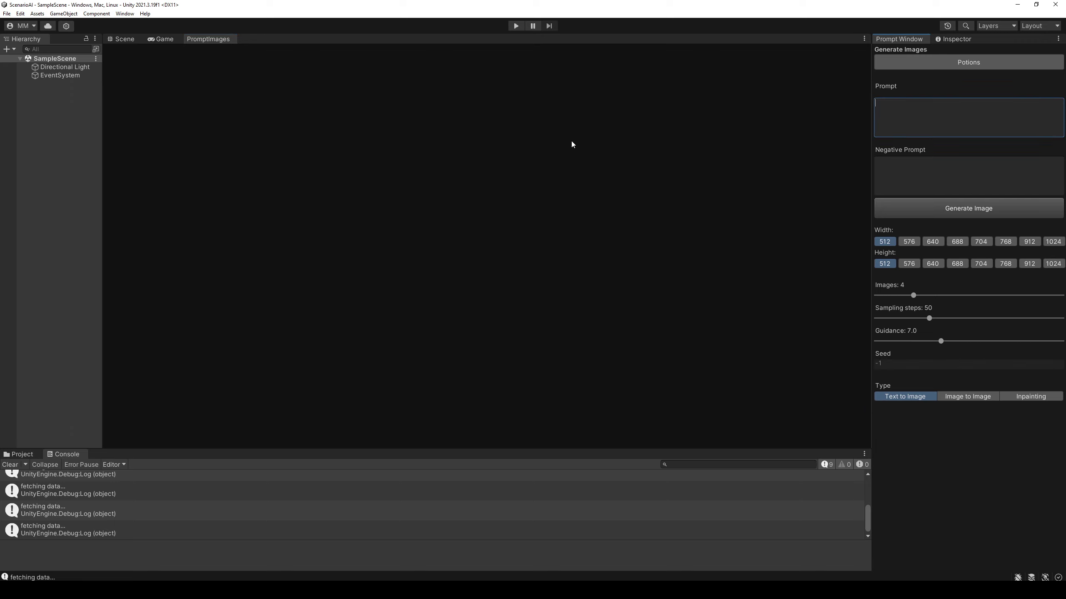
pyautogui.write('health')
pyautogui.write(' potion, ')
pyautogui.write('glass, ')
pyautogui.write('small')
pyautogui.click(969, 208)
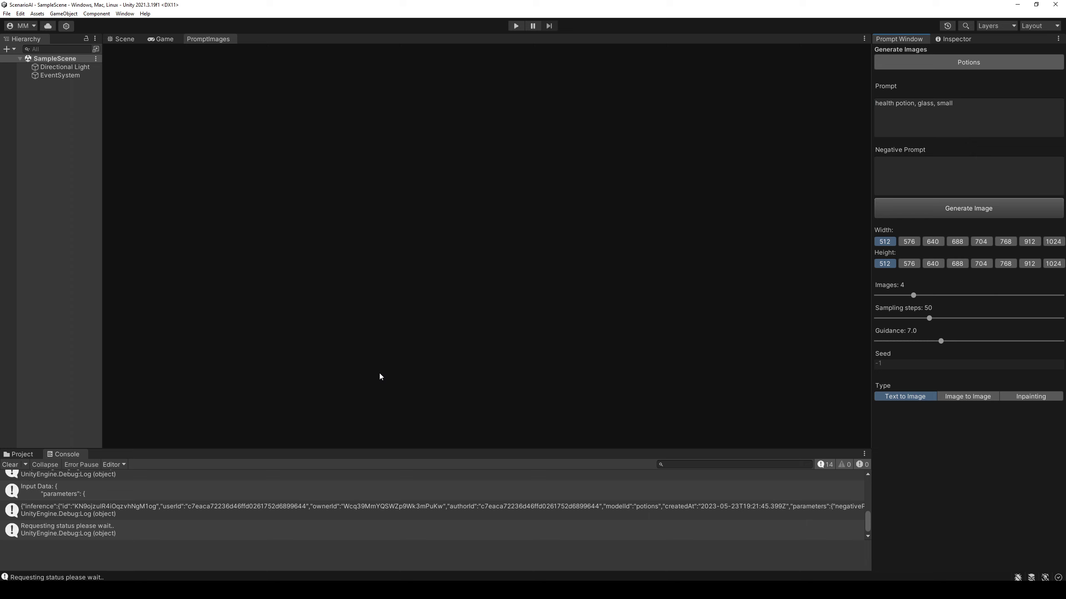
# Close the Console and make Project a taller one-column tree with Scenerio and Plugins collapsed
pyautogui.click(26, 455)
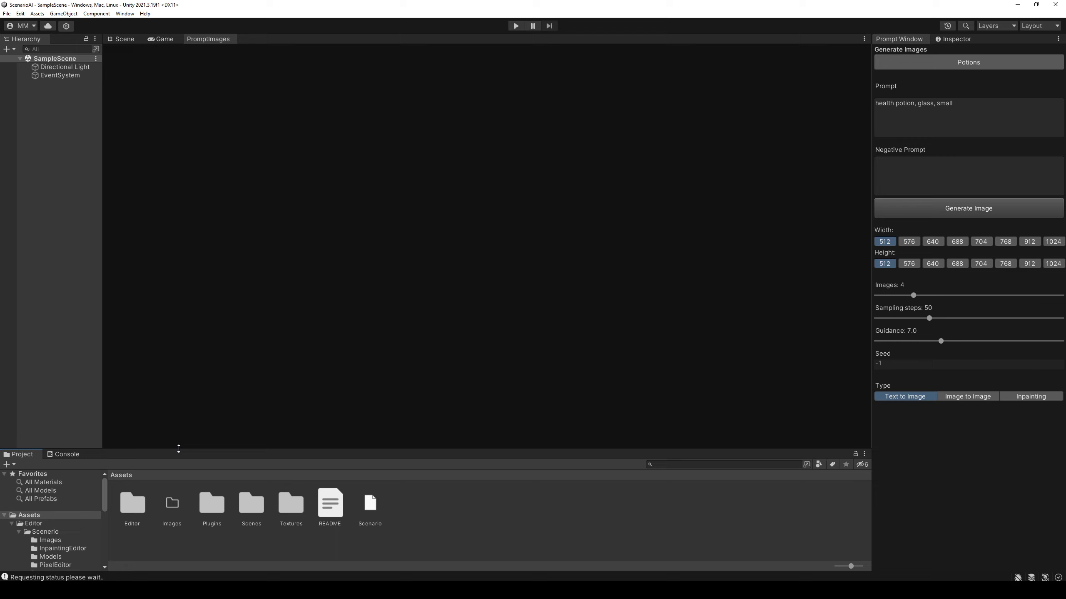
pyautogui.middleClick(72, 455)
pyautogui.click(863, 453)
pyautogui.click(875, 466)
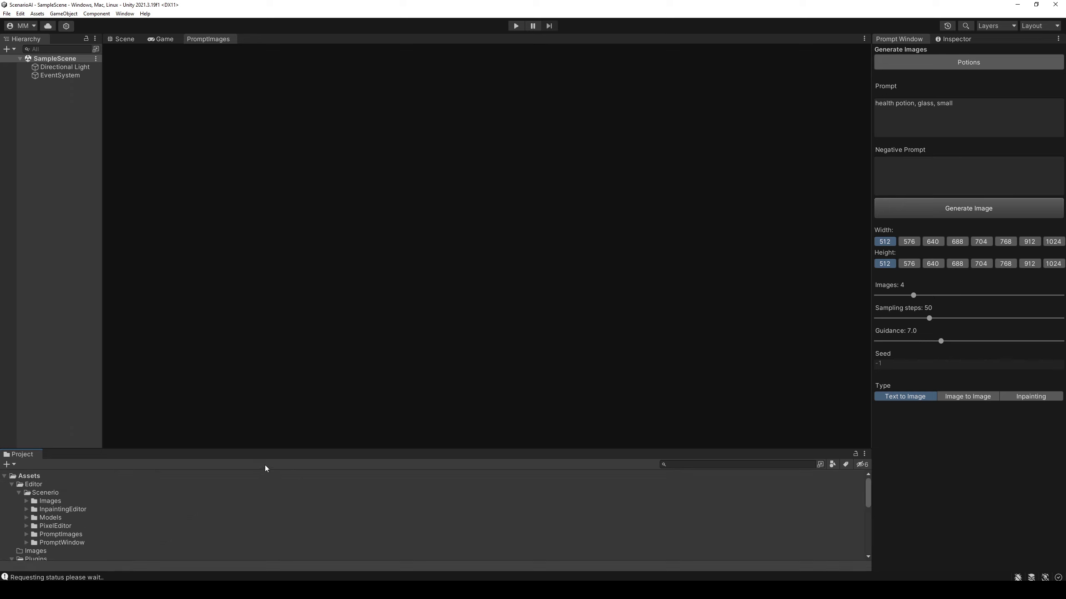
pyautogui.moveTo(250, 449); pyautogui.dragTo(246, 395)
pyautogui.click(19, 438)
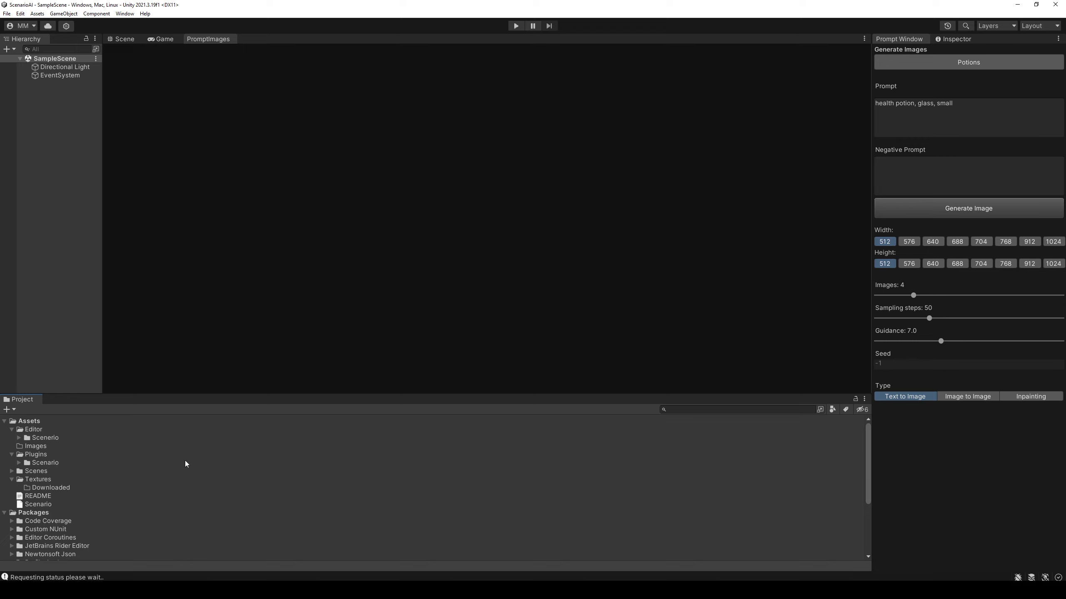
pyautogui.click(11, 454)
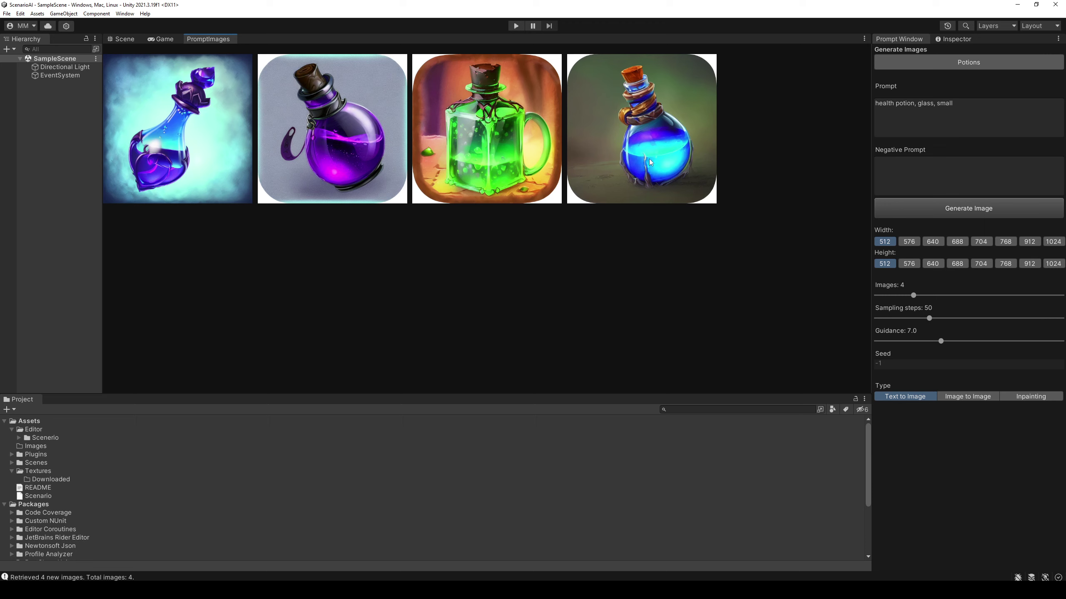
# Compare the four potion images, pick the blue one, and remove its background
pyautogui.click(208, 138)
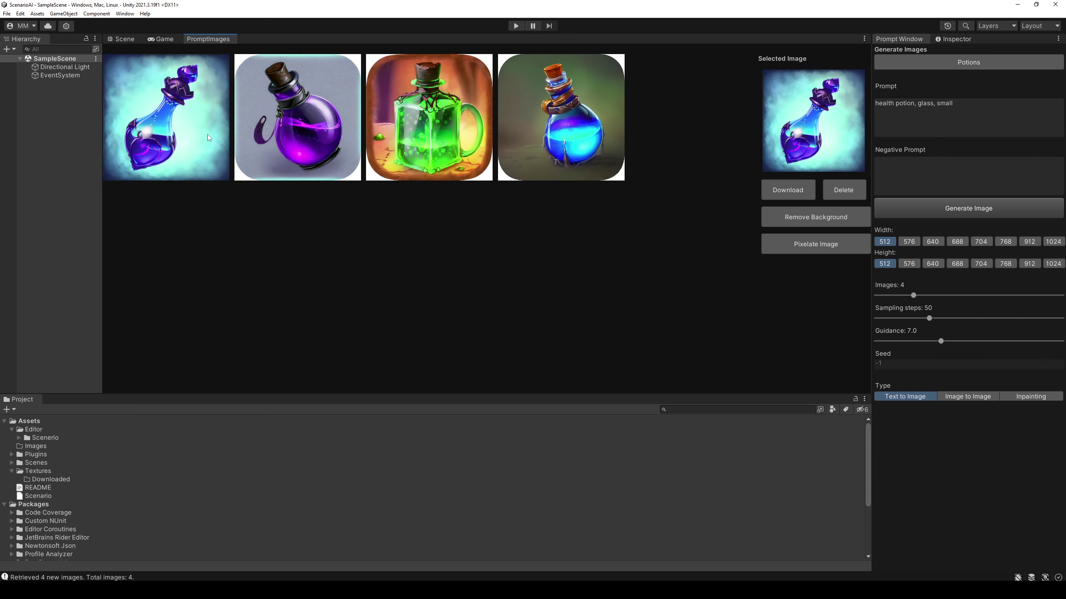
pyautogui.click(294, 126)
pyautogui.click(484, 127)
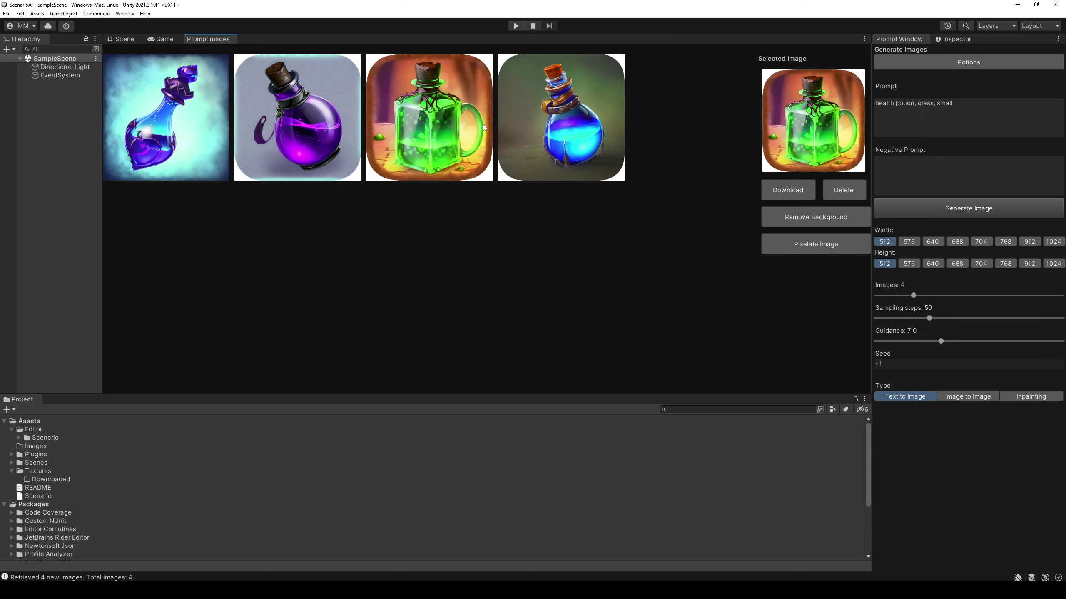
pyautogui.click(508, 127)
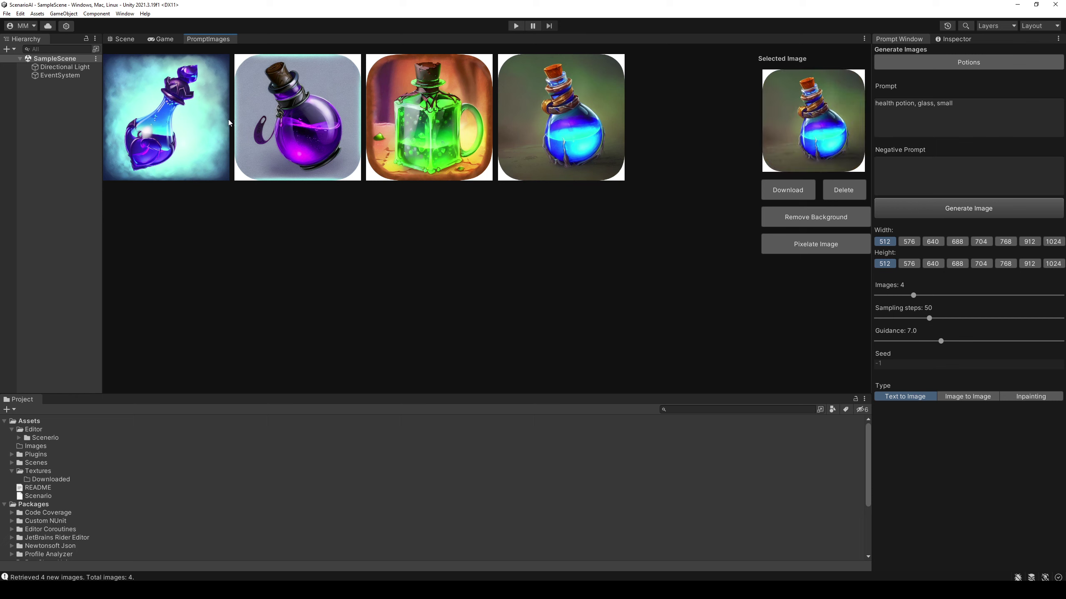
pyautogui.click(205, 134)
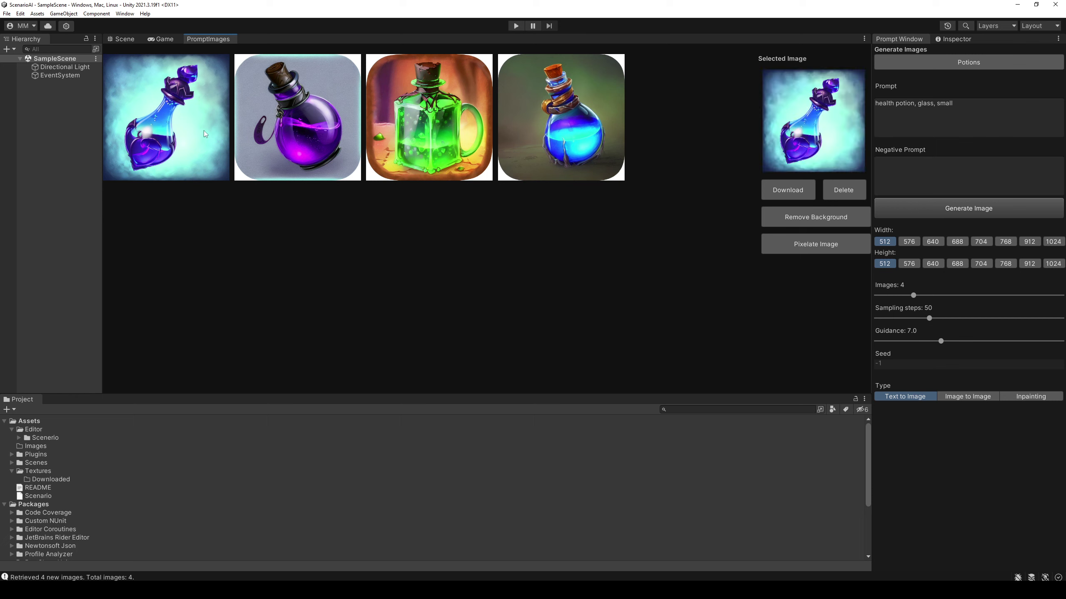
pyautogui.click(536, 126)
pyautogui.click(164, 122)
pyautogui.click(547, 132)
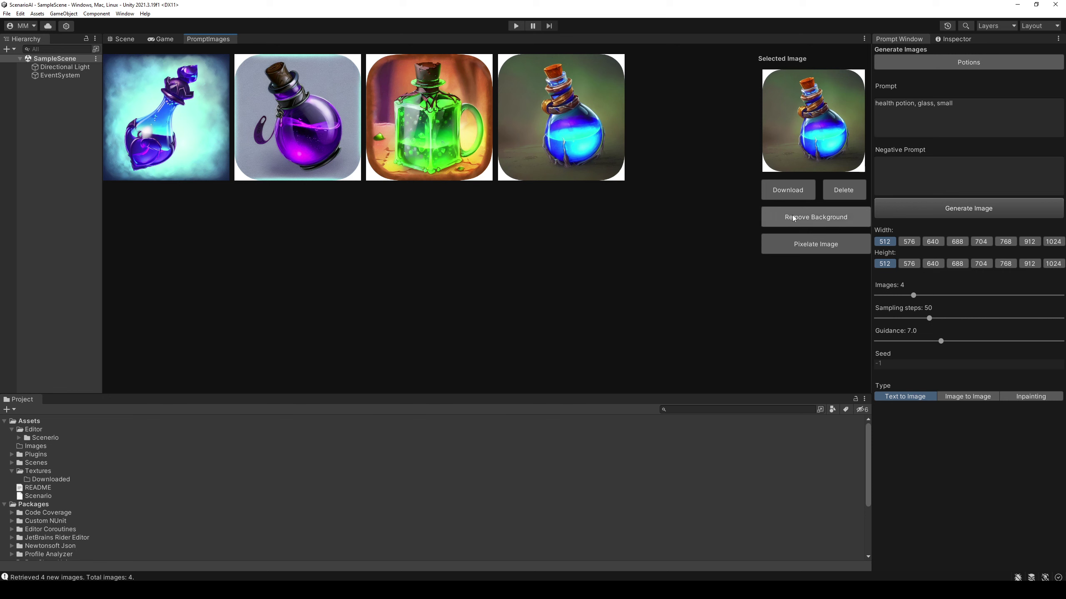
pyautogui.click(816, 217)
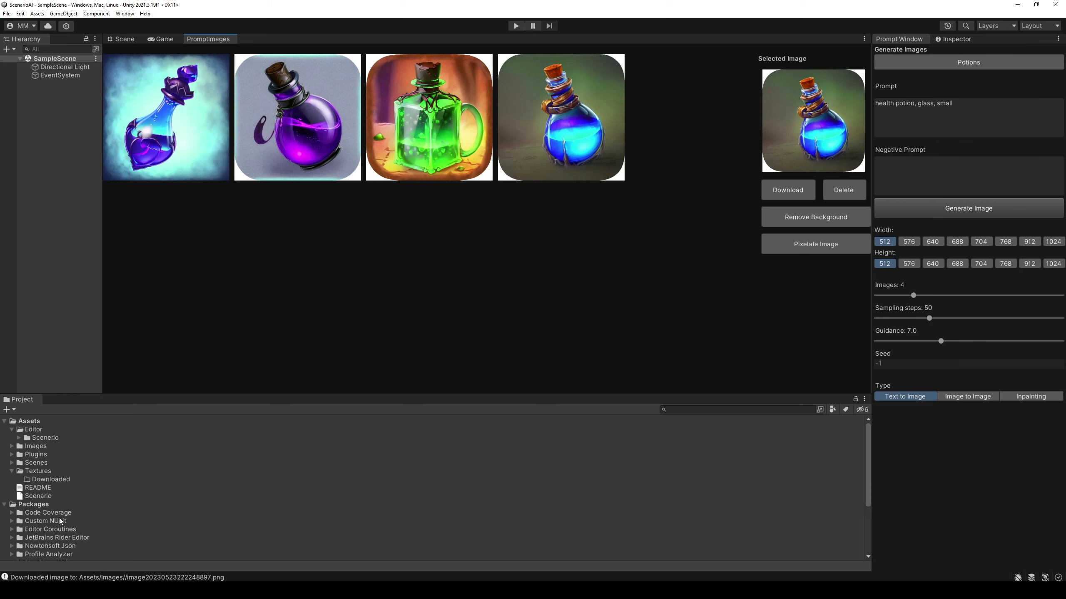
# Download the blue potion PNG, preview it in Windows Photo Viewer, then return to Scene view
pyautogui.click(59, 456)
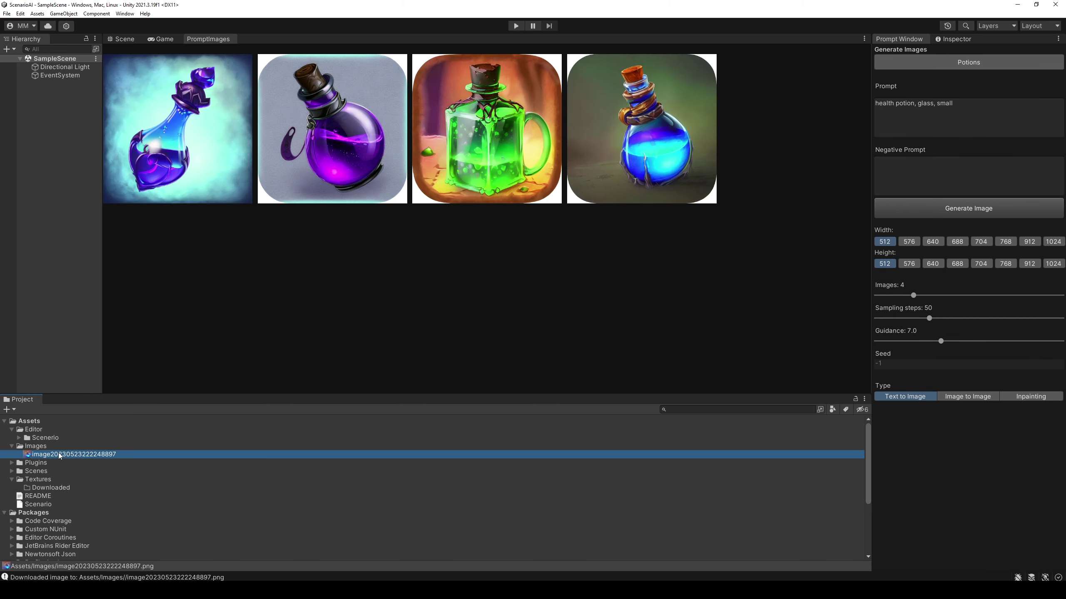
pyautogui.doubleClick(60, 456)
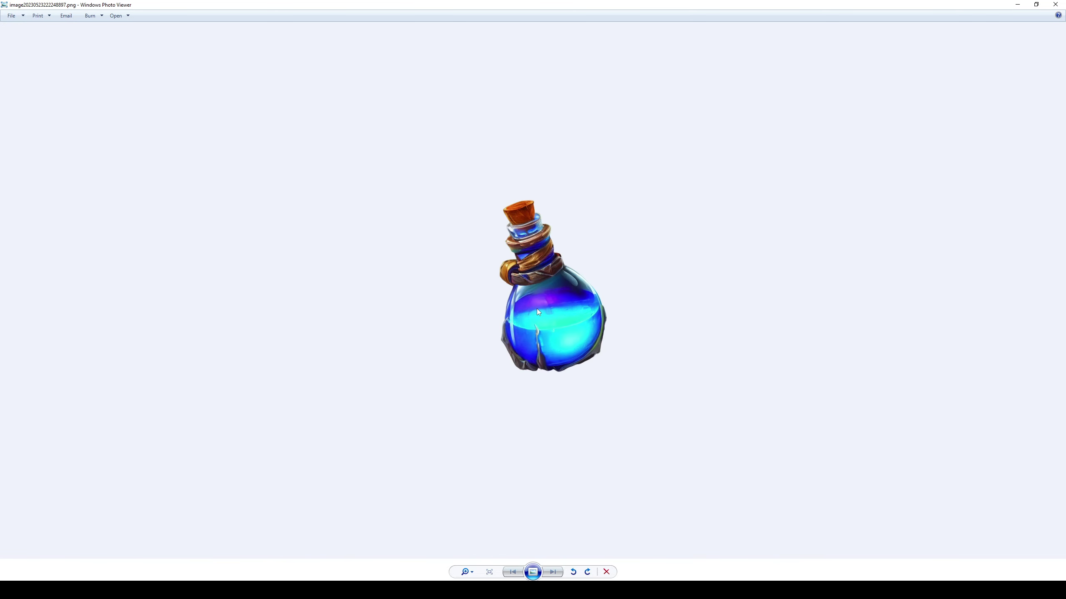
pyautogui.moveTo(801, 5); pyautogui.dragTo(824, 71)
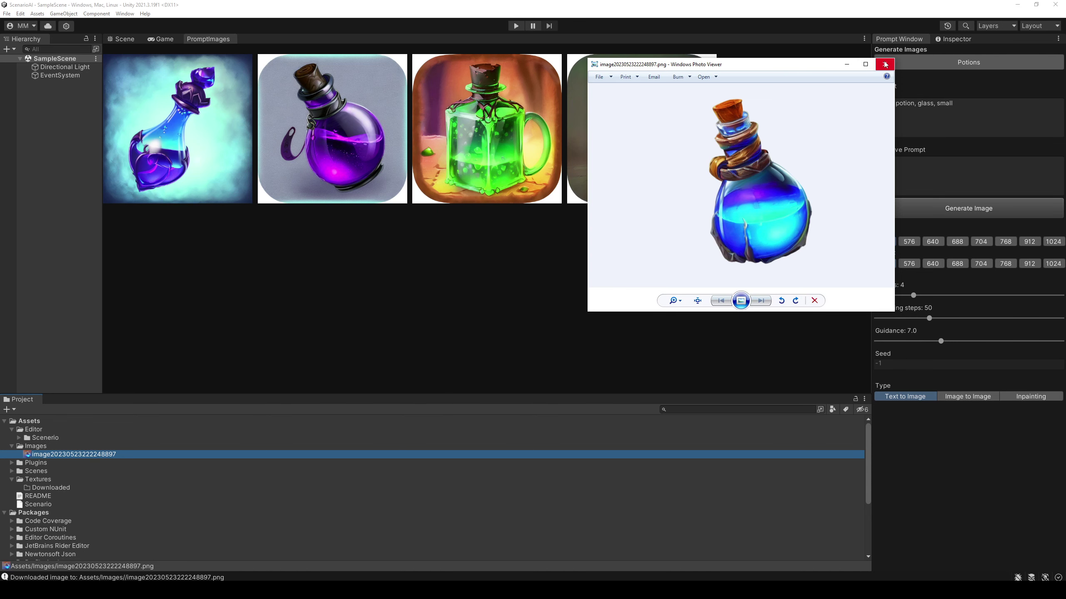
pyautogui.click(884, 64)
pyautogui.click(124, 39)
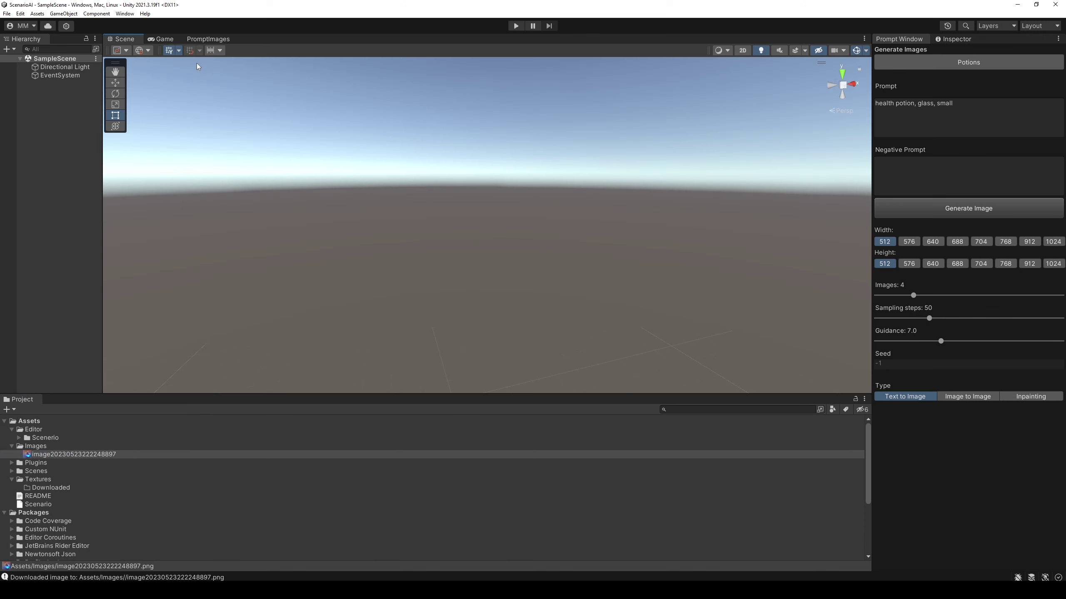
# Add a UI Raw Image to the scene and assign the blue potion PNG as its texture
pyautogui.rightClick(48, 123)
pyautogui.moveTo(84, 271)
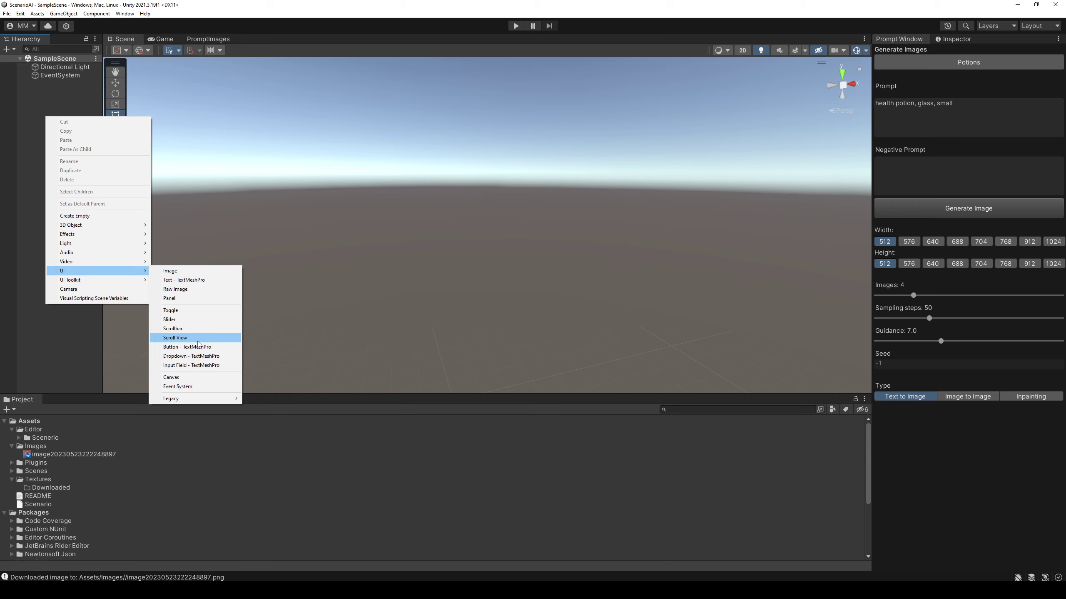
pyautogui.click(193, 290)
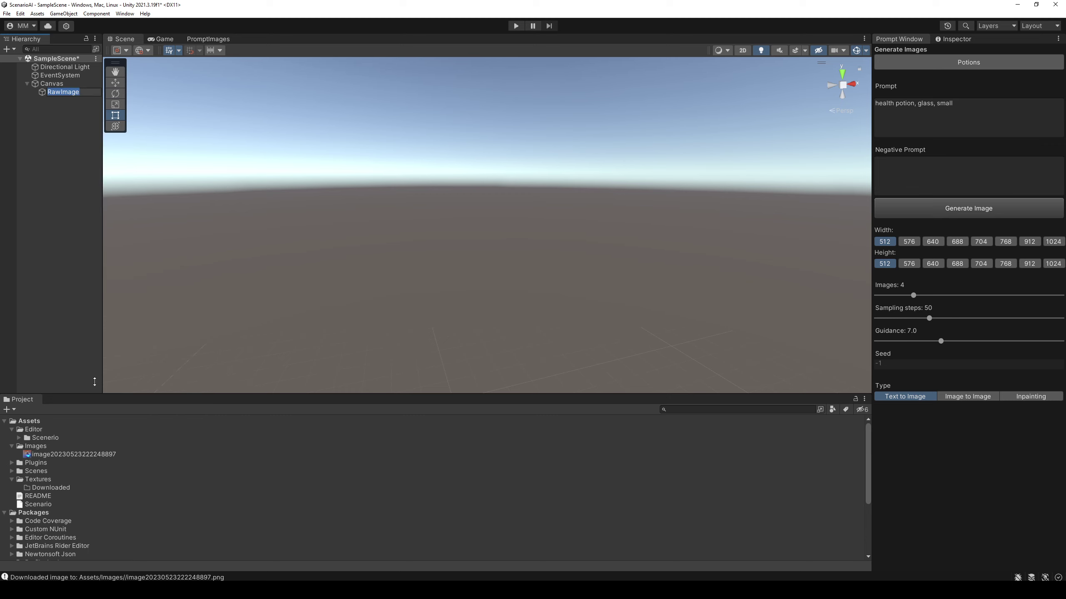
pyautogui.doubleClick(64, 93)
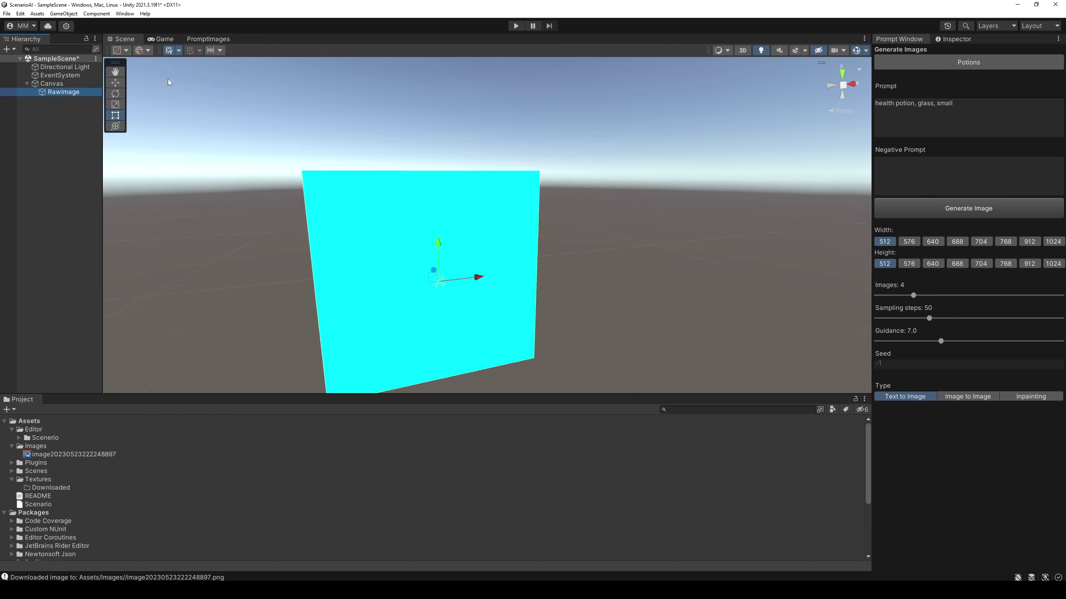
pyautogui.moveTo(369, 198); pyautogui.dragTo(359, 194, button='middle')
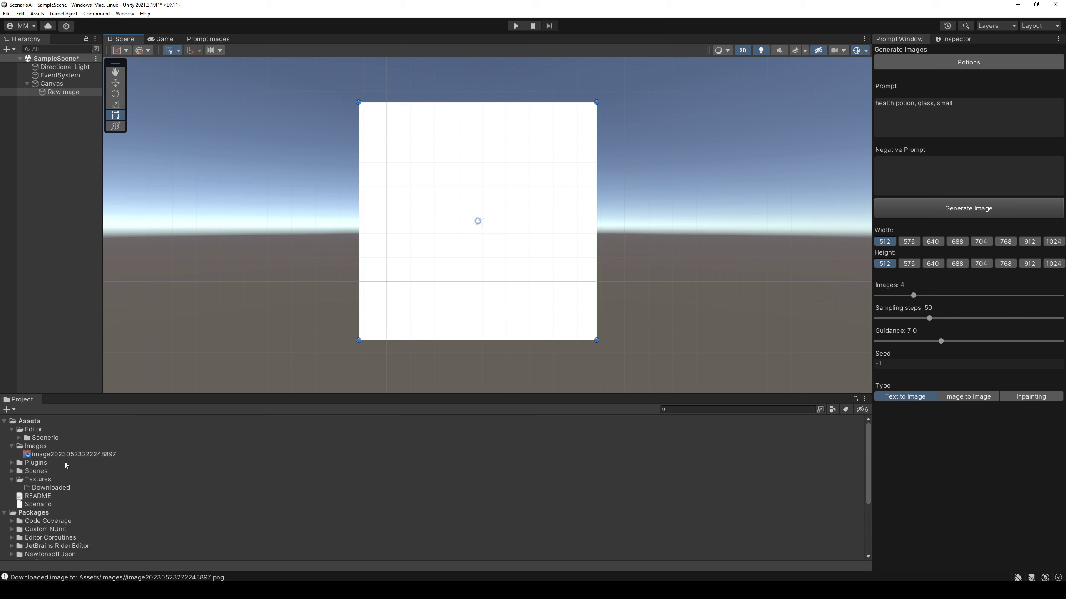
pyautogui.click(954, 39)
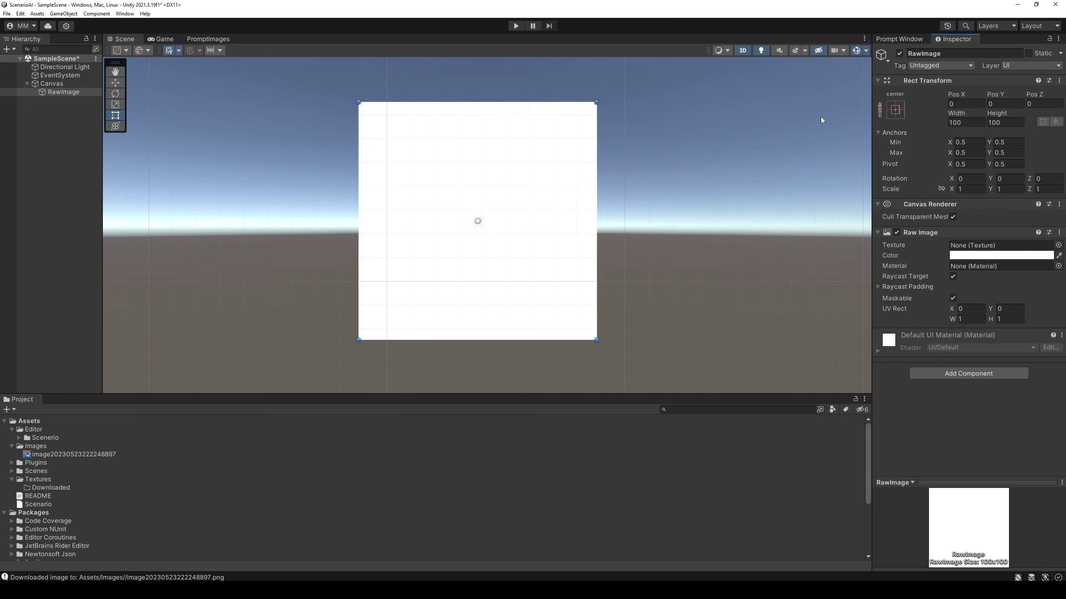
pyautogui.moveTo(101, 455); pyautogui.dragTo(965, 247)
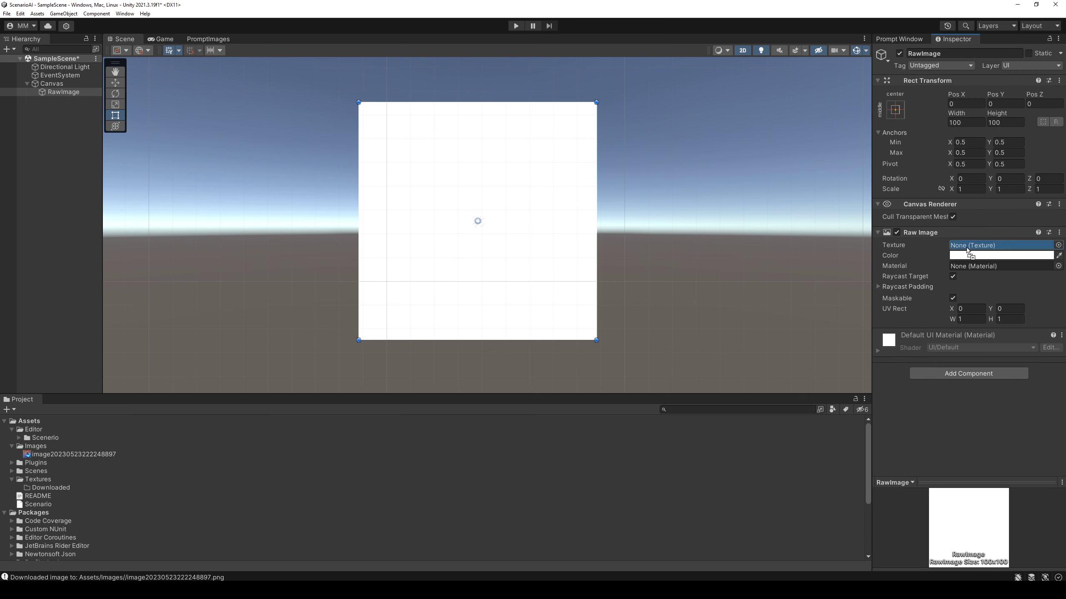
# Frame the potion, select the Move tool and switch the Scene view out of 2D mode
pyautogui.moveTo(565, 250); pyautogui.dragTo(427, 238, button='middle')
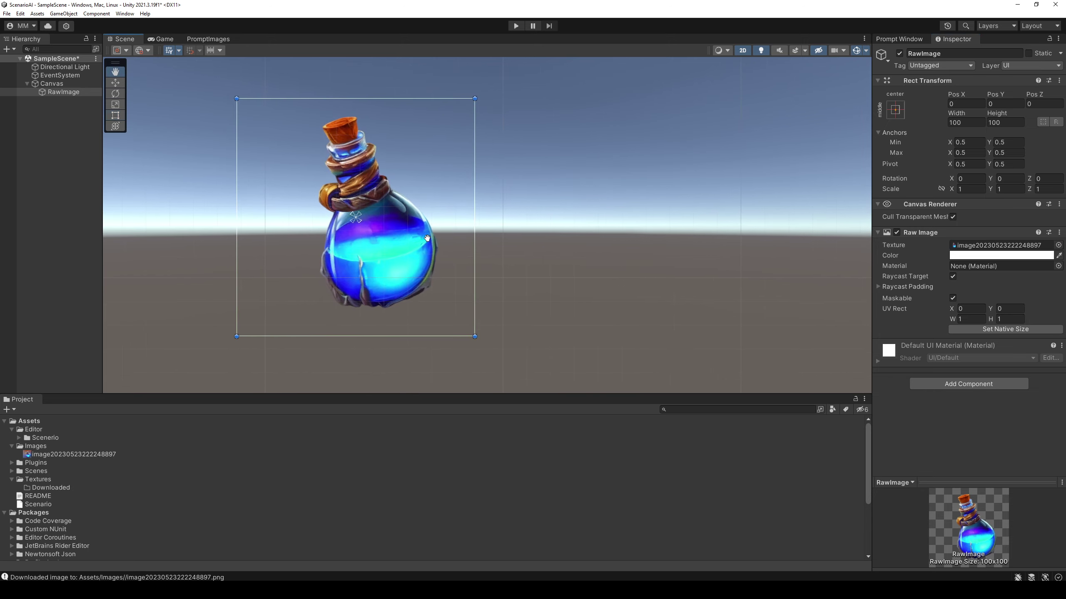
pyautogui.press('f')
pyautogui.scroll(-3, 430, 242)
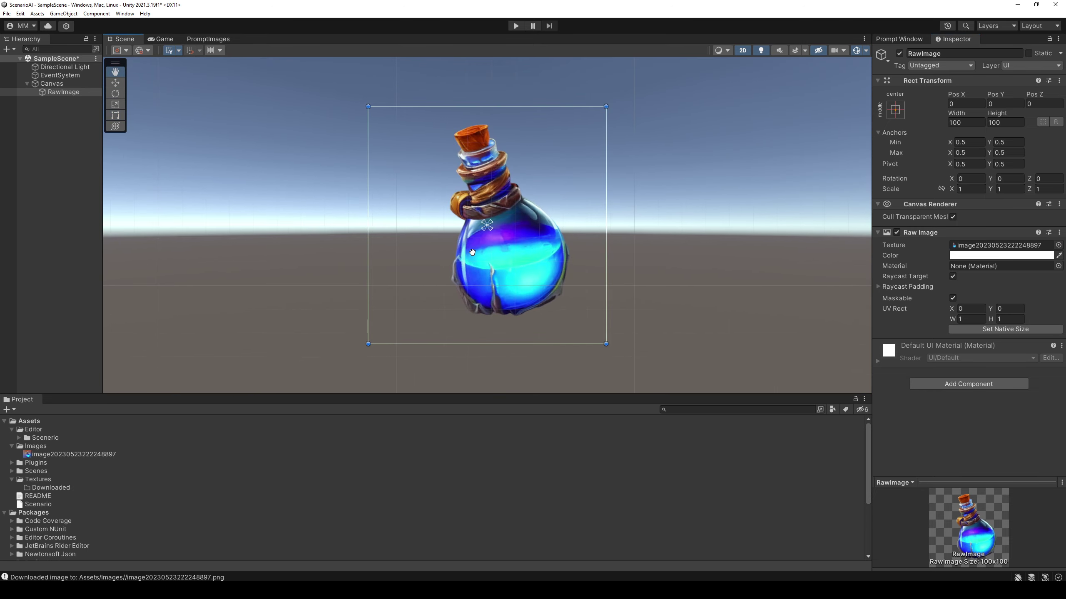
pyautogui.press('w')
pyautogui.press('2')
pyautogui.keyDown('alt'); pyautogui.moveTo(477, 256); pyautogui.dragTo(412, 266); pyautogui.keyUp('alt')
# Duplicate the potion, move and rotate the copy, then undo the rotation and delete the copy
pyautogui.hotkey('ctrl', 'd')
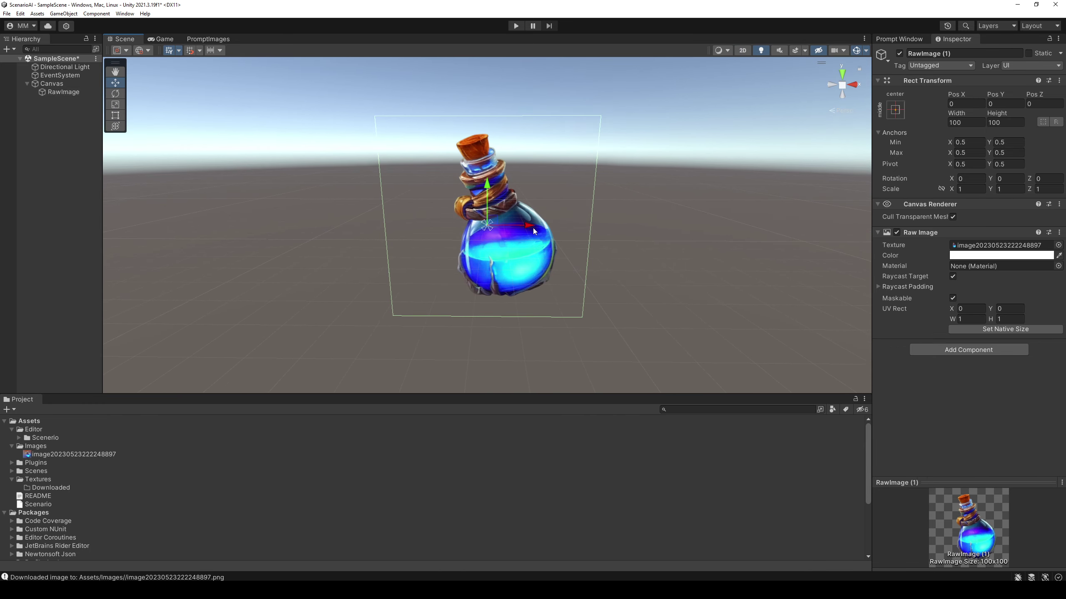
pyautogui.moveTo(527, 226); pyautogui.dragTo(658, 225)
pyautogui.press('e')
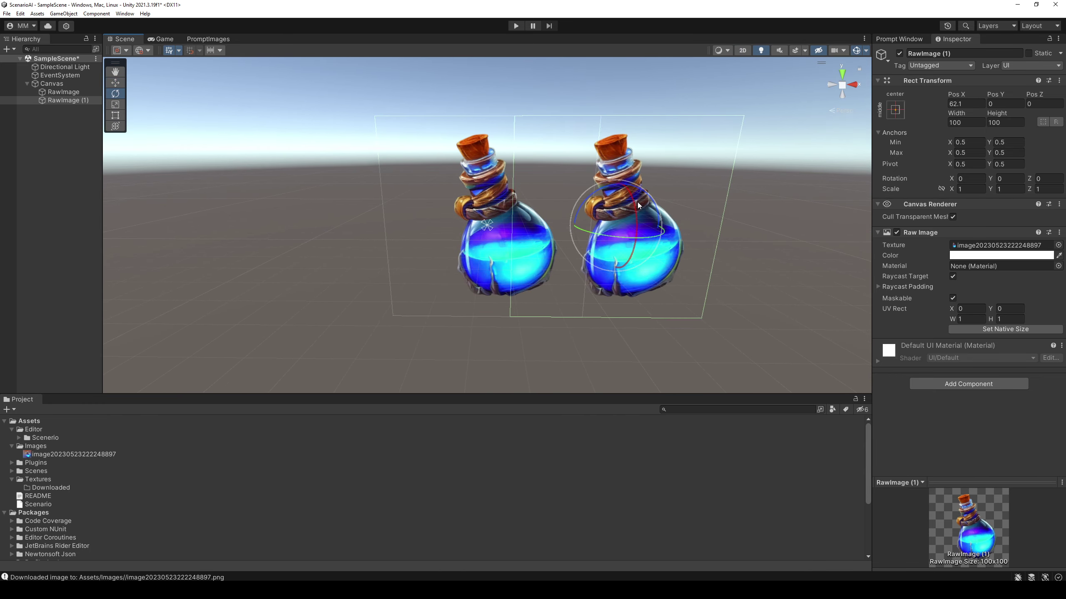
pyautogui.moveTo(601, 188); pyautogui.dragTo(465, 193)
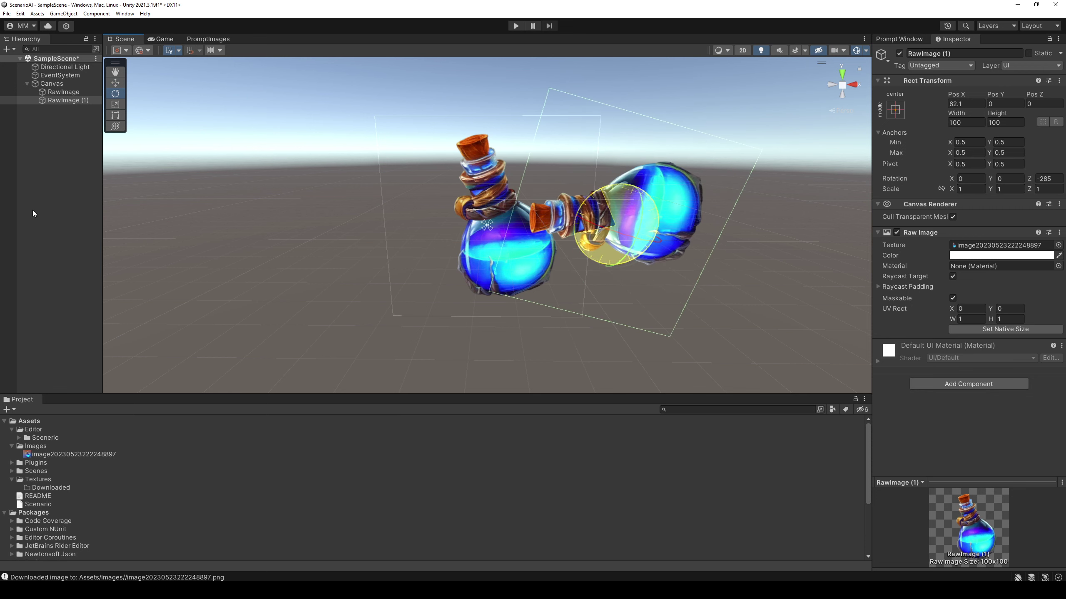
pyautogui.hotkey('ctrl', 'z')
pyautogui.press('Delete')
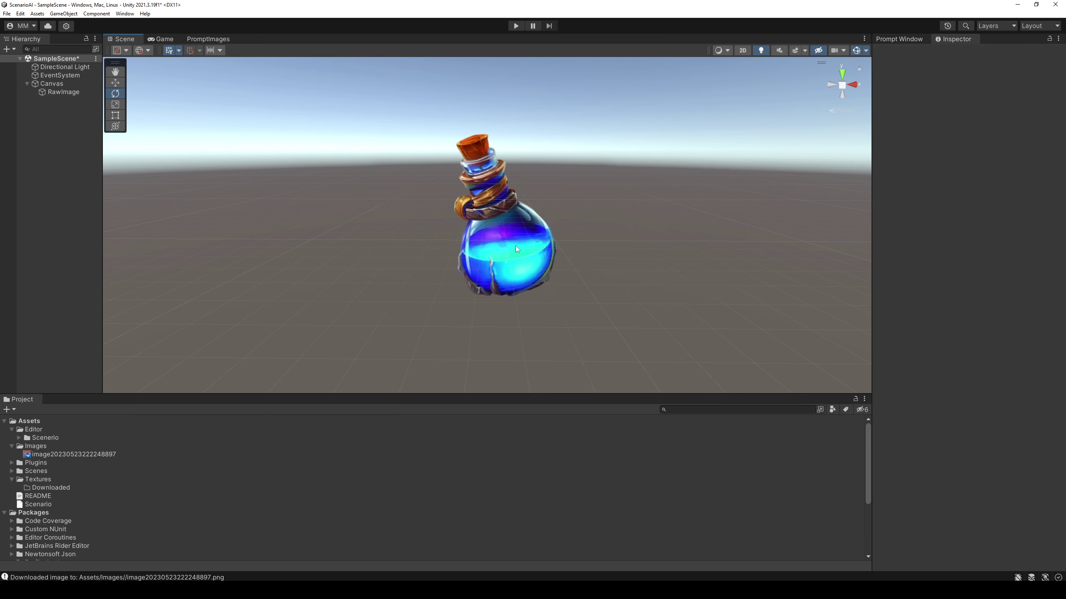
pyautogui.moveTo(515, 246)
pyautogui.keyDown('alt'); pyautogui.mouseDown()
pyautogui.moveTo(319, 179)
pyautogui.moveTo(618, 164)
pyautogui.moveTo(551, 279)
pyautogui.moveTo(546, 236)
pyautogui.mouseUp(); pyautogui.keyUp('alt')
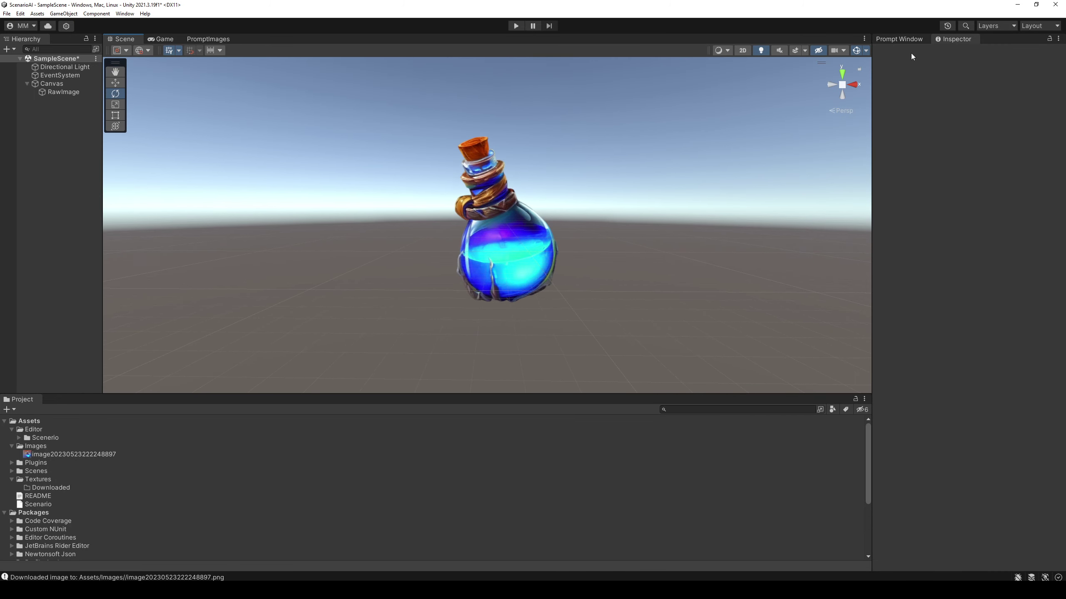
# From the Prompt Window, open the Models list on its Public Models tab
pyautogui.click(899, 39)
pyautogui.click(968, 62)
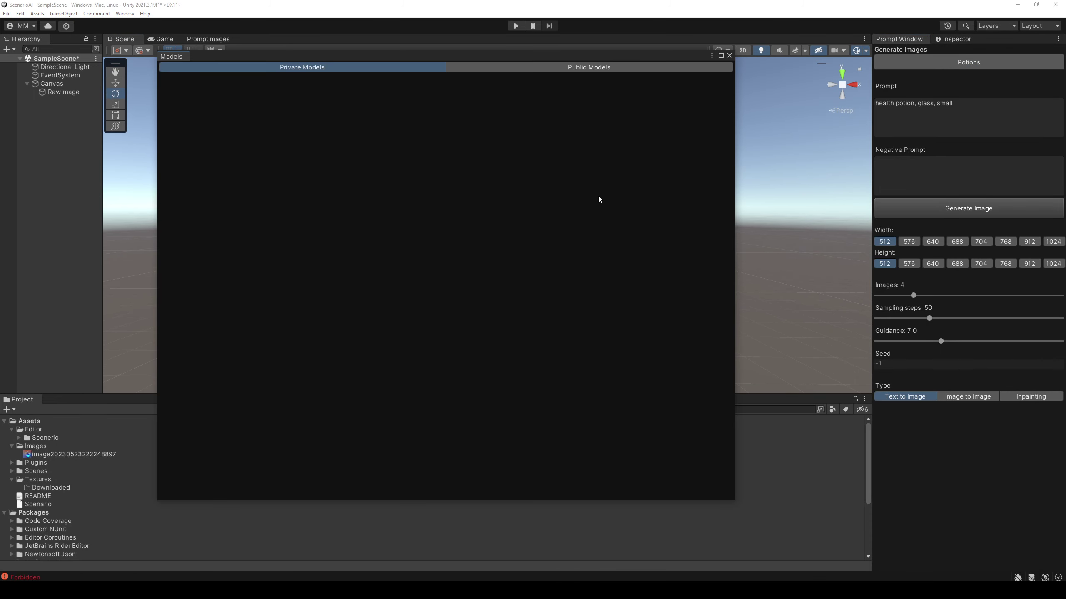
pyautogui.click(541, 68)
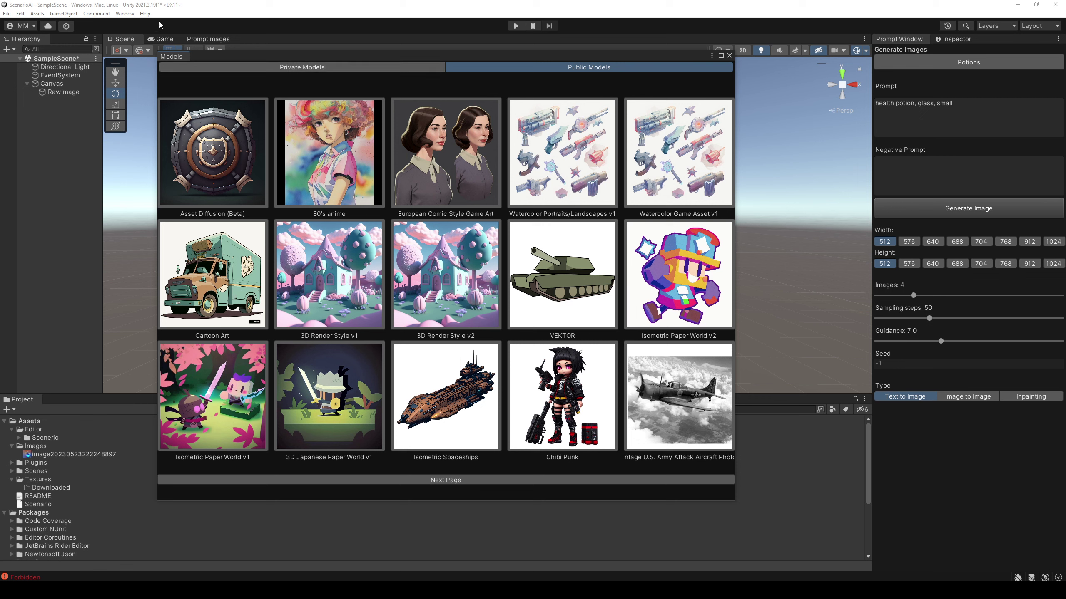
pyautogui.click(128, 16)
pyautogui.moveTo(167, 100)
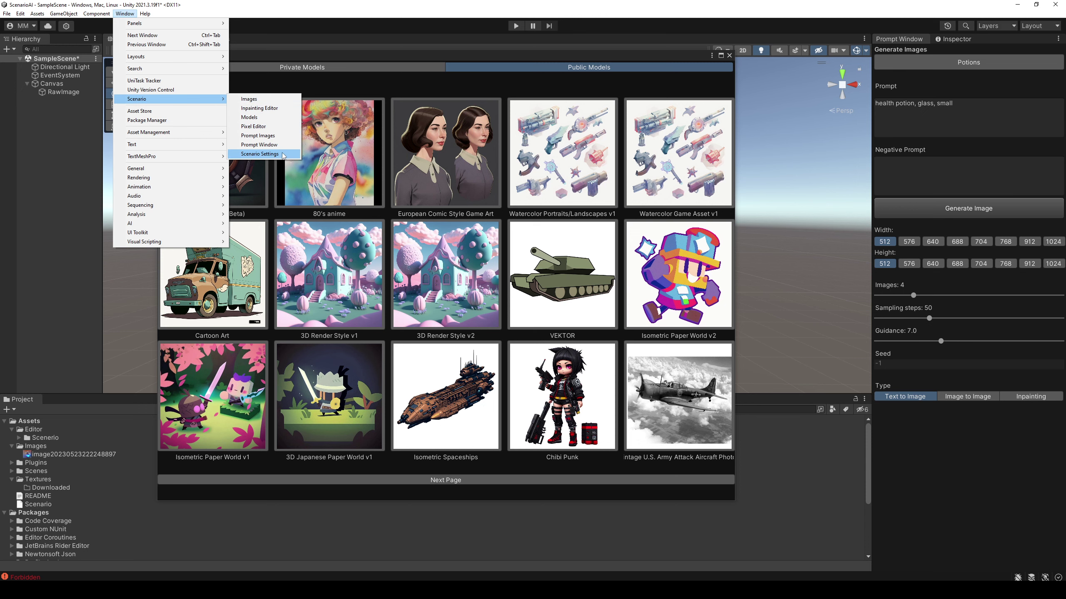
# Pixelate the potion image at grid size 32 in the Pixel Editor and download it
pyautogui.click(277, 127)
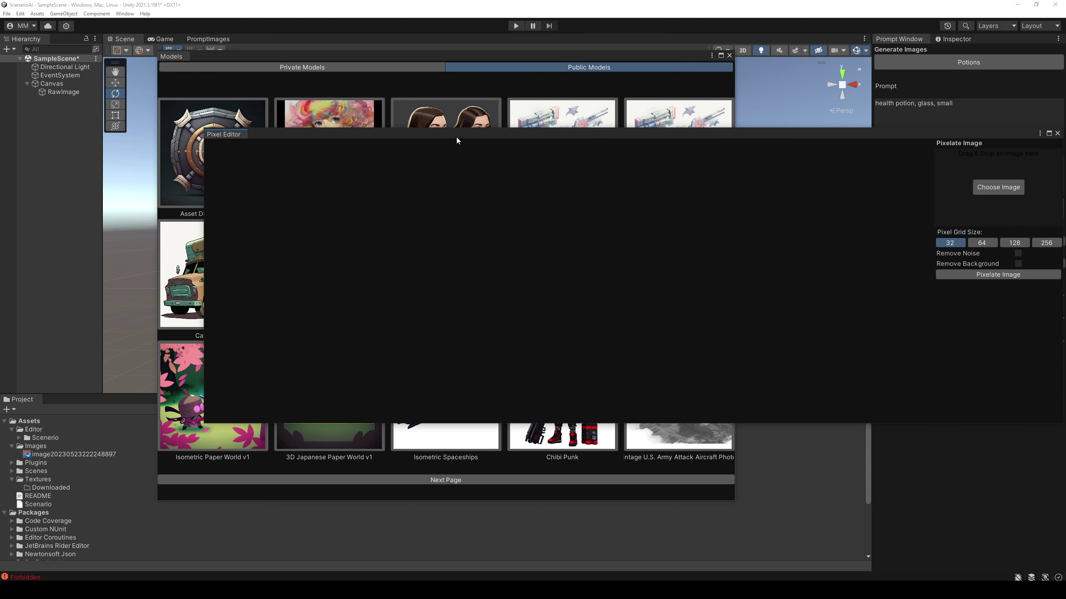
pyautogui.moveTo(459, 135); pyautogui.dragTo(300, 119)
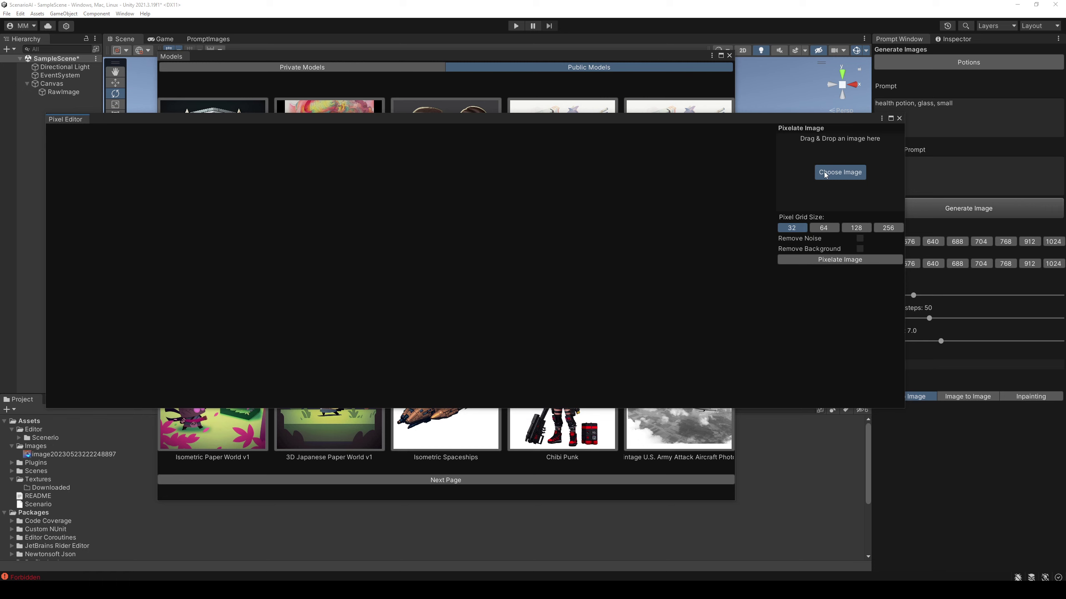
pyautogui.press('Return')
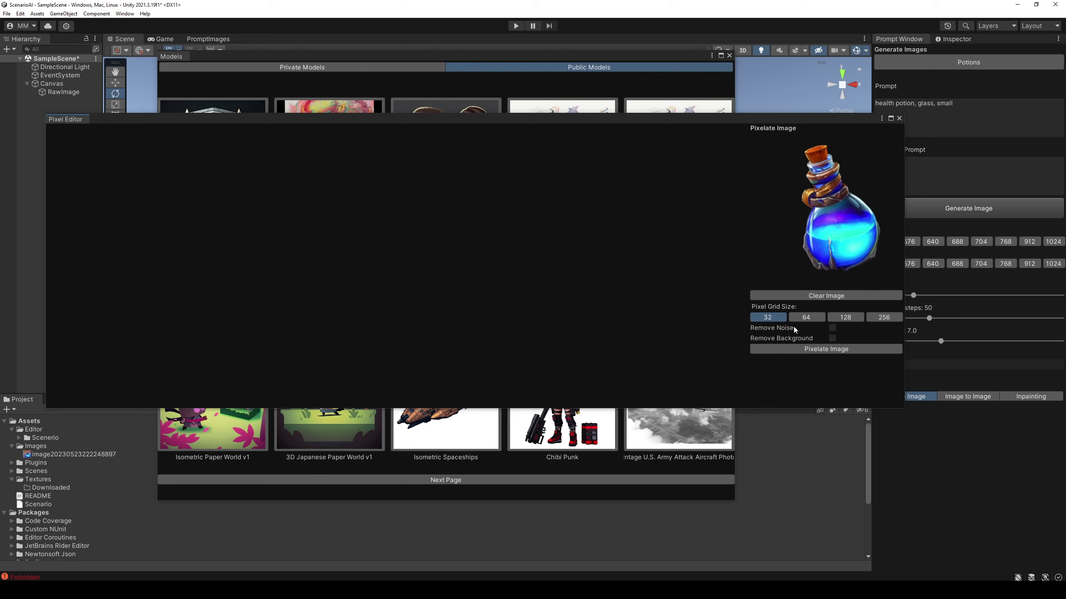
pyautogui.click(795, 349)
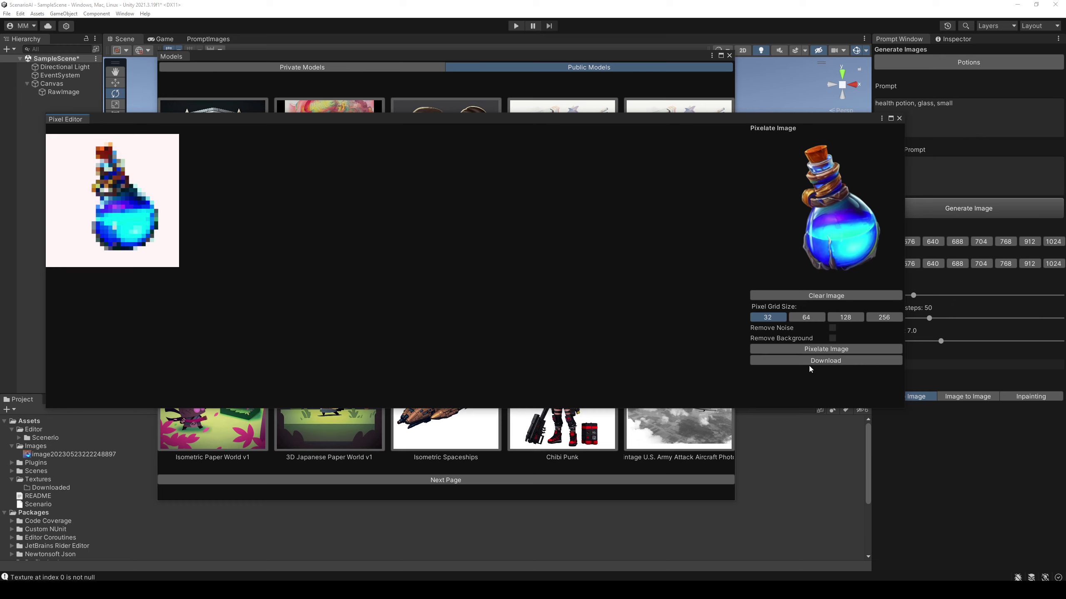
pyautogui.click(810, 361)
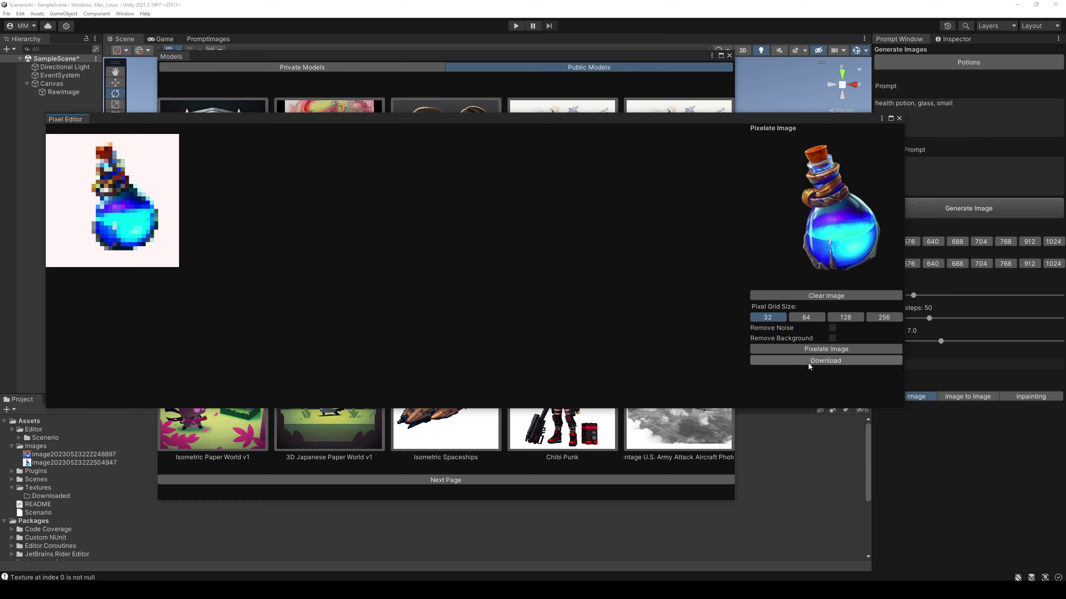
# Close the Pixel Editor, preview the new pixelated image asset, and move the Models gallery aside
pyautogui.click(899, 118)
pyautogui.doubleClick(99, 463)
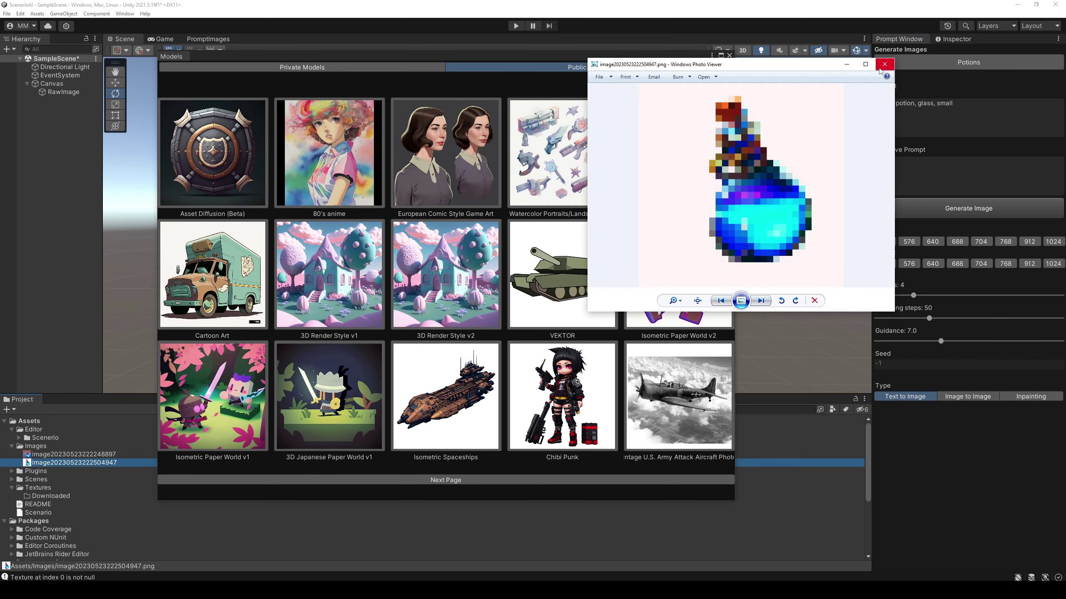
pyautogui.click(885, 64)
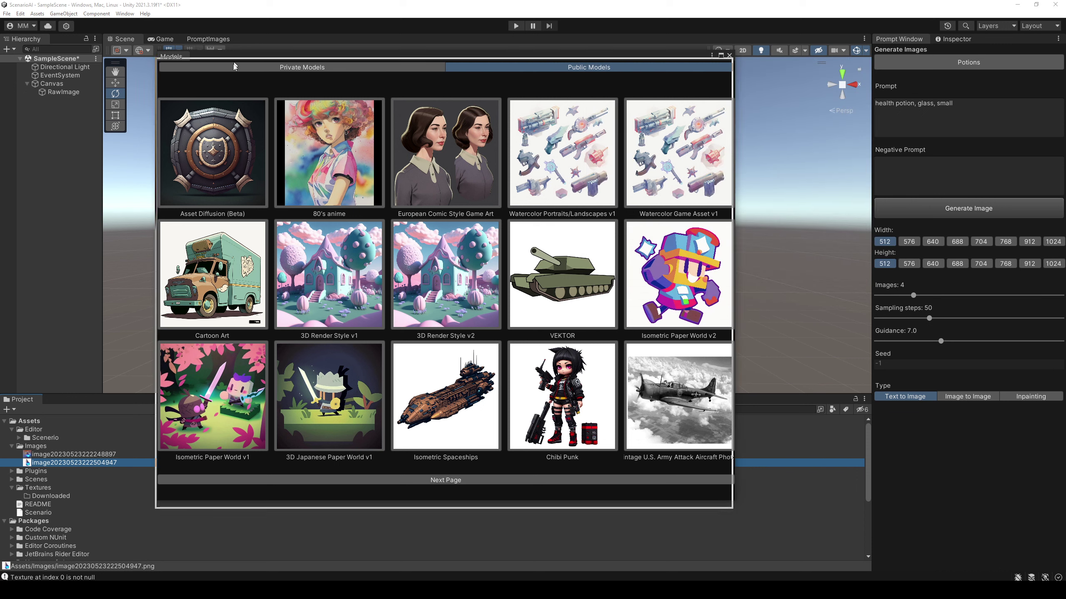
pyautogui.moveTo(334, 60); pyautogui.dragTo(125, 252)
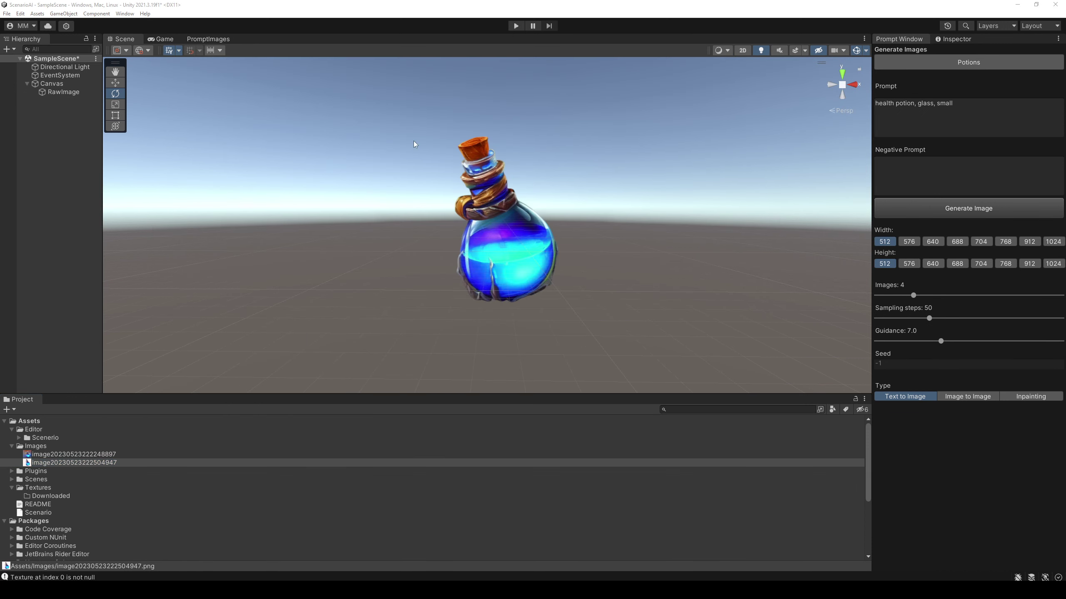
# Duplicate the potion RawImage and move the copy to the right of the original
pyautogui.click(63, 92)
pyautogui.hotkey('ctrl', 'd')
pyautogui.press('w')
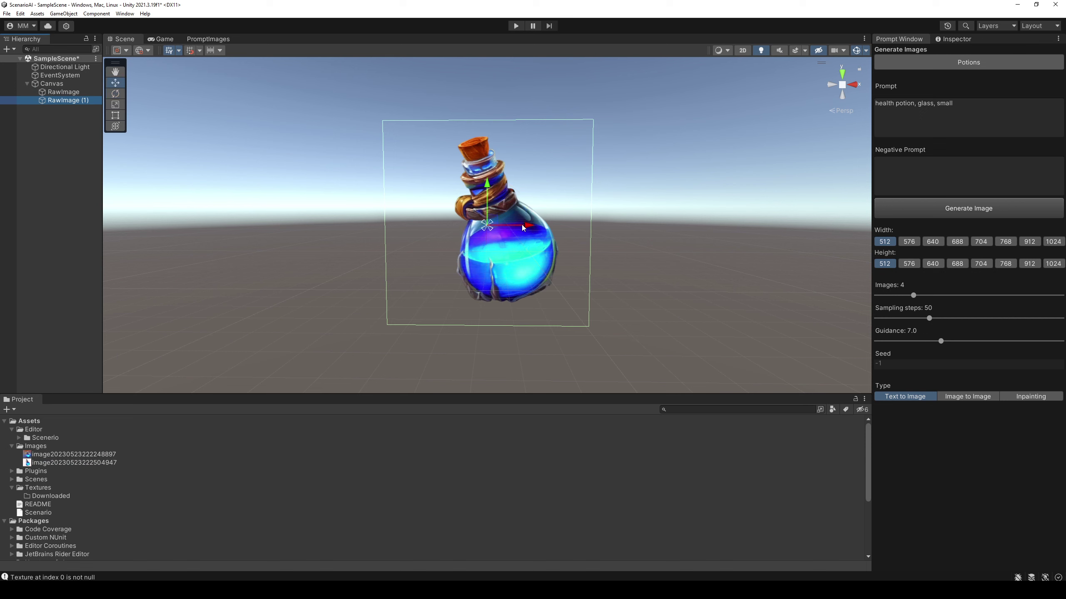
pyautogui.moveTo(522, 228); pyautogui.dragTo(688, 227)
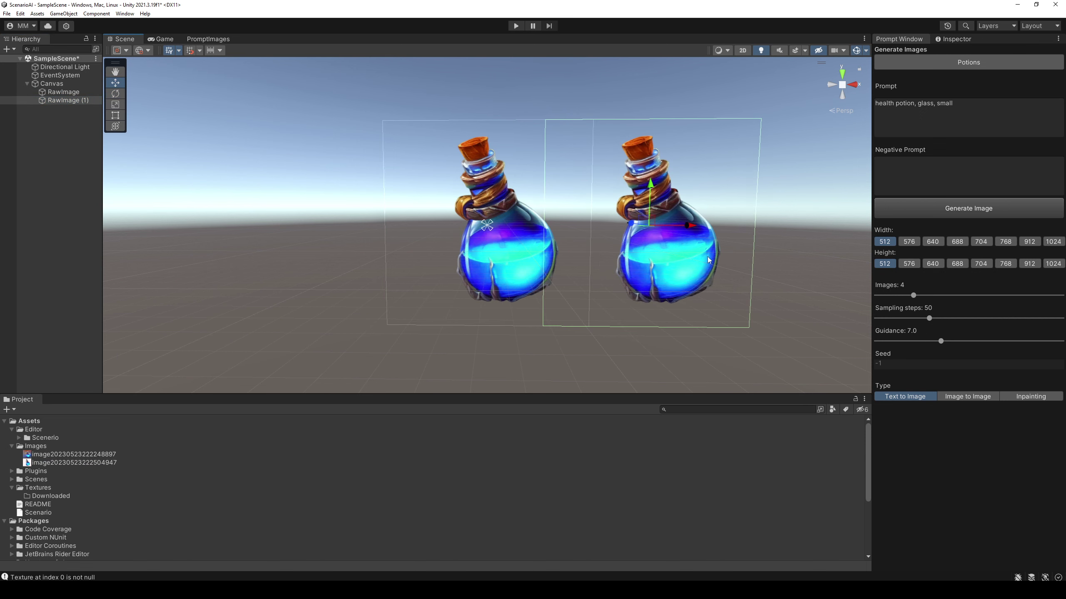
pyautogui.click(929, 42)
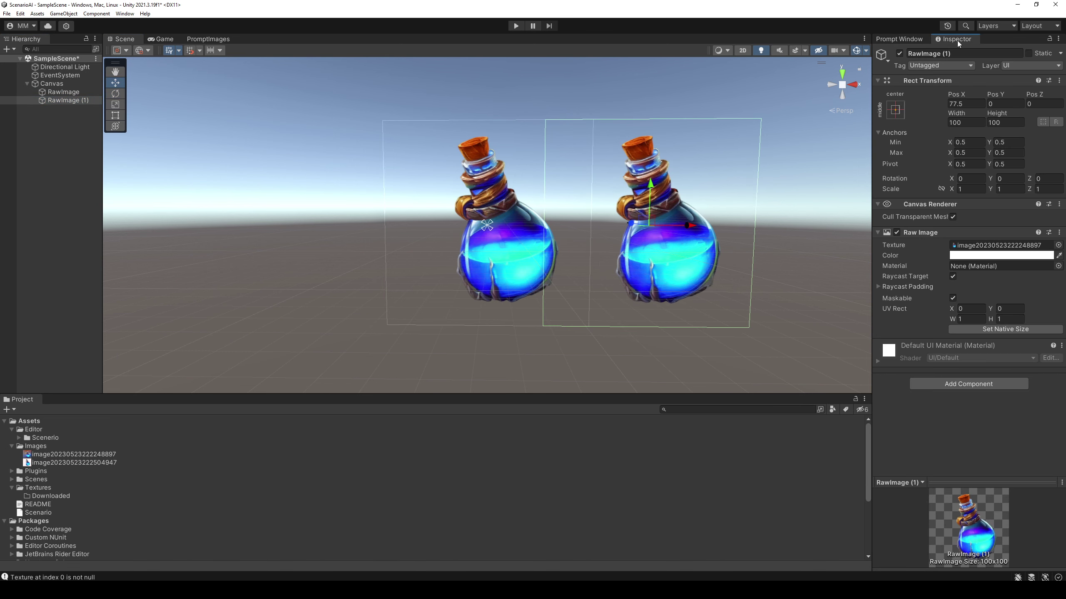
pyautogui.moveTo(959, 43); pyautogui.dragTo(895, 40)
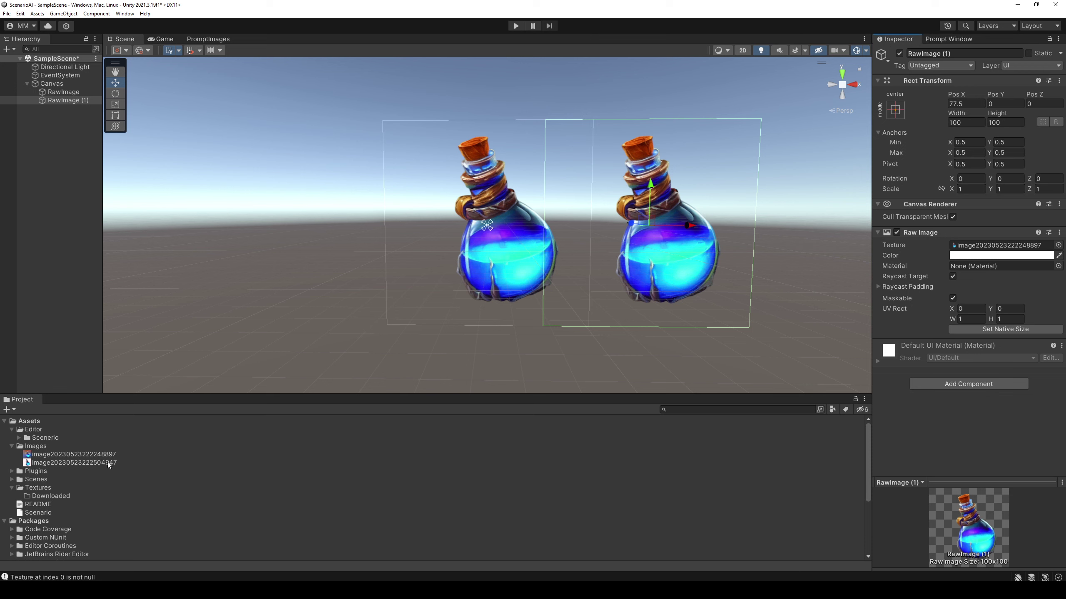
pyautogui.moveTo(73, 462); pyautogui.dragTo(998, 245)
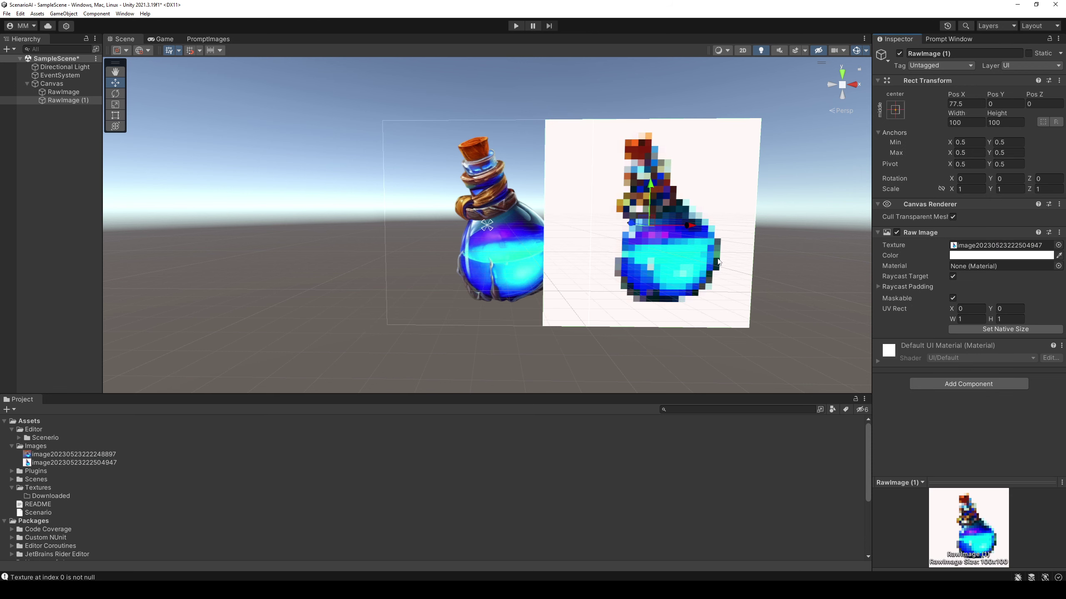
pyautogui.moveTo(682, 225); pyautogui.dragTo(744, 226)
pyautogui.moveTo(652, 277); pyautogui.dragTo(533, 281, button='middle')
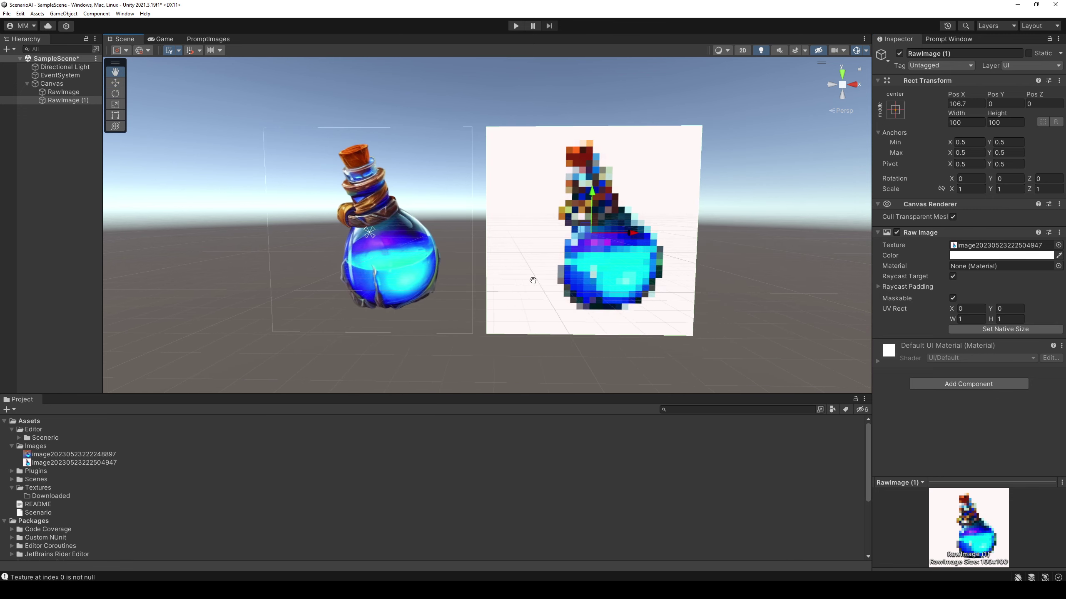
pyautogui.press('t')
pyautogui.keyDown('alt'); pyautogui.moveTo(487, 280); pyautogui.dragTo(487, 255); pyautogui.keyUp('alt')
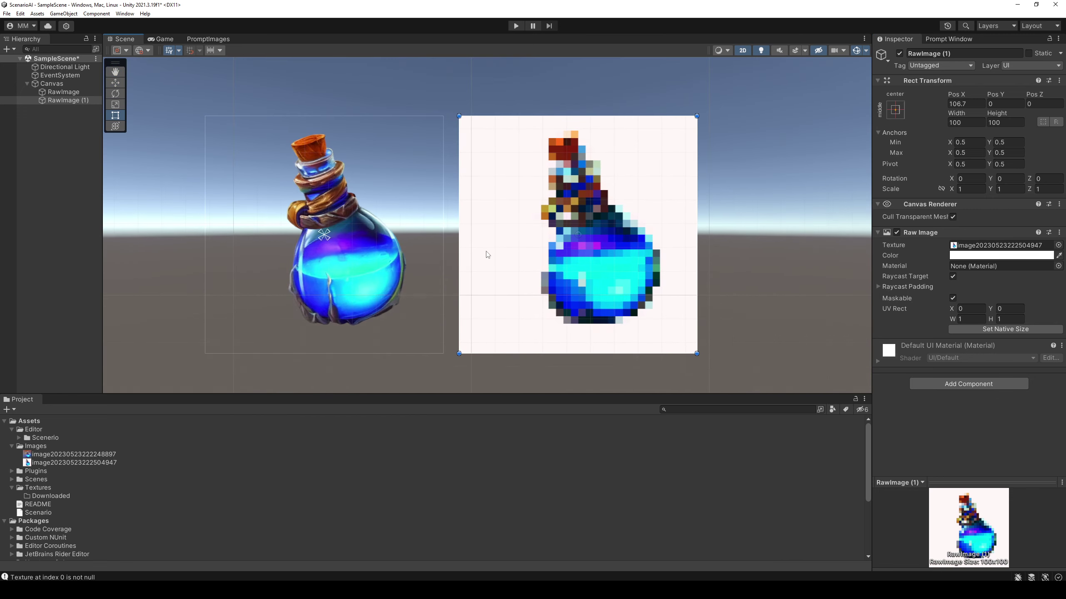
pyautogui.click(949, 39)
pyautogui.click(903, 41)
pyautogui.click(160, 38)
# Add a new Camera object to the scene from the Hierarchy
pyautogui.click(119, 39)
pyautogui.rightClick(49, 142)
pyautogui.moveTo(115, 297)
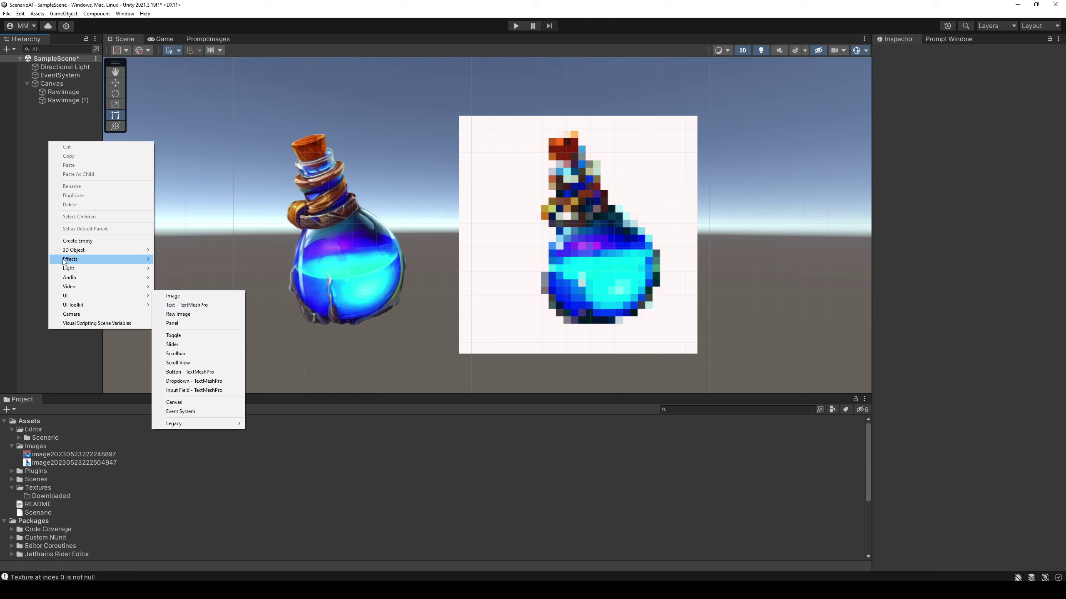
pyautogui.click(98, 312)
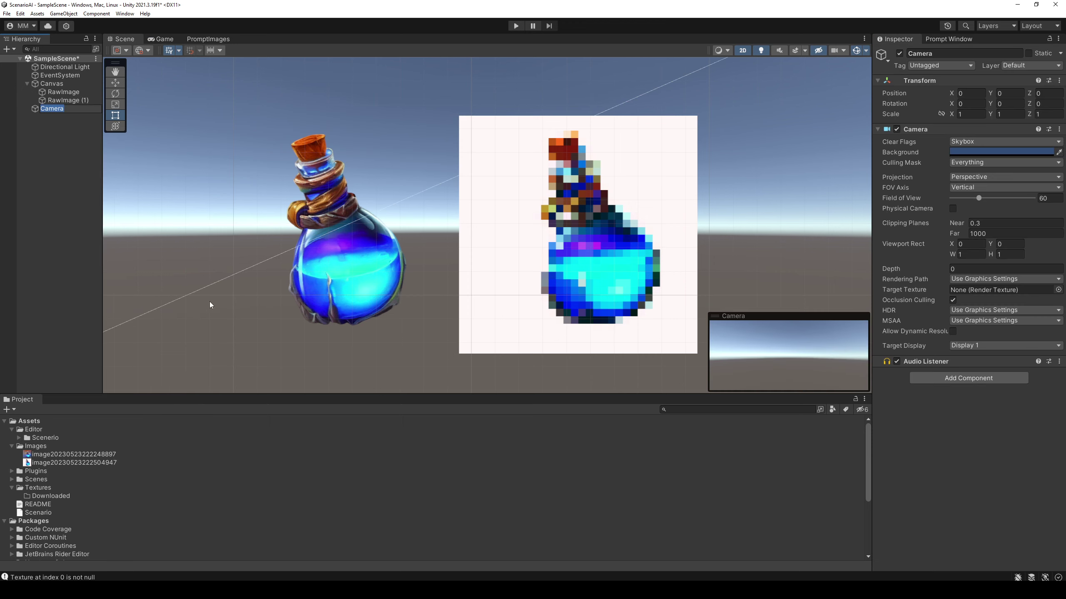
# Tag the camera MainCamera and set its Clear Flags to Solid Color
pyautogui.click(908, 68)
pyautogui.click(958, 114)
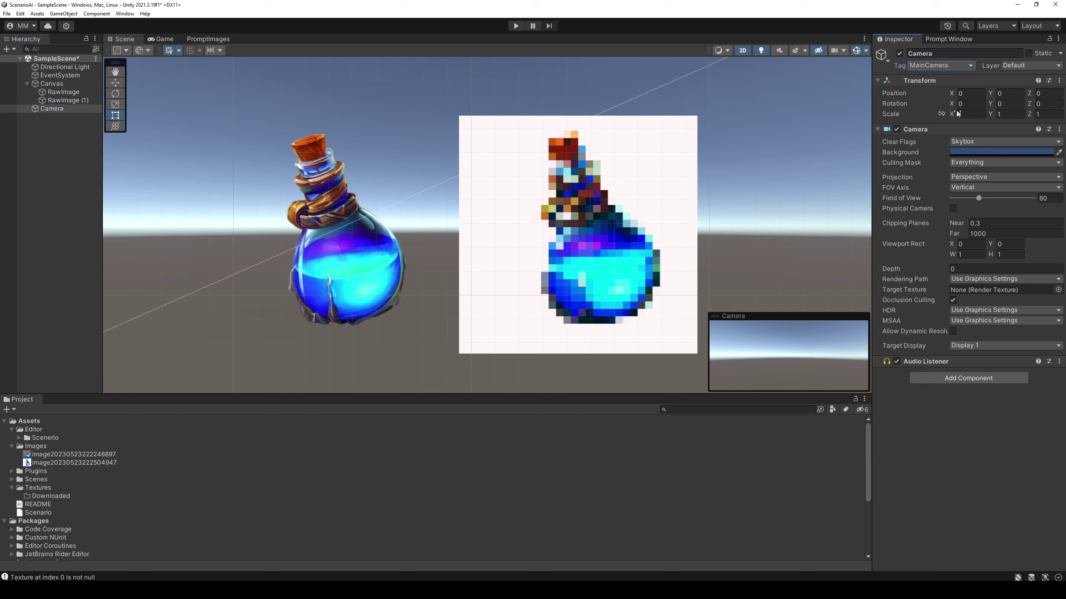
pyautogui.click(961, 142)
pyautogui.click(950, 160)
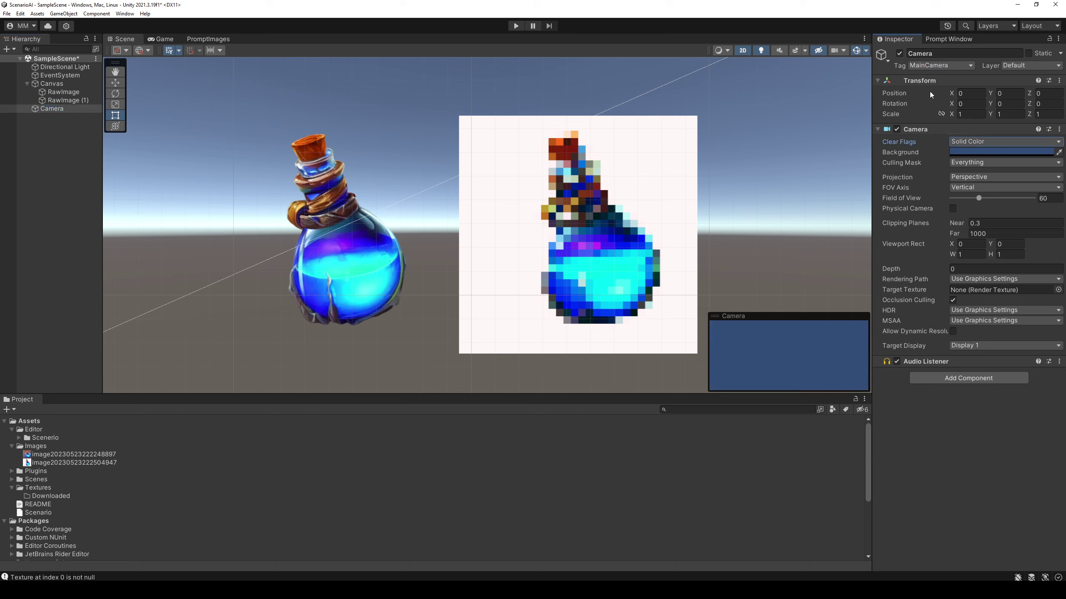
pyautogui.click(124, 14)
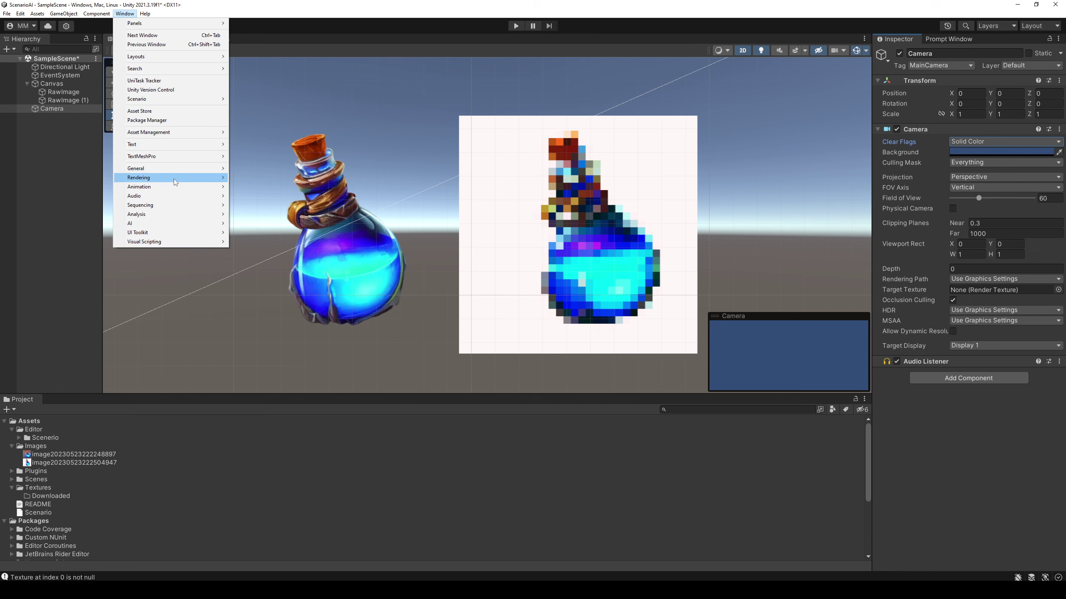
# Open the Lighting window and dock it beside the Inspector
pyautogui.moveTo(172, 168)
pyautogui.click(250, 178)
pyautogui.moveTo(423, 113); pyautogui.dragTo(938, 46)
# Clear the Skybox Material on the Lighting window's Environment tab
pyautogui.click(942, 57)
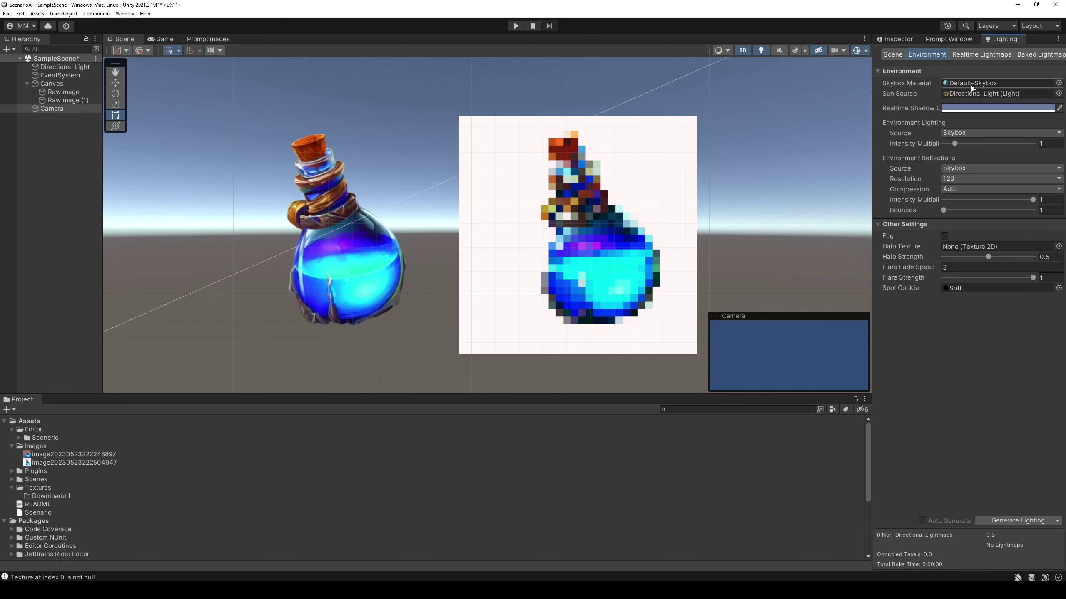
pyautogui.click(972, 84)
pyautogui.press('Delete')
pyautogui.click(892, 54)
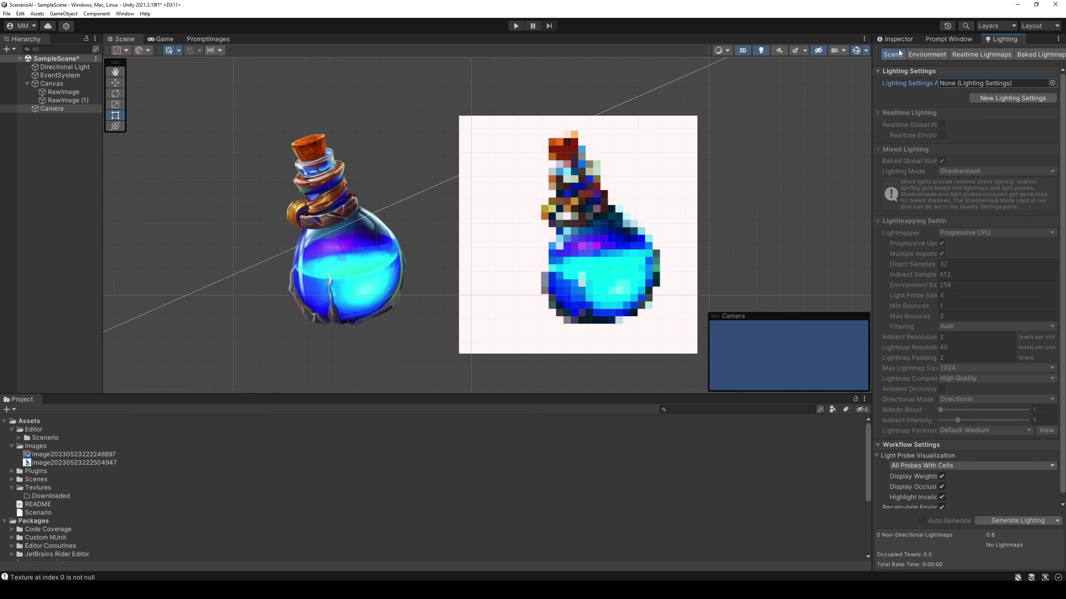
pyautogui.click(895, 38)
# Save the scene and select the 3D Render Style v2 model
pyautogui.moveTo(594, 184); pyautogui.dragTo(576, 158, button='middle')
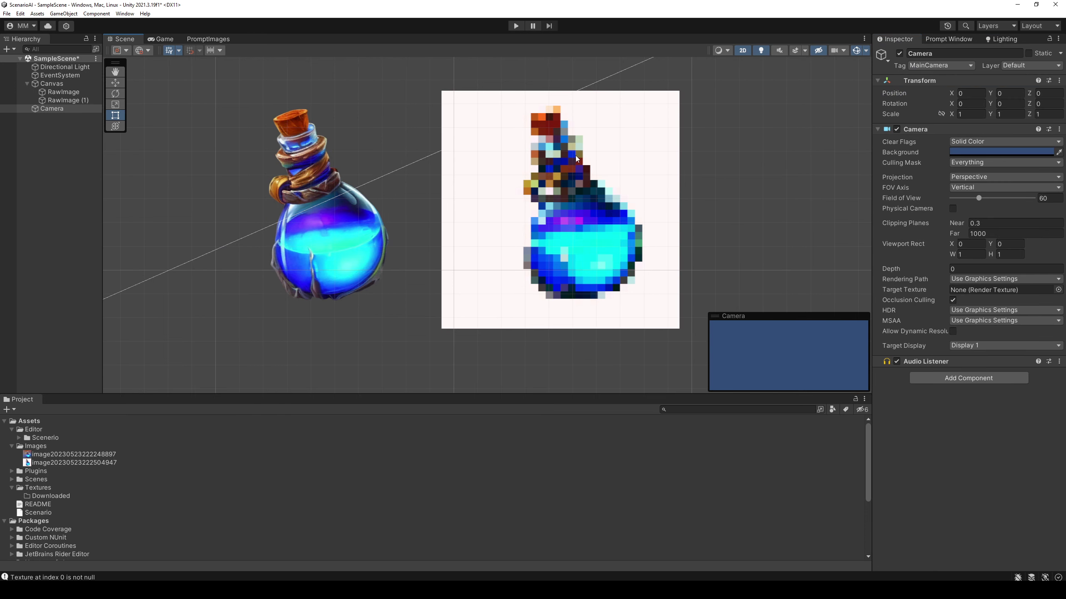
pyautogui.hotkey('ctrl', 's')
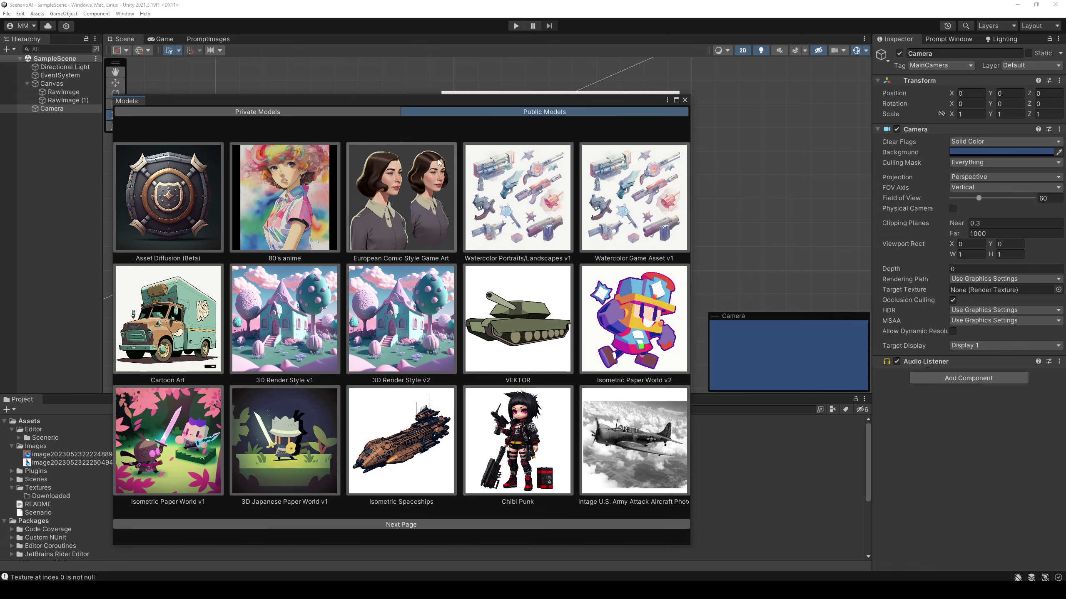
pyautogui.click(423, 317)
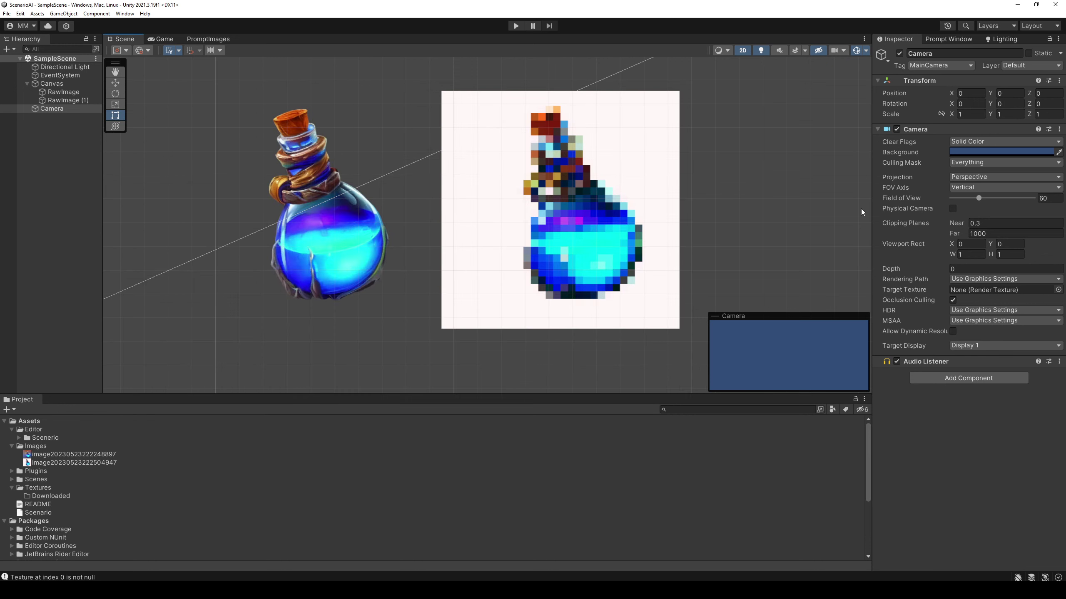
# Delete the old potion prompt from the Prompt Window's Prompt field
pyautogui.click(948, 39)
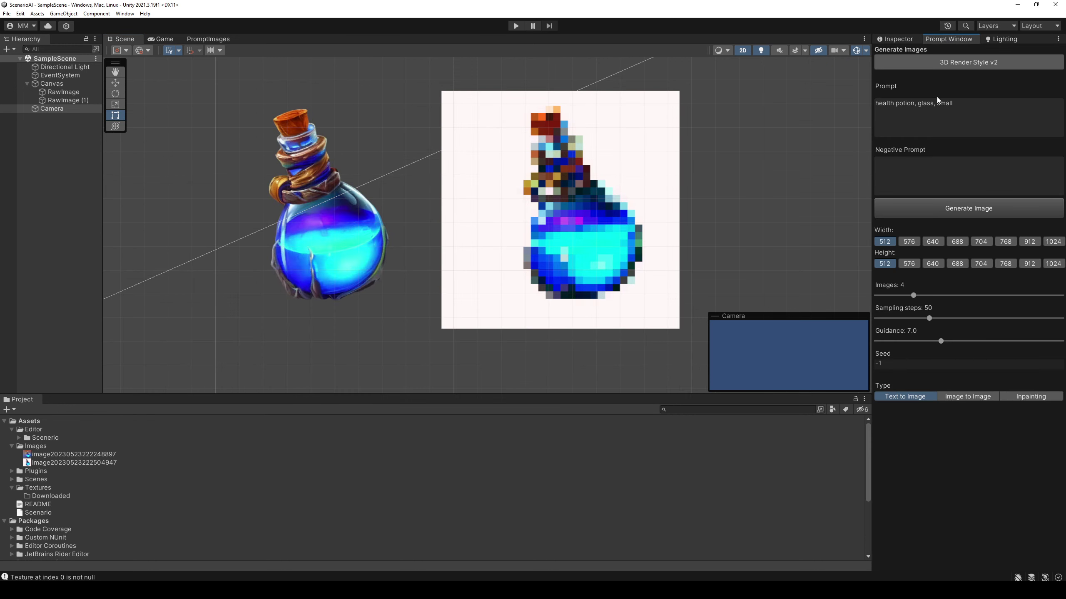
pyautogui.moveTo(986, 109); pyautogui.dragTo(812, 95)
pyautogui.press('BackSpace')
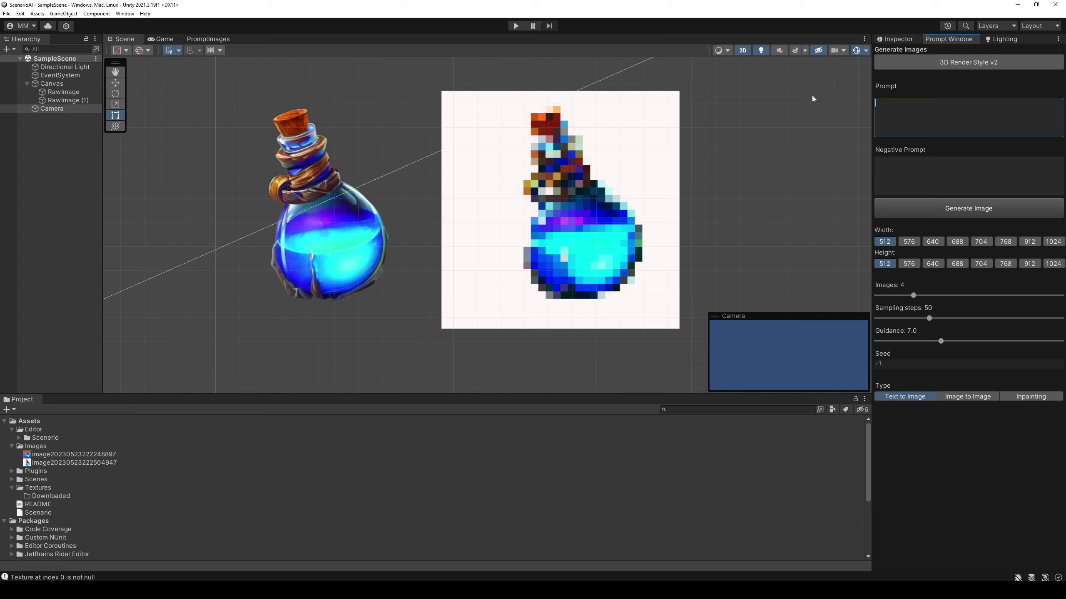
pyautogui.click(986, 396)
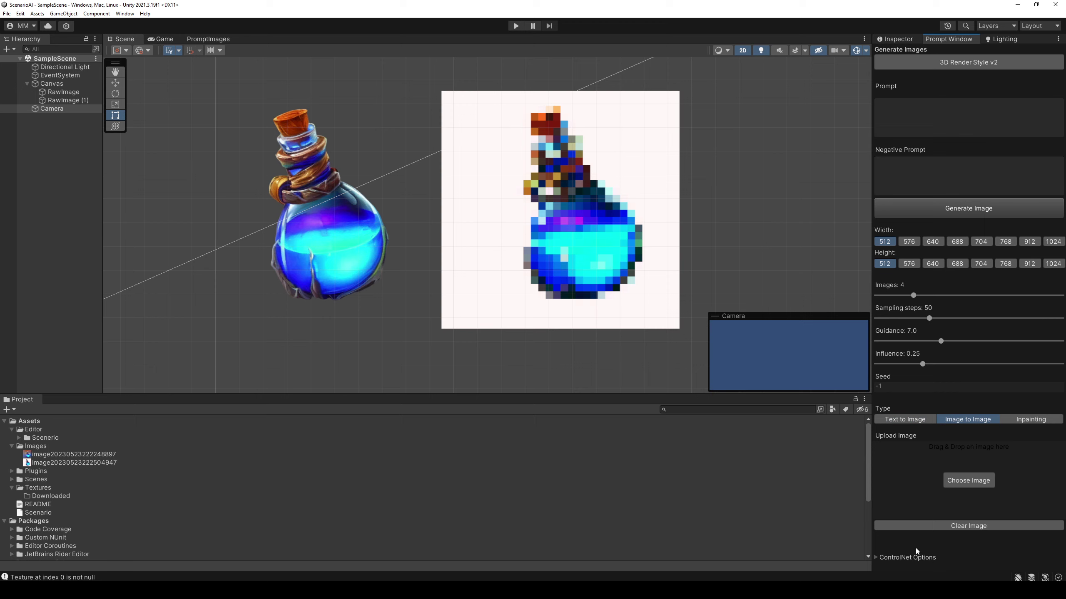
pyautogui.click(878, 558)
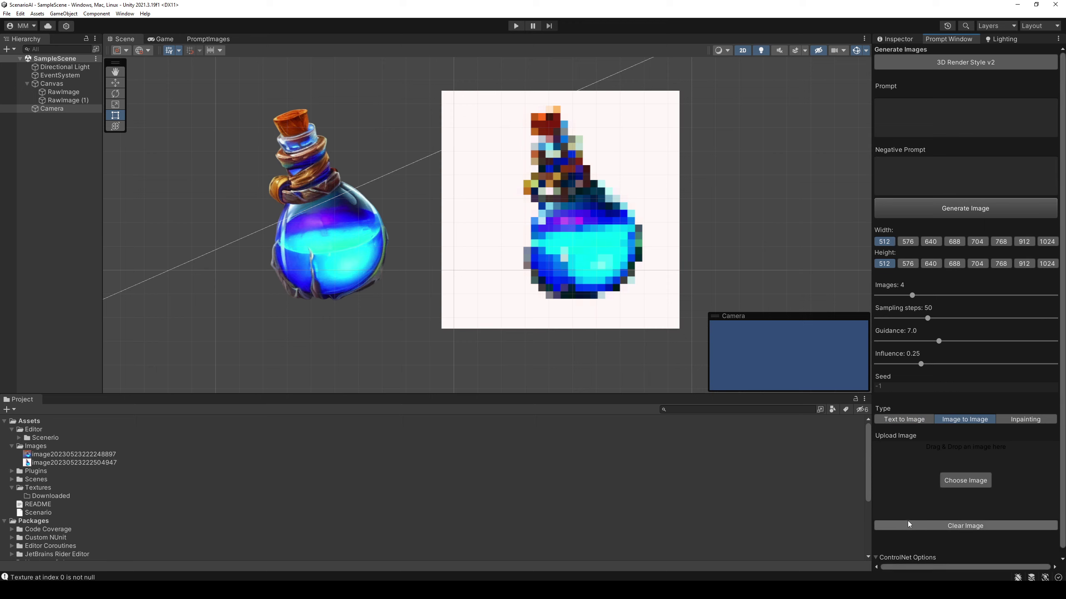
pyautogui.scroll(-1, 907, 522)
pyautogui.scroll(1, 909, 522)
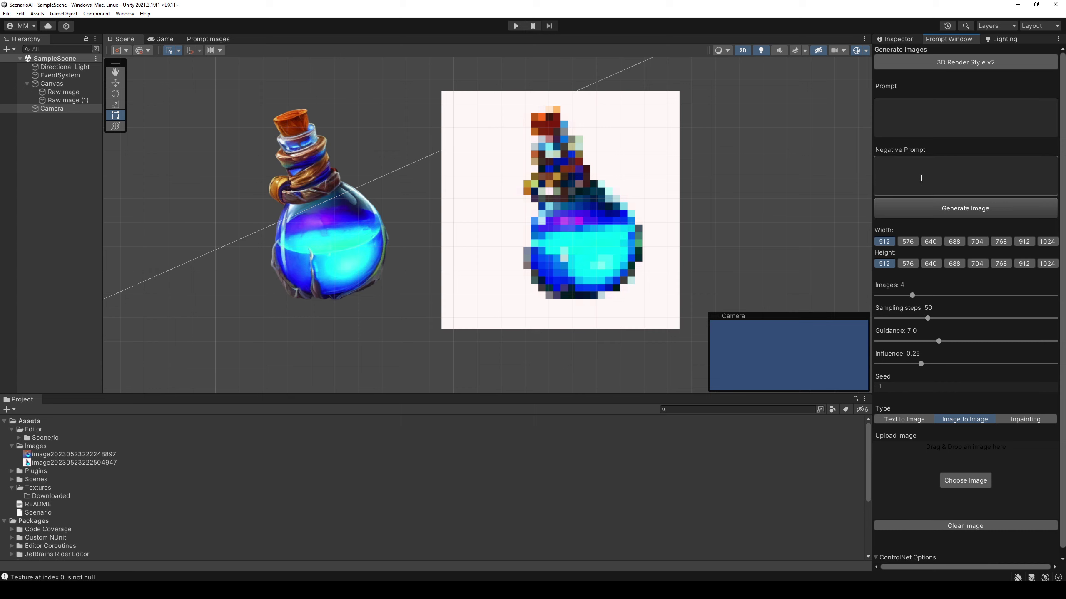
pyautogui.click(910, 419)
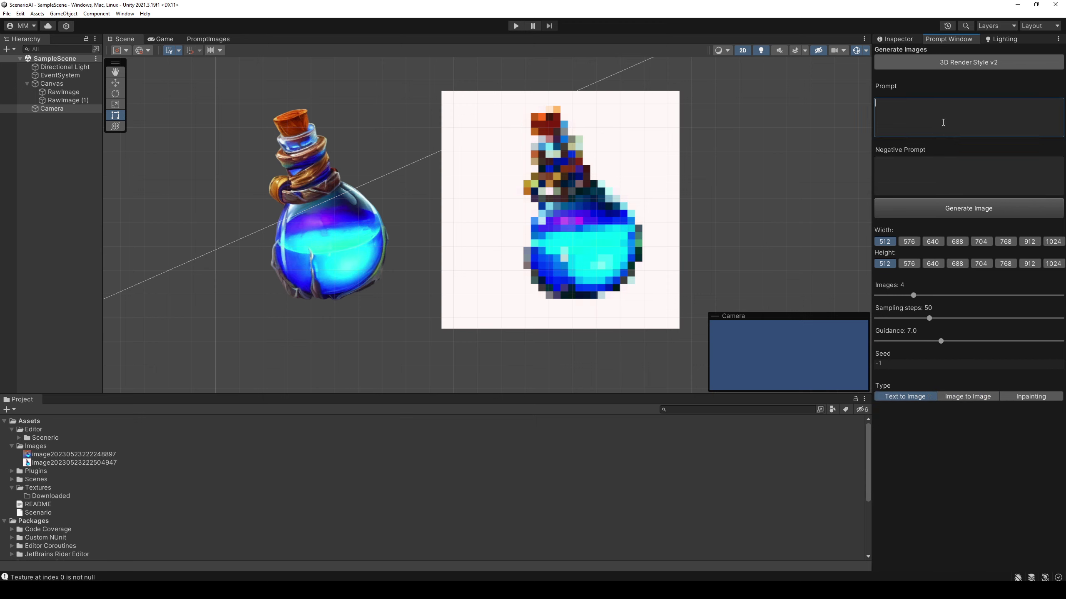
# Enter the prompt "small room with old computer and 80's posters on walls" and generate images
pyautogui.write('iso')
pyautogui.press('BackSpace')
pyautogui.press('BackSpace')
pyautogui.write('small')
pyautogui.write('oom with old ')
pyautogui.write('computer and ')
pyautogui.write("80's poste")
pyautogui.write('rs on wal')
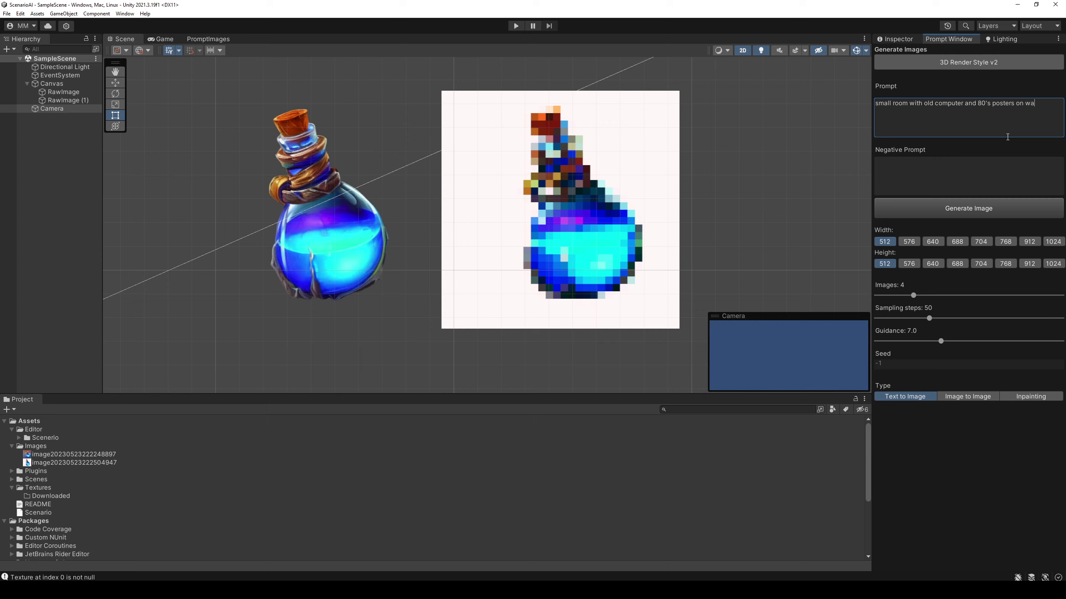
pyautogui.write('ls')
pyautogui.click(976, 210)
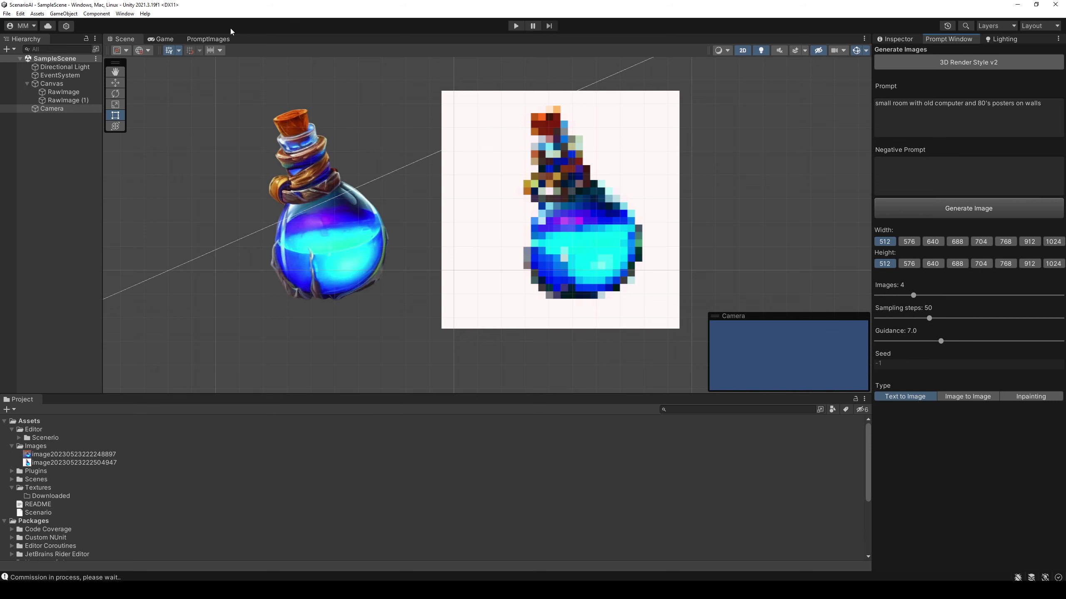
# View the four new retro room images in the PromptImages tab
pyautogui.click(209, 39)
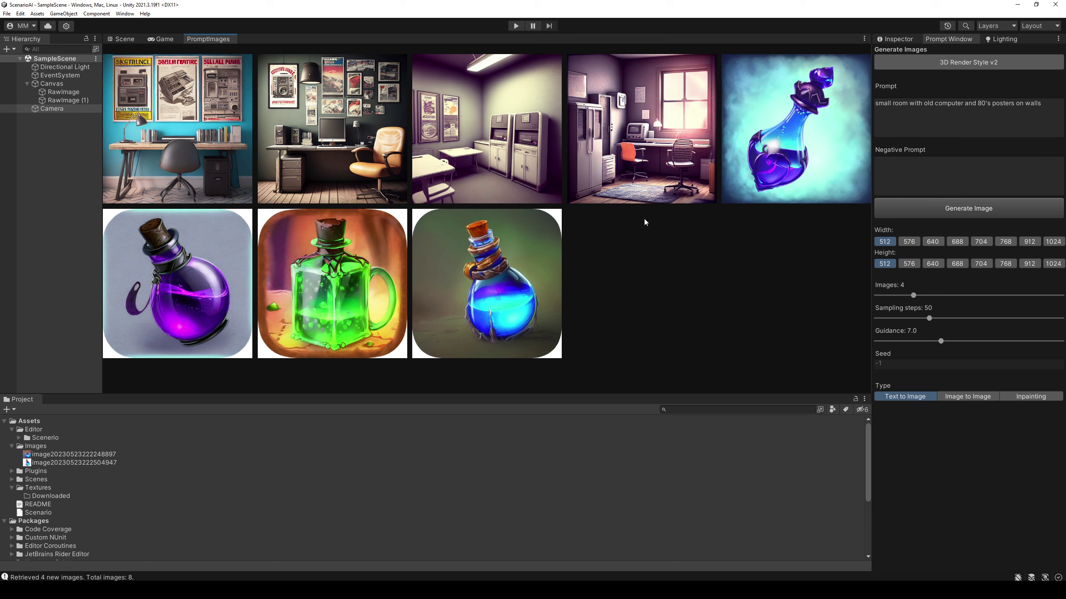
# Download the orange-chair and tan-chair room images into Assets/Images and open one
pyautogui.click(648, 164)
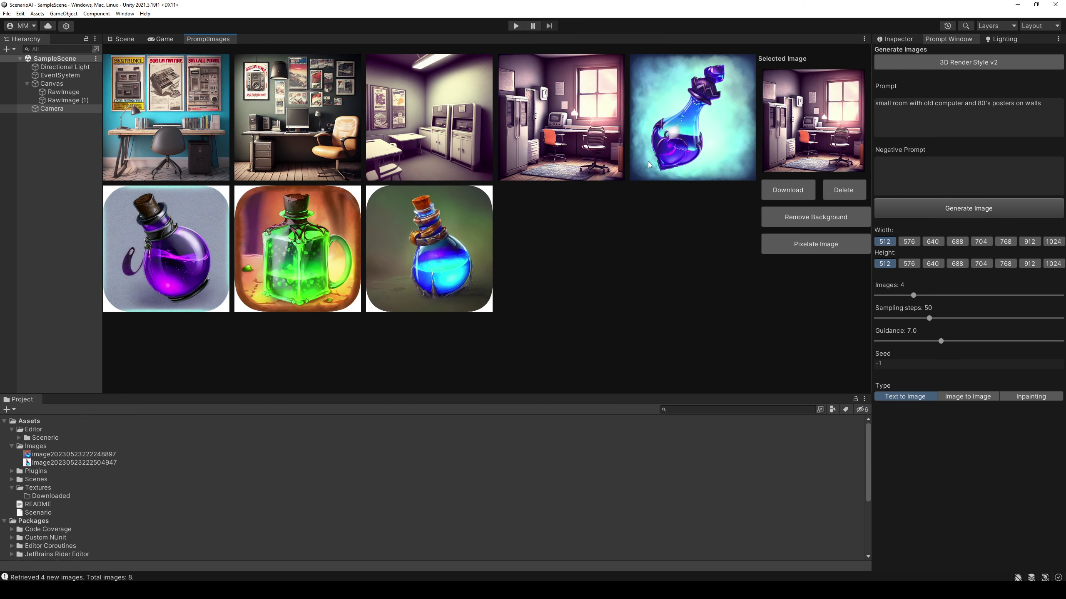
pyautogui.click(788, 193)
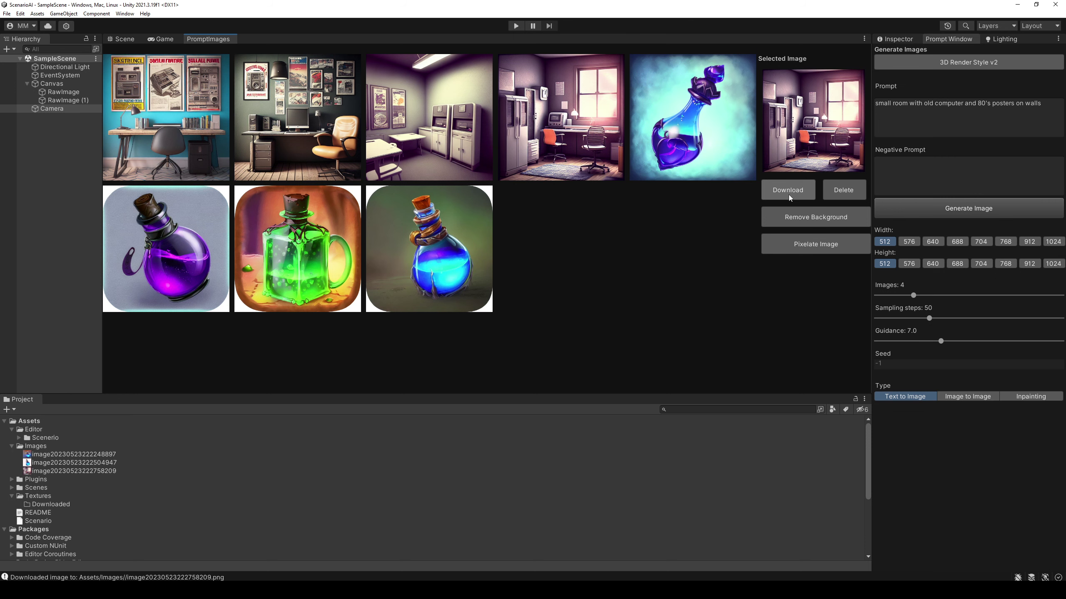
pyautogui.click(339, 142)
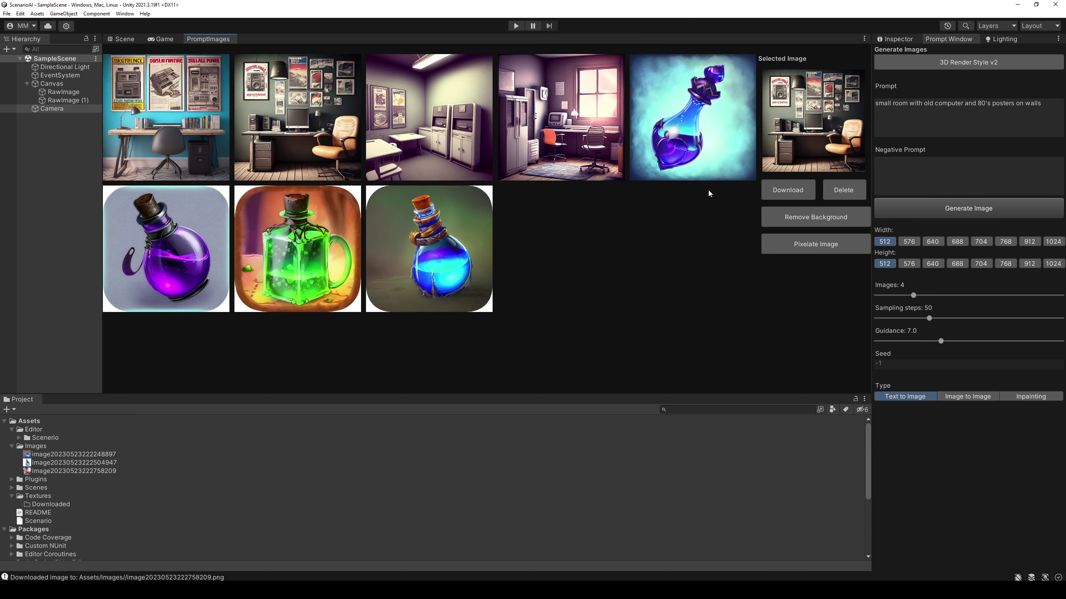
pyautogui.doubleClick(88, 472)
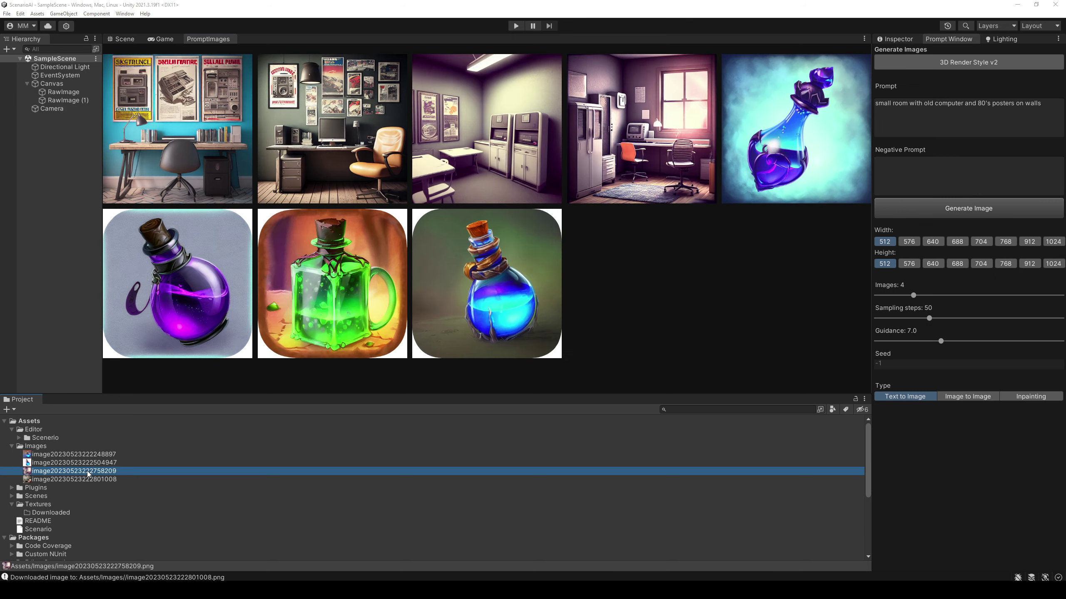
# Maximize Photo Viewer, flip through the downloaded room and potion images, then close it
pyautogui.doubleClick(709, 66)
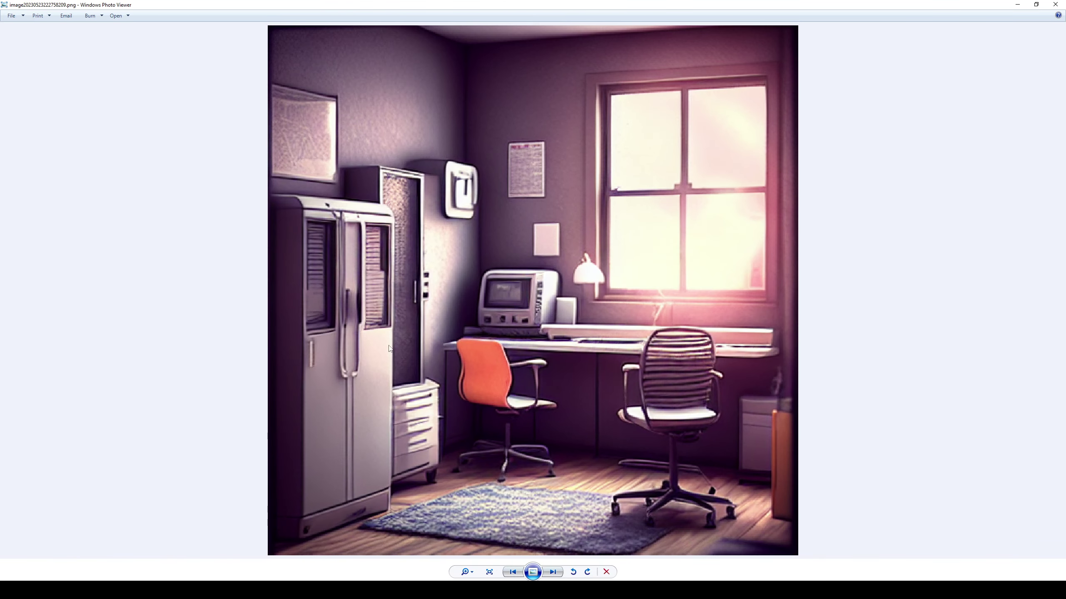
pyautogui.press('Right')
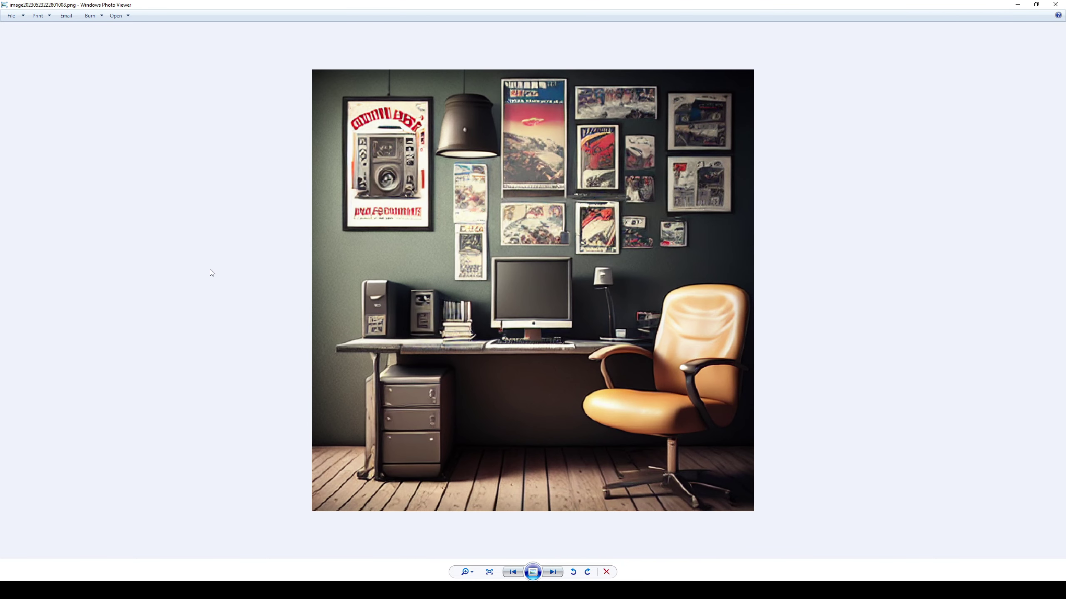
pyautogui.press('Right')
pyautogui.press('Right')
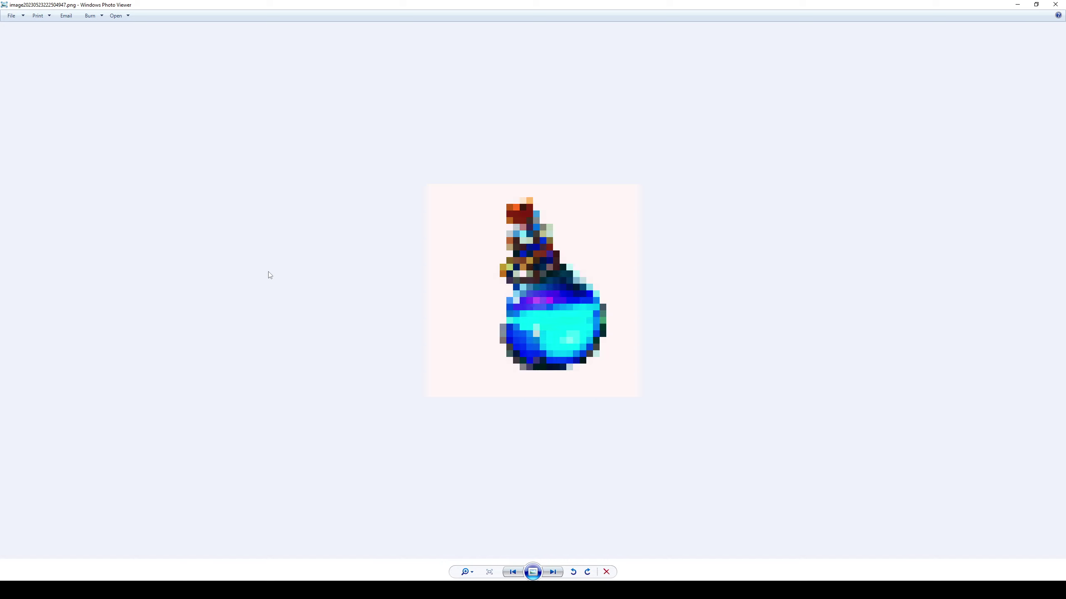
pyautogui.press('Right')
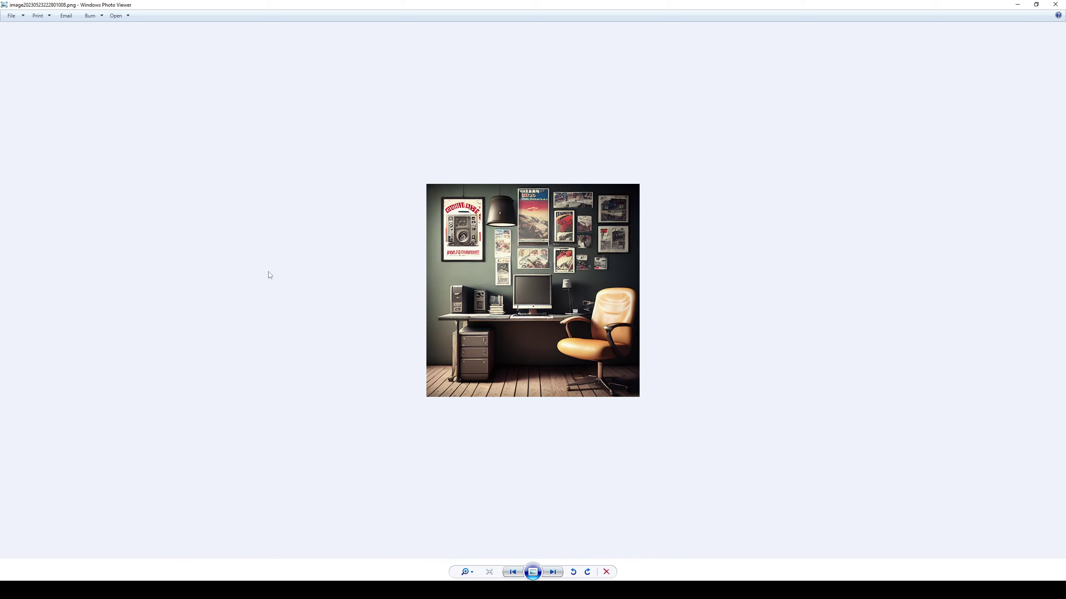
pyautogui.press('Left')
pyautogui.press('Right')
pyautogui.press('Left')
pyautogui.press('Left')
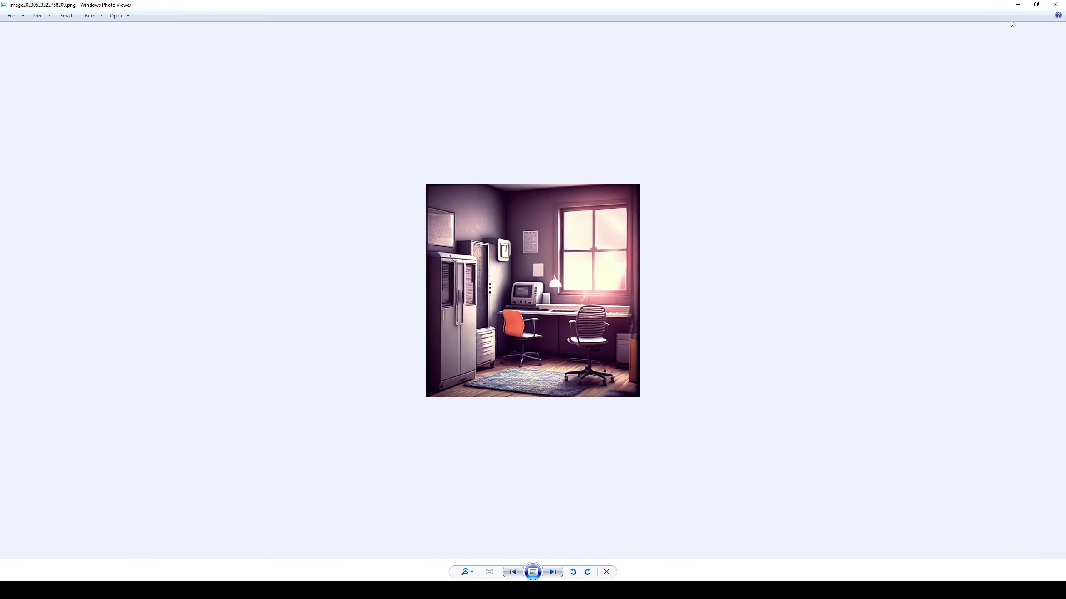
pyautogui.click(1055, 4)
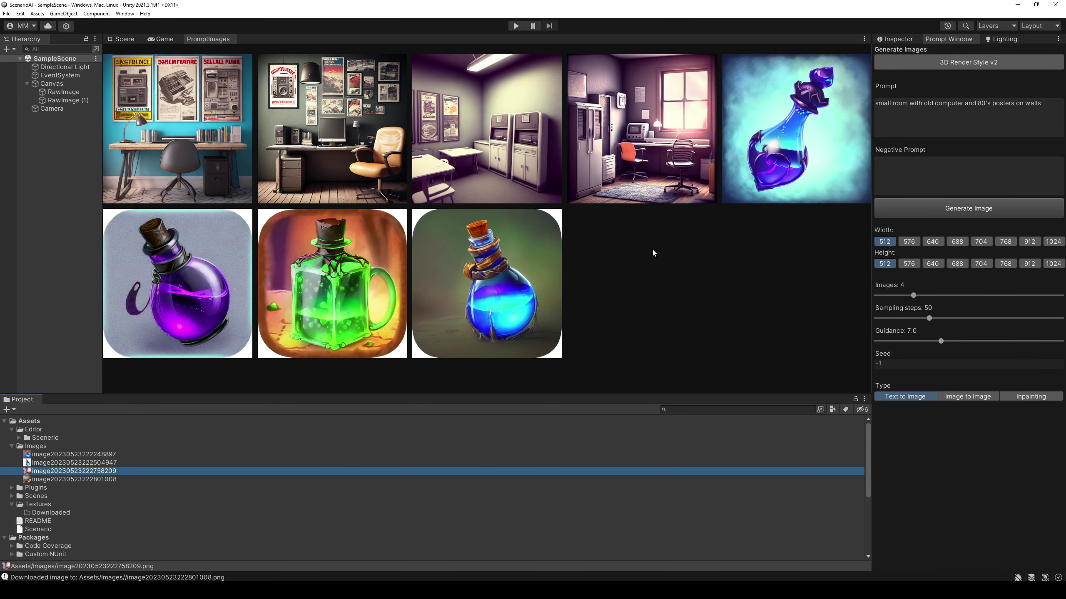
# Switch the image generation model from 3D Render Style v2 to Isometric Spaceships
pyautogui.click(977, 63)
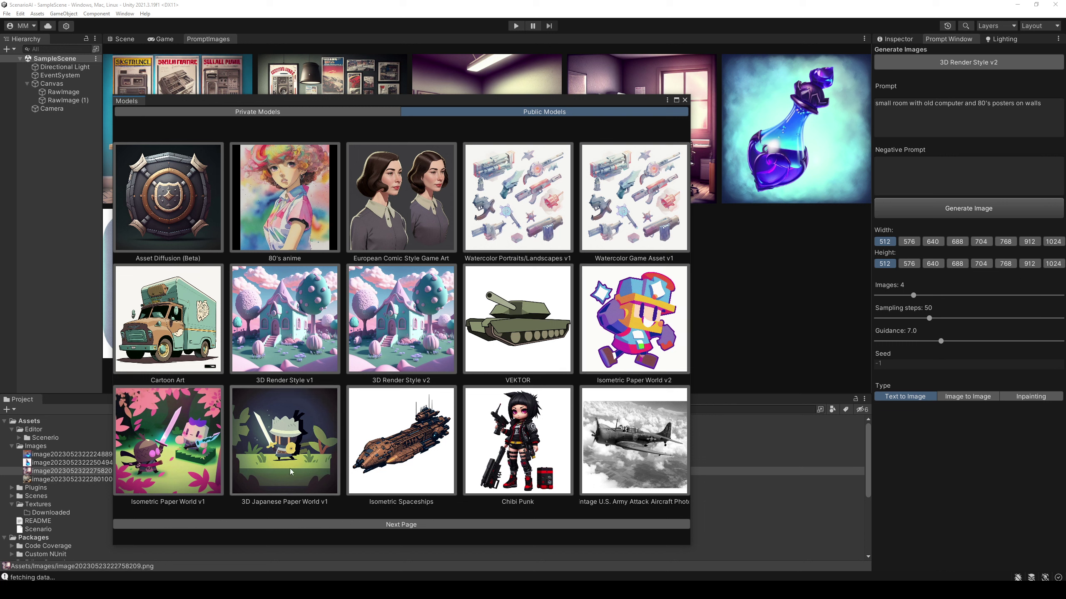
pyautogui.click(423, 459)
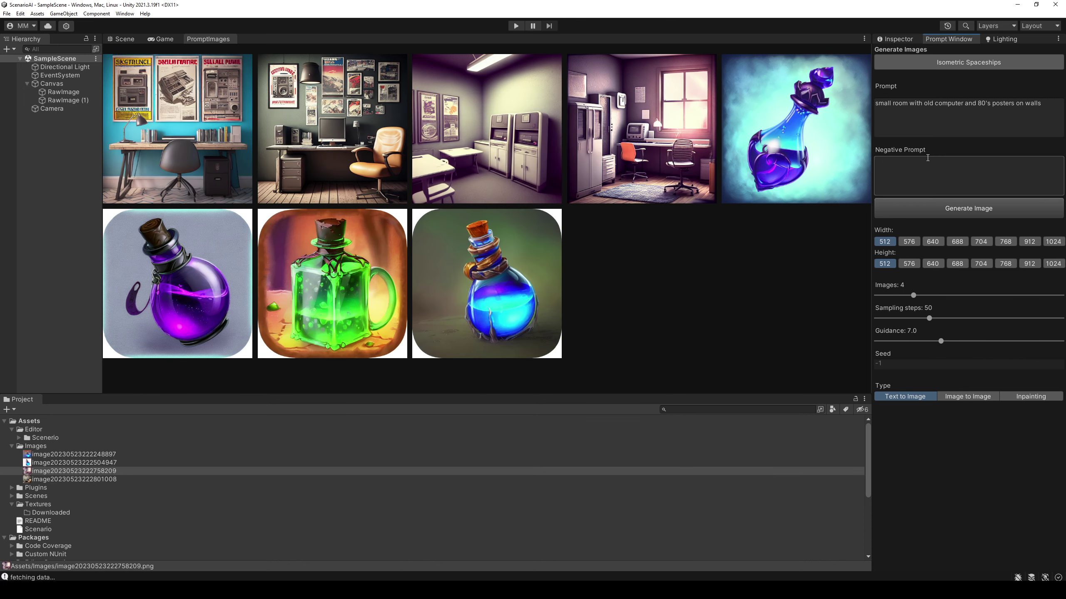
# Replace the prompt with 'klingon space ship' and generate four new images
pyautogui.click(969, 124)
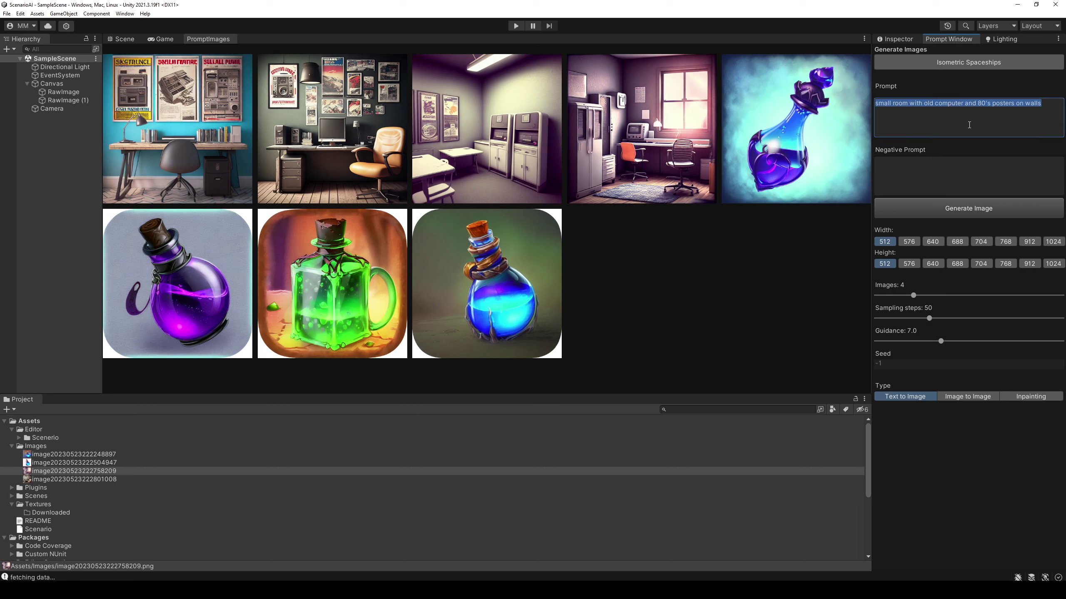
pyautogui.write('klingon')
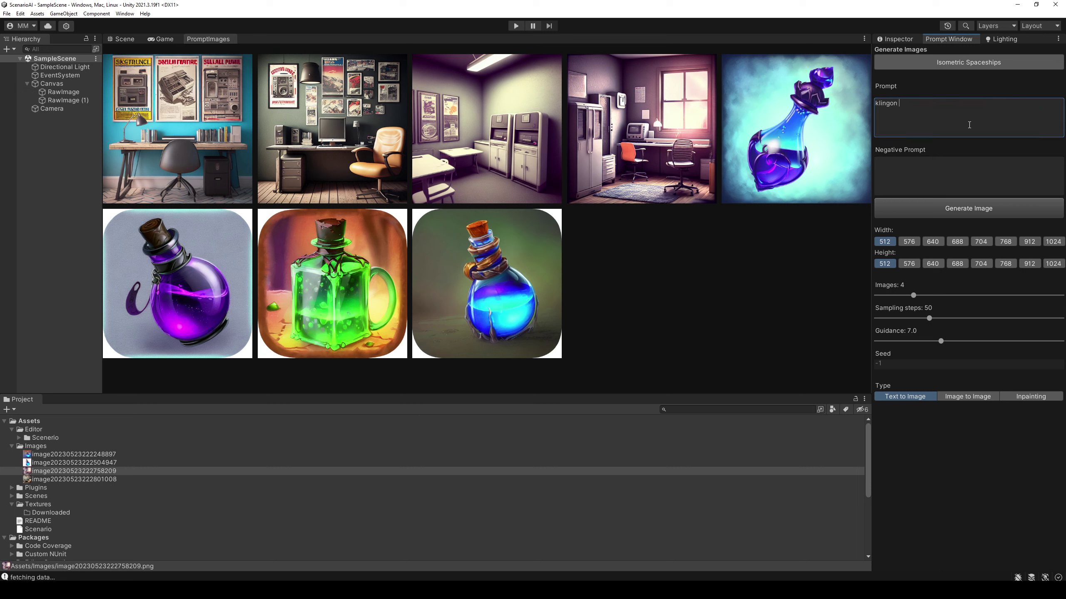
pyautogui.write(' space ship')
pyautogui.click(984, 208)
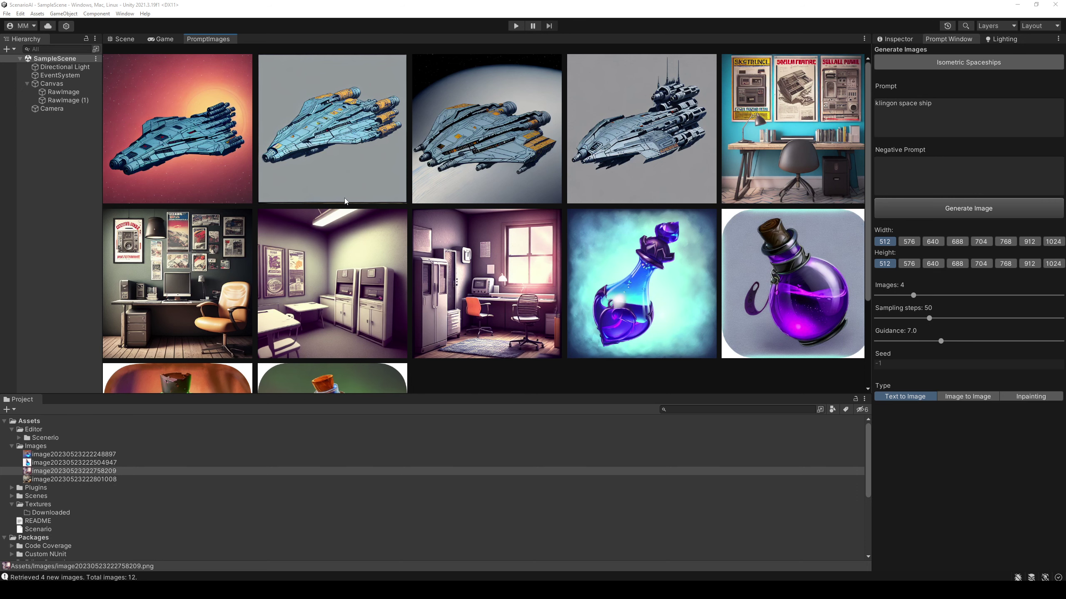
pyautogui.click(350, 157)
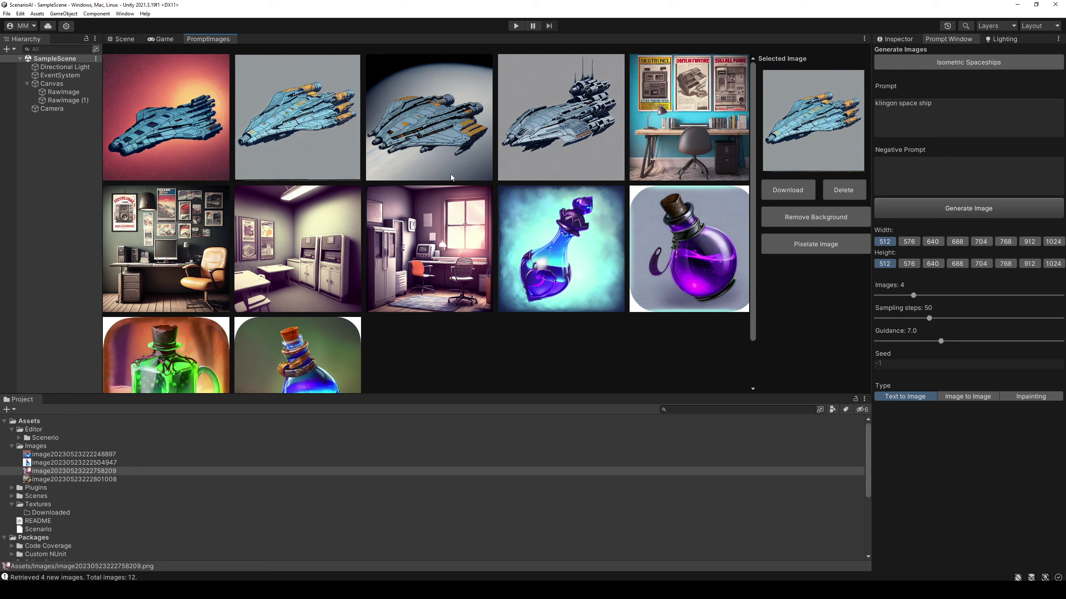
pyautogui.click(815, 217)
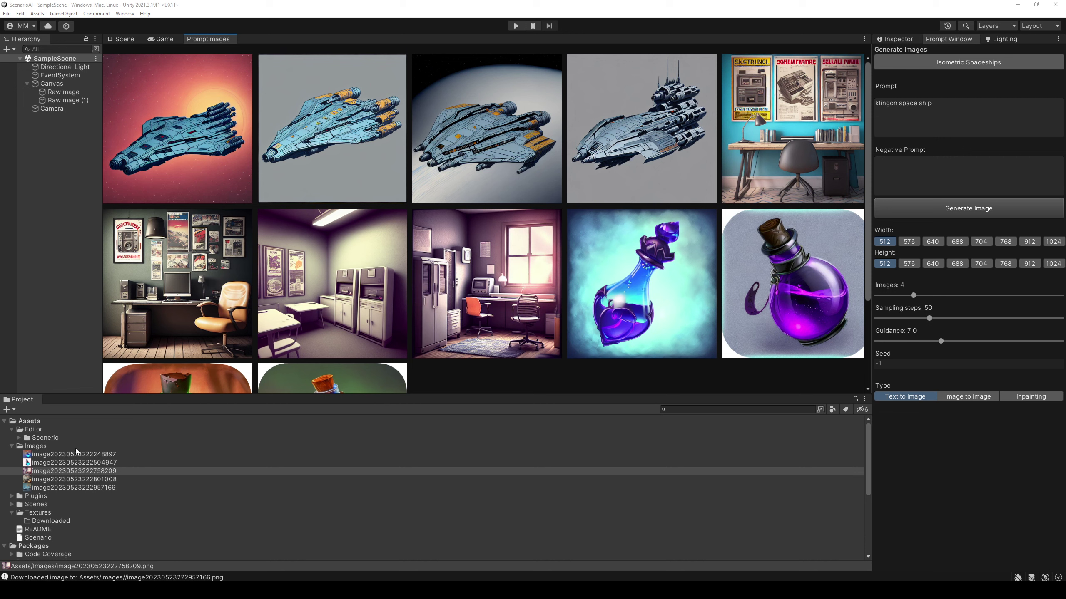
pyautogui.click(66, 446)
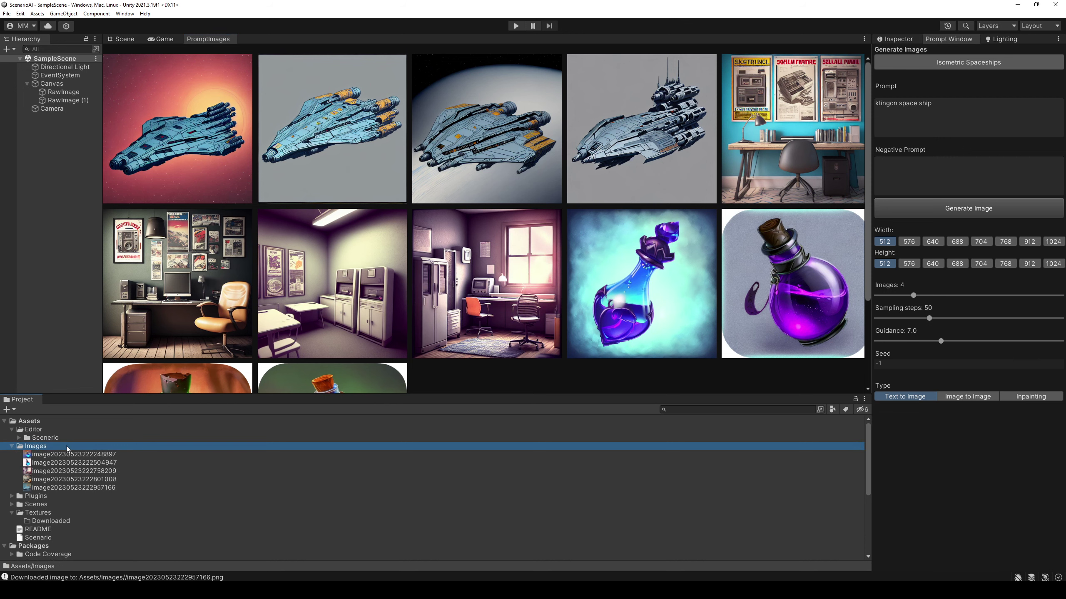
pyautogui.doubleClick(61, 487)
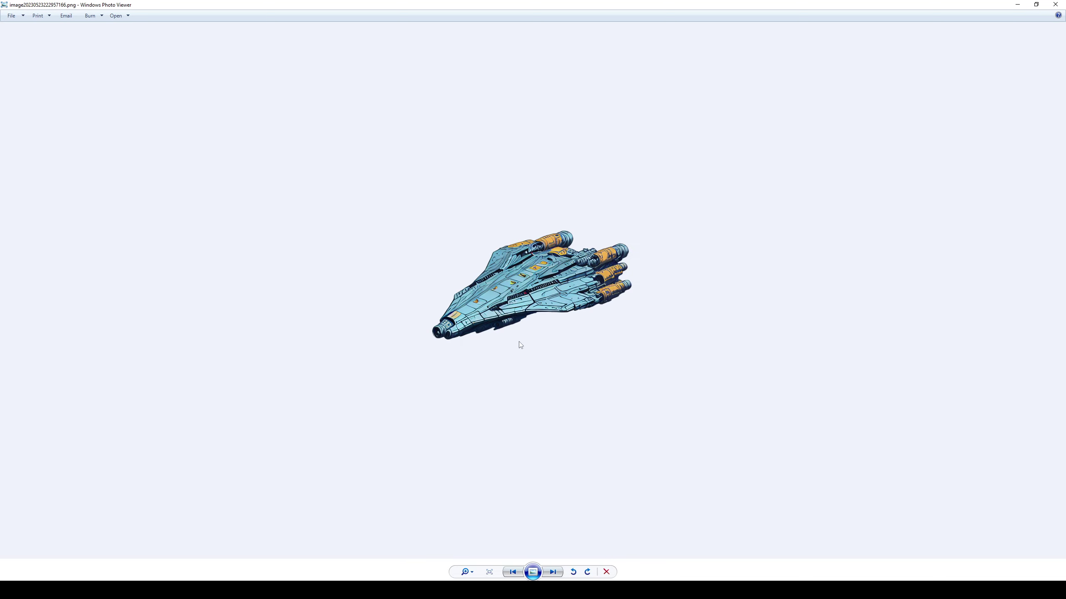
pyautogui.click(1055, 4)
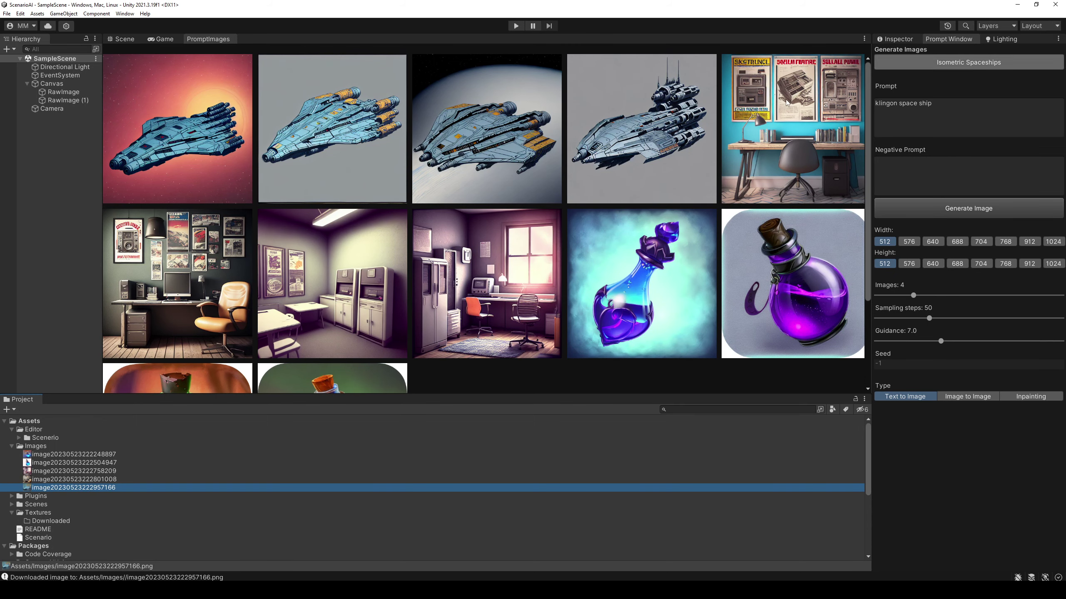
pyautogui.click(128, 43)
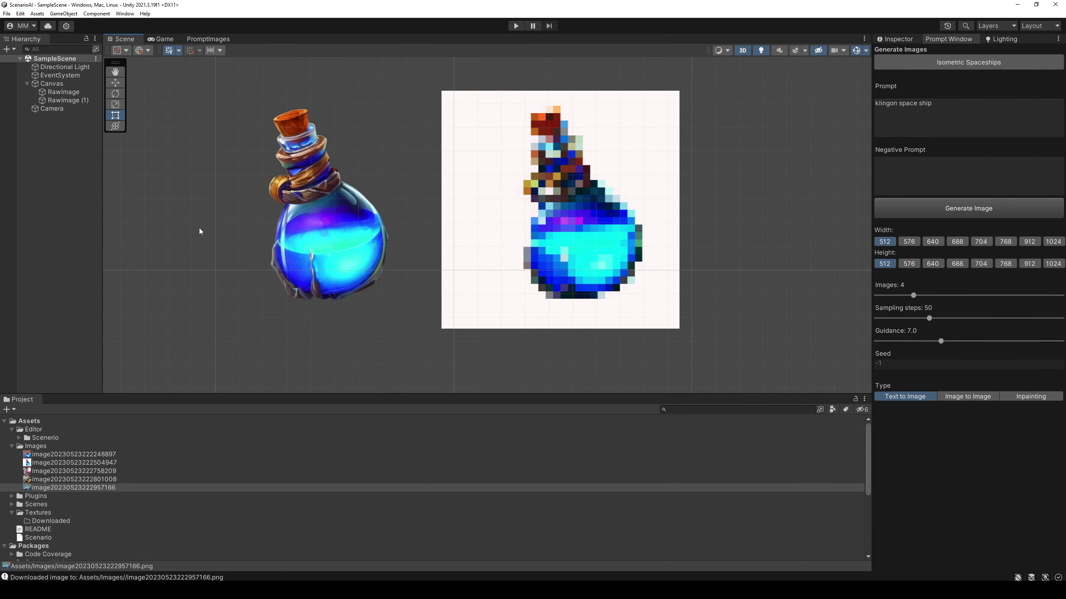
# Add a Quad textured with the spaceship image using an Unlit/Transparent Cutout shader
pyautogui.rightClick(71, 163)
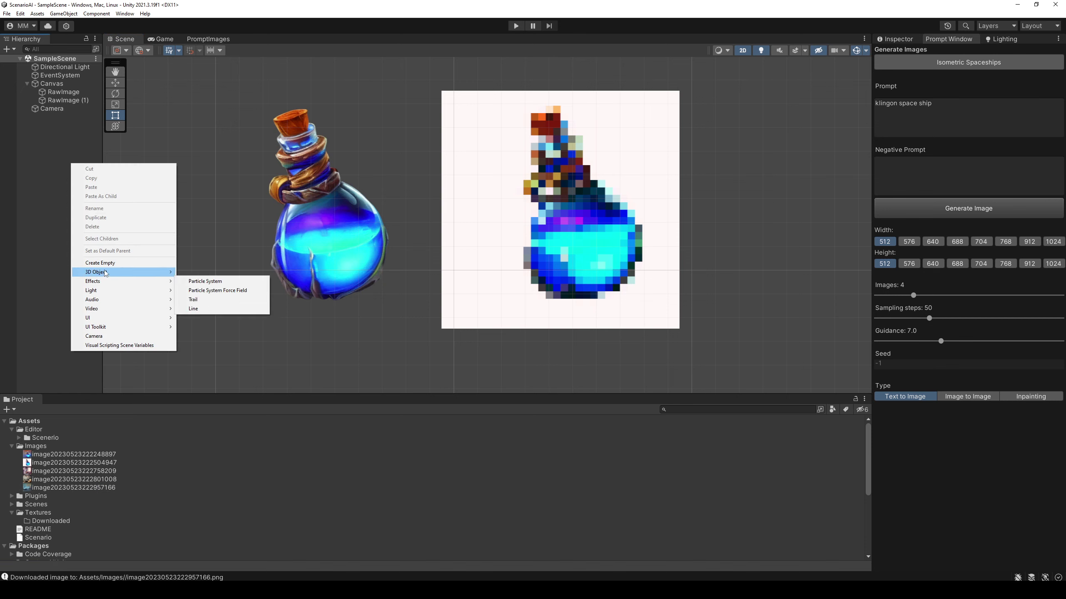
pyautogui.moveTo(106, 273)
pyautogui.click(197, 318)
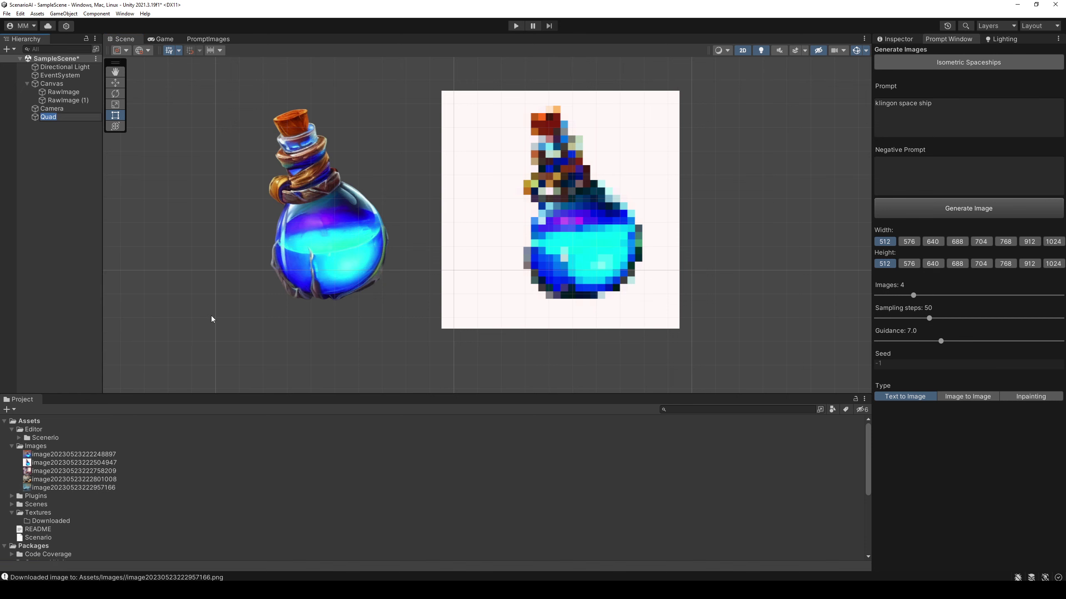
pyautogui.press('2')
pyautogui.press('f')
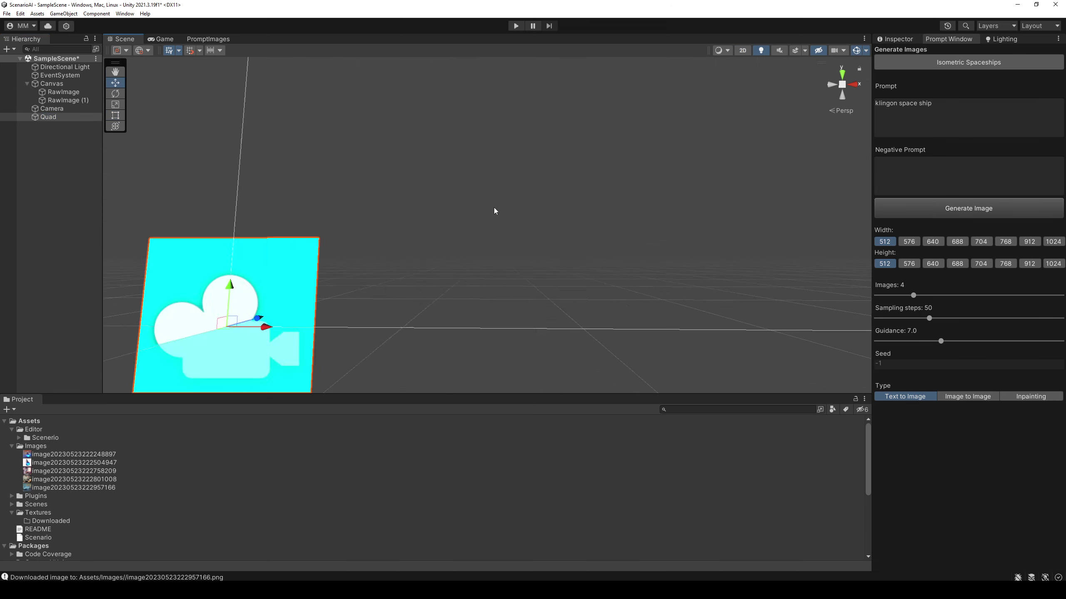
pyautogui.keyDown('alt'); pyautogui.moveTo(398, 230); pyautogui.dragTo(459, 276); pyautogui.keyUp('alt')
pyautogui.moveTo(73, 487); pyautogui.dragTo(398, 191)
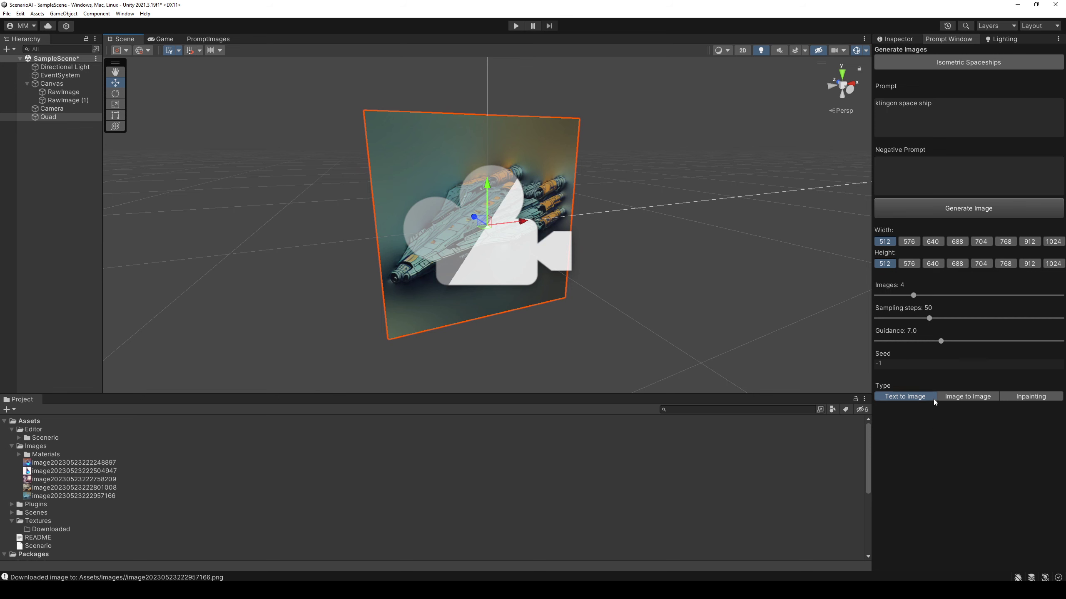
pyautogui.click(907, 40)
pyautogui.click(952, 397)
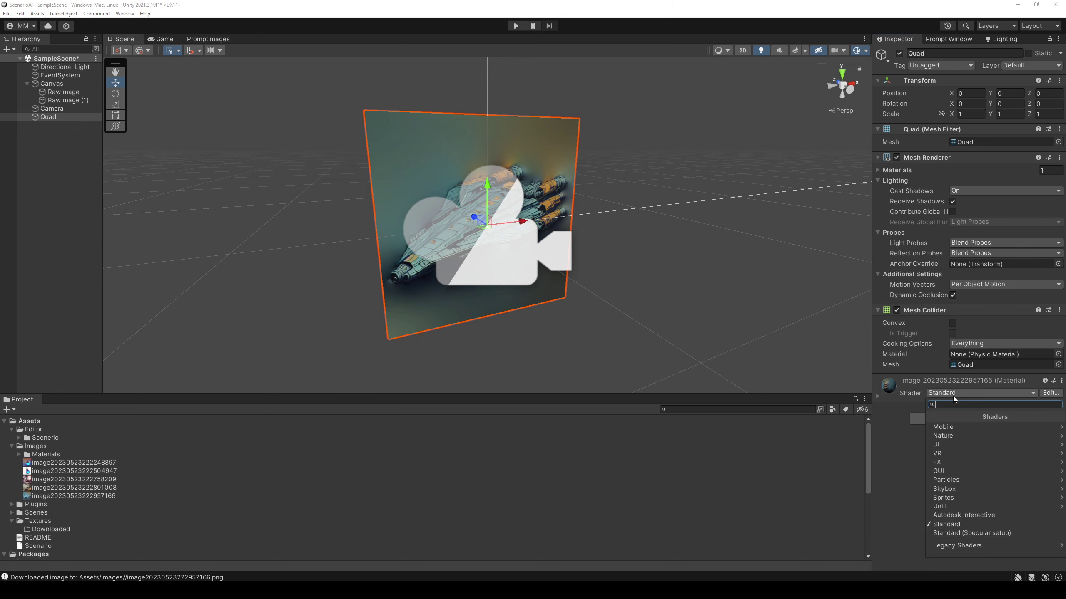
pyautogui.click(953, 506)
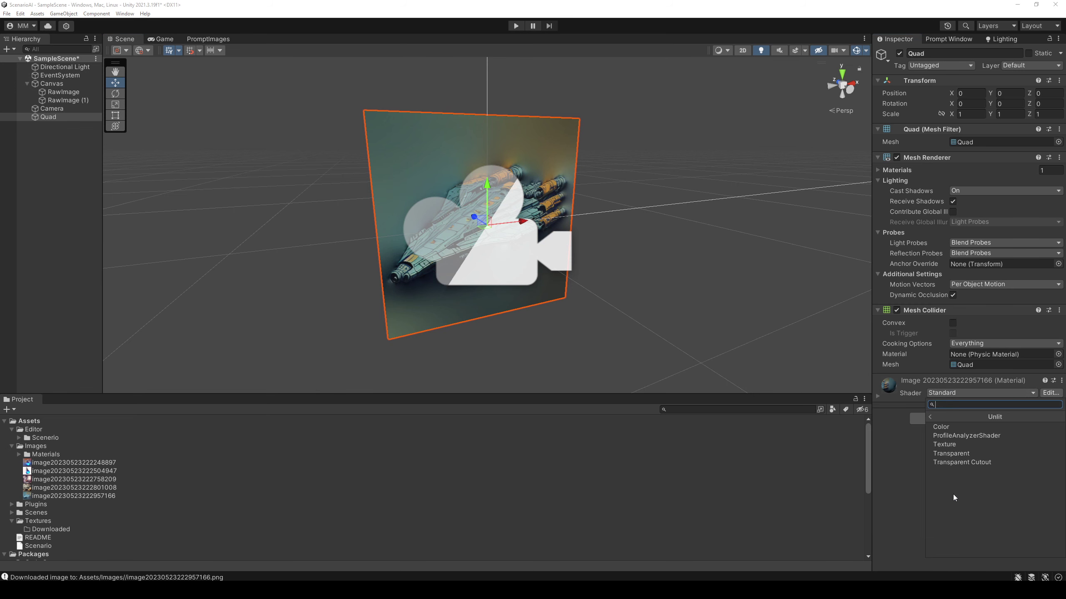
pyautogui.click(964, 462)
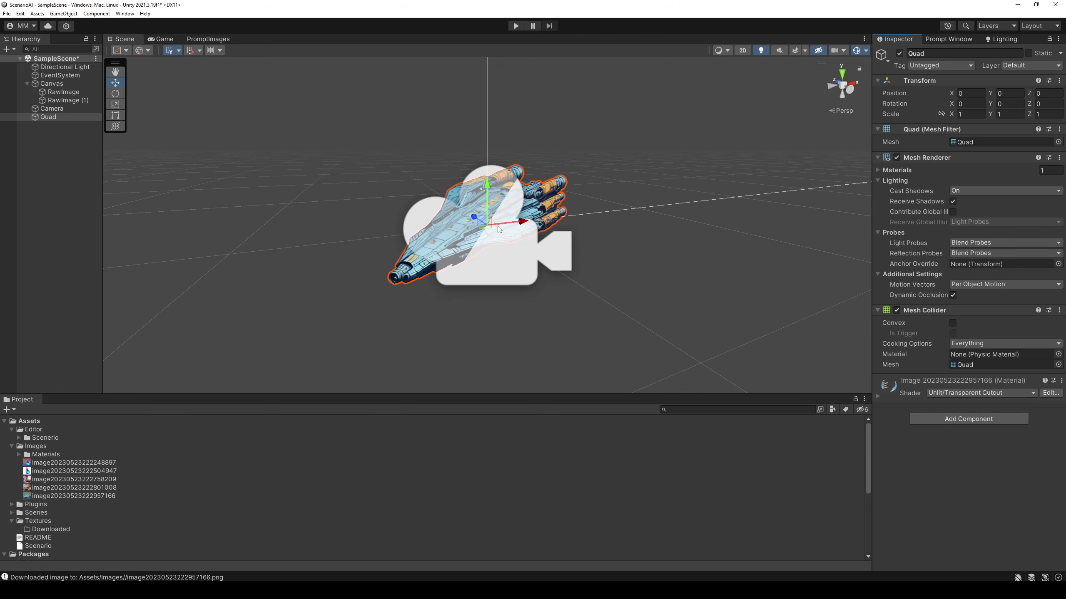
# In flat 2D view, shrink the gizmos and place the two spaceship quads side by side
pyautogui.press('2')
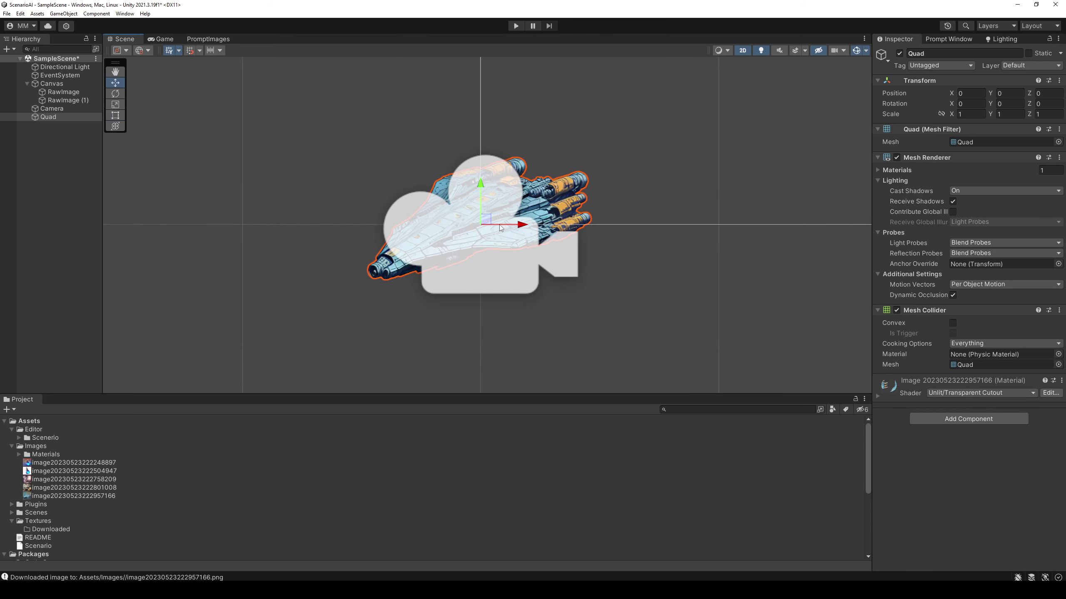
pyautogui.moveTo(499, 225); pyautogui.dragTo(731, 205)
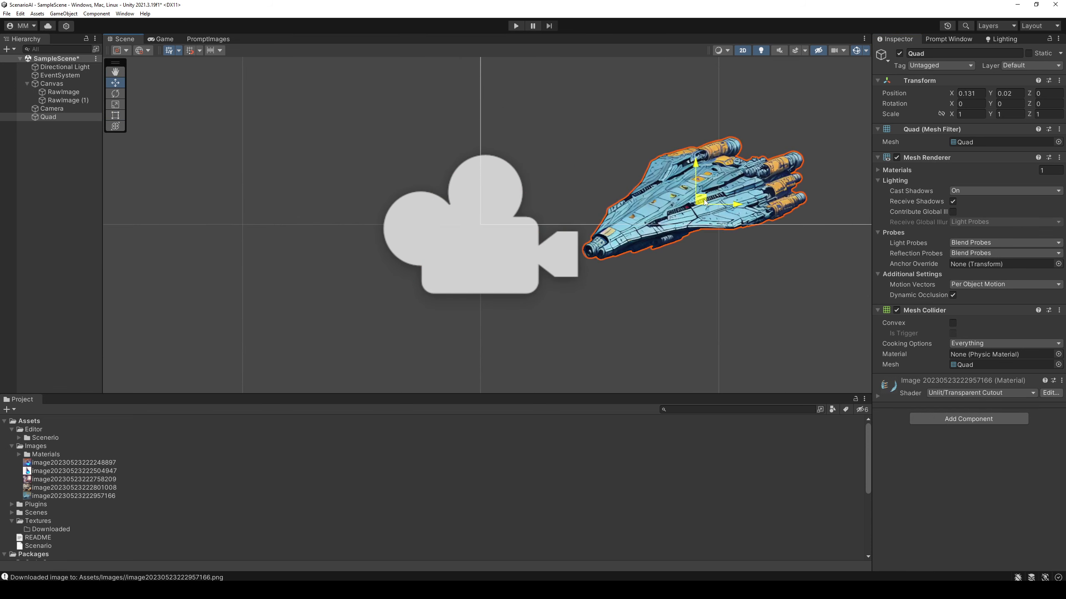
pyautogui.click(865, 51)
pyautogui.click(860, 65)
pyautogui.click(654, 27)
pyautogui.moveTo(722, 205); pyautogui.dragTo(541, 219, button='middle')
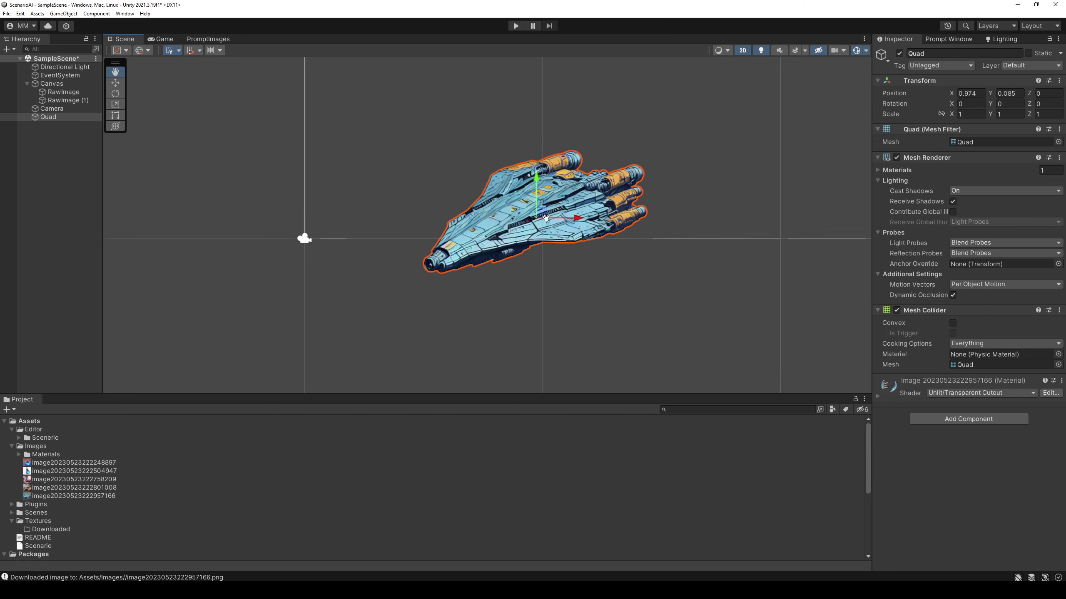
pyautogui.moveTo(541, 219)
pyautogui.mouseDown()
pyautogui.moveTo(538, 171)
pyautogui.moveTo(538, 230)
pyautogui.mouseUp()
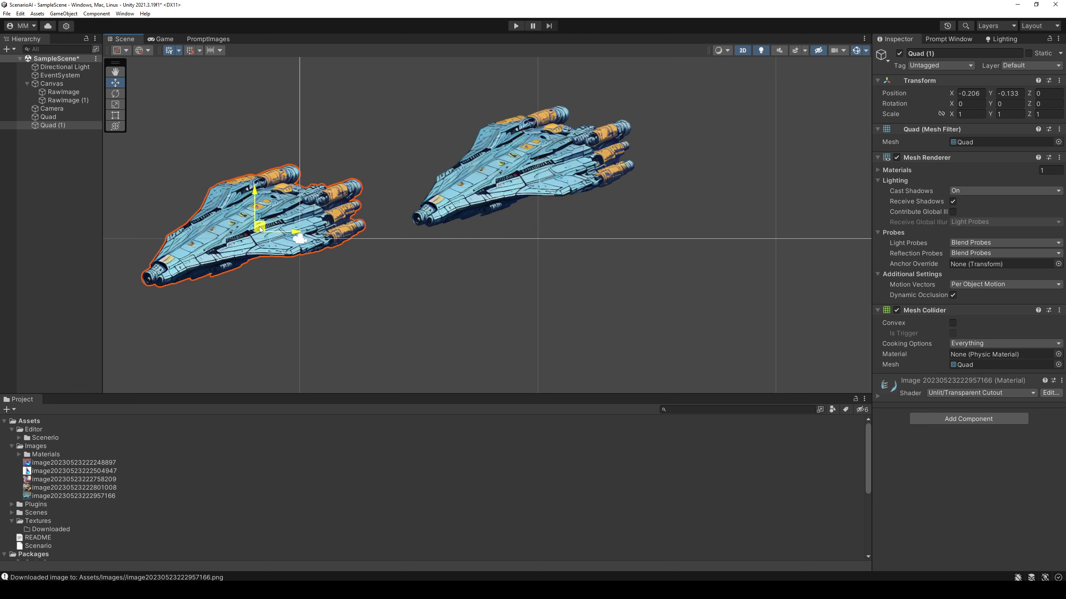
pyautogui.moveTo(541, 230); pyautogui.dragTo(258, 196)
pyautogui.click(590, 143)
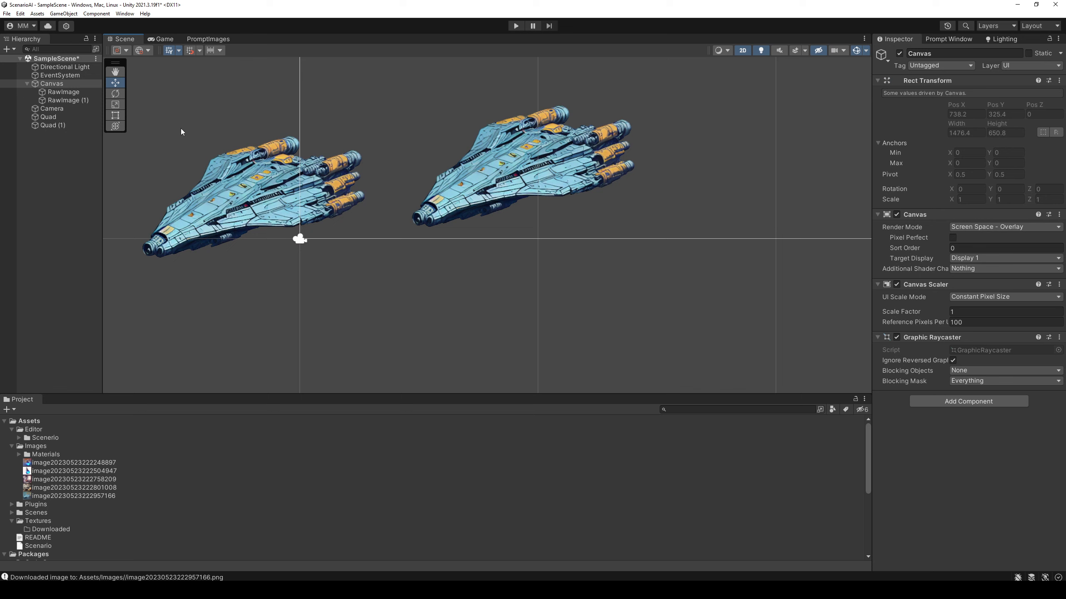
# Add a Particle System under the Quad and move it to the ship's engines
pyautogui.rightClick(56, 118)
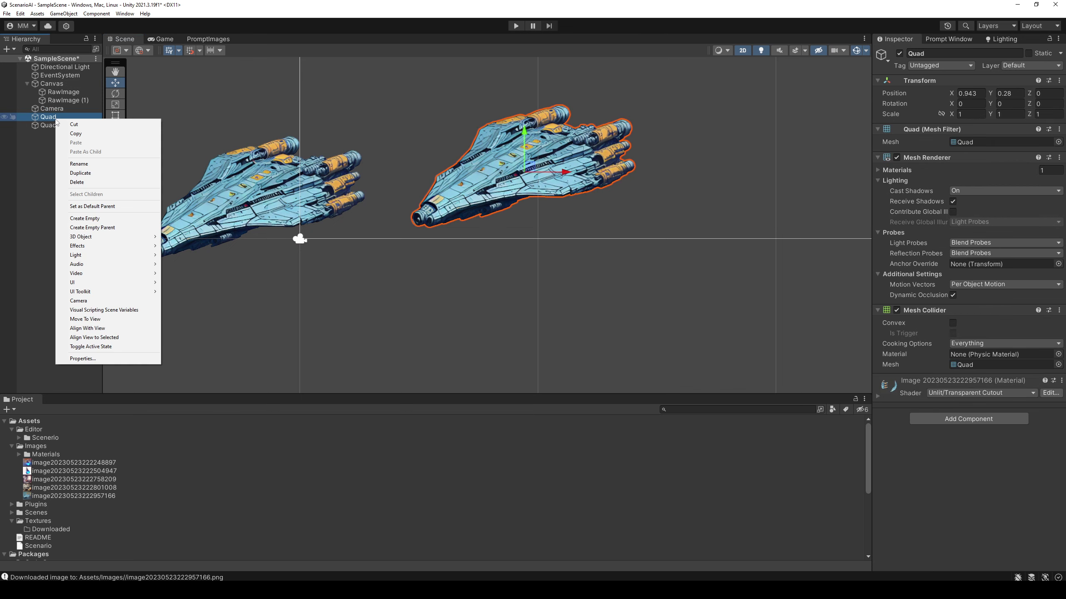
pyautogui.moveTo(88, 283)
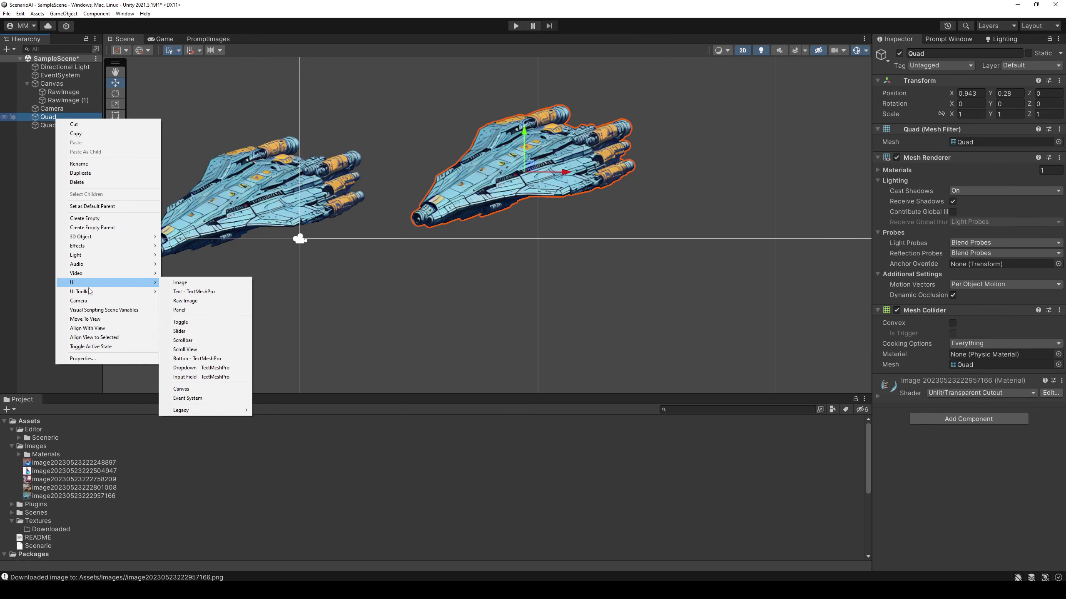
pyautogui.moveTo(96, 246)
pyautogui.click(177, 248)
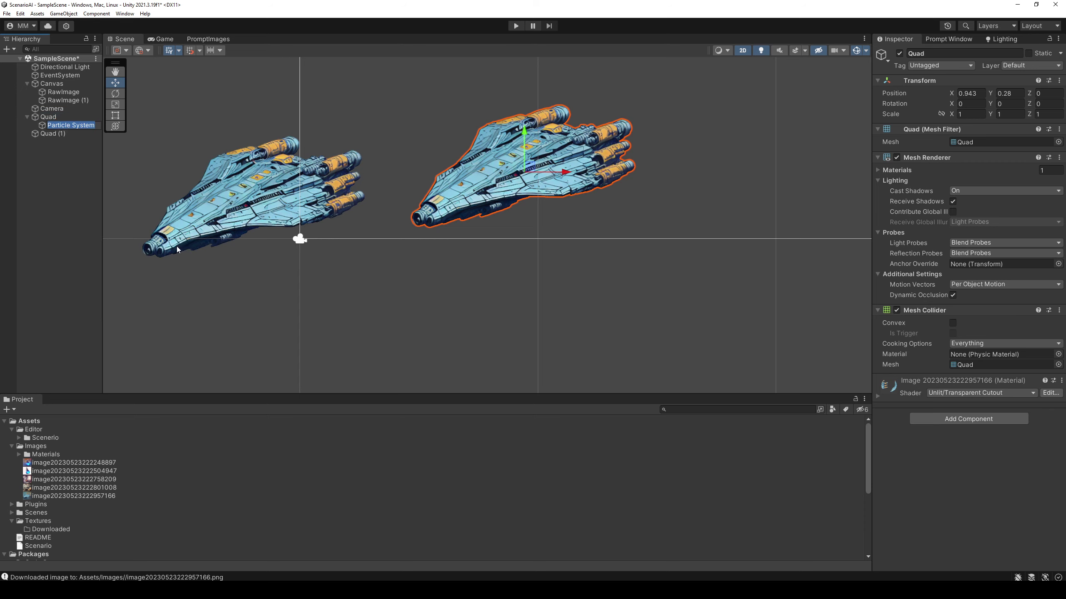
pyautogui.moveTo(507, 195); pyautogui.dragTo(341, 266, button='middle')
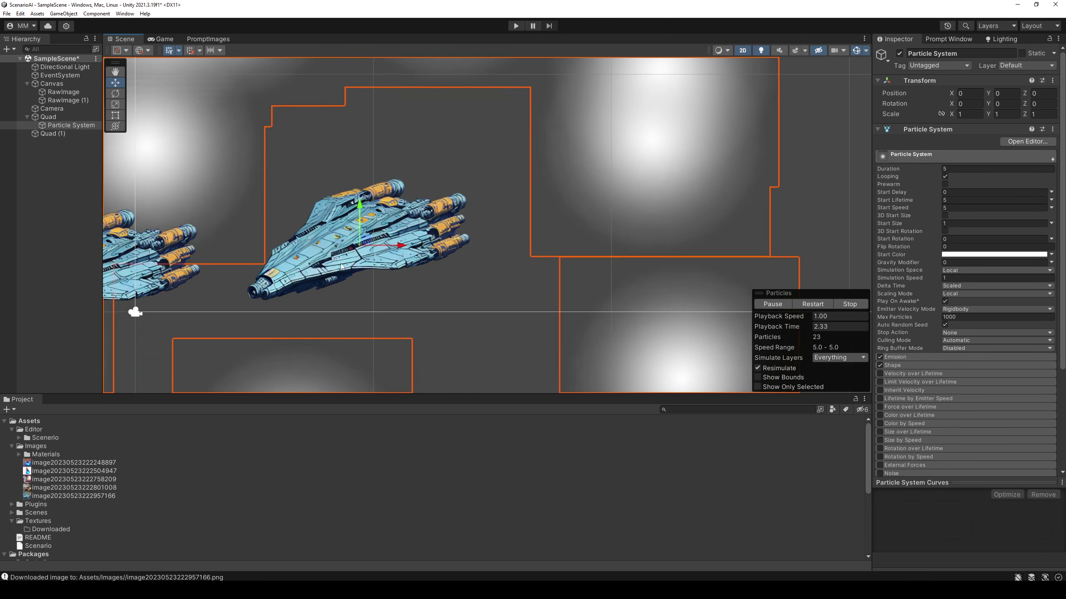
pyautogui.moveTo(365, 242)
pyautogui.mouseDown()
pyautogui.moveTo(435, 204)
pyautogui.moveTo(424, 206)
pyautogui.mouseUp()
# Rotate the emitter about 90° on Y to spray backward and set Shape Radius to 0.0001
pyautogui.click(898, 364)
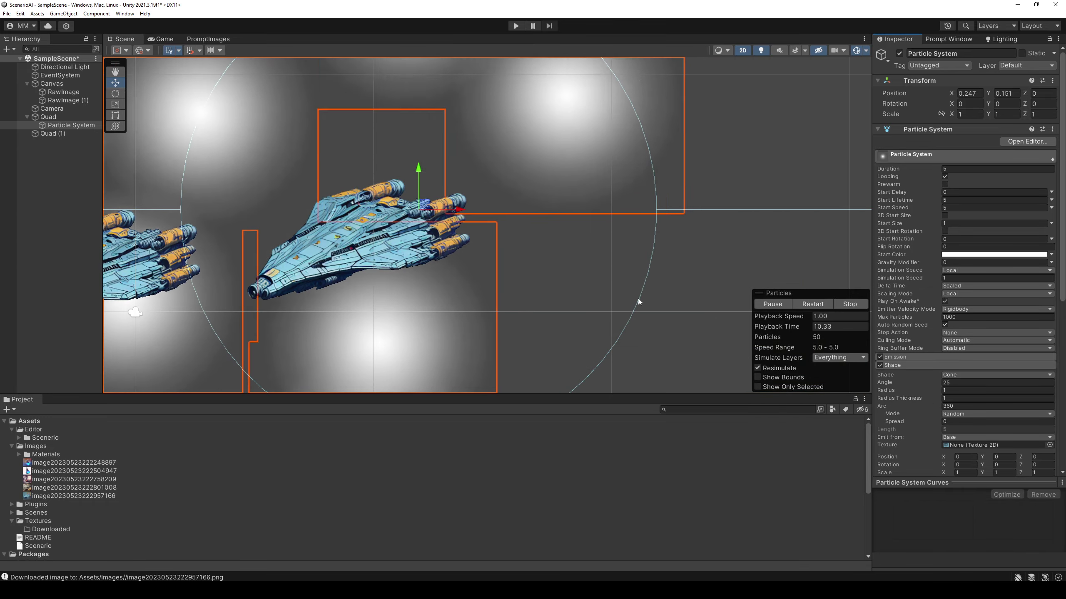
pyautogui.press('e')
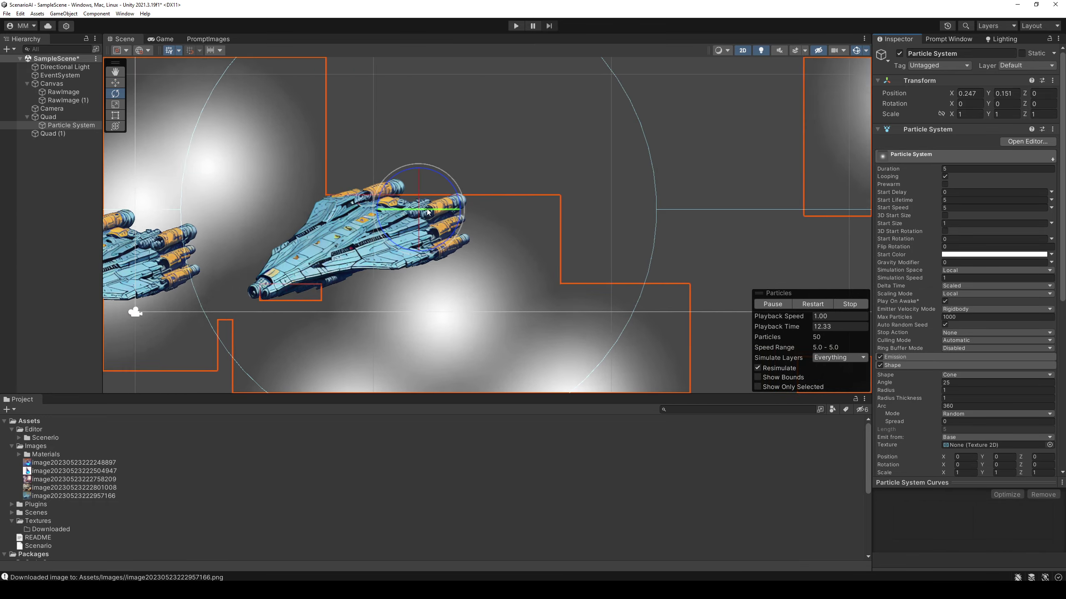
pyautogui.moveTo(428, 211); pyautogui.dragTo(354, 214)
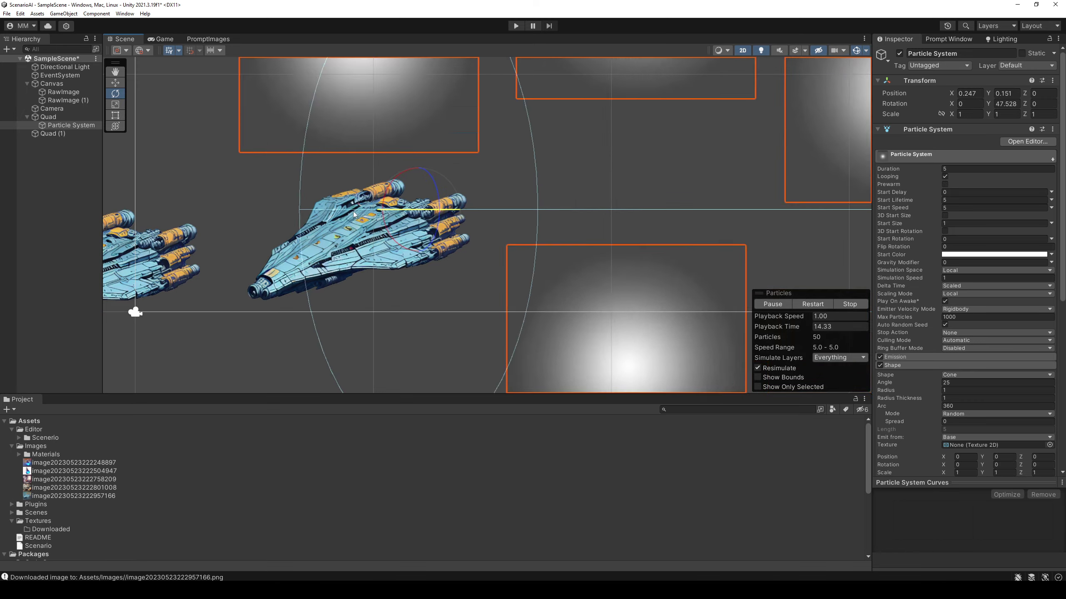
pyautogui.moveTo(353, 215); pyautogui.dragTo(308, 208)
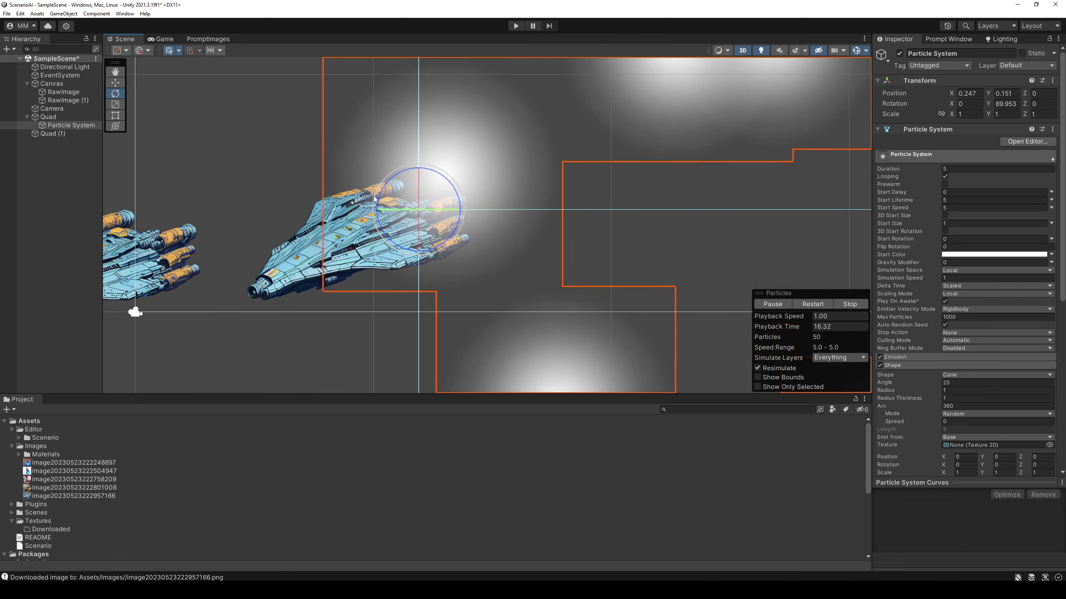
pyautogui.moveTo(374, 199)
pyautogui.mouseDown()
pyautogui.moveTo(364, 246)
pyautogui.moveTo(367, 222)
pyautogui.mouseUp()
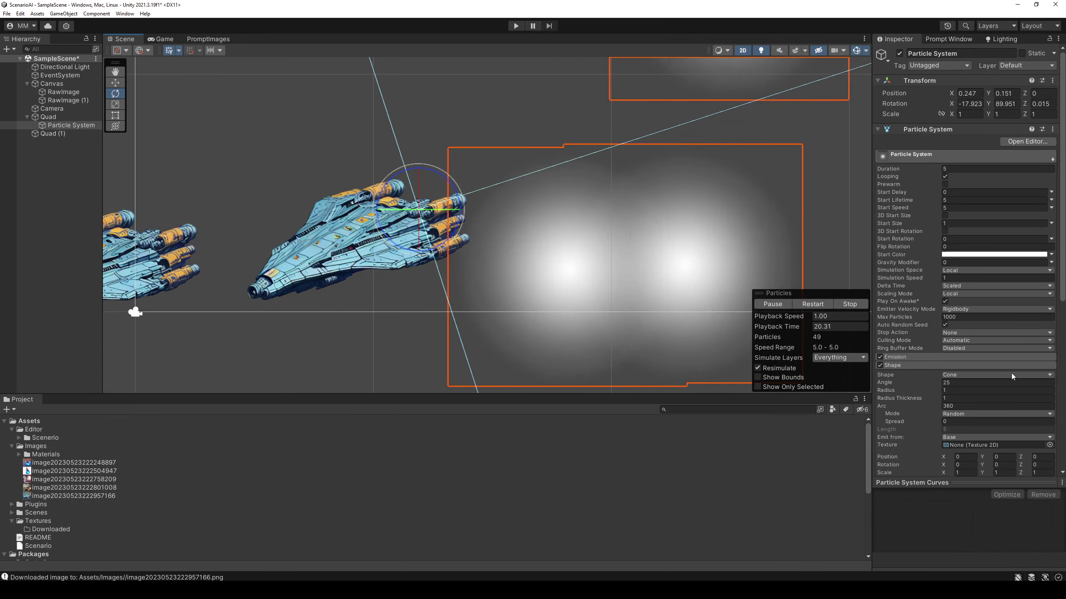
pyautogui.moveTo(922, 392); pyautogui.dragTo(774, 397)
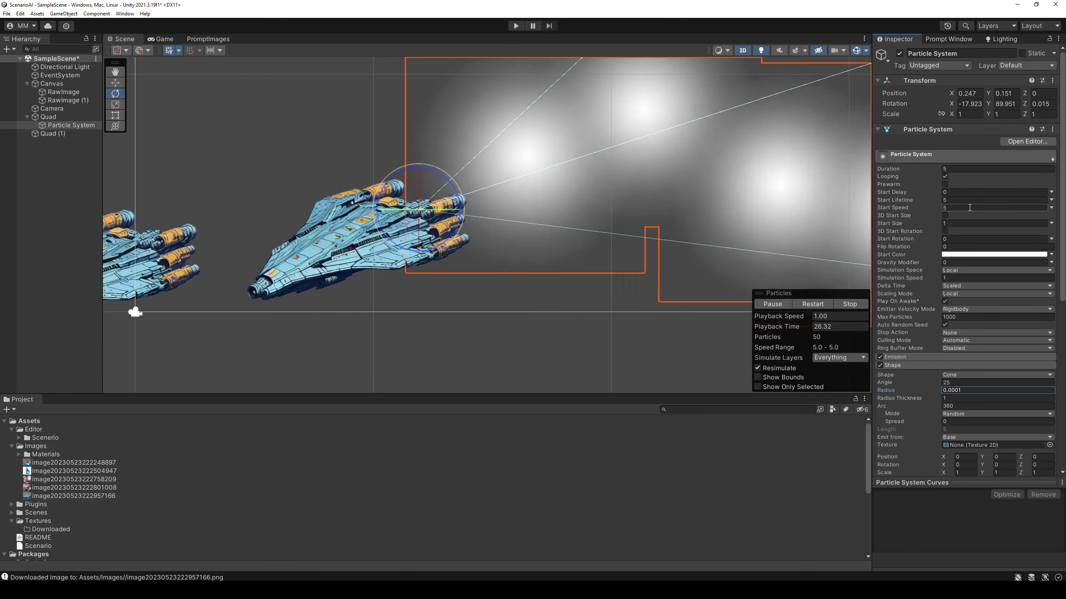
# Set the particles' Start Size to 0.1
pyautogui.click(962, 222)
pyautogui.write('0.1')
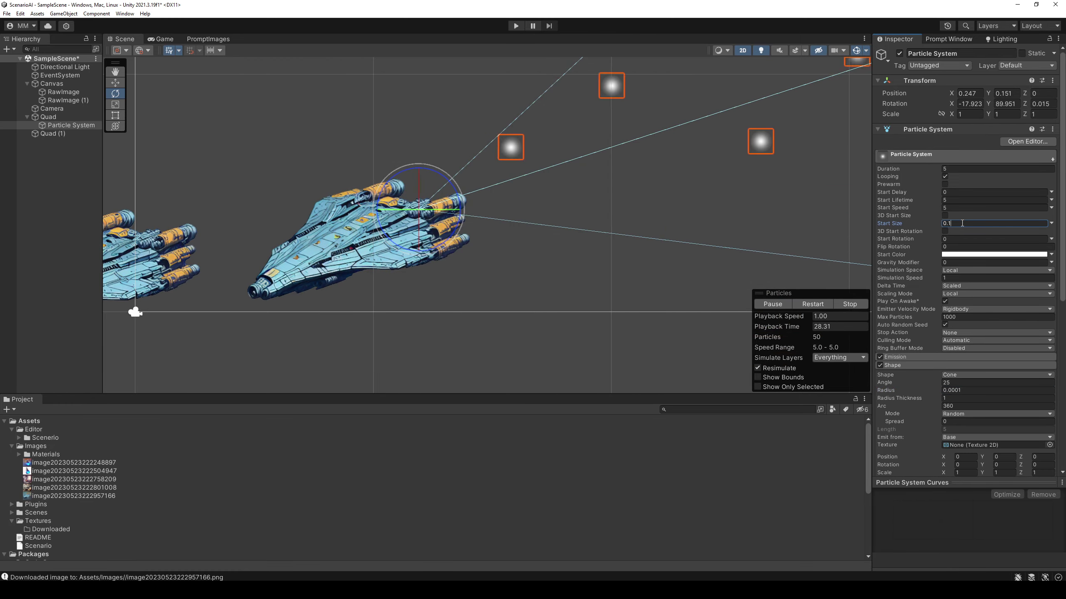
pyautogui.scroll(-3, 496, 240)
pyautogui.scroll(-2, 524, 241)
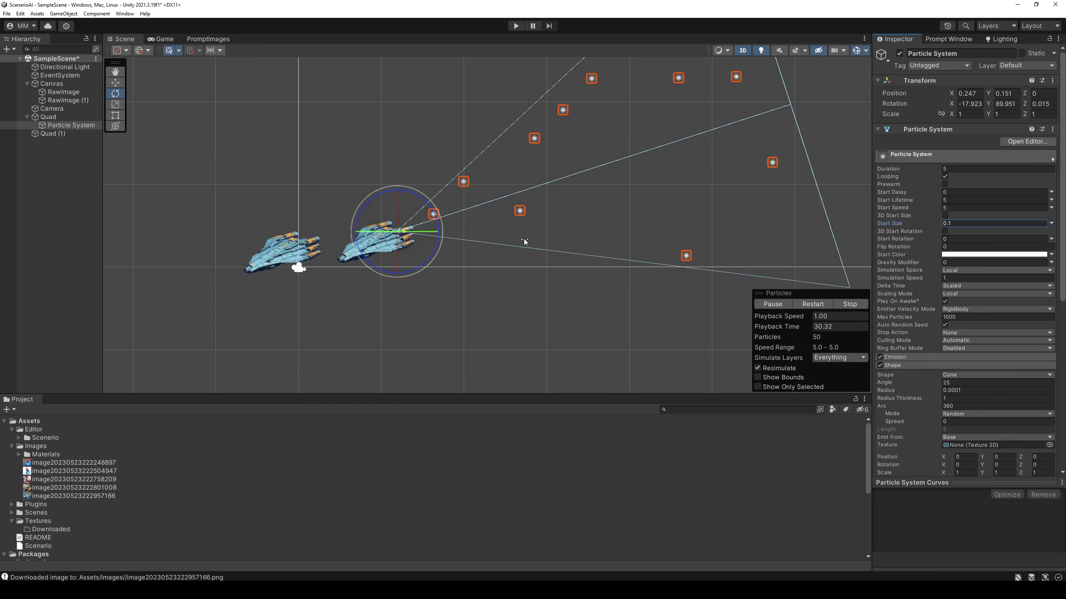
# Scale the ship Quad to 10 on every axis and move it up and to the right
pyautogui.click(56, 117)
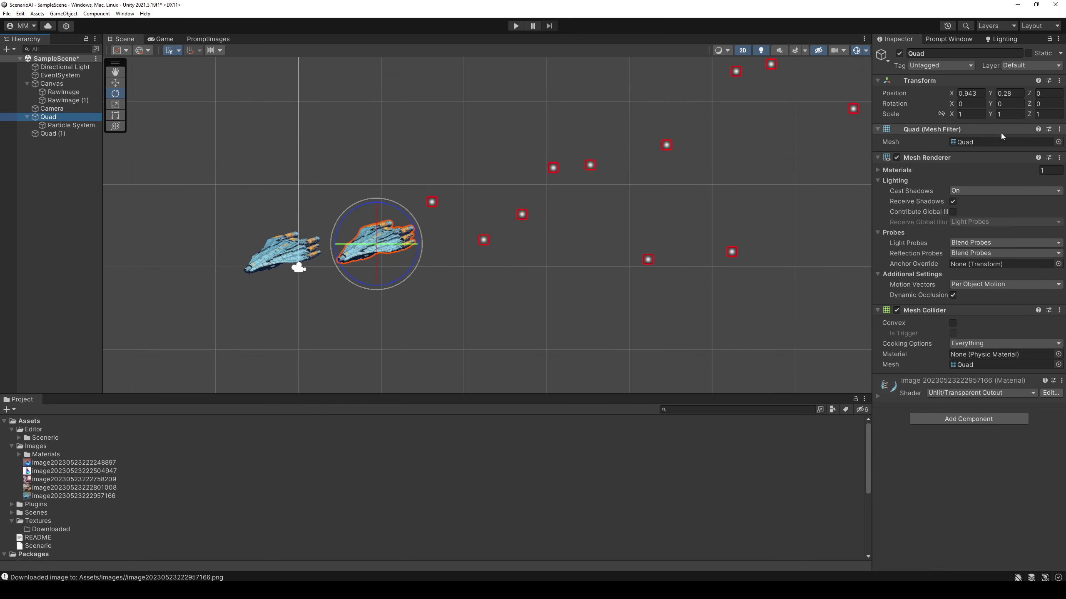
pyautogui.click(970, 115)
pyautogui.write('10')
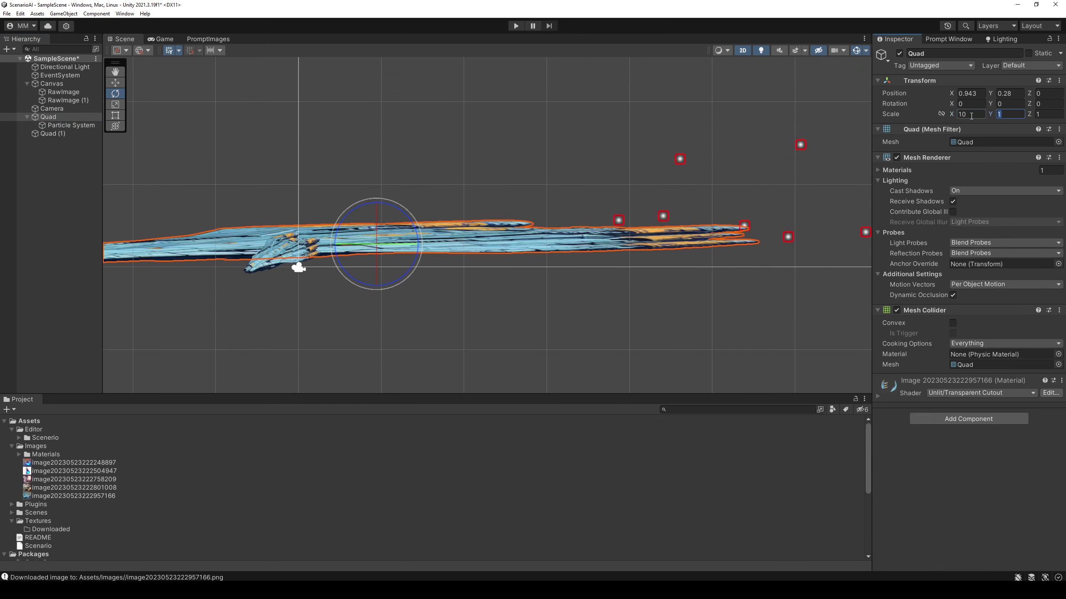
pyautogui.write('10')
pyautogui.press('Tab')
pyautogui.scroll(-2, 513, 215)
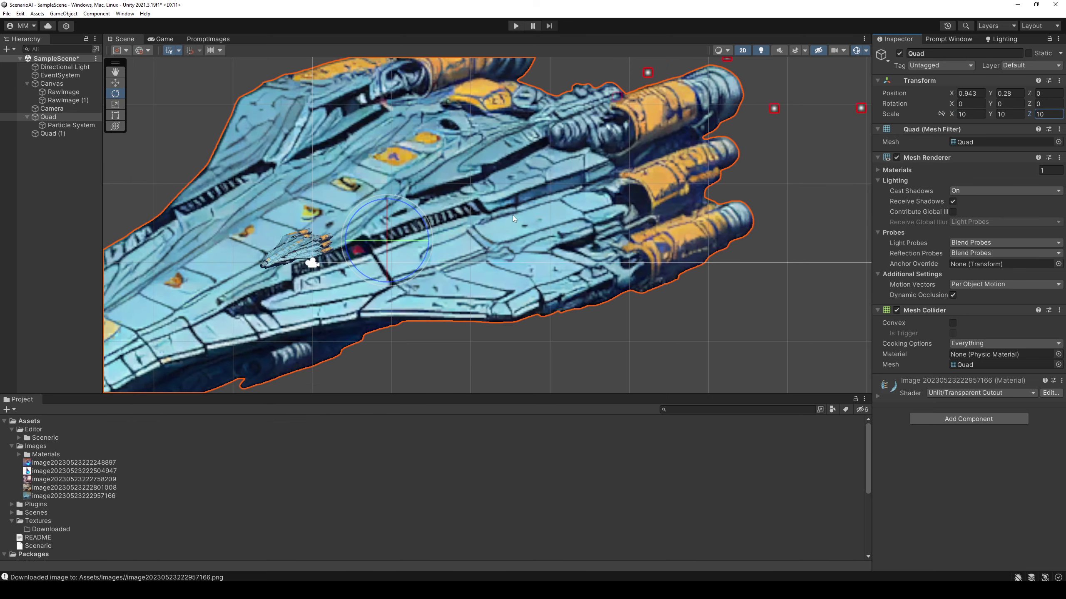
pyautogui.scroll(-8, 466, 200)
pyautogui.scroll(3, 415, 261)
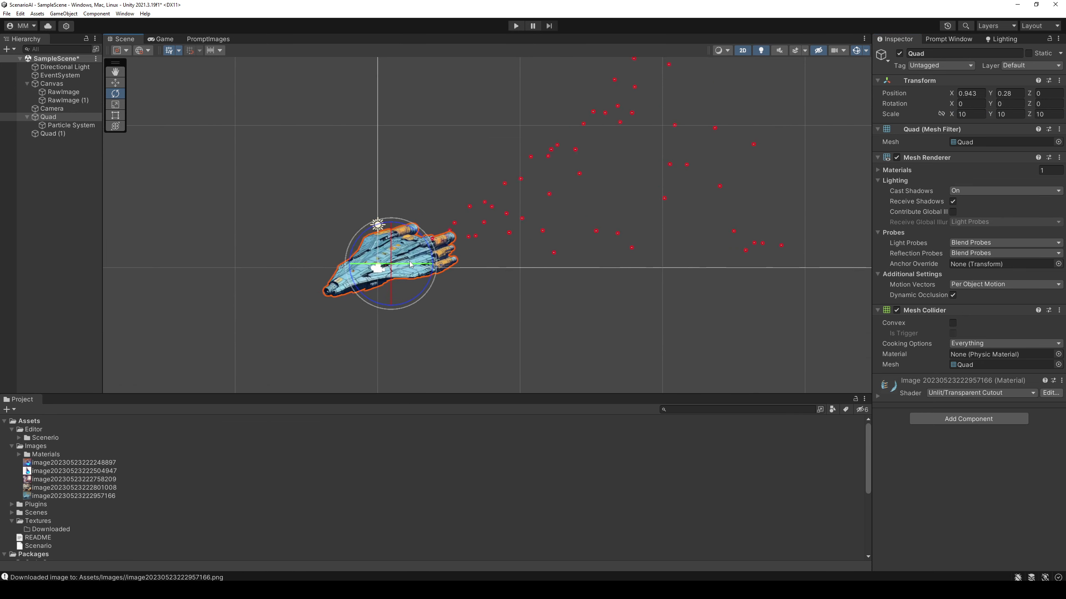
pyautogui.press('w')
pyautogui.moveTo(398, 263); pyautogui.dragTo(486, 239)
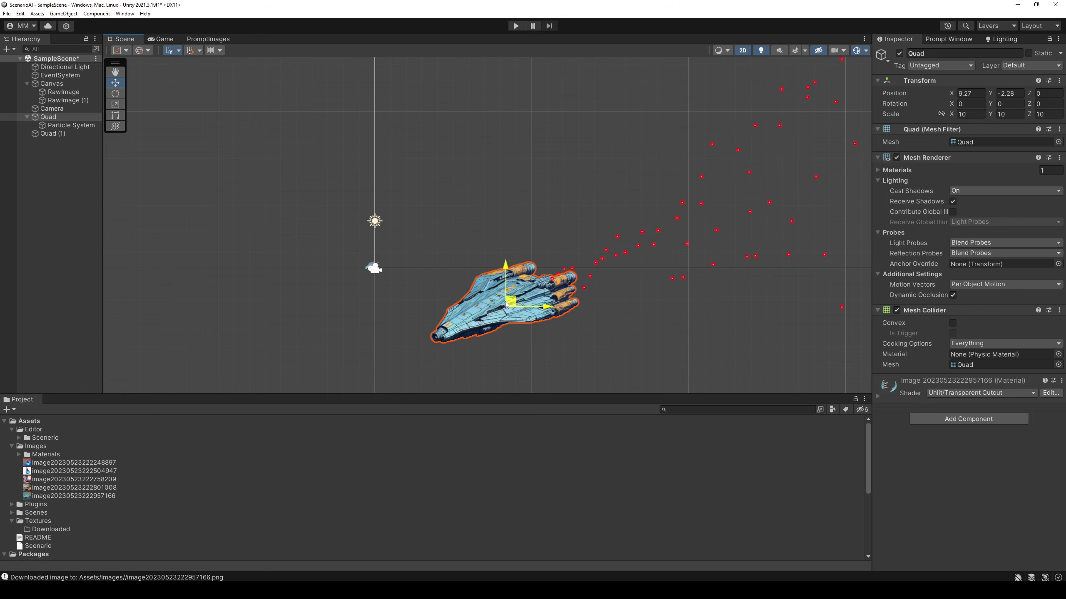
pyautogui.click(60, 125)
# Tilt the emitter to rotation X -20 and narrow the cone Angle to 3.83
pyautogui.press('e')
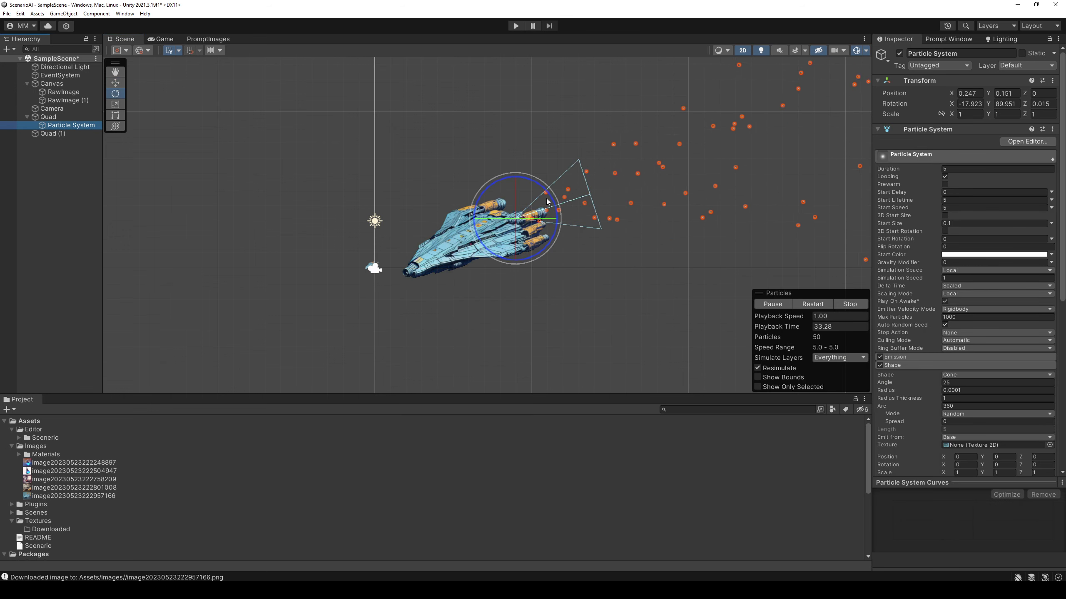
pyautogui.moveTo(551, 198)
pyautogui.mouseDown()
pyautogui.moveTo(533, 173)
pyautogui.moveTo(528, 218)
pyautogui.moveTo(594, 214)
pyautogui.mouseUp()
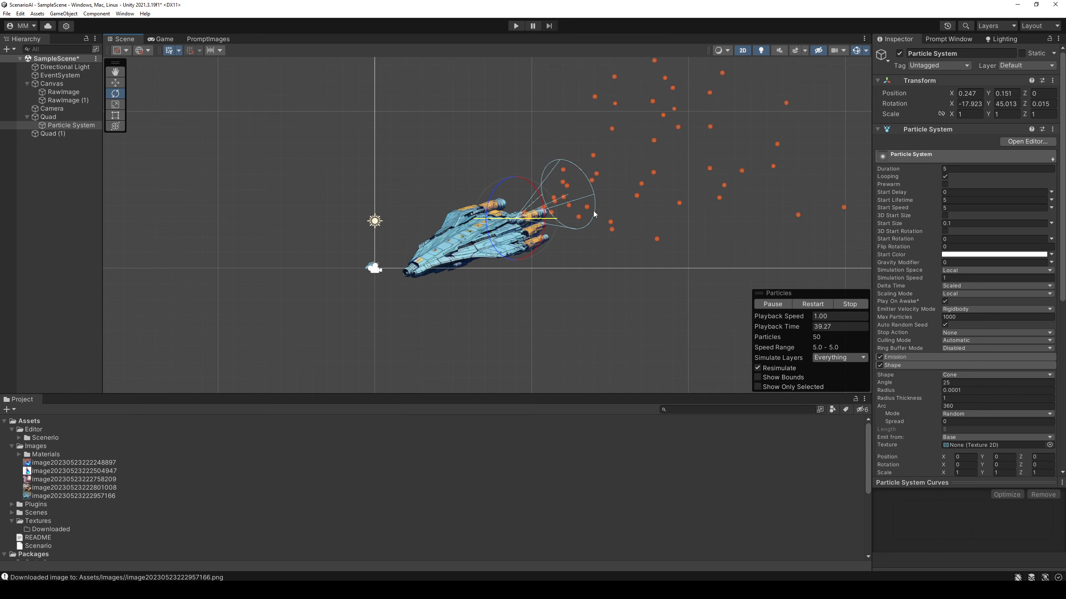
pyautogui.moveTo(477, 232); pyautogui.dragTo(487, 238, button='middle')
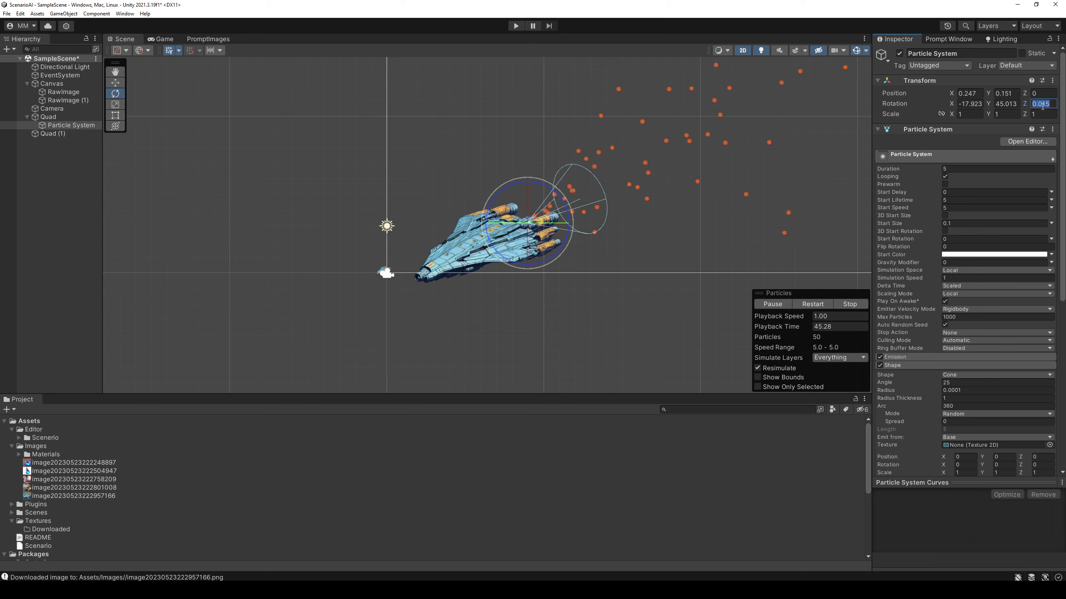
pyautogui.write('0-20')
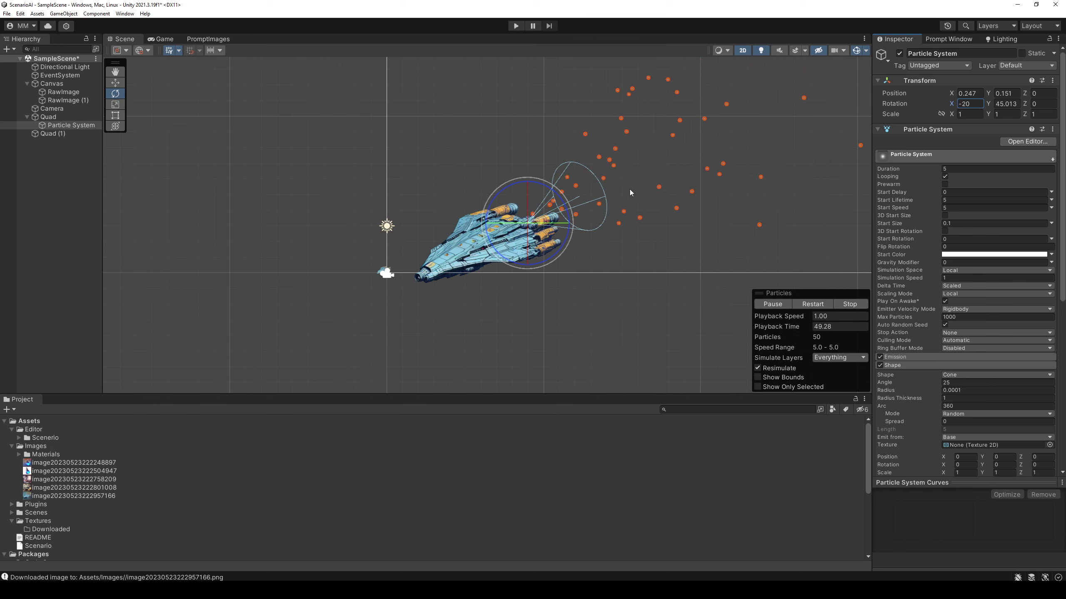
pyautogui.moveTo(540, 191); pyautogui.dragTo(552, 188)
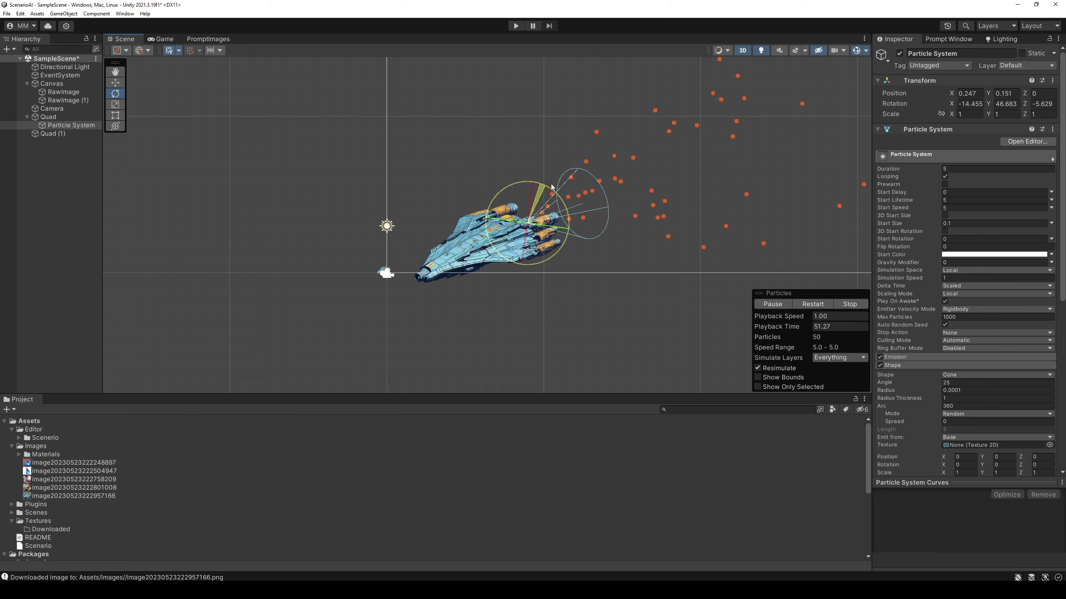
pyautogui.hotkey('ctrl', 'z')
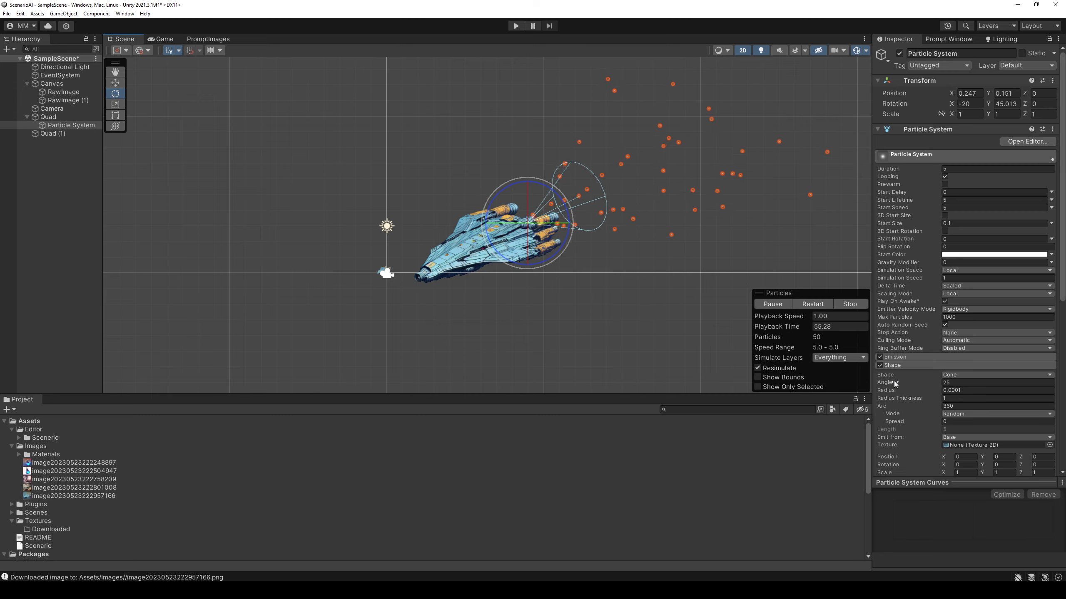
pyautogui.moveTo(894, 382); pyautogui.dragTo(860, 384)
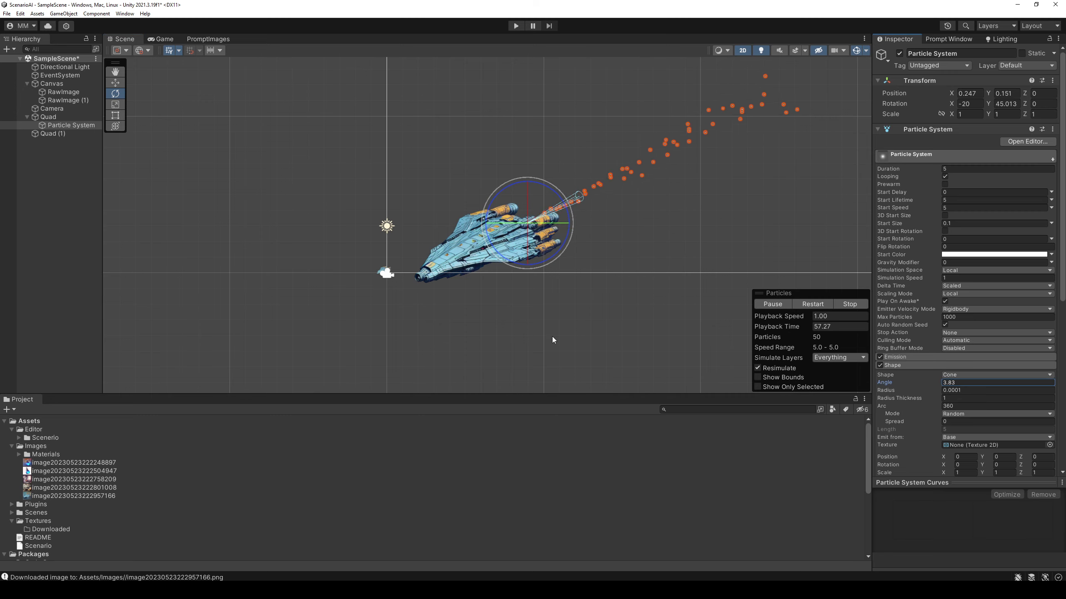
# Frame the particle system and move the emitter down-right onto the upper engine nozzle
pyautogui.press('f')
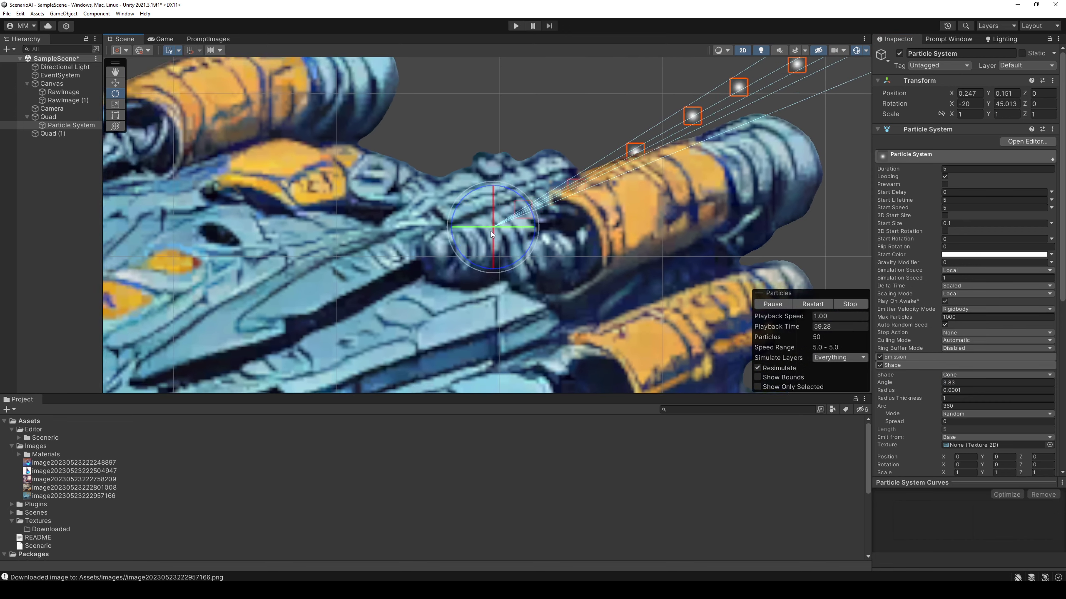
pyautogui.scroll(-5, 491, 232)
pyautogui.press('w')
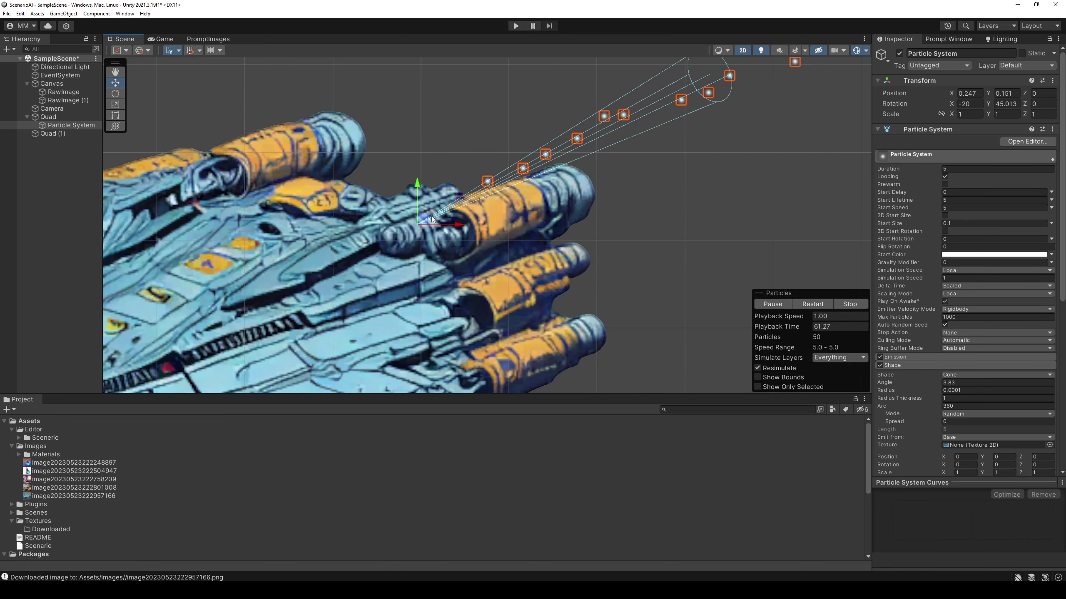
pyautogui.moveTo(433, 219)
pyautogui.mouseDown()
pyautogui.moveTo(467, 245)
pyautogui.moveTo(481, 240)
pyautogui.moveTo(452, 231)
pyautogui.mouseUp()
pyautogui.press('e')
pyautogui.press('w')
# Set the emitter's Z position to 0, check it in perspective, then return to 2D
pyautogui.click(1042, 93)
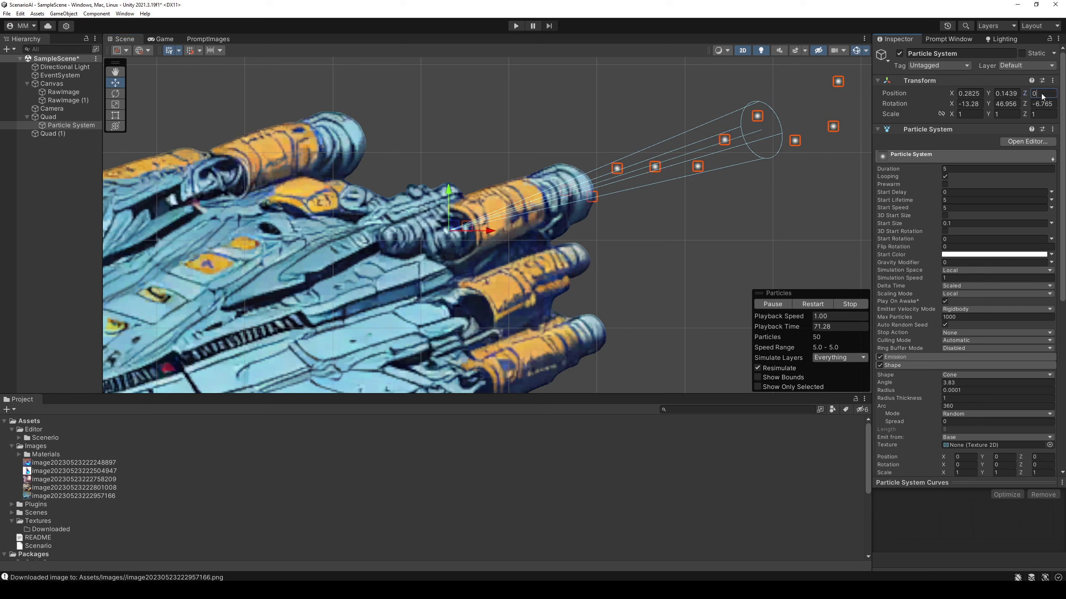
pyautogui.write('-1')
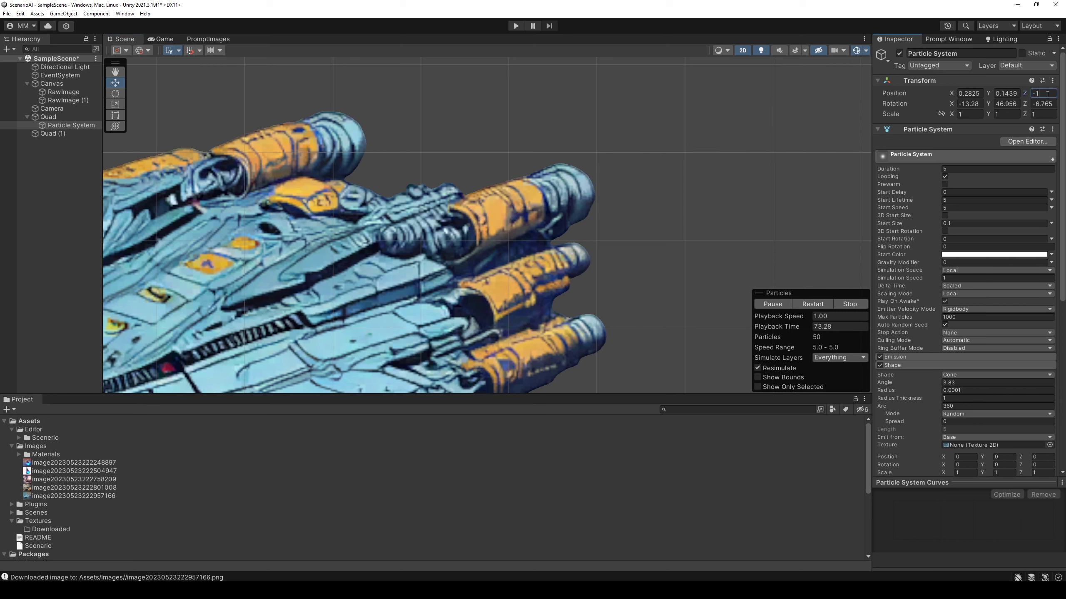
pyautogui.press('BackSpace')
pyautogui.press('BackSpace')
pyautogui.write('0')
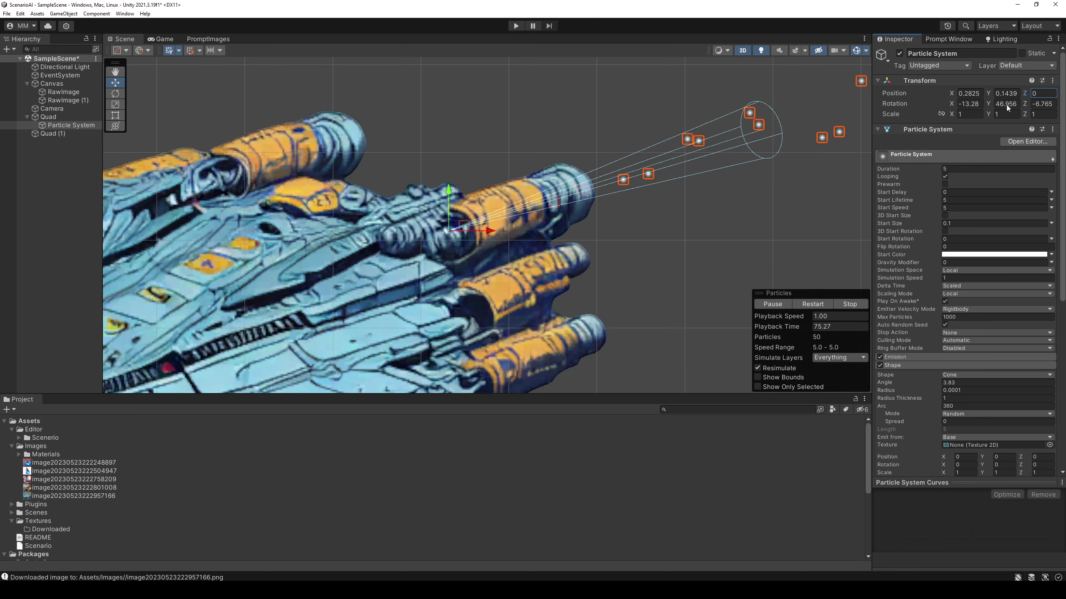
pyautogui.keyDown('alt'); pyautogui.moveTo(514, 205); pyautogui.dragTo(475, 251); pyautogui.keyUp('alt')
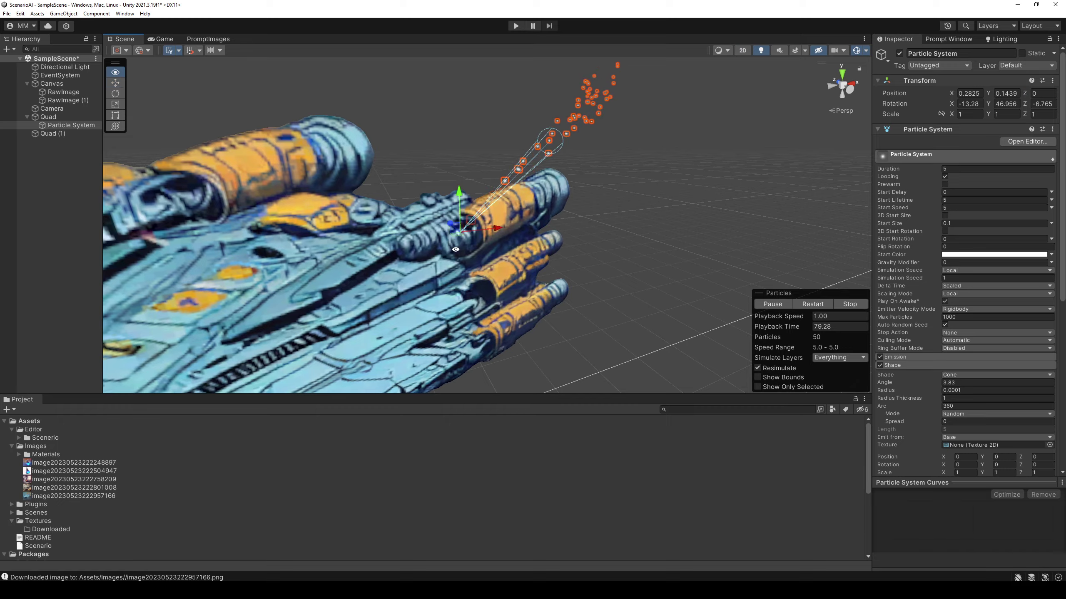
pyautogui.moveTo(455, 250)
pyautogui.keyDown('alt'); pyautogui.mouseDown()
pyautogui.moveTo(425, 265)
pyautogui.moveTo(439, 249)
pyautogui.mouseUp(); pyautogui.keyUp('alt')
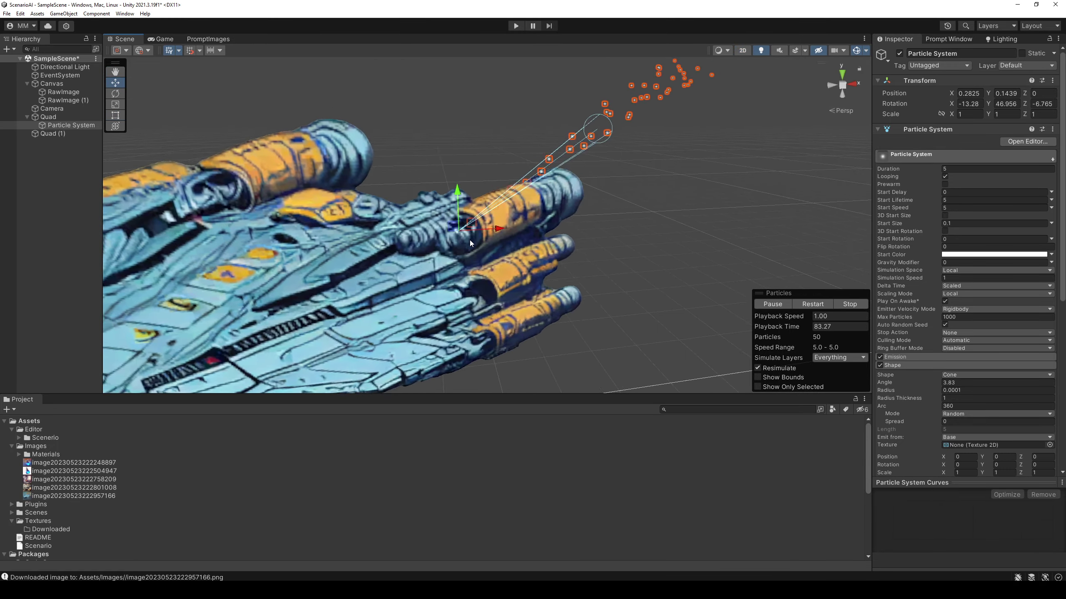
pyautogui.press('2')
pyautogui.press('t')
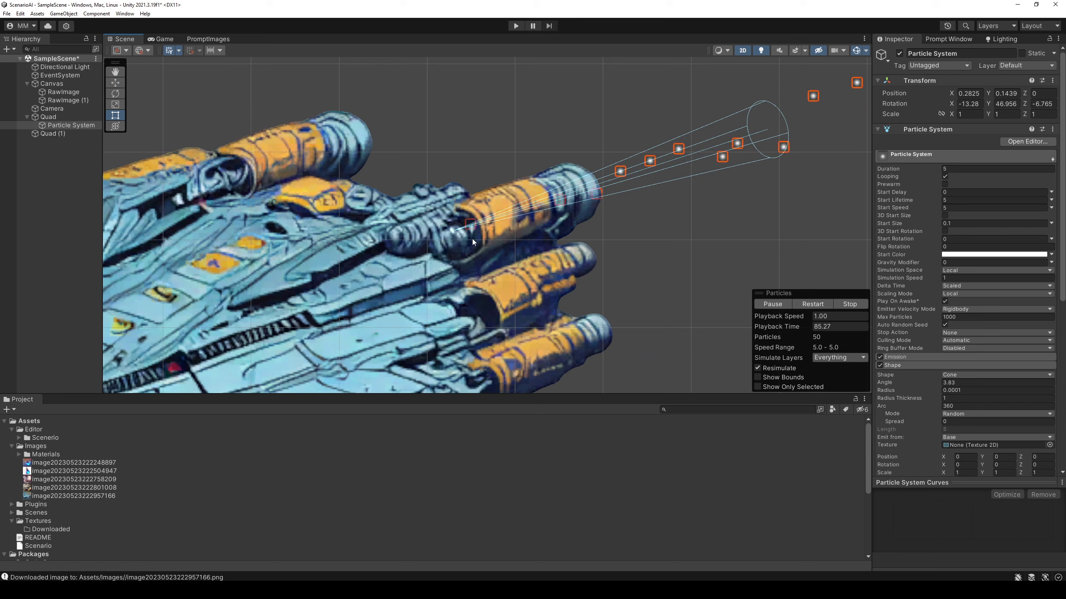
pyautogui.press('w')
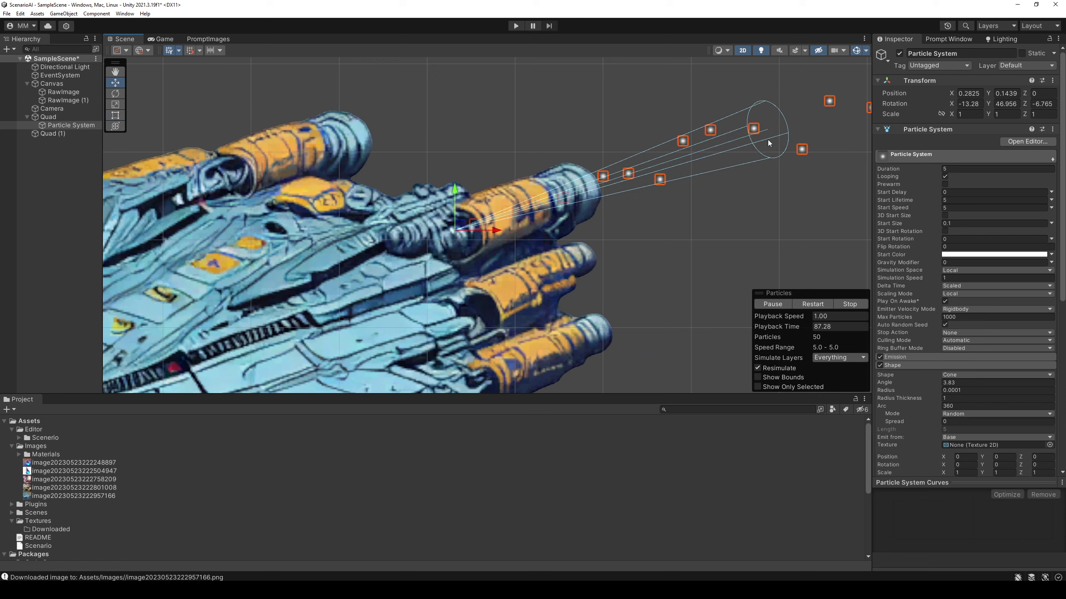
# Make Start Speed (4–8) and Start Lifetime (0.5–2) random between two constants
pyautogui.click(711, 210)
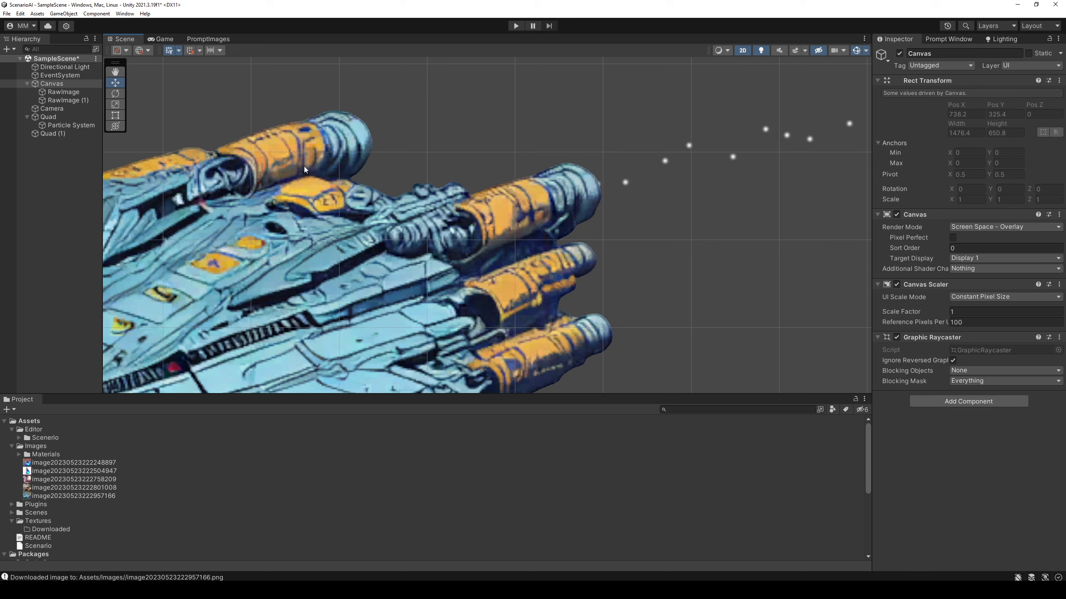
pyautogui.click(75, 128)
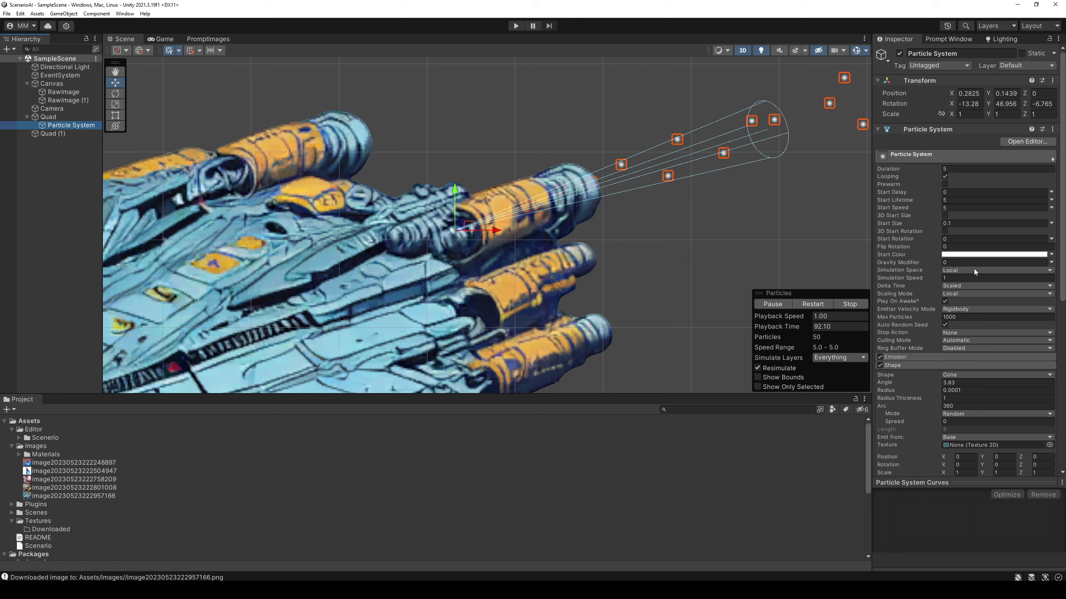
pyautogui.scroll(-3, 906, 305)
pyautogui.scroll(-2, 906, 305)
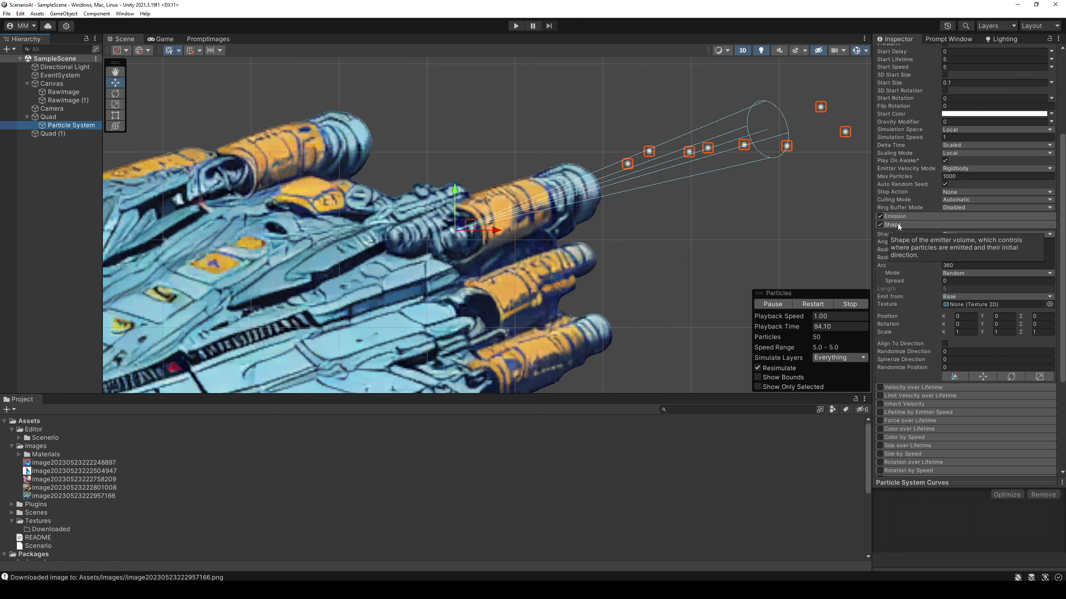
pyautogui.click(898, 226)
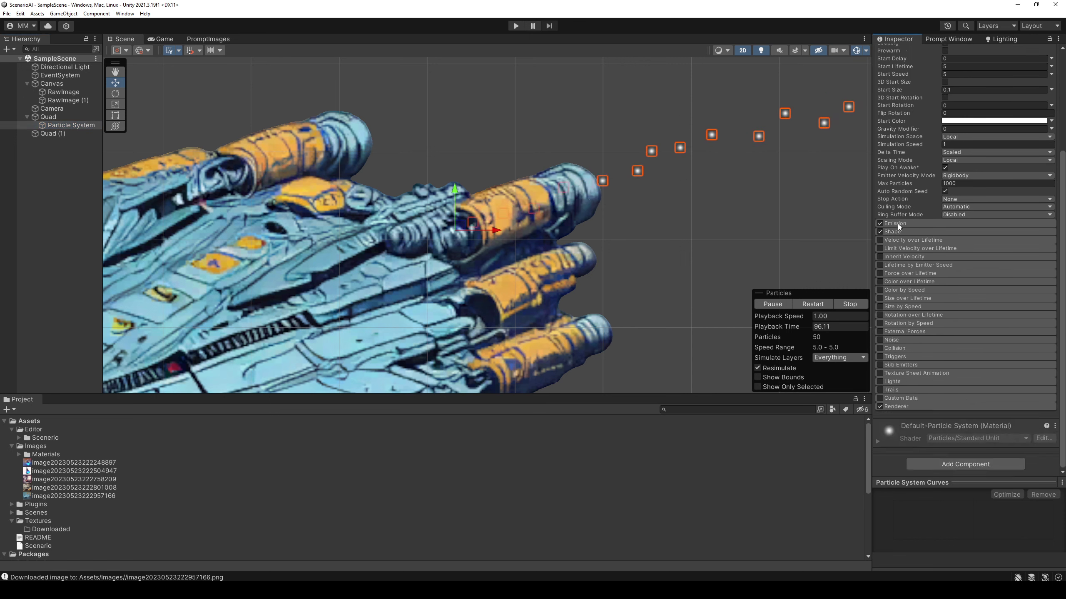
pyautogui.scroll(1, 946, 150)
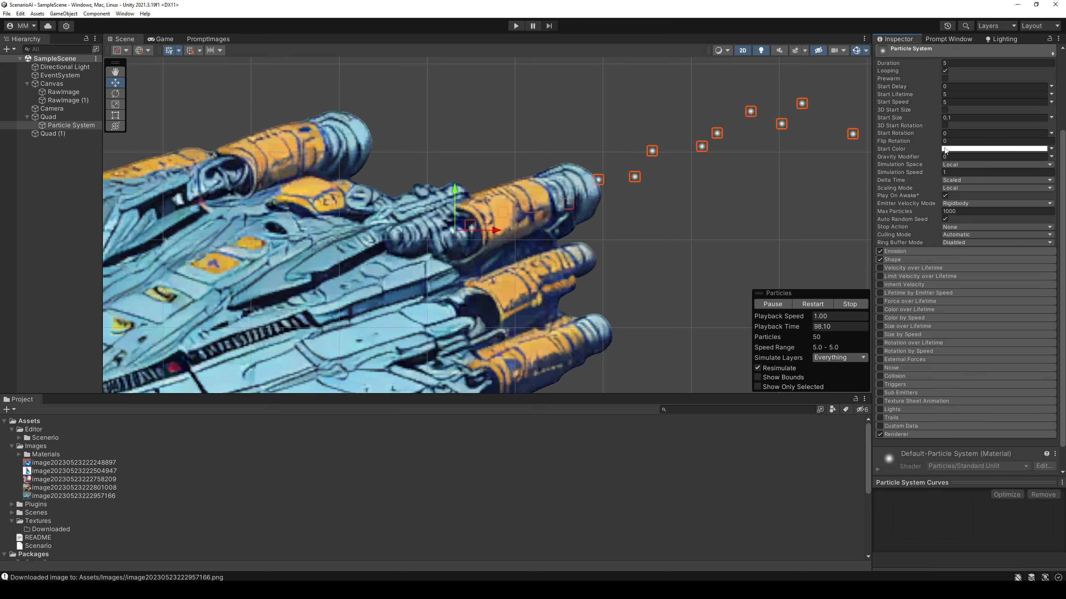
pyautogui.click(1051, 102)
pyautogui.click(1007, 129)
pyautogui.write('4')
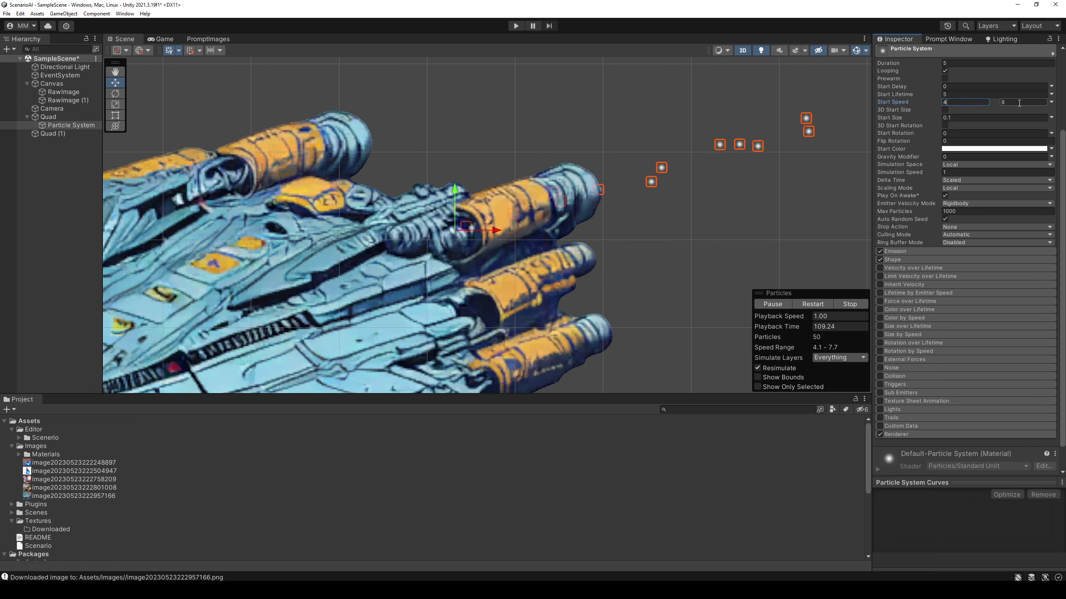
pyautogui.click(1051, 94)
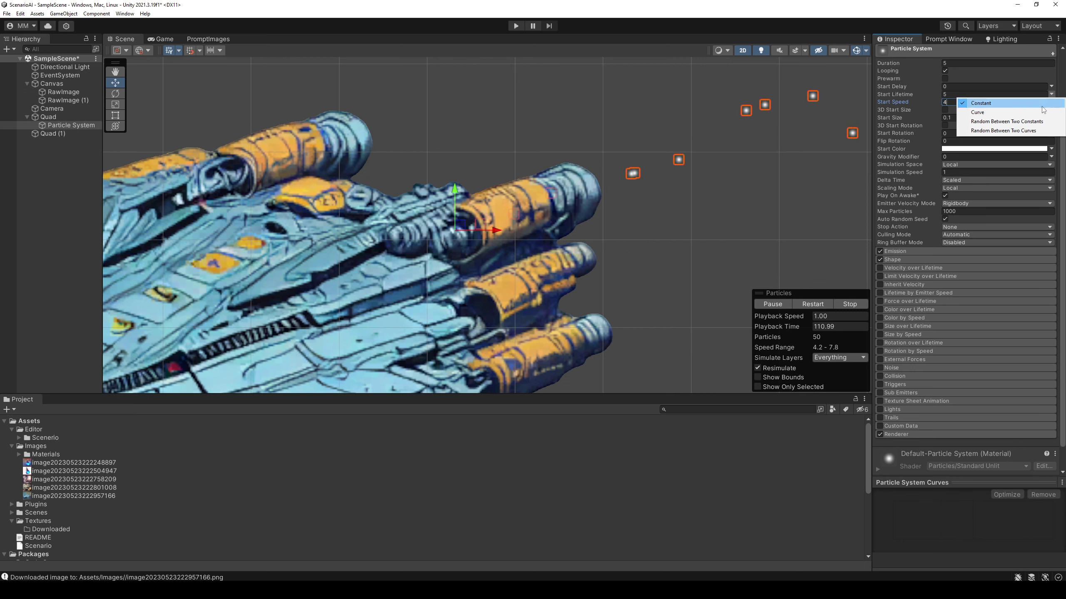
pyautogui.click(1020, 119)
pyautogui.write('2')
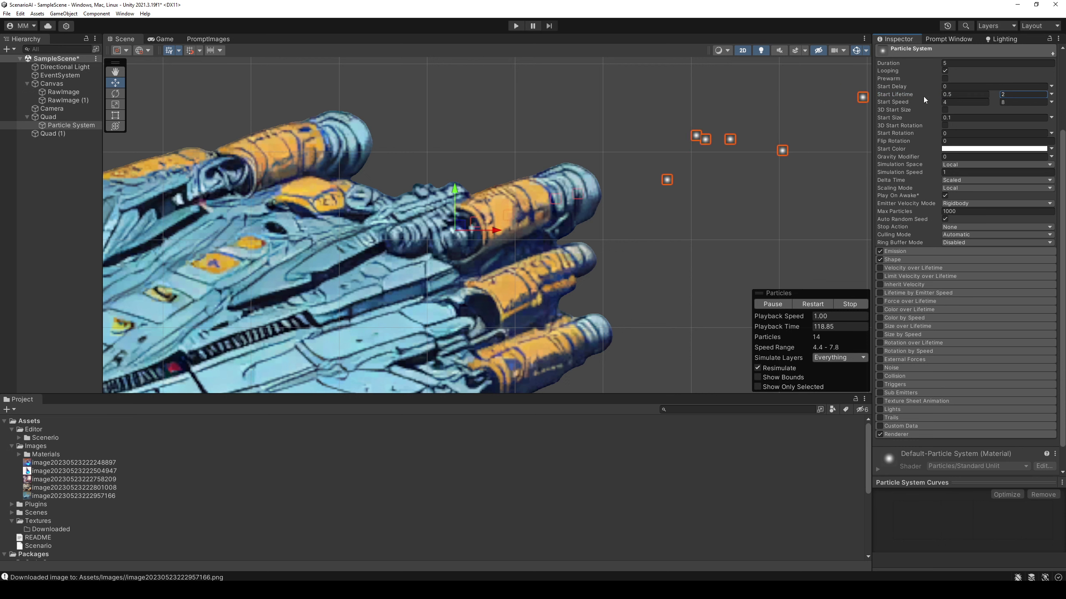
# Enable Prewarm, nudge the emitter into the engine nozzle, and widen the cone Angle to 9.7
pyautogui.click(945, 79)
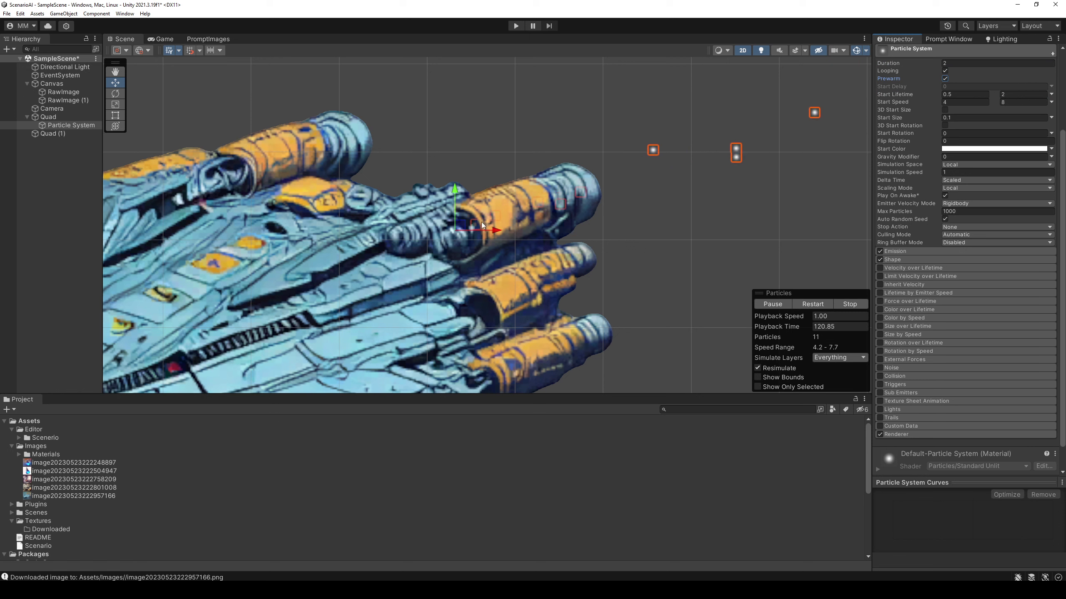
pyautogui.moveTo(499, 213); pyautogui.dragTo(526, 205)
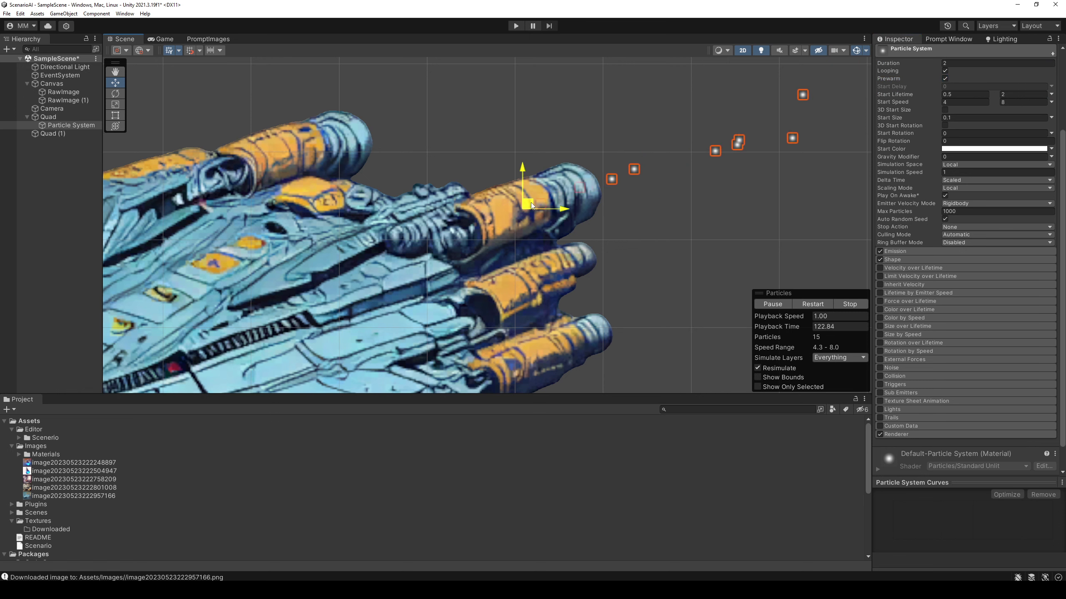
pyautogui.click(909, 260)
pyautogui.moveTo(915, 277)
pyautogui.mouseDown()
pyautogui.moveTo(943, 273)
pyautogui.moveTo(932, 275)
pyautogui.mouseUp()
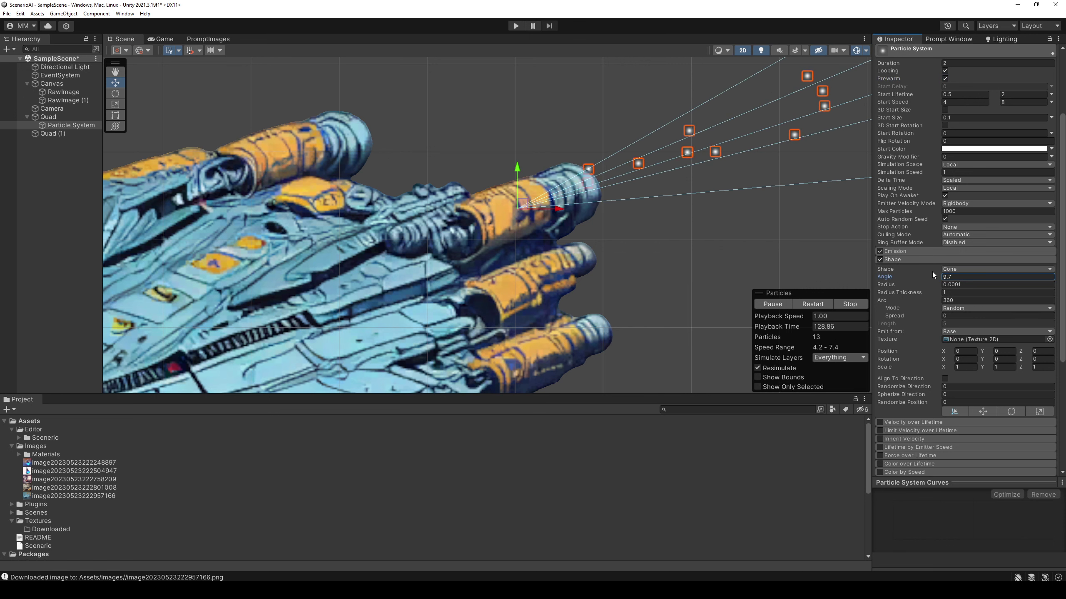
# Enable Size over Lifetime and view its curve shrinking particles from full size to zero
pyautogui.click(532, 204)
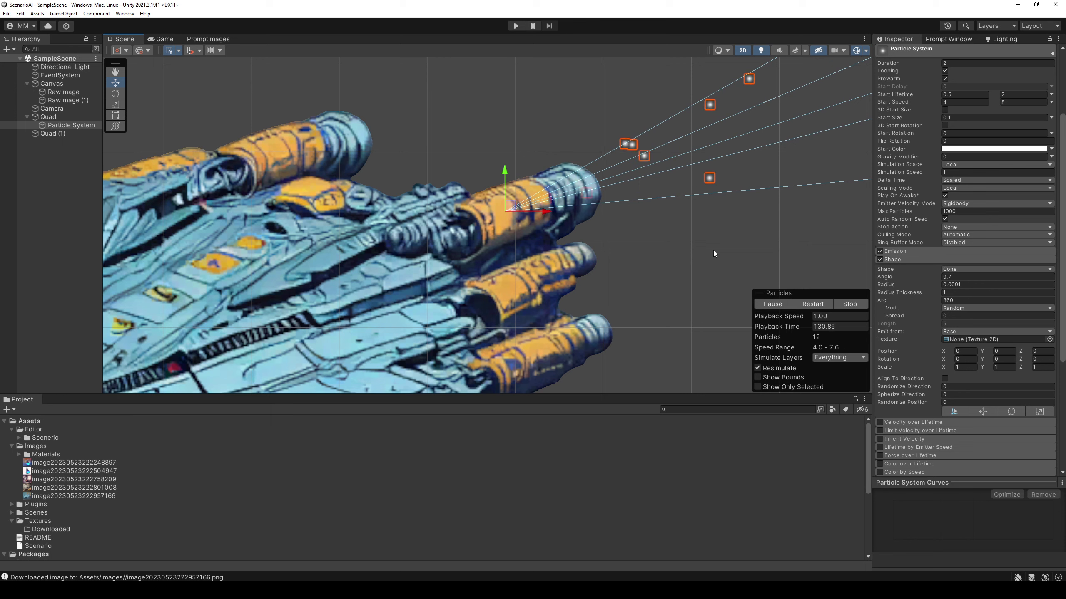
pyautogui.scroll(-4, 913, 360)
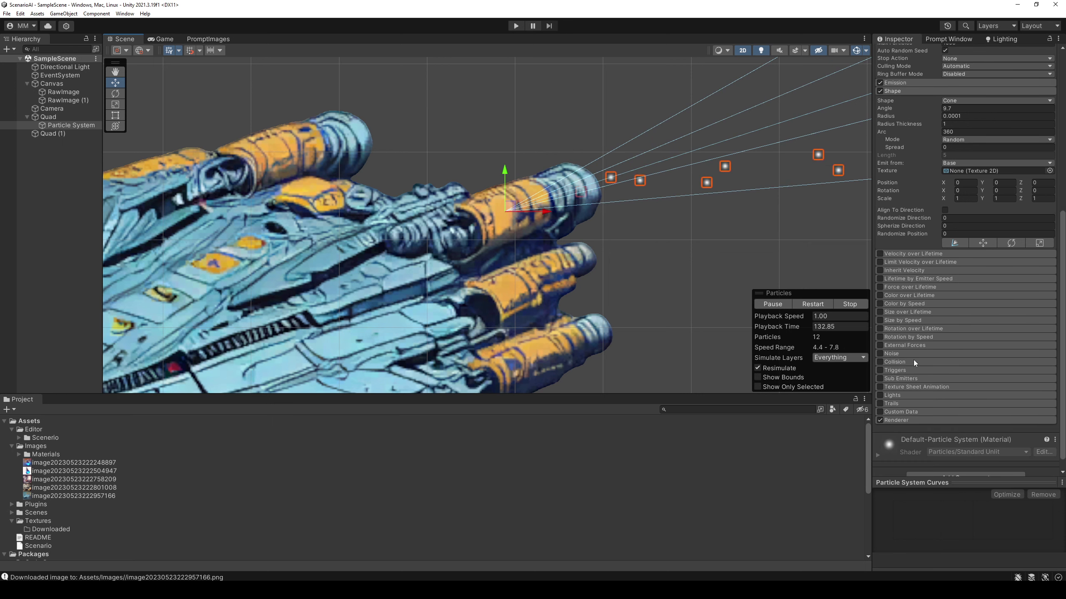
pyautogui.click(881, 312)
pyautogui.click(982, 330)
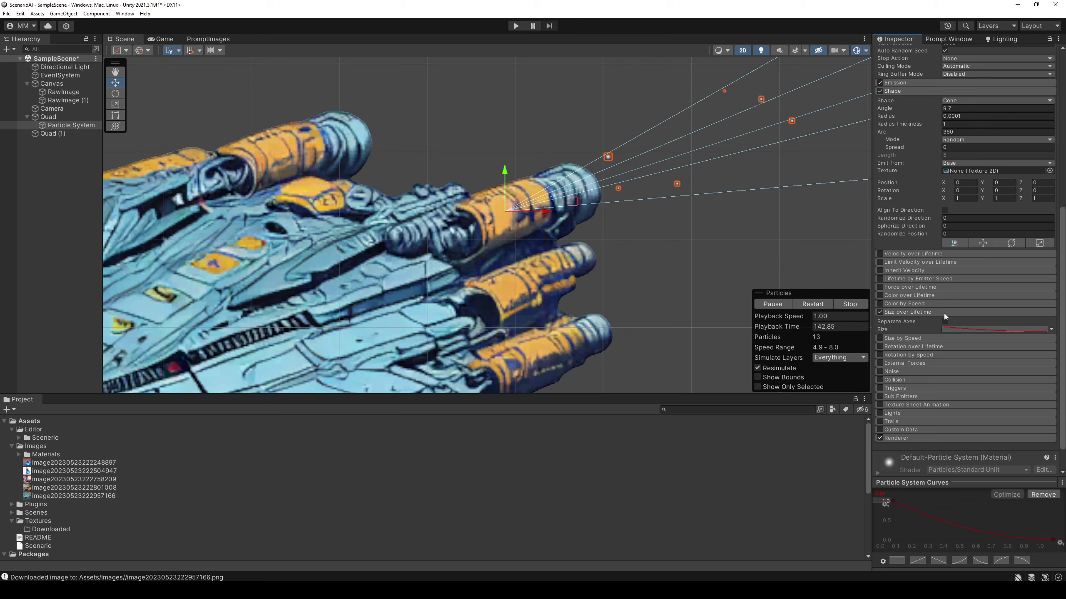
pyautogui.click(911, 311)
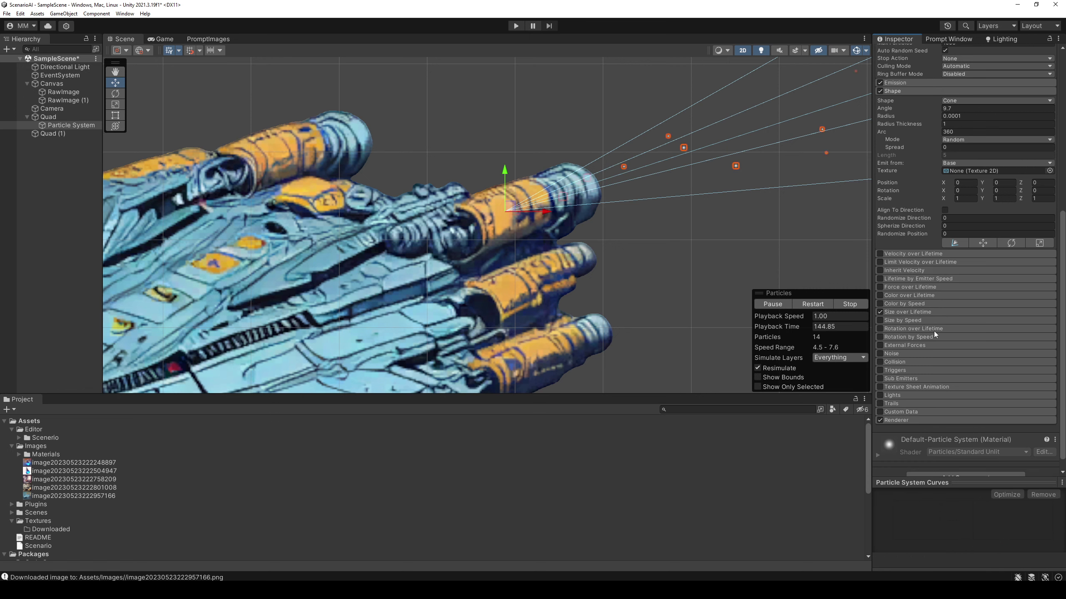
pyautogui.scroll(3, 930, 189)
pyautogui.scroll(3, 927, 187)
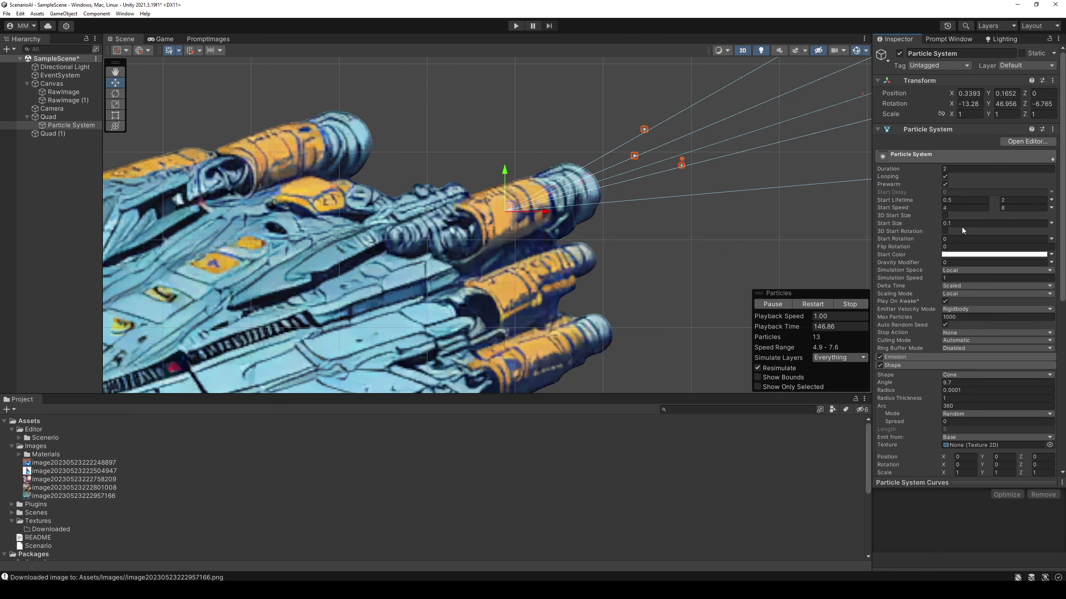
# Make Start Size random between two constants, 0.1 and 0.5, and save the scene
pyautogui.click(1051, 223)
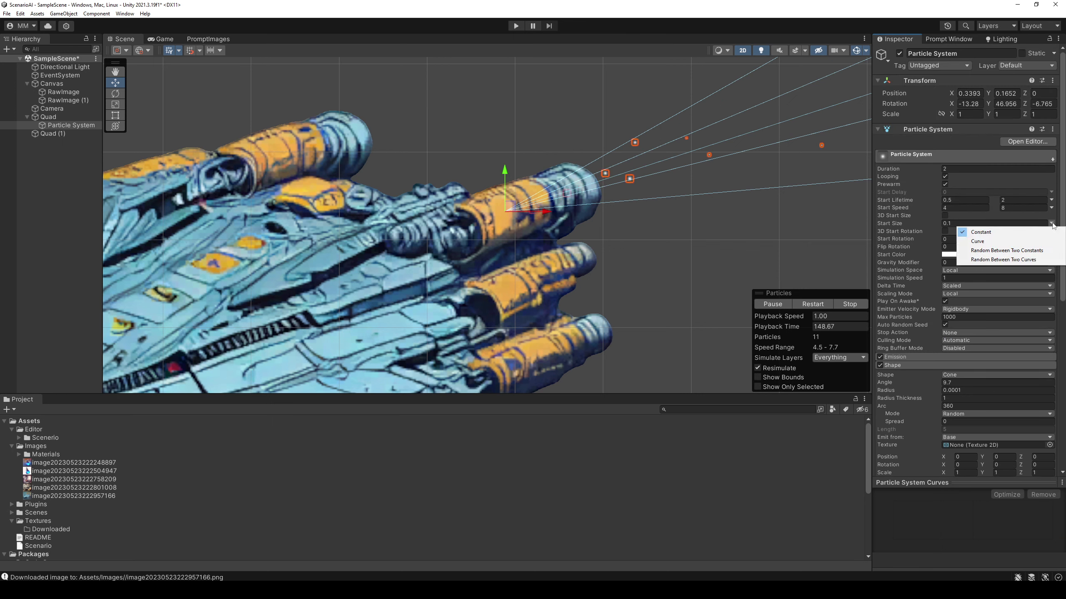
pyautogui.click(1051, 223)
pyautogui.click(1051, 223)
pyautogui.click(1032, 251)
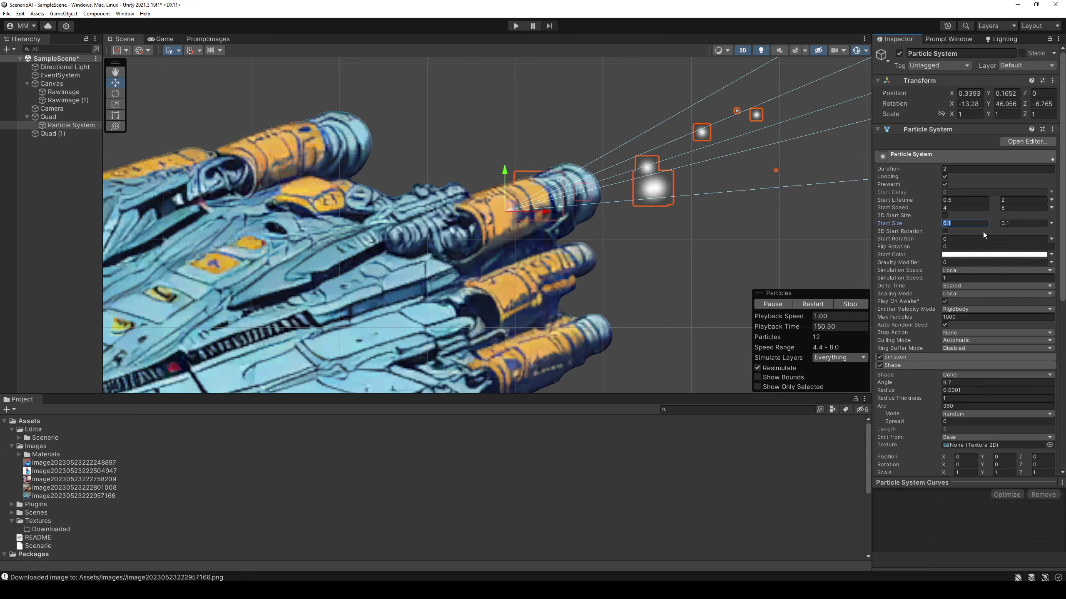
pyautogui.write('1')
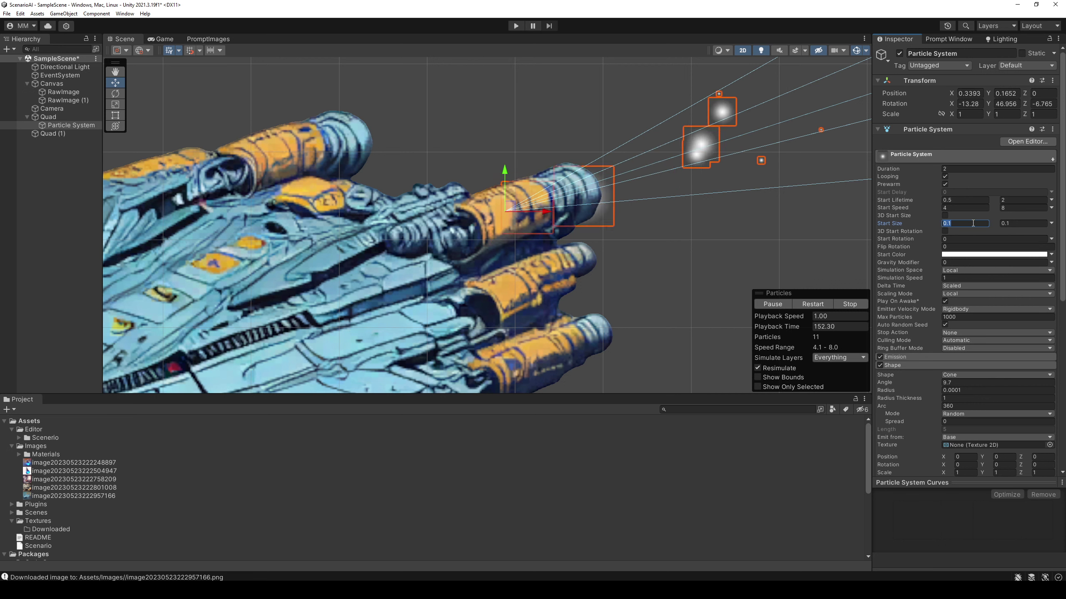
pyautogui.click(1015, 224)
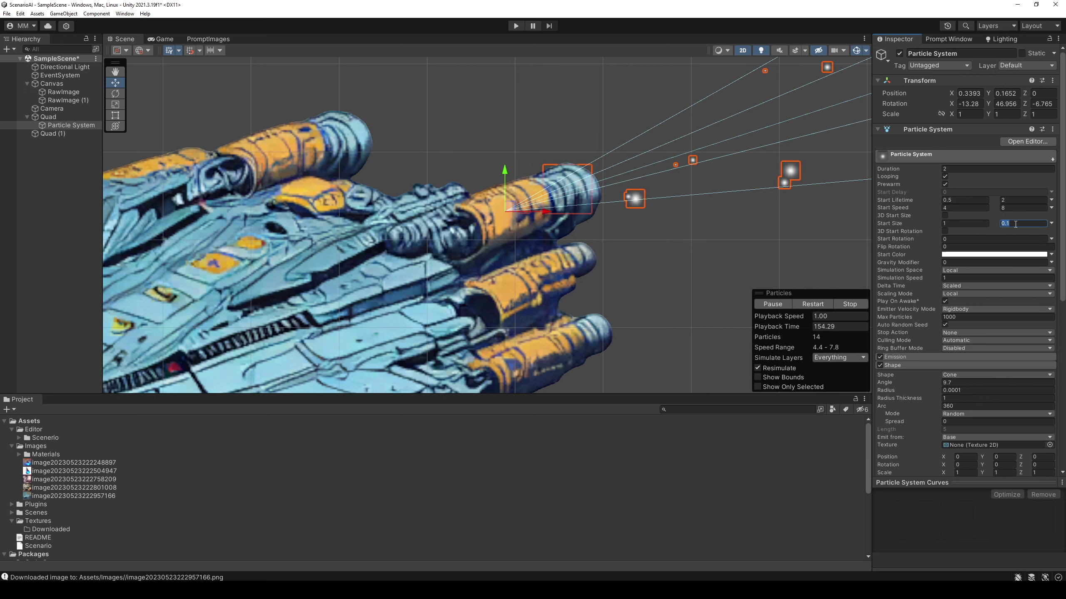
pyautogui.write('0.5')
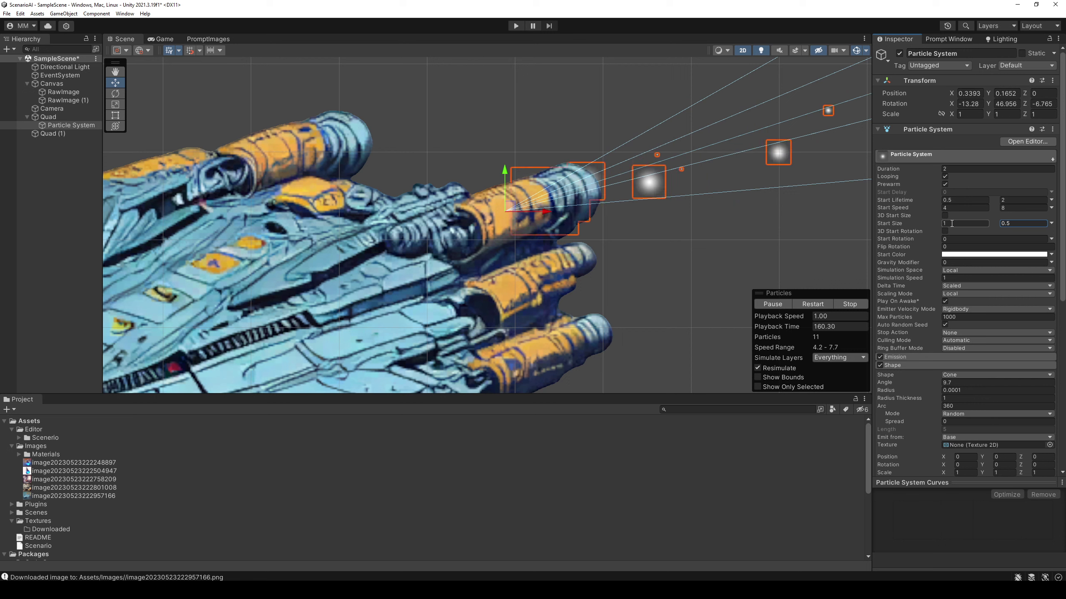
pyautogui.click(970, 226)
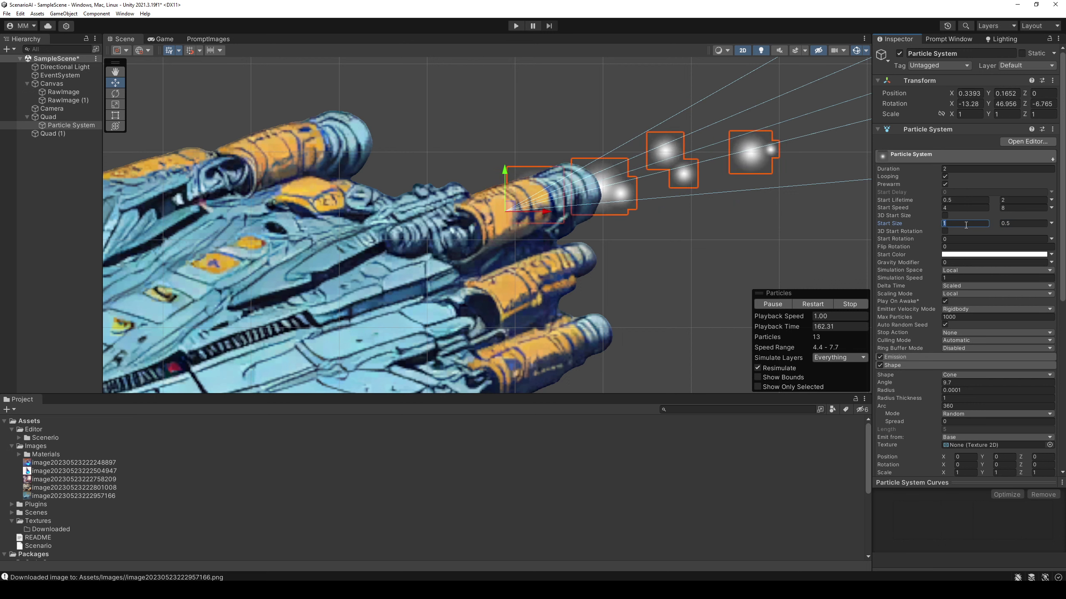
pyautogui.write('0.1')
pyautogui.hotkey('ctrl', 's')
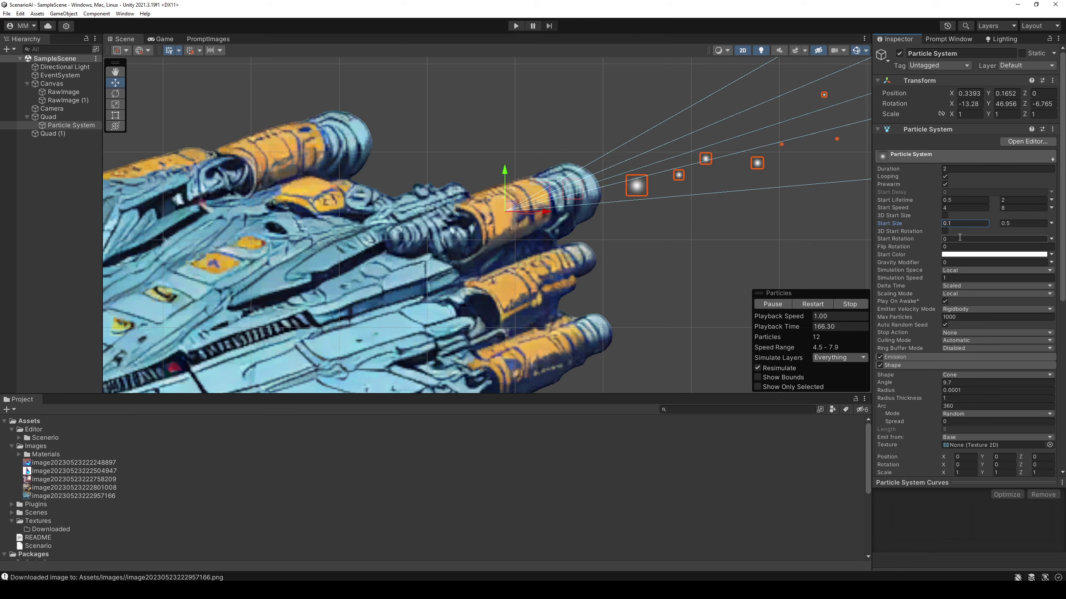
pyautogui.scroll(-5, 953, 309)
pyautogui.scroll(-5, 947, 328)
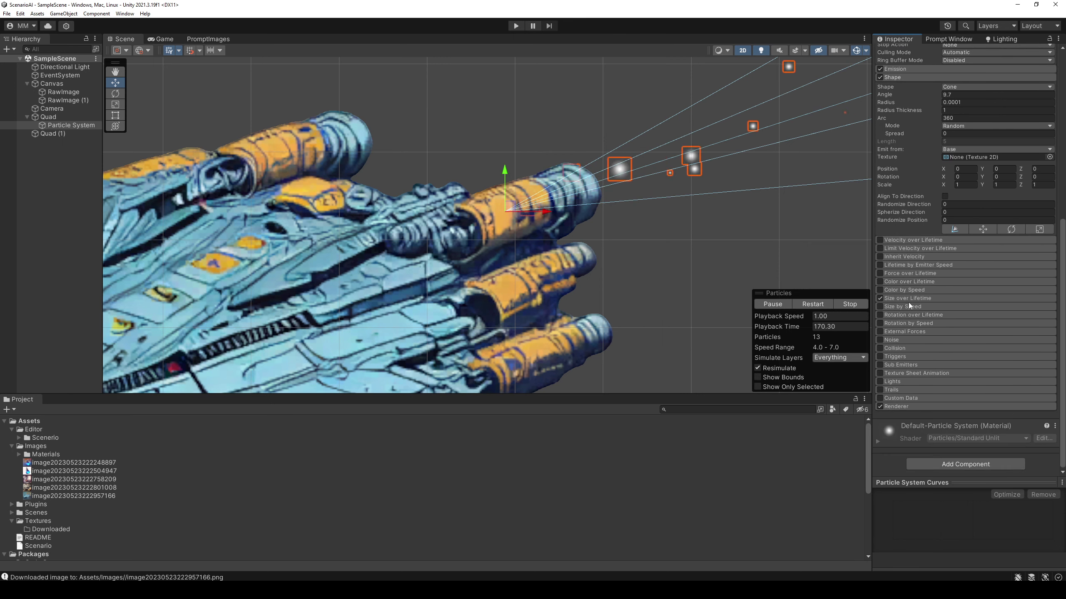
# Enable Color over Lifetime, fading alpha to 0 at the end with an opaque key near 70%
pyautogui.click(892, 282)
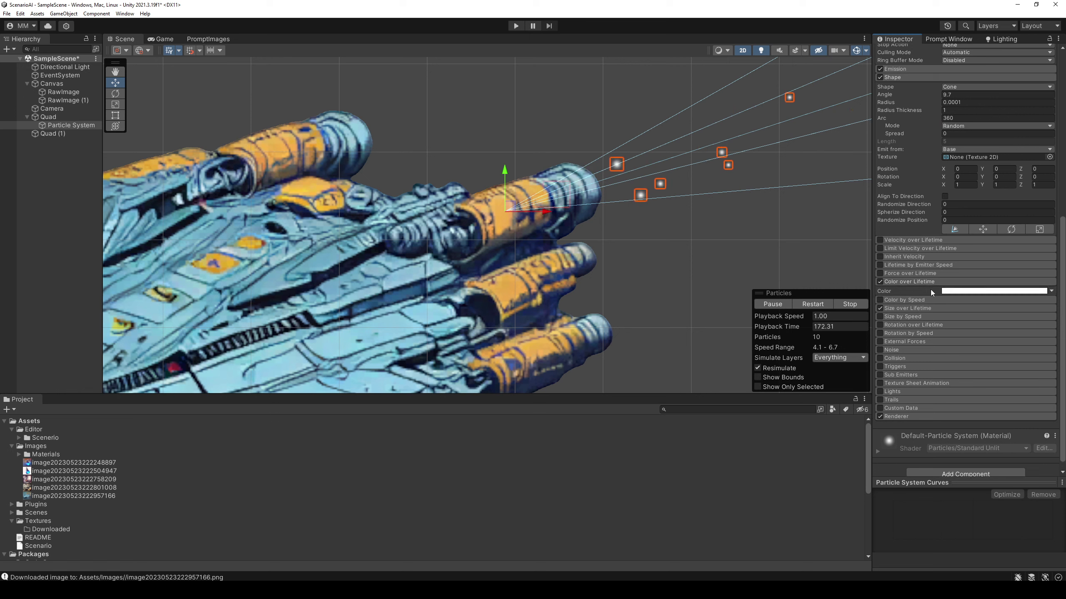
pyautogui.click(944, 291)
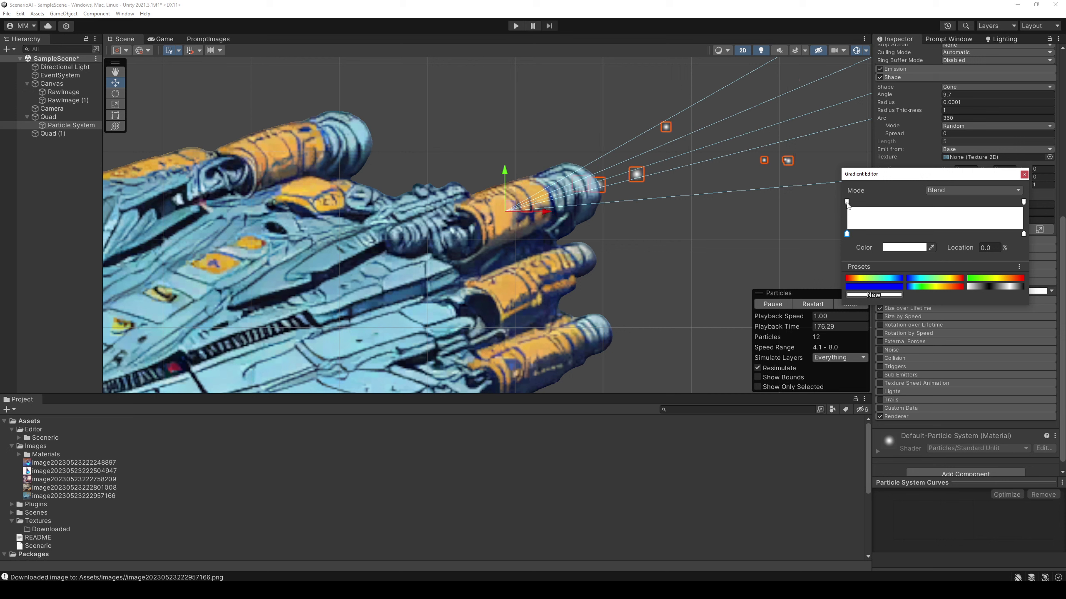
pyautogui.click(1023, 202)
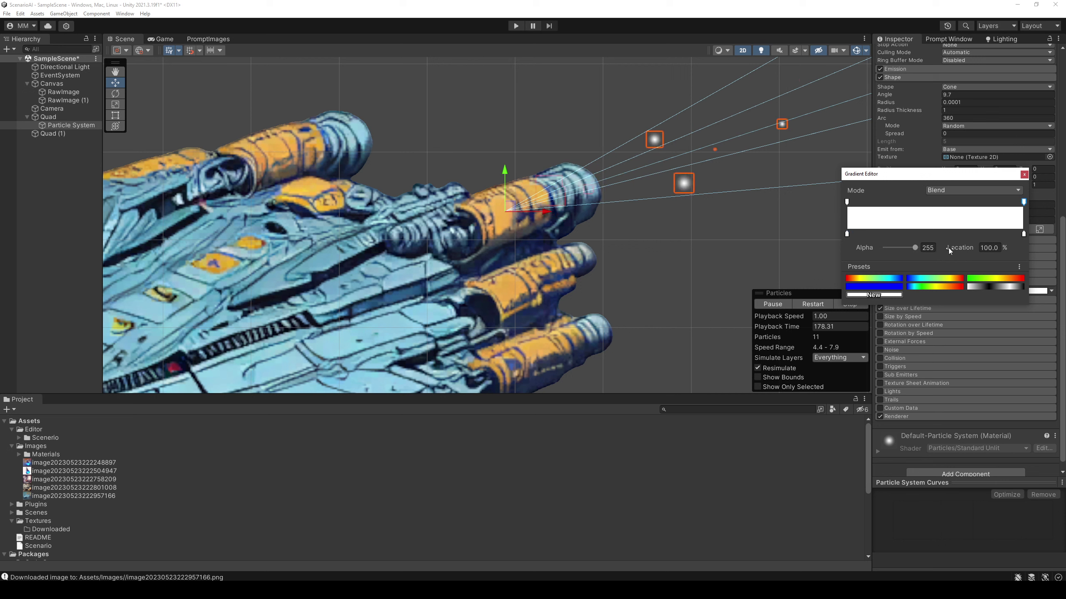
pyautogui.click(927, 247)
pyautogui.write('0')
pyautogui.click(1011, 202)
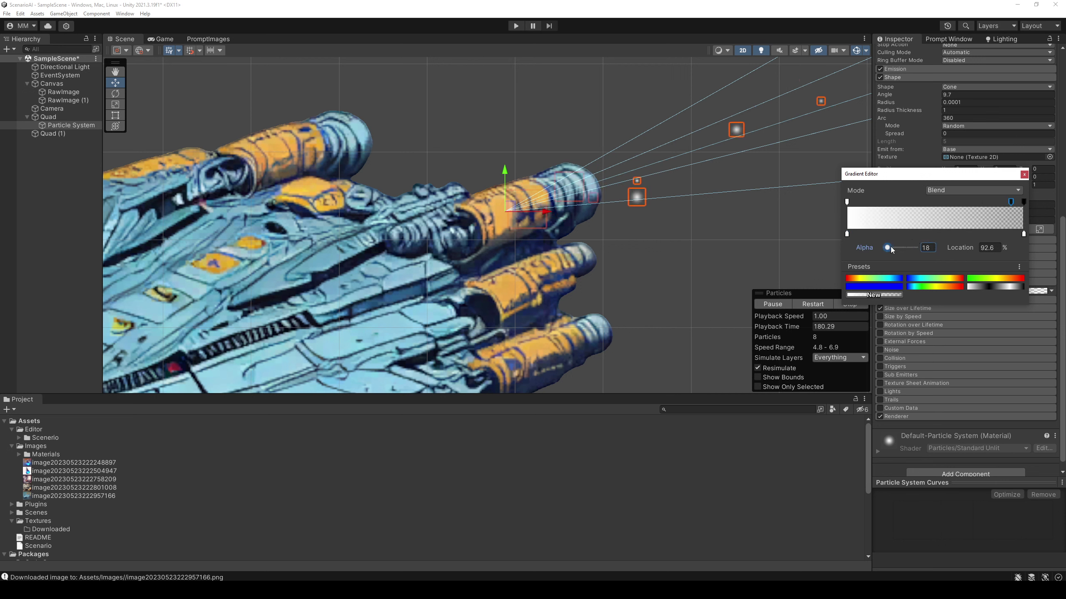
pyautogui.moveTo(890, 249); pyautogui.dragTo(917, 248)
pyautogui.moveTo(1011, 202); pyautogui.dragTo(972, 202)
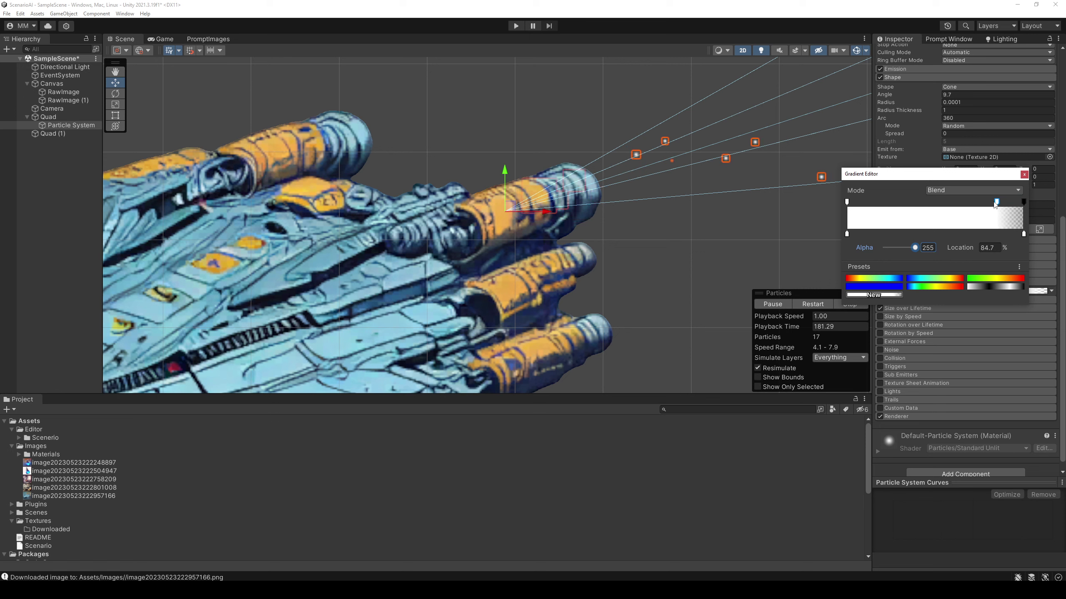
# Make the gradient's end colour key yellow
pyautogui.click(1024, 234)
pyautogui.click(919, 247)
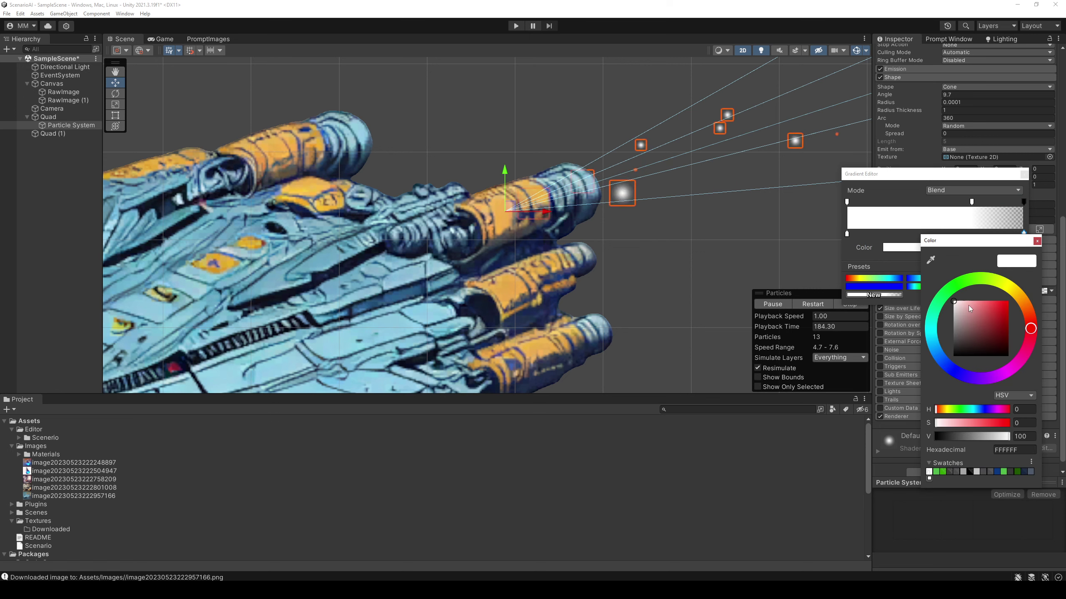
pyautogui.click(1004, 305)
pyautogui.click(1011, 290)
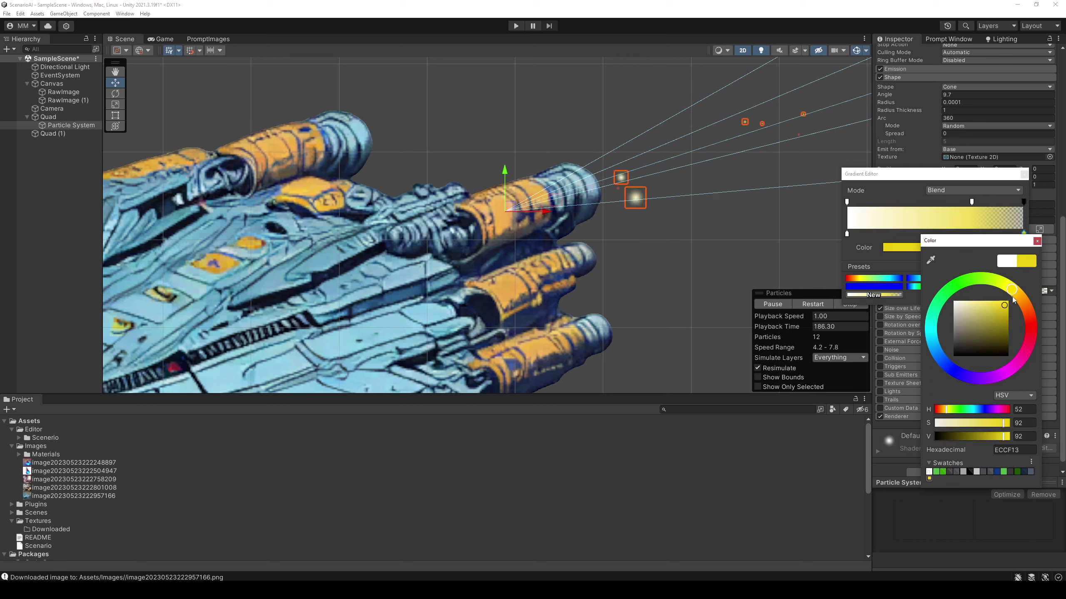
# Set the gradient's starting colour key to a bright light blue
pyautogui.click(1036, 241)
pyautogui.click(847, 234)
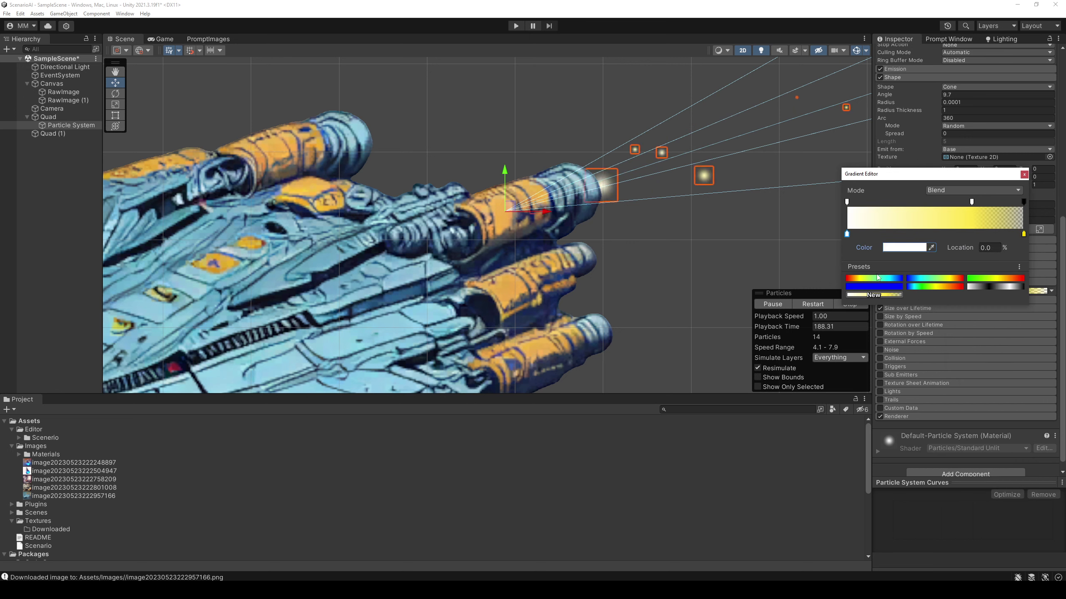
pyautogui.click(904, 247)
pyautogui.click(946, 346)
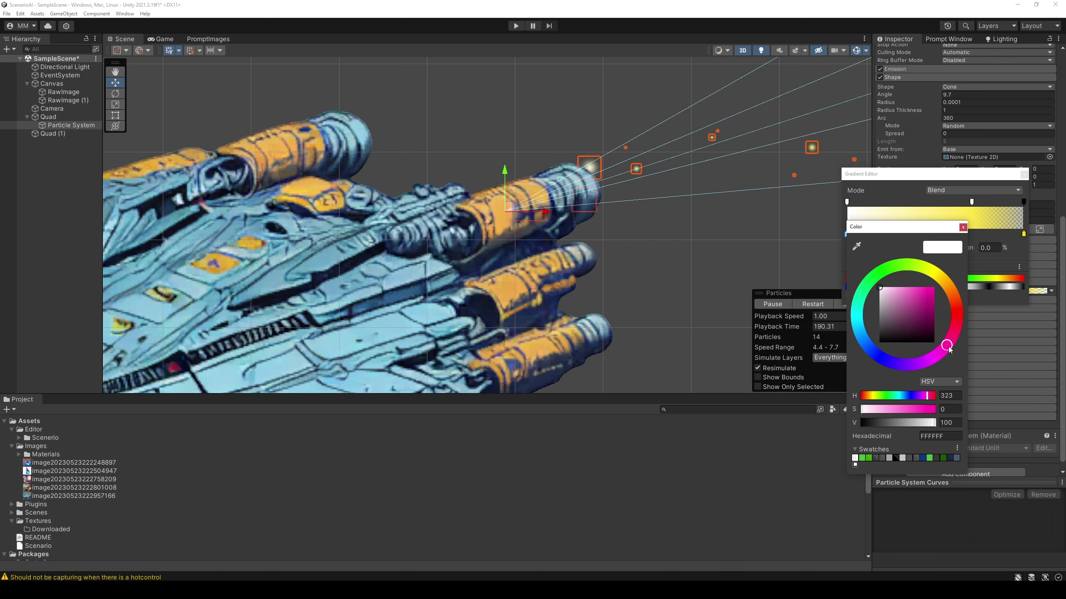
pyautogui.moveTo(947, 346); pyautogui.dragTo(914, 364)
pyautogui.moveTo(925, 303); pyautogui.dragTo(959, 242)
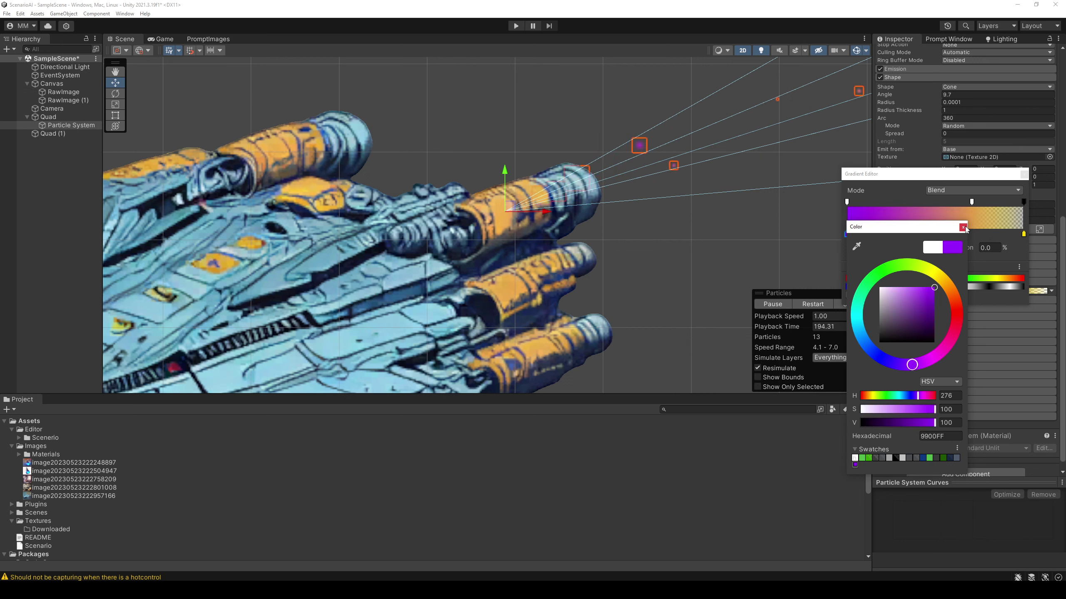
pyautogui.moveTo(912, 364); pyautogui.dragTo(866, 347)
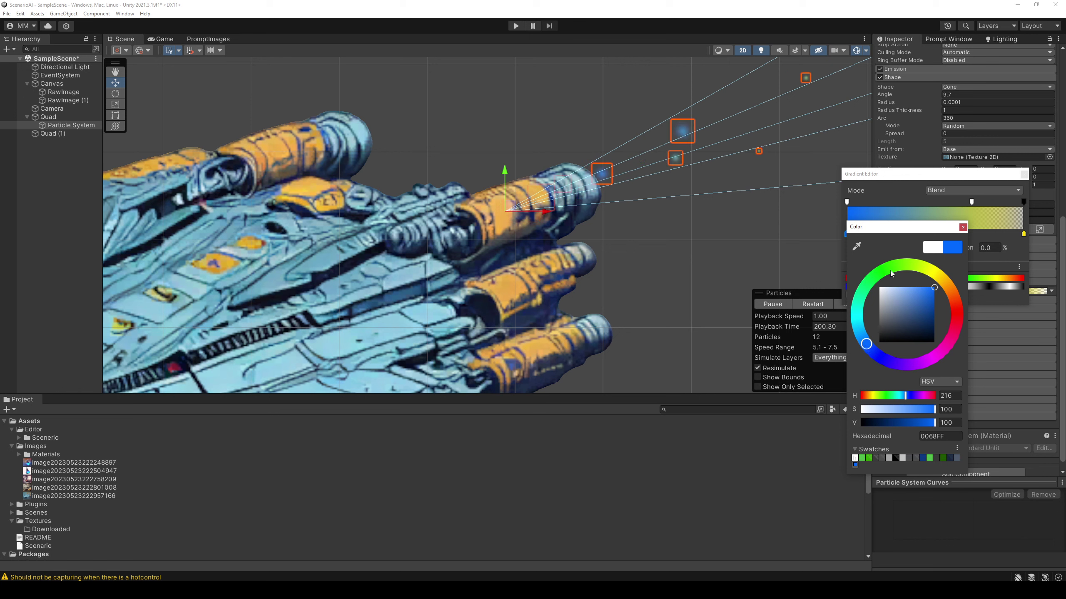
pyautogui.moveTo(866, 344); pyautogui.dragTo(856, 338)
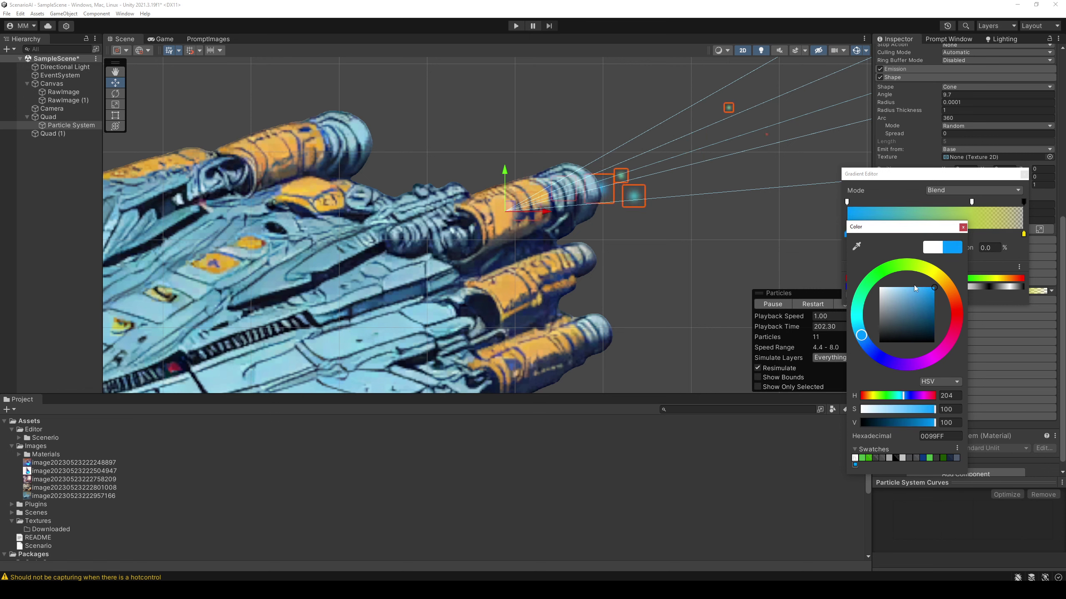
# Add a magenta colour key at 42.4% in the middle of the gradient
pyautogui.click(963, 229)
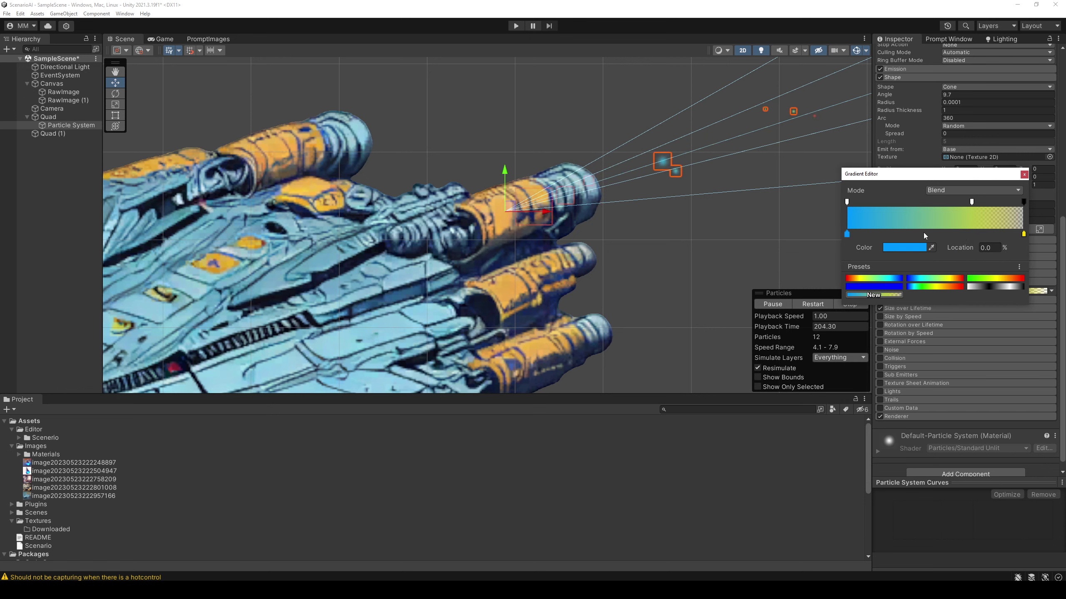
pyautogui.doubleClick(921, 234)
pyautogui.click(1008, 366)
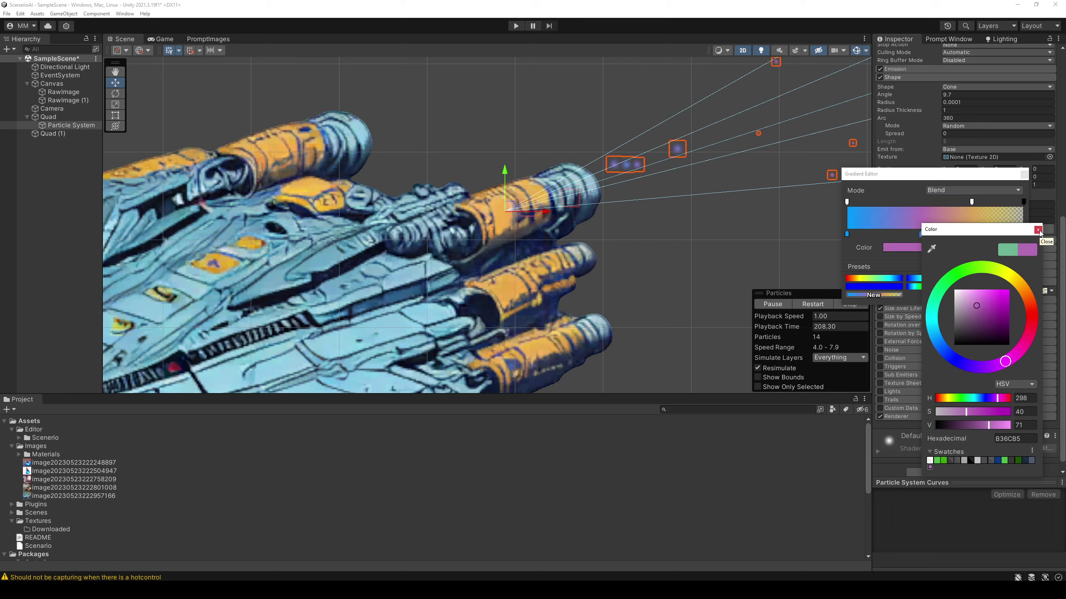
pyautogui.click(1038, 230)
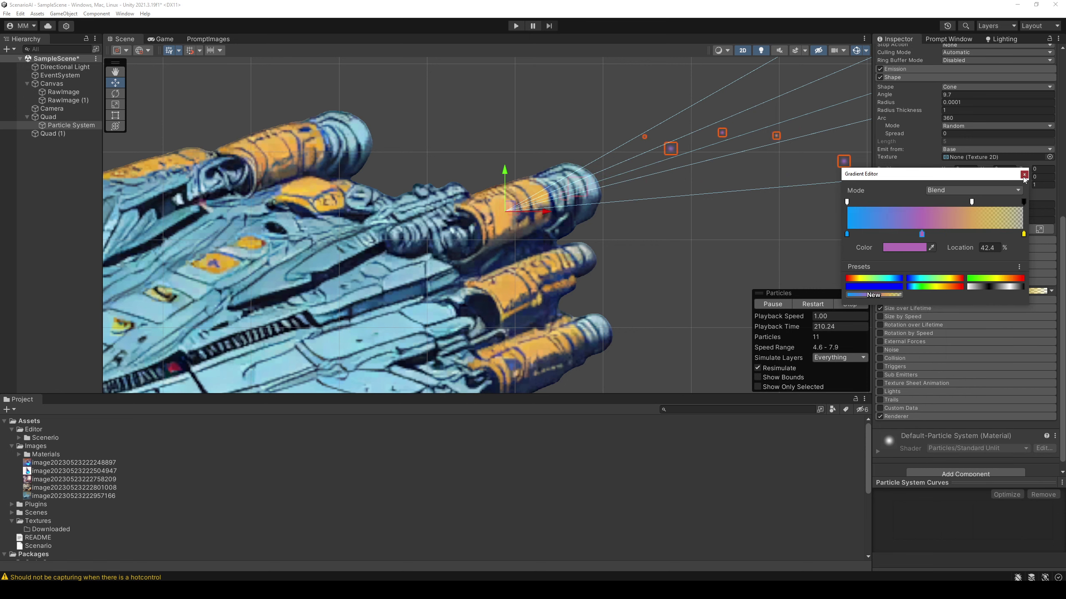
# Set the Emission Rate over Time to 100
pyautogui.click(938, 308)
pyautogui.scroll(5, 937, 308)
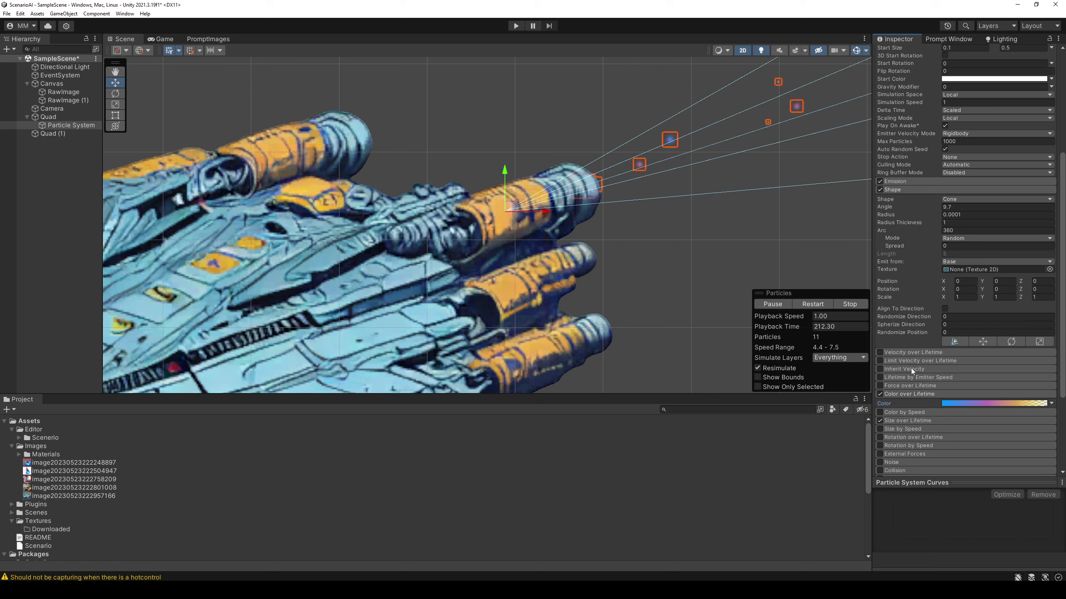
pyautogui.scroll(-5, 914, 373)
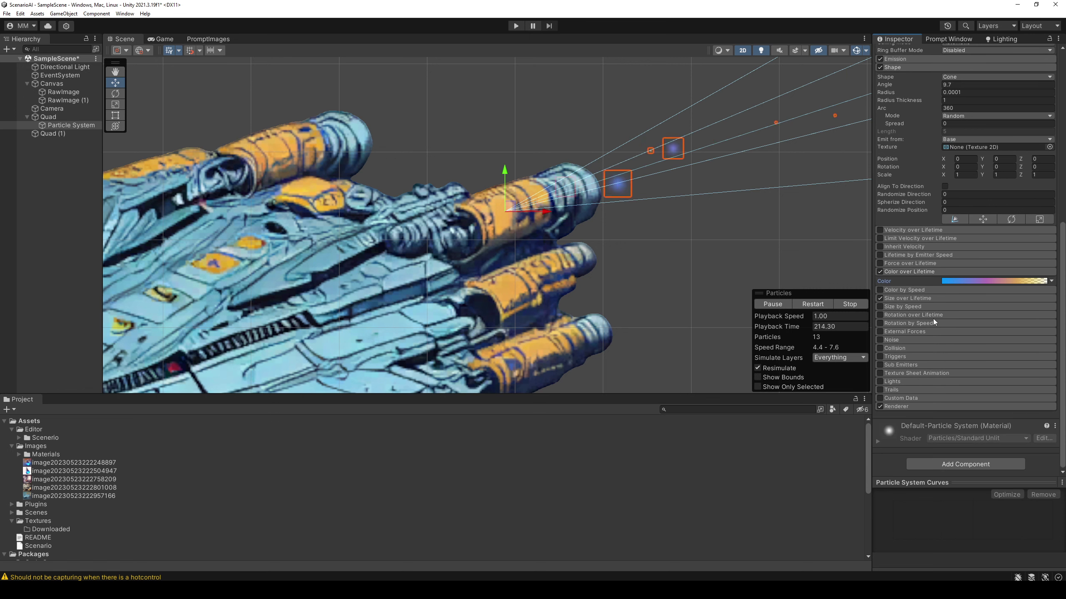
pyautogui.scroll(4, 950, 324)
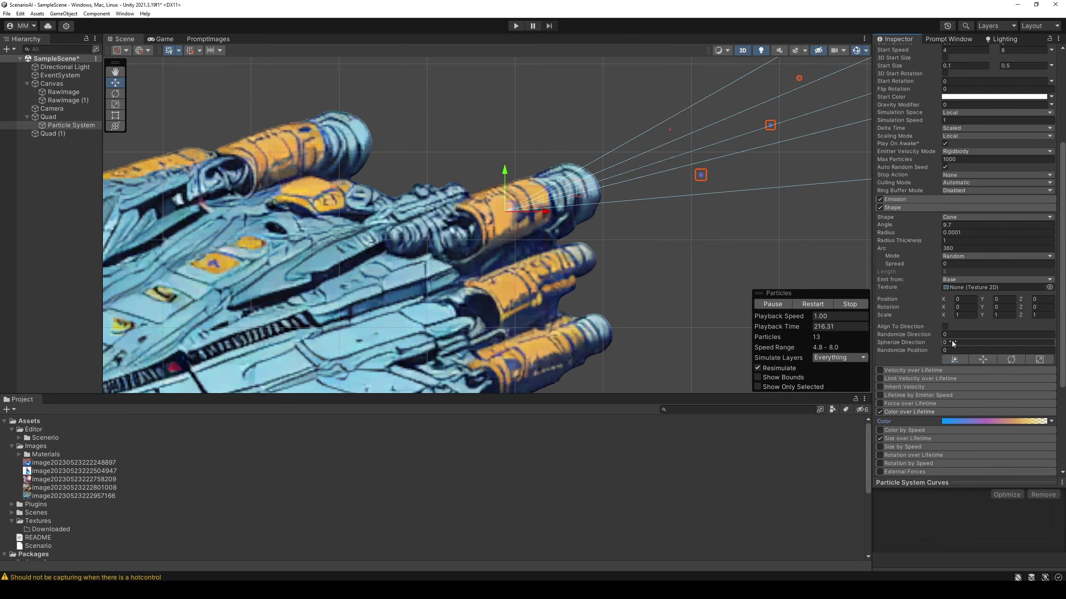
pyautogui.scroll(4, 940, 309)
pyautogui.click(921, 257)
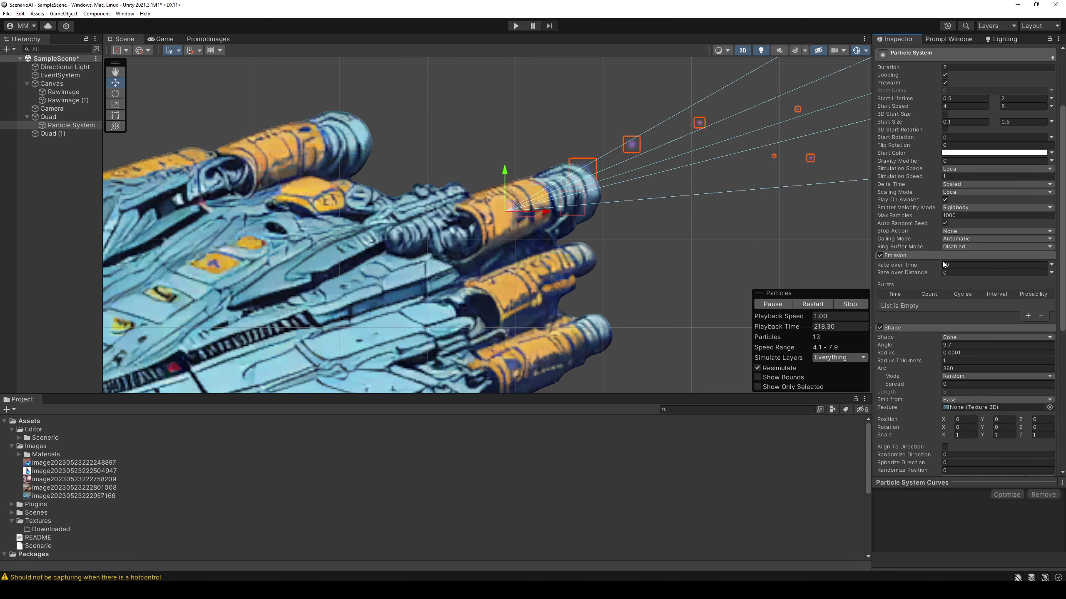
pyautogui.click(969, 263)
pyautogui.write('100')
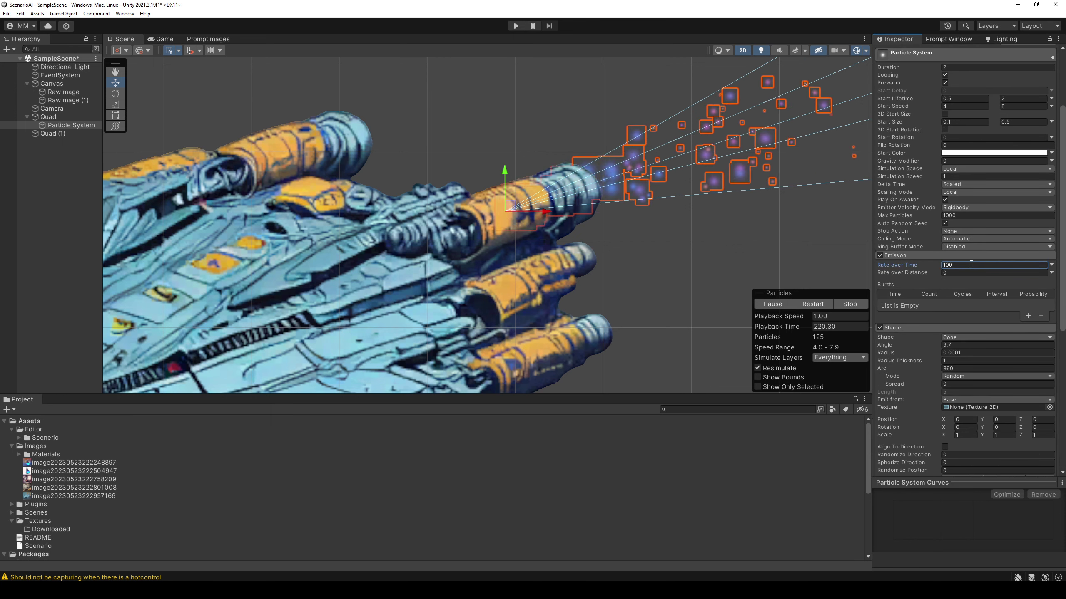
# Set Ring Buffer Mode to Loop Until Replaced, Max Particles to 10000, and save
pyautogui.click(978, 247)
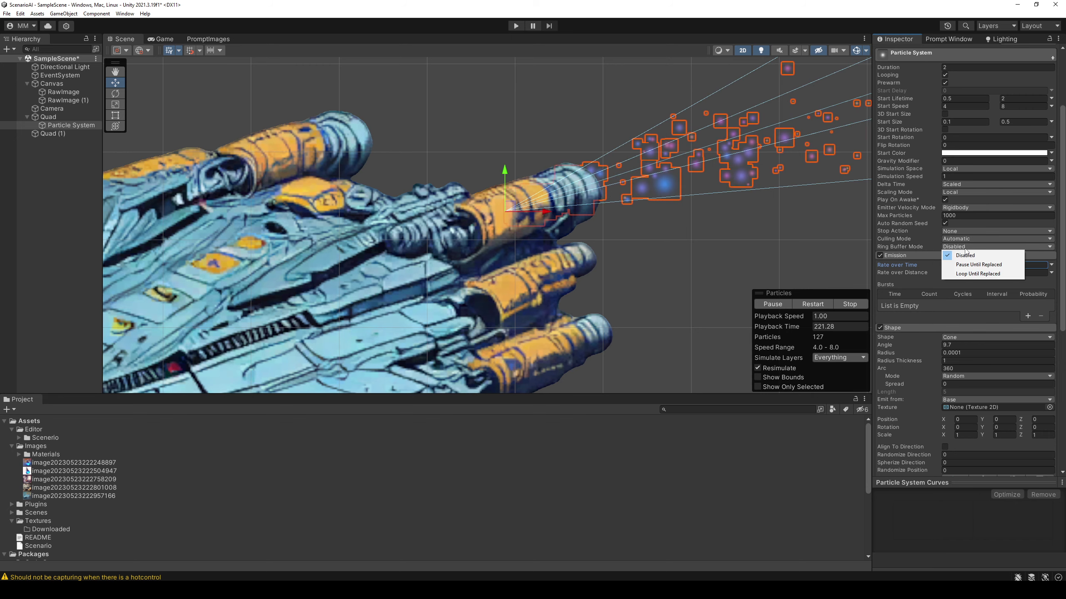
pyautogui.click(972, 273)
pyautogui.click(970, 216)
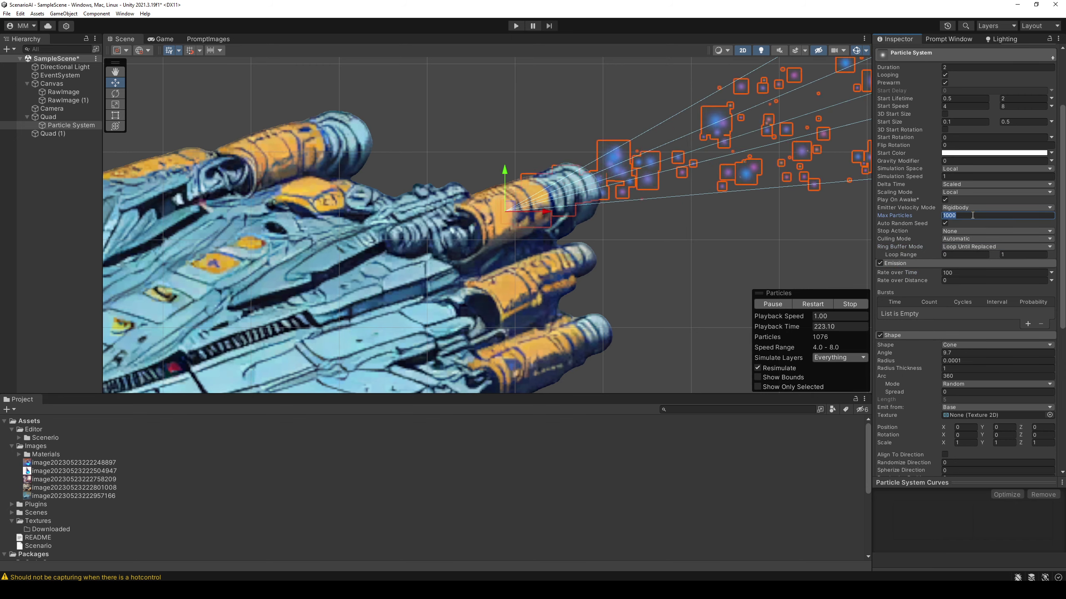
pyautogui.write('10000')
pyautogui.hotkey('ctrl', 's')
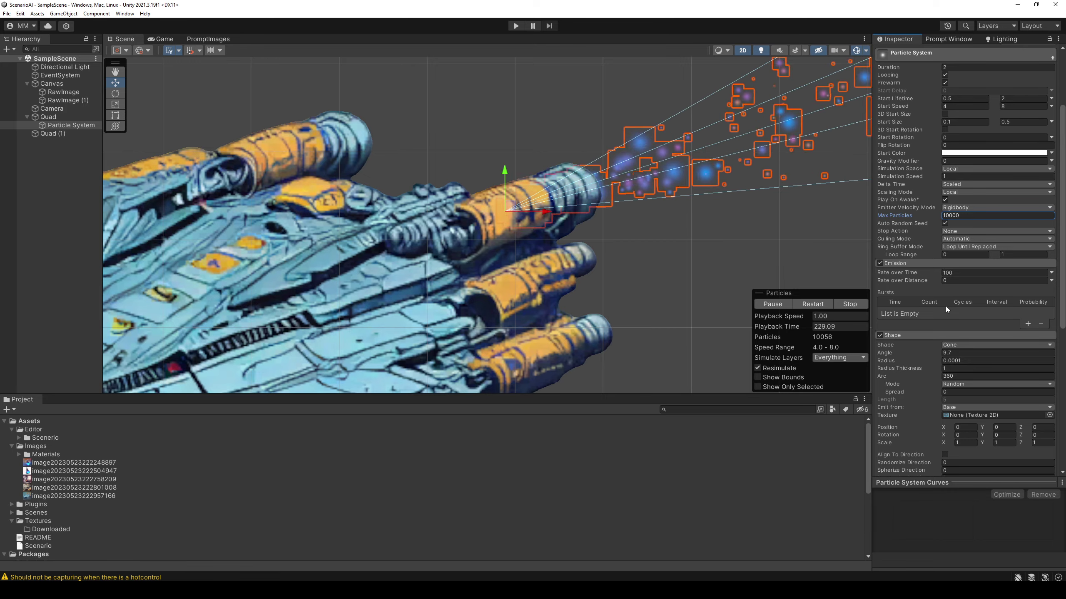
pyautogui.scroll(-5, 948, 309)
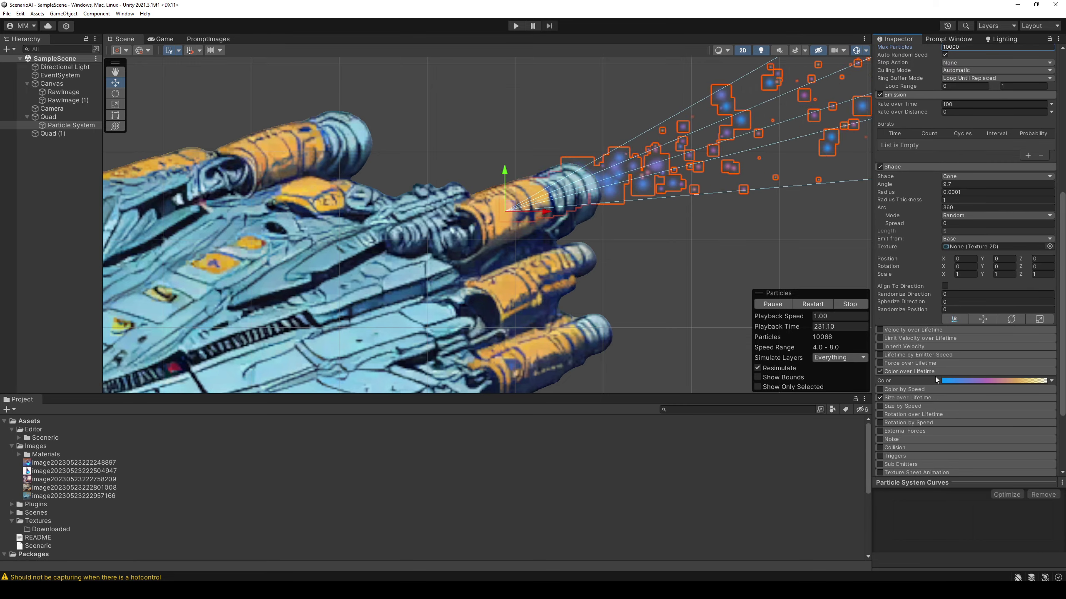
pyautogui.scroll(-3, 930, 402)
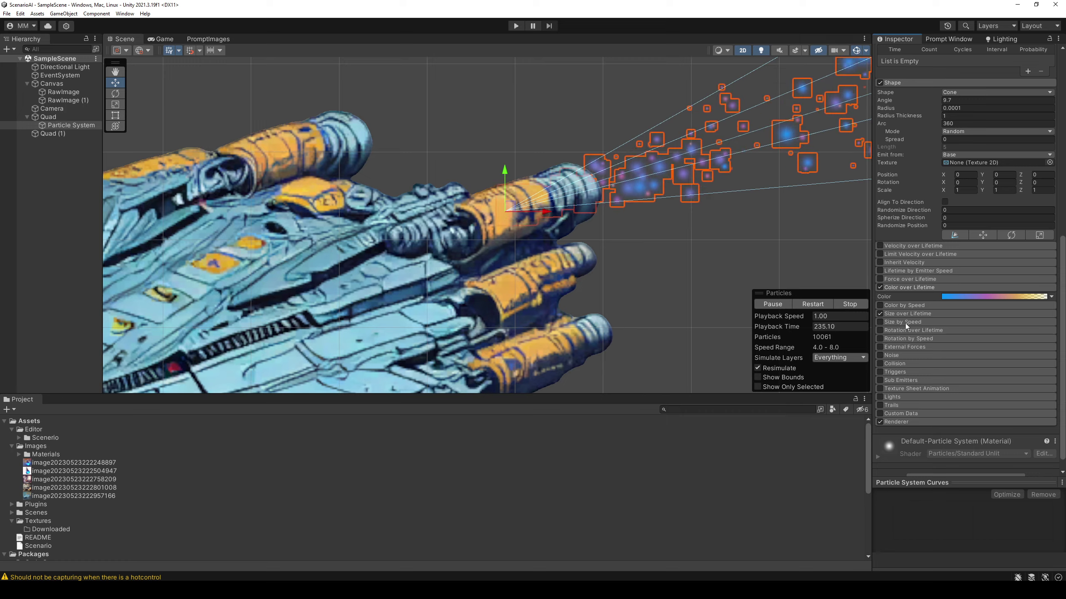
# Enable Limit Velocity over Lifetime with Speed 1 and Dampen 0.1
pyautogui.click(907, 287)
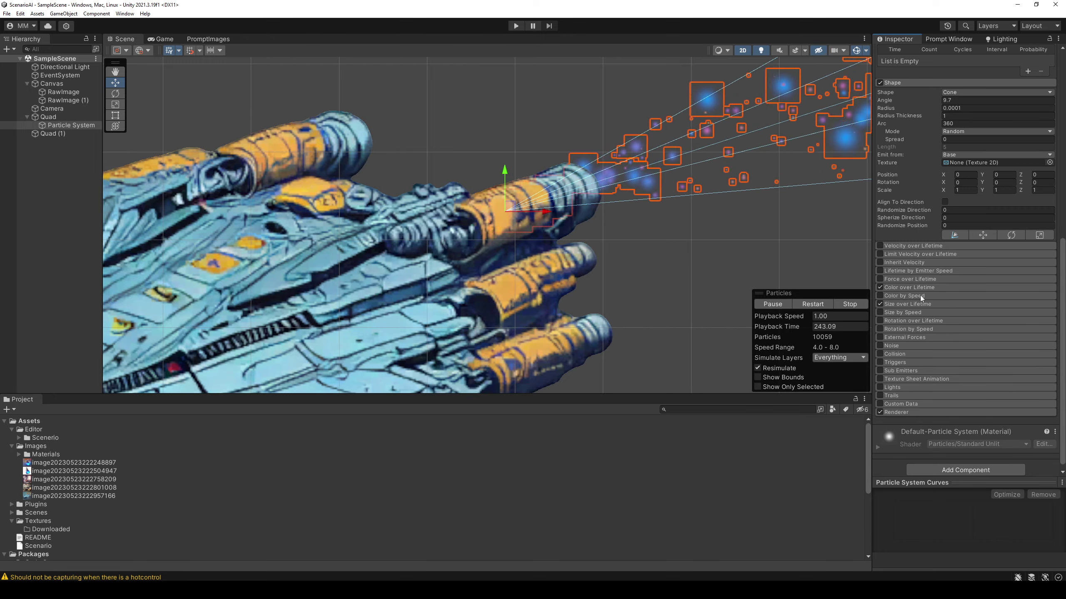
pyautogui.click(929, 255)
pyautogui.click(880, 254)
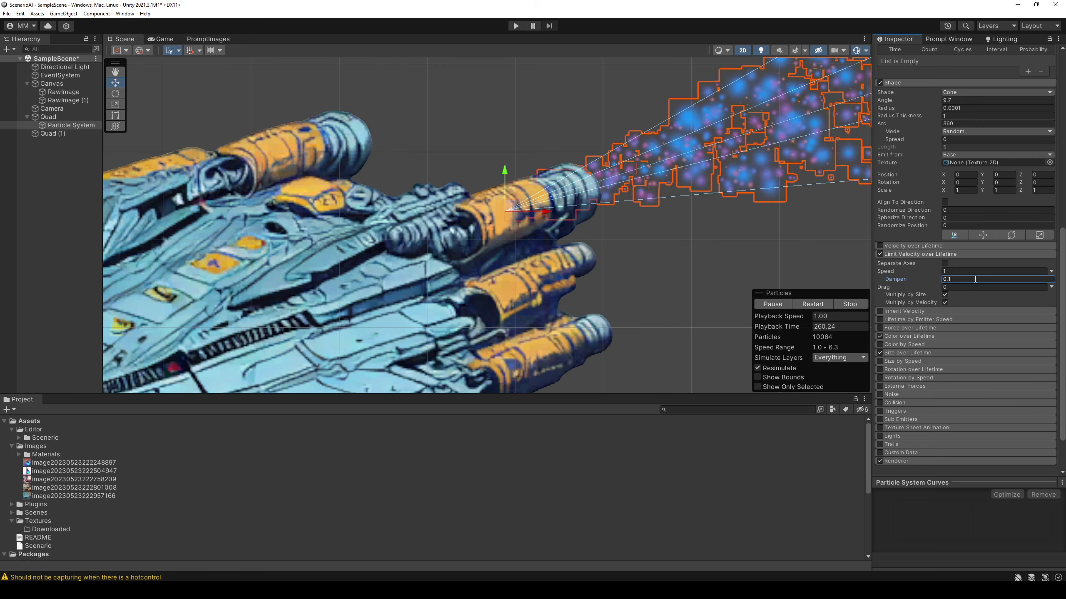
pyautogui.hotkey('shift', 'Tab')
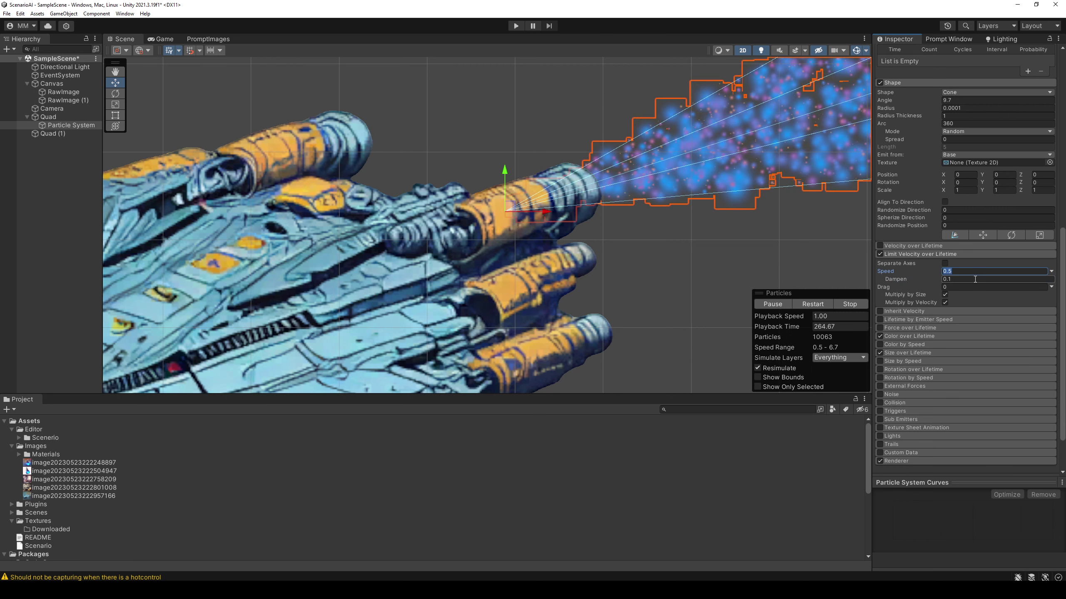
pyautogui.write('0')
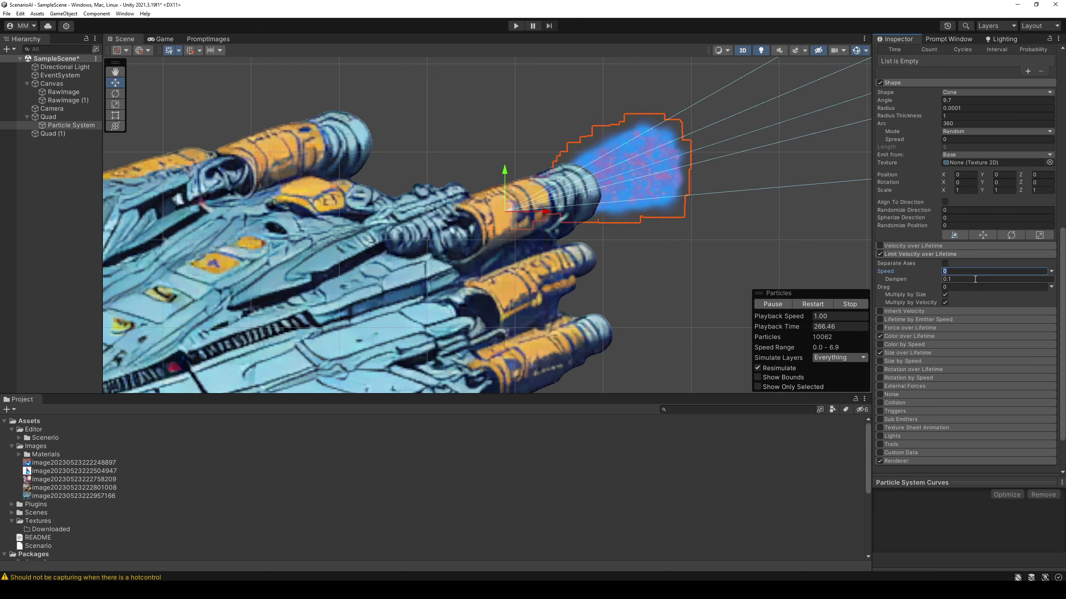
pyautogui.write('.1')
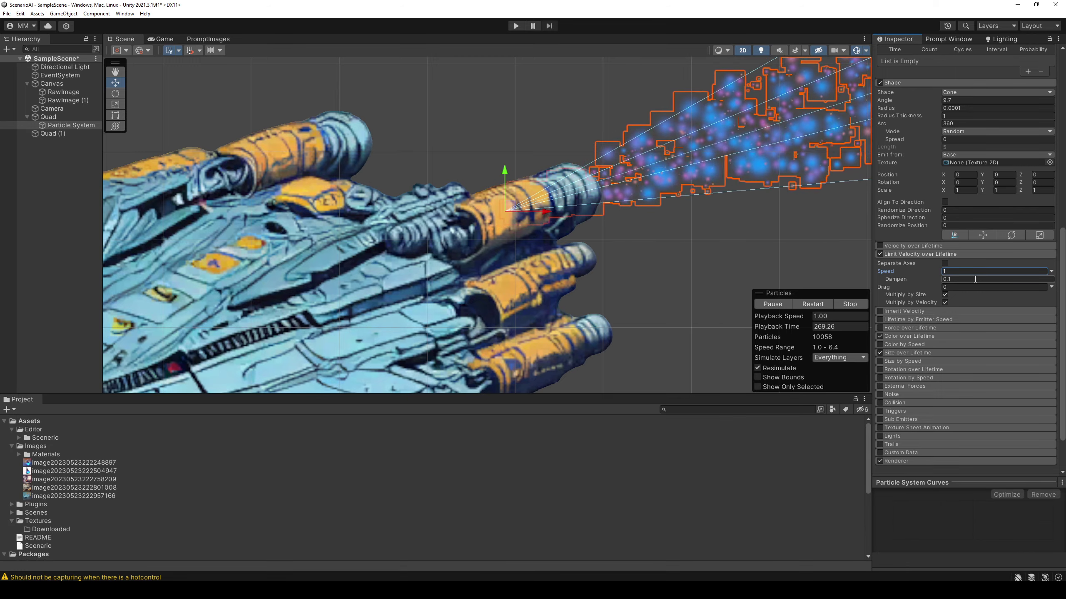
pyautogui.click(975, 280)
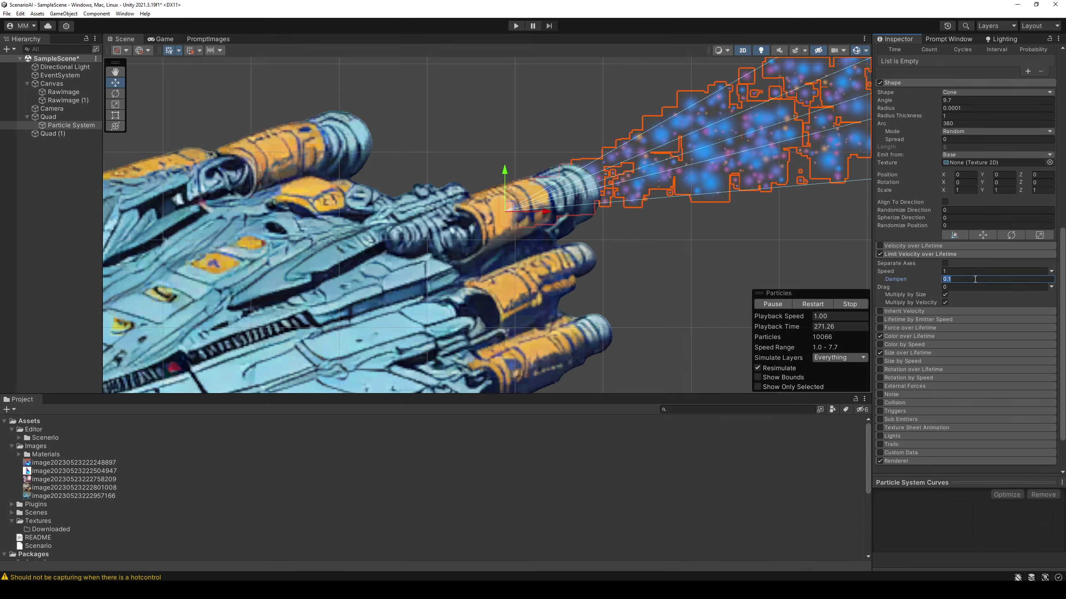
pyautogui.scroll(3, 974, 279)
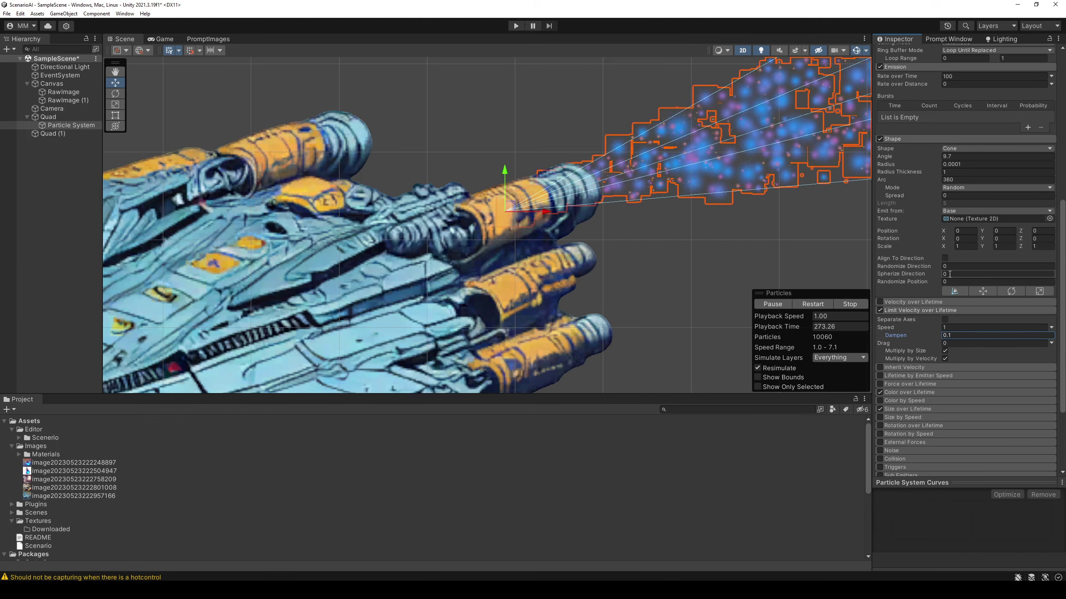
# Set the particles' start speed to range from 10 to 20
pyautogui.scroll(5, 944, 172)
pyautogui.scroll(10, 936, 220)
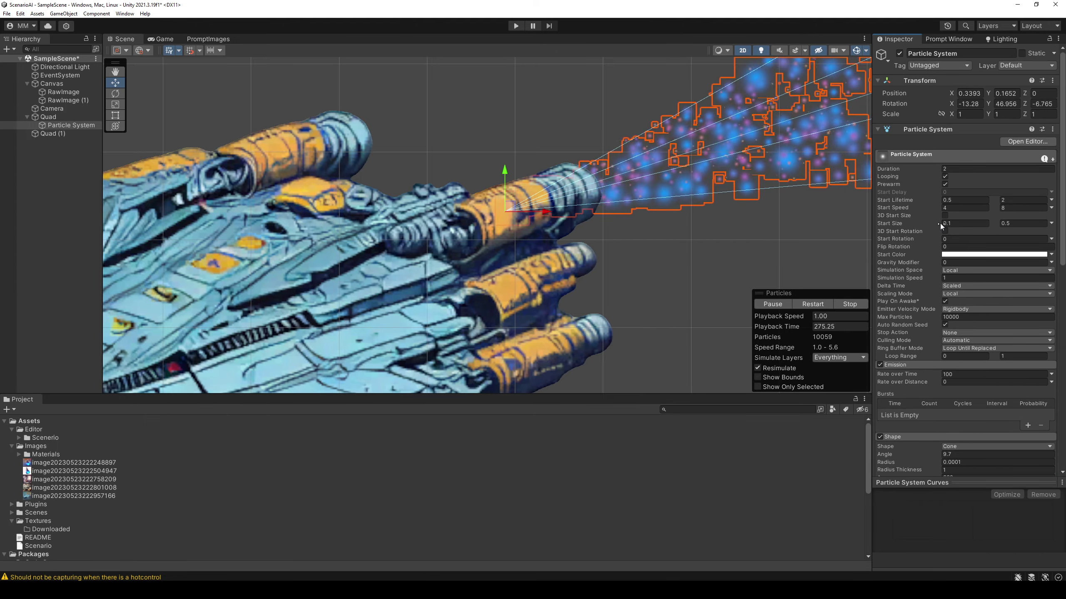
pyautogui.click(965, 207)
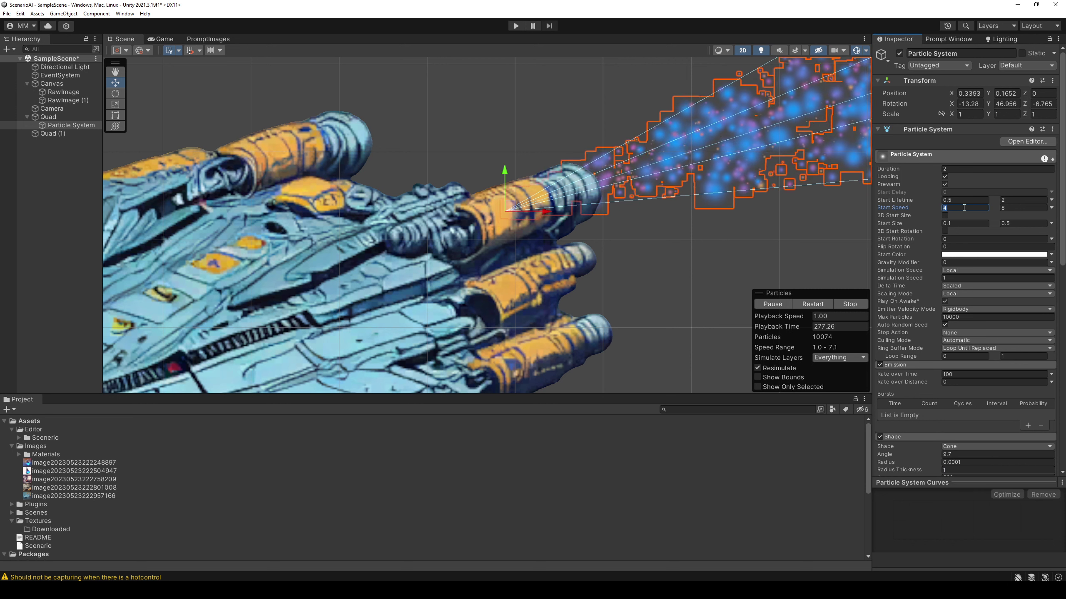
pyautogui.write('10')
pyautogui.press('Tab')
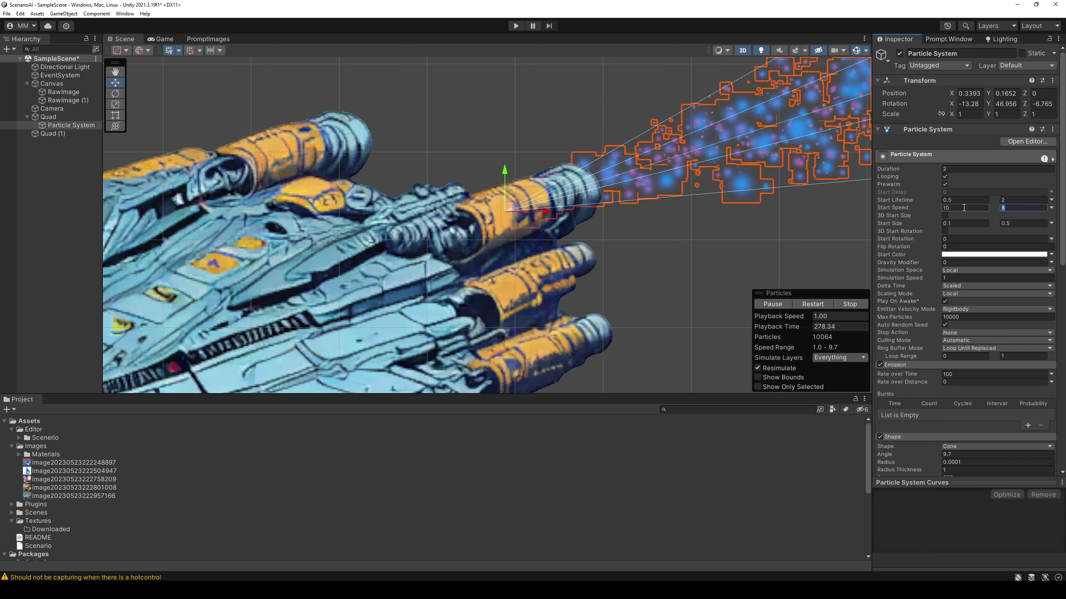
pyautogui.write('20')
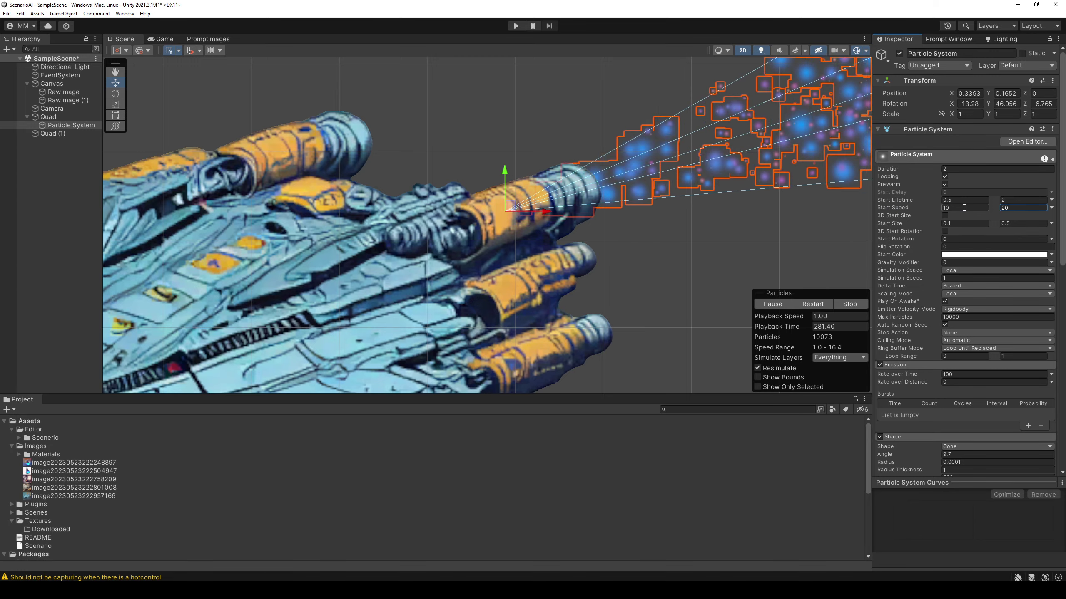
# Change the velocity limit to Dampen 0.25 and Speed 2, then save the scene
pyautogui.scroll(-3, 965, 264)
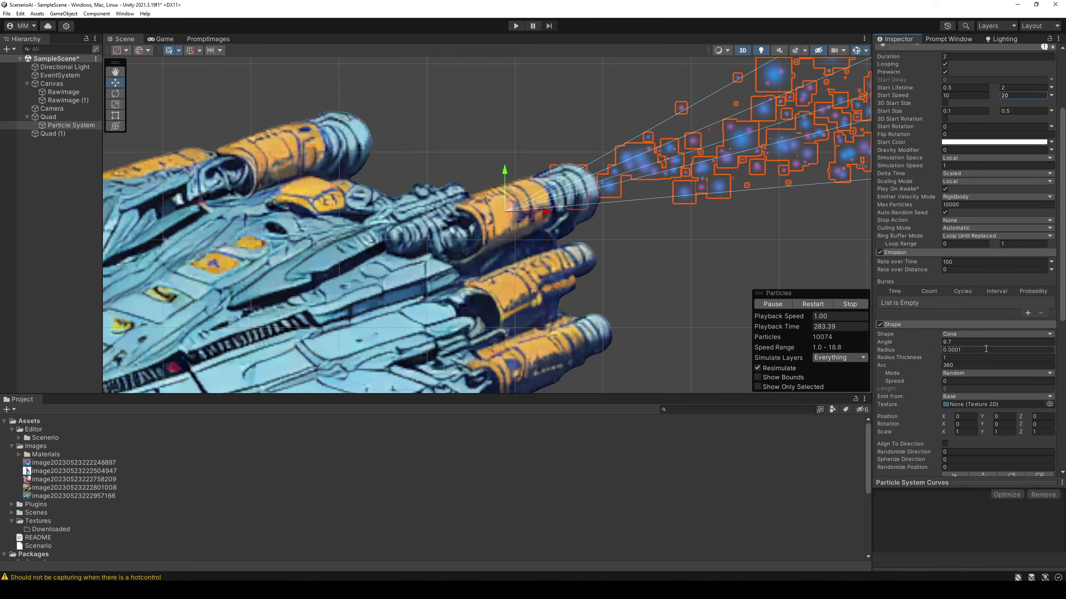
pyautogui.scroll(-3, 967, 350)
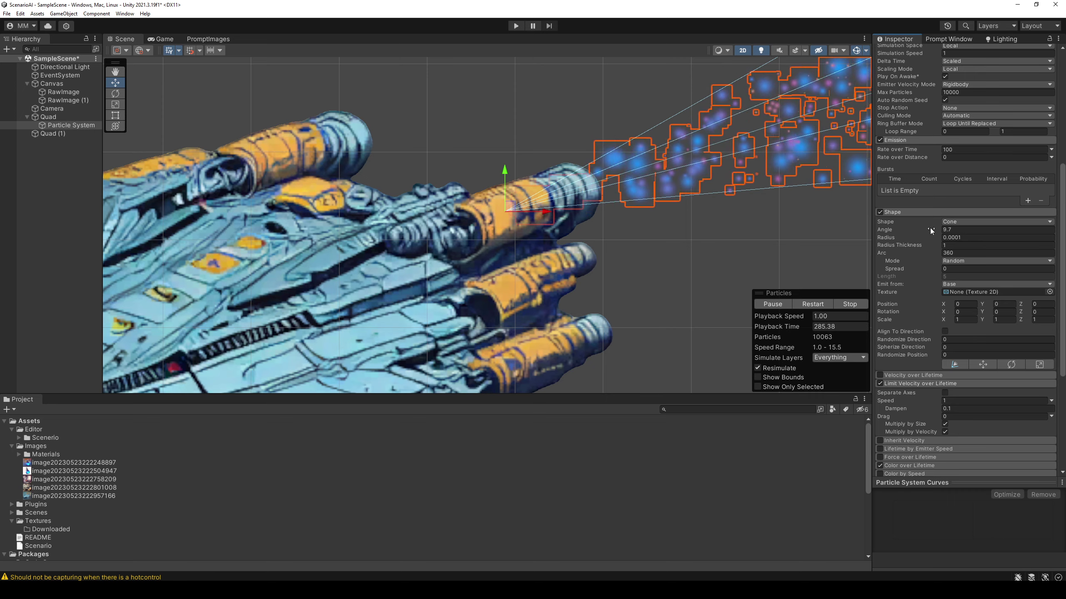
pyautogui.click(906, 212)
pyautogui.click(976, 253)
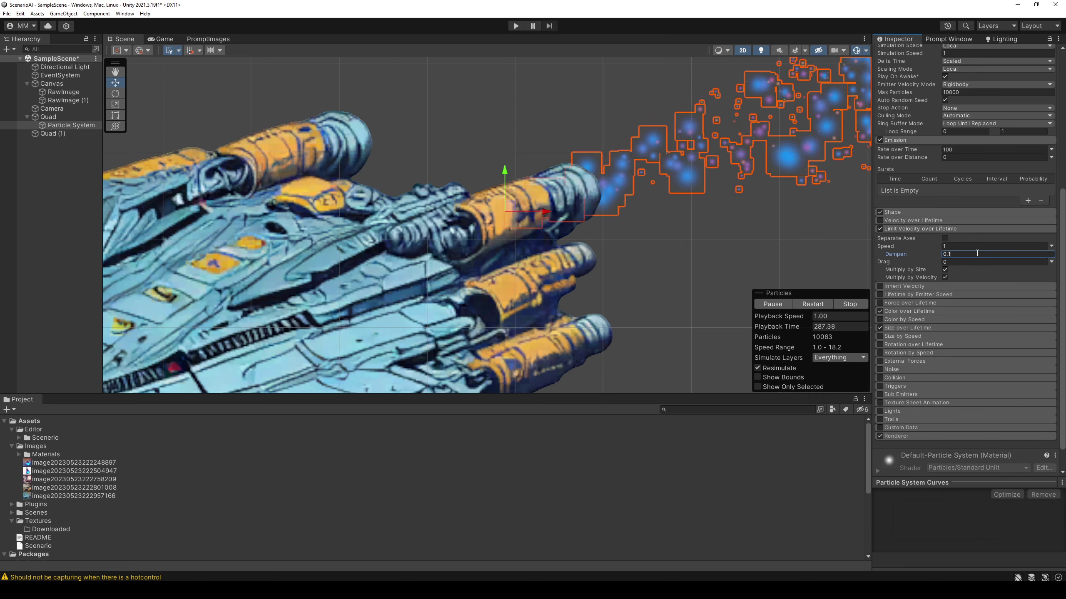
pyautogui.press('BackSpace')
pyautogui.write('5')
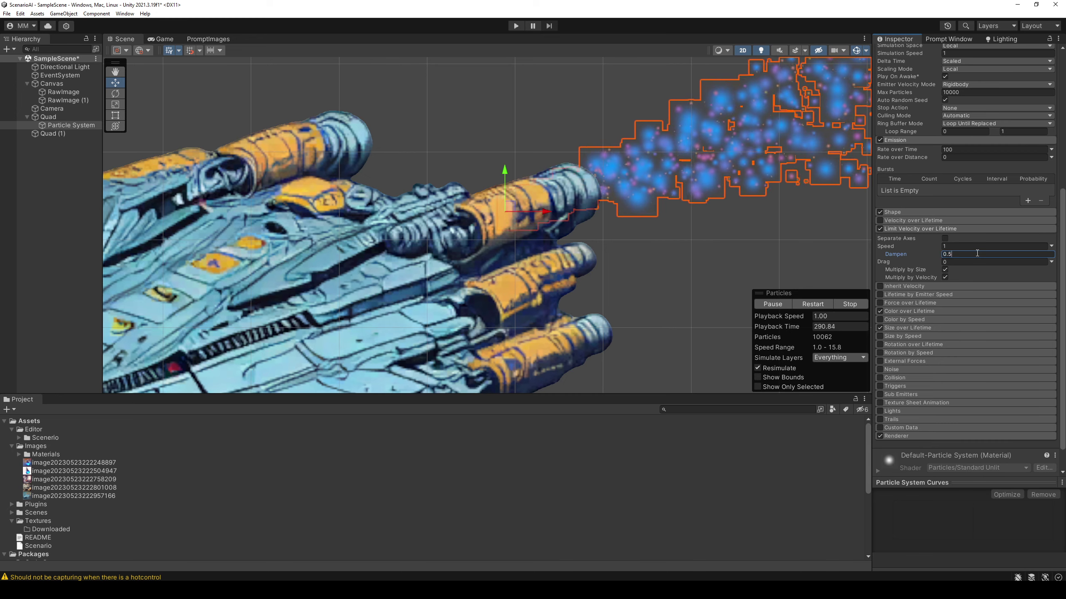
pyautogui.press('BackSpace')
pyautogui.write('25')
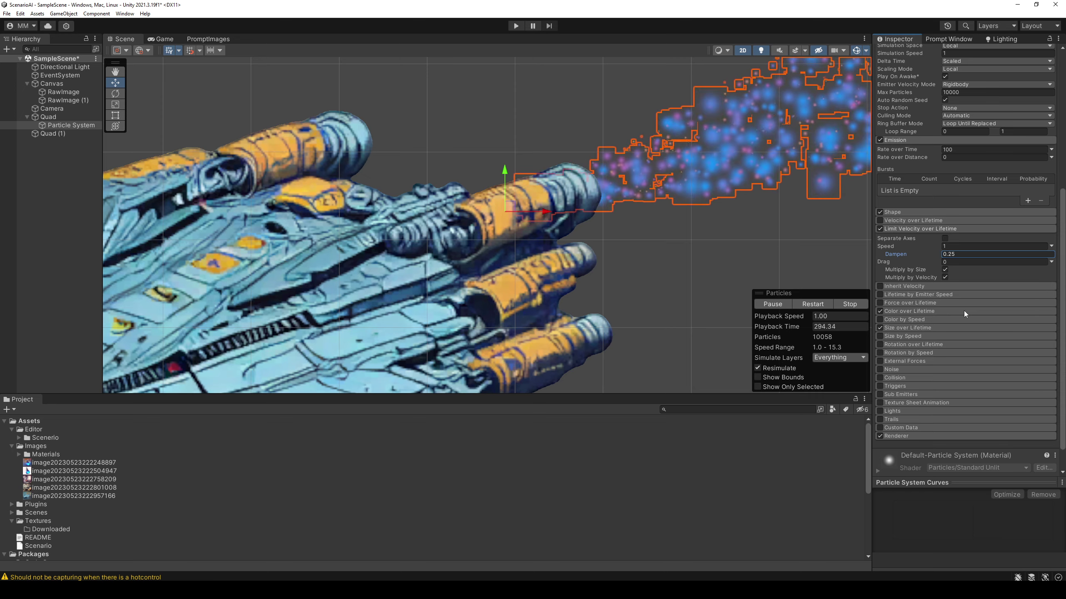
pyautogui.click(964, 247)
pyautogui.write('2')
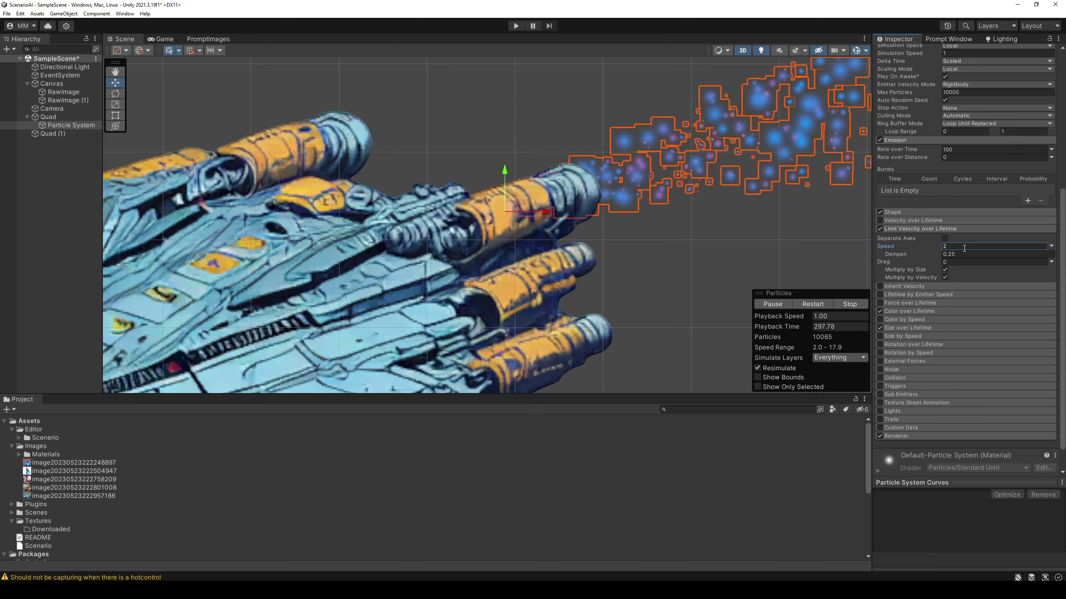
pyautogui.hotkey('ctrl', 's')
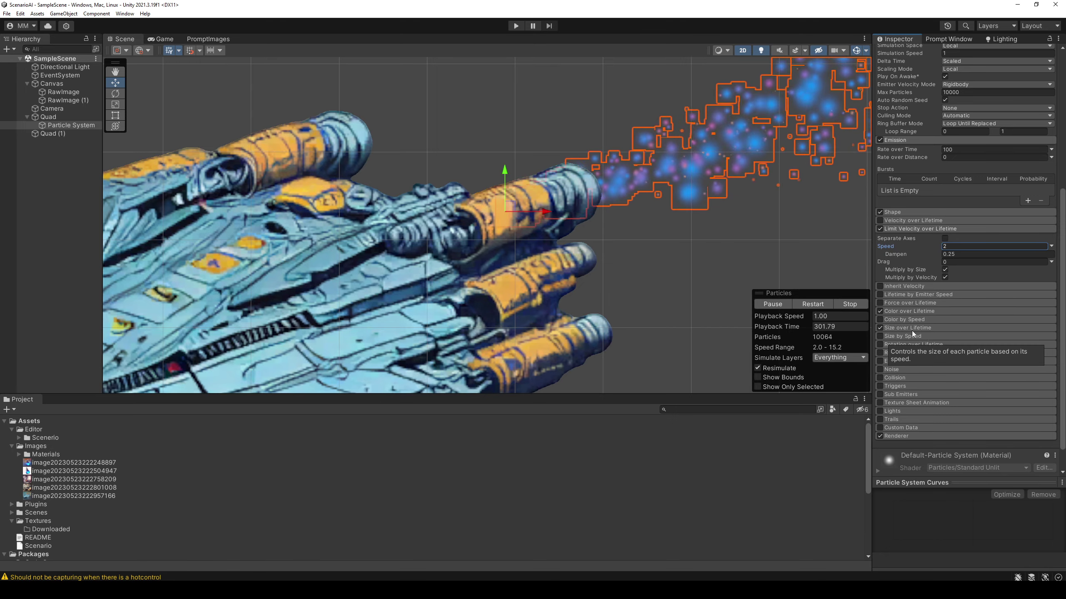
# Set the particle system's Ring Buffer Mode to Disabled
pyautogui.scroll(5, 955, 147)
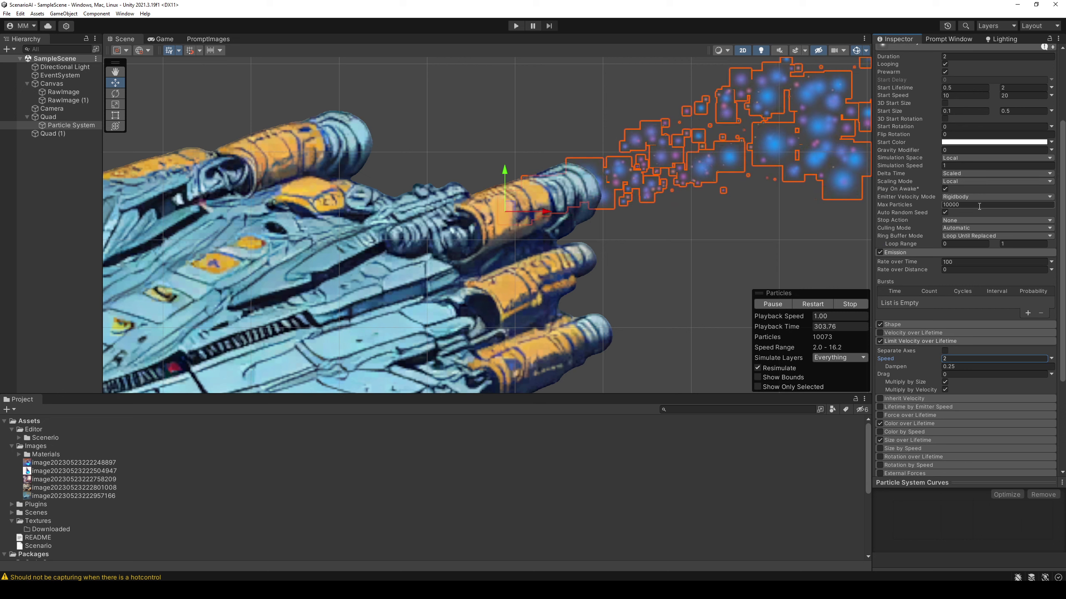
pyautogui.click(982, 236)
pyautogui.click(981, 243)
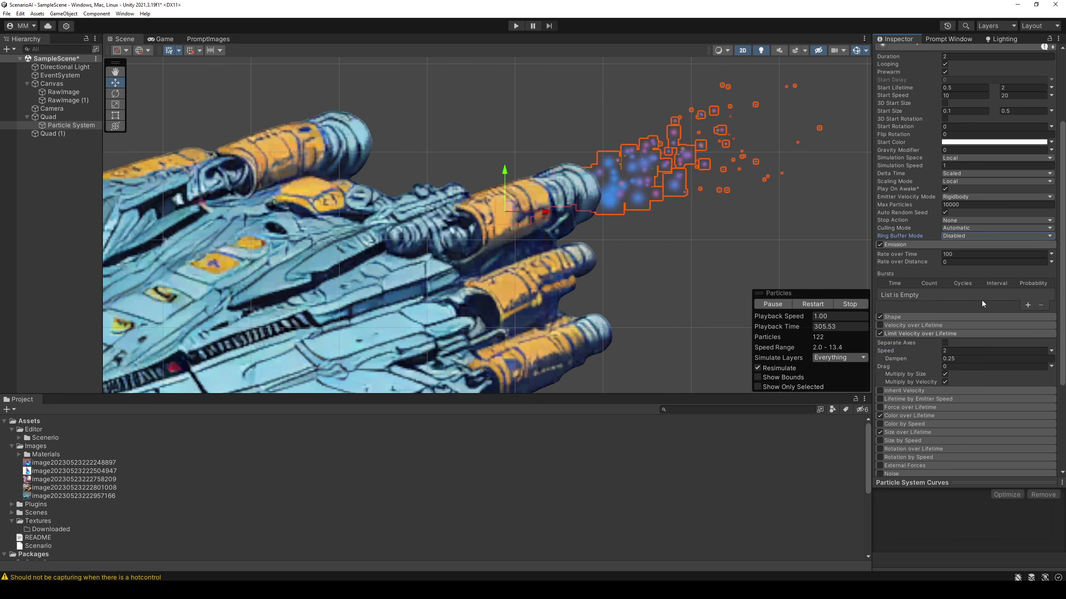
pyautogui.scroll(-5, 986, 304)
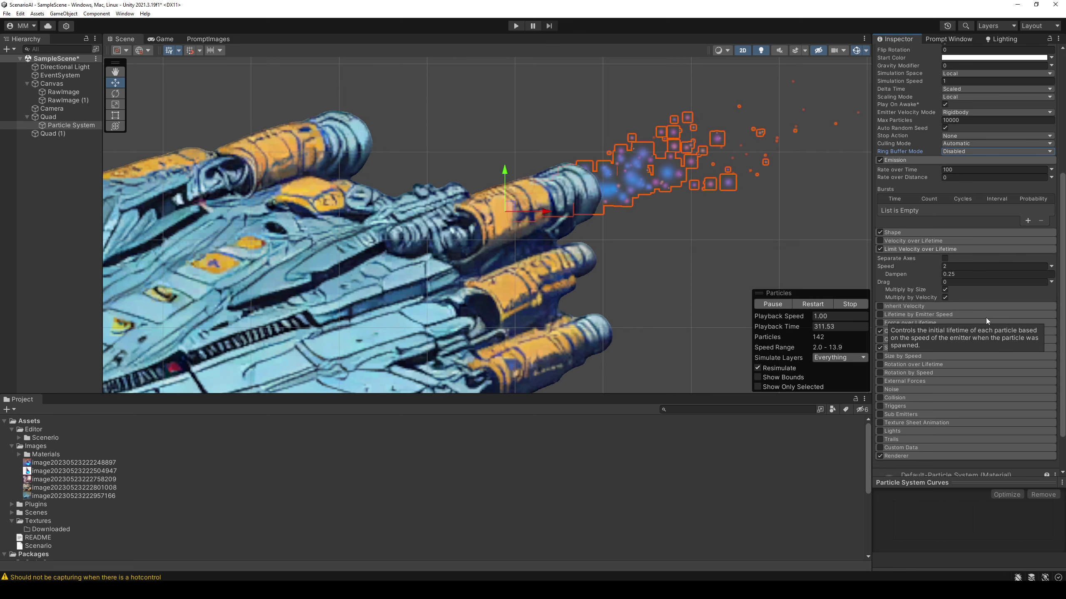
pyautogui.scroll(-3, 979, 330)
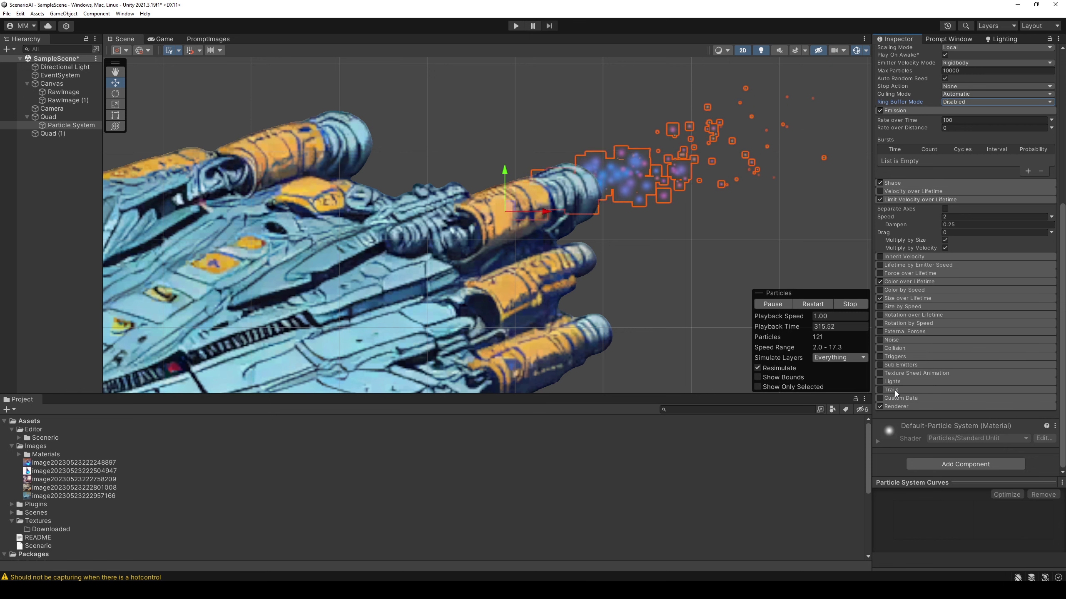
# Try Stretched Billboard rendering with a speed scale, then revert Render Mode to Billboard
pyautogui.click(906, 405)
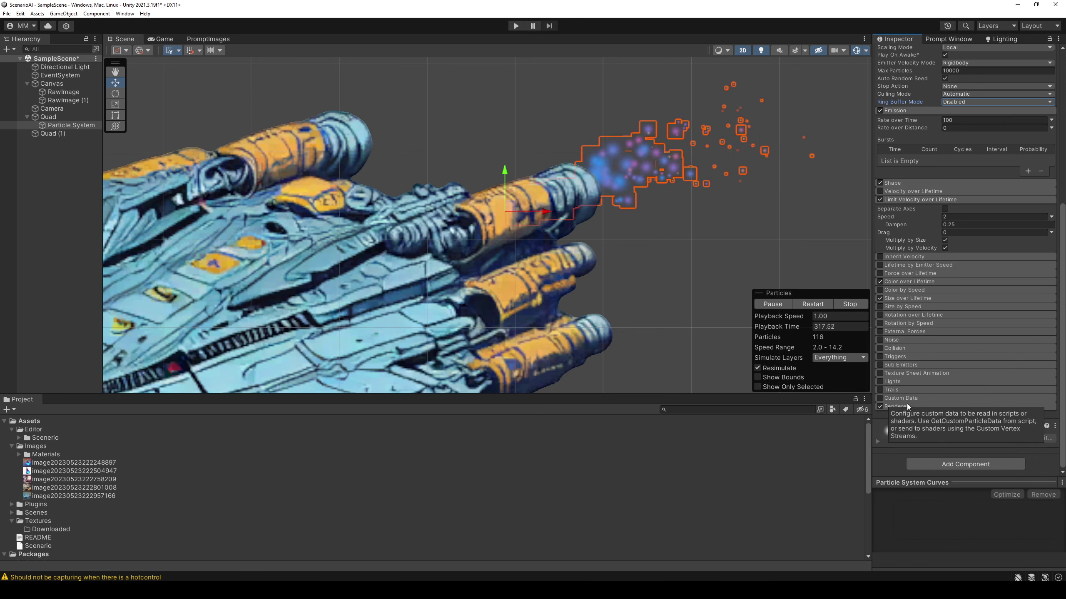
pyautogui.scroll(-10, 928, 406)
pyautogui.click(982, 248)
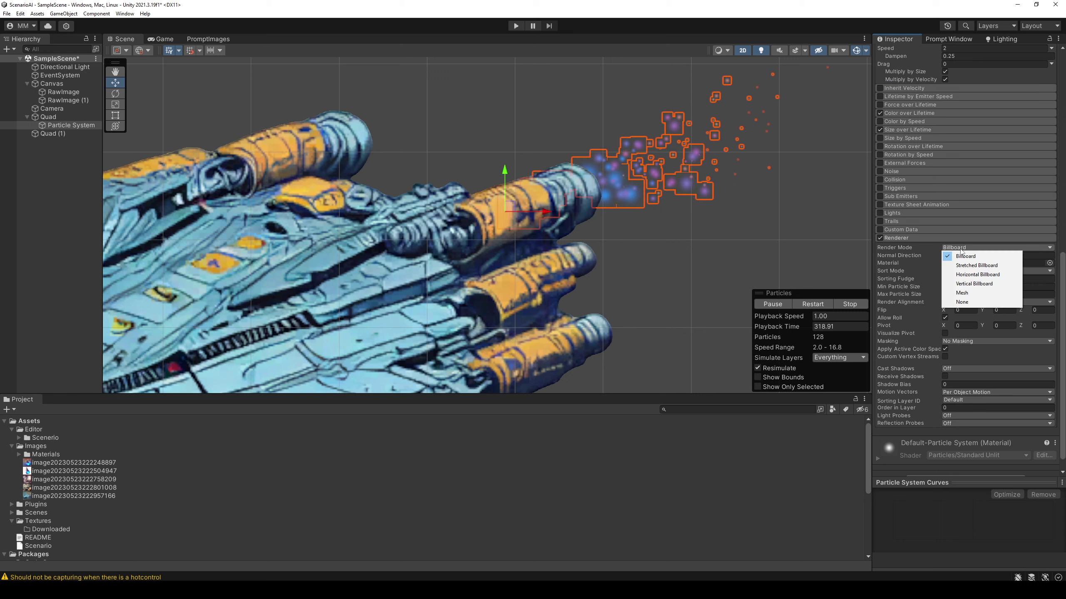
pyautogui.click(981, 266)
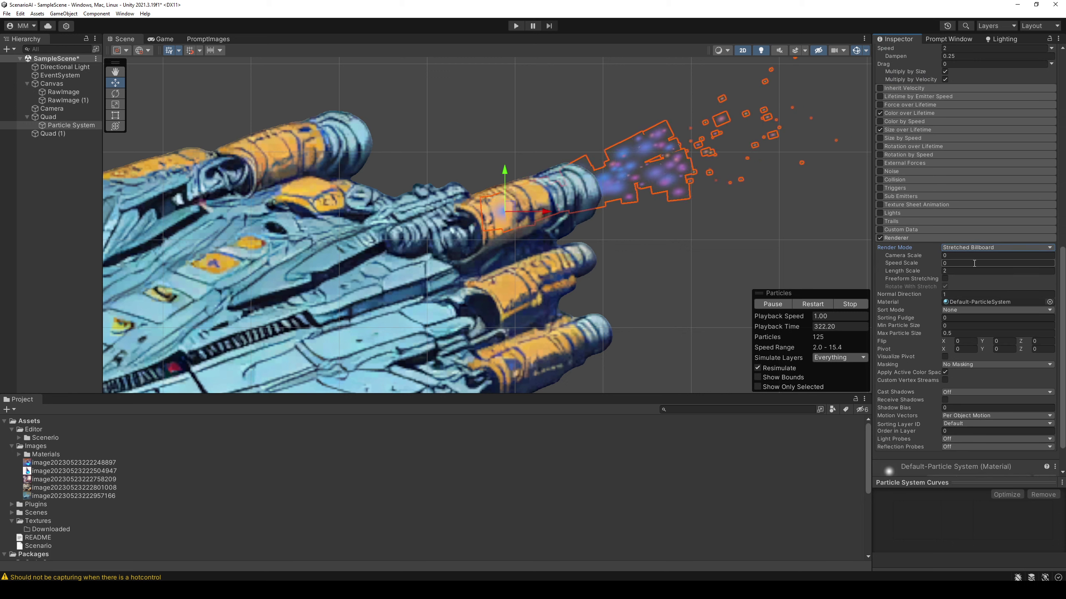
pyautogui.write('1')
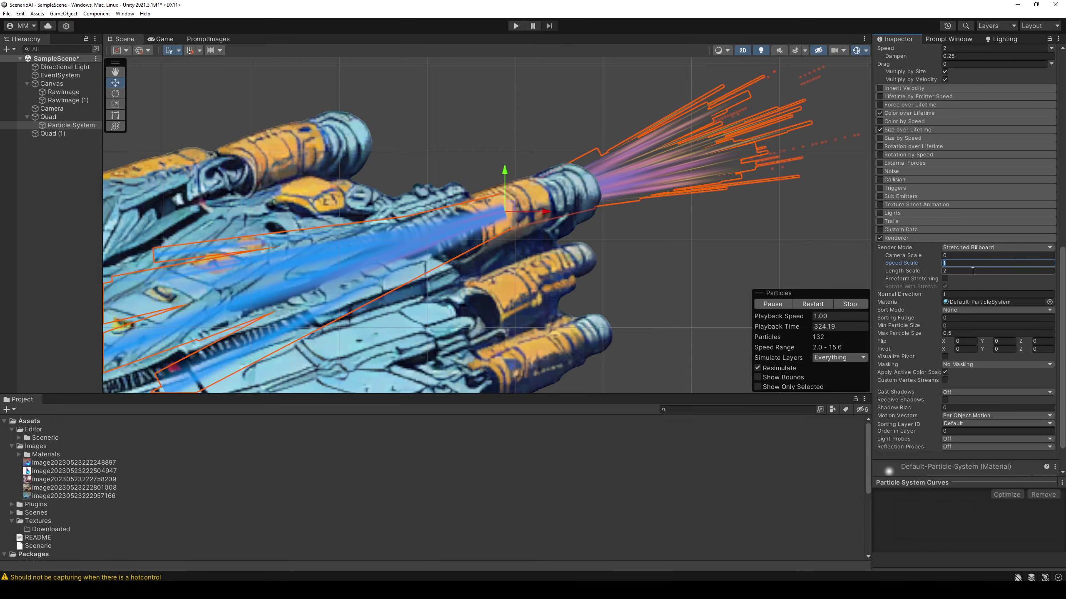
pyautogui.write('0.1')
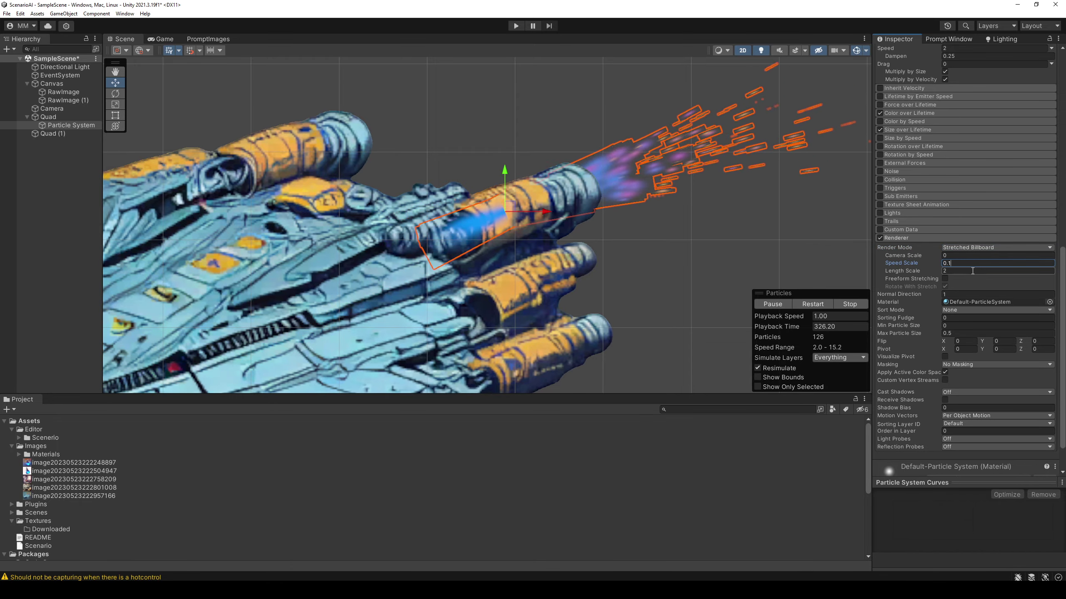
pyautogui.press('BackSpace')
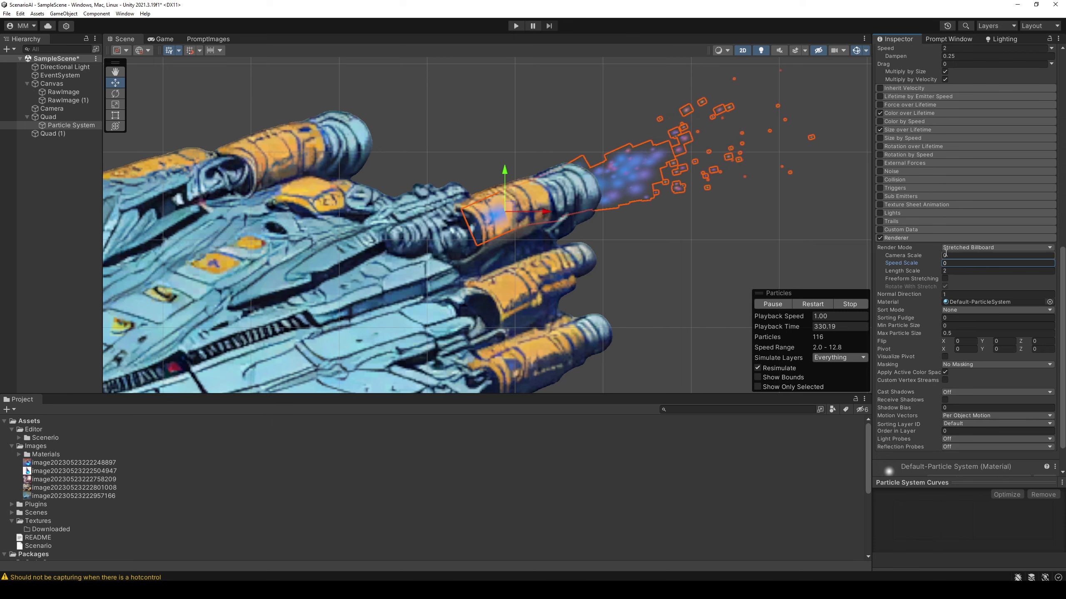
pyautogui.click(965, 247)
pyautogui.click(947, 254)
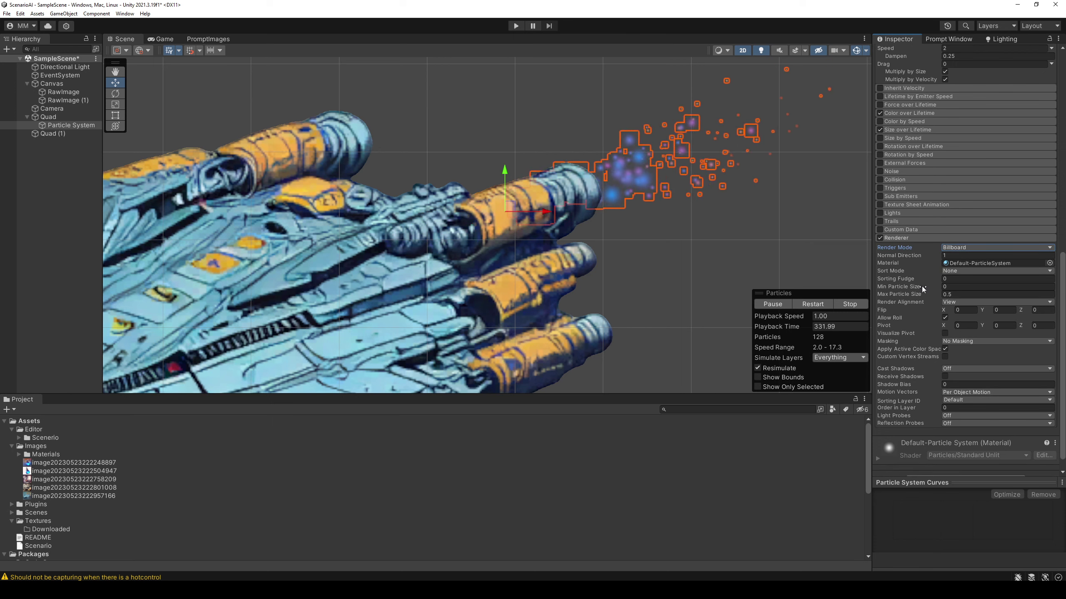
# Try the Trails module, turn it back off, and save the scene
pyautogui.click(881, 222)
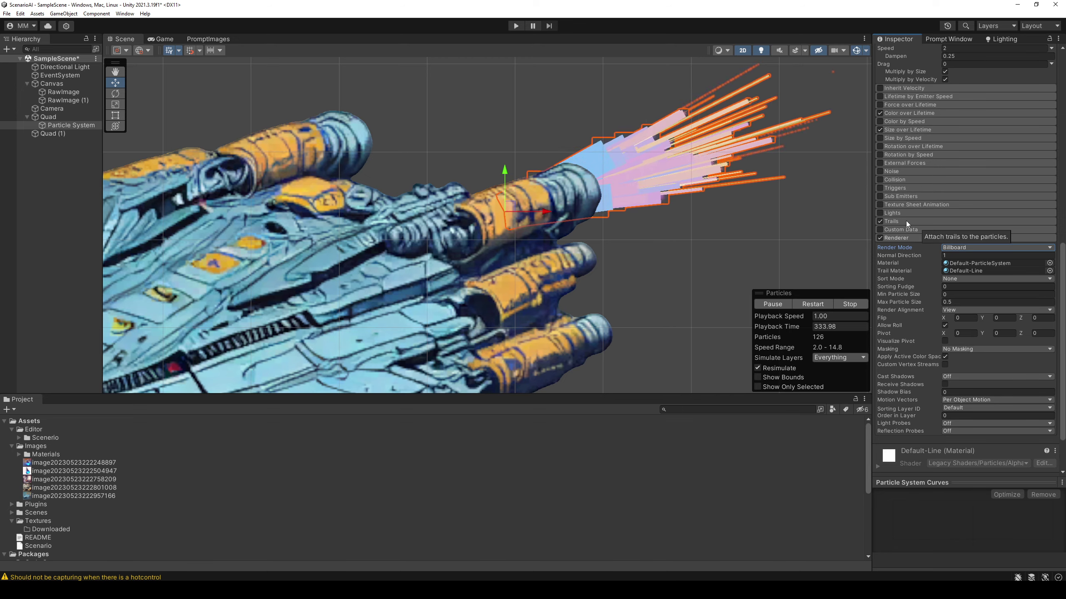
pyautogui.click(906, 221)
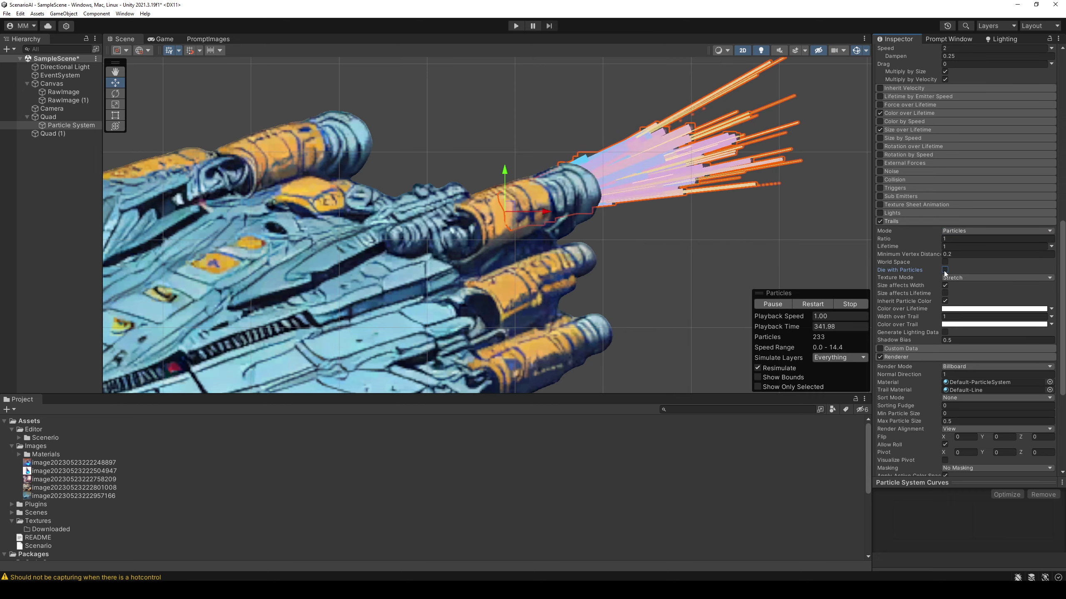
pyautogui.click(881, 222)
pyautogui.click(921, 222)
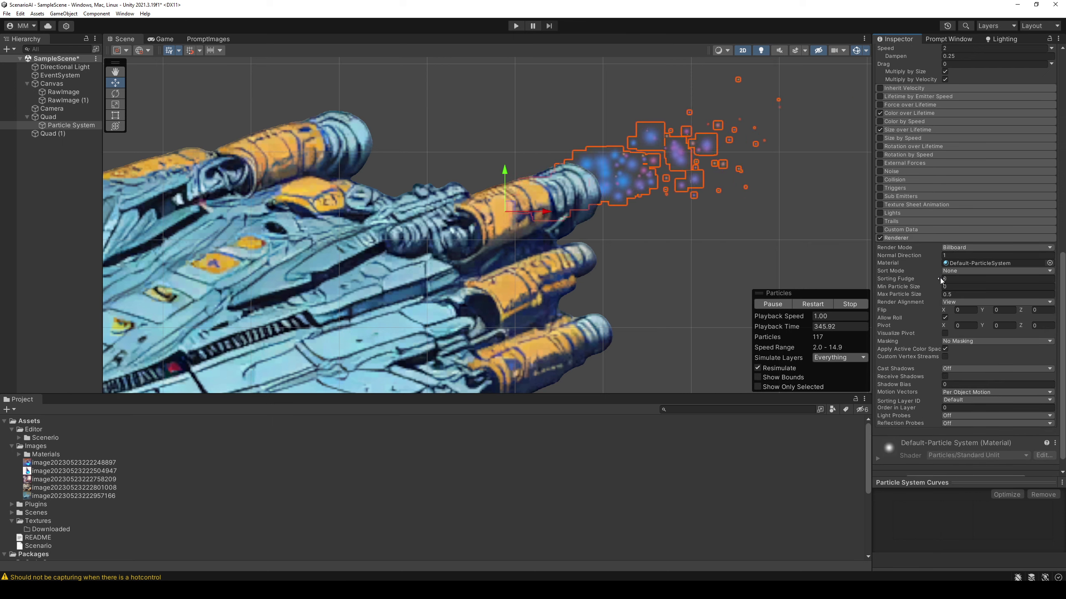
pyautogui.hotkey('ctrl', 's')
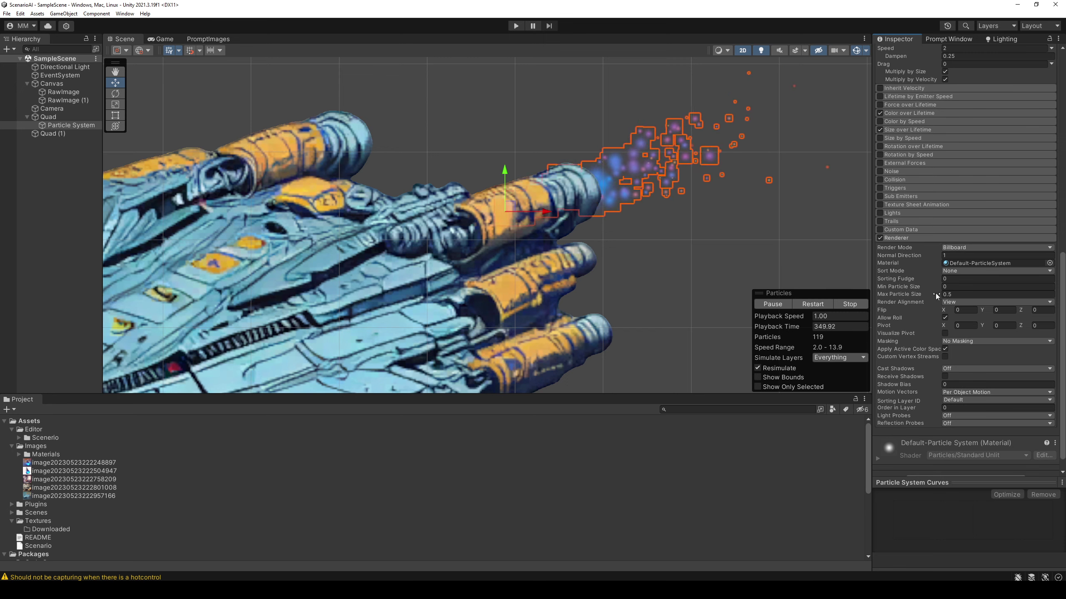
pyautogui.scroll(-1, 923, 269)
pyautogui.click(908, 223)
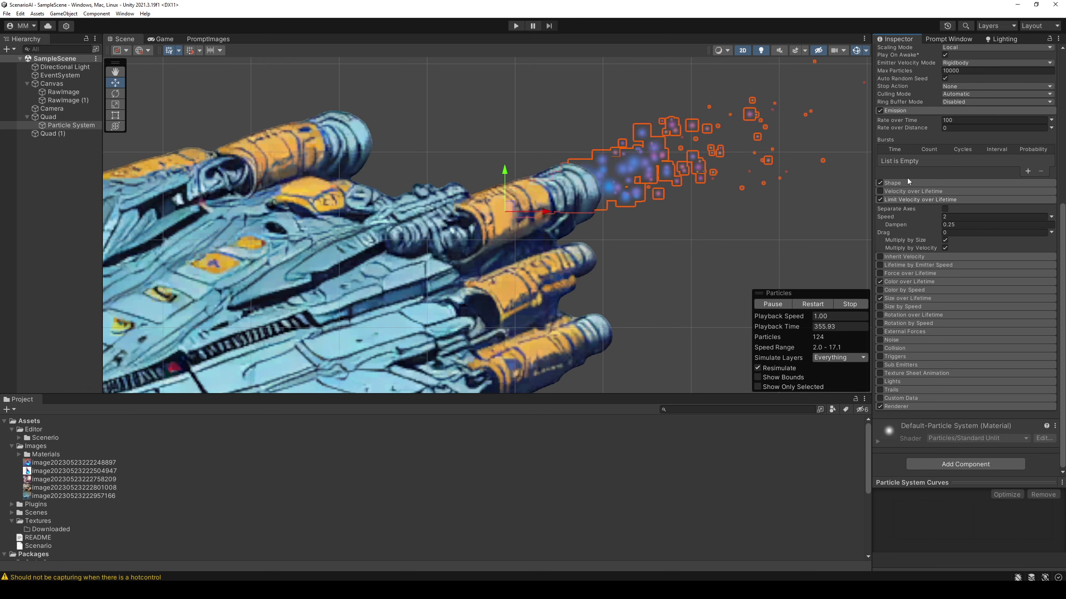
pyautogui.click(122, 14)
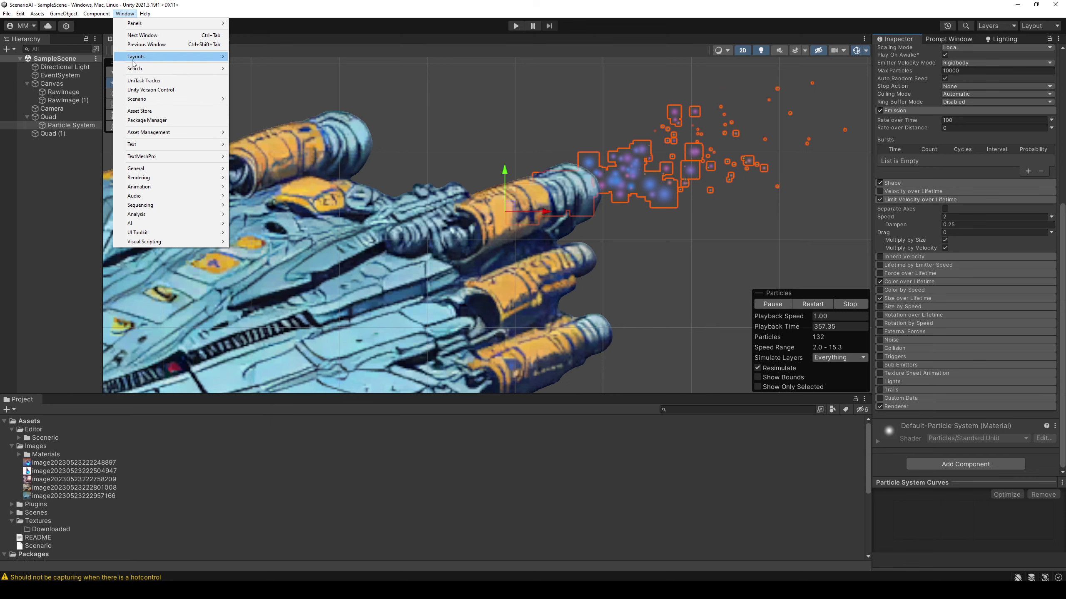
# In Package Manager, list Unity Registry packages and select Post Processing 3.2.2 to install
pyautogui.click(147, 120)
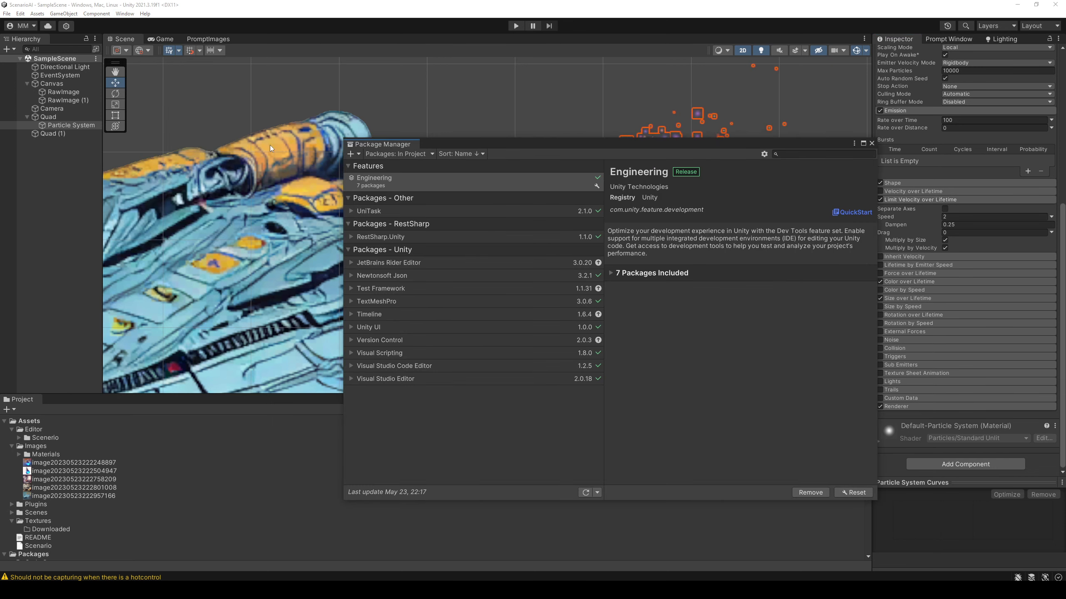
pyautogui.click(403, 153)
pyautogui.click(405, 176)
pyautogui.write('post')
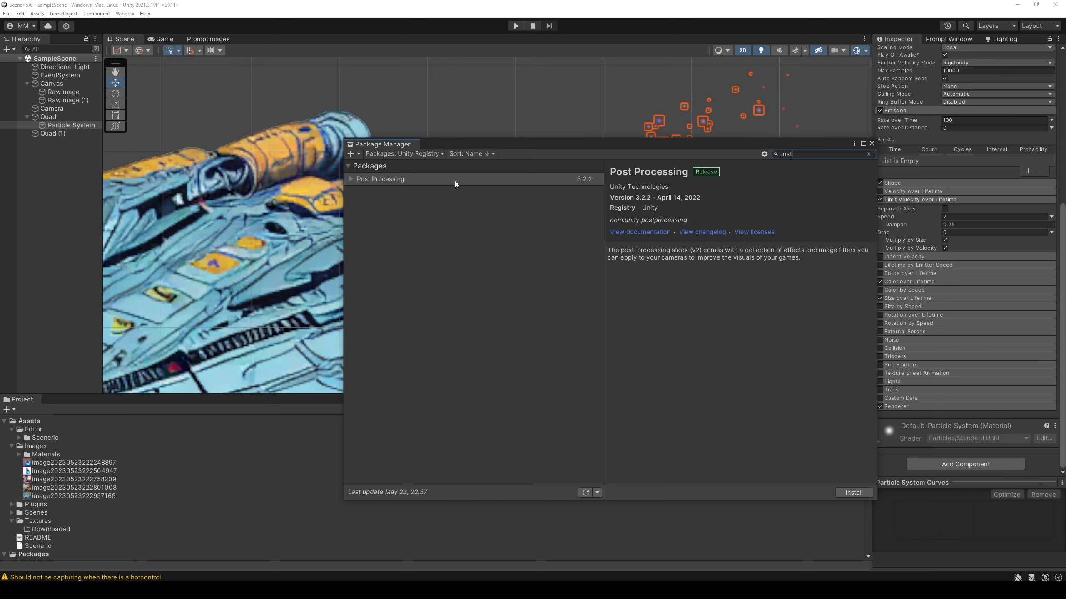
pyautogui.click(428, 180)
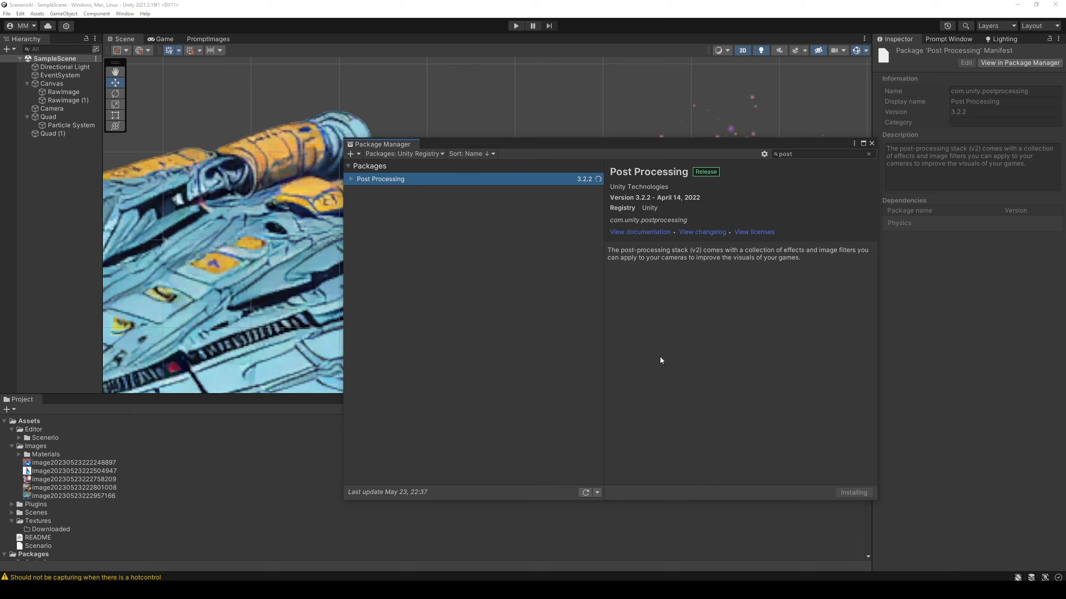
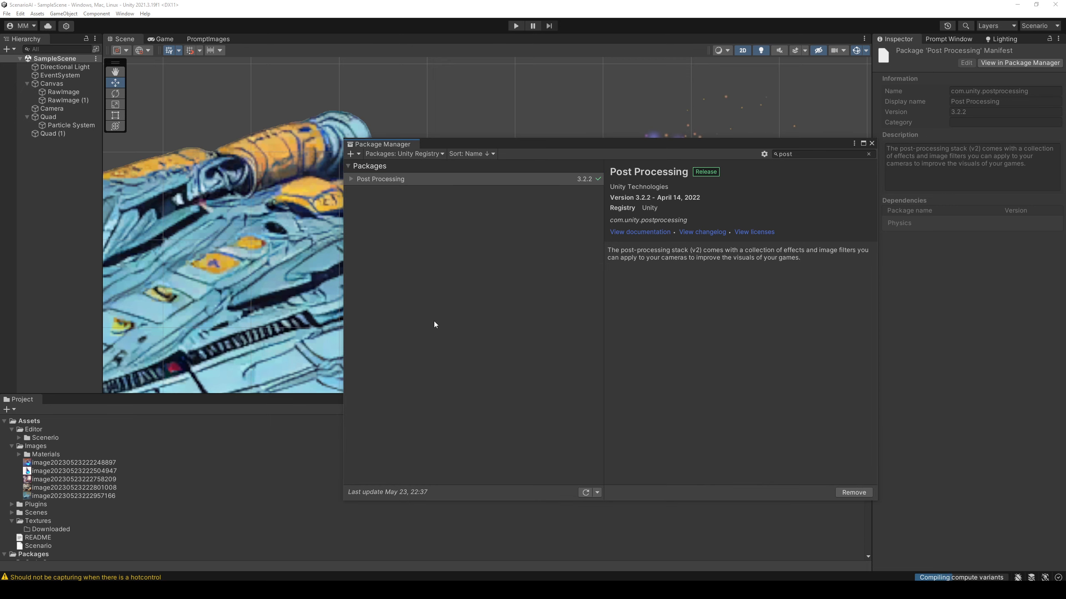
# Close the Package Manager window
pyautogui.click(871, 144)
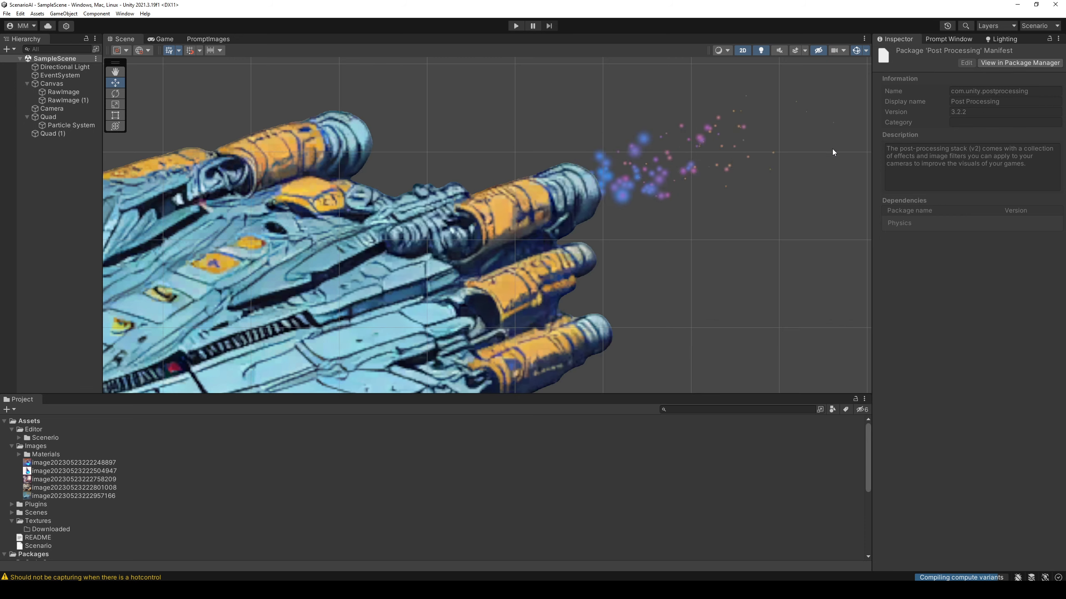
pyautogui.rightClick(57, 152)
pyautogui.click(27, 83)
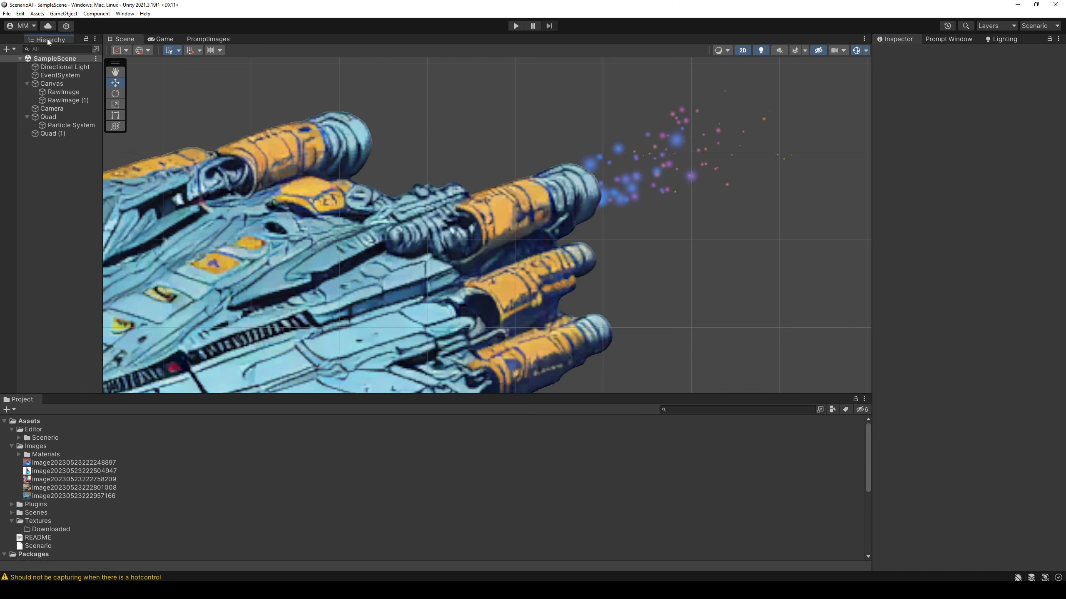
# Dock Hierarchy and Project stacked in a right-hand column and resize the splitters for a wider scene view
pyautogui.moveTo(46, 38); pyautogui.dragTo(865, 103)
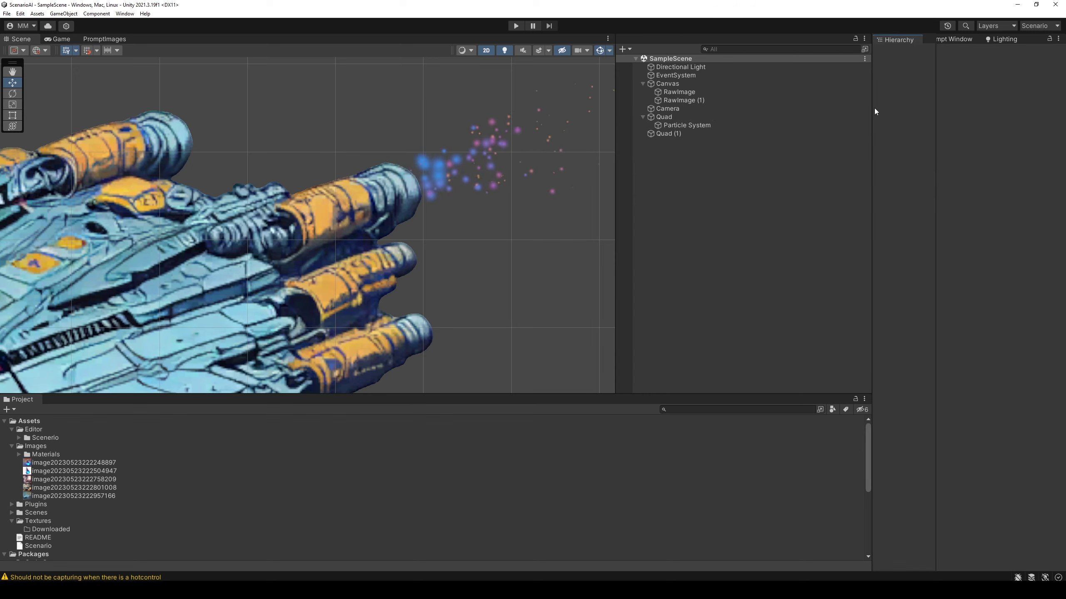
pyautogui.moveTo(631, 45); pyautogui.dragTo(882, 119)
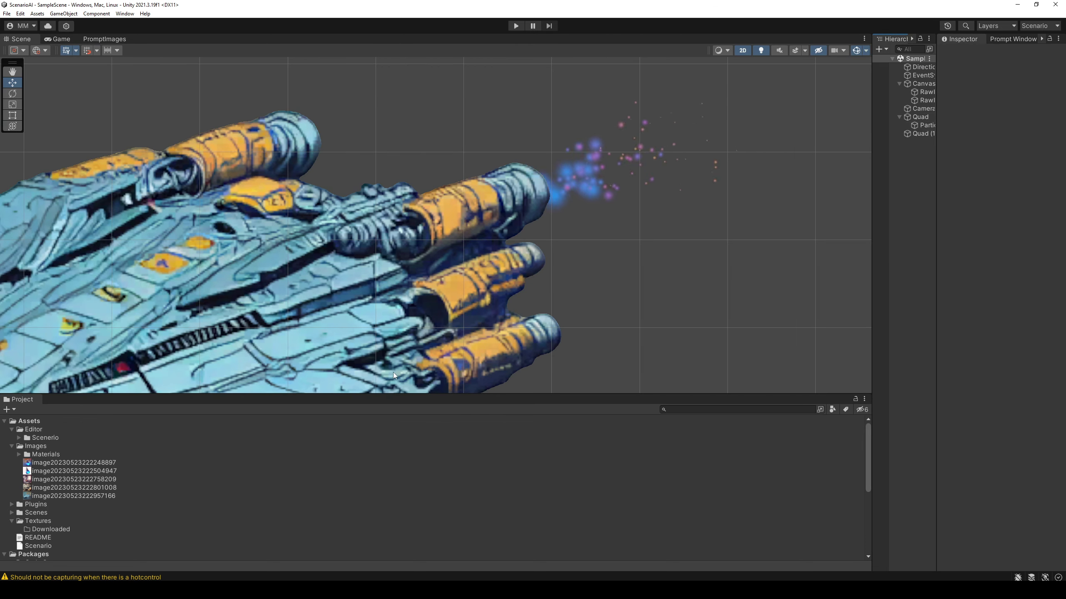
pyautogui.moveTo(21, 399); pyautogui.dragTo(892, 447)
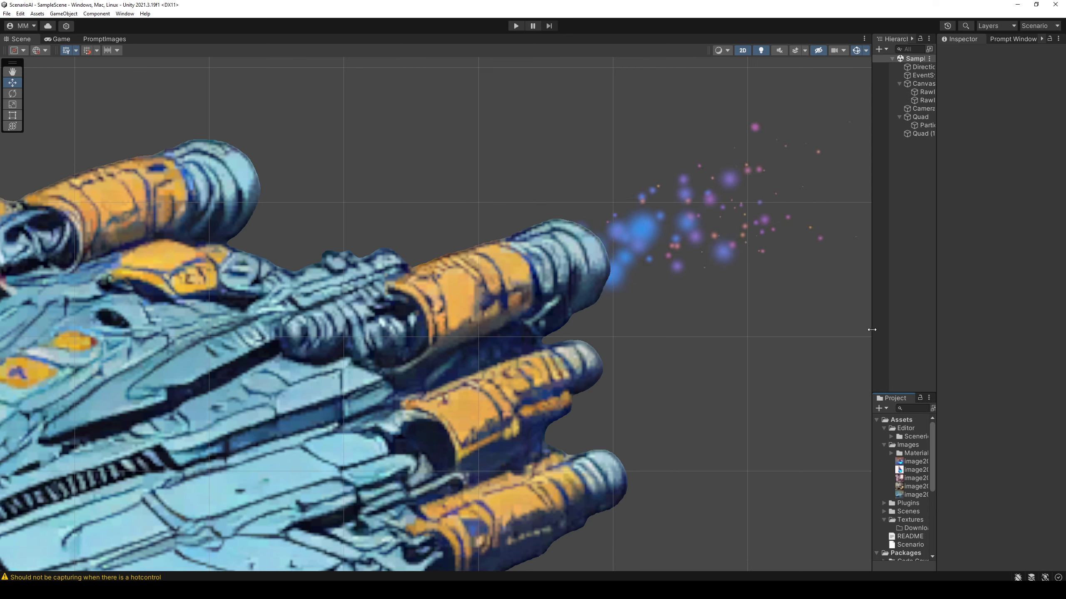
pyautogui.moveTo(872, 321); pyautogui.dragTo(763, 321)
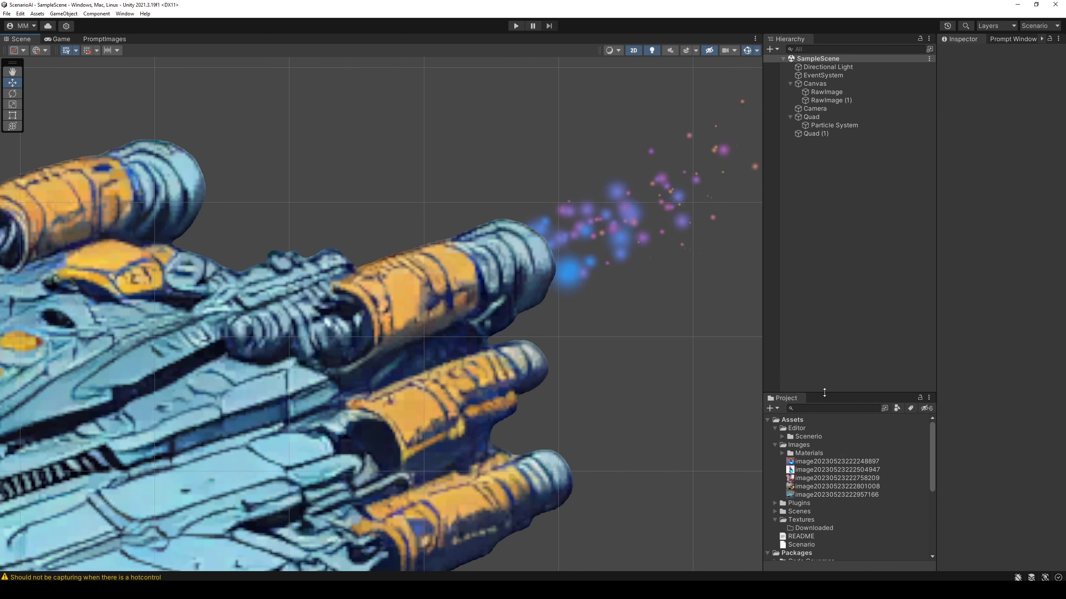
pyautogui.moveTo(840, 393); pyautogui.dragTo(840, 257)
# Create an empty object with a global Post-process Volume on TransparentFX and a new profile
pyautogui.rightClick(809, 165)
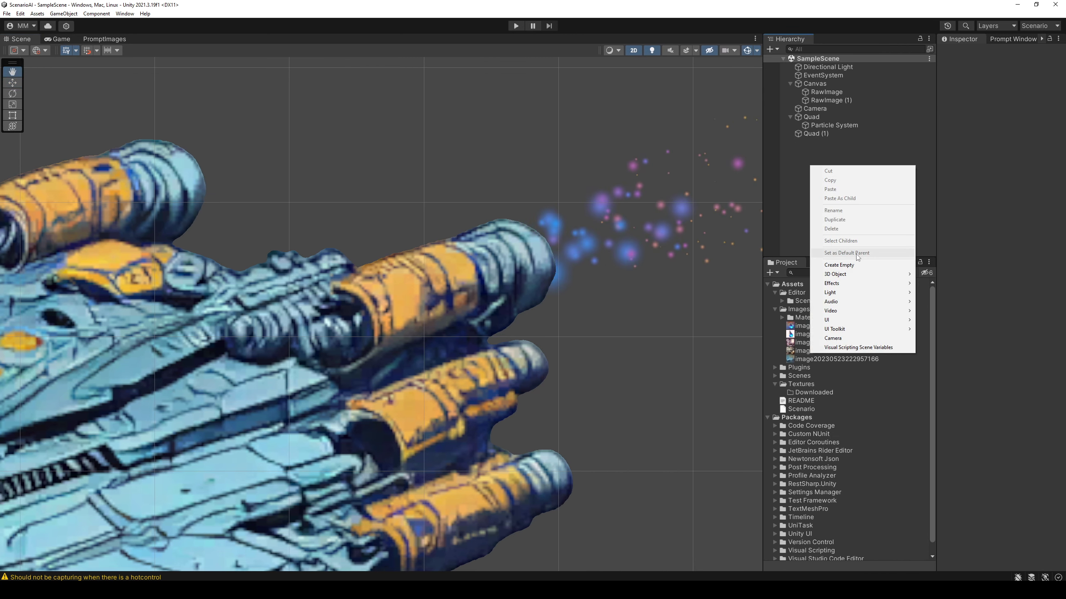
pyautogui.click(856, 254)
pyautogui.click(1020, 133)
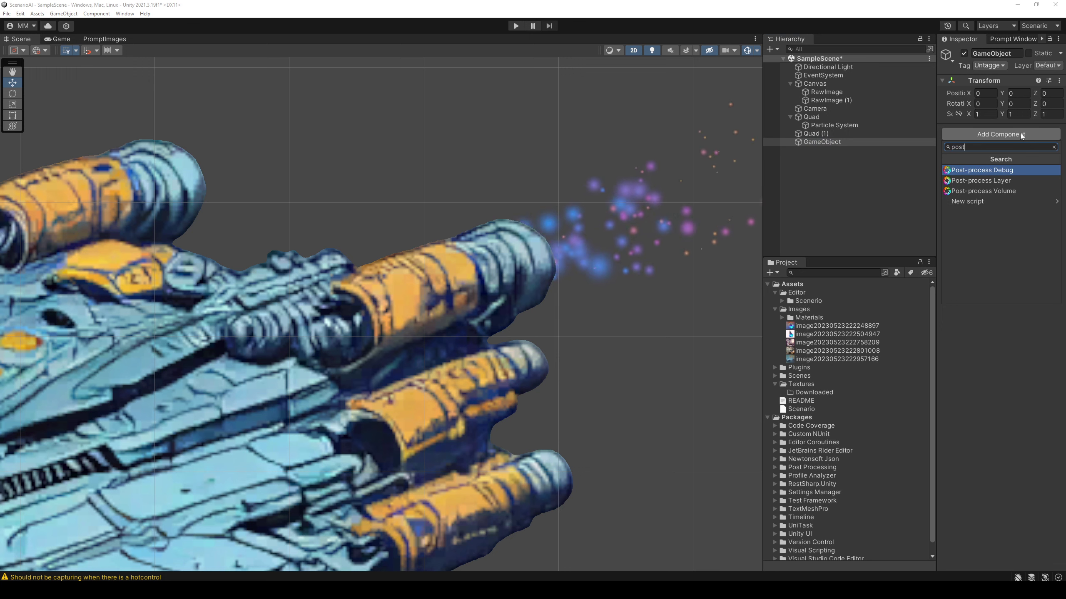
pyautogui.press('Down')
pyautogui.press('Down')
pyautogui.press('Return')
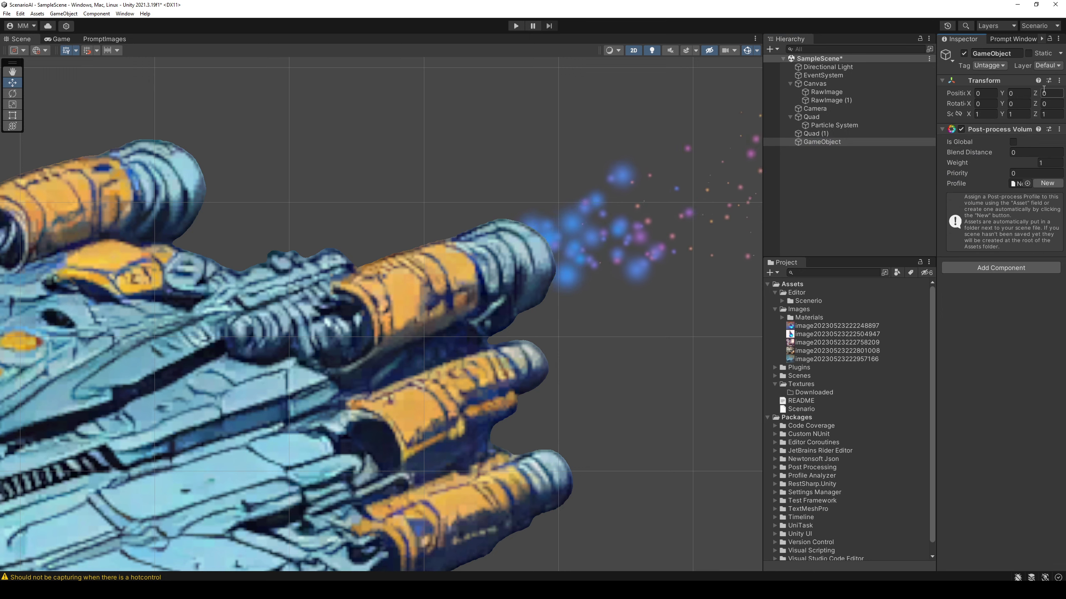
pyautogui.click(1049, 65)
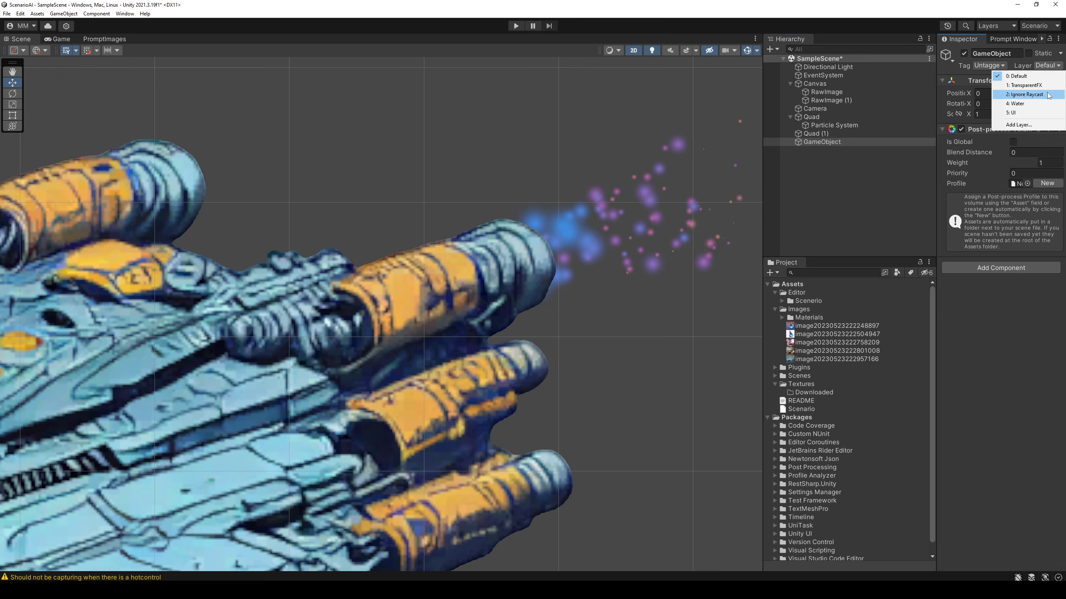
pyautogui.click(1048, 86)
pyautogui.click(1048, 183)
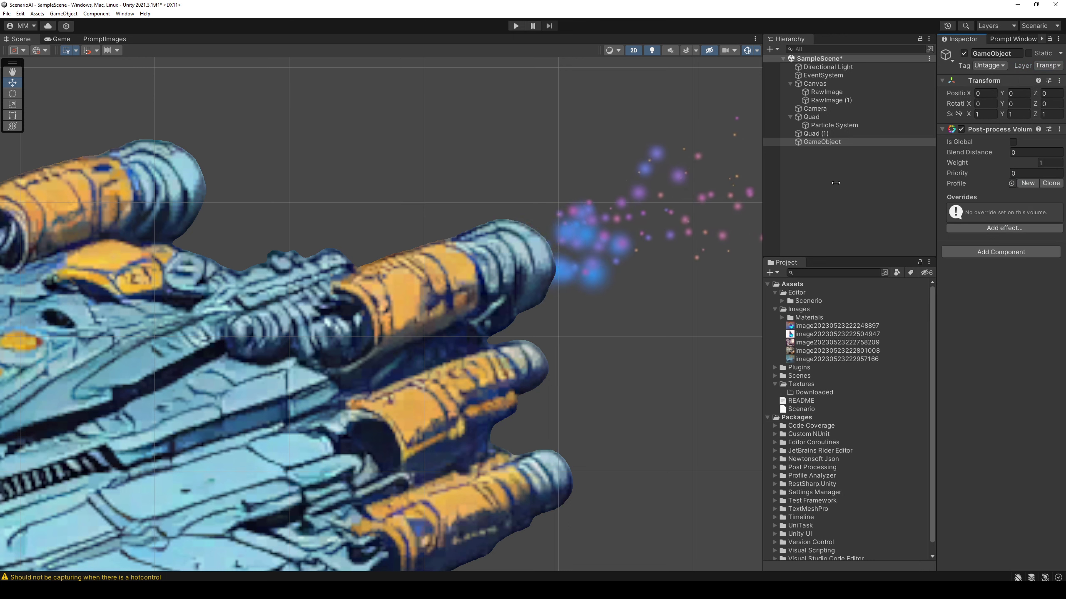
pyautogui.click(1013, 141)
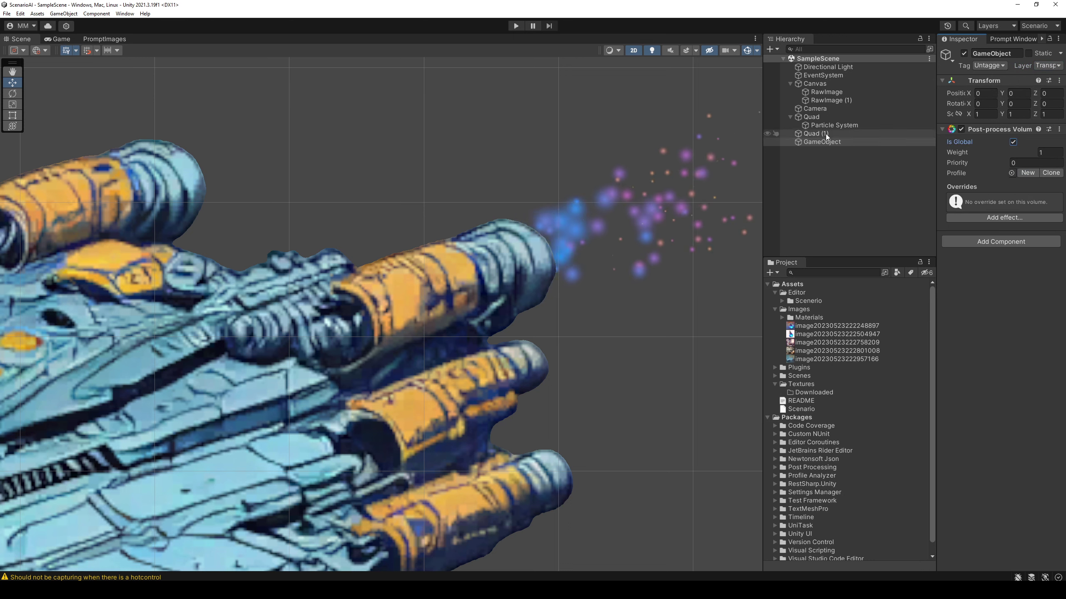
# Give the Camera a Post-process Layer set to the TransparentFX layer
pyautogui.moveTo(827, 108); pyautogui.dragTo(833, 70)
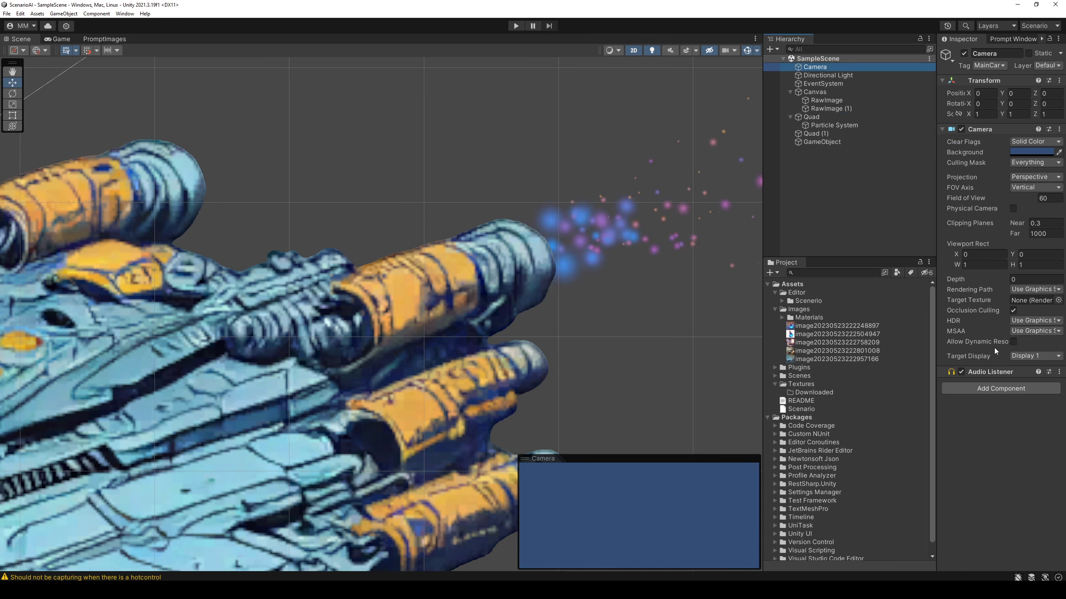
pyautogui.click(988, 389)
pyautogui.click(1002, 435)
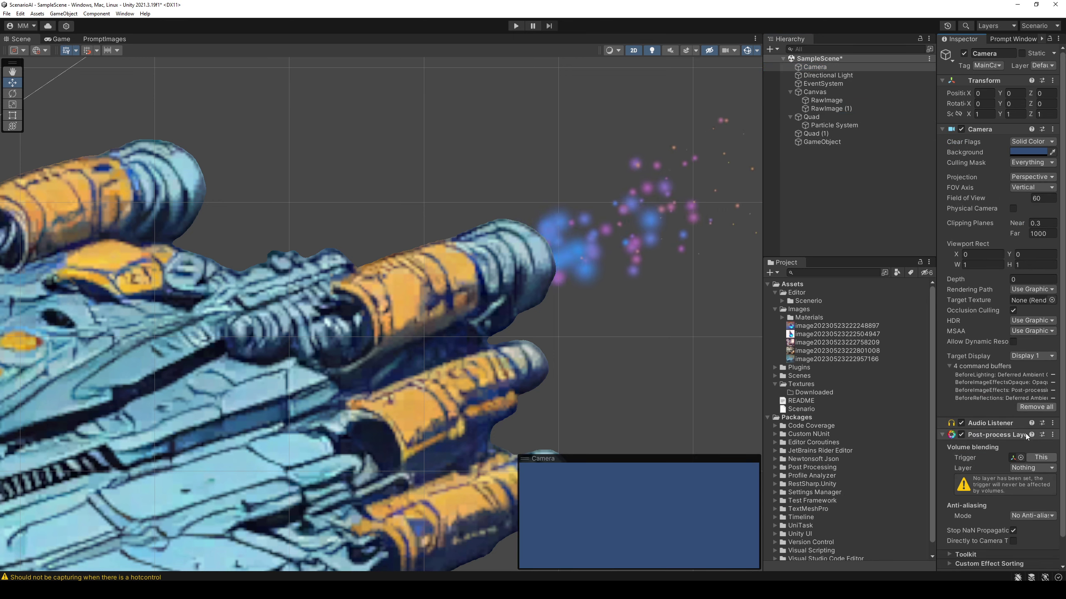
pyautogui.click(1023, 468)
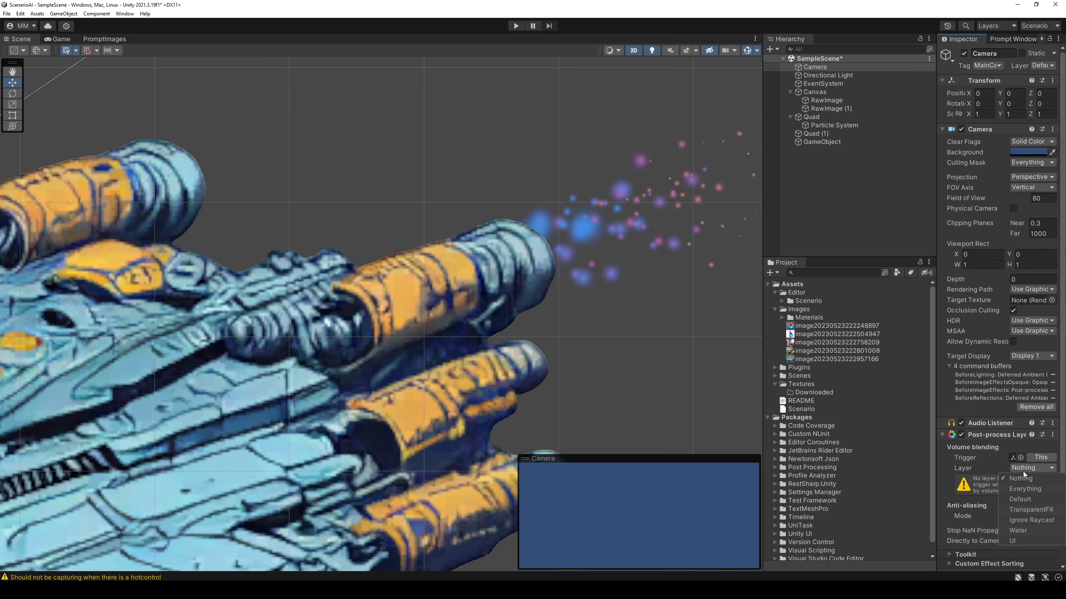
pyautogui.click(1043, 509)
pyautogui.moveTo(935, 381); pyautogui.dragTo(898, 381)
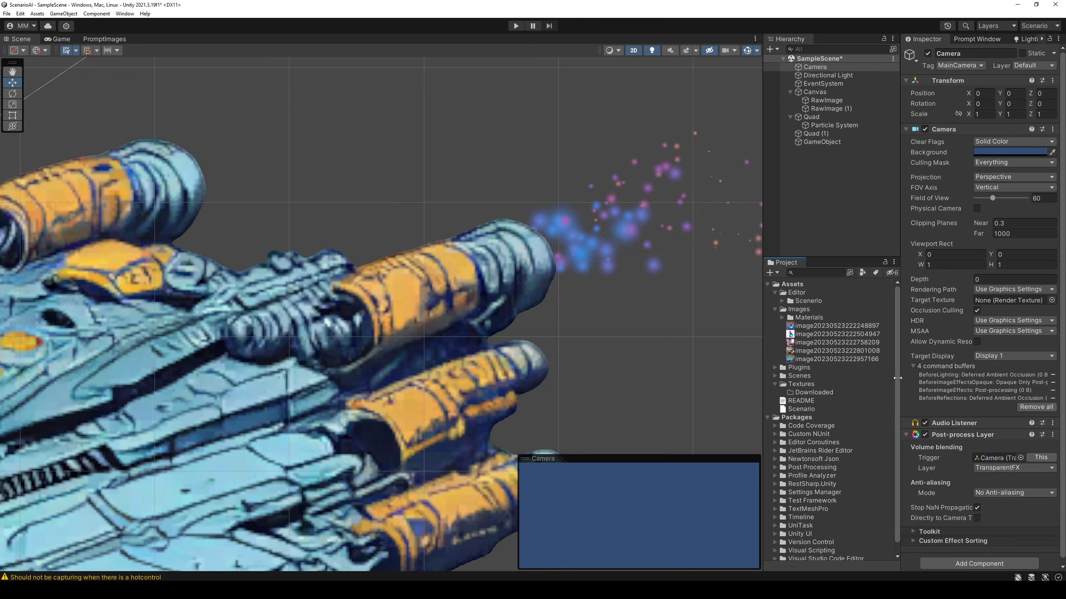
# Save the scene and rename the volume object to 'post'
pyautogui.hotkey('ctrl', 's')
pyautogui.click(833, 142)
pyautogui.press('F2')
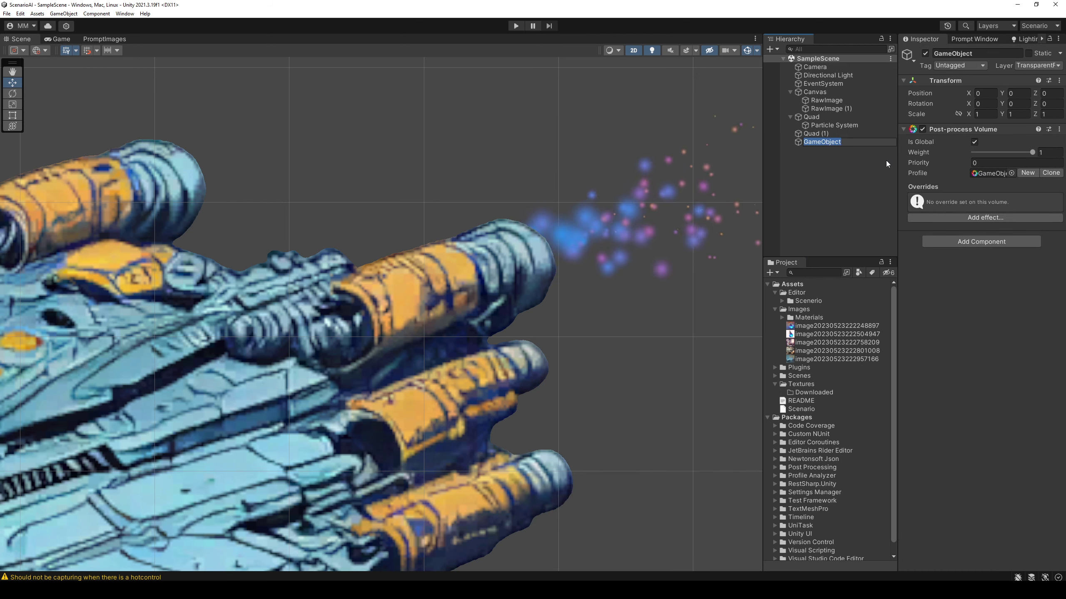
pyautogui.write('post')
pyautogui.press('Return')
# Add a Bloom override with Intensity 4 and Threshold enabled, then save the scene
pyautogui.click(957, 218)
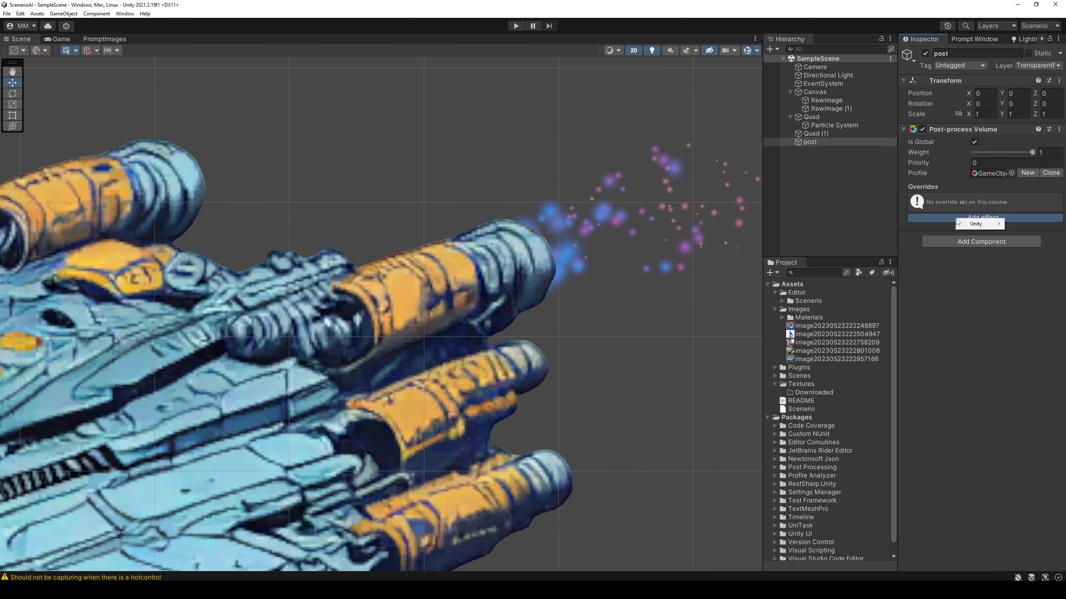
pyautogui.moveTo(975, 224)
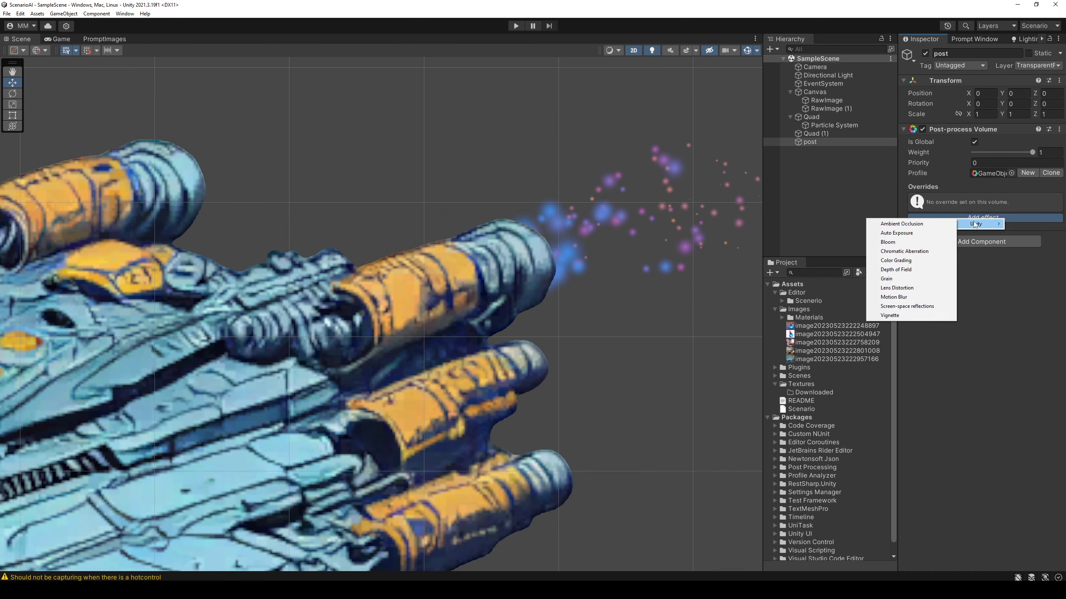
pyautogui.click(922, 242)
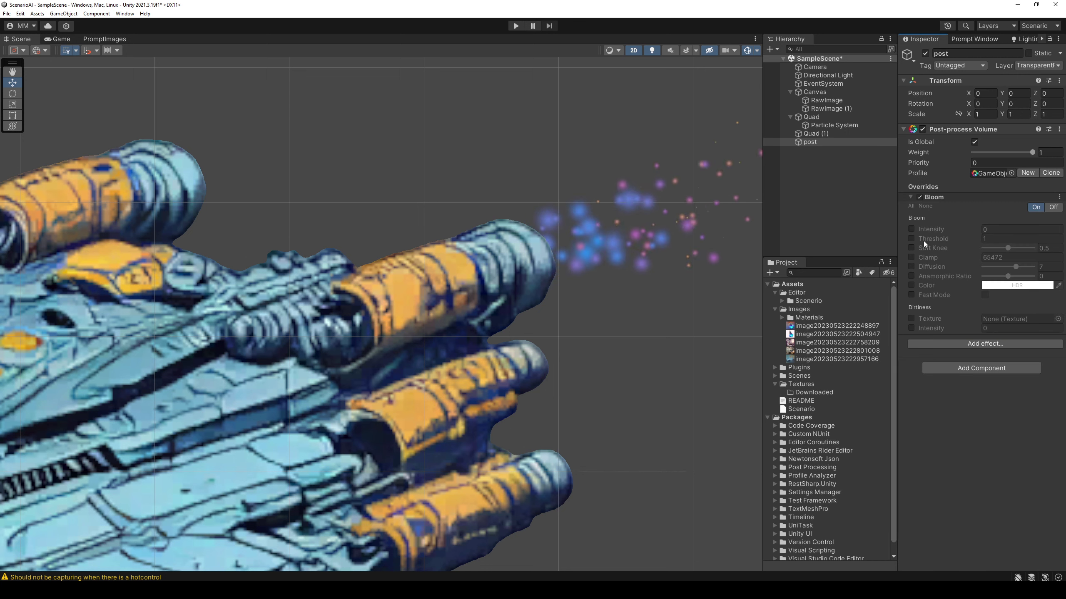
pyautogui.click(911, 230)
pyautogui.click(911, 239)
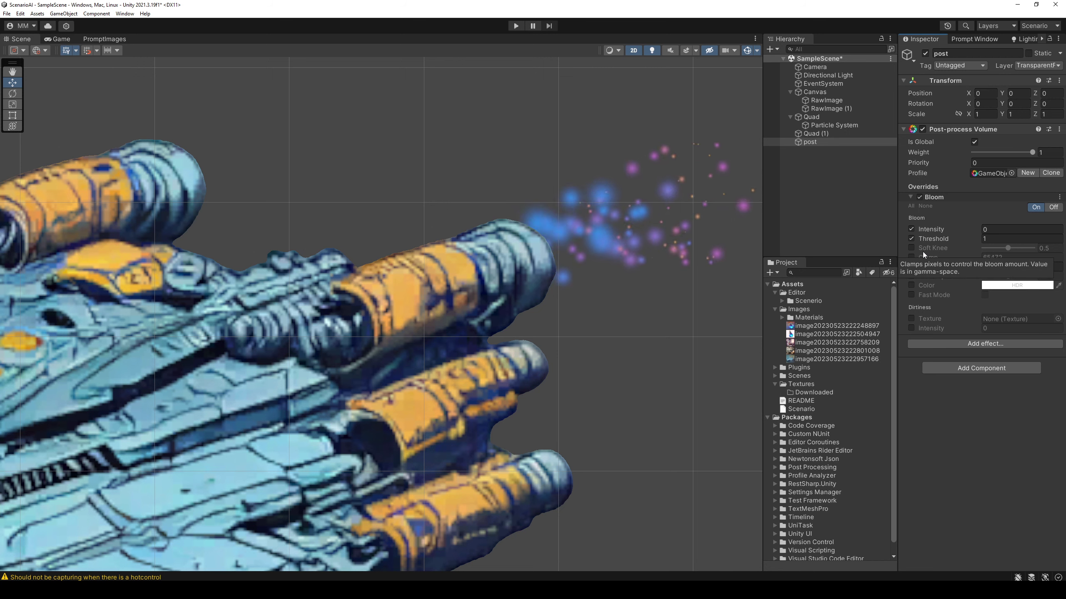
pyautogui.click(997, 230)
pyautogui.write('1')
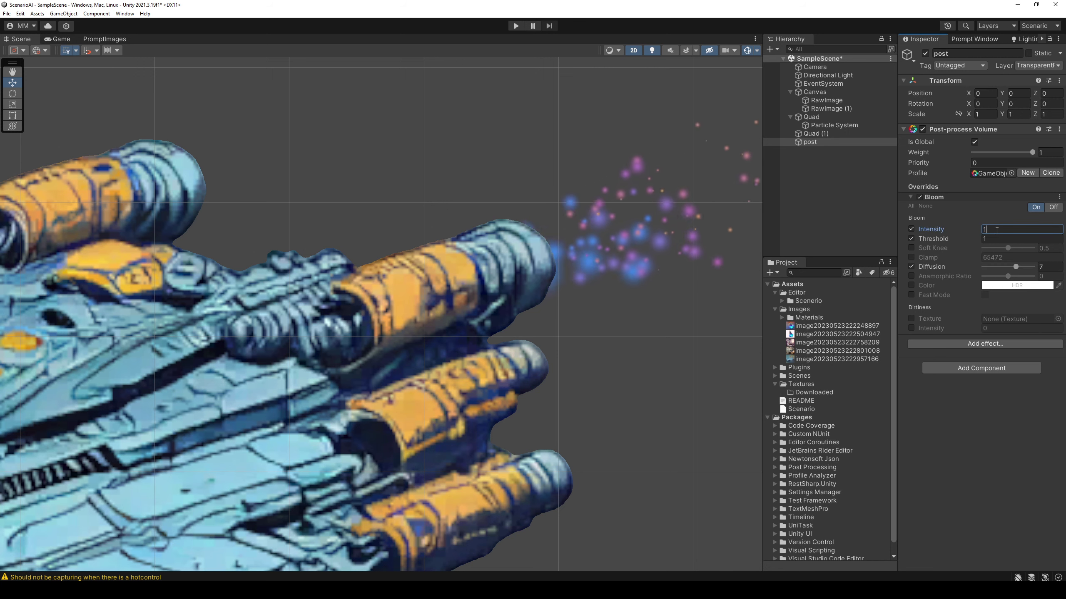
pyautogui.press('BackSpace')
pyautogui.write('4')
pyautogui.click(1007, 239)
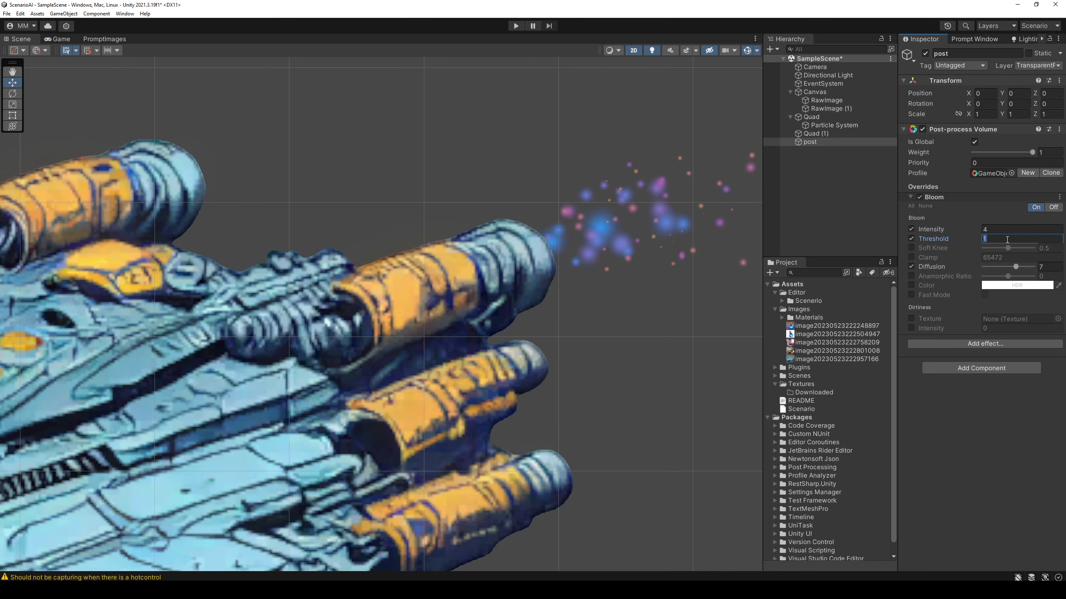
pyautogui.hotkey('ctrl', 's')
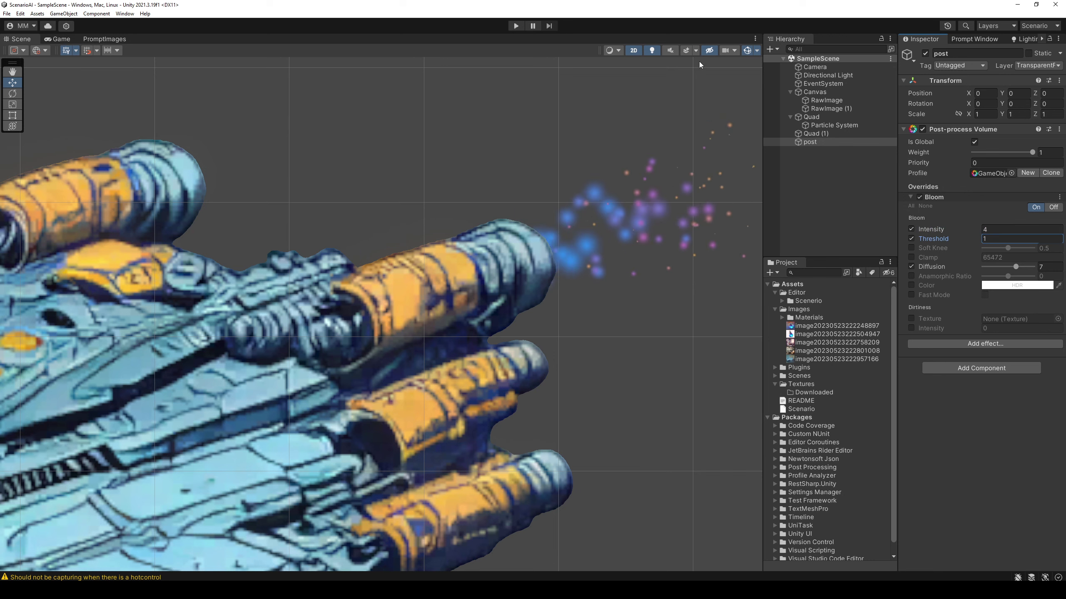
# Edit the Particle System's Color over Lifetime gradient's purple key, then collapse the Editor folder
pyautogui.click(835, 129)
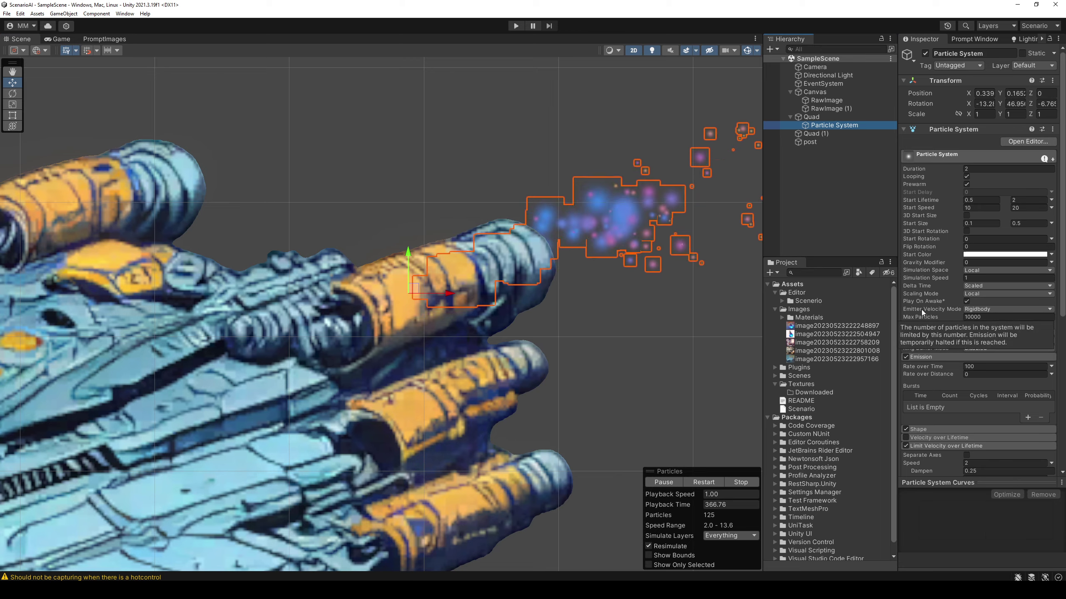
pyautogui.scroll(-5, 944, 409)
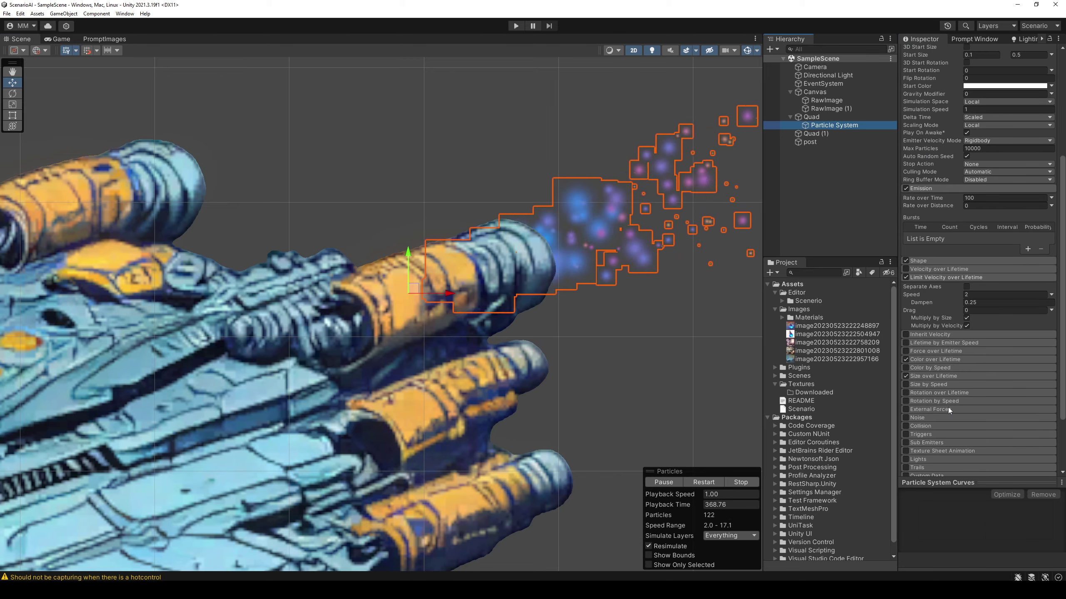
pyautogui.scroll(-3, 947, 404)
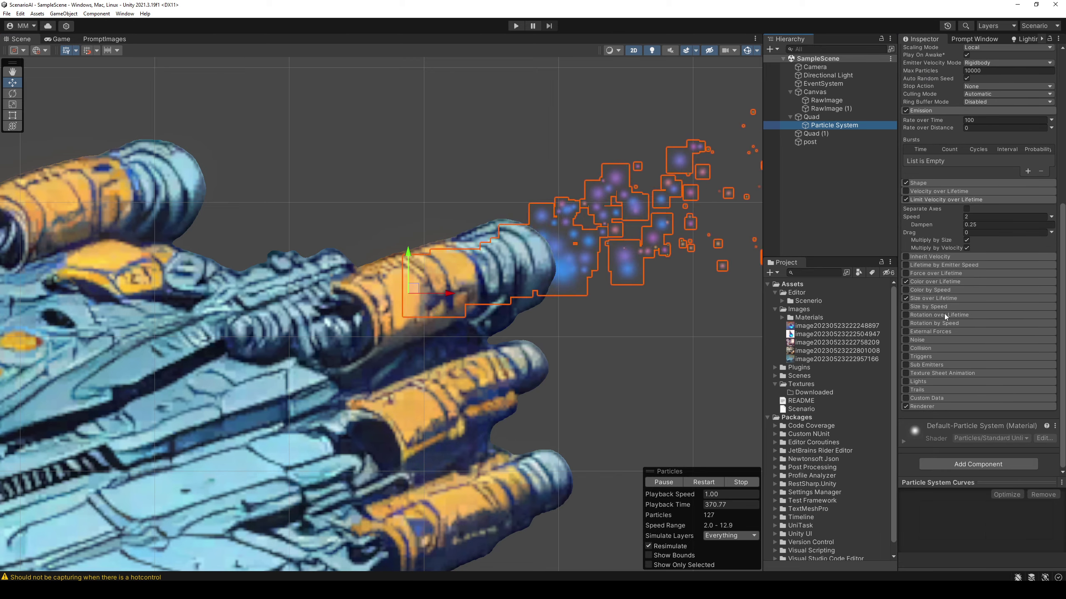
pyautogui.click(939, 283)
pyautogui.click(994, 294)
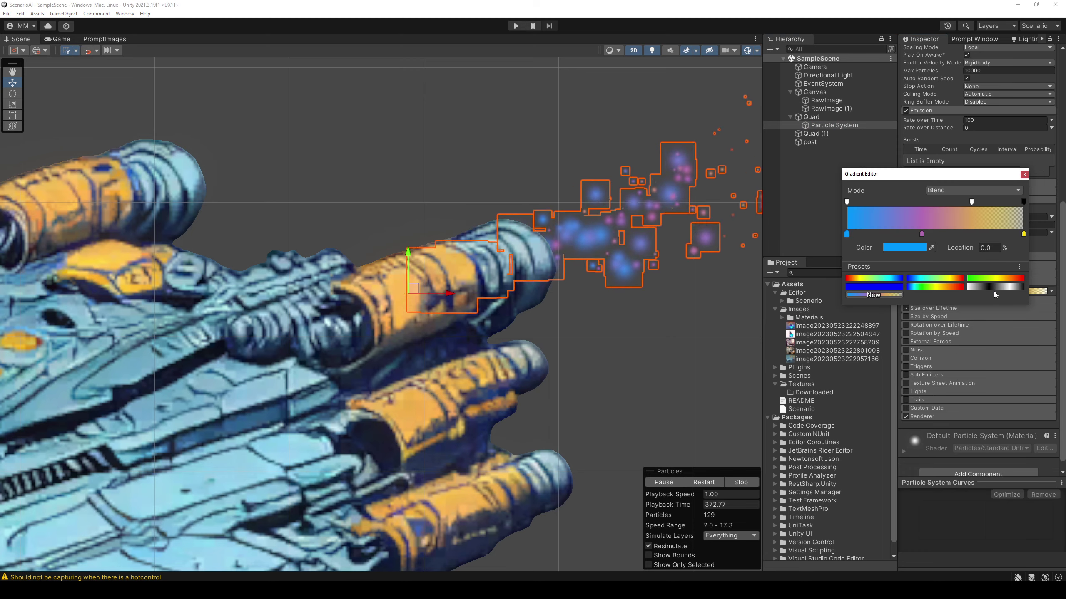
pyautogui.doubleClick(921, 234)
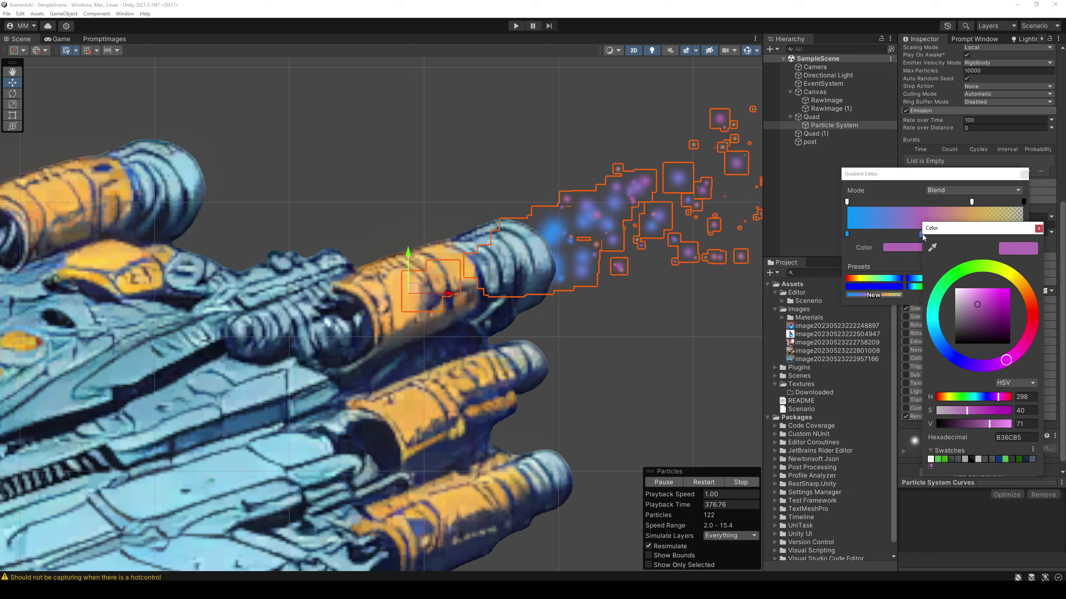
pyautogui.press('Escape')
pyautogui.press('Escape')
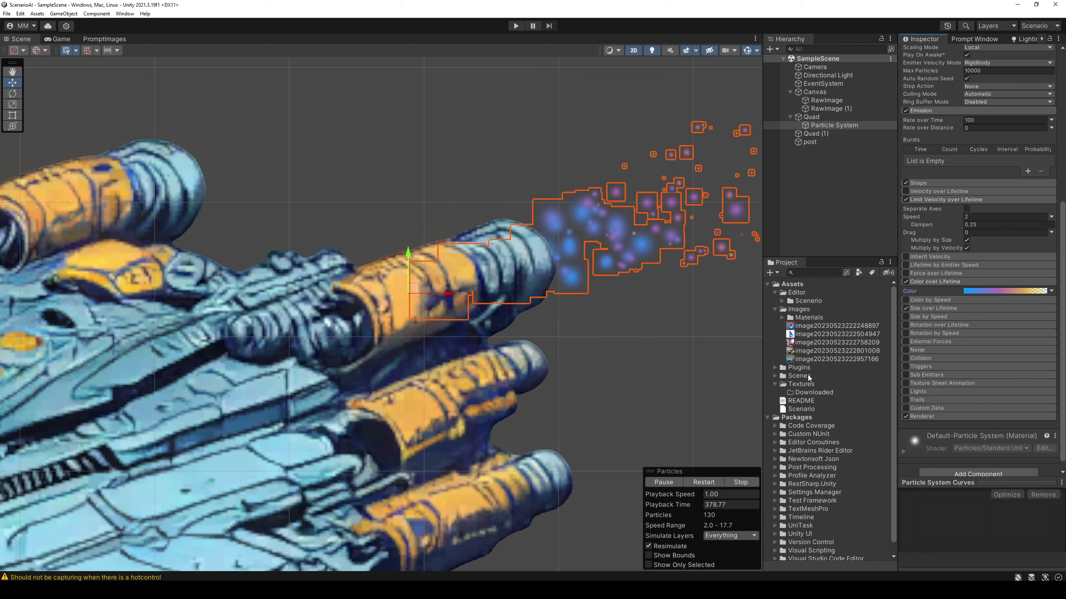
pyautogui.click(770, 291)
pyautogui.click(775, 293)
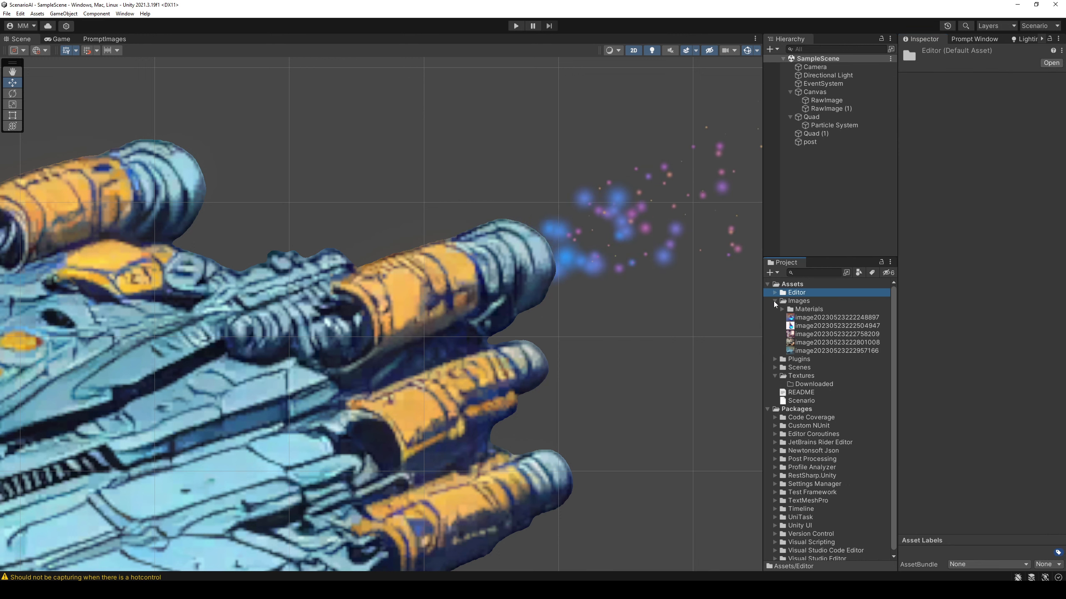
# Create a new material named 'parts' in the Assets folder
pyautogui.click(775, 300)
pyautogui.rightClick(795, 289)
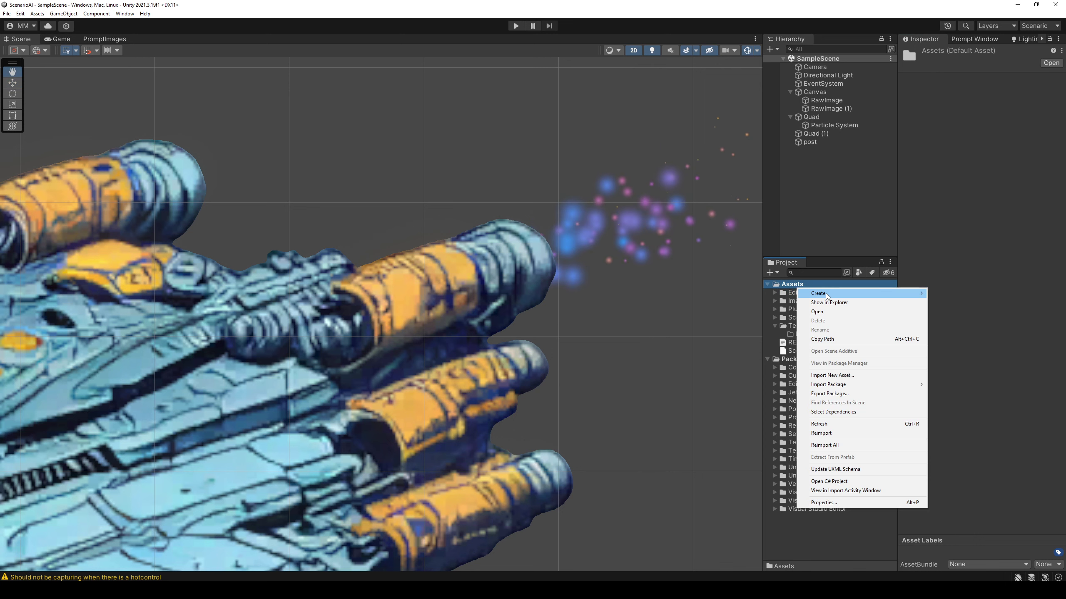
pyautogui.moveTo(826, 294)
pyautogui.click(968, 401)
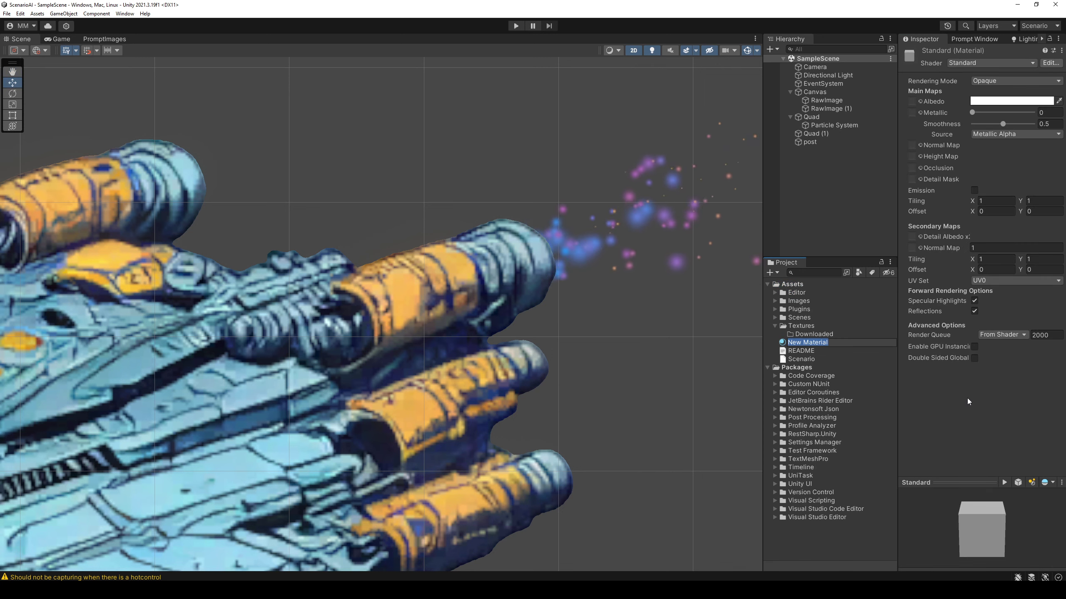
pyautogui.write('parts')
pyautogui.press('Return')
# Assign parts to the particle renderer and switch its shader to Particles/Standard Unlit
pyautogui.click(851, 125)
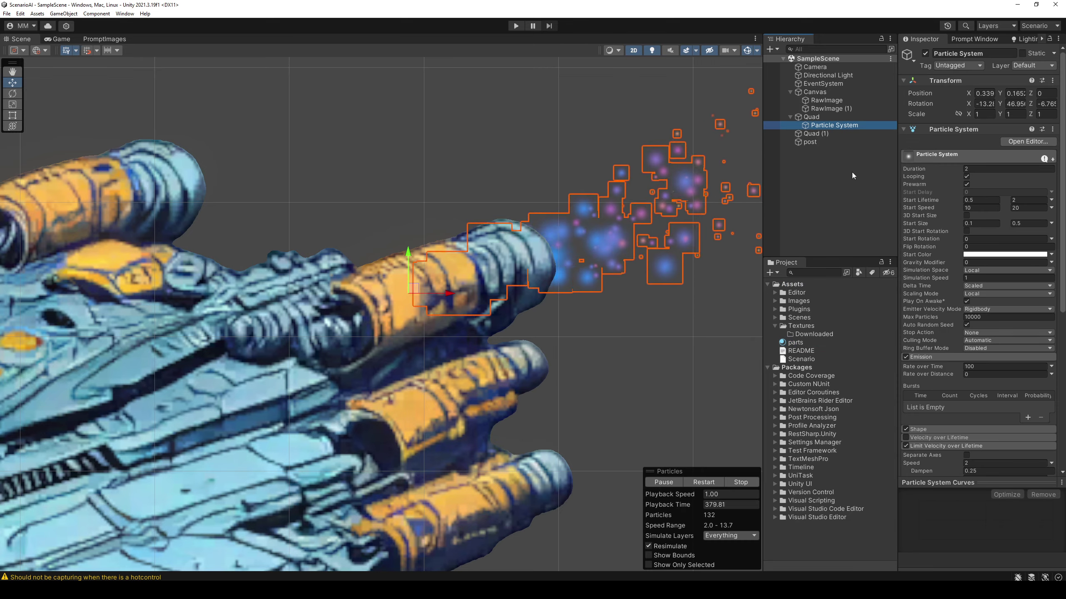
pyautogui.scroll(-8, 948, 474)
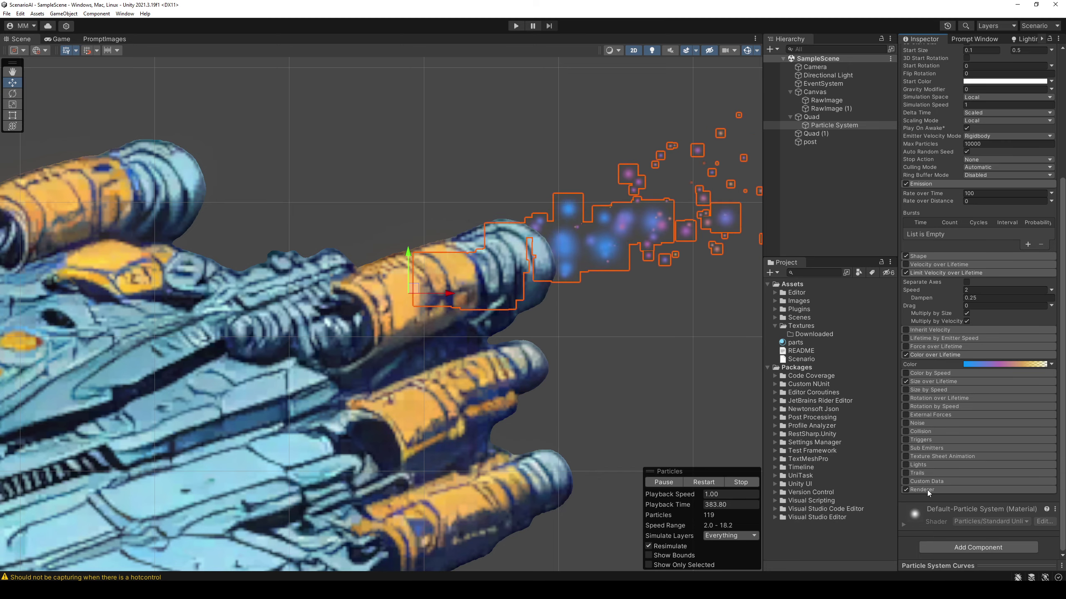
pyautogui.click(927, 490)
pyautogui.scroll(-9, 949, 402)
pyautogui.moveTo(795, 342); pyautogui.dragTo(1006, 330)
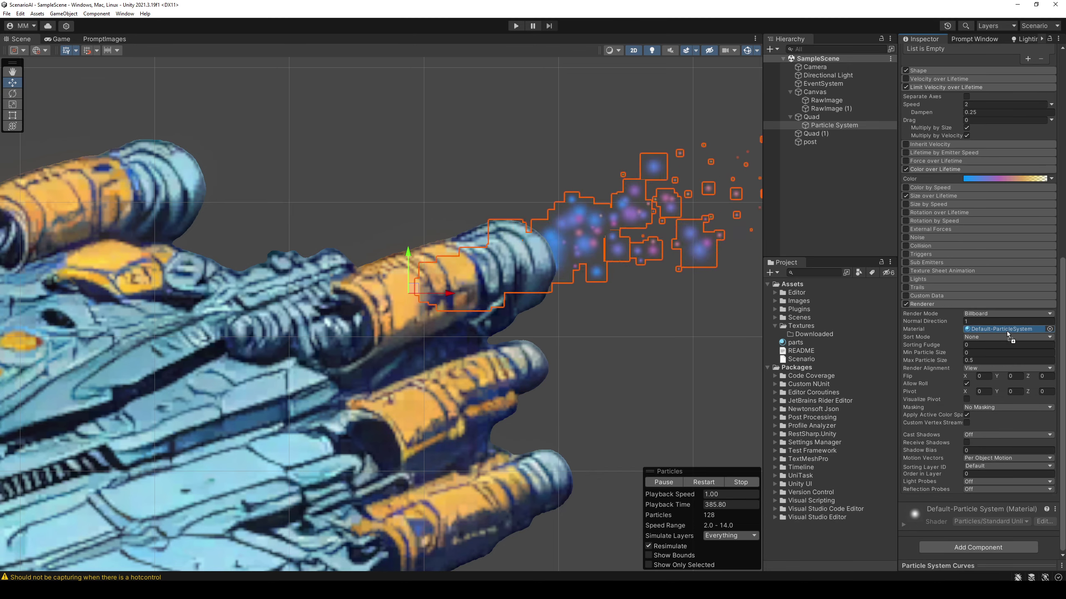
pyautogui.click(969, 522)
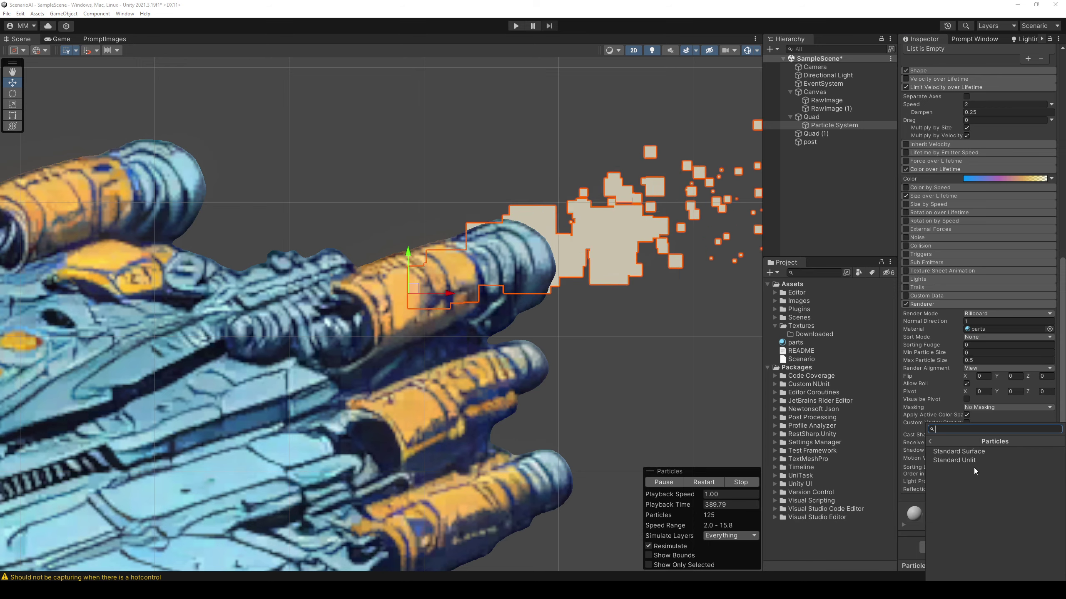
pyautogui.click(974, 461)
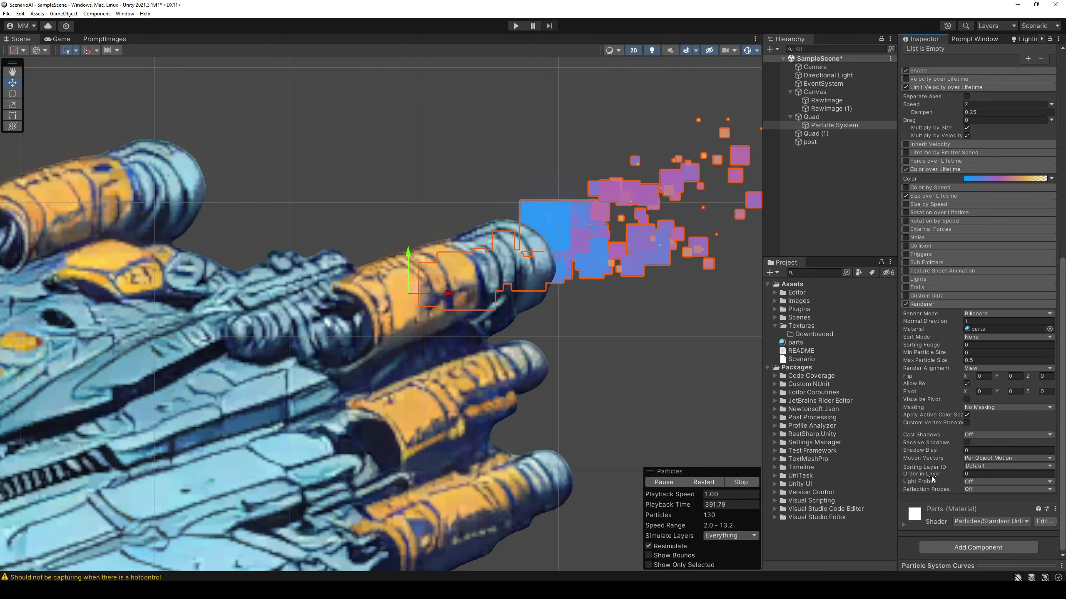
# Set the parts material's Rendering Mode to Additive with Color Mode Multiply
pyautogui.click(952, 509)
pyautogui.scroll(-5, 998, 454)
pyautogui.click(998, 348)
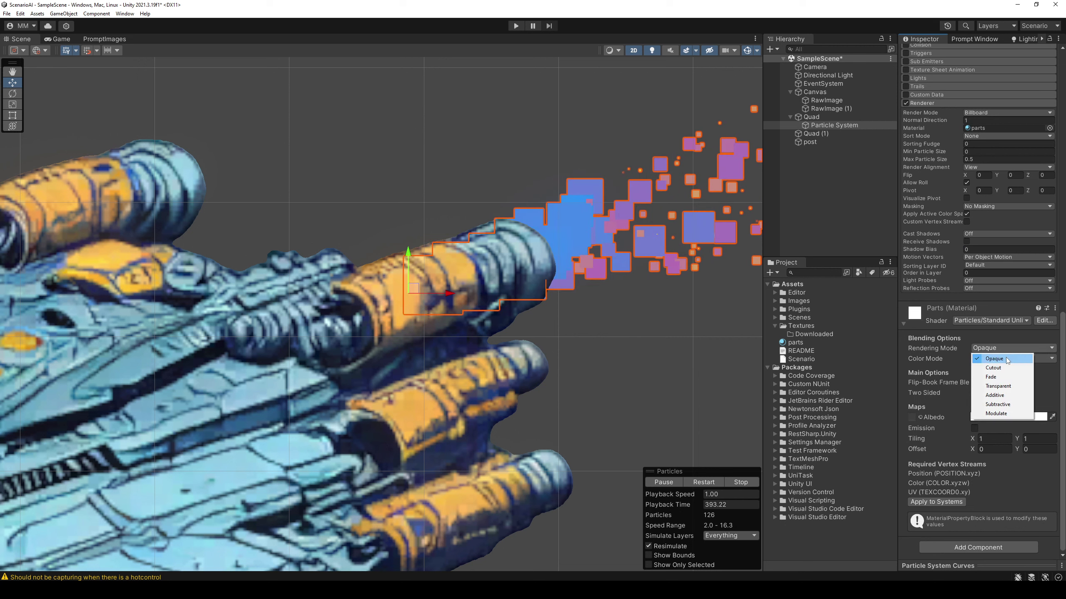
pyautogui.click(1008, 369)
pyautogui.click(1006, 348)
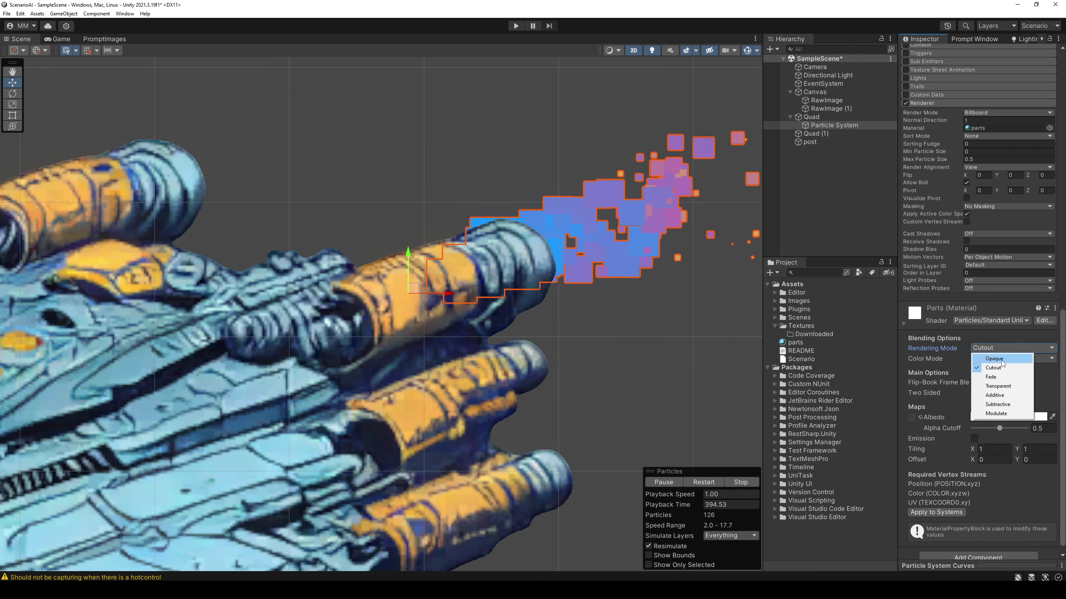
pyautogui.click(1003, 376)
pyautogui.click(1007, 358)
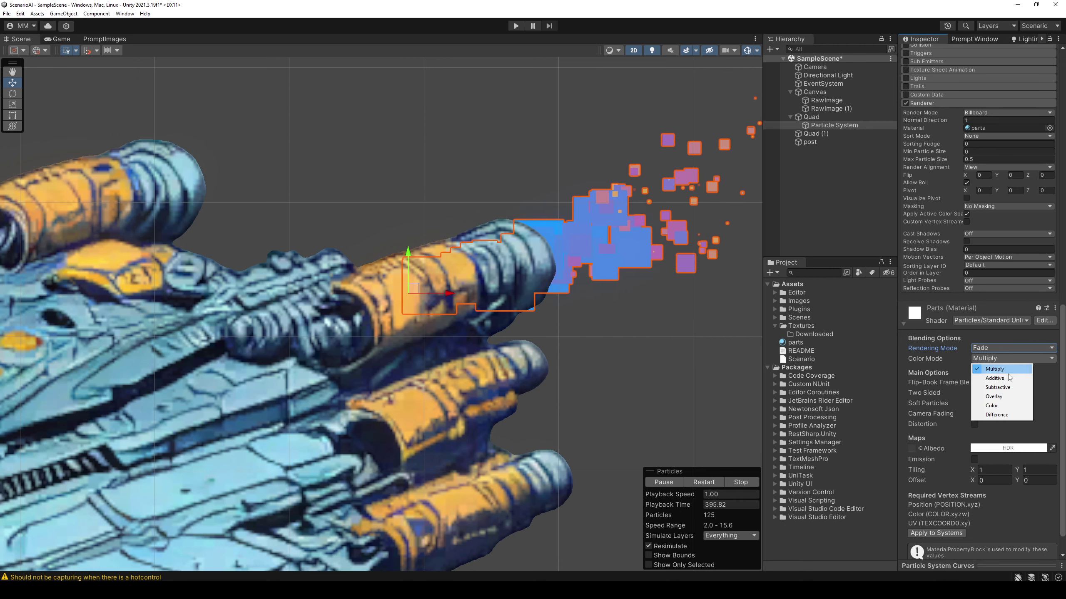
pyautogui.click(1008, 369)
pyautogui.click(1007, 361)
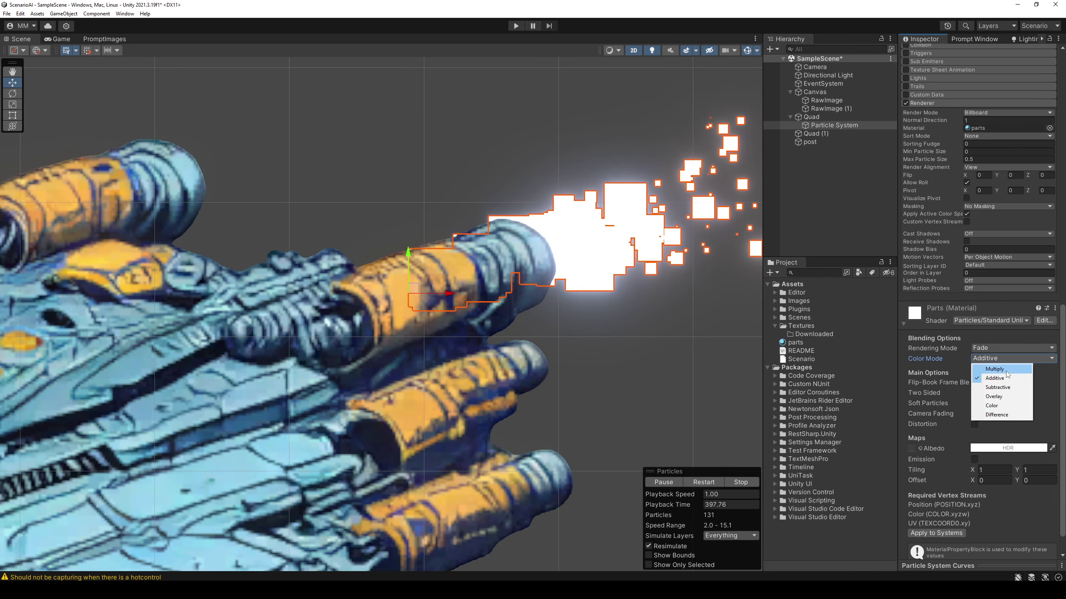
pyautogui.click(1007, 370)
pyautogui.click(997, 348)
pyautogui.click(1009, 395)
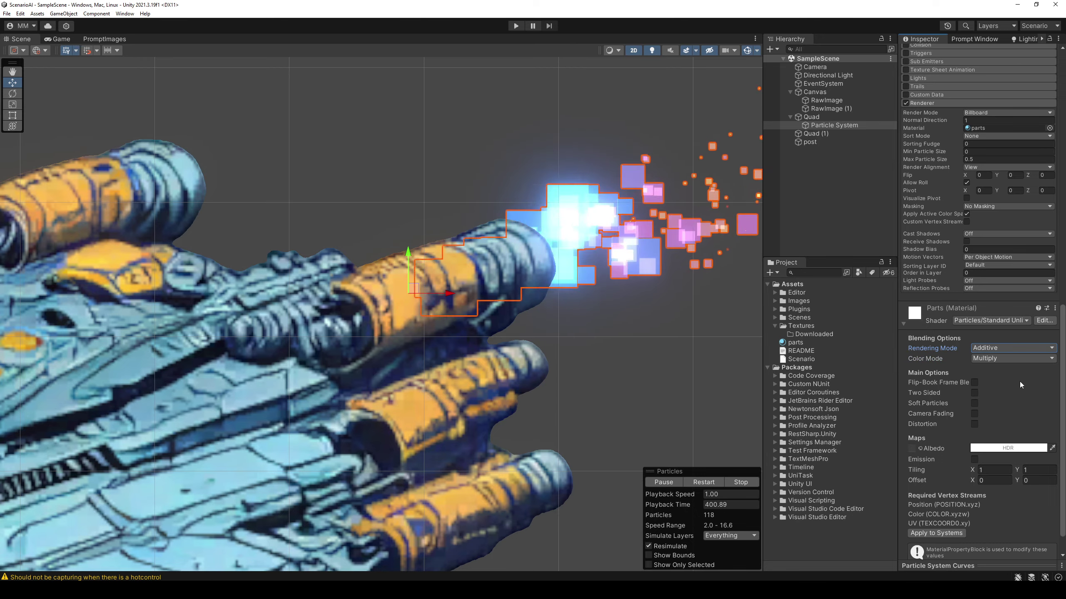
# Leave soft particles off and enable Custom Vertex Streams on the particle renderer
pyautogui.scroll(-2, 979, 490)
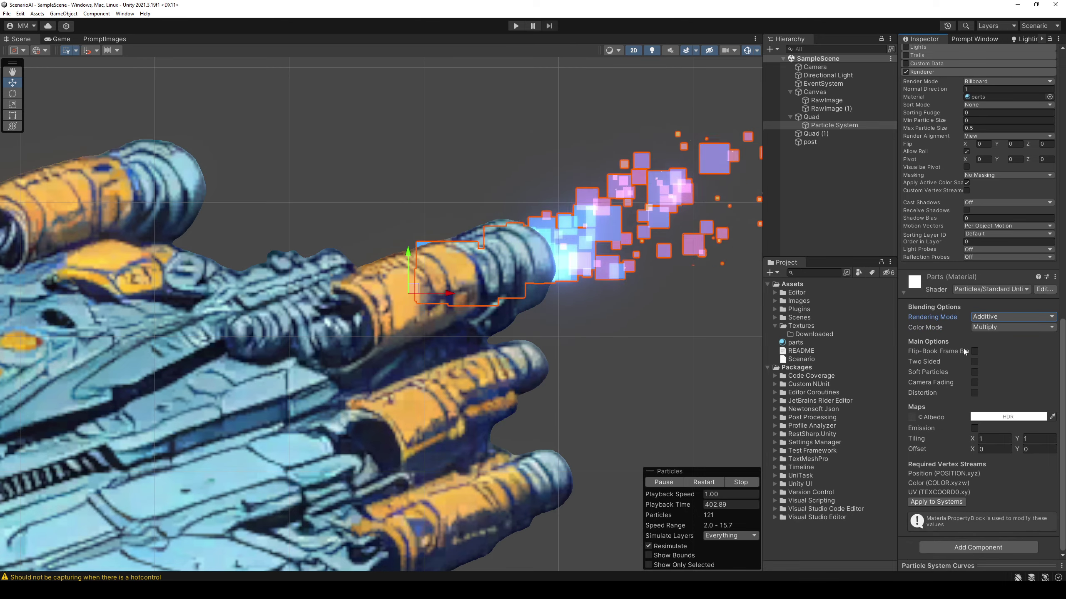
pyautogui.click(975, 373)
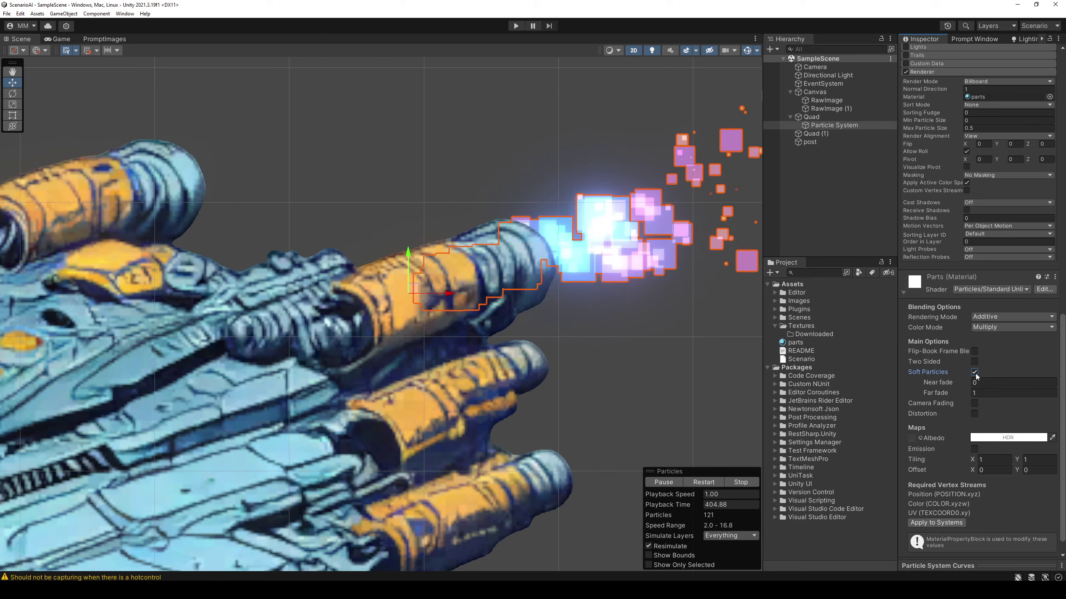
pyautogui.click(975, 372)
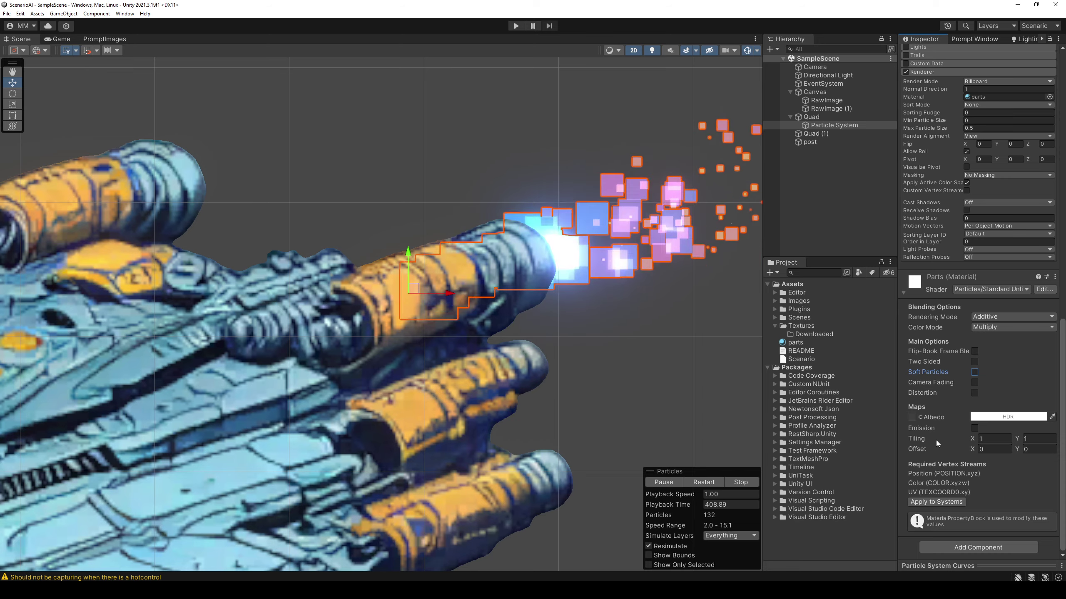
pyautogui.click(940, 503)
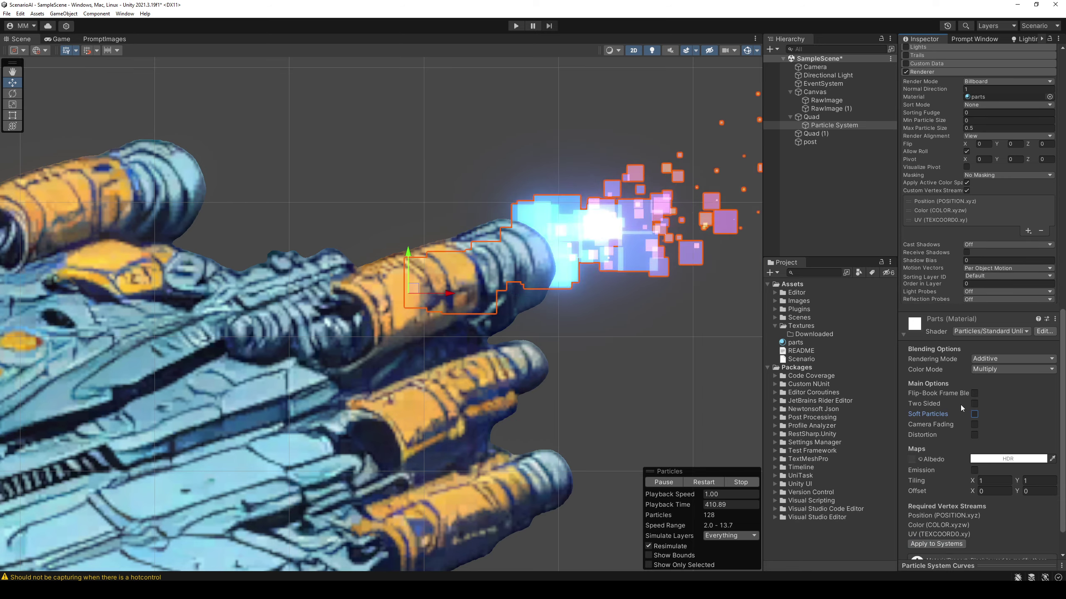
# Give parts the Default-Particle albedo texture, Additive colour mode and Fade rendering mode
pyautogui.click(920, 460)
pyautogui.write('par')
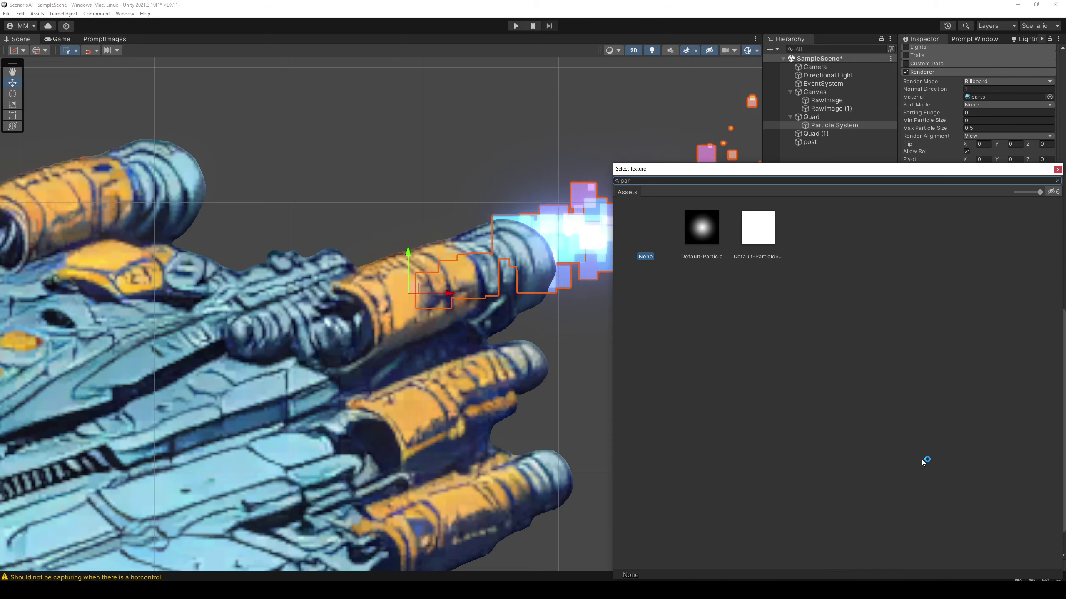
pyautogui.doubleClick(701, 229)
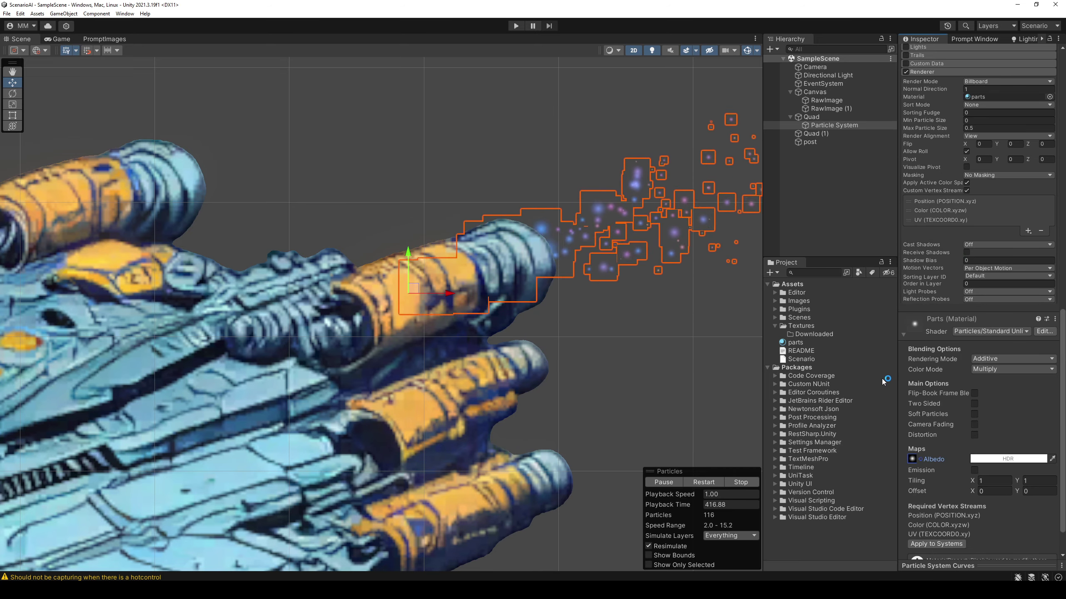
pyautogui.click(1006, 369)
pyautogui.click(1007, 390)
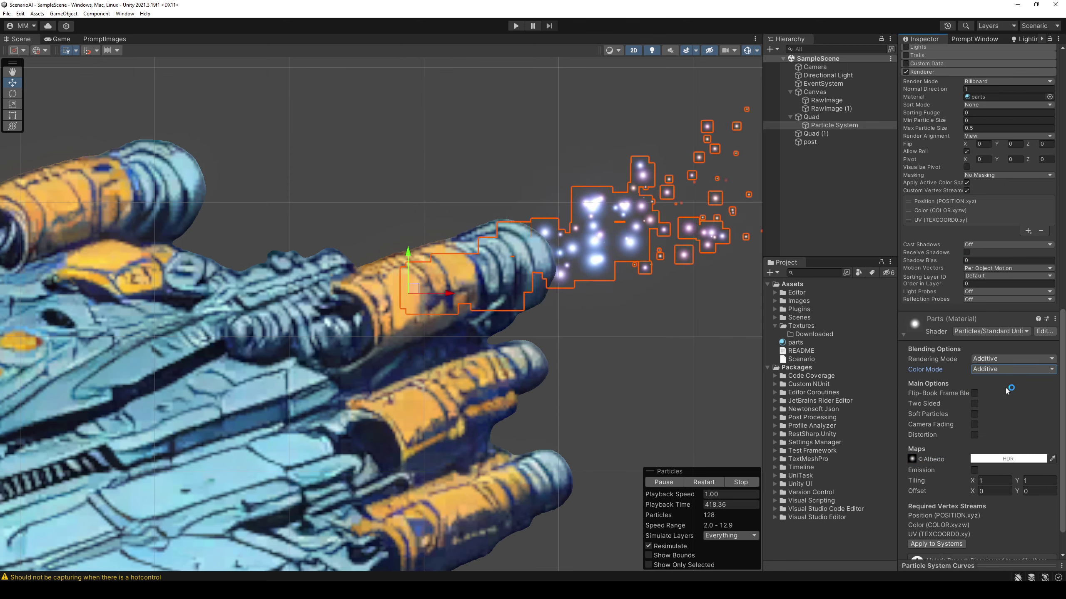
pyautogui.click(997, 360)
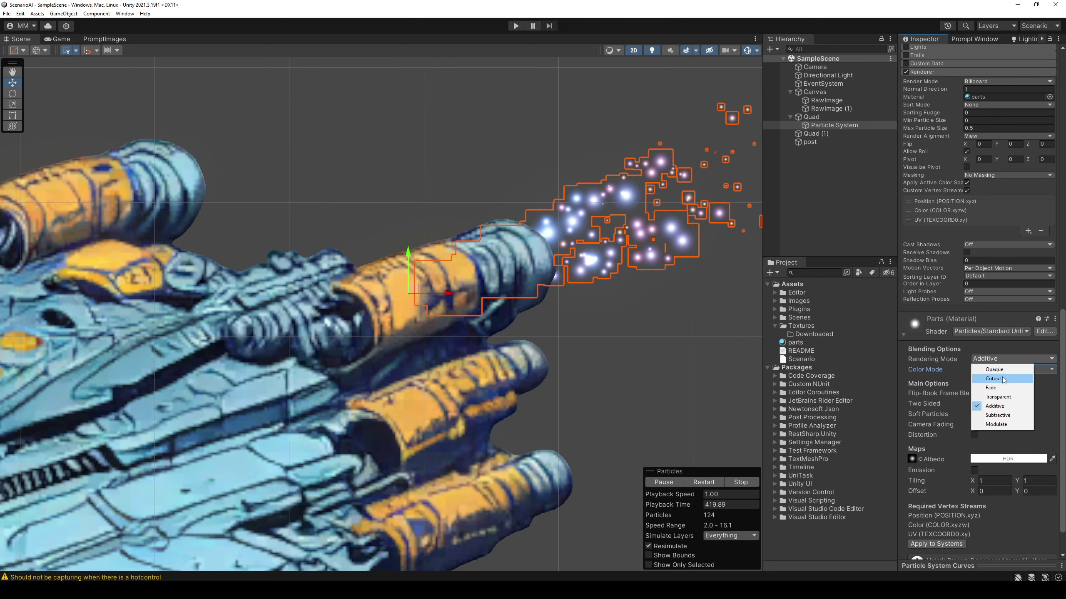
pyautogui.click(1003, 388)
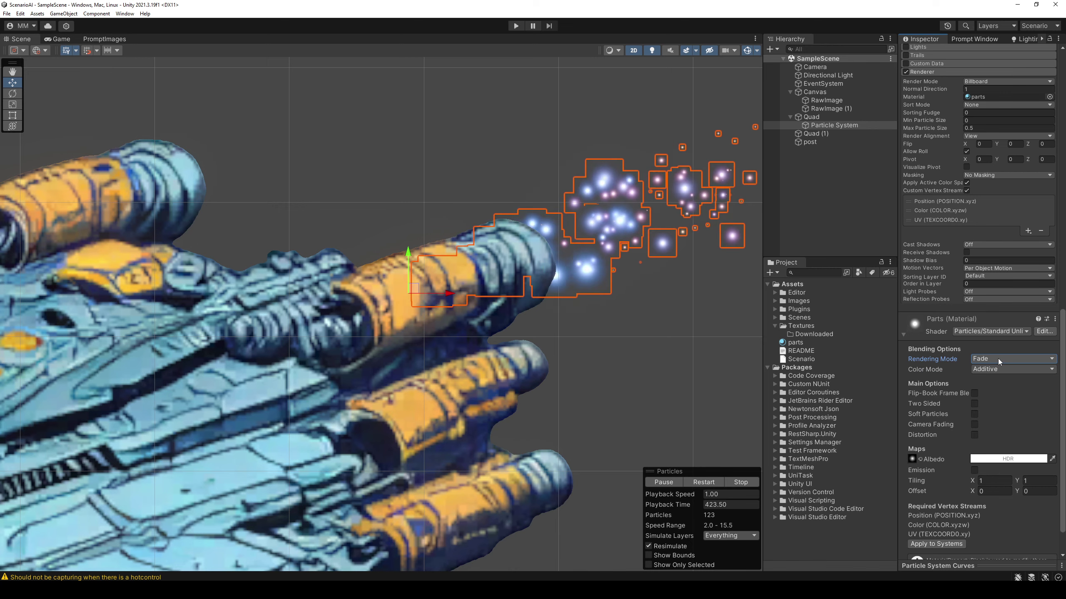
# Turn off Selection Outline in the Gizmos menu and enable Emission on parts
pyautogui.click(756, 50)
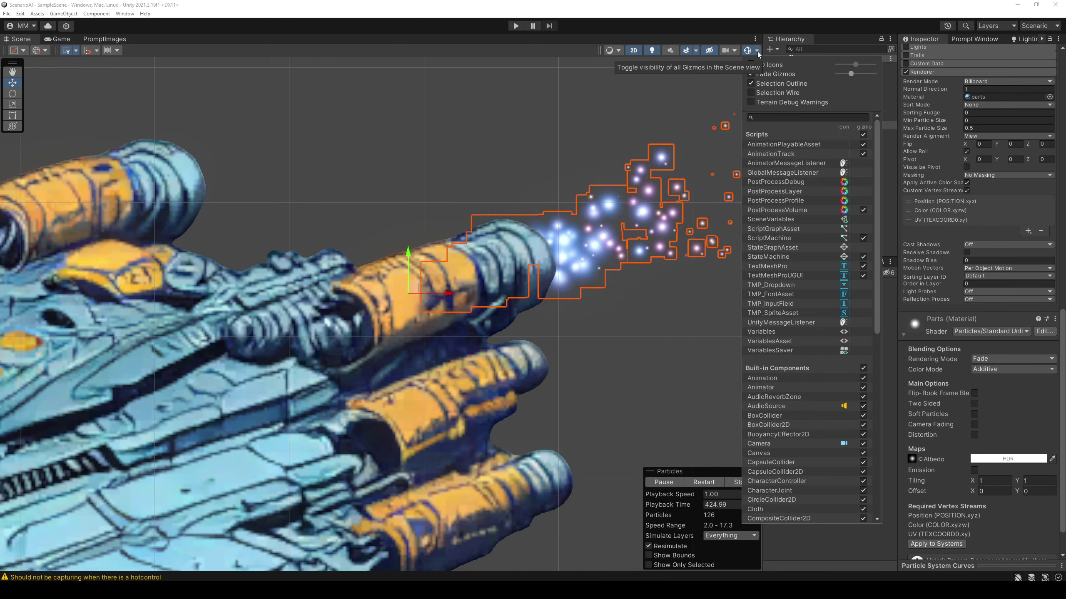
pyautogui.click(777, 84)
pyautogui.press('Escape')
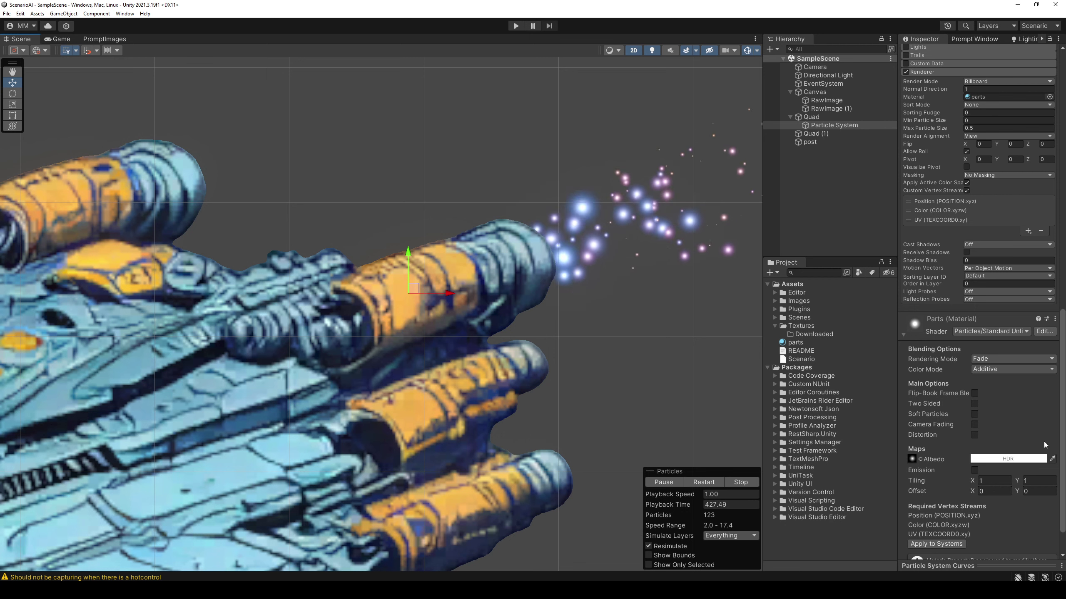
pyautogui.scroll(-2, 1004, 467)
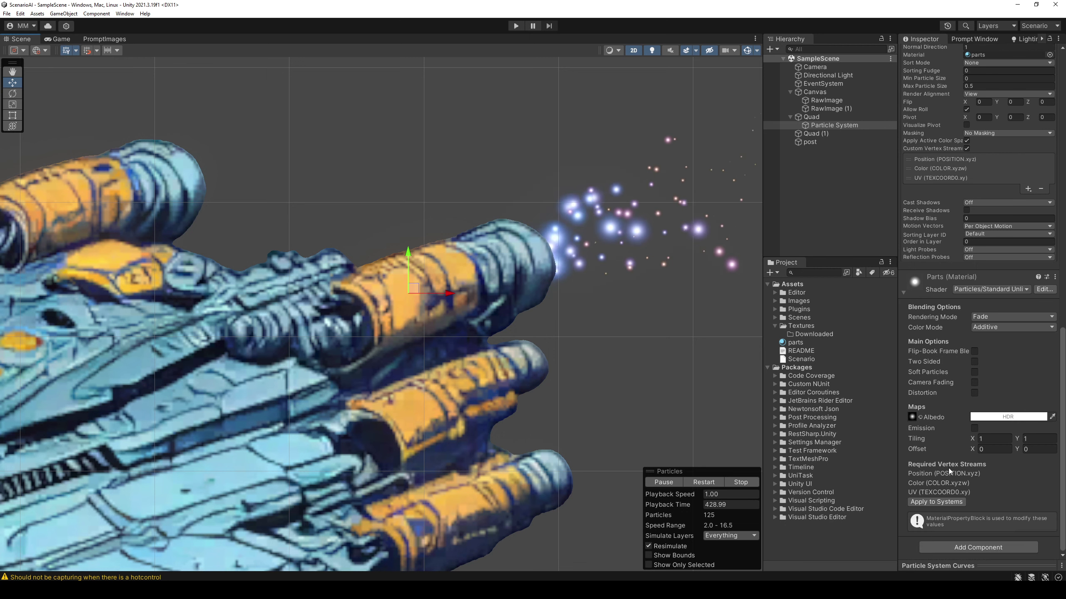
pyautogui.click(974, 428)
# Make the parts emission a bright saturated magenta with intensity about 2.1
pyautogui.click(1001, 439)
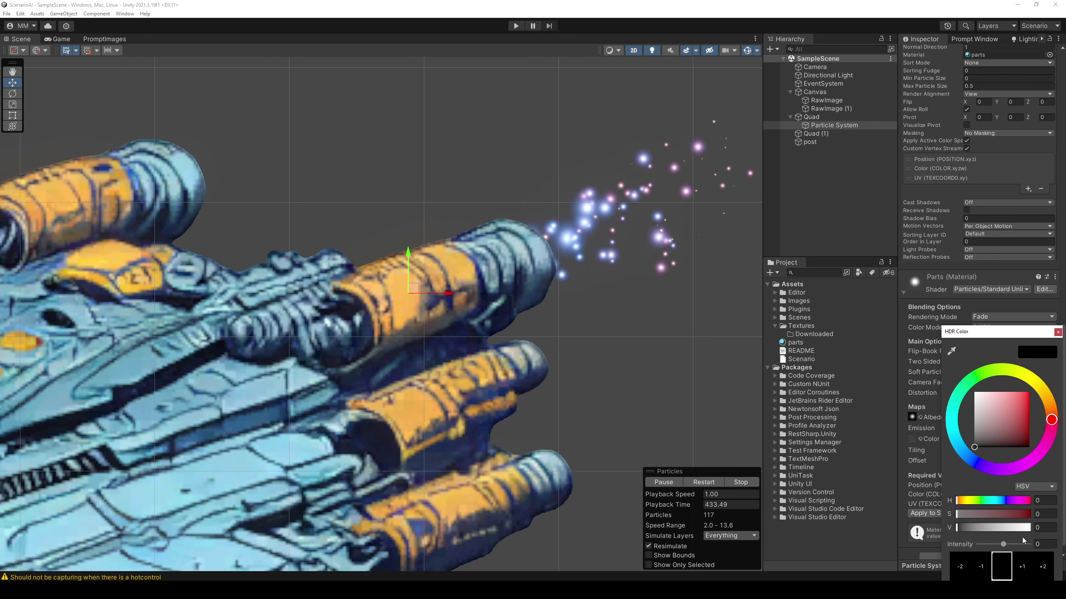
pyautogui.click(1031, 459)
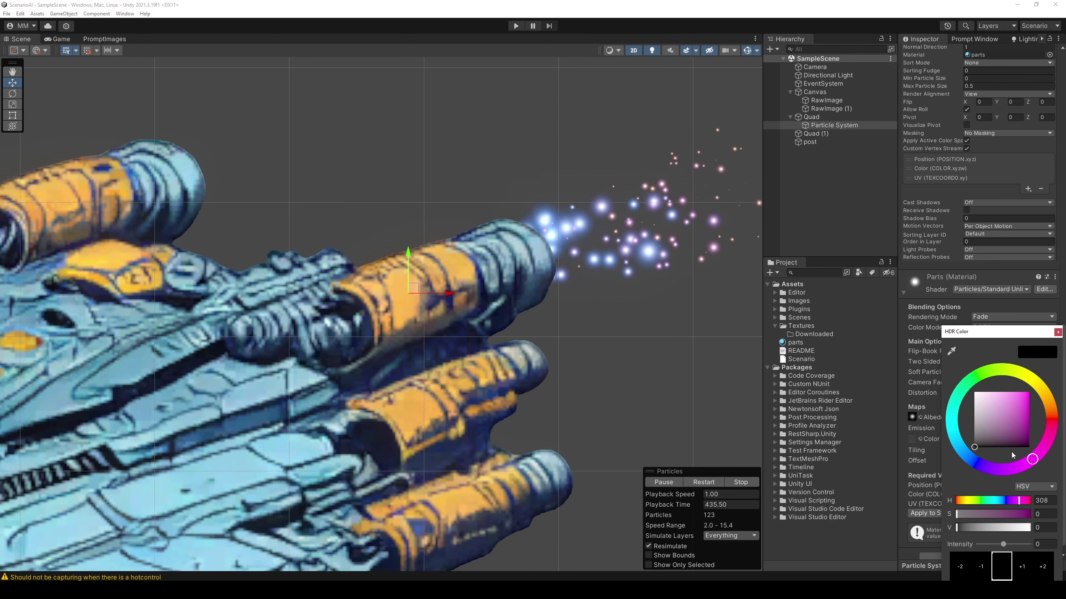
pyautogui.click(1009, 441)
pyautogui.moveTo(1010, 441); pyautogui.dragTo(1029, 417)
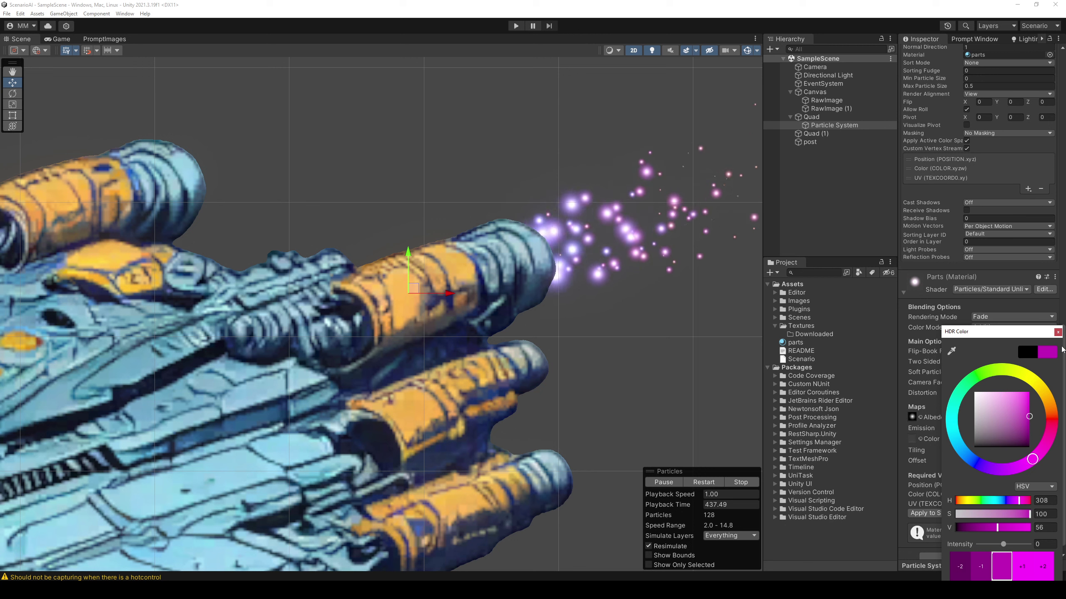
pyautogui.click(1058, 333)
pyautogui.click(1007, 439)
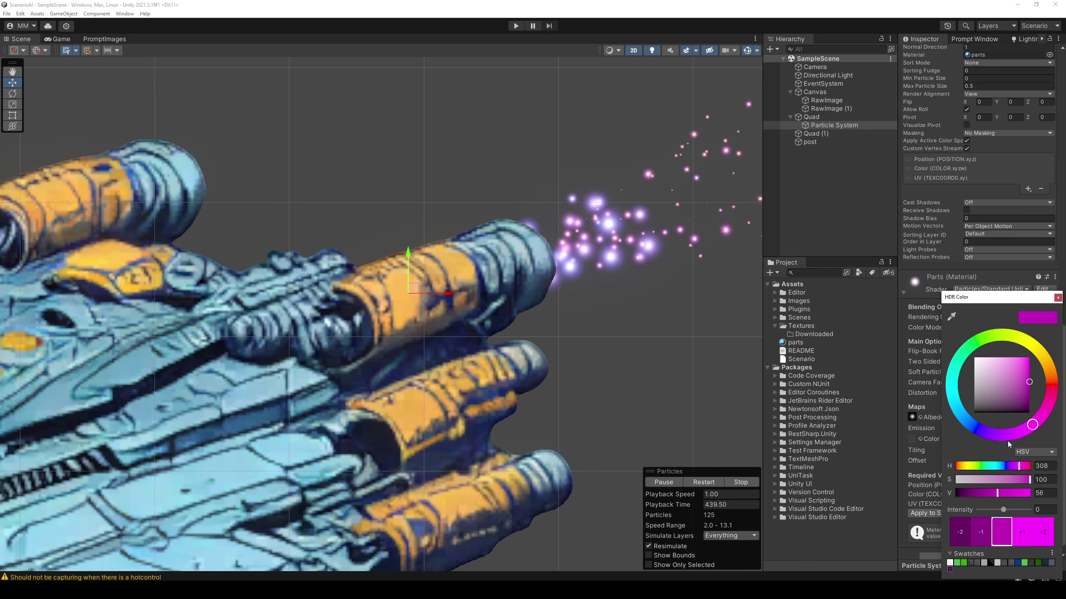
pyautogui.moveTo(1003, 510); pyautogui.dragTo(1011, 510)
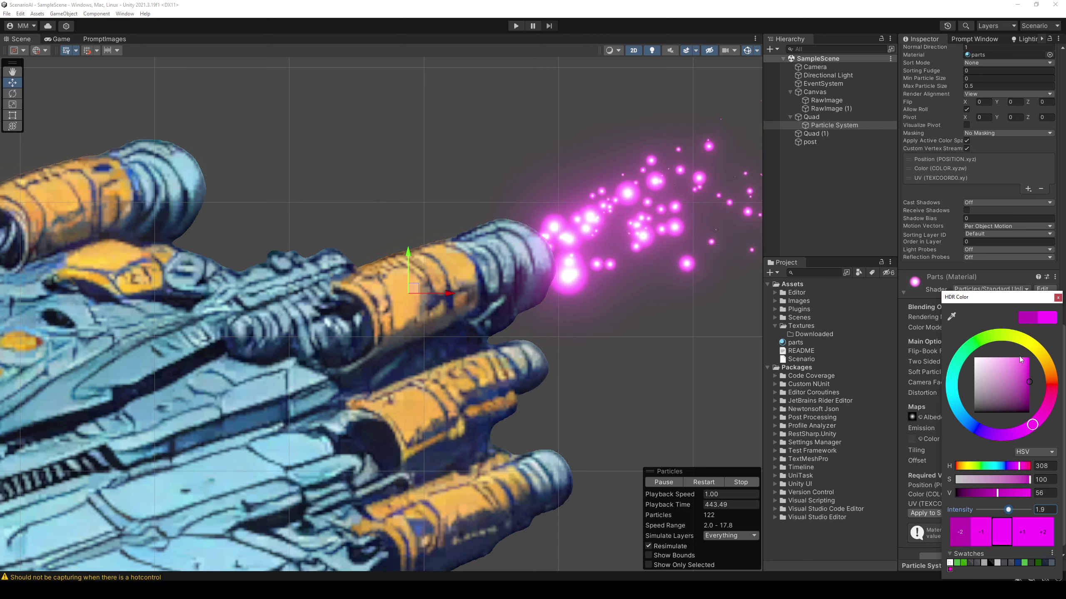
pyautogui.click(1058, 297)
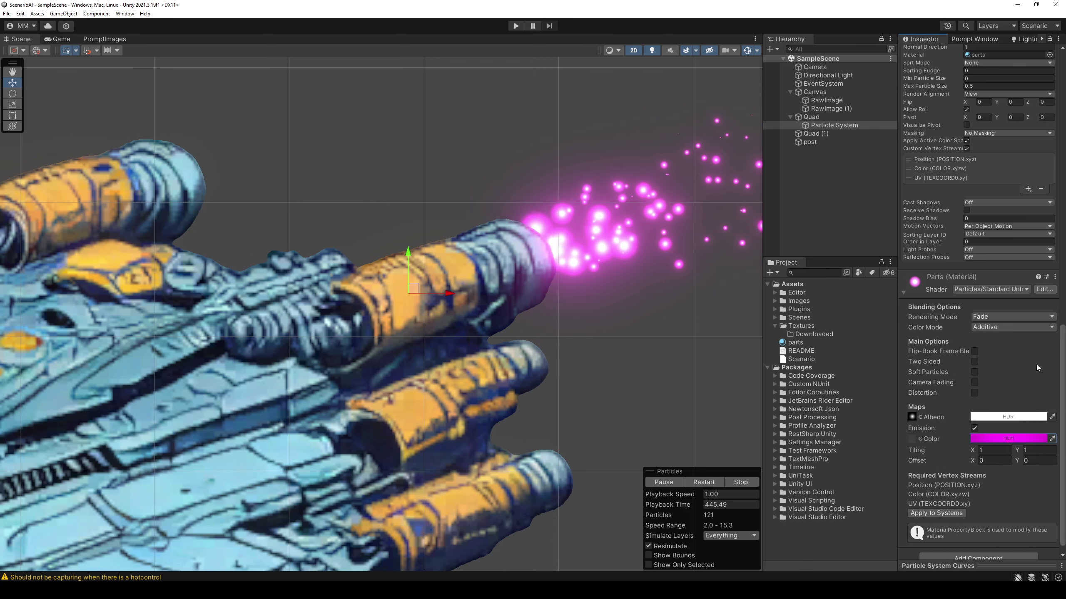
# Shift the emission hue to blue, lower its value and raise intensity to about 2.9
pyautogui.click(919, 439)
pyautogui.press('Escape')
pyautogui.click(981, 437)
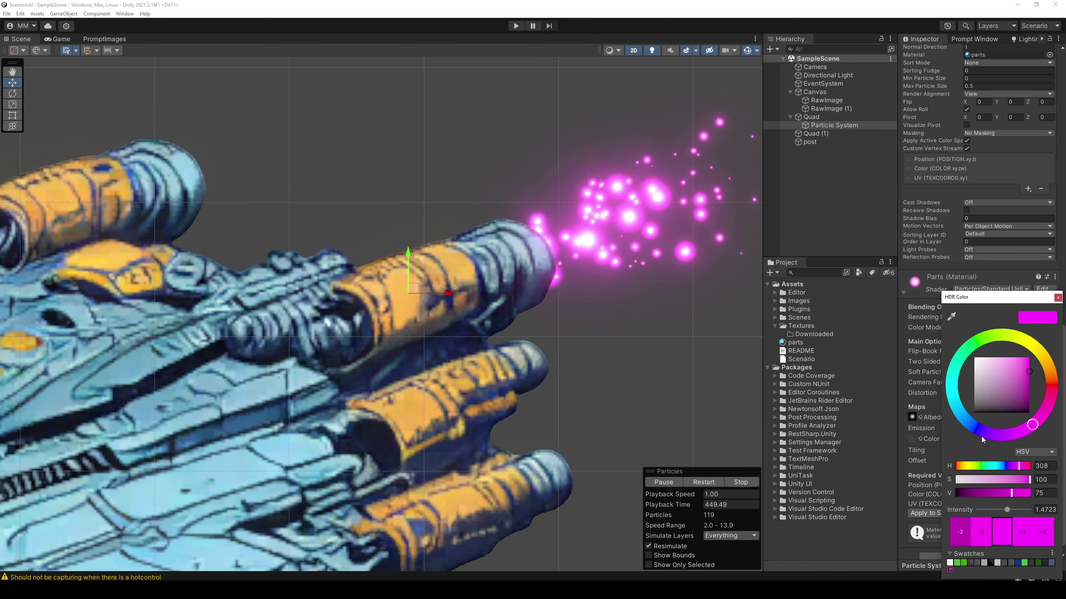
pyautogui.click(960, 413)
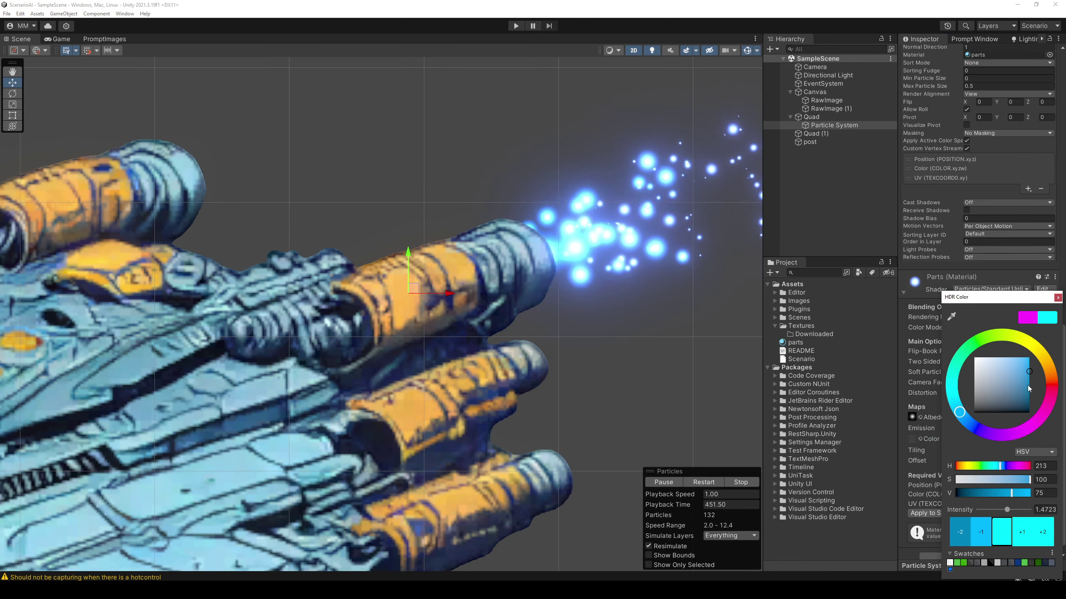
pyautogui.moveTo(1027, 385); pyautogui.dragTo(1059, 405)
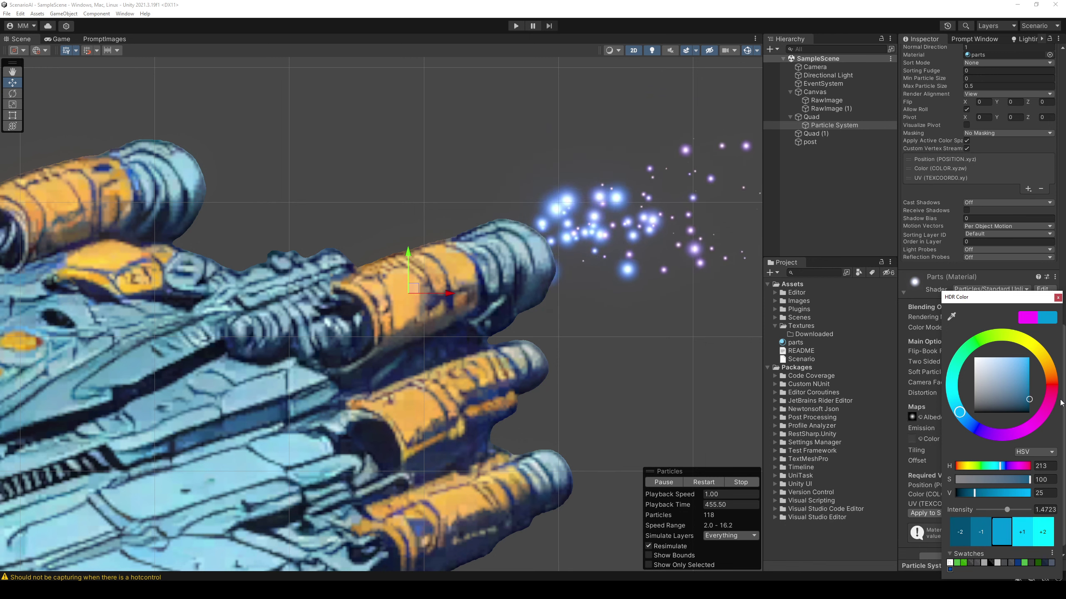
pyautogui.moveTo(1007, 509); pyautogui.dragTo(1010, 511)
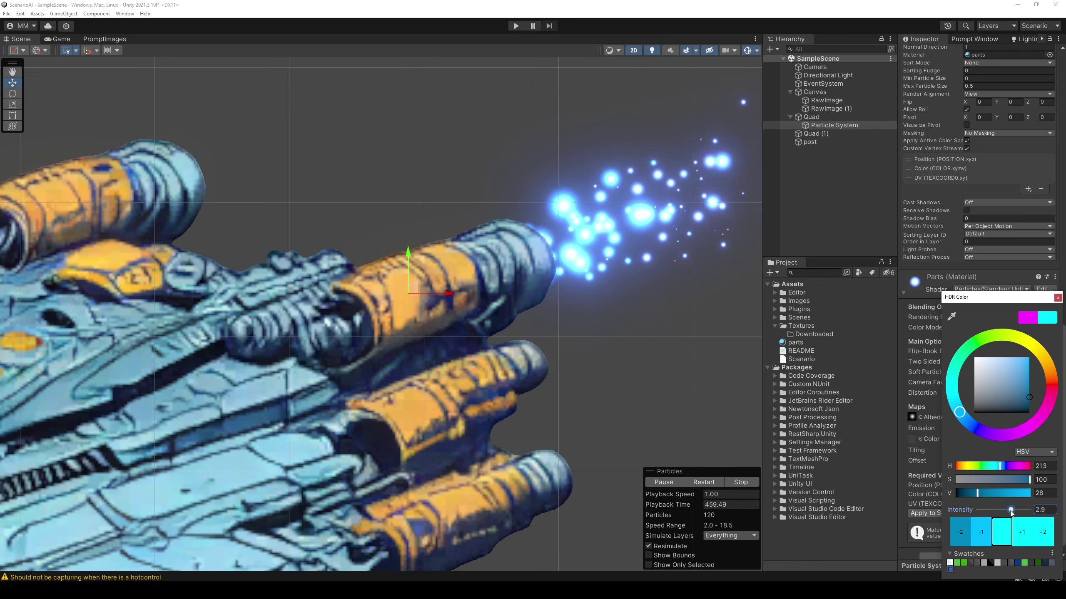
pyautogui.click(1057, 298)
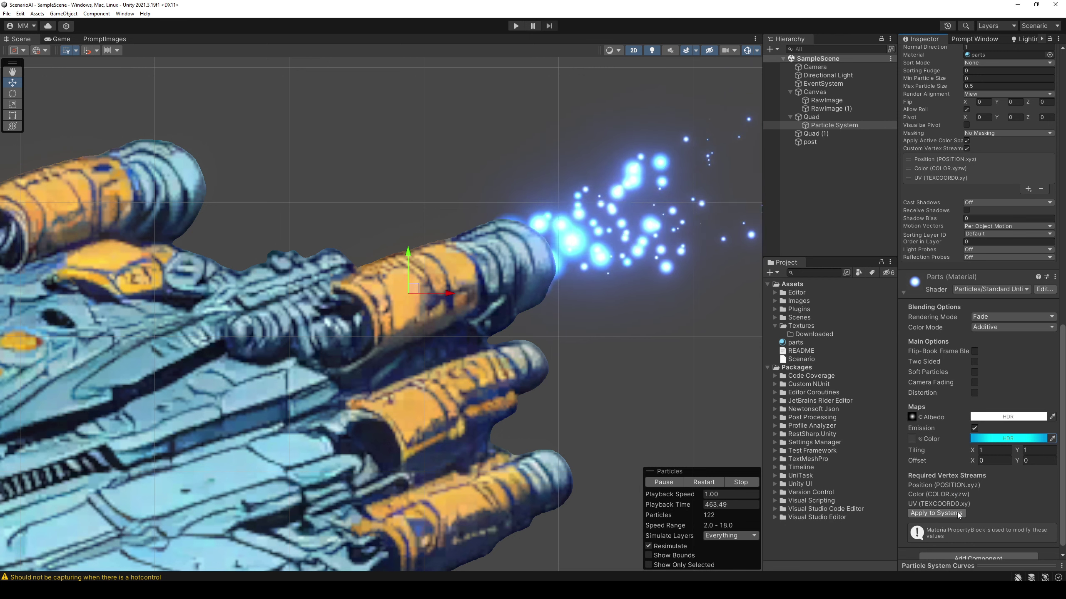
pyautogui.scroll(4, 982, 477)
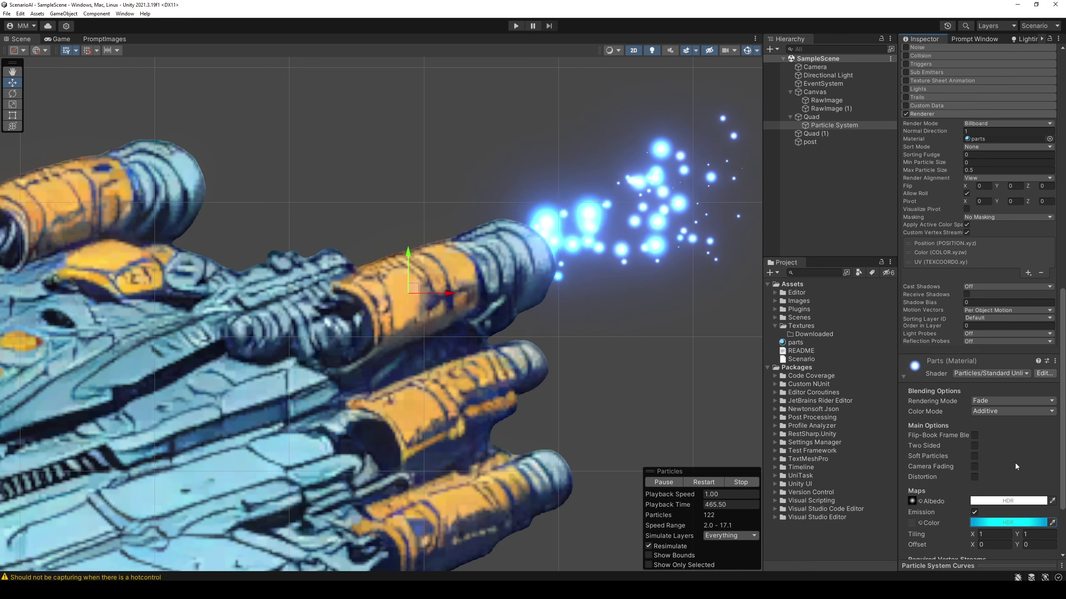
pyautogui.scroll(5, 1016, 462)
pyautogui.scroll(2, 1016, 462)
pyautogui.scroll(4, 1016, 462)
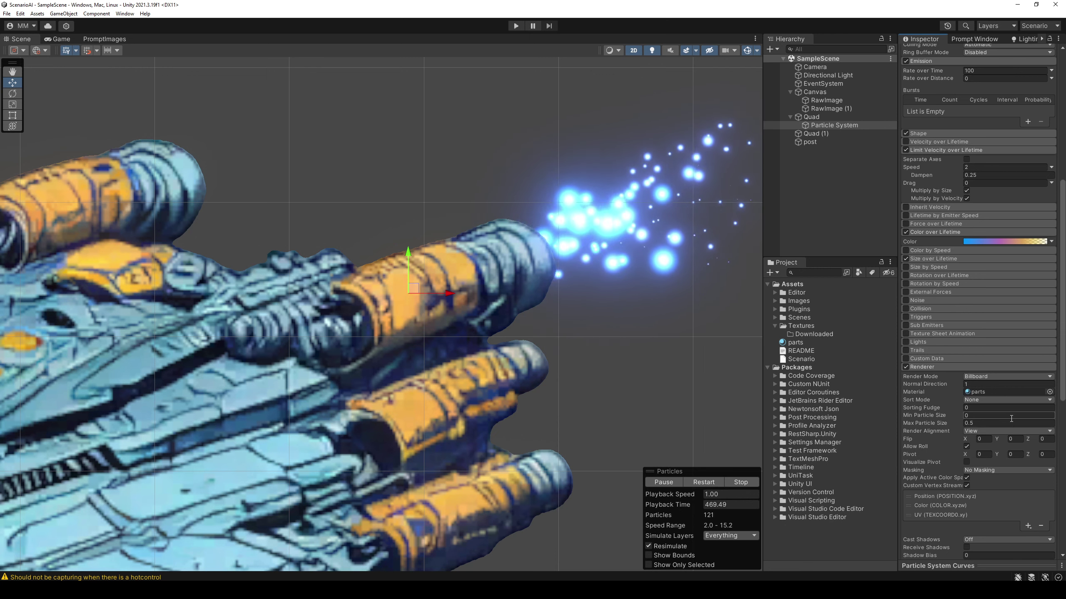
pyautogui.scroll(4, 975, 365)
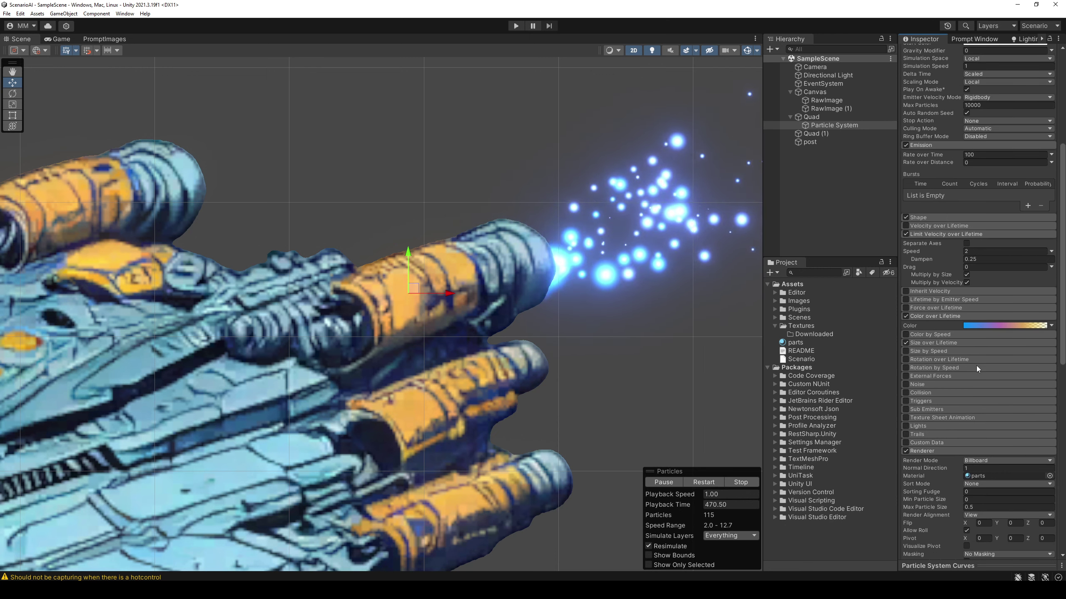
pyautogui.click(965, 327)
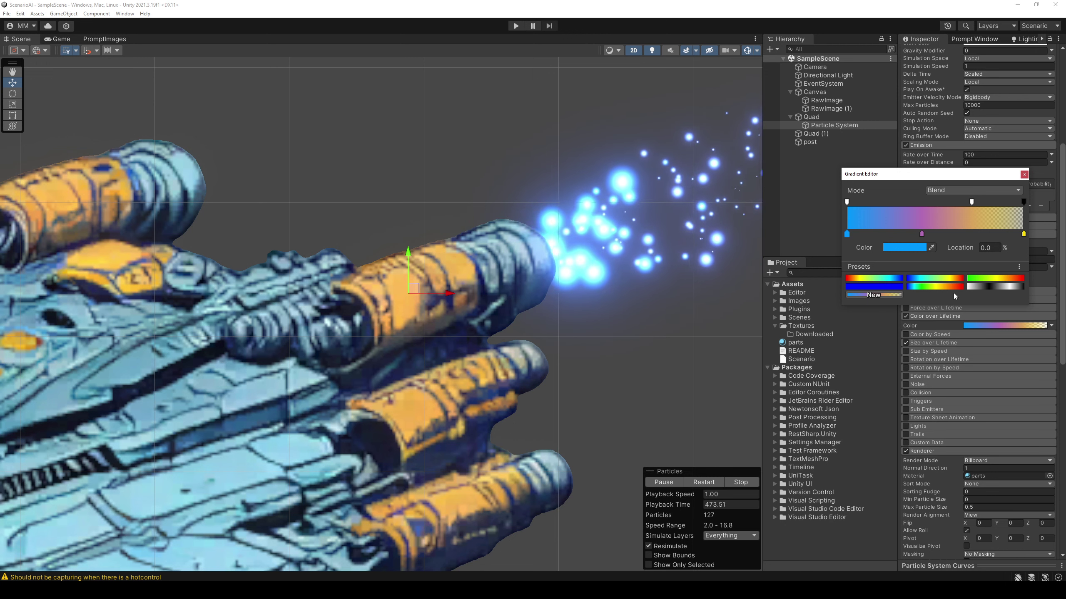
pyautogui.doubleClick(922, 235)
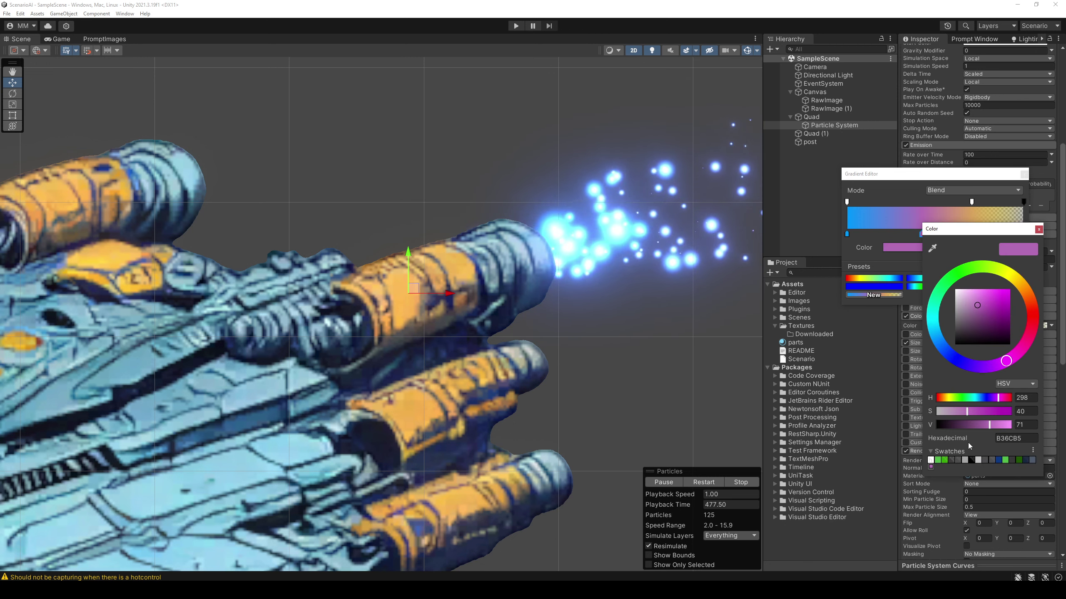
pyautogui.click(1020, 385)
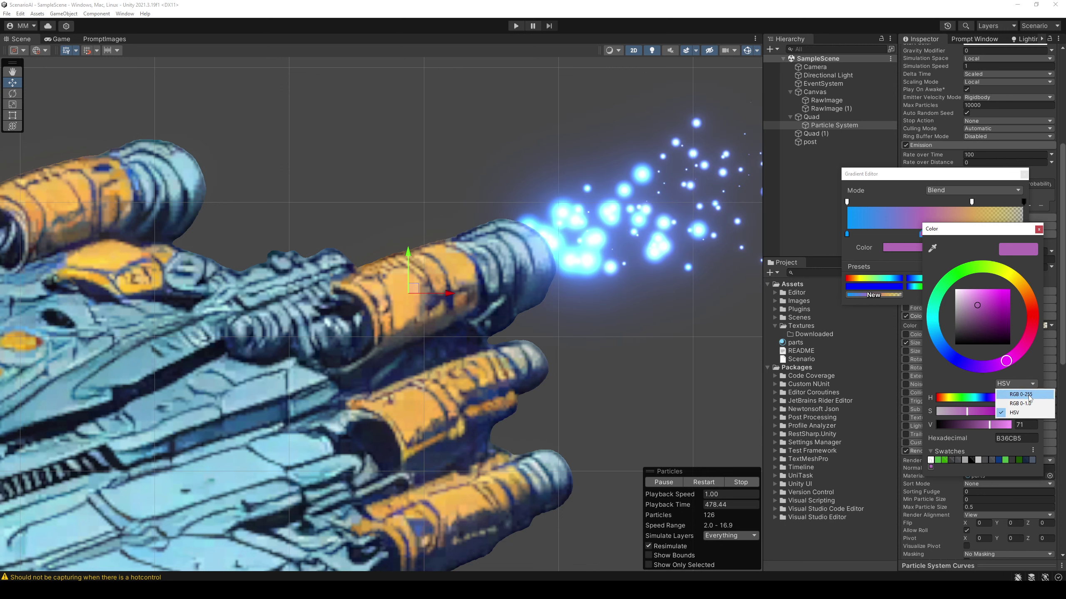
pyautogui.click(1028, 395)
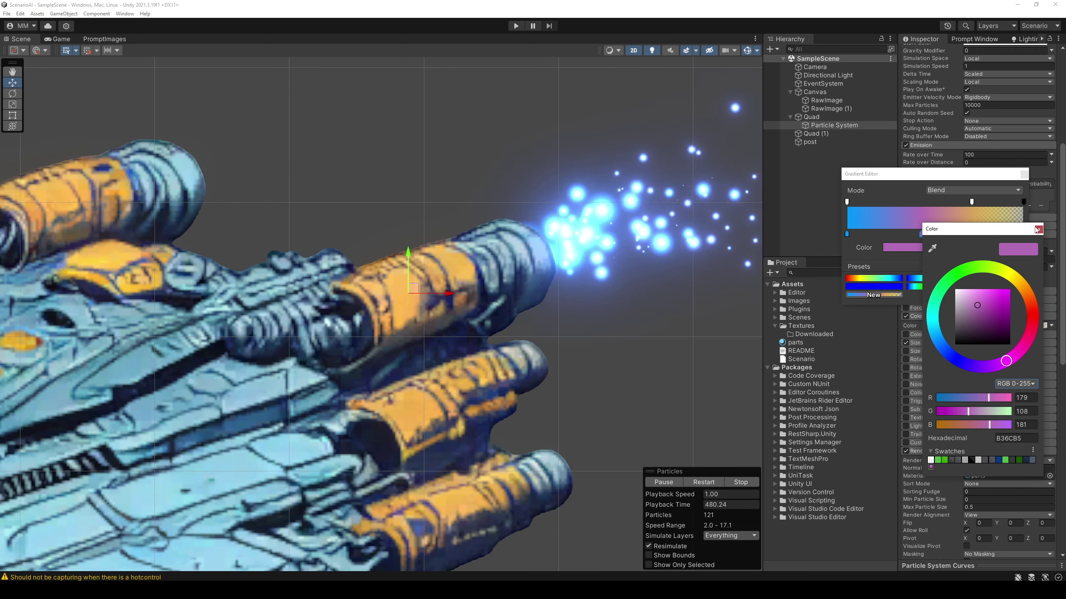
pyautogui.click(1025, 192)
pyautogui.click(1023, 174)
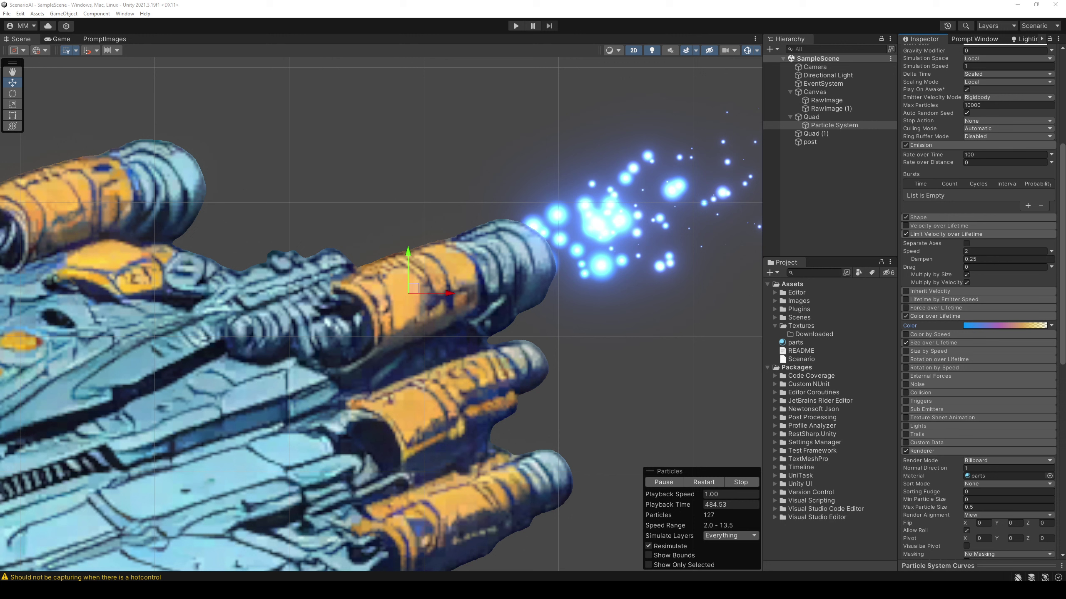
# Enable Run In Background under Player Settings' Resolution and Presentation, then close both windows
pyautogui.click(6, 13)
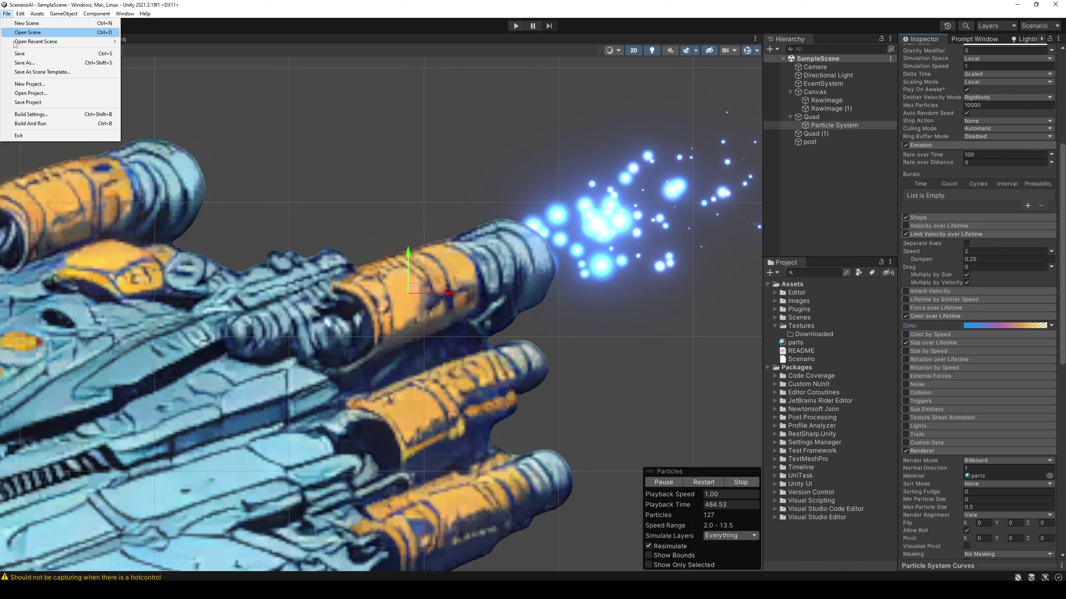
pyautogui.click(42, 111)
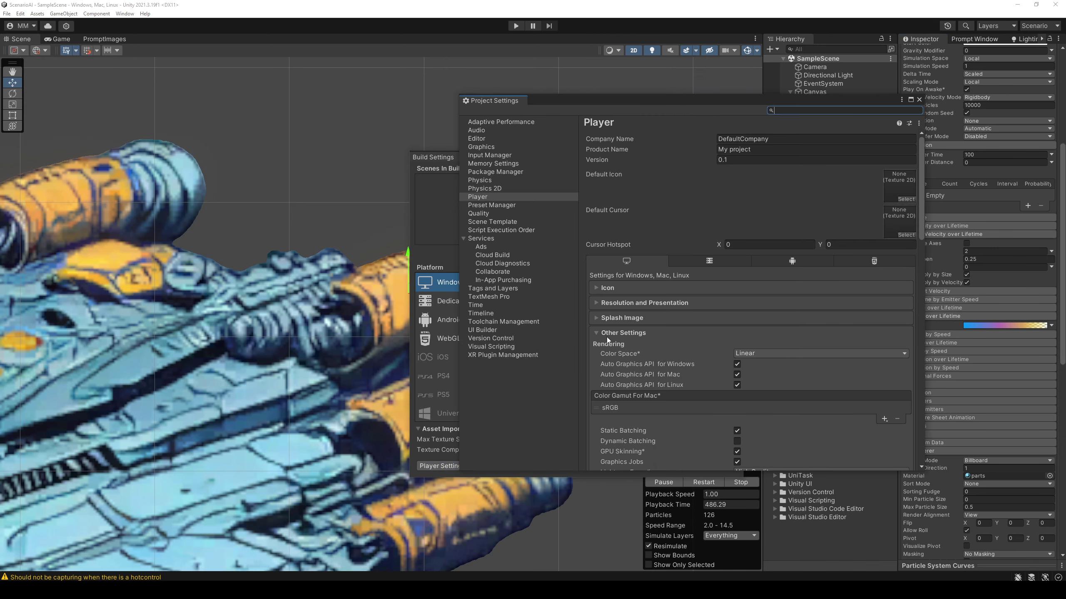
pyautogui.click(649, 304)
pyautogui.click(736, 355)
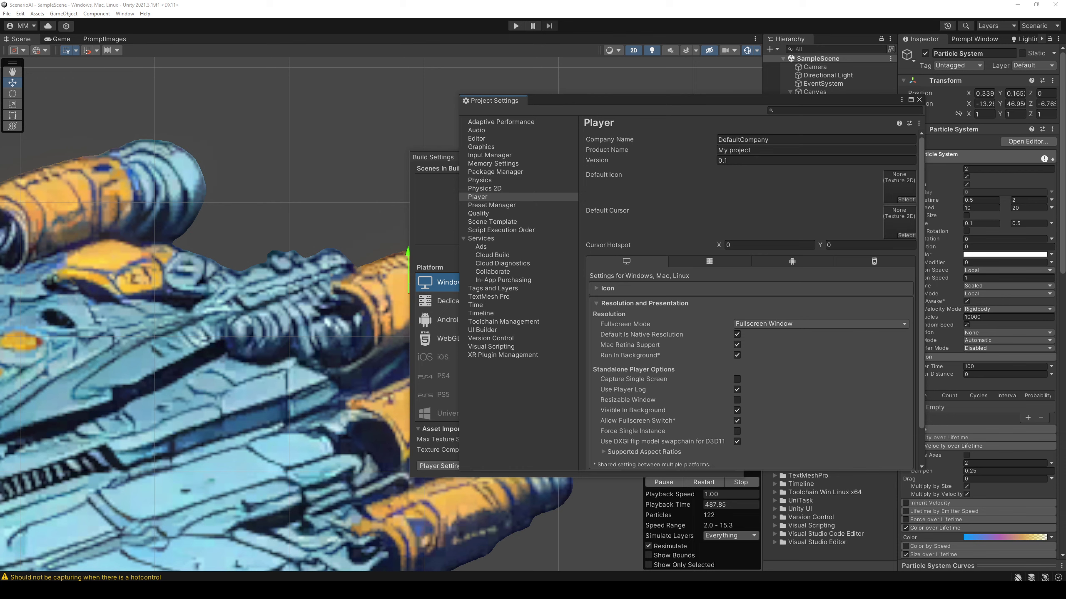
pyautogui.click(919, 99)
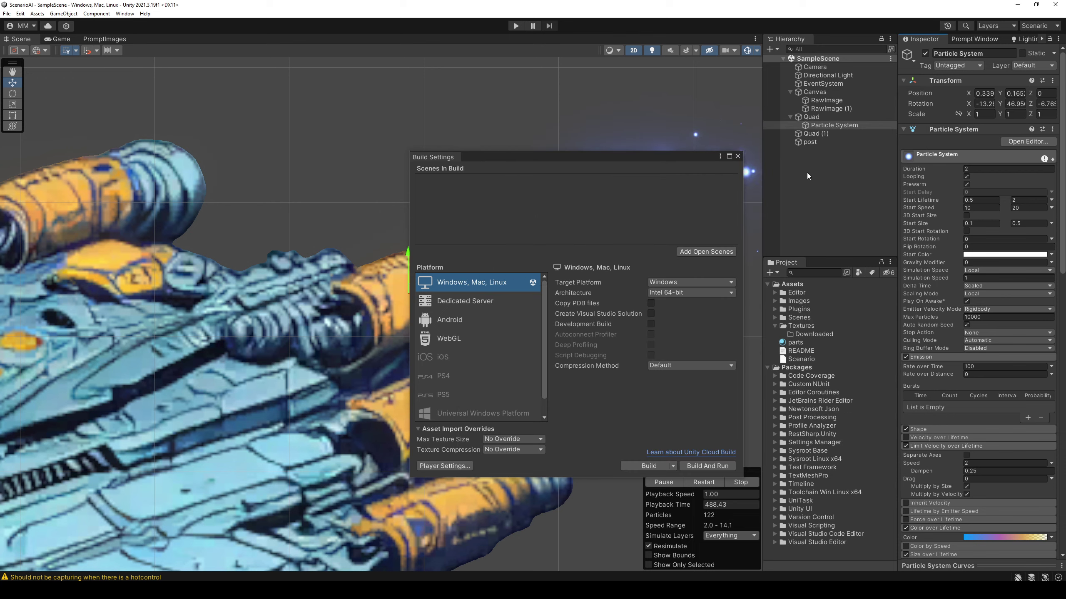
pyautogui.click(741, 157)
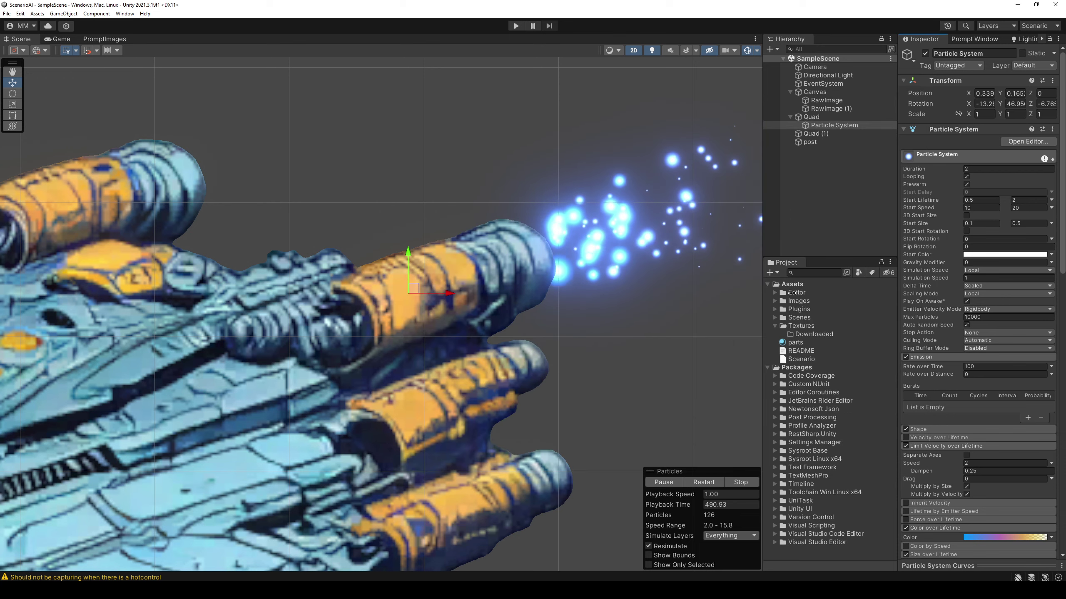
# Create a new C# script named 'Asdf' in the Assets folder
pyautogui.click(791, 285)
pyautogui.rightClick(791, 285)
pyautogui.moveTo(902, 290)
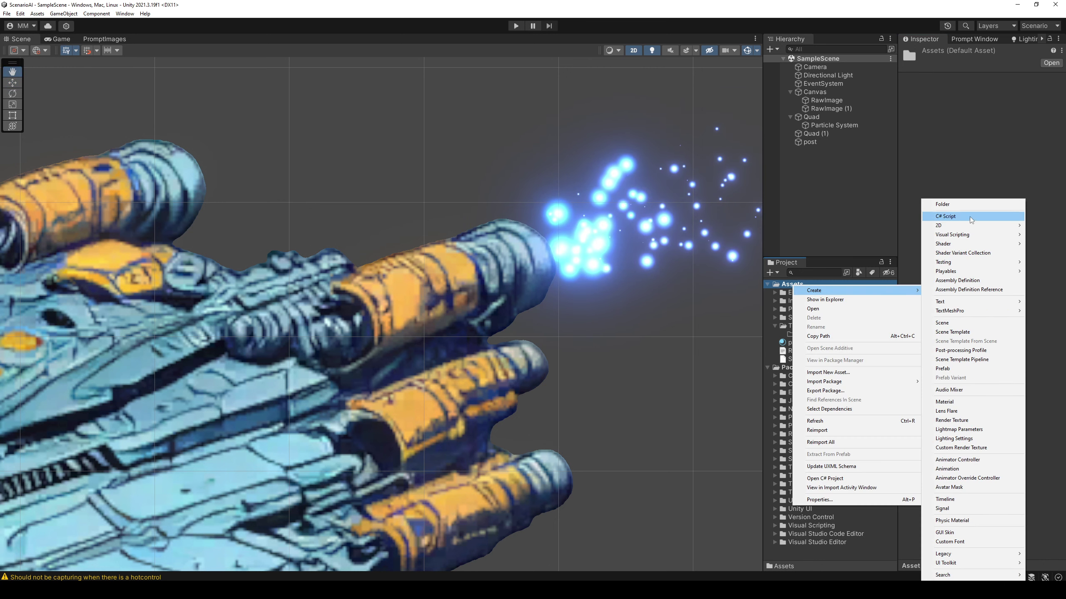
pyautogui.click(928, 219)
pyautogui.write('Asdf')
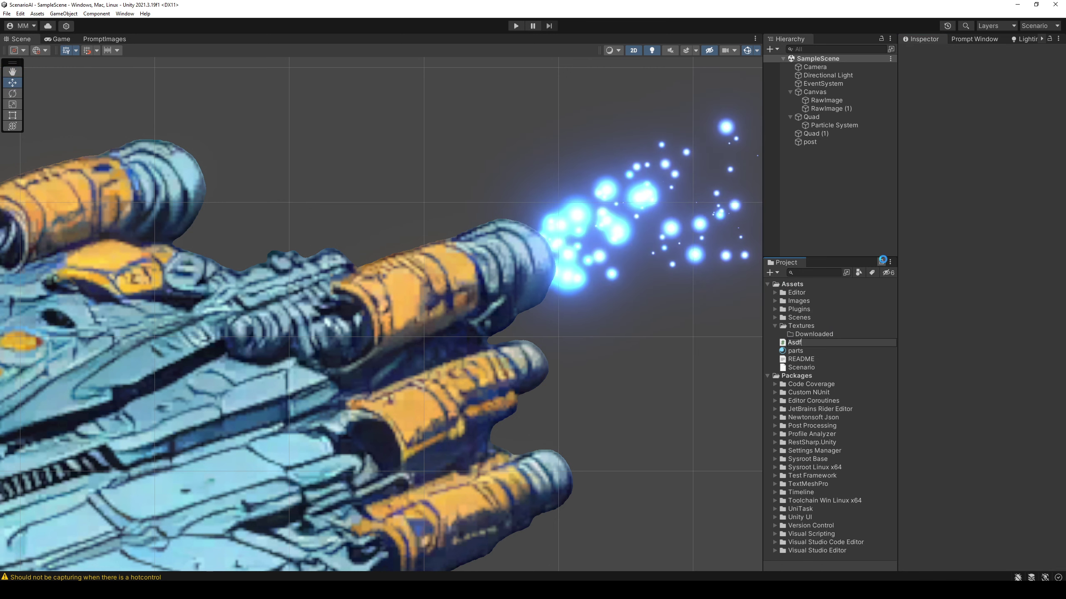
pyautogui.press('Return')
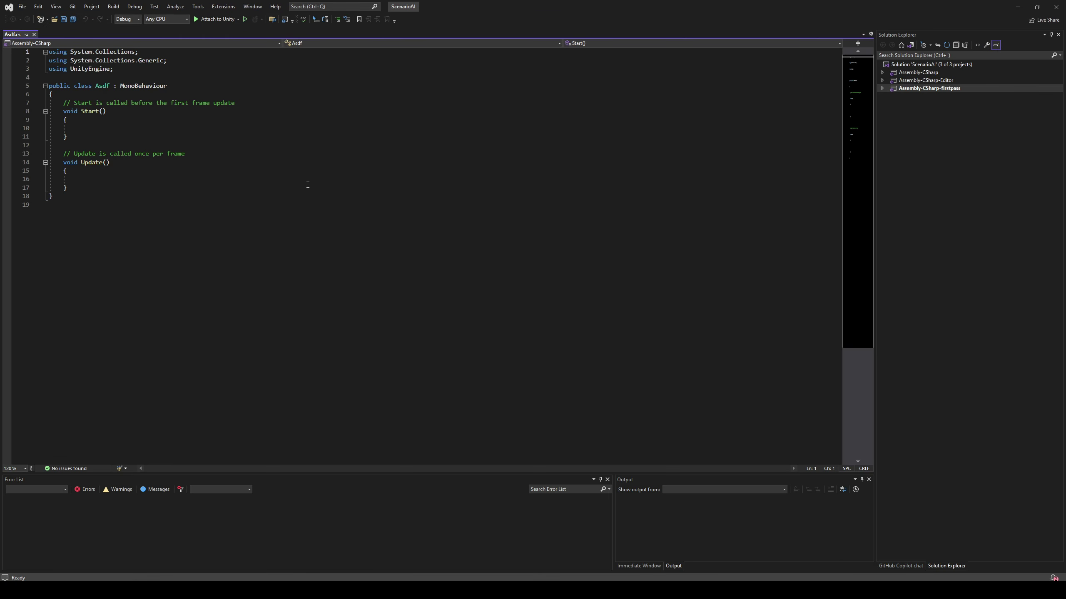
# Declare 'public Gradient gradient;' in the Asdf class, save, and return to Unity
pyautogui.click(180, 95)
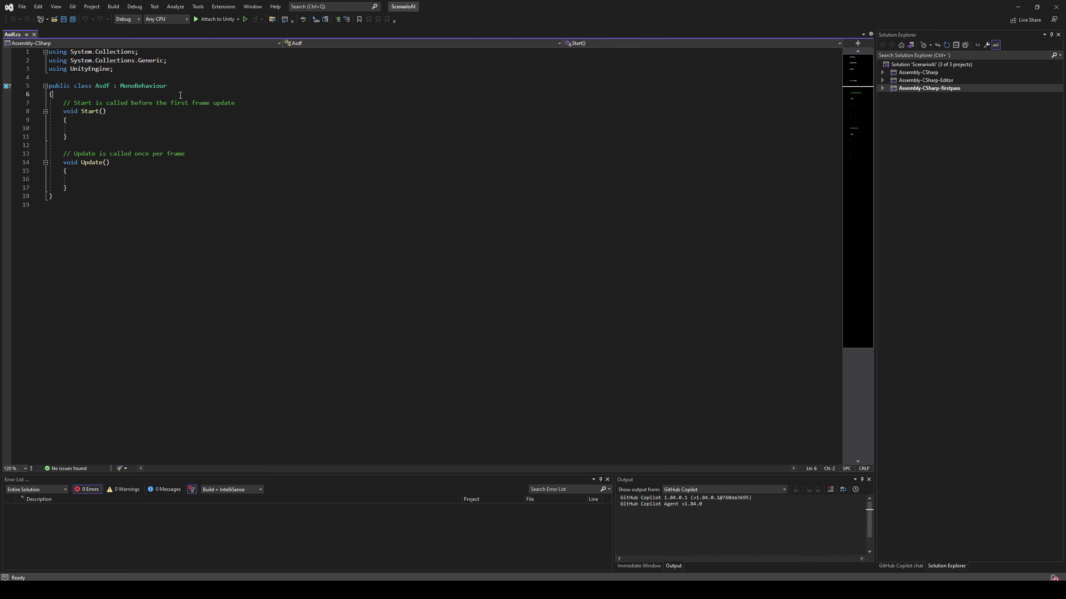
pyautogui.press('Return')
pyautogui.write('public ')
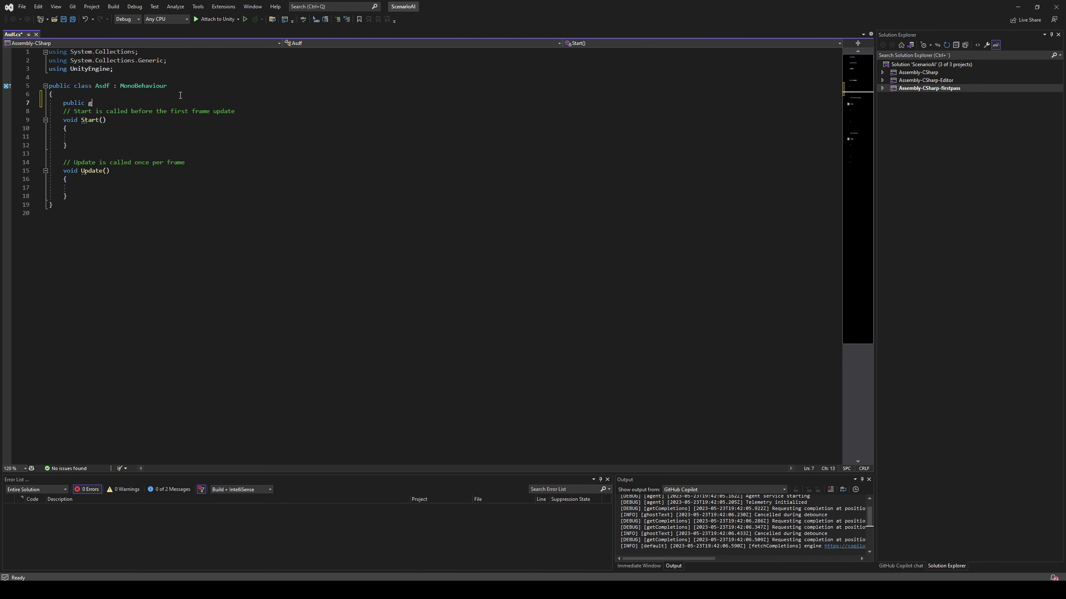
pyautogui.write('Grad')
pyautogui.press('Tab')
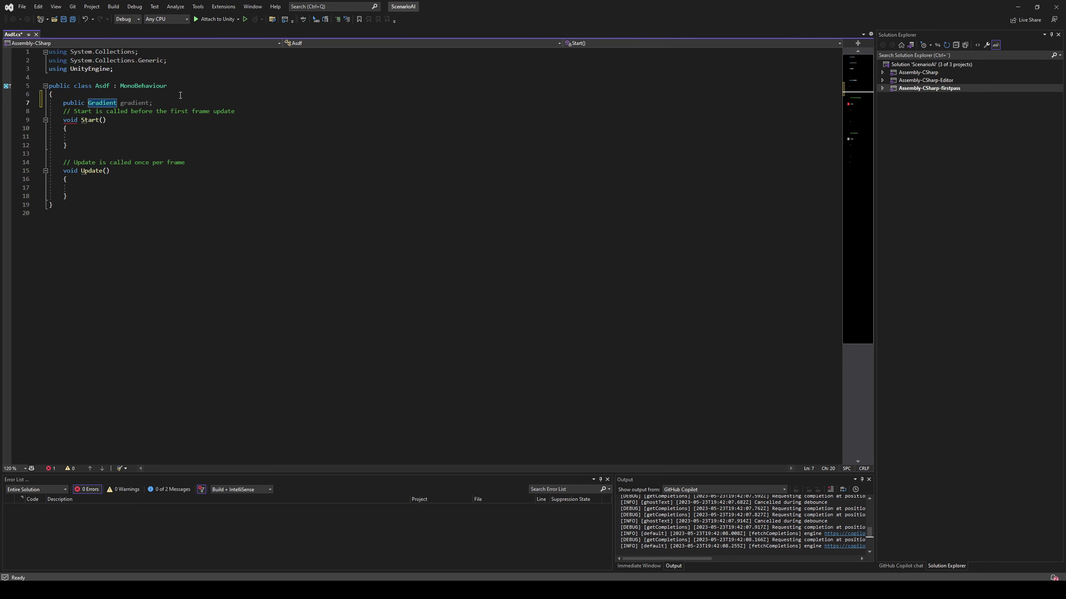
pyautogui.write('g')
pyautogui.press('Tab')
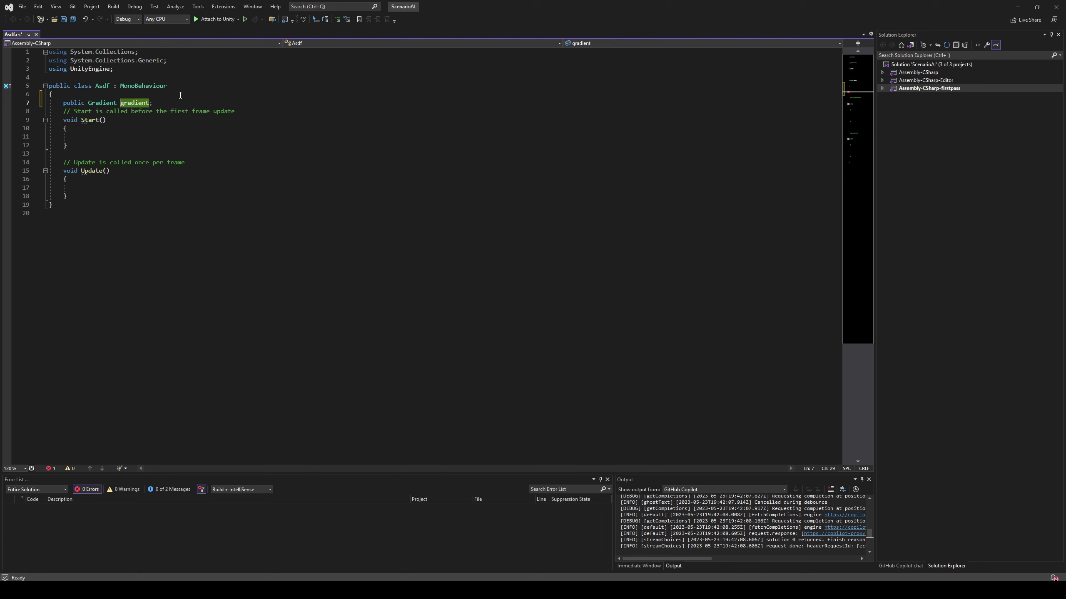
pyautogui.press('Tab')
pyautogui.hotkey('ctrl', 's')
pyautogui.hotkey('alt', 'Tab')
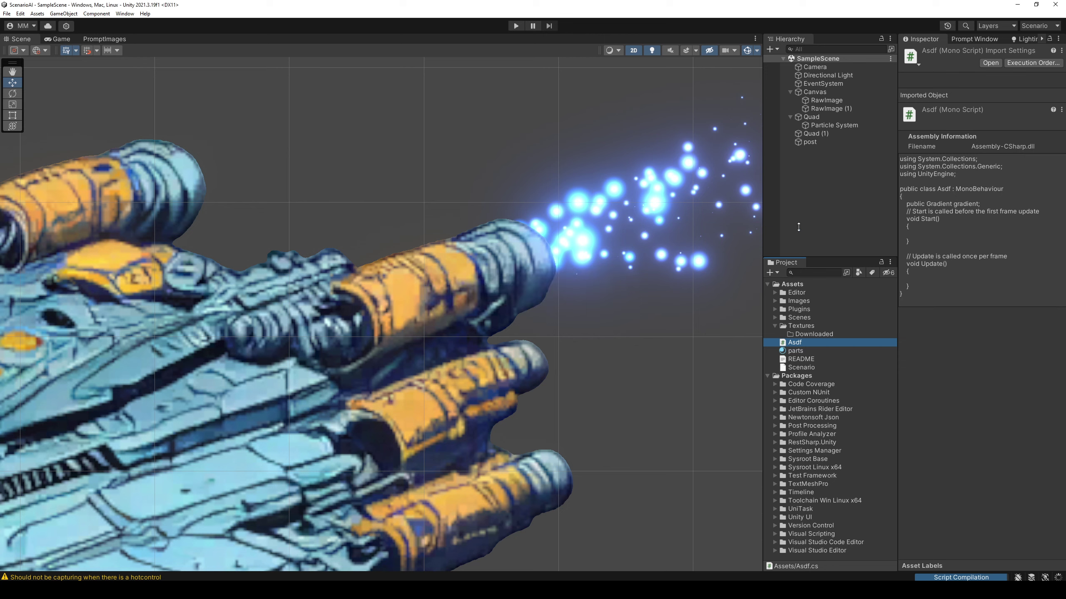
# On the post object, remove the duplicate Asdf (Script) component and open its Gradient
pyautogui.click(810, 142)
pyautogui.moveTo(794, 342); pyautogui.dragTo(962, 375)
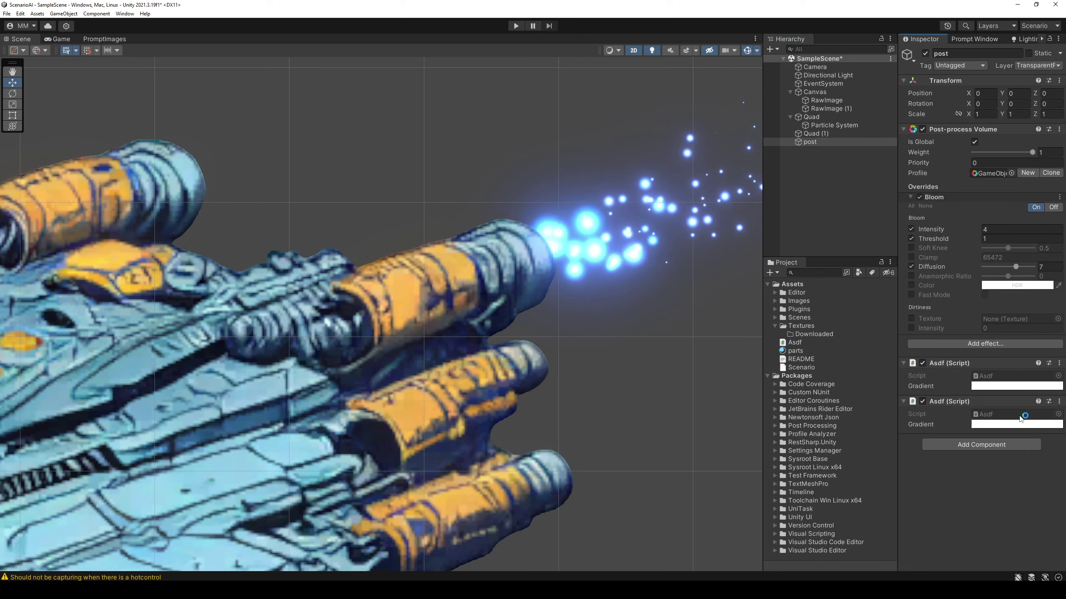
pyautogui.rightClick(949, 364)
pyautogui.click(974, 385)
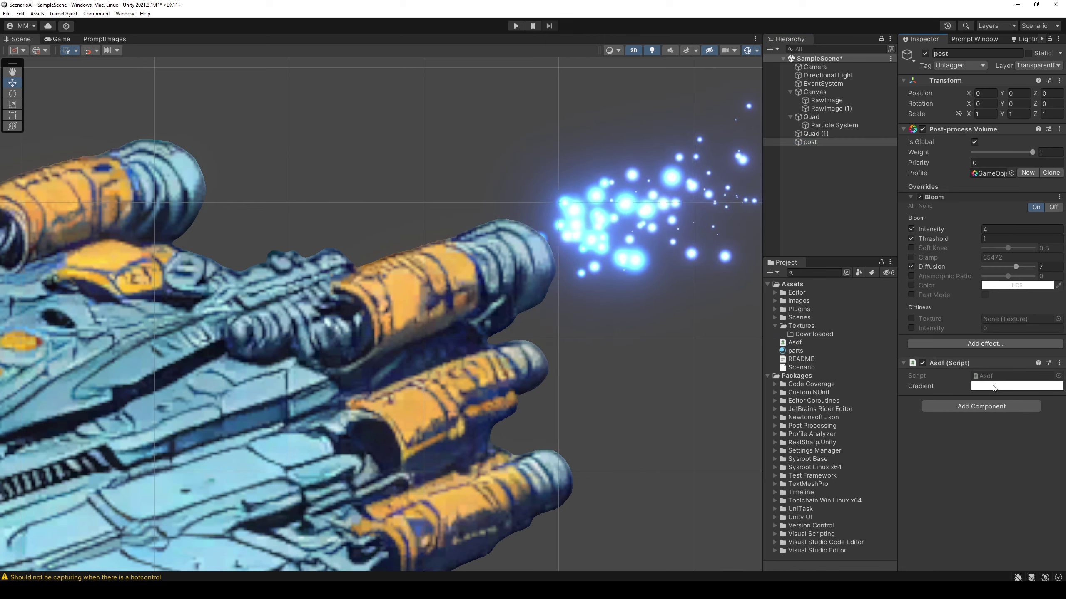
pyautogui.click(995, 386)
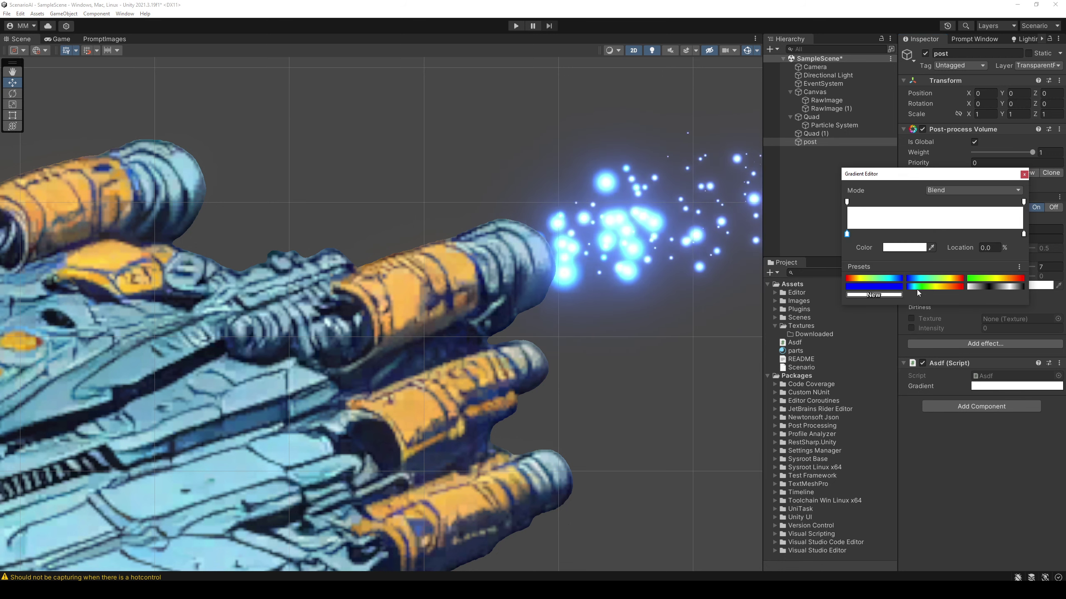
# Switch the white gradient key's colour picker to HSV, then close the picker and gradient editor
pyautogui.doubleClick(847, 234)
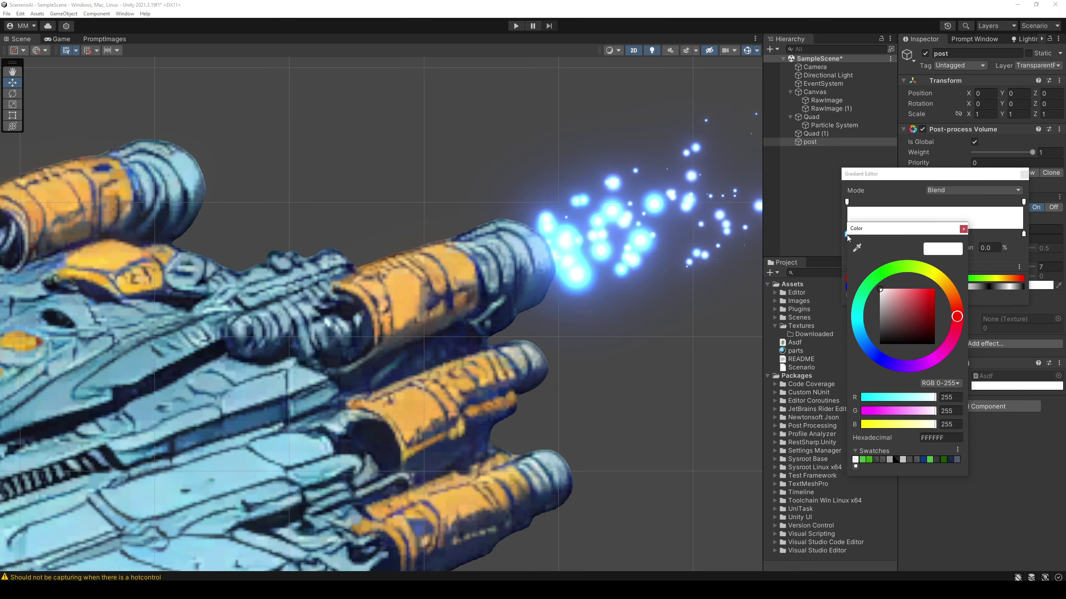
pyautogui.click(938, 384)
pyautogui.click(938, 412)
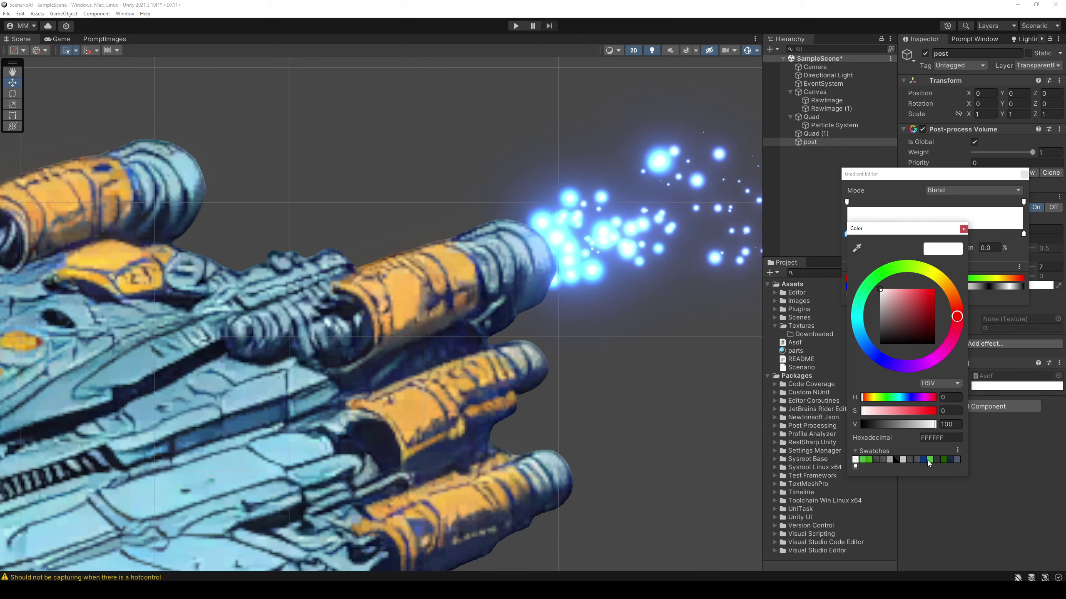
pyautogui.click(956, 450)
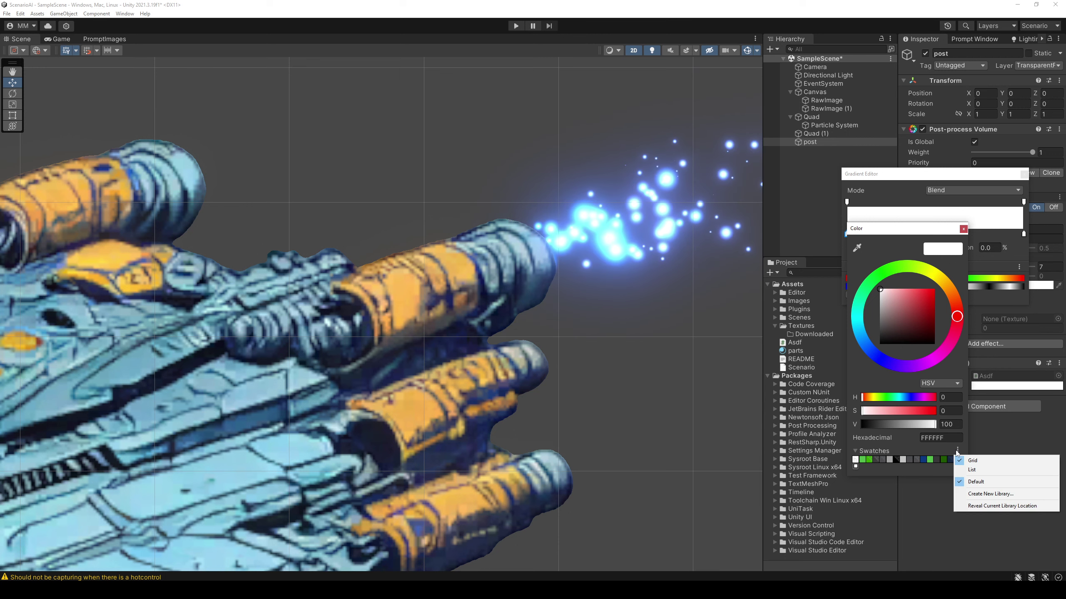
pyautogui.click(896, 469)
pyautogui.click(1011, 180)
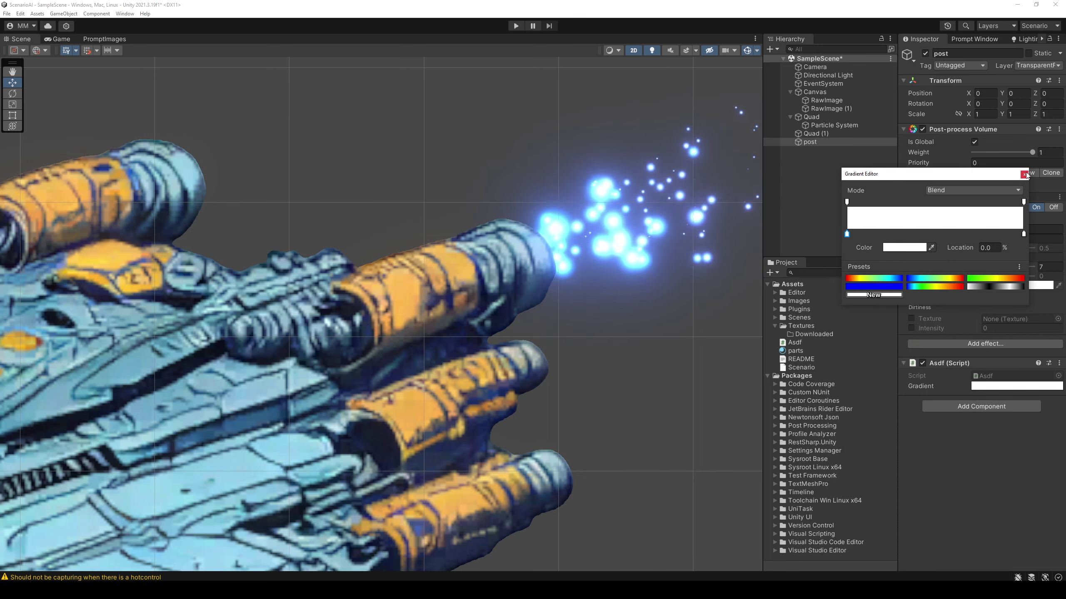
pyautogui.click(1024, 174)
# Enable Bloom Color, tint it magenta at HDR intensity 2, and save it as a swatch
pyautogui.click(910, 286)
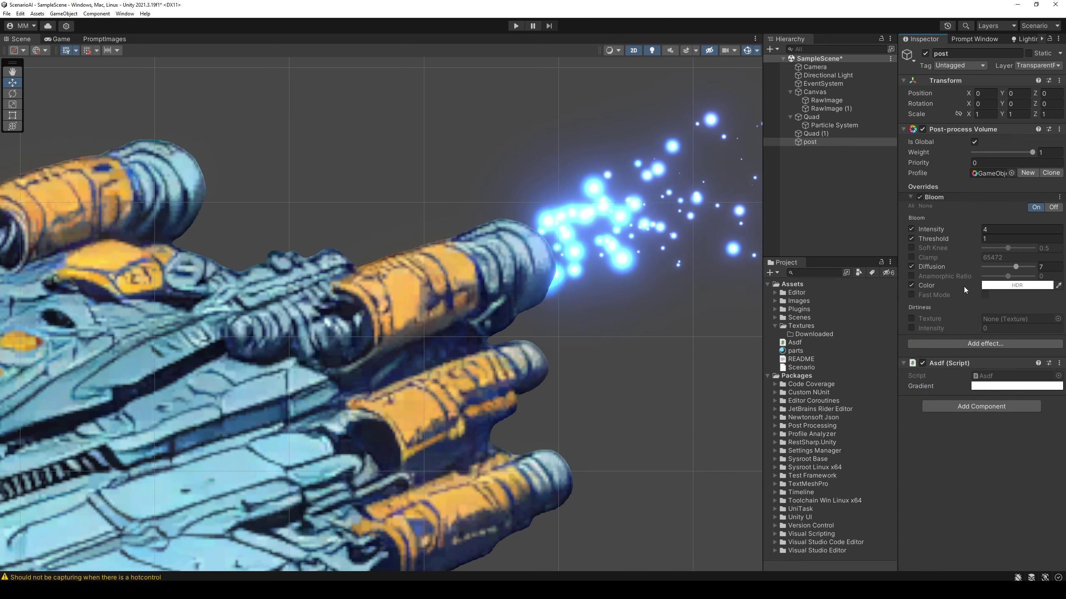
pyautogui.click(1006, 285)
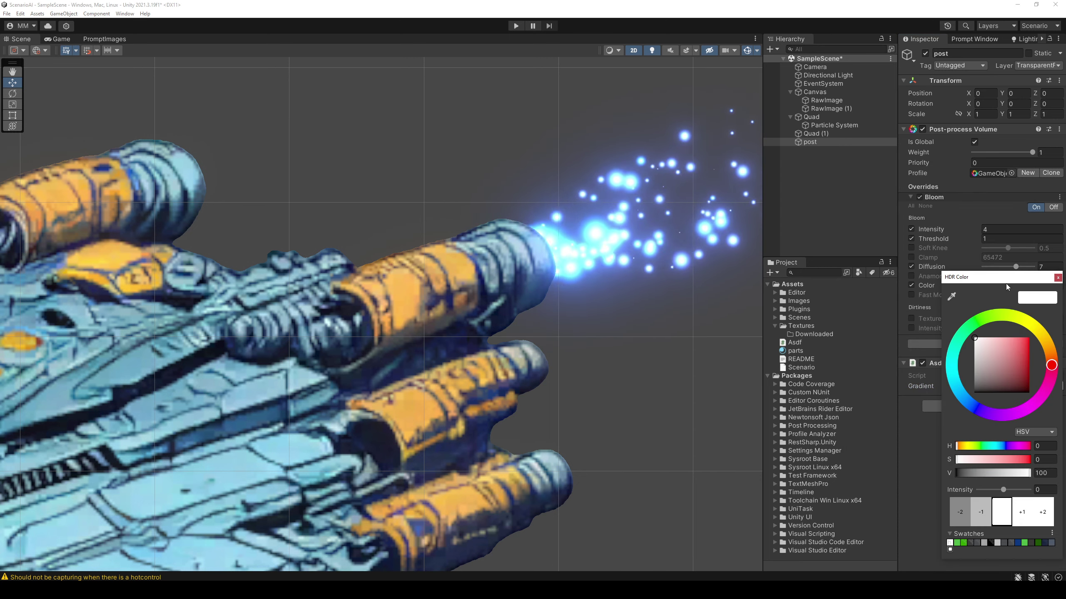
pyautogui.click(1015, 446)
pyautogui.moveTo(1022, 356); pyautogui.dragTo(1034, 358)
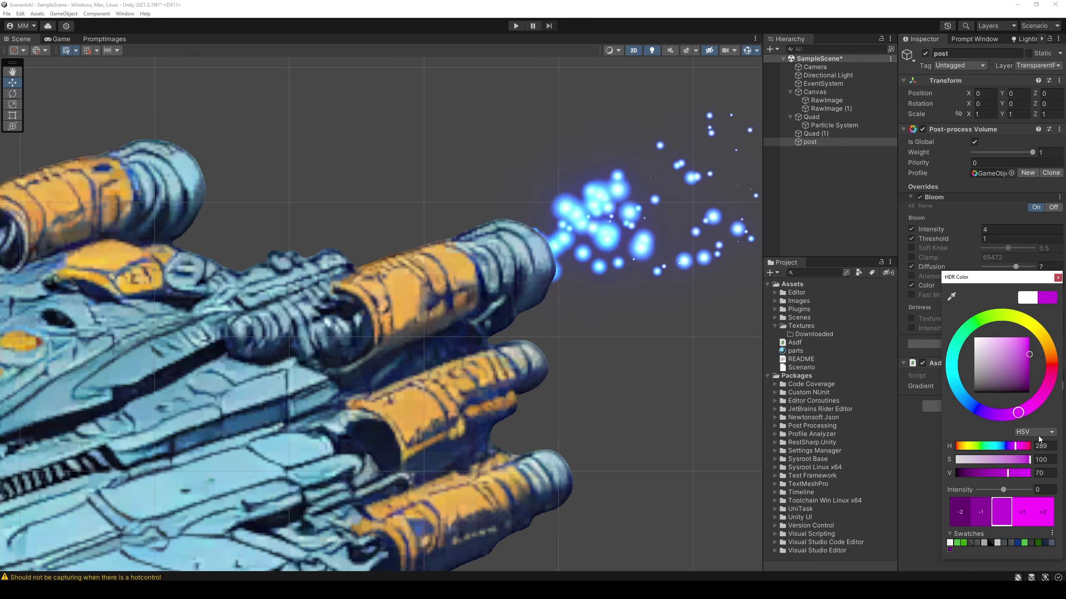
pyautogui.click(1024, 514)
pyautogui.click(1025, 511)
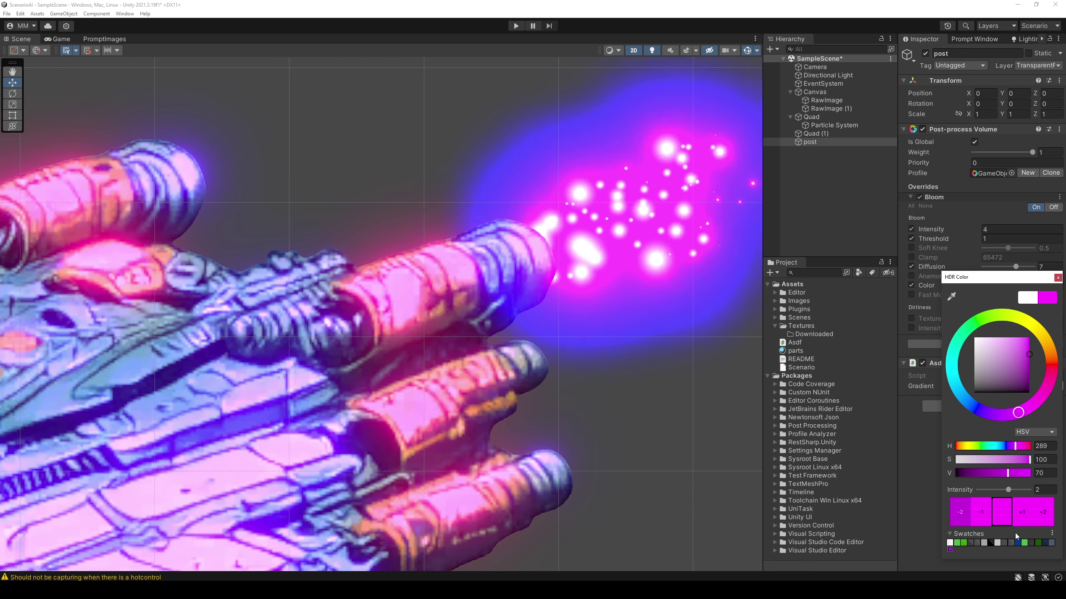
pyautogui.click(957, 549)
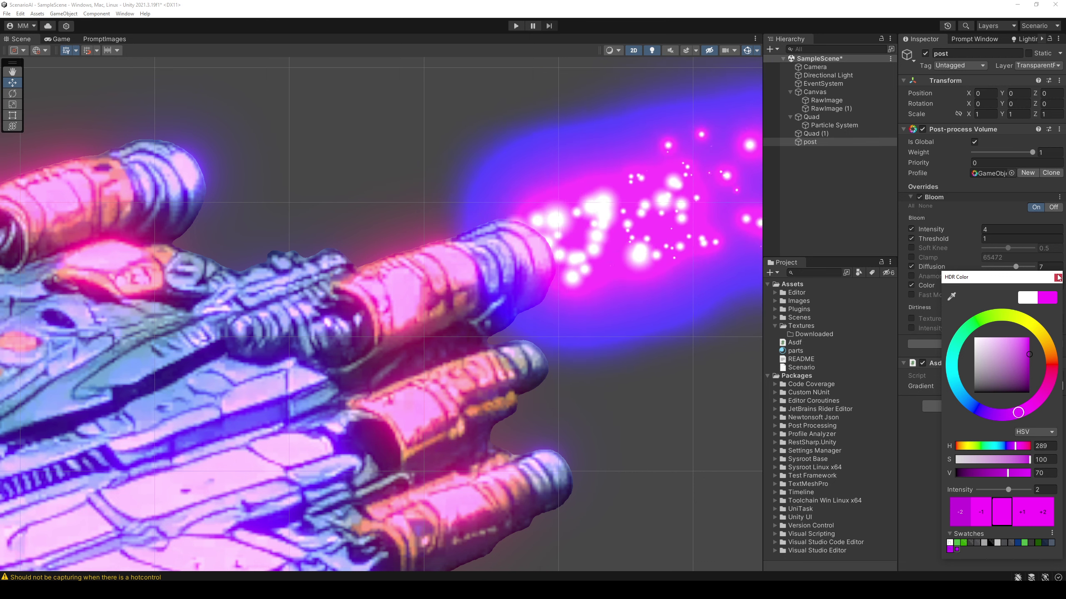
# Try tint brightness 75, then cancel the tint and turn the Bloom Color override off
pyautogui.click(985, 545)
pyautogui.click(950, 549)
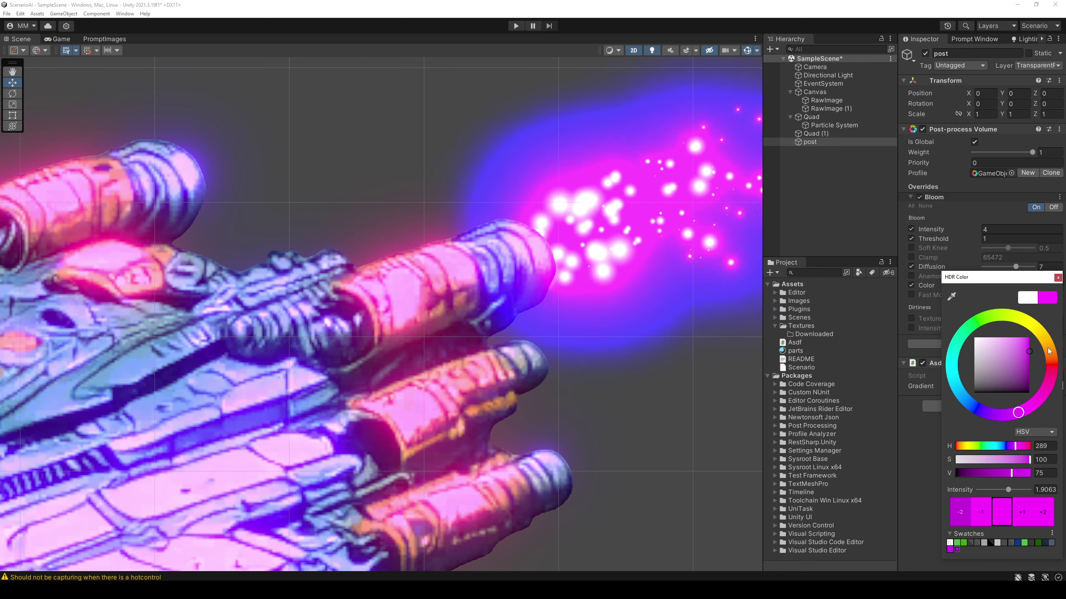
pyautogui.press('Escape')
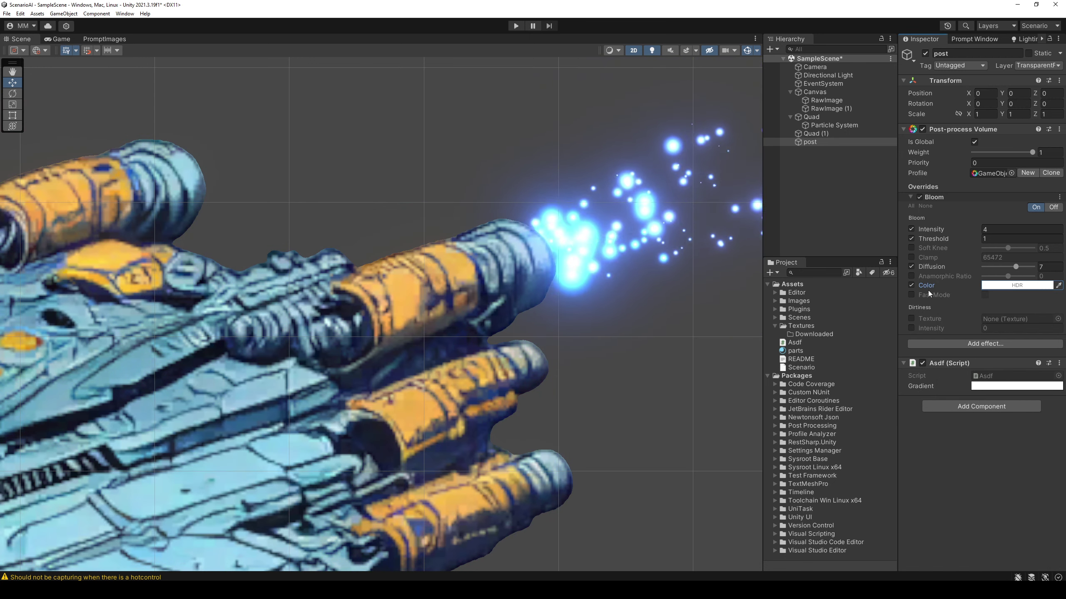
pyautogui.click(911, 285)
# Dismiss the Asdf component options and save the scene
pyautogui.rightClick(932, 369)
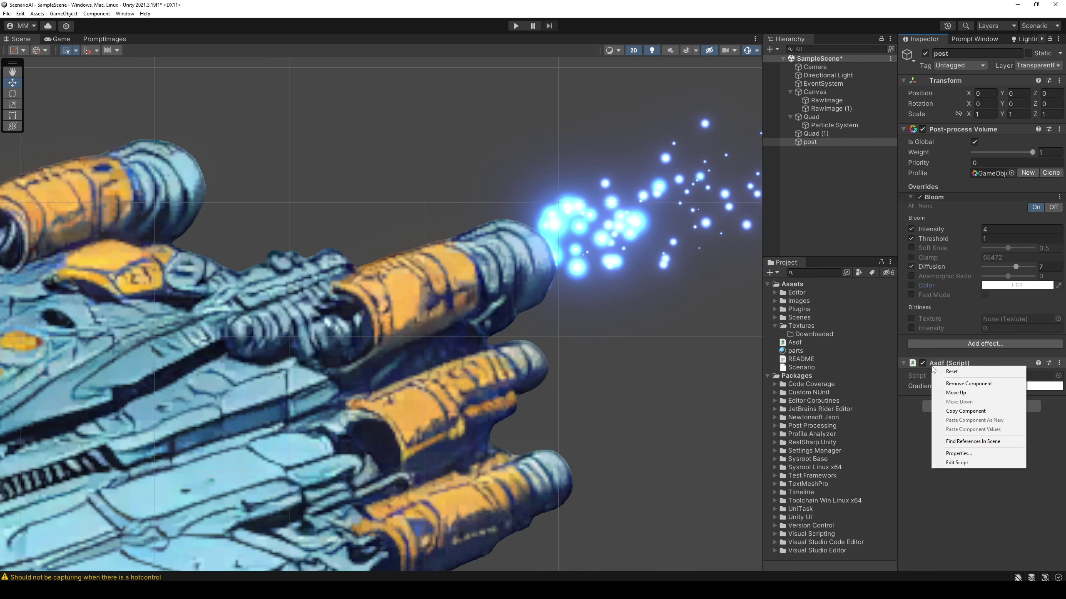
pyautogui.click(964, 384)
pyautogui.hotkey('ctrl', 's')
# Change the Particle System's Color over Lifetime purple key to the saved 9C00BF swatch
pyautogui.click(829, 126)
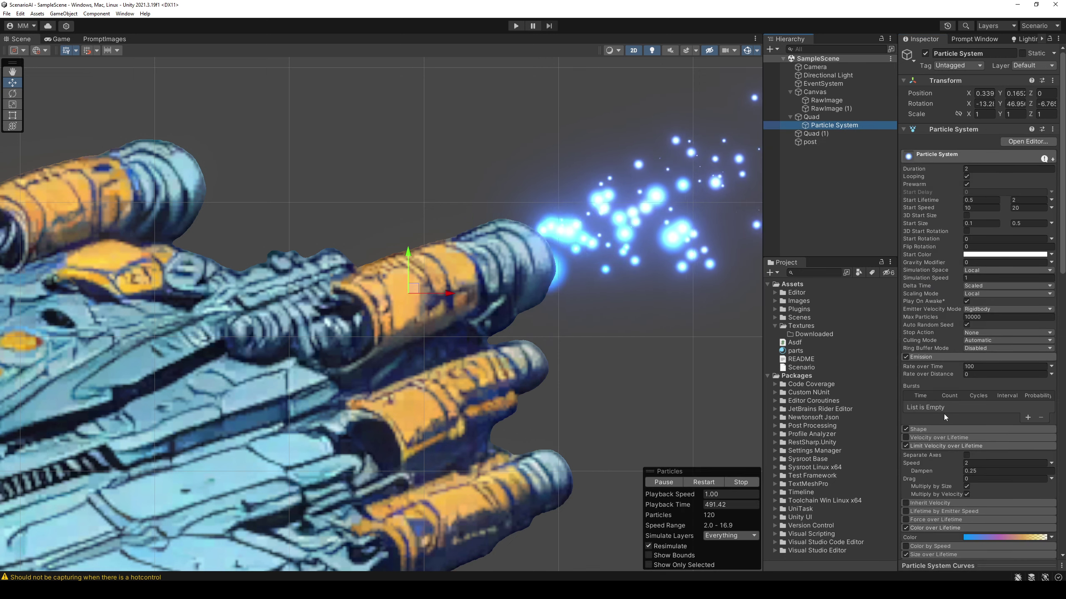
pyautogui.scroll(-5, 969, 443)
pyautogui.click(995, 368)
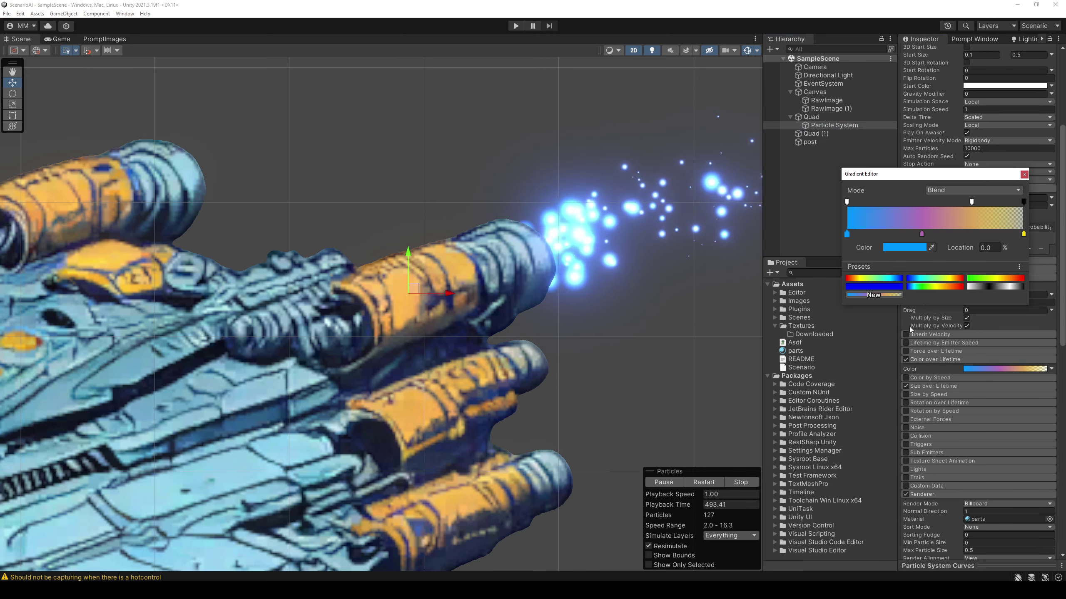
pyautogui.click(921, 234)
pyautogui.click(902, 247)
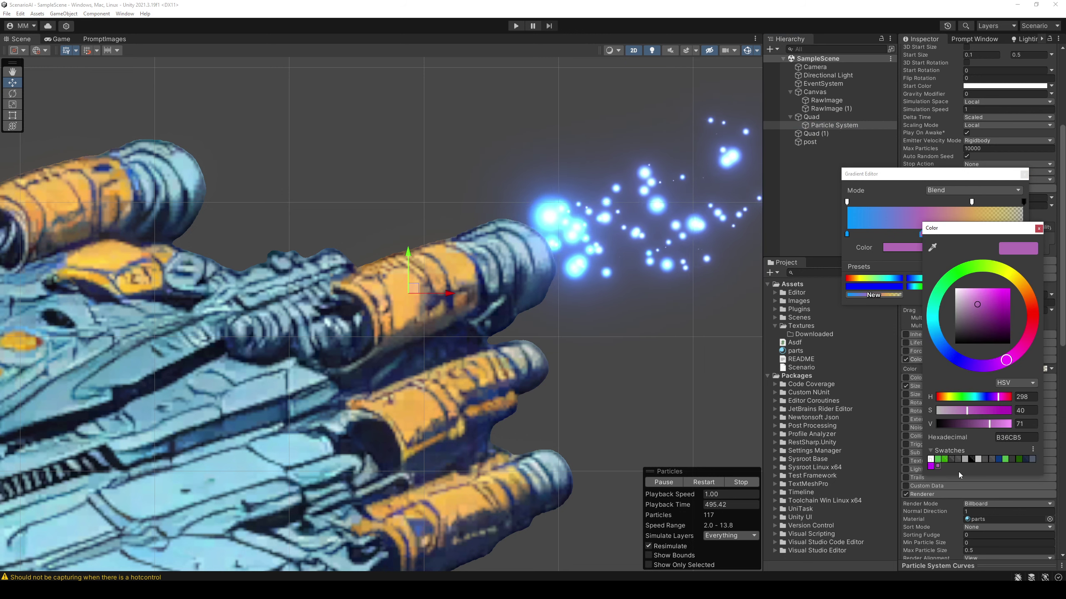
pyautogui.click(931, 466)
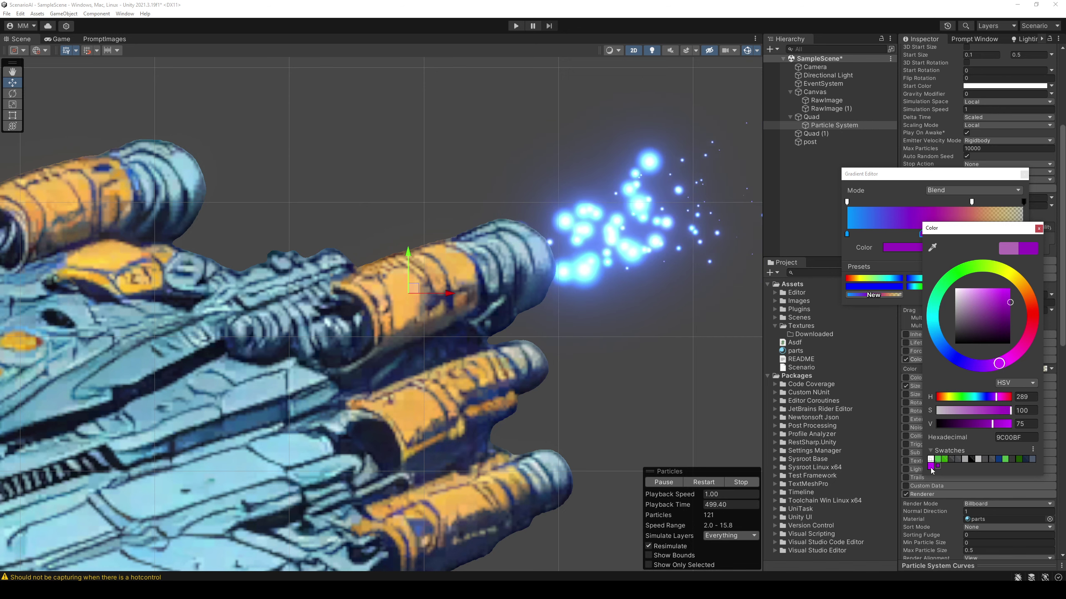
pyautogui.click(1037, 229)
pyautogui.click(1024, 174)
pyautogui.scroll(-3, 565, 266)
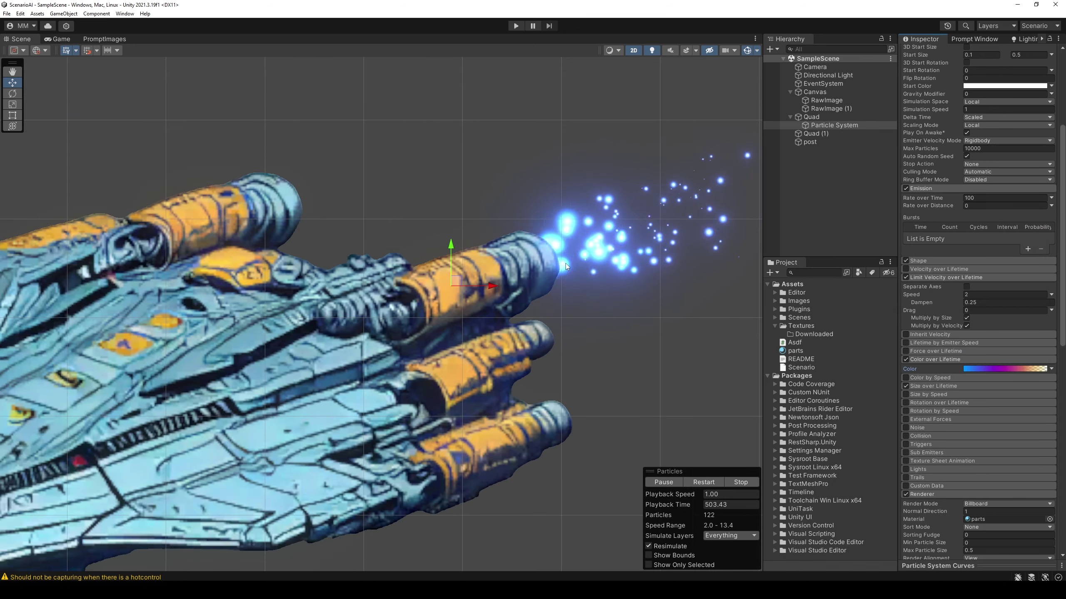
pyautogui.scroll(-2, 565, 266)
pyautogui.click(835, 126)
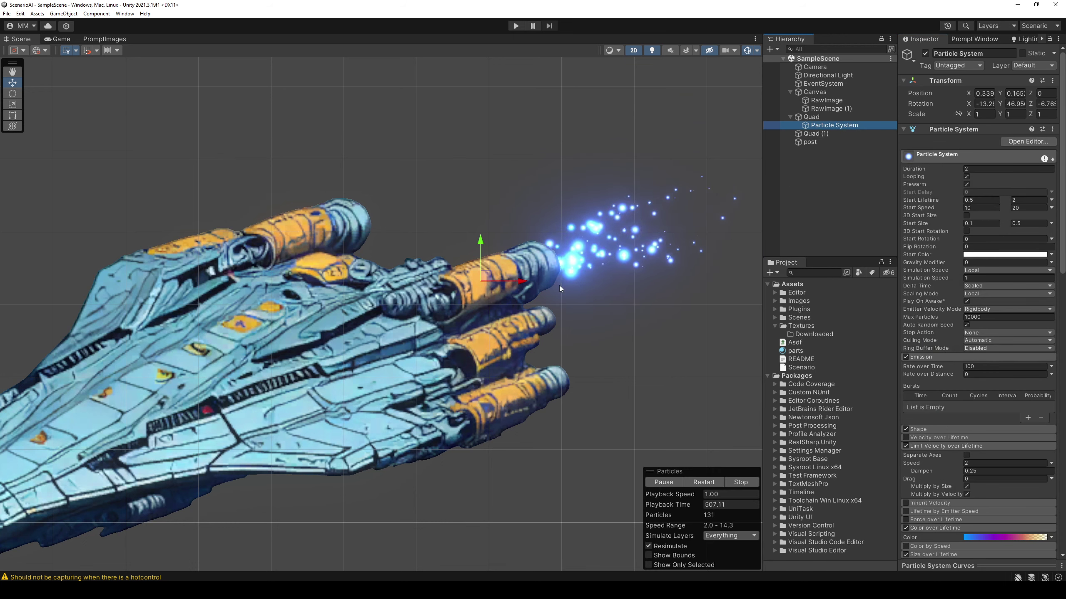
# Duplicate the particle system onto the upper and lower engines, scaling to about 0.584 and tilting
pyautogui.hotkey('ctrl', 'd')
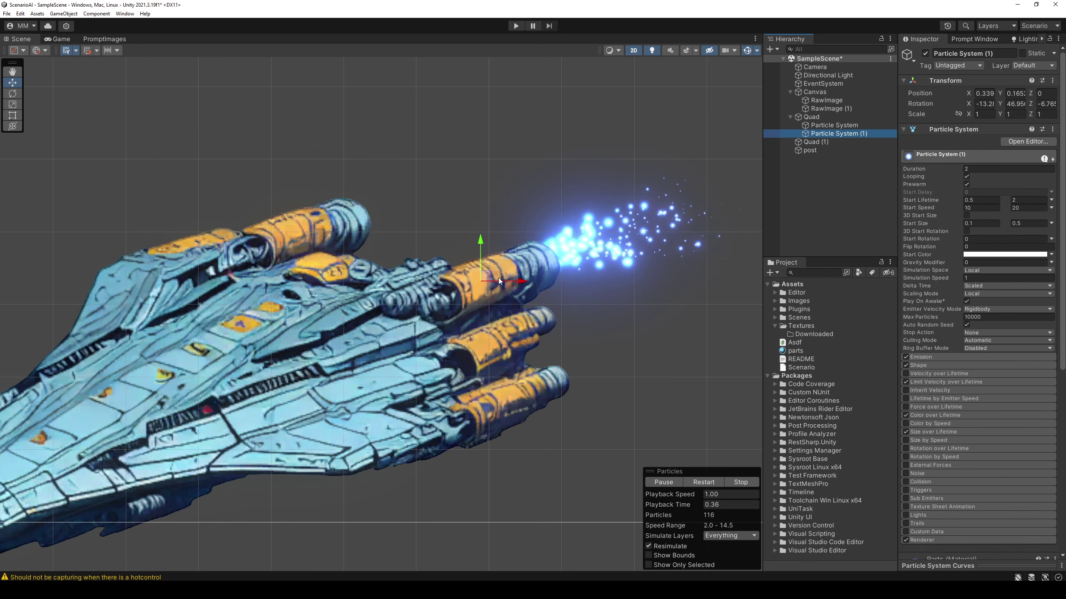
pyautogui.moveTo(488, 273); pyautogui.dragTo(311, 232)
pyautogui.hotkey('ctrl', 'd')
pyautogui.moveTo(309, 236); pyautogui.dragTo(528, 386)
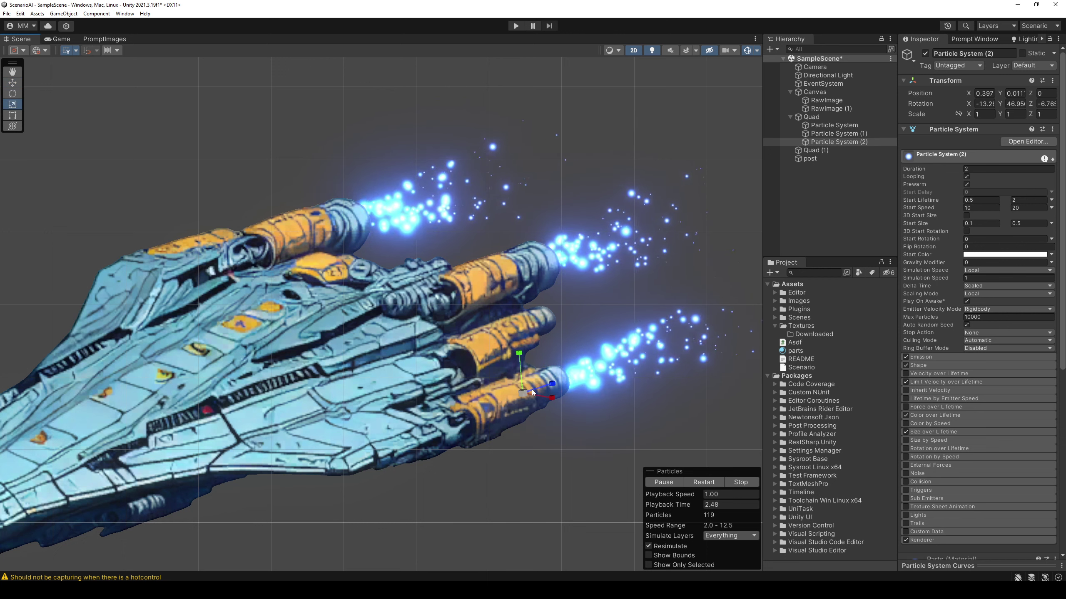
pyautogui.press('r')
pyautogui.moveTo(523, 397); pyautogui.dragTo(523, 415)
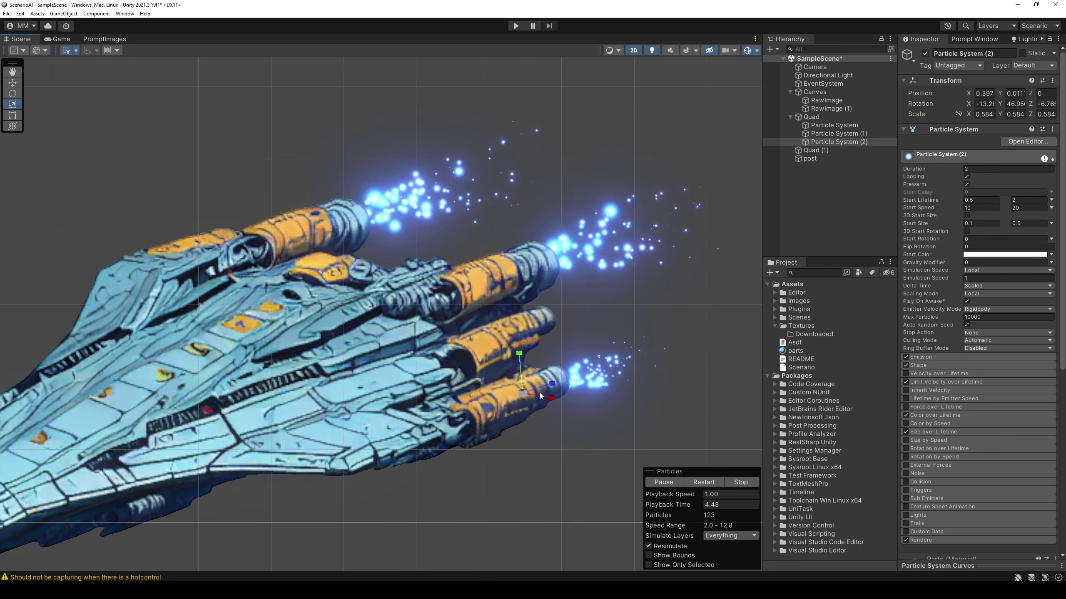
pyautogui.press('e')
pyautogui.moveTo(486, 384)
pyautogui.mouseDown()
pyautogui.moveTo(522, 328)
pyautogui.moveTo(404, 285)
pyautogui.mouseUp()
# Add copies up to Particle System (4) for the remaining engines, select Canvas, and save
pyautogui.hotkey('ctrl', 'd')
pyautogui.press('w')
pyautogui.hotkey('ctrl', 'd')
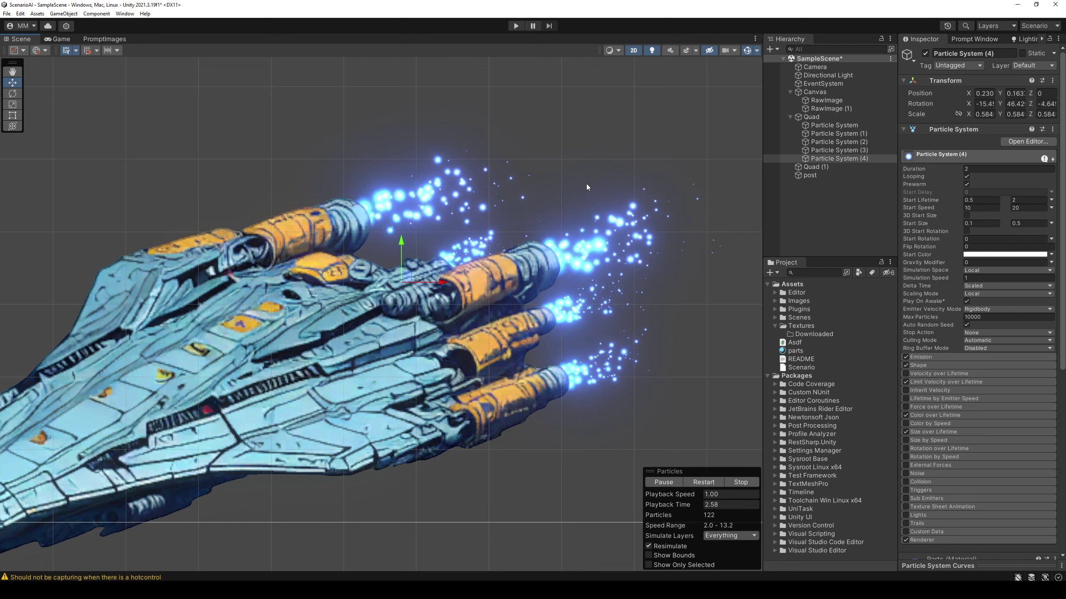
pyautogui.click(549, 227)
pyautogui.scroll(-5, 549, 227)
pyautogui.moveTo(361, 195); pyautogui.dragTo(287, 183, button='middle')
pyautogui.hotkey('ctrl', 's')
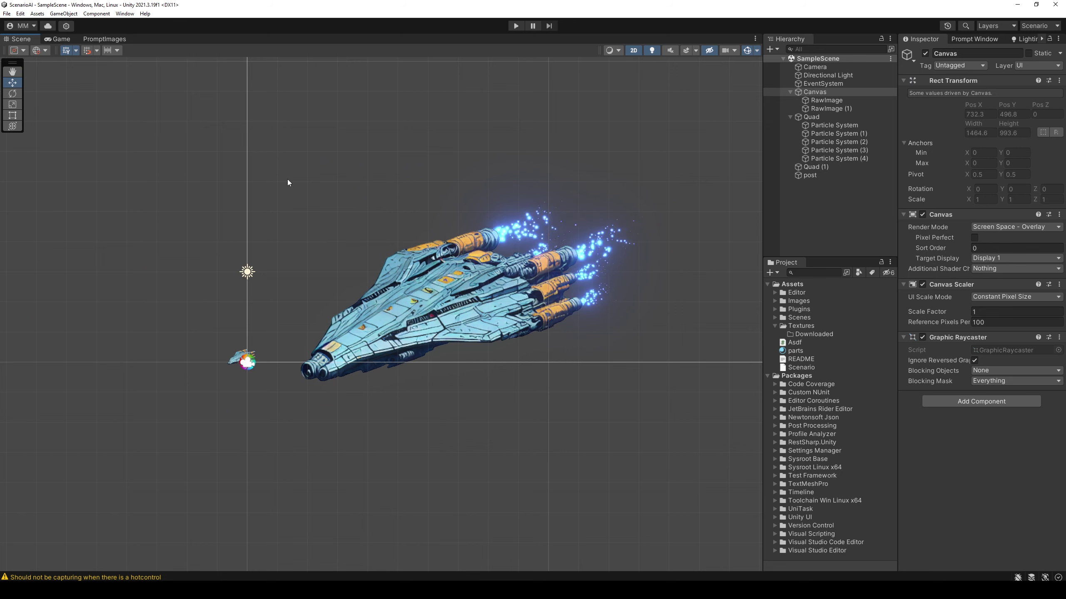
# Align the Camera with the scene view and dock a widened Game view beside it
pyautogui.click(62, 39)
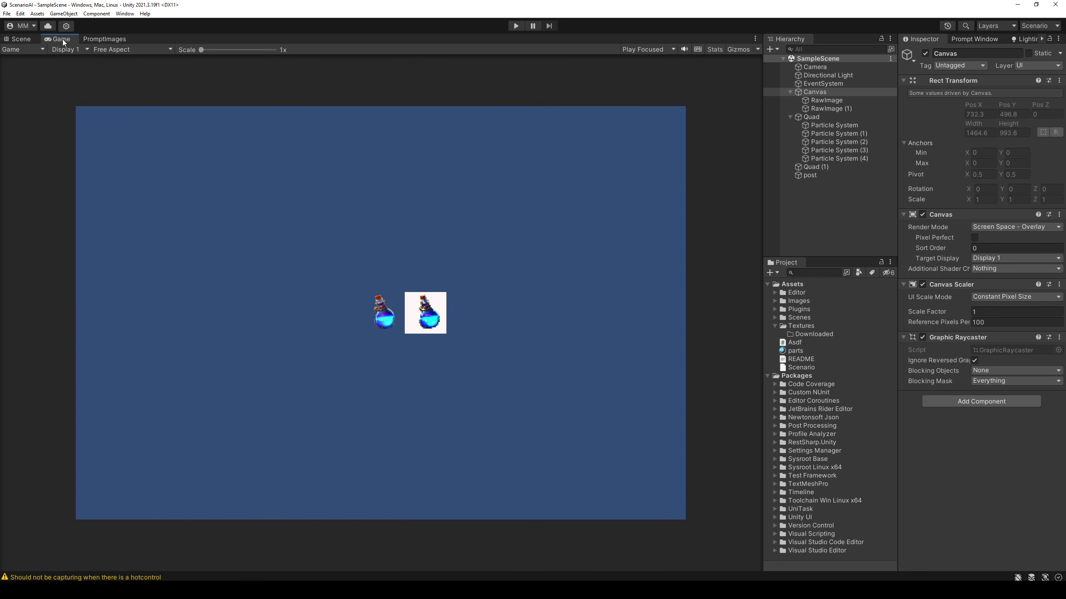
pyautogui.click(19, 39)
pyautogui.click(815, 66)
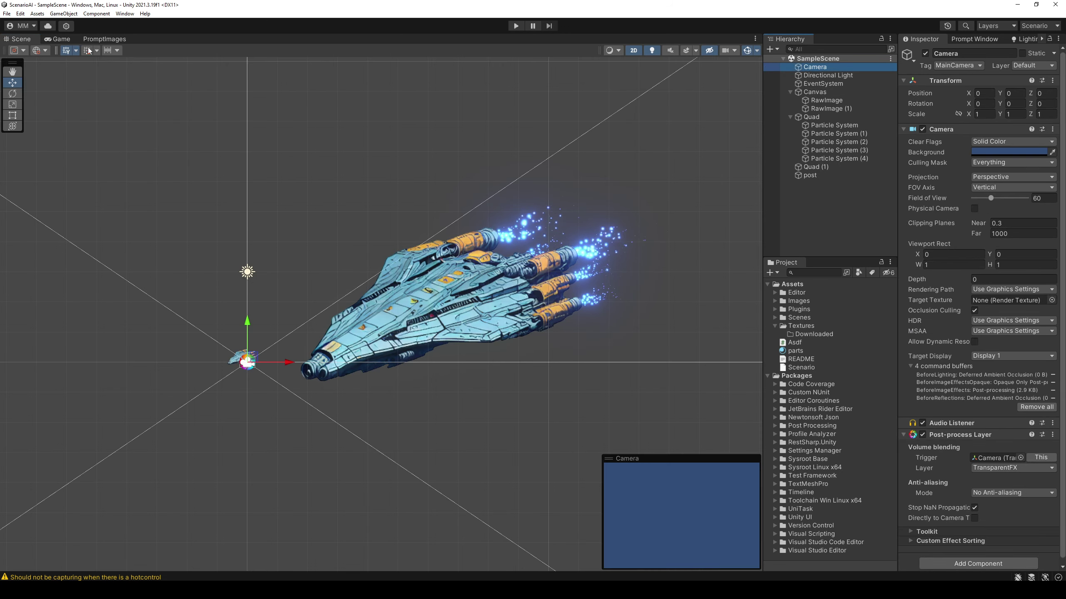
pyautogui.click(21, 13)
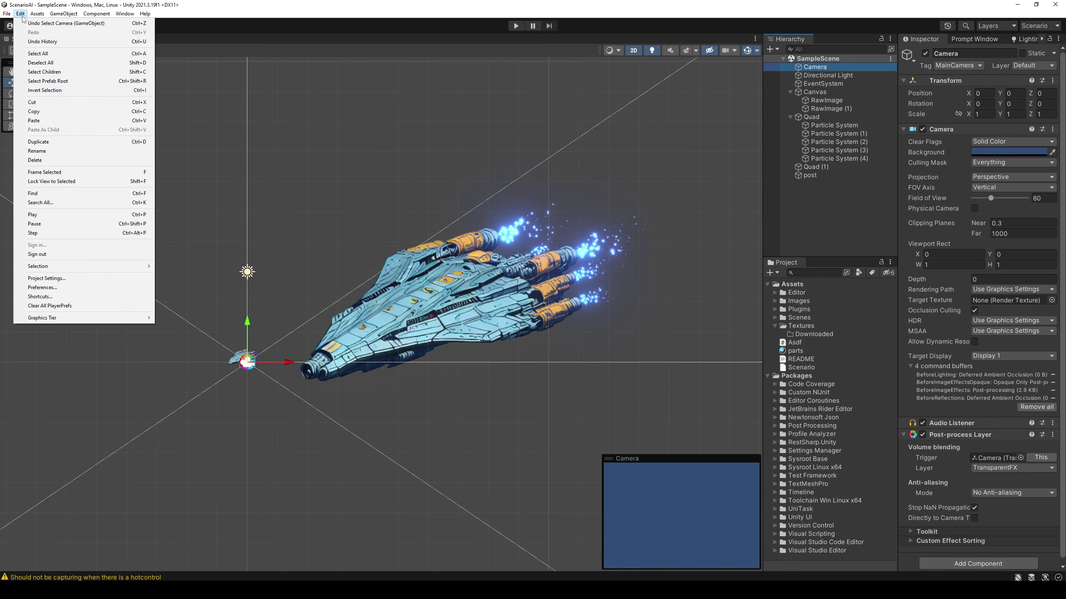
pyautogui.click(84, 199)
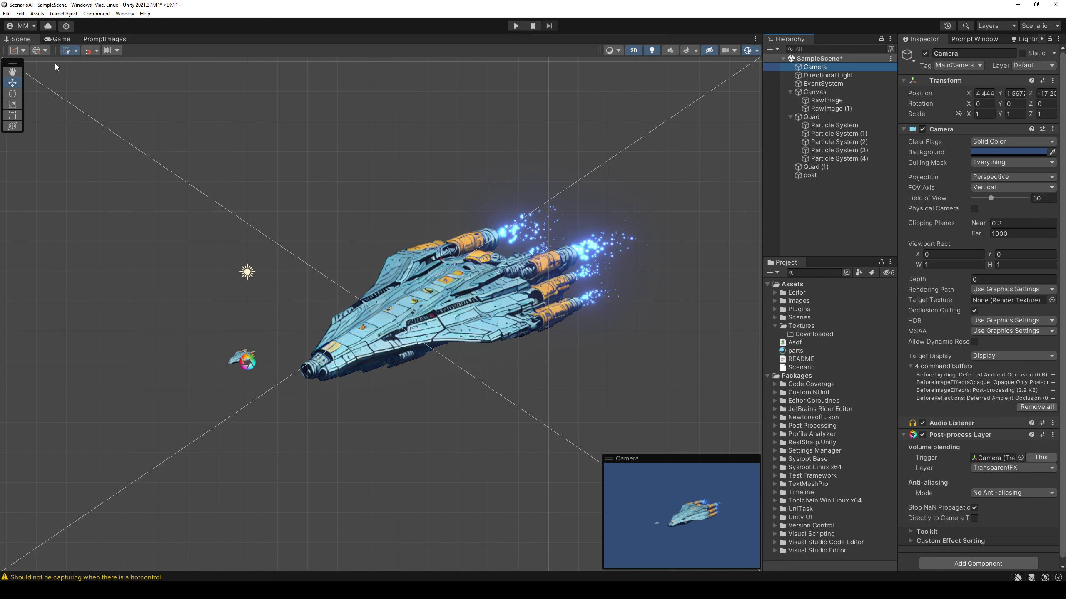
pyautogui.moveTo(60, 38); pyautogui.dragTo(33, 134)
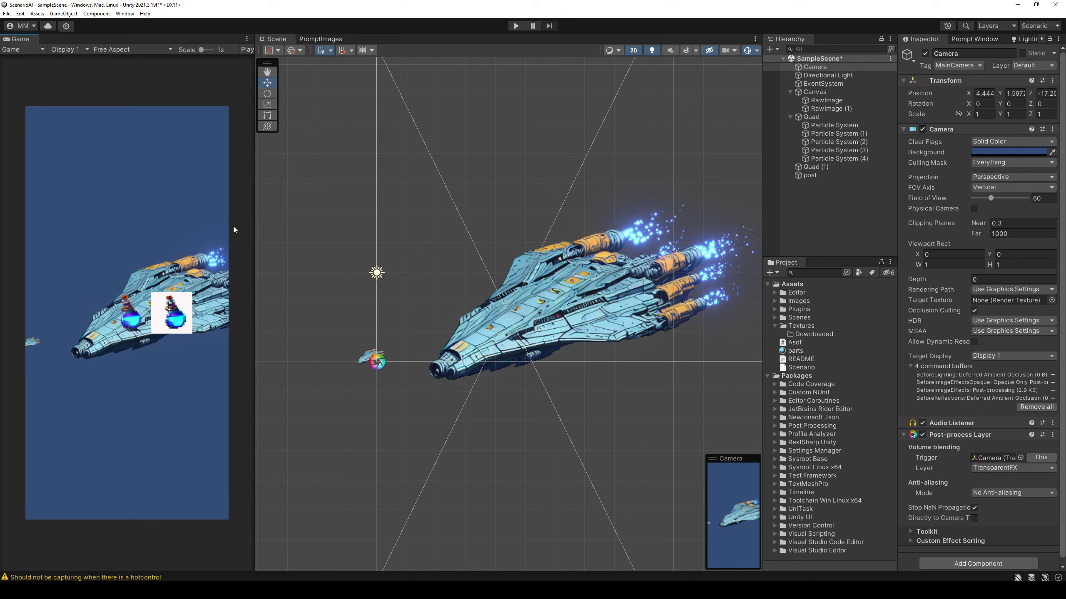
pyautogui.moveTo(255, 226); pyautogui.dragTo(452, 227)
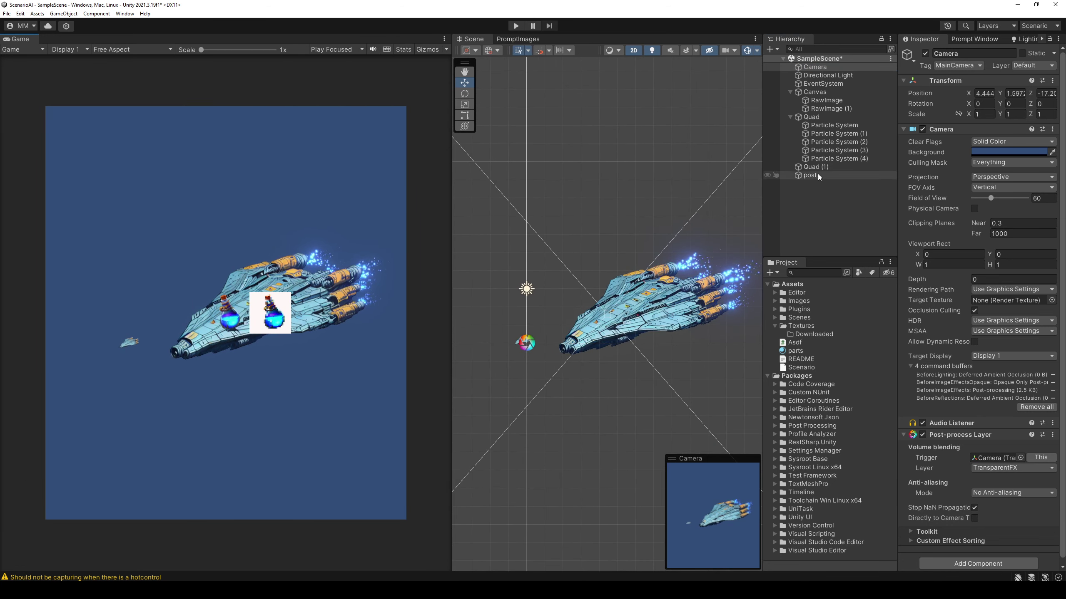
# Set the Camera's background colour to black 000000, then select Canvas
pyautogui.click(1009, 152)
pyautogui.click(974, 257)
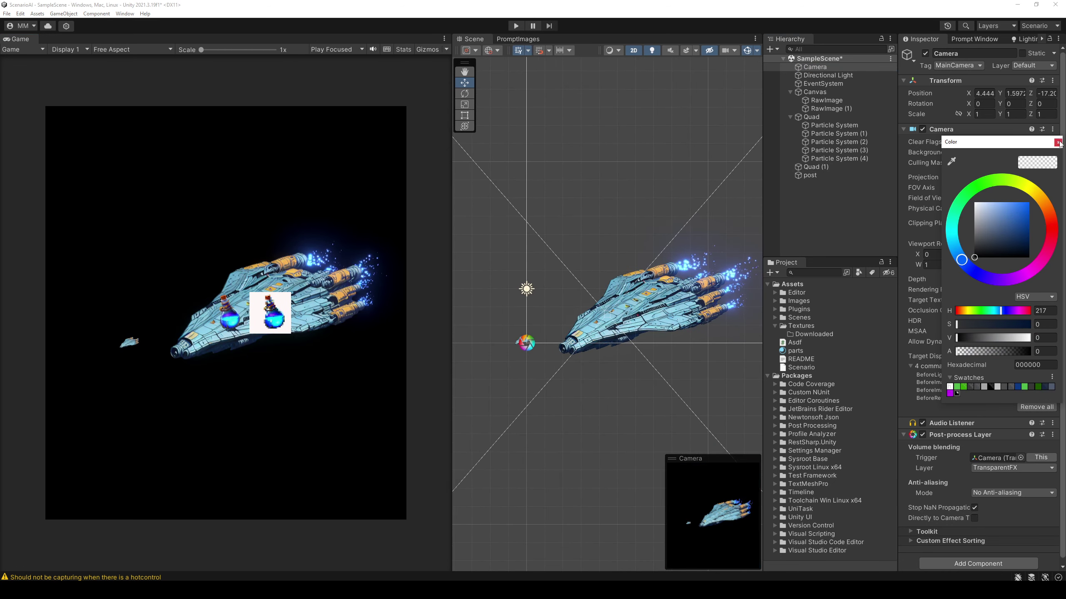
pyautogui.click(1058, 142)
pyautogui.click(822, 92)
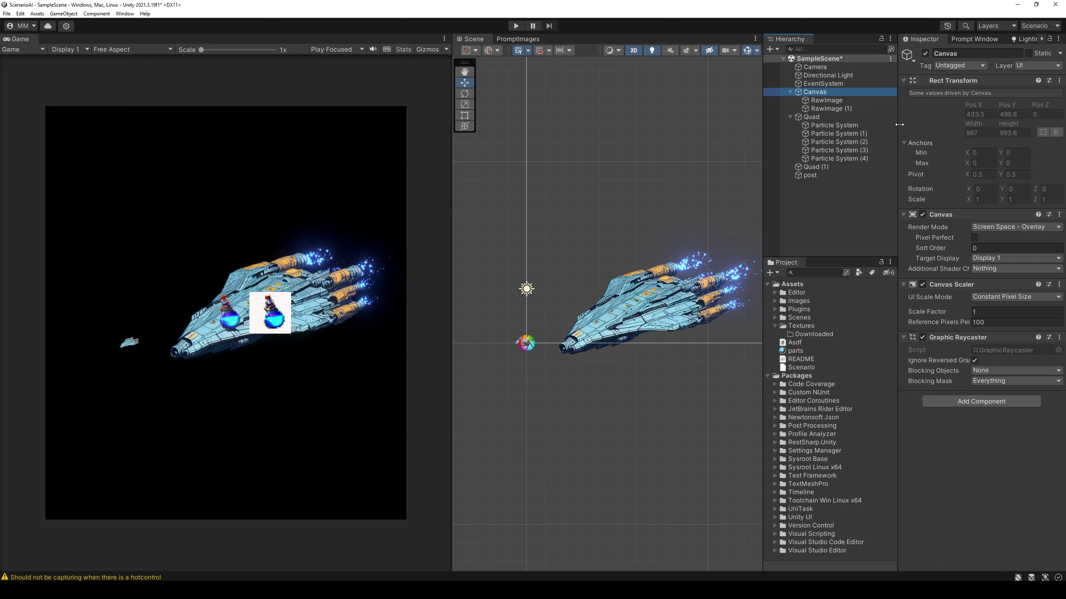
# Anchor both potion RawImages to bottom centre and shift RawImage (1) to the right
pyautogui.click(827, 101)
pyautogui.keyDown('shift'); pyautogui.click(831, 108); pyautogui.keyUp('shift')
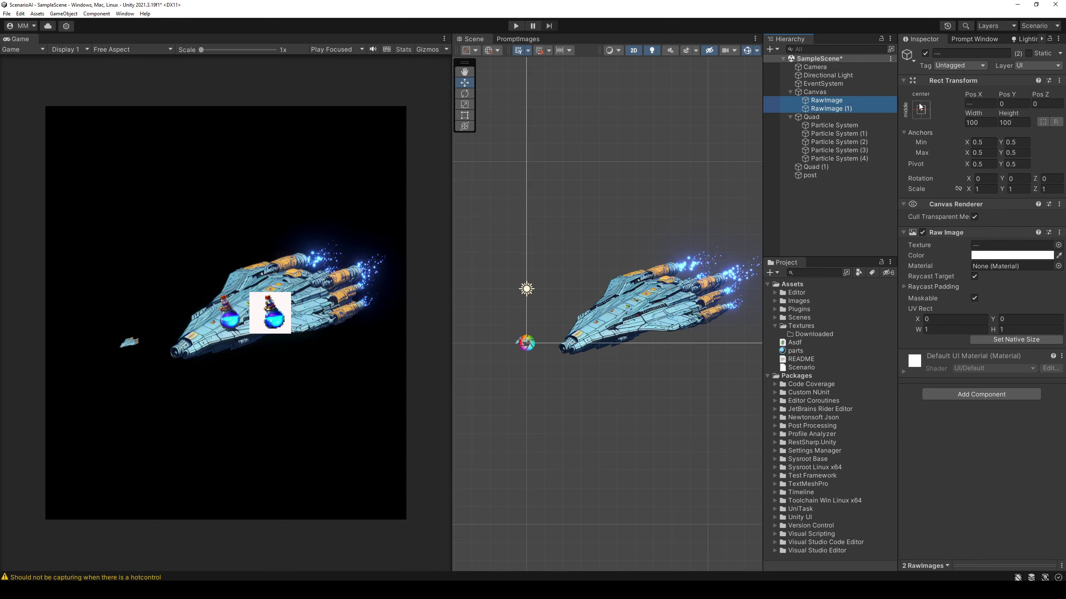
pyautogui.click(919, 107)
pyautogui.keyDown('alt'); pyautogui.keyDown('shift'); pyautogui.click(980, 237); pyautogui.keyUp('shift'); pyautogui.keyUp('alt')
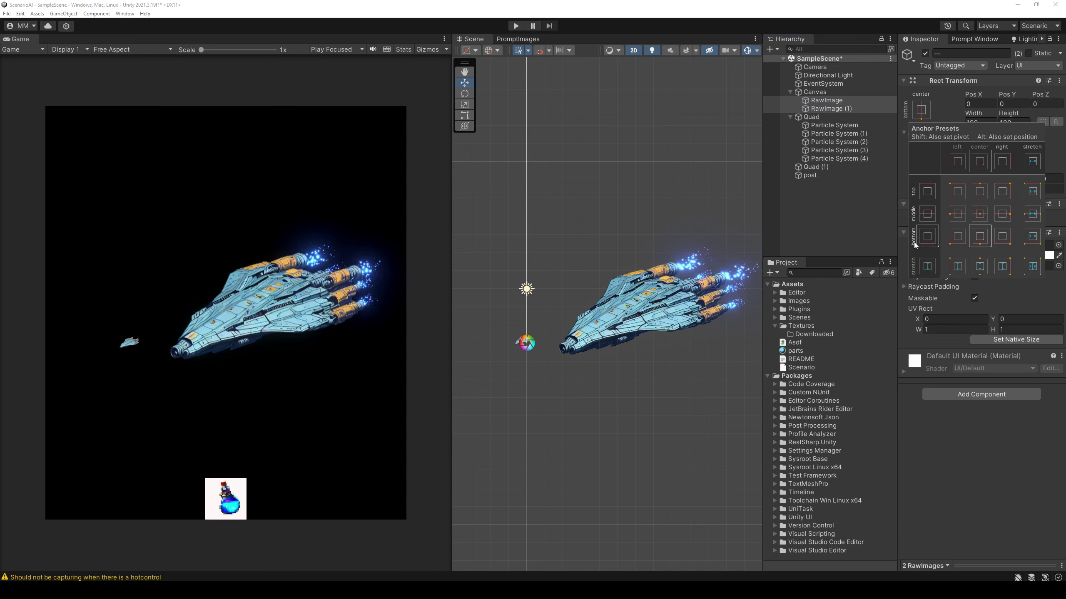
pyautogui.click(868, 191)
pyautogui.click(831, 108)
pyautogui.moveTo(974, 94)
pyautogui.mouseDown()
pyautogui.moveTo(613, 161)
pyautogui.moveTo(157, 183)
pyautogui.mouseUp()
# Delete RawImage (1), save the scene, and delete the small ship copy Quad (1)
pyautogui.click(826, 103)
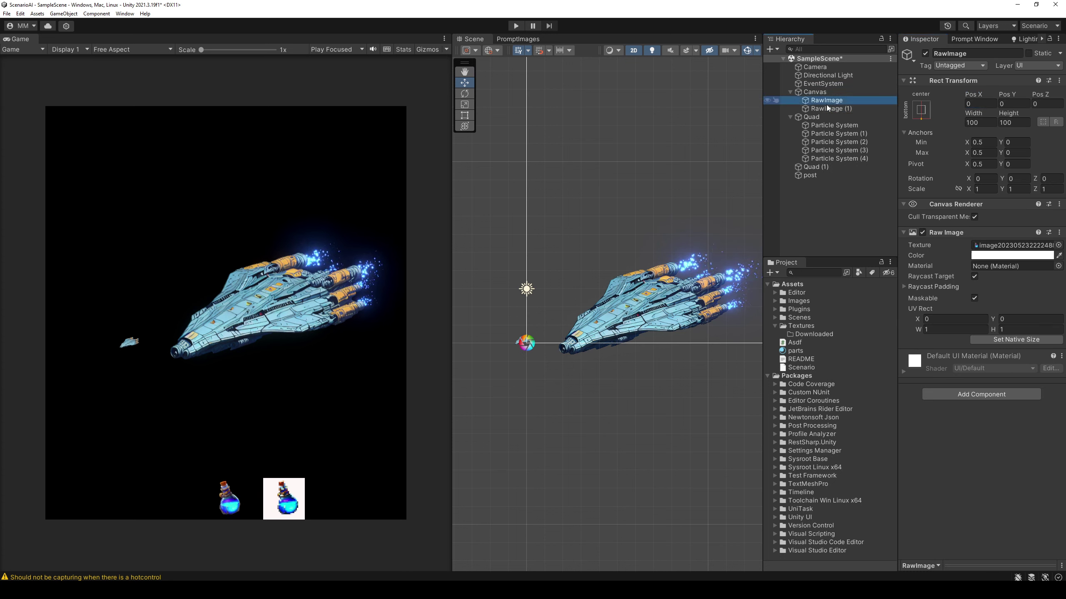
pyautogui.click(834, 110)
pyautogui.press('Delete')
pyautogui.hotkey('ctrl', 's')
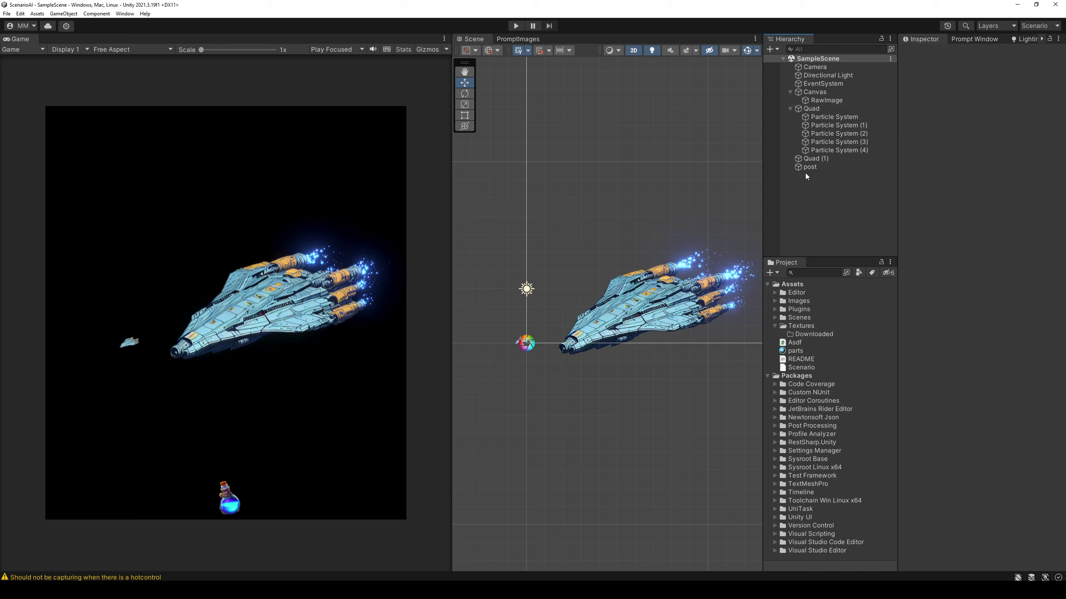
pyautogui.click(812, 159)
pyautogui.press('Delete')
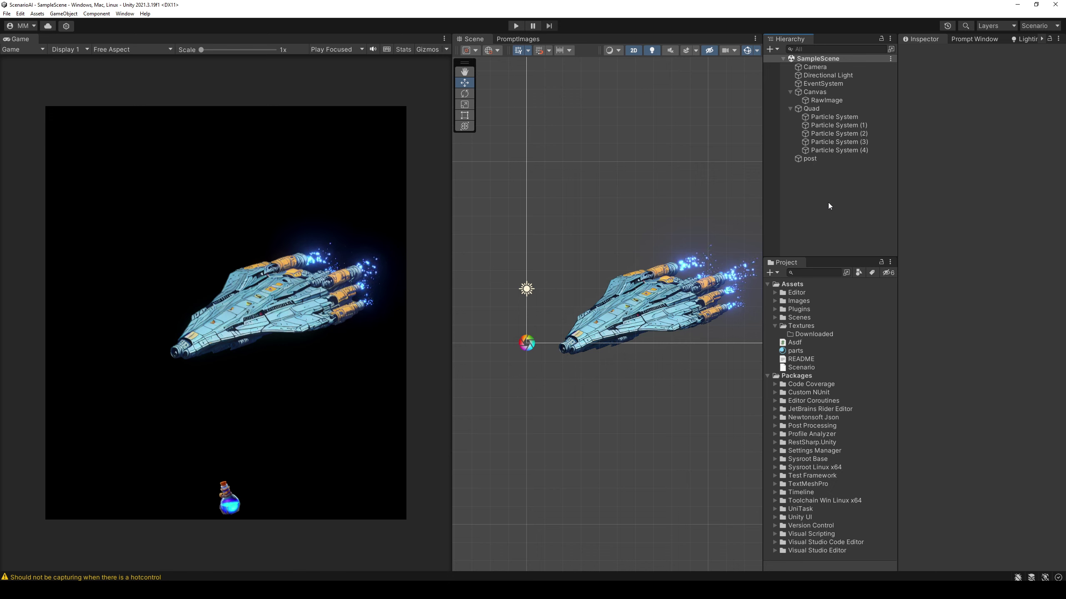
# Switch the Quad's ship material shader to Particles/Standard Unlit
pyautogui.click(812, 109)
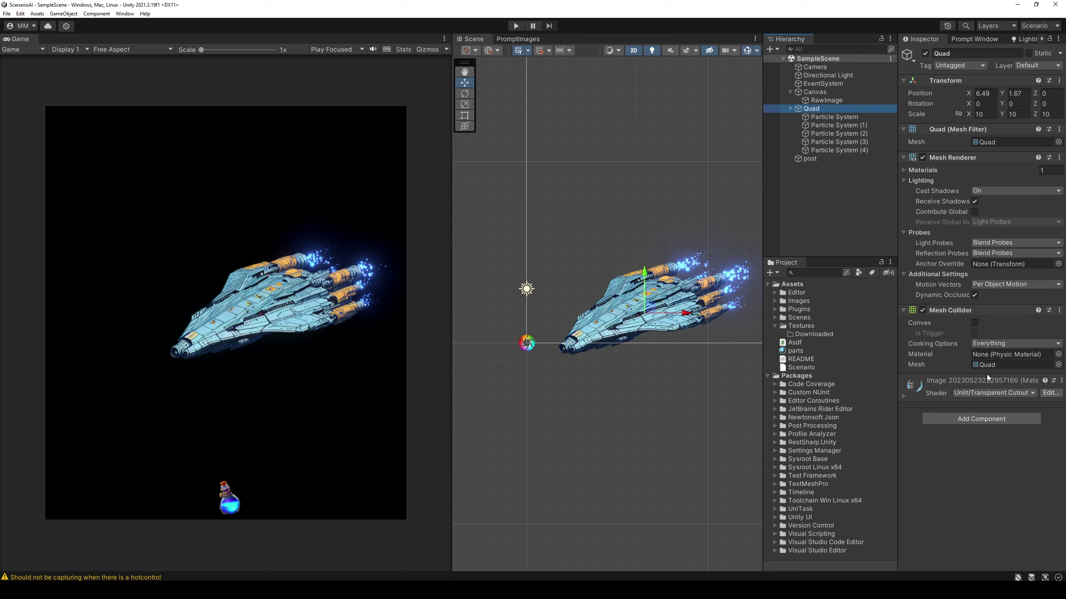
pyautogui.click(975, 381)
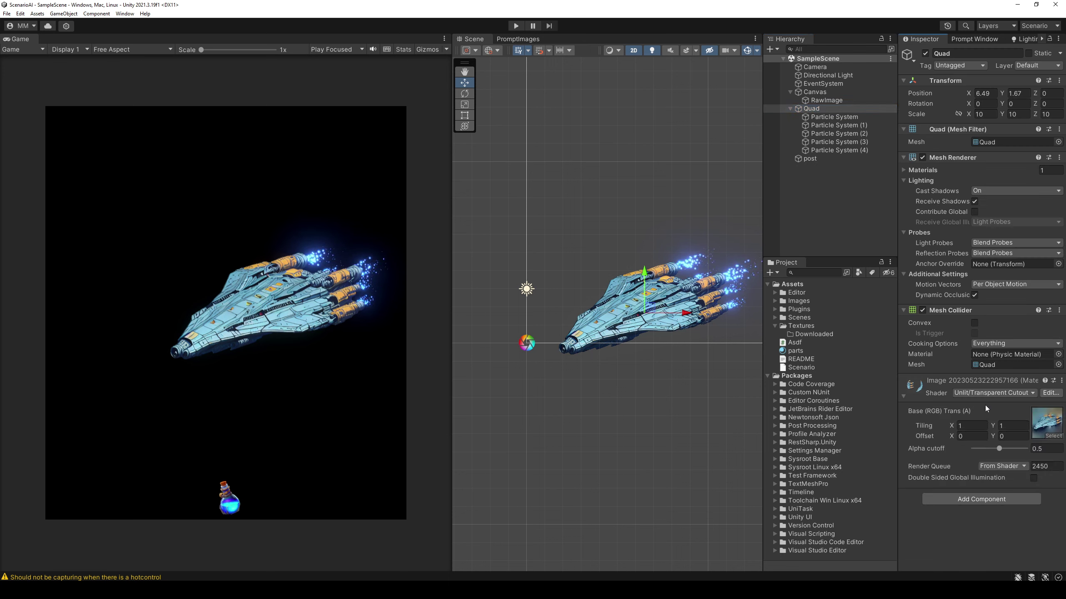
pyautogui.click(984, 395)
pyautogui.click(964, 527)
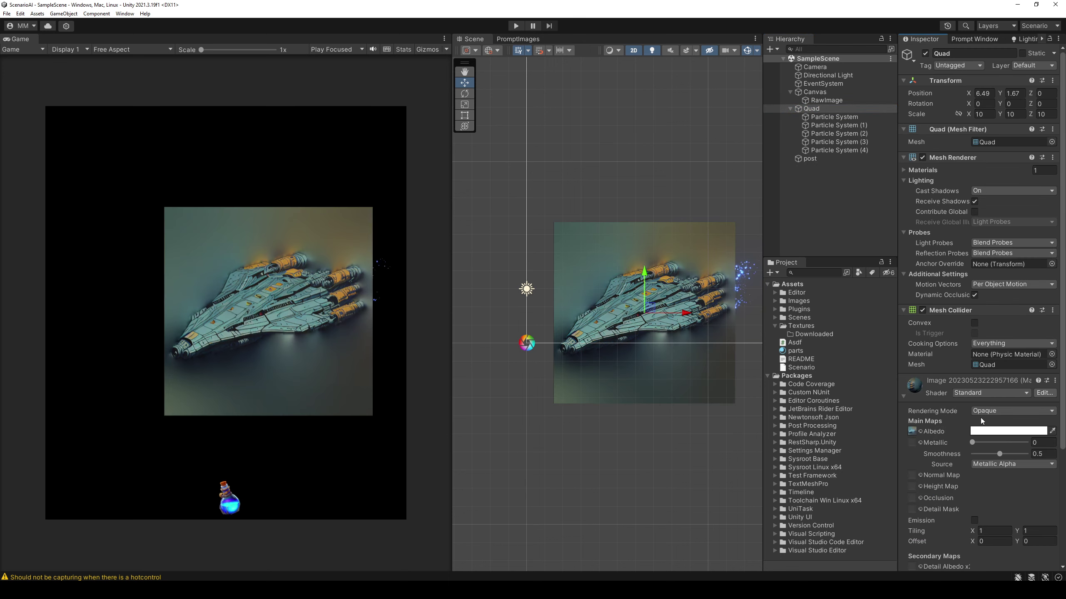
pyautogui.click(985, 394)
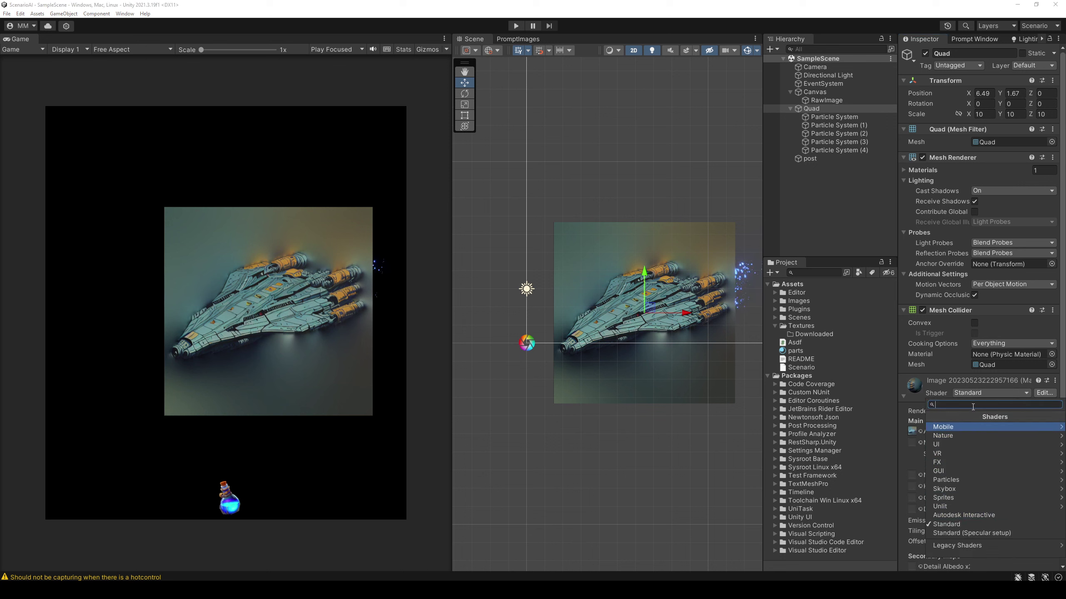
pyautogui.write('un')
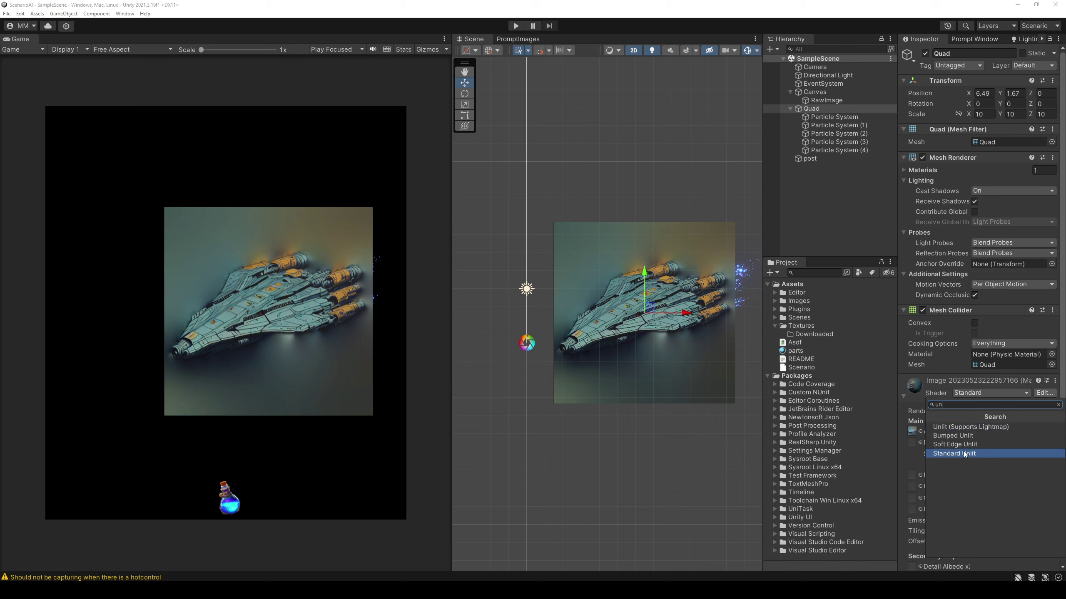
pyautogui.click(964, 452)
# Set Rendering Mode to Fade and, after trying Color and Overlay, Color Mode to Multiply
pyautogui.click(1007, 420)
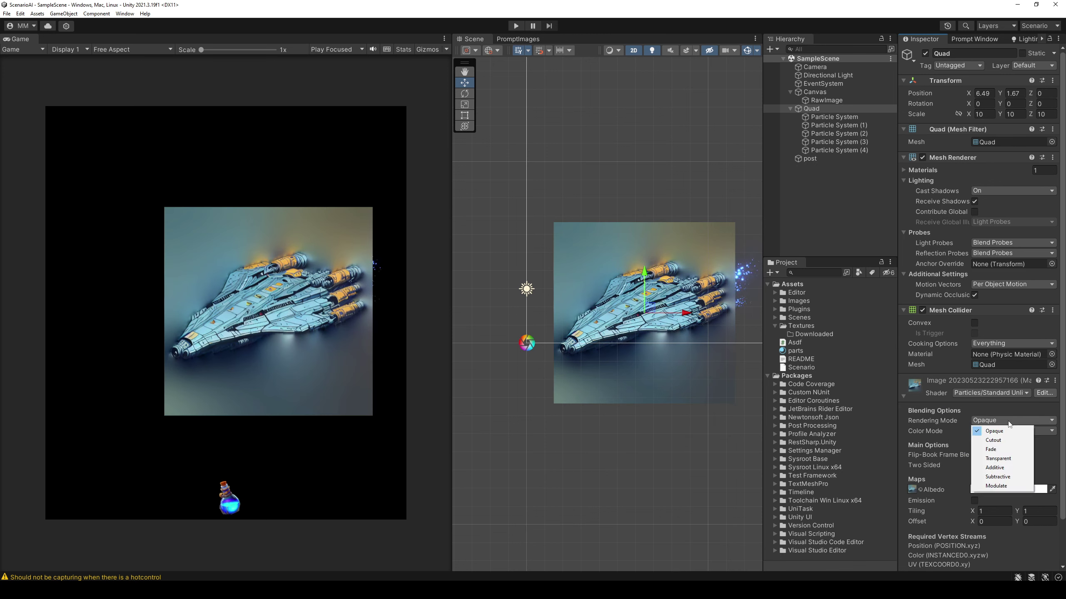
pyautogui.click(1005, 449)
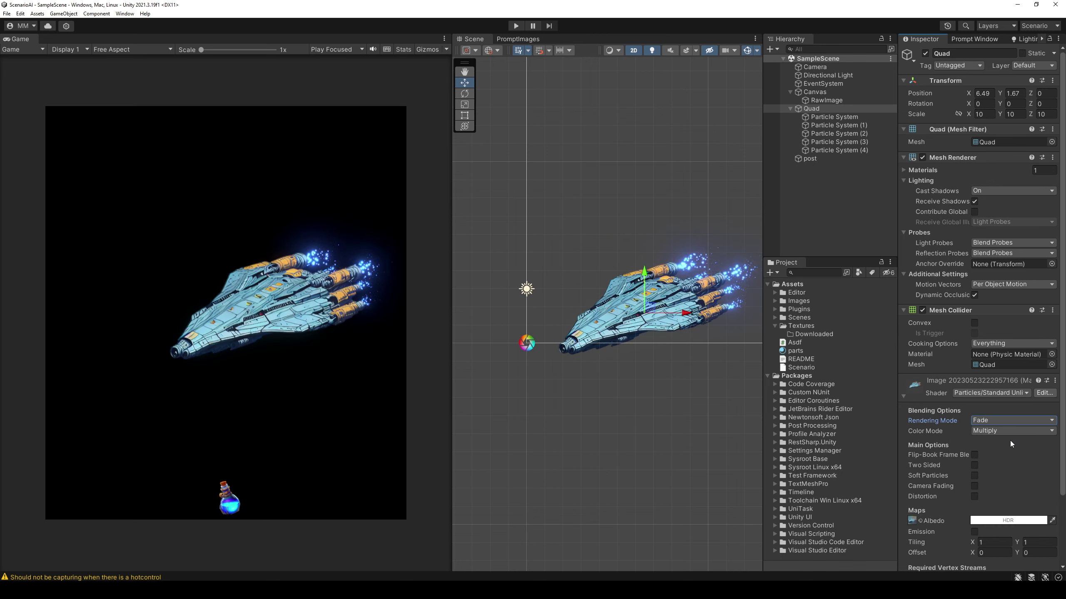
pyautogui.click(1008, 433)
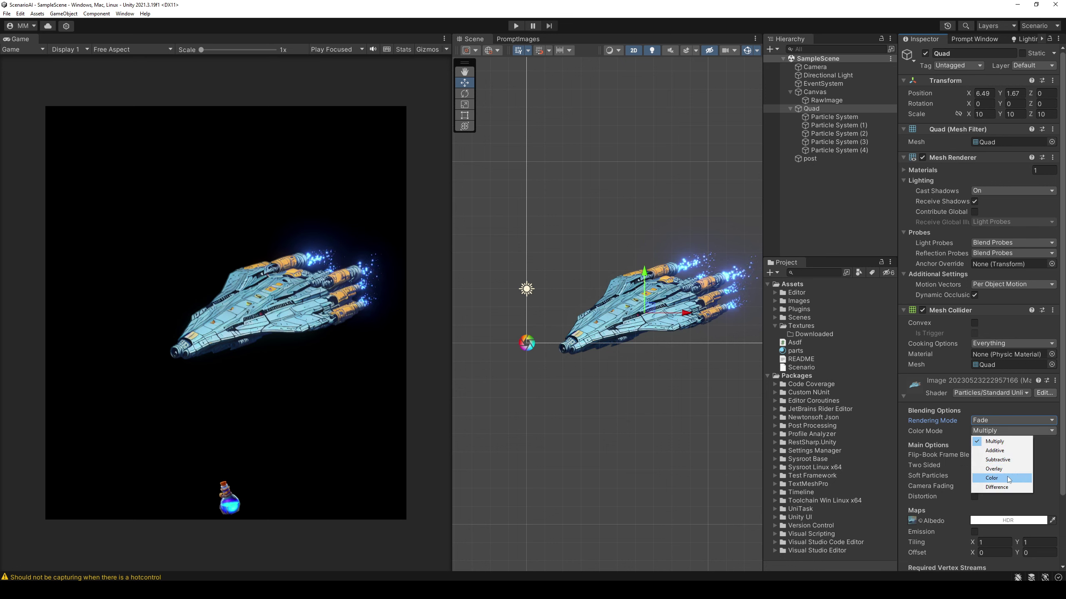
pyautogui.click(1008, 477)
pyautogui.click(1007, 430)
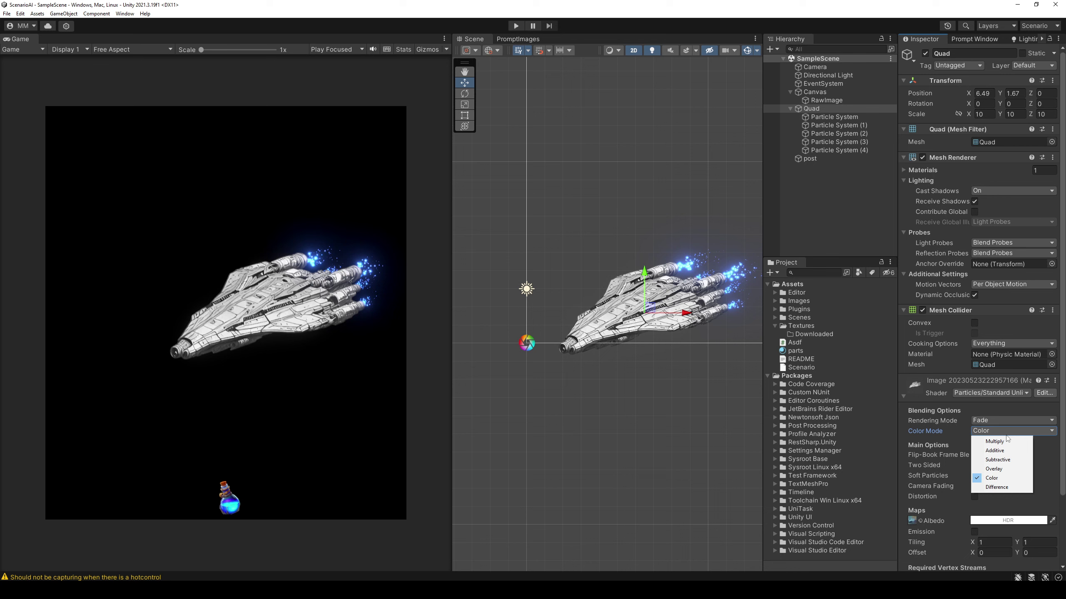
pyautogui.click(999, 469)
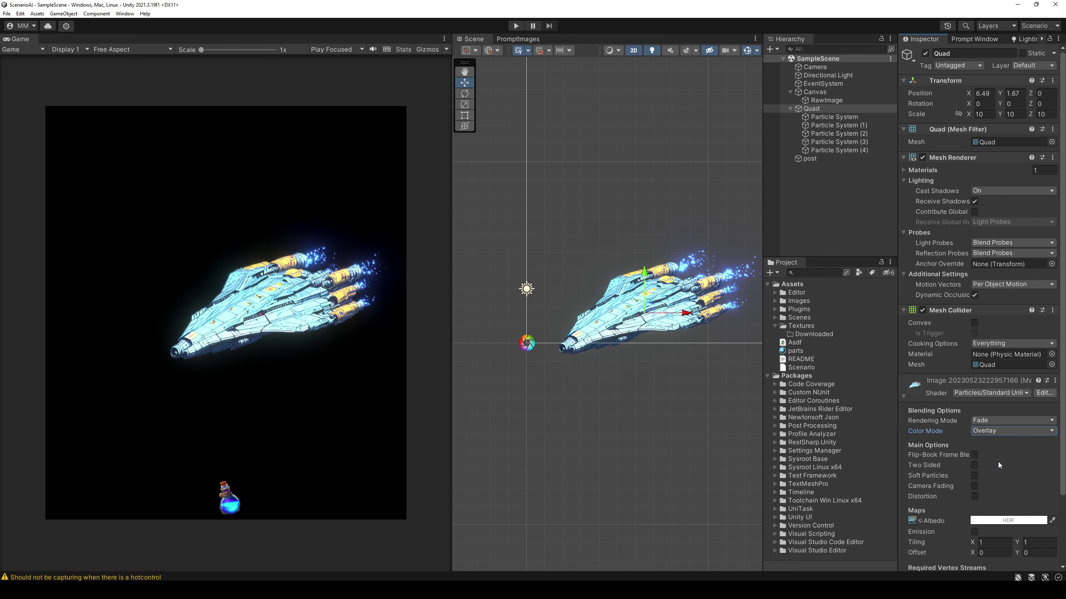
pyautogui.click(1002, 432)
pyautogui.click(1007, 441)
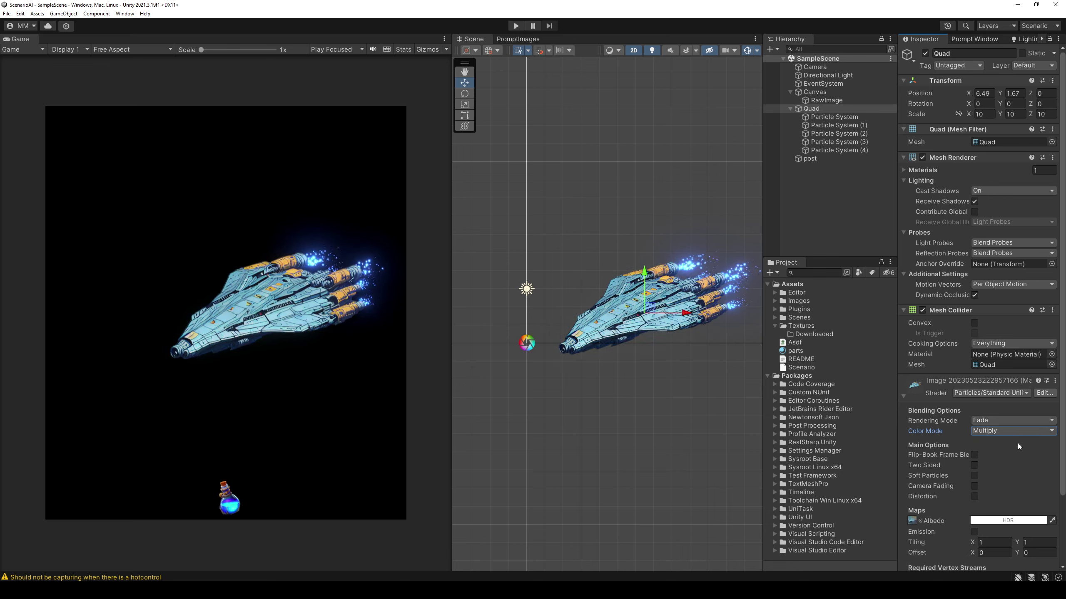
# Enable Emission and use the ship texture as the Emission Color map
pyautogui.scroll(-3, 1017, 443)
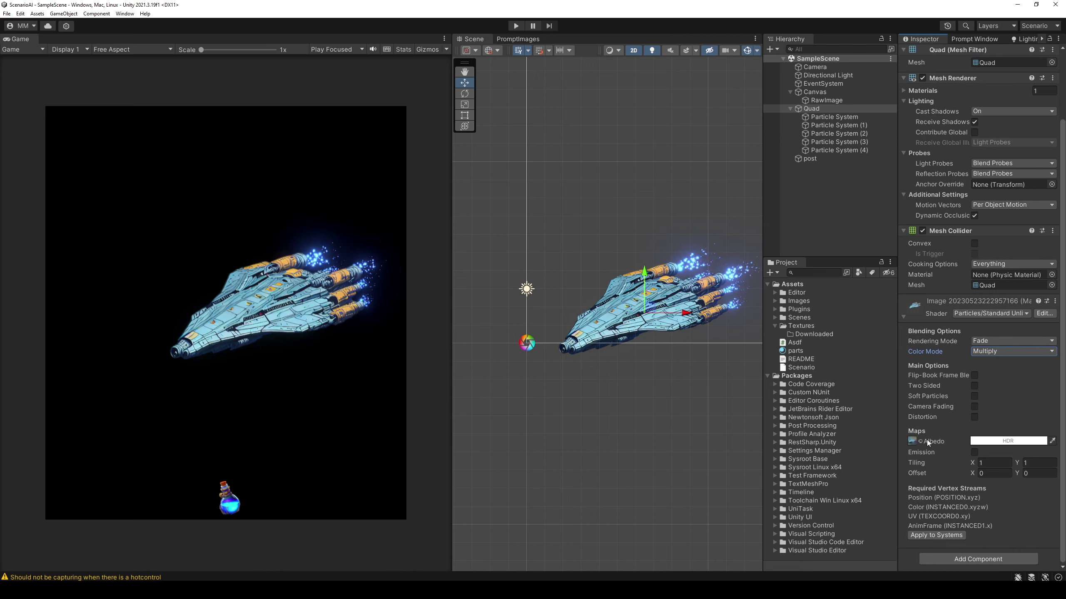
pyautogui.click(974, 452)
pyautogui.click(912, 440)
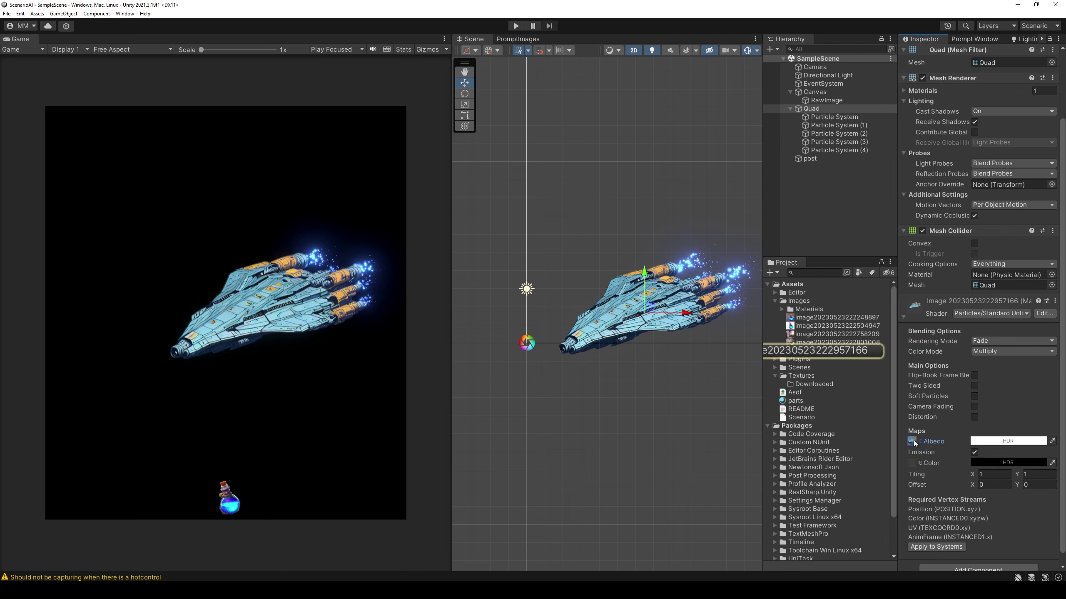
pyautogui.moveTo(808, 352); pyautogui.dragTo(914, 459)
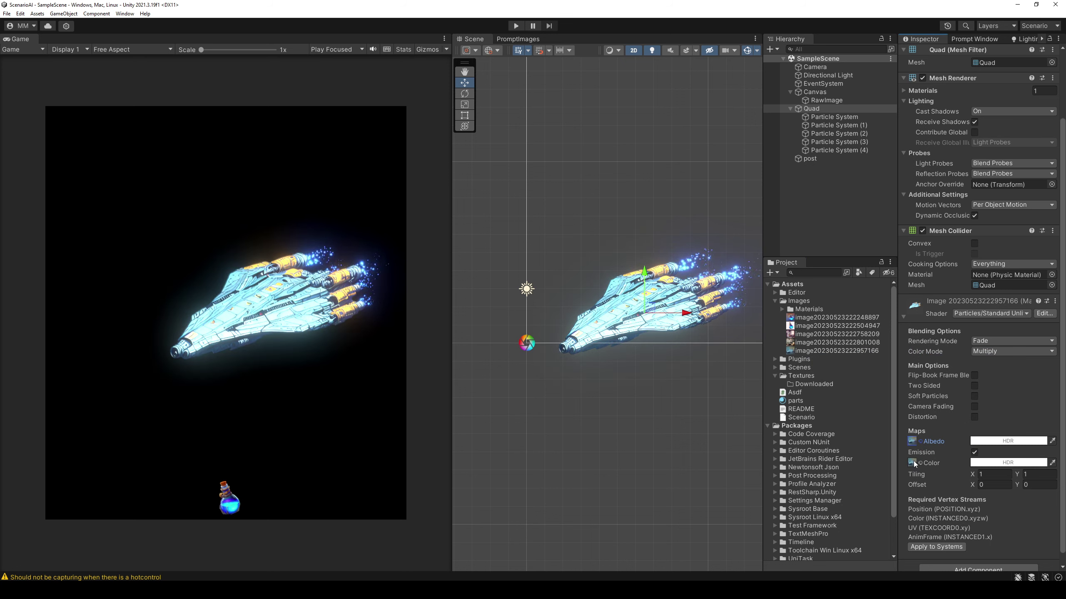
pyautogui.click(911, 462)
pyautogui.click(834, 350)
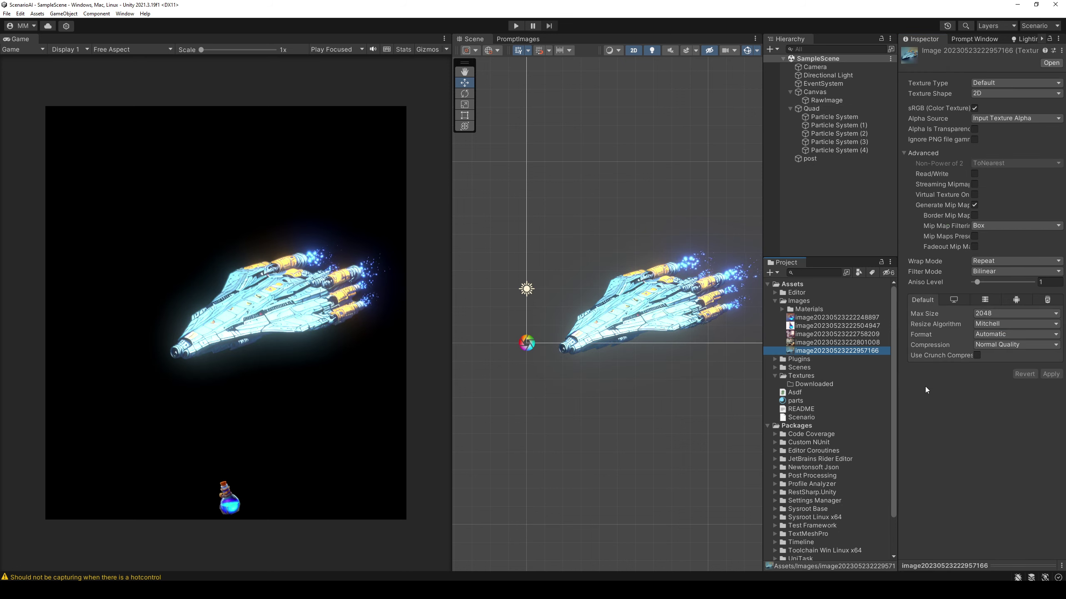
pyautogui.hotkey('ctrl', 'd')
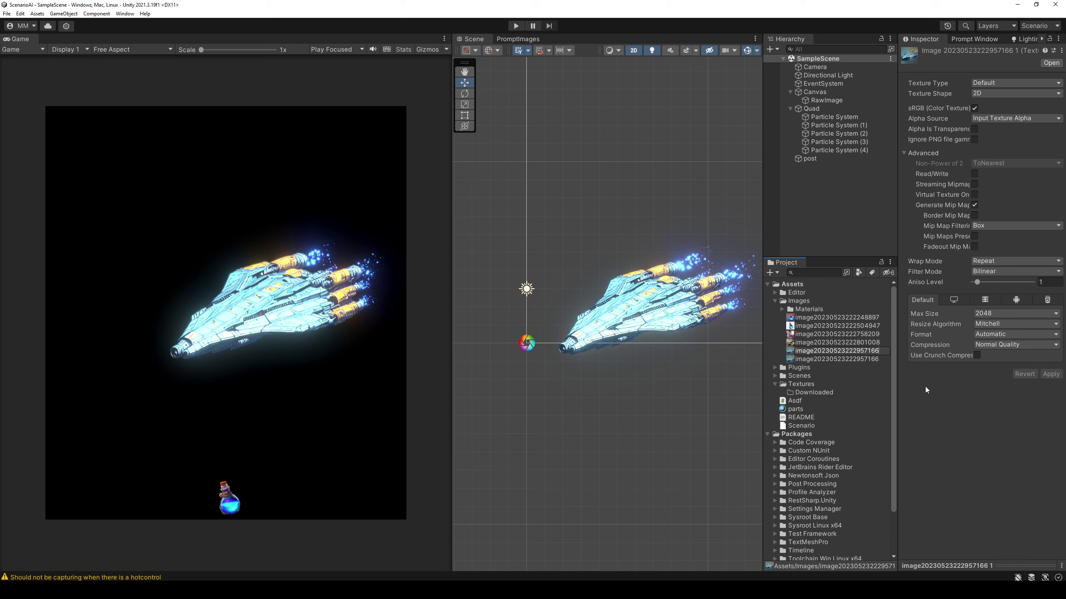
pyautogui.write('emission')
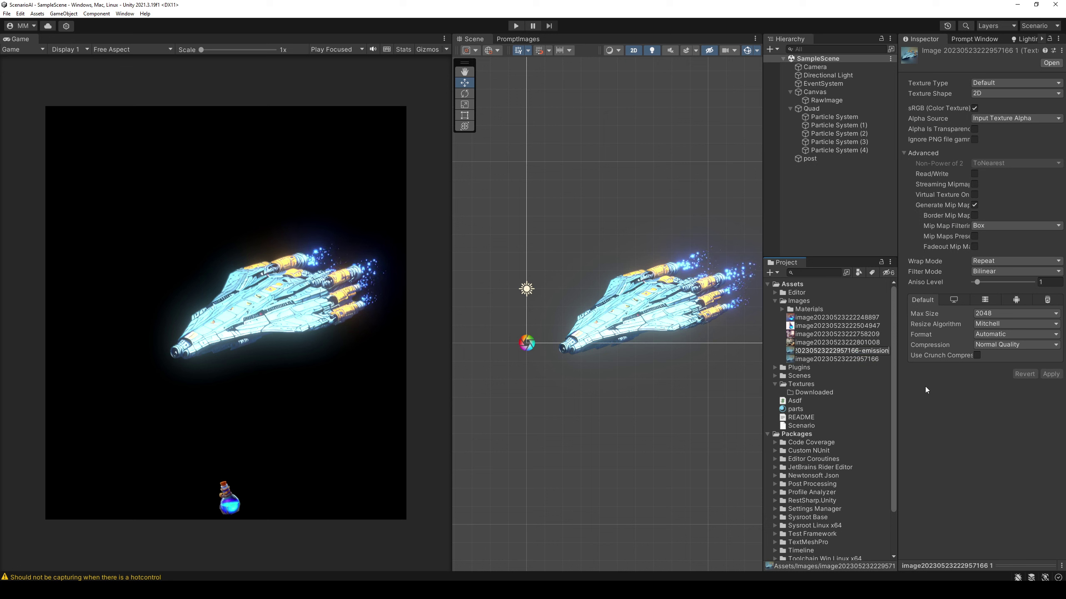
pyautogui.press('Return')
pyautogui.rightClick(811, 350)
pyautogui.click(862, 377)
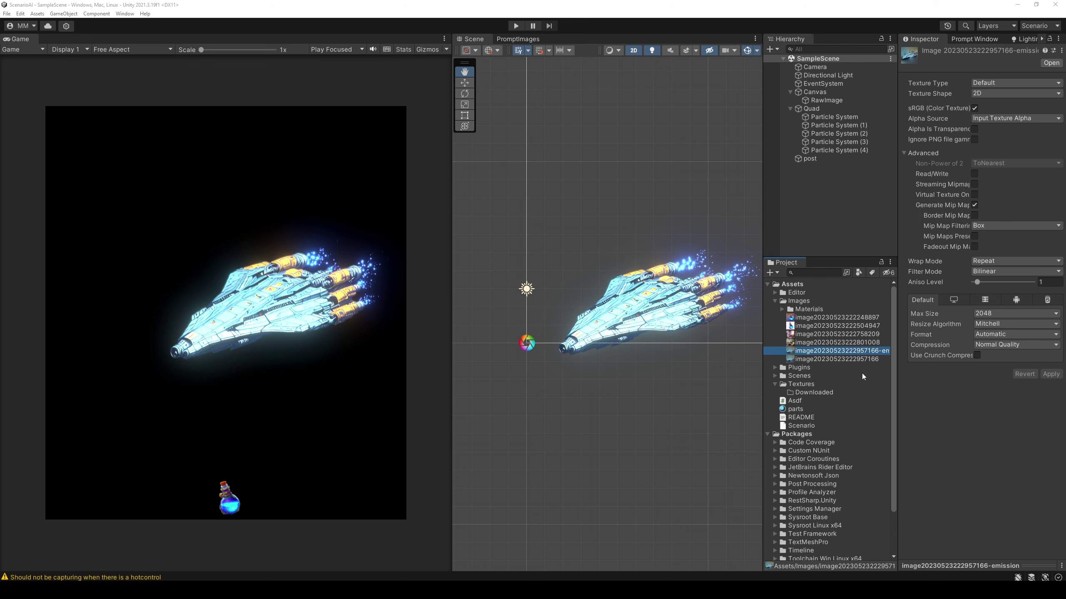
# Launch Adobe Photoshop 2023 from the Windows Start search
pyautogui.press('super')
pyautogui.write('pho')
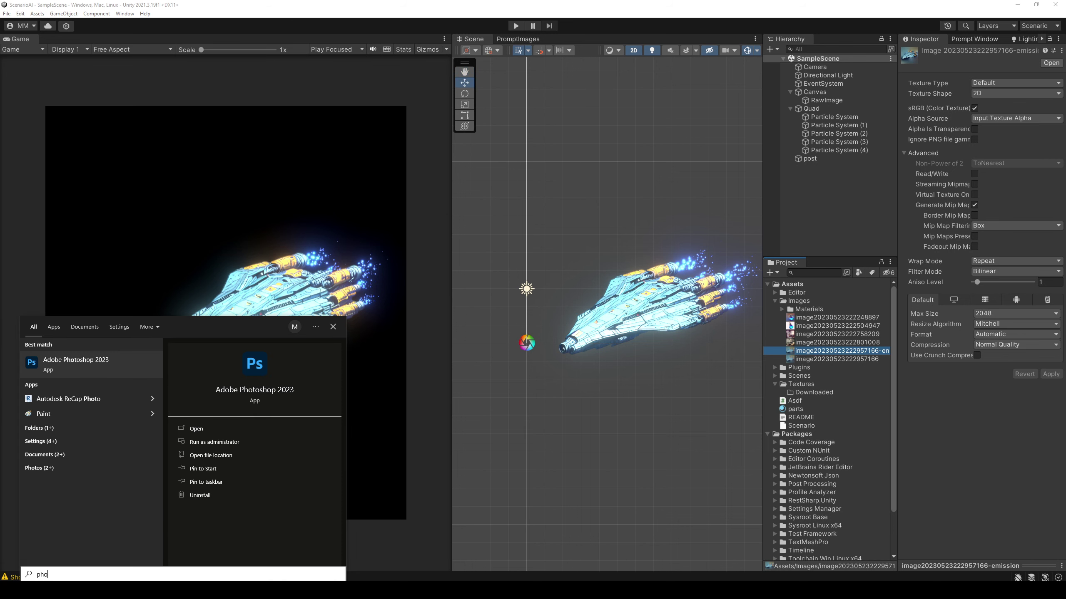
pyautogui.press('Return')
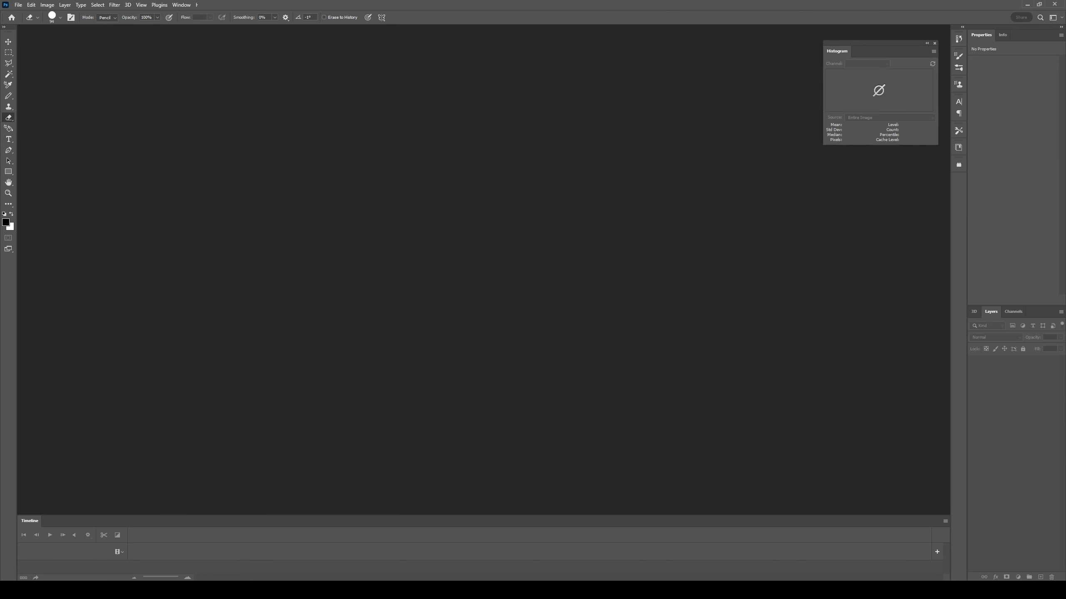
pyautogui.press('z')
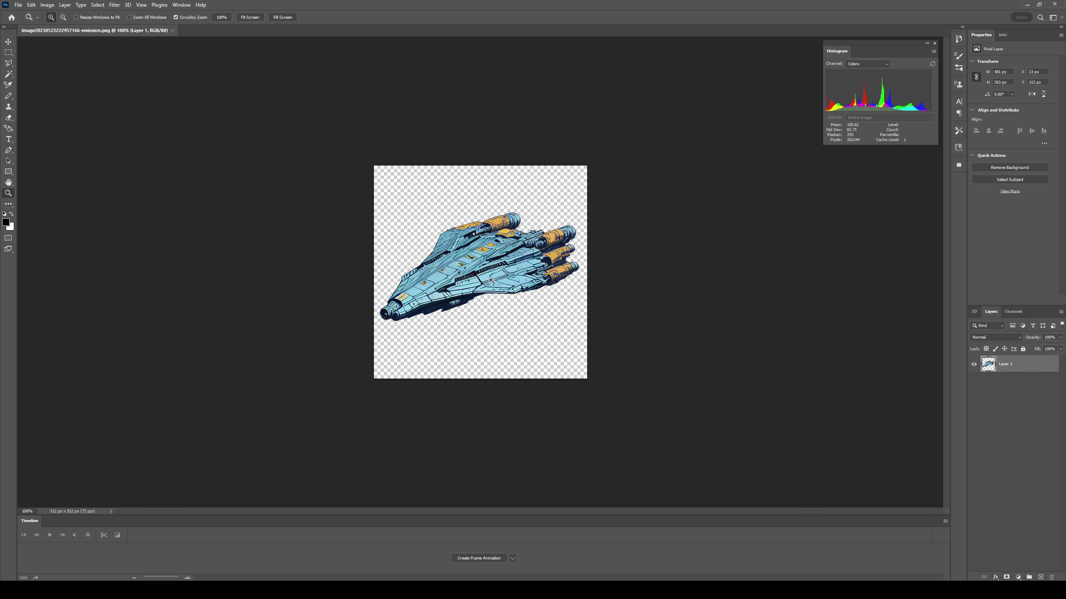
pyautogui.click(493, 279)
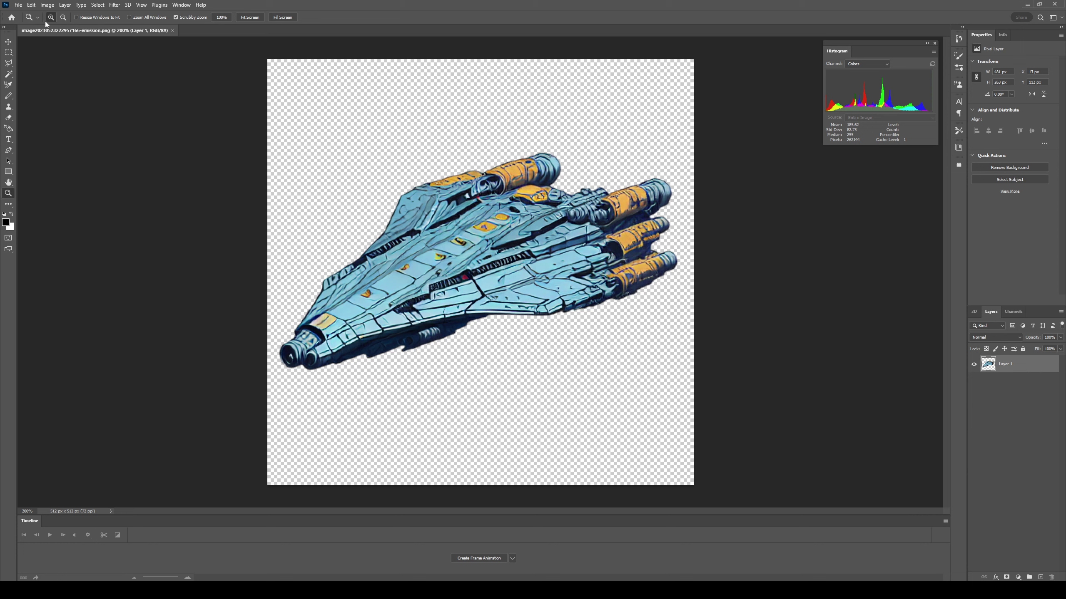
pyautogui.click(46, 5)
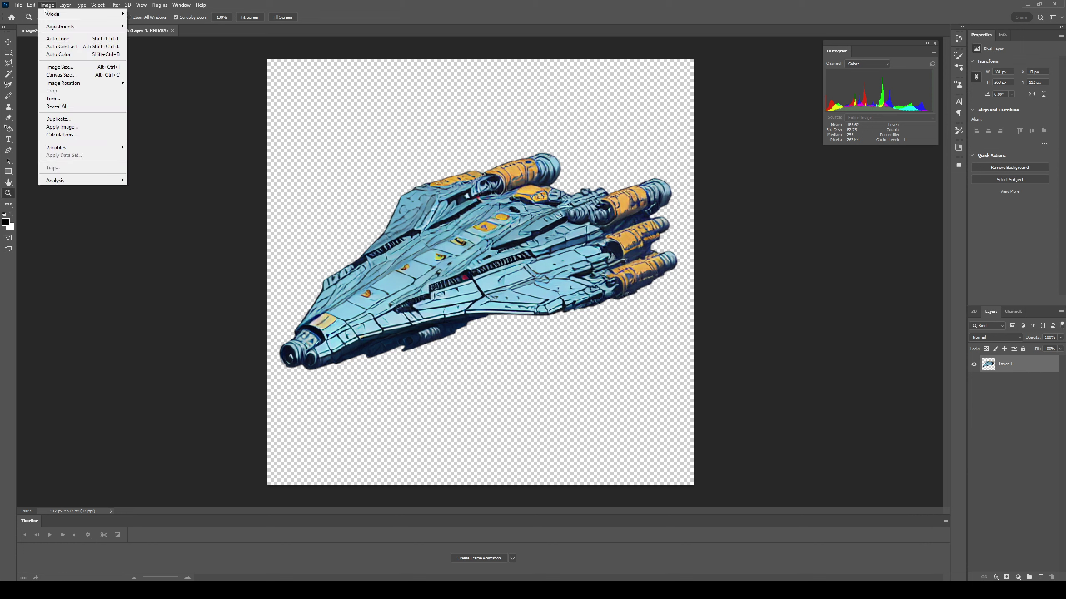
pyautogui.hotkey('ctrl', 'l')
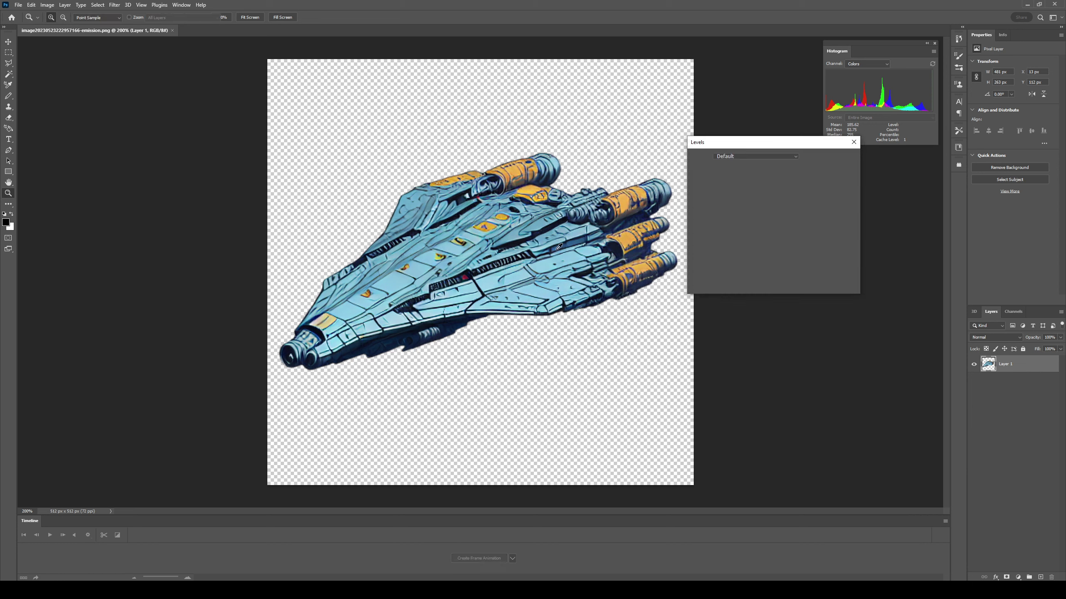
pyautogui.moveTo(804, 236); pyautogui.dragTo(804, 236)
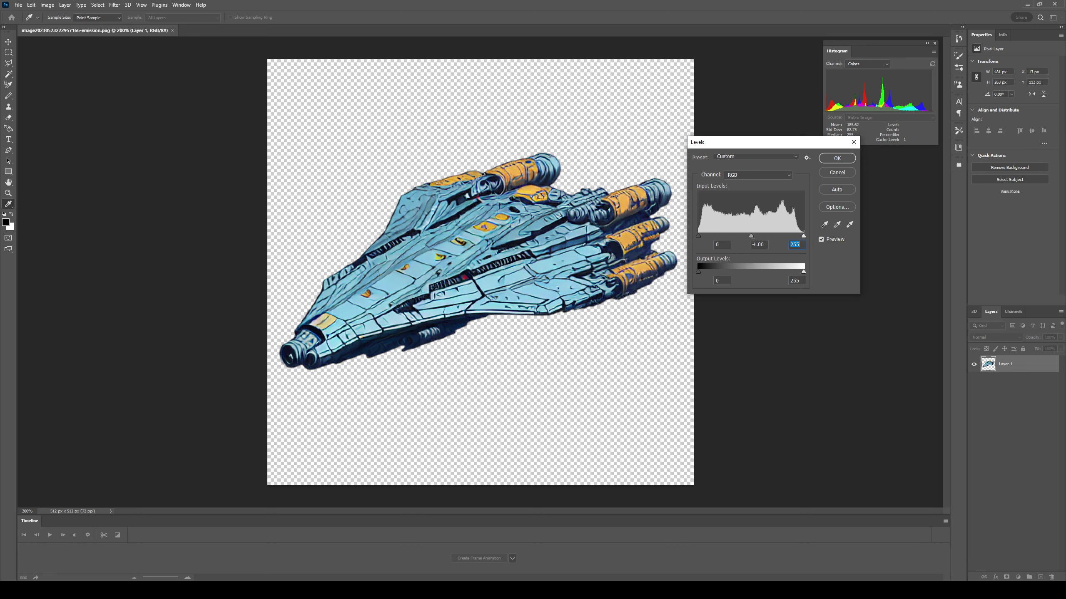
pyautogui.moveTo(698, 237)
pyautogui.mouseDown()
pyautogui.moveTo(797, 232)
pyautogui.moveTo(697, 236)
pyautogui.mouseUp()
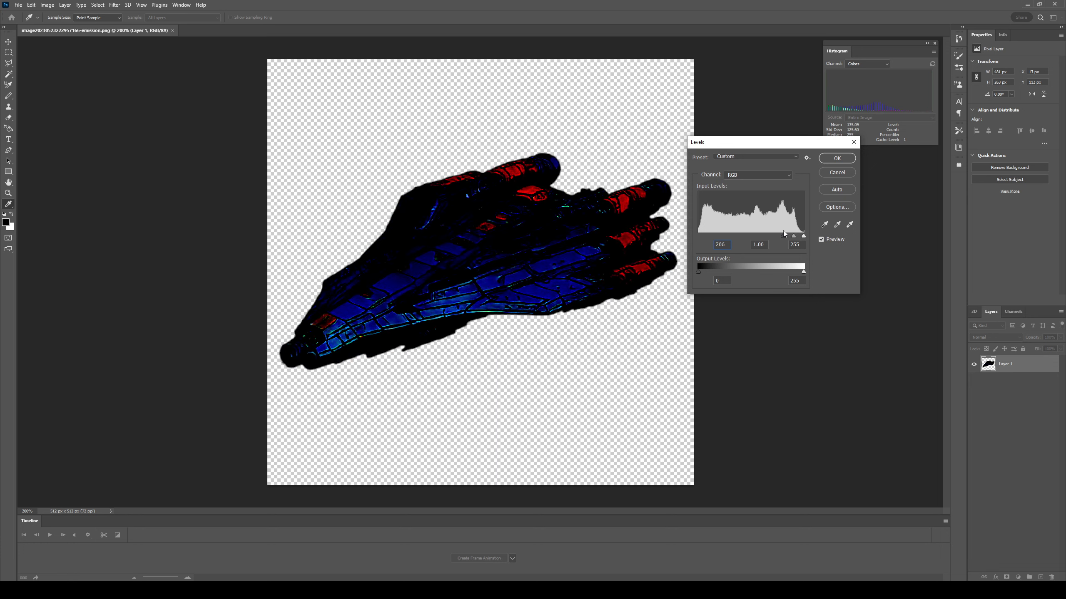
pyautogui.click(829, 173)
pyautogui.press('z')
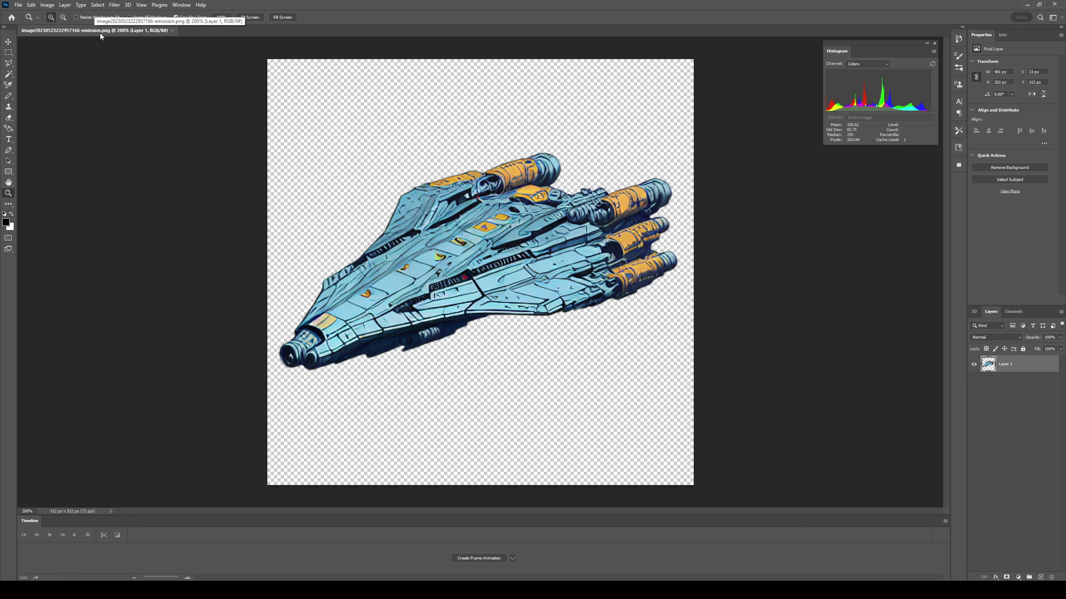
pyautogui.click(742, 175)
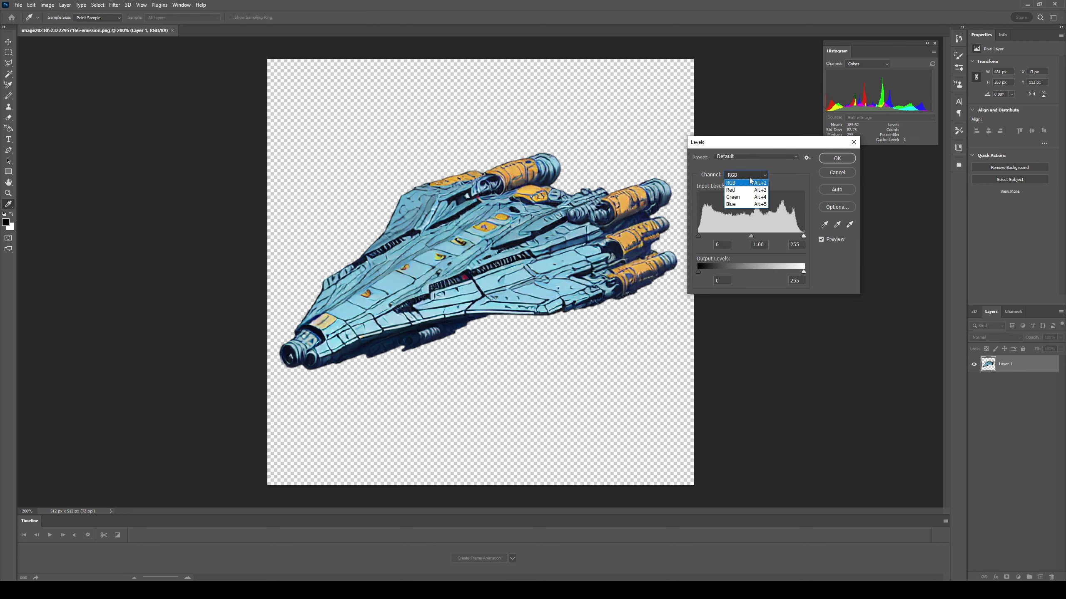
pyautogui.click(738, 204)
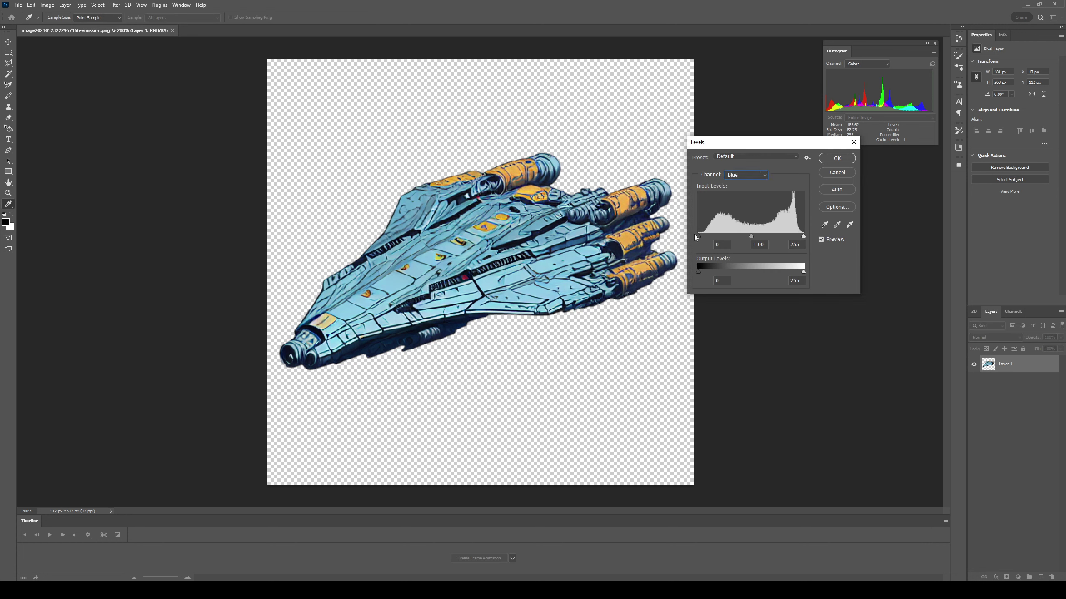
pyautogui.moveTo(698, 235); pyautogui.dragTo(698, 235)
pyautogui.moveTo(801, 237); pyautogui.dragTo(802, 236)
pyautogui.press('Escape')
pyautogui.press('z')
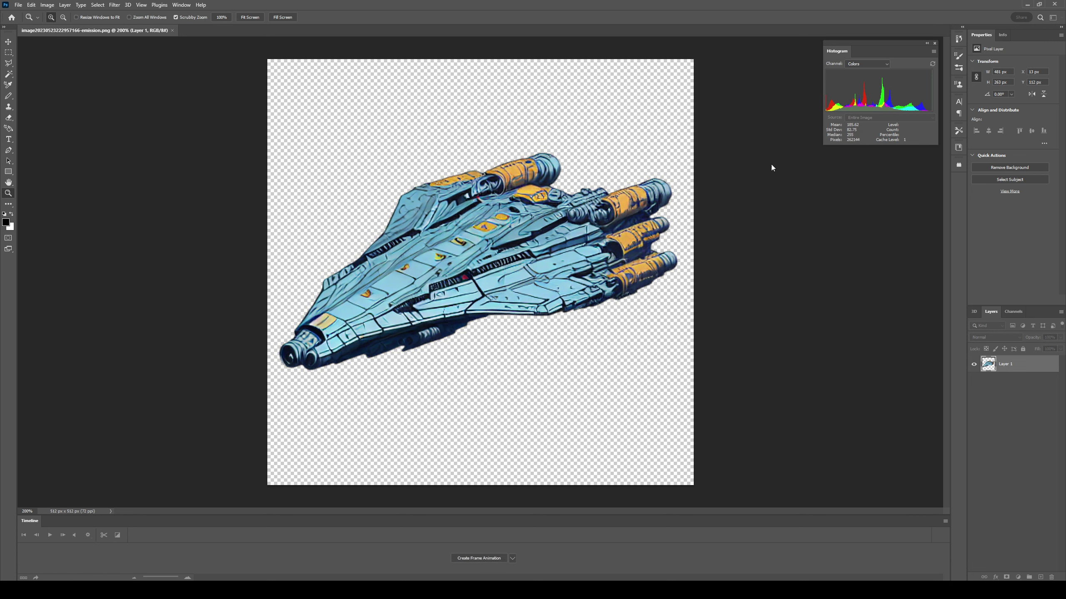
pyautogui.click(47, 4)
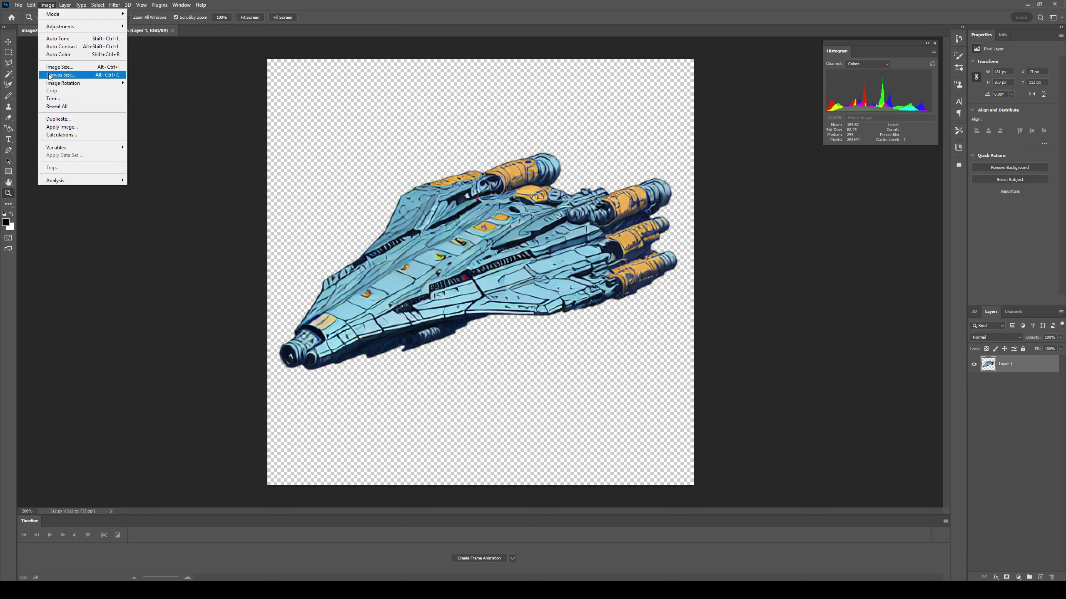
pyautogui.moveTo(106, 27)
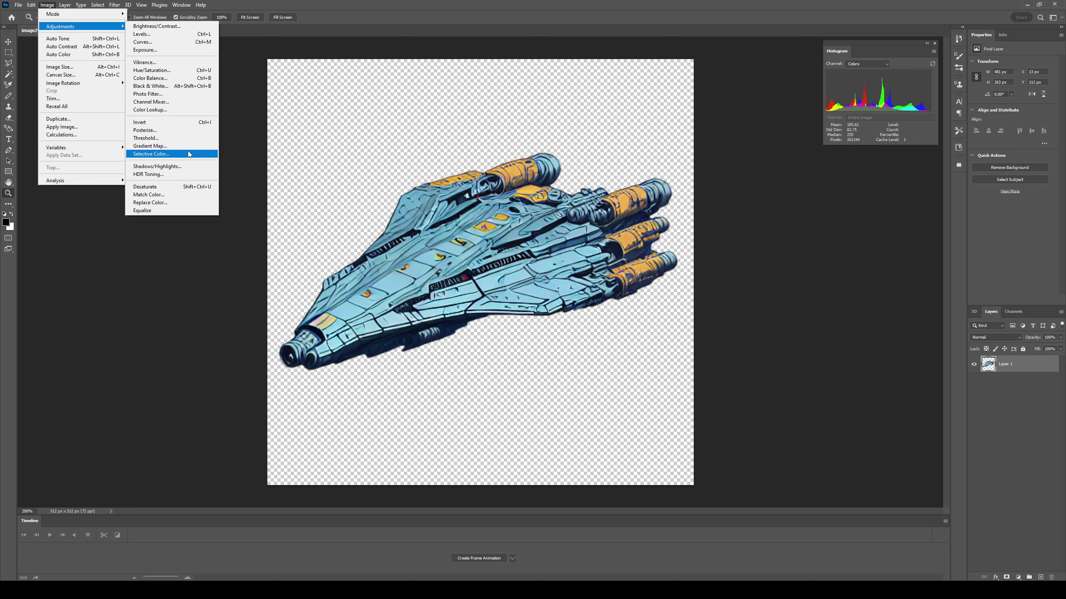
pyautogui.click(173, 186)
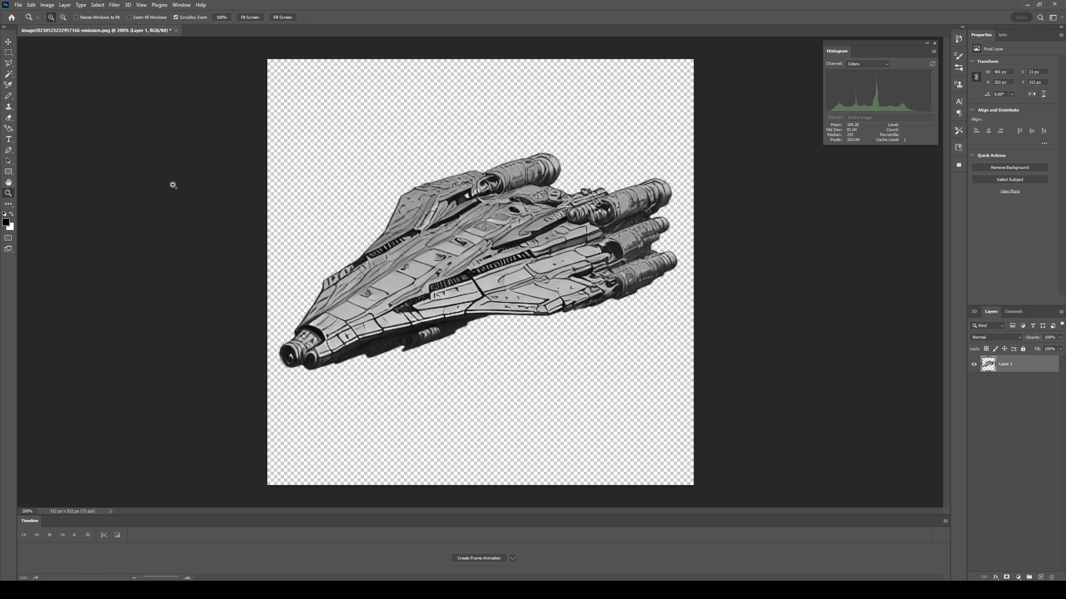
pyautogui.hotkey('ctrl', 'z')
pyautogui.click(47, 4)
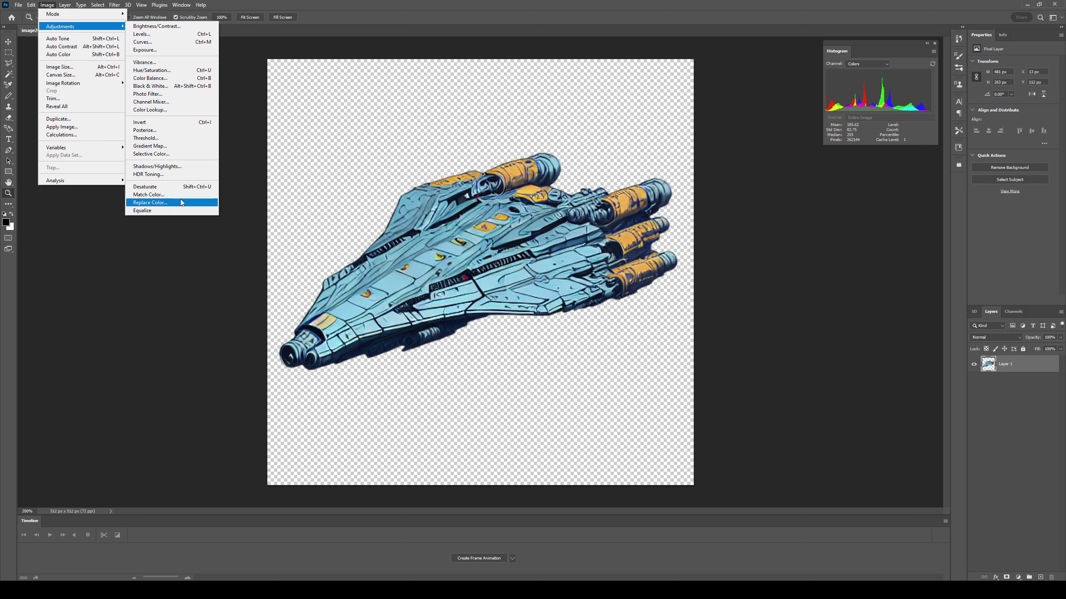
pyautogui.click(174, 101)
pyautogui.moveTo(540, 134); pyautogui.dragTo(787, 189)
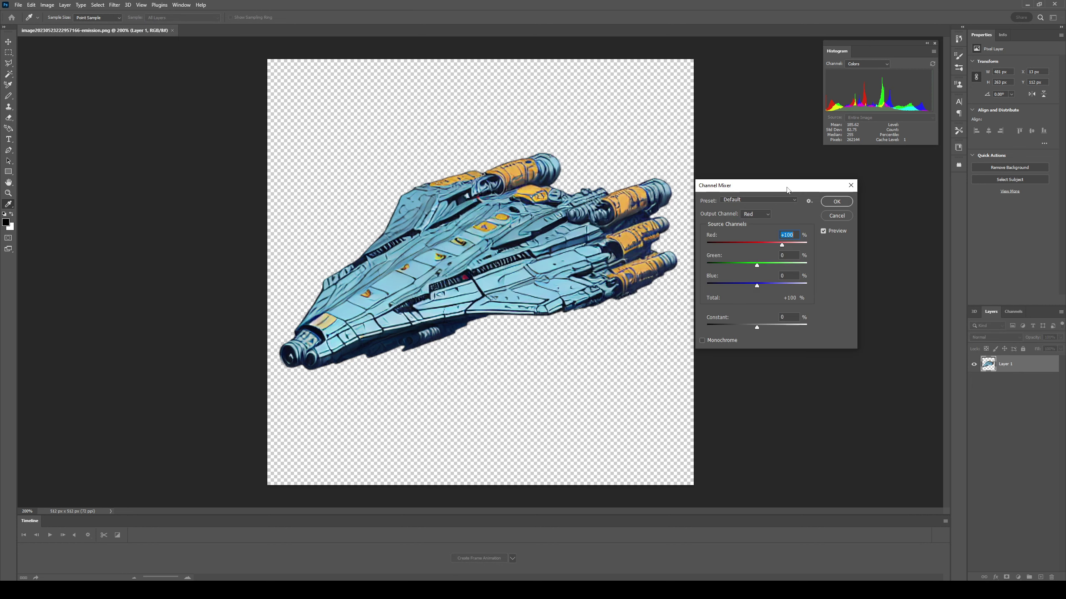
pyautogui.moveTo(778, 248); pyautogui.dragTo(819, 247)
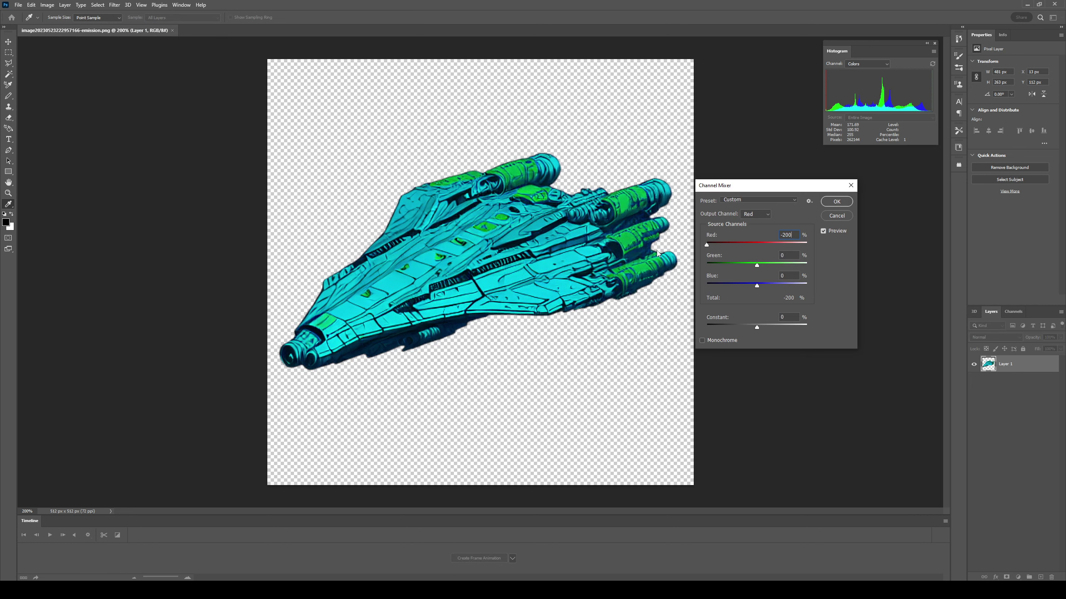
pyautogui.hotkey('ctrl', 'z')
pyautogui.moveTo(756, 286); pyautogui.dragTo(744, 286)
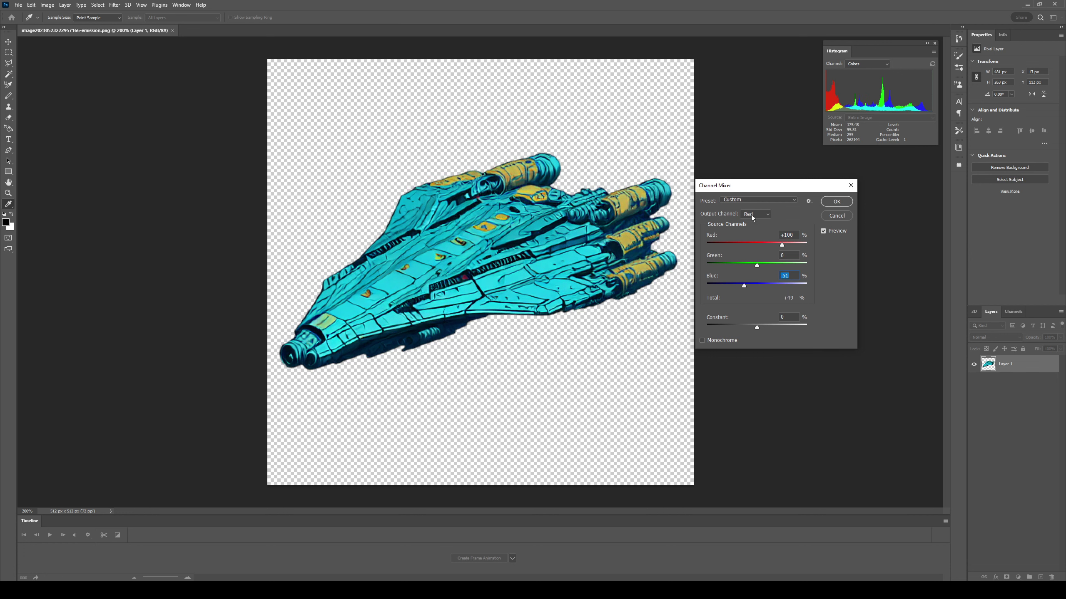
pyautogui.click(756, 200)
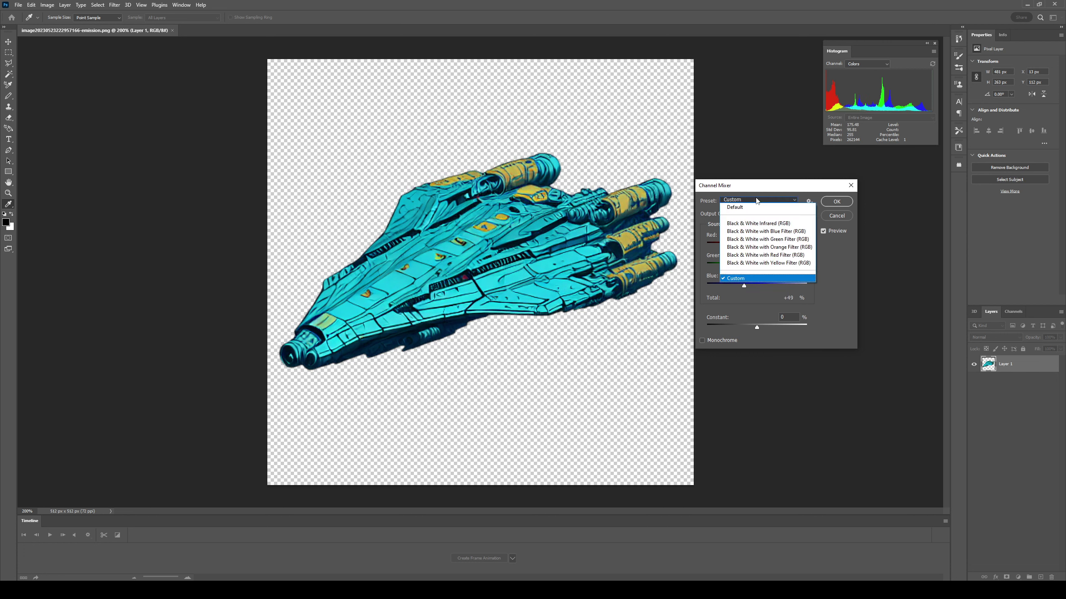
pyautogui.click(757, 224)
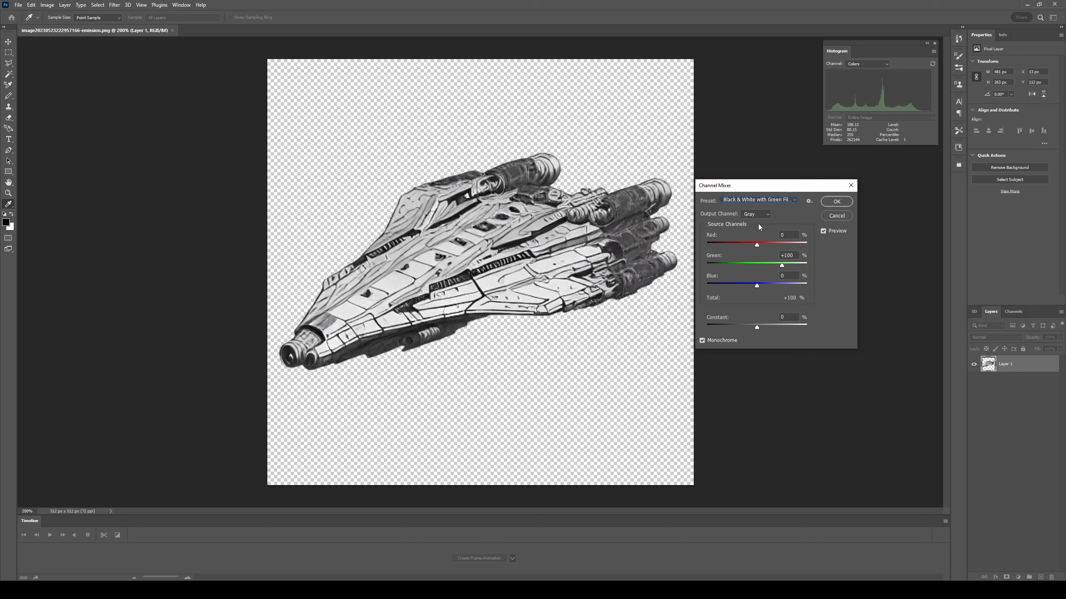
pyautogui.press('Down')
pyautogui.press('Down')
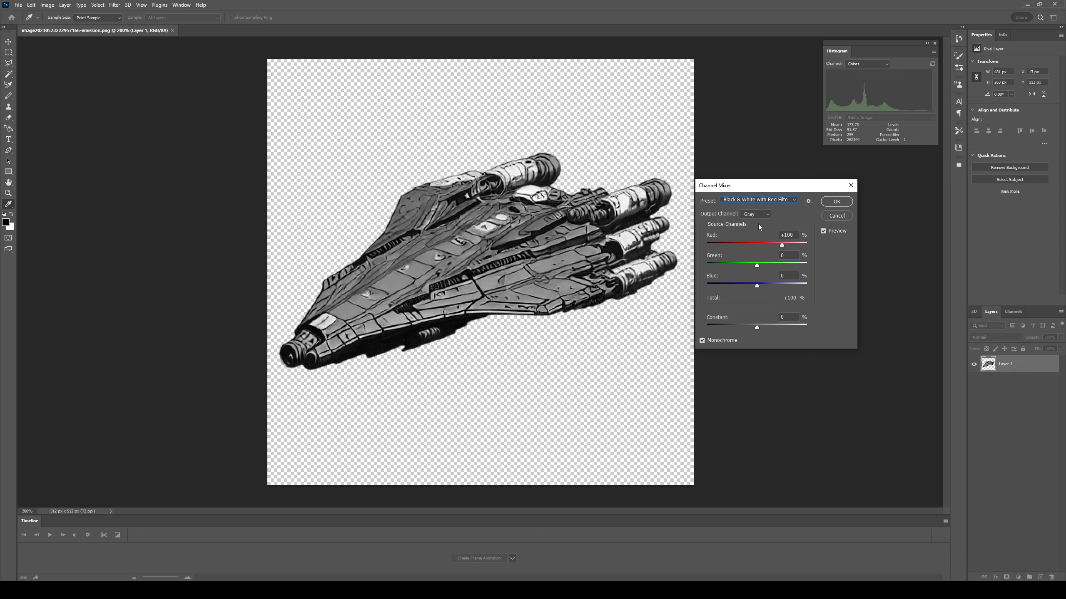
pyautogui.press('Down')
pyautogui.press('Up')
pyautogui.press('Up')
pyautogui.press('Escape')
pyautogui.press('z')
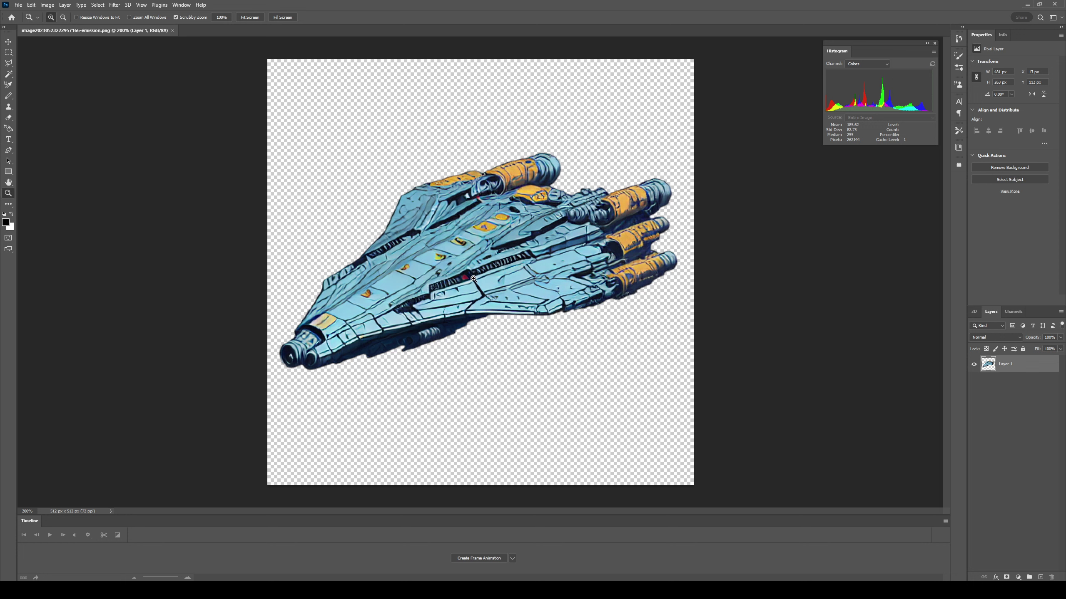
# Use Replace Color at Lightness -100, sampling several hull shades, to turn the blue hull black
pyautogui.click(47, 5)
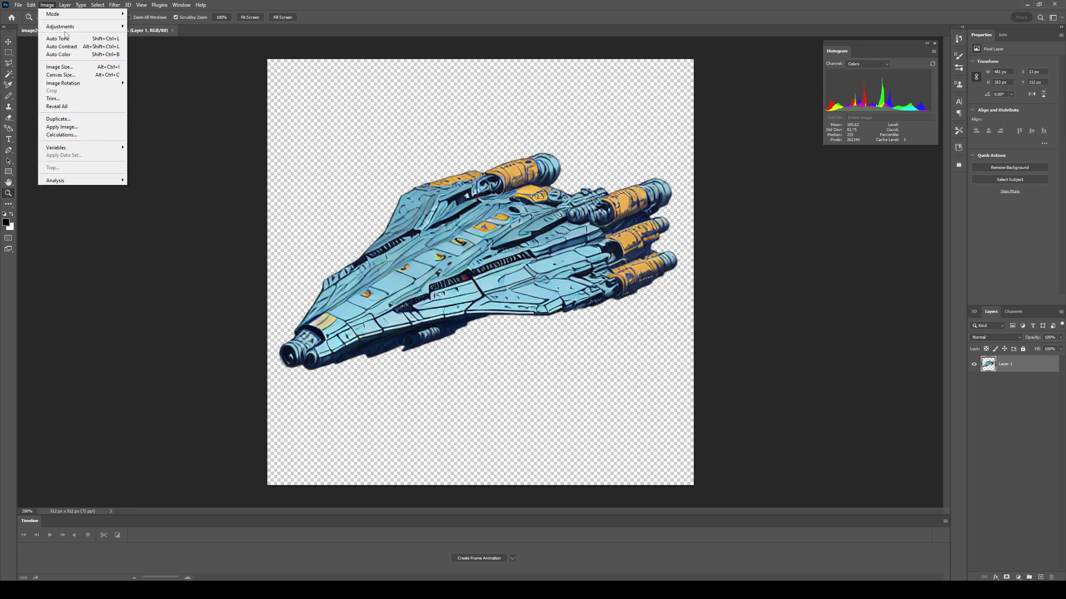
pyautogui.moveTo(67, 28)
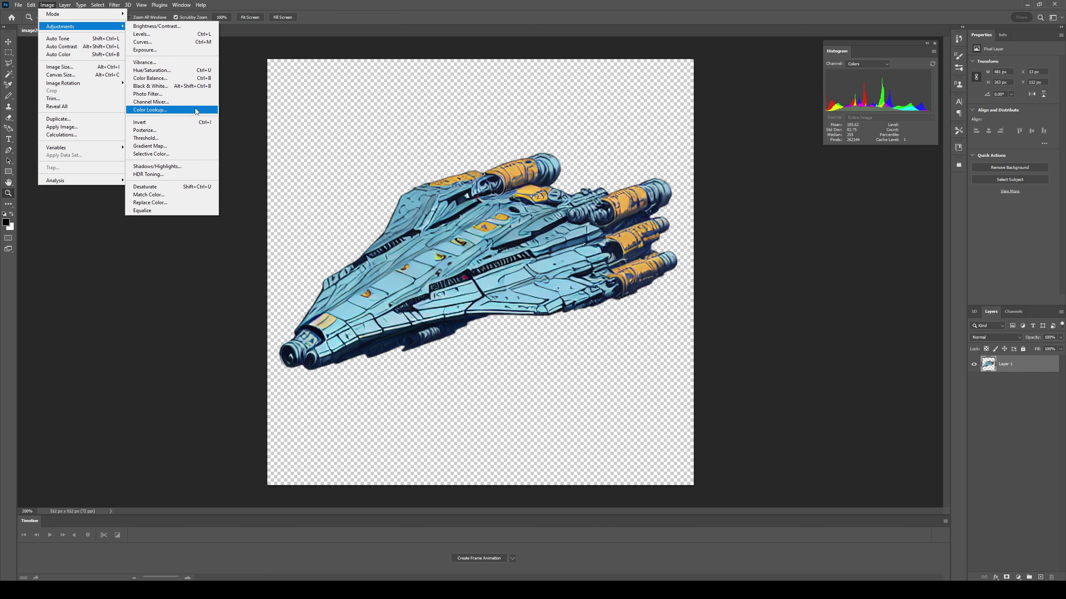
pyautogui.click(190, 205)
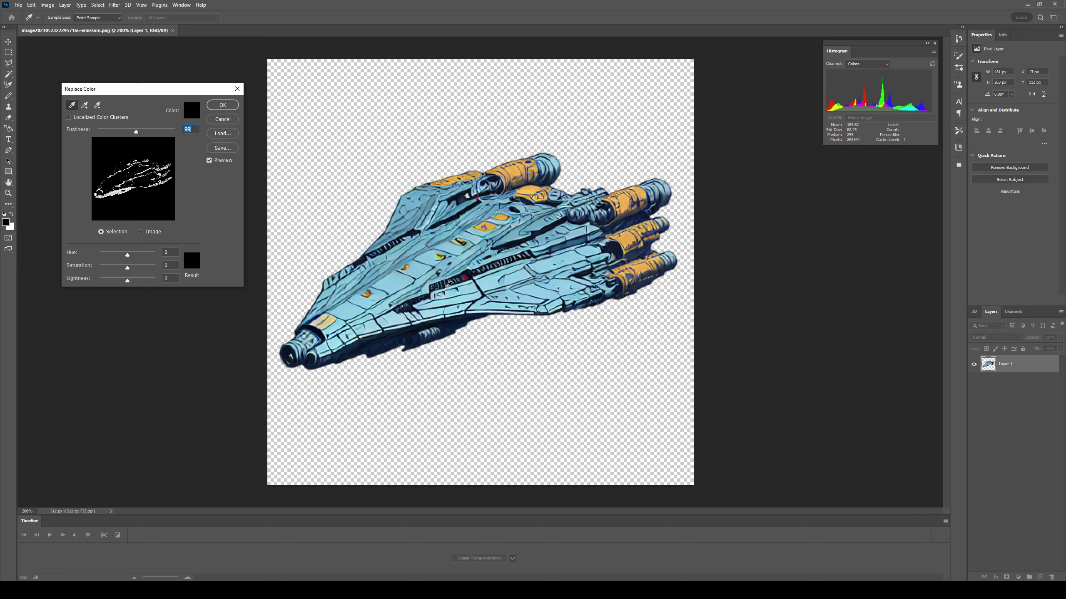
pyautogui.click(426, 257)
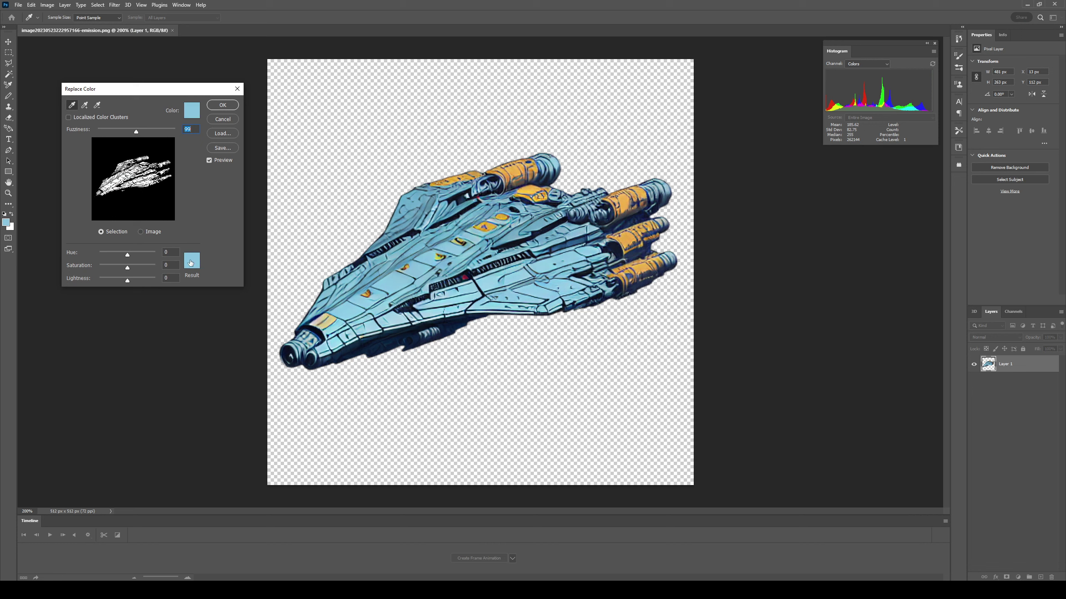
pyautogui.moveTo(128, 282); pyautogui.dragTo(66, 281)
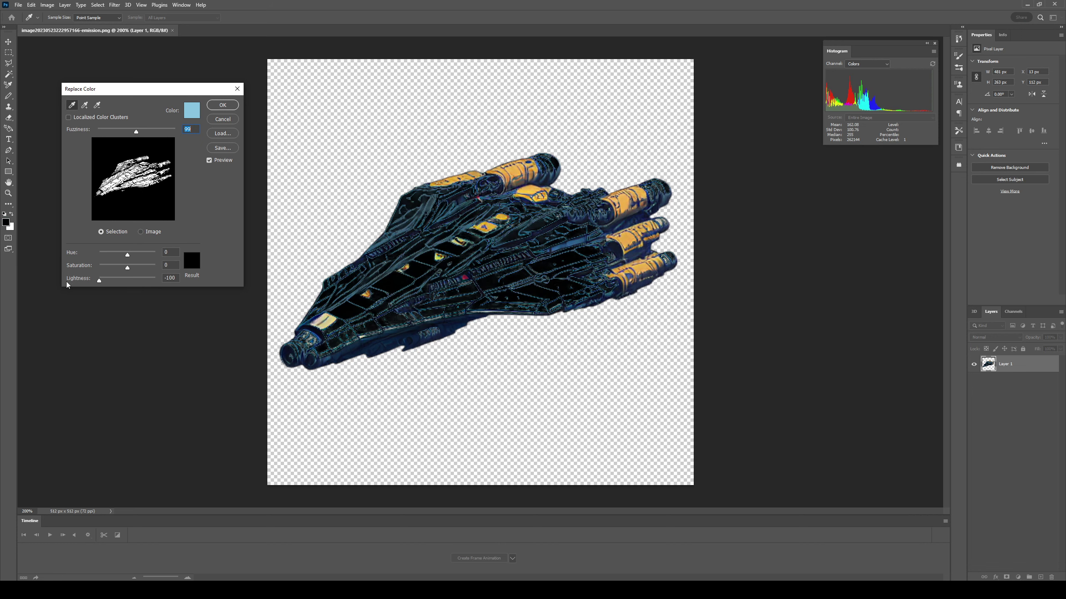
pyautogui.click(422, 253)
pyautogui.keyDown('shift'); pyautogui.click(436, 239); pyautogui.keyUp('shift')
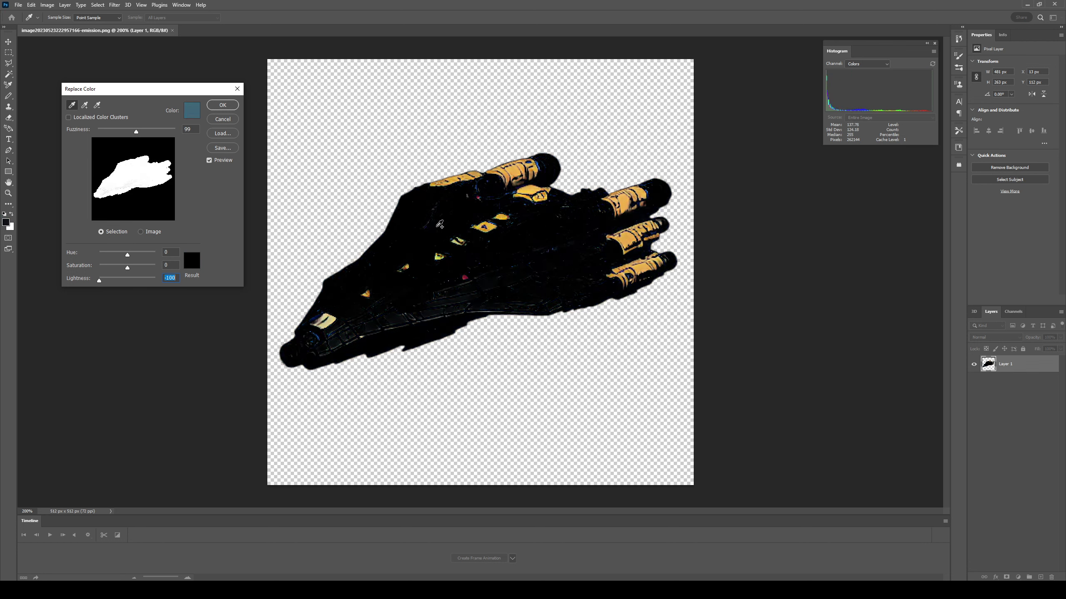
pyautogui.keyDown('shift'); pyautogui.click(435, 208); pyautogui.keyUp('shift')
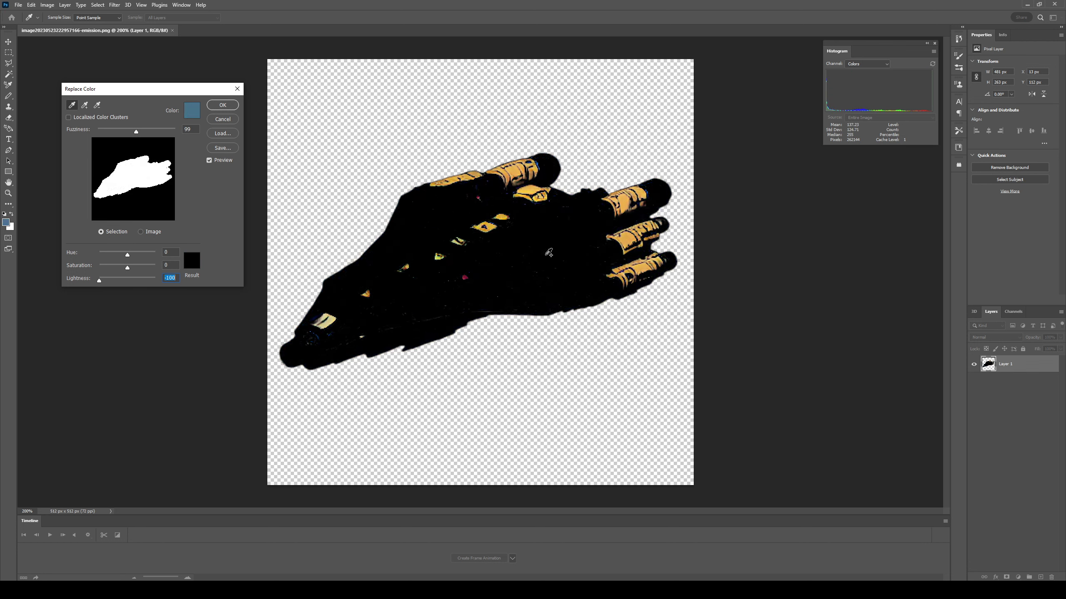
pyautogui.keyDown('shift'); pyautogui.click(522, 271); pyautogui.keyUp('shift')
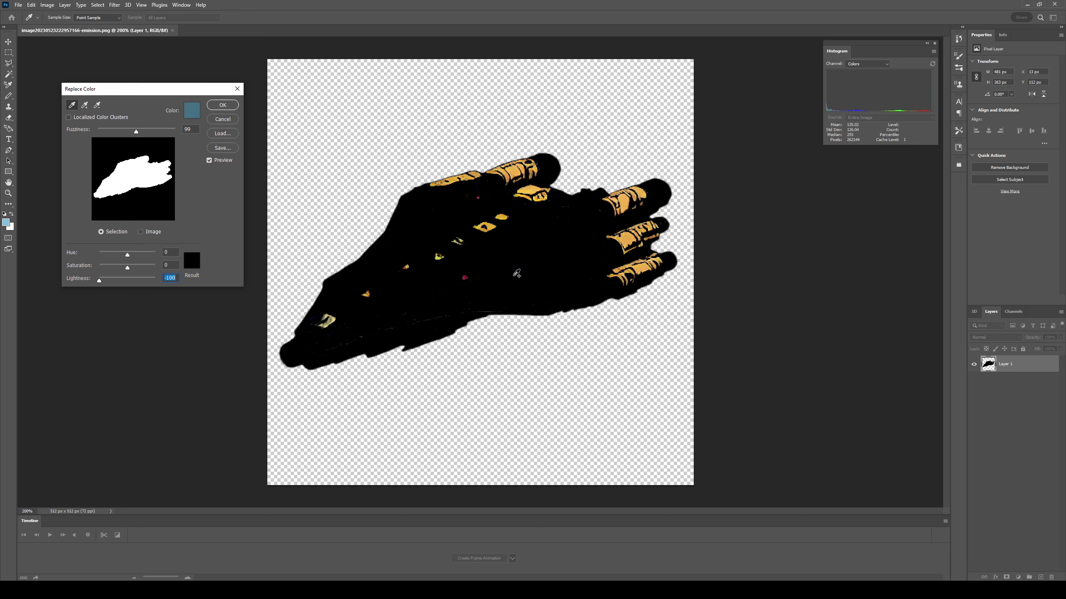
pyautogui.click(220, 107)
# Apply a Gaussian Blur of radius 1.6 to the emission image, then return to Unity
pyautogui.click(114, 5)
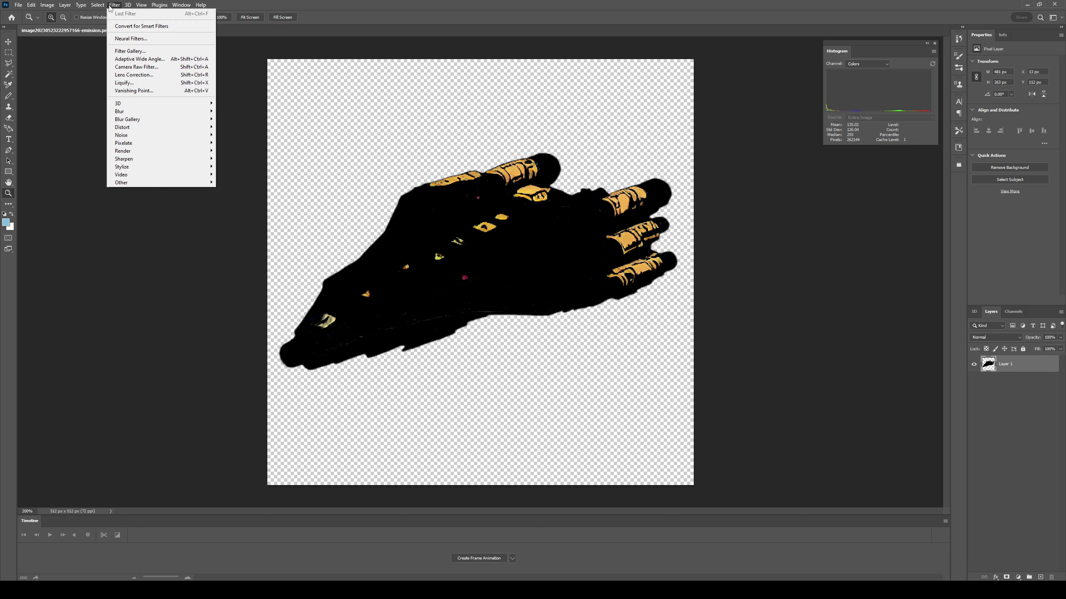
pyautogui.moveTo(172, 114)
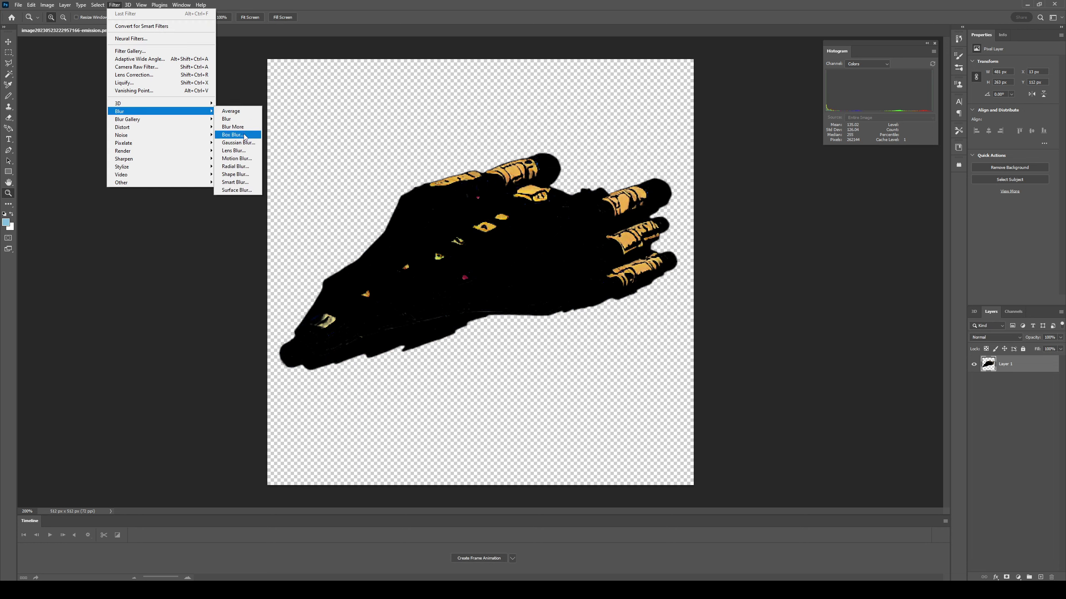
pyautogui.click(247, 144)
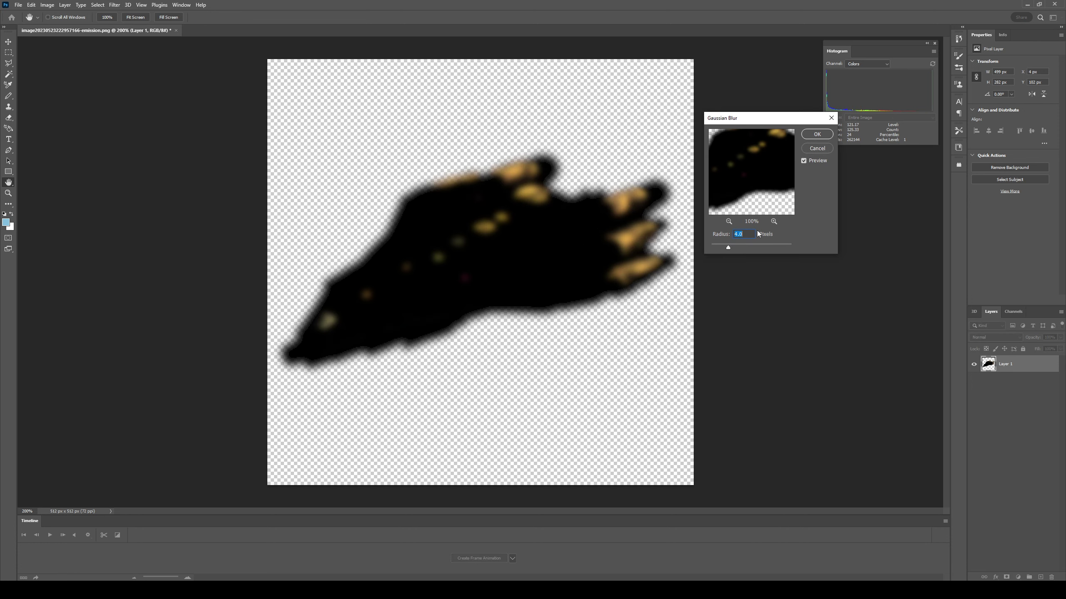
pyautogui.write('3')
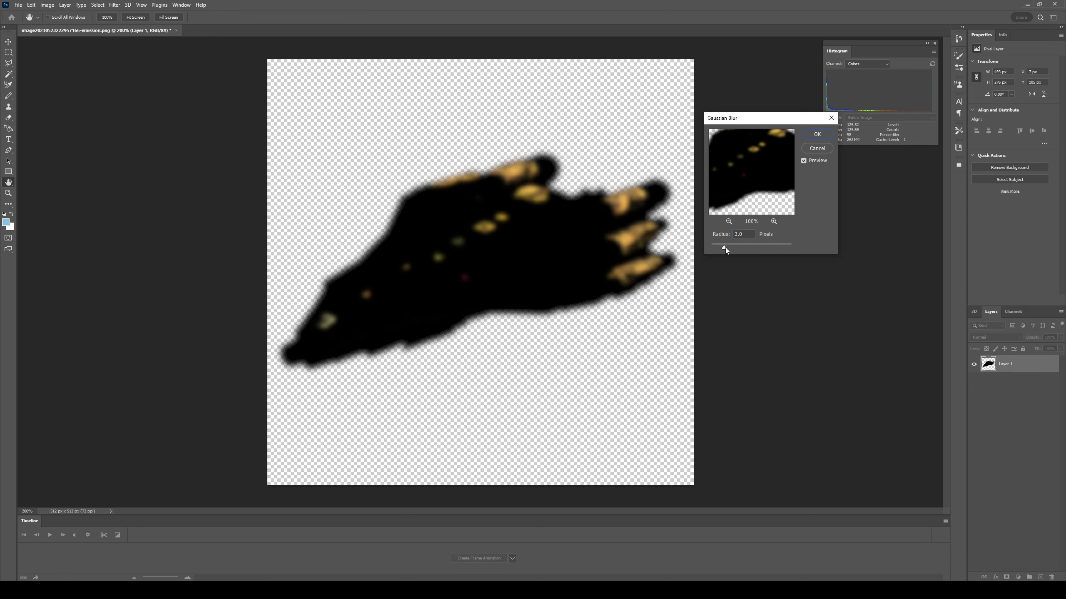
pyautogui.moveTo(725, 248); pyautogui.dragTo(715, 249)
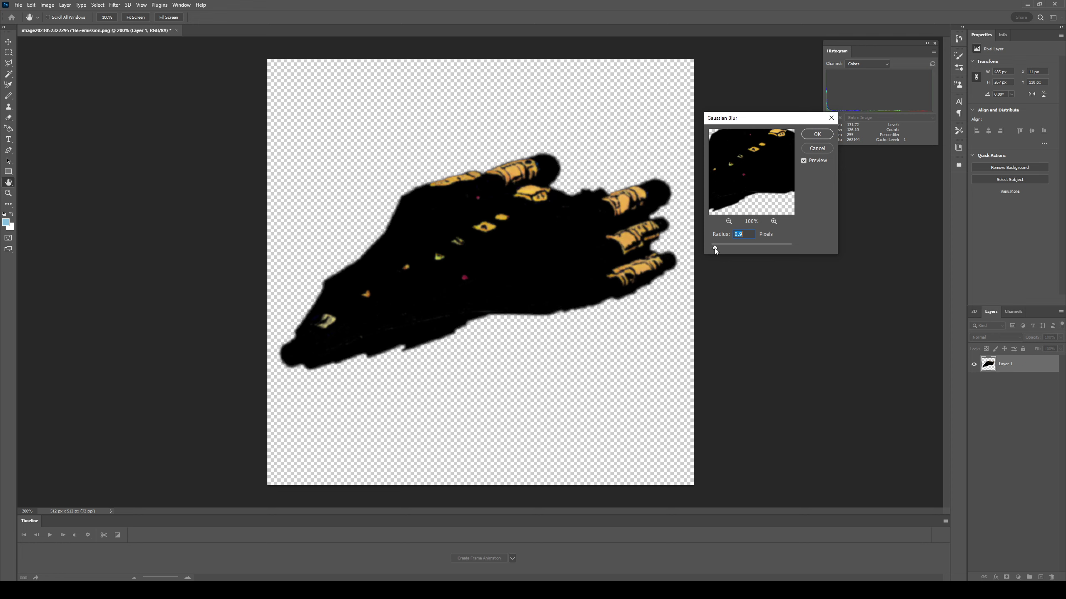
pyautogui.click(810, 136)
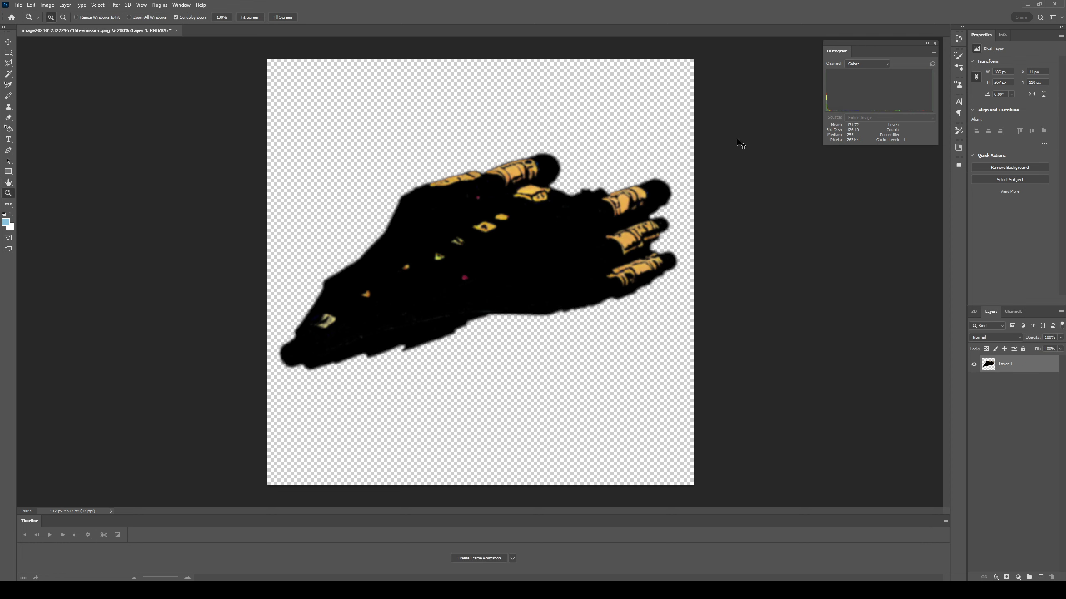
pyautogui.hotkey('alt', 'Tab')
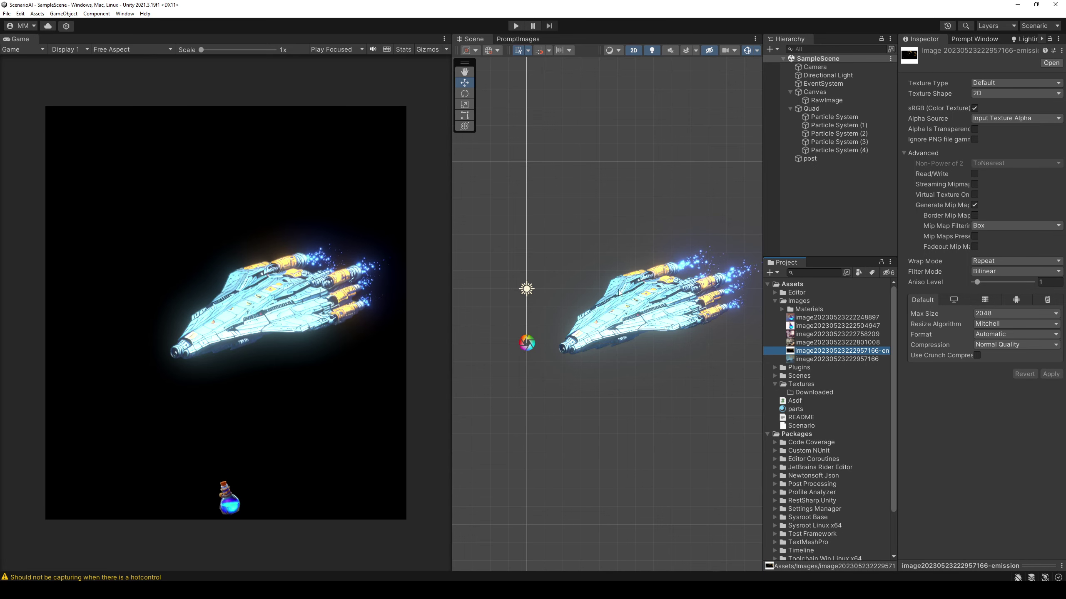
# Assign the ship's emission texture to the Quad material's Emission Color map
pyautogui.click(839, 142)
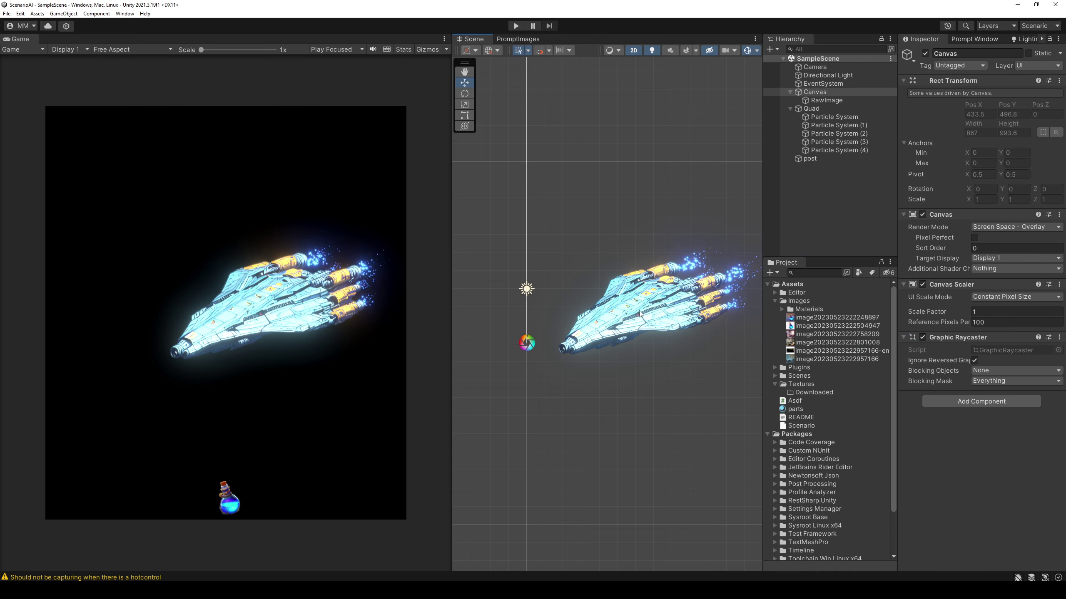
pyautogui.click(811, 108)
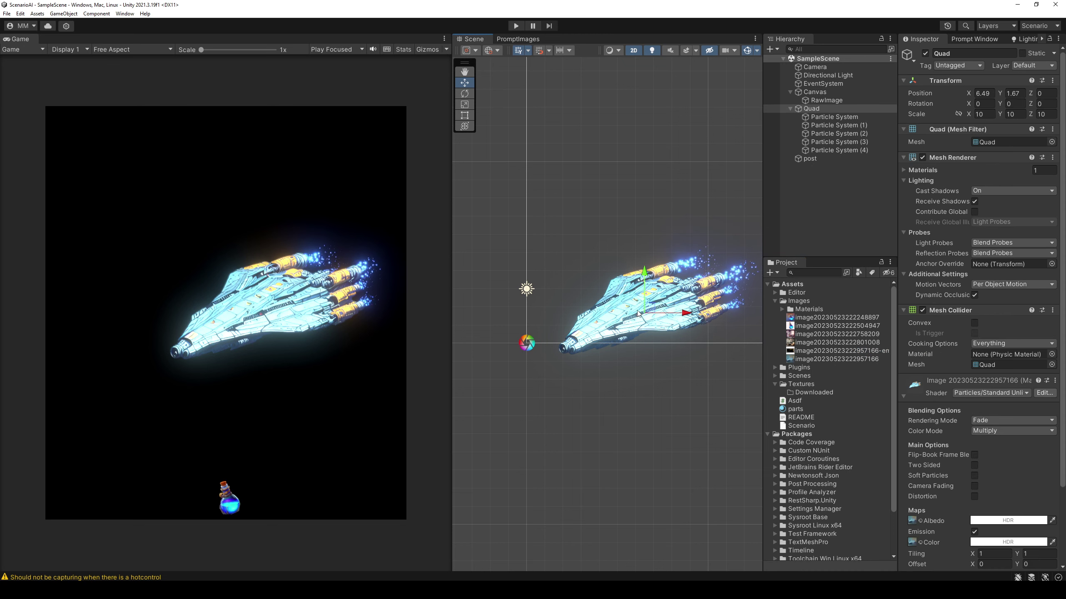
pyautogui.click(911, 542)
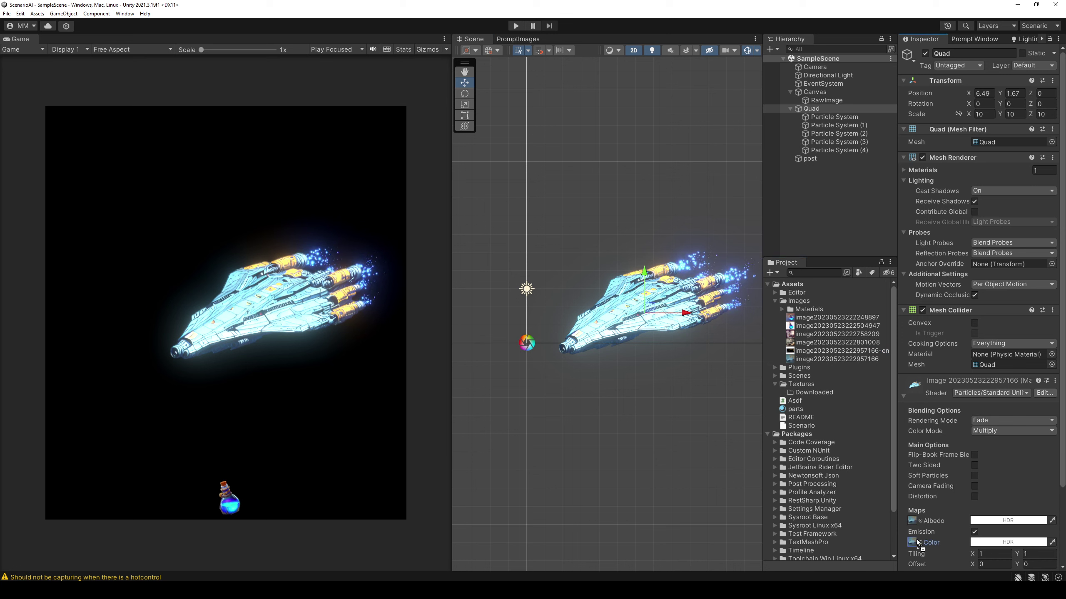
pyautogui.moveTo(835, 351); pyautogui.dragTo(911, 542)
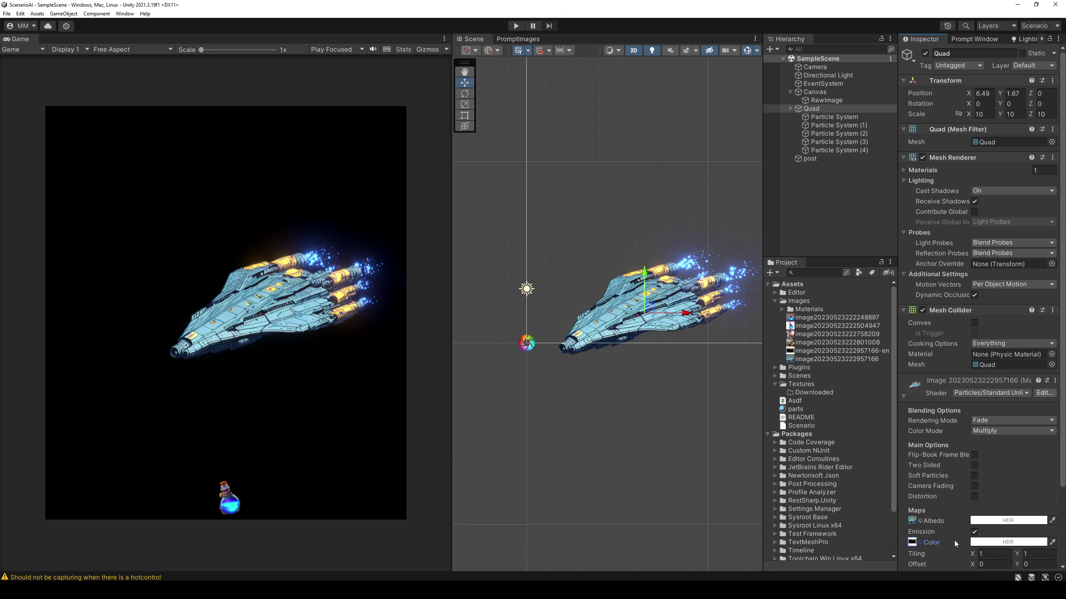
# Enable Alpha Is Transparency on the emission texture and apply the import settings
pyautogui.click(825, 351)
pyautogui.click(974, 130)
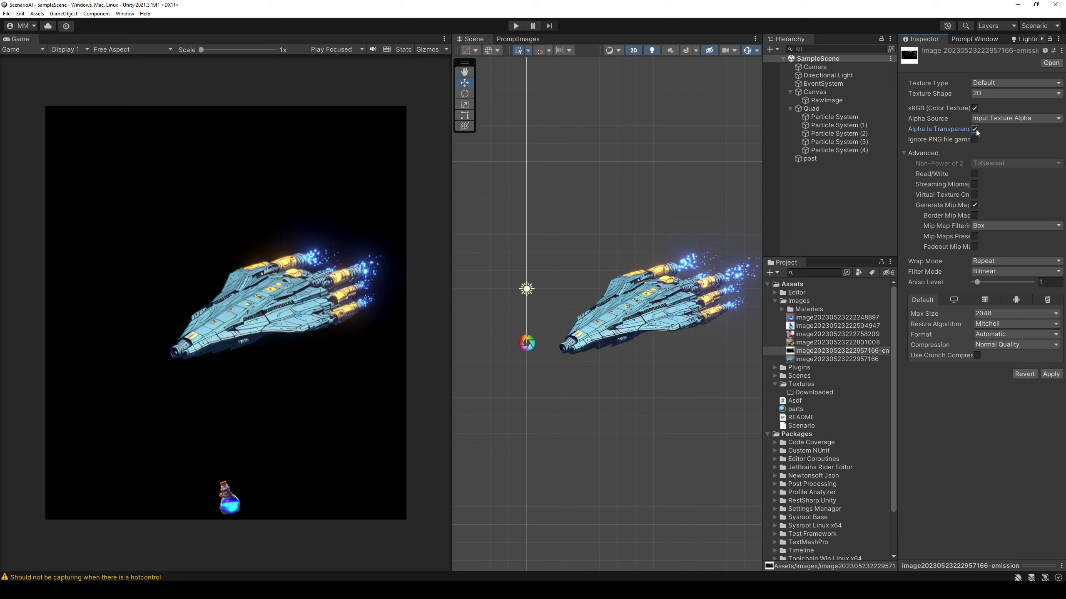
pyautogui.click(1052, 375)
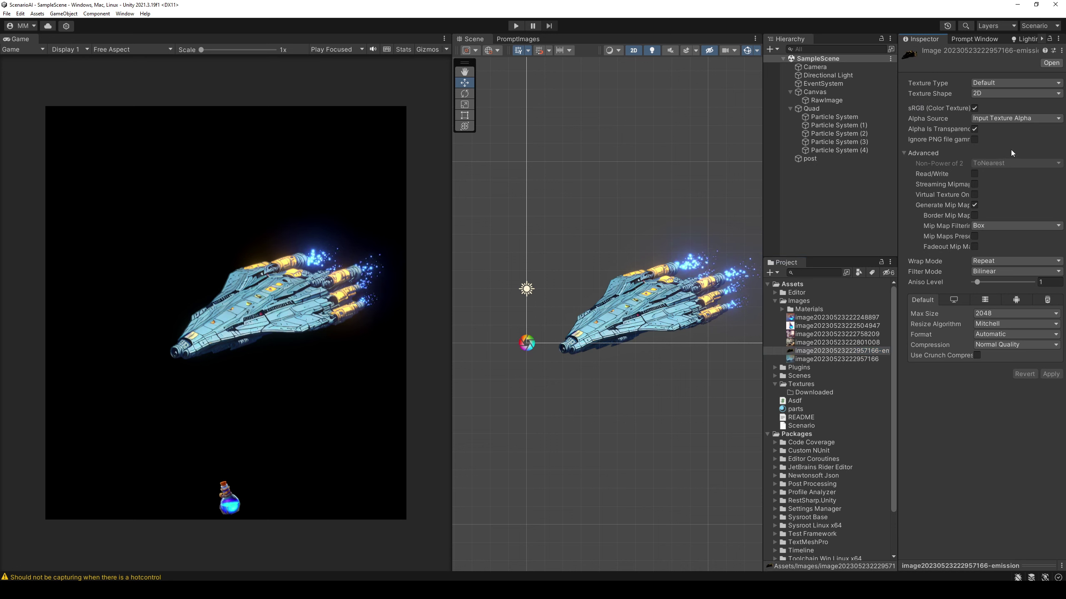
# Set the Quad material's emission HDR intensity to 1
pyautogui.click(811, 109)
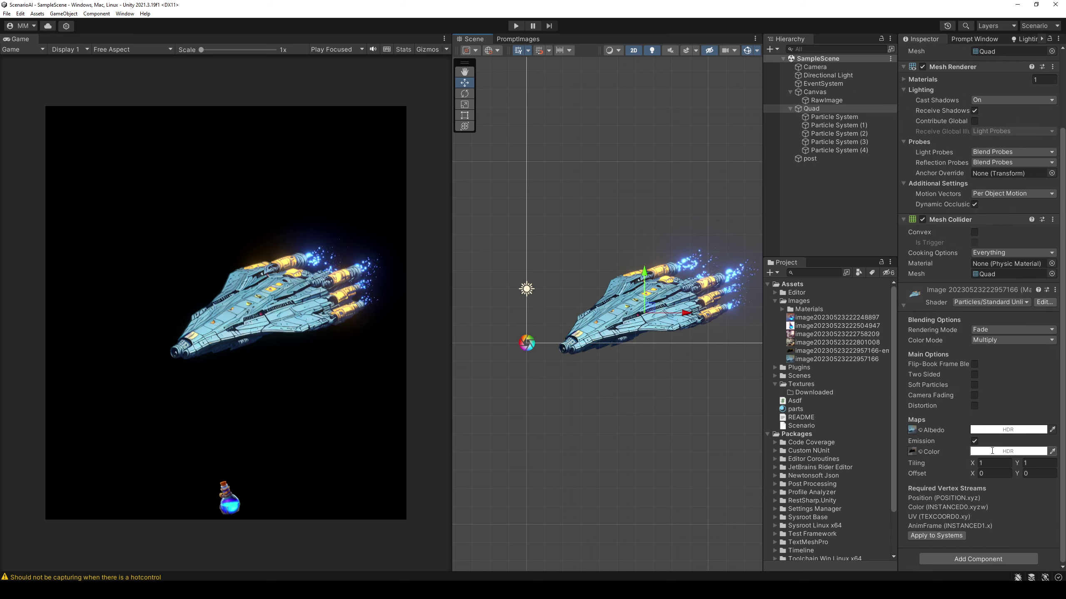
pyautogui.click(992, 451)
pyautogui.moveTo(1004, 532); pyautogui.dragTo(1007, 533)
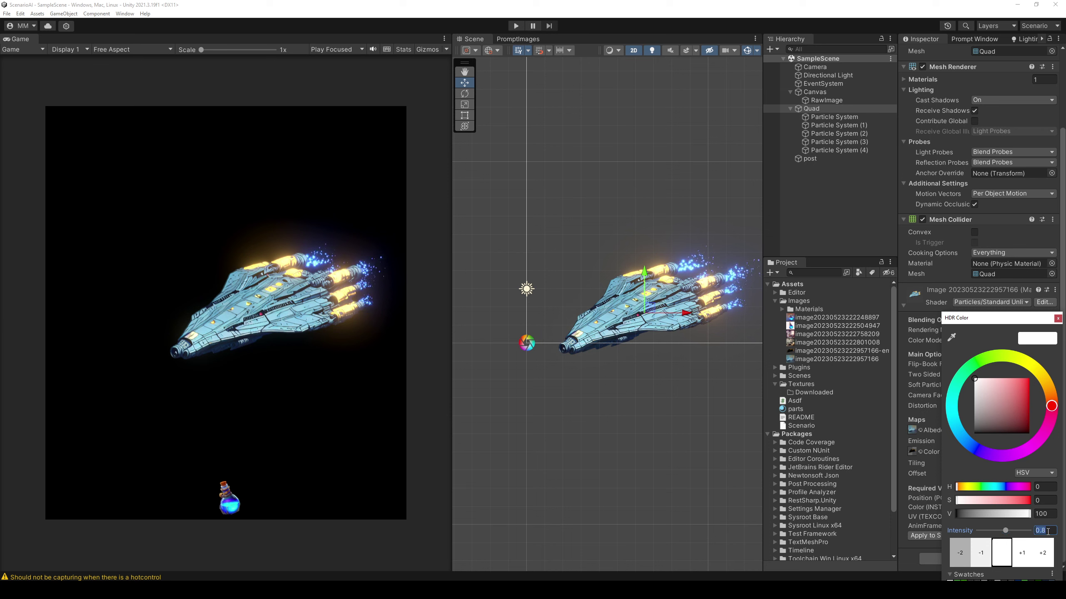
pyautogui.write('1')
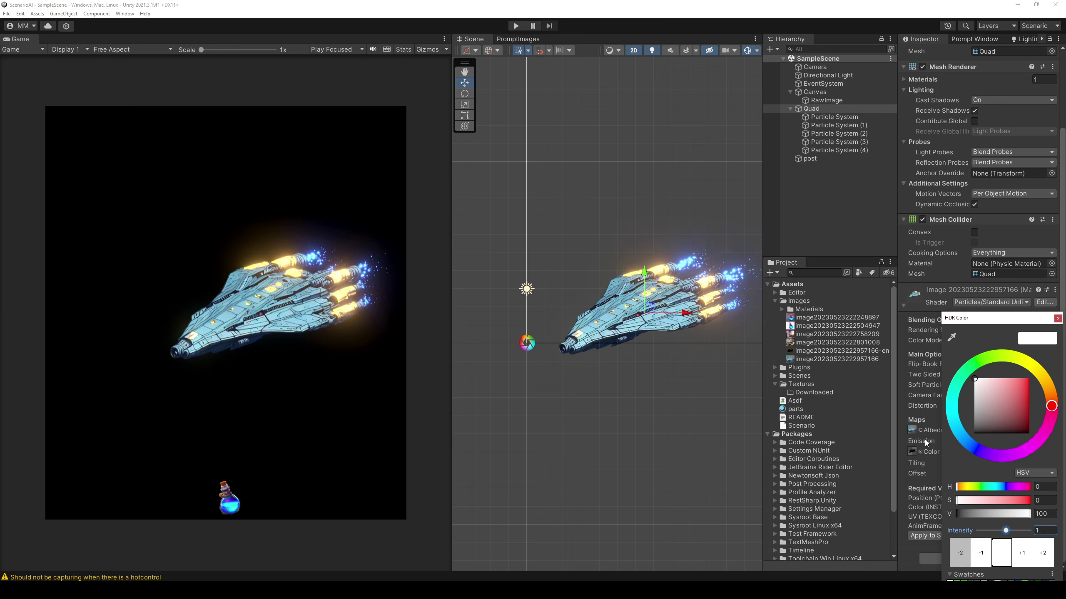
pyautogui.click(814, 67)
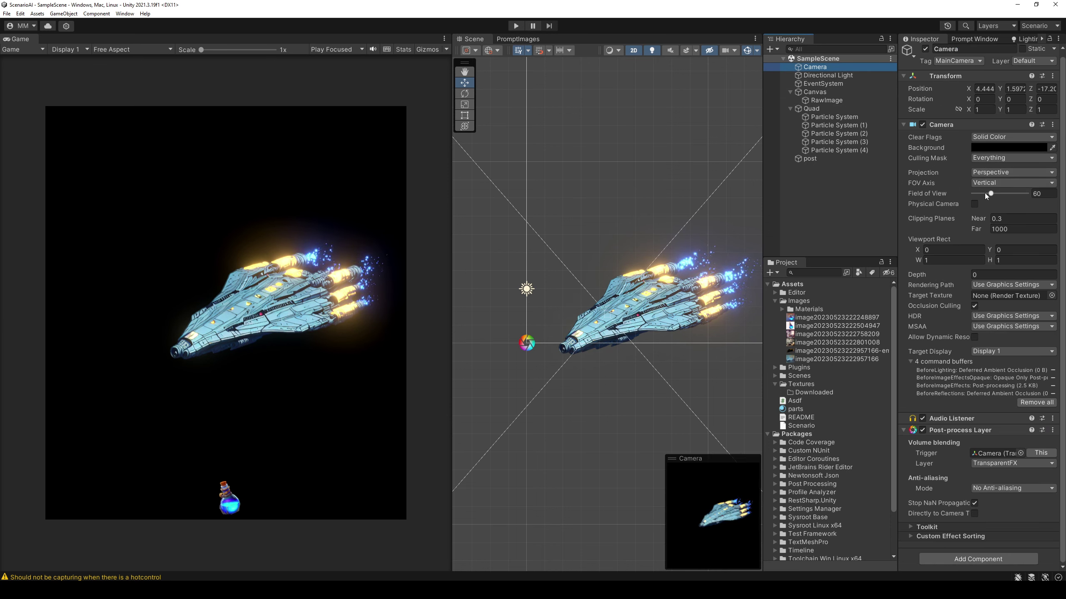
# Move the camera closer to the ship (X 6.3, Z about -12.65) and make the Game view fill its panel
pyautogui.moveTo(985, 196); pyautogui.dragTo(983, 198)
pyautogui.hotkey('ctrl', 'z')
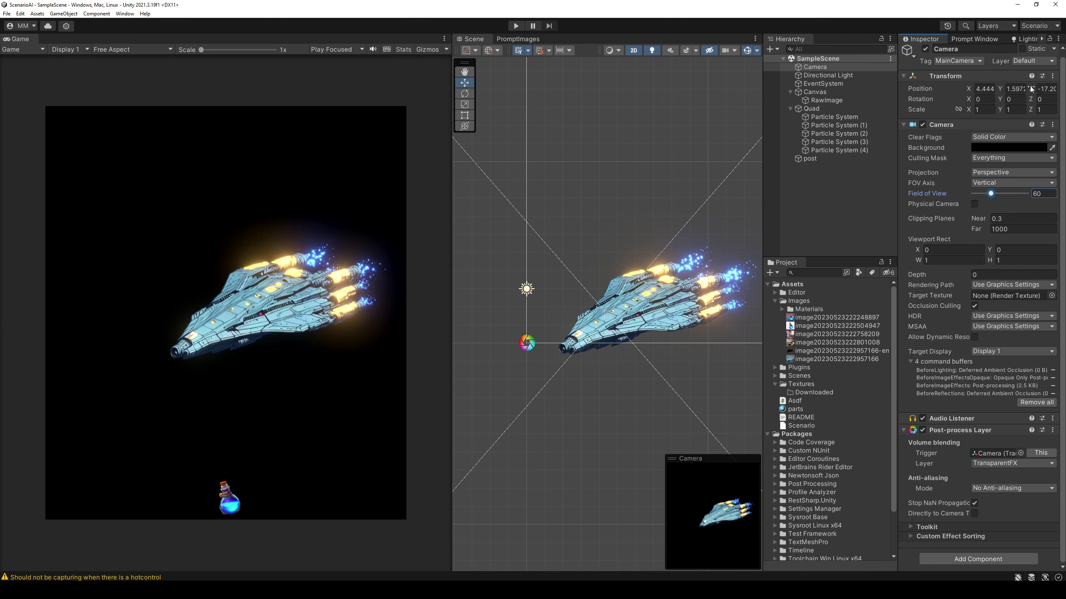
pyautogui.moveTo(1031, 88); pyautogui.dragTo(484, 153)
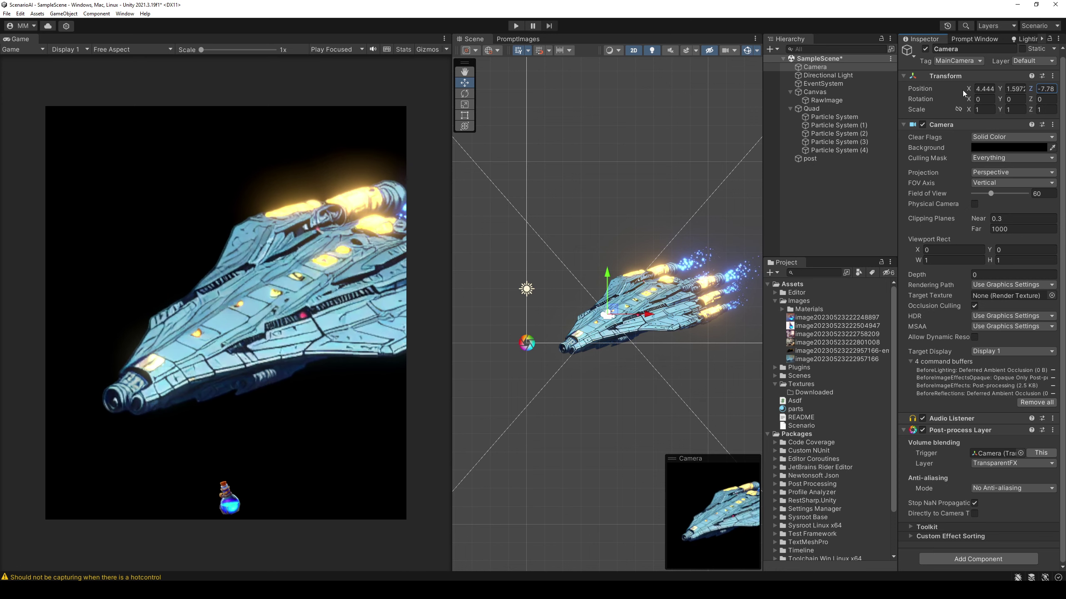
pyautogui.click(176, 59)
pyautogui.click(125, 89)
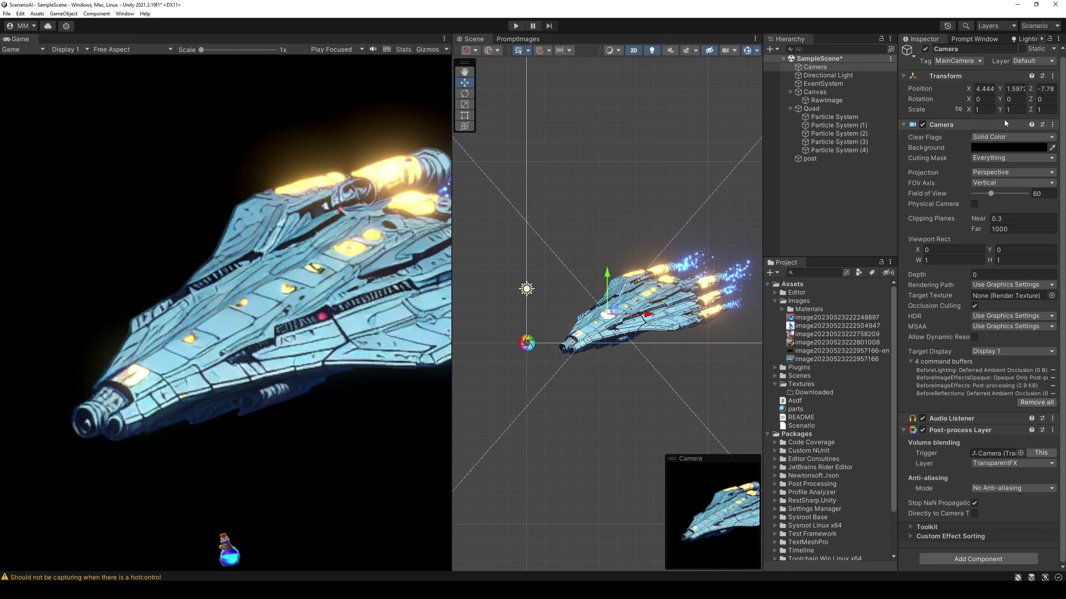
pyautogui.moveTo(970, 88)
pyautogui.mouseDown()
pyautogui.moveTo(1029, 90)
pyautogui.moveTo(991, 93)
pyautogui.mouseUp()
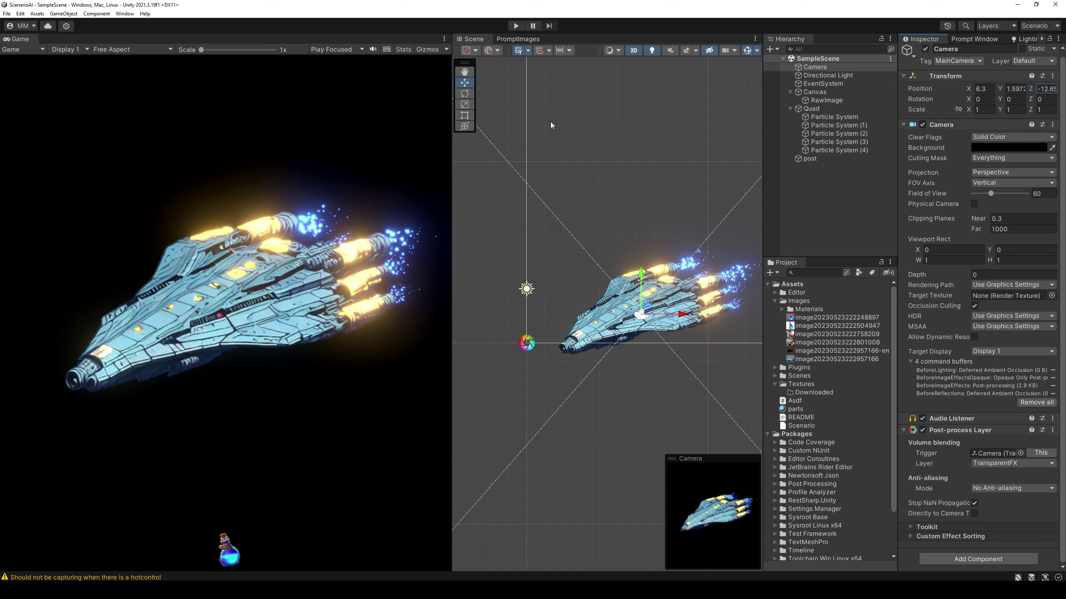
# Add a Chromatic Aberration override to the post volume and expand it
pyautogui.click(809, 158)
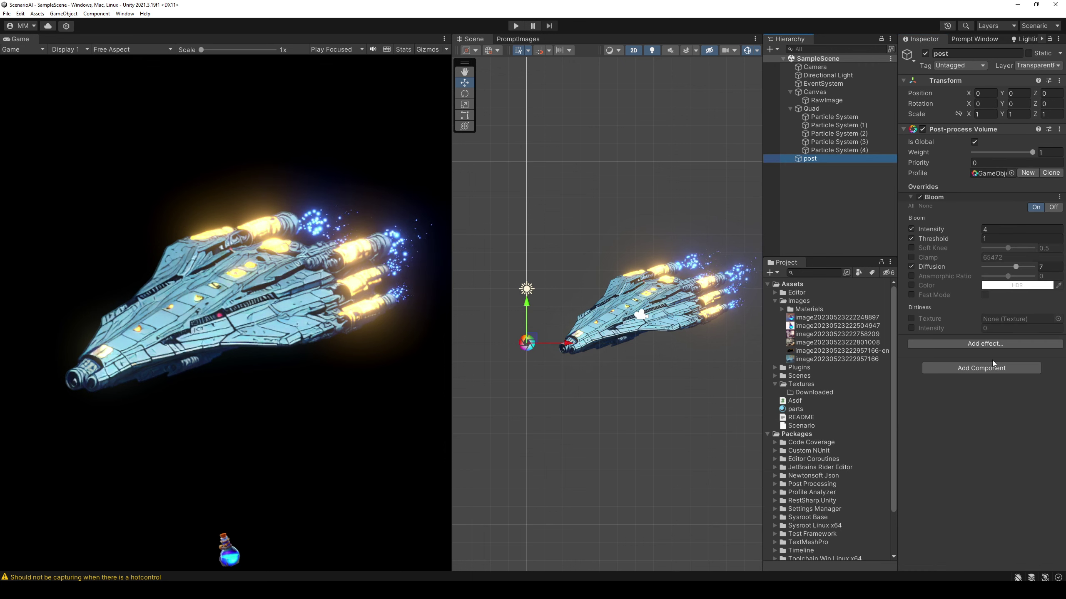
pyautogui.click(983, 345)
pyautogui.moveTo(989, 351)
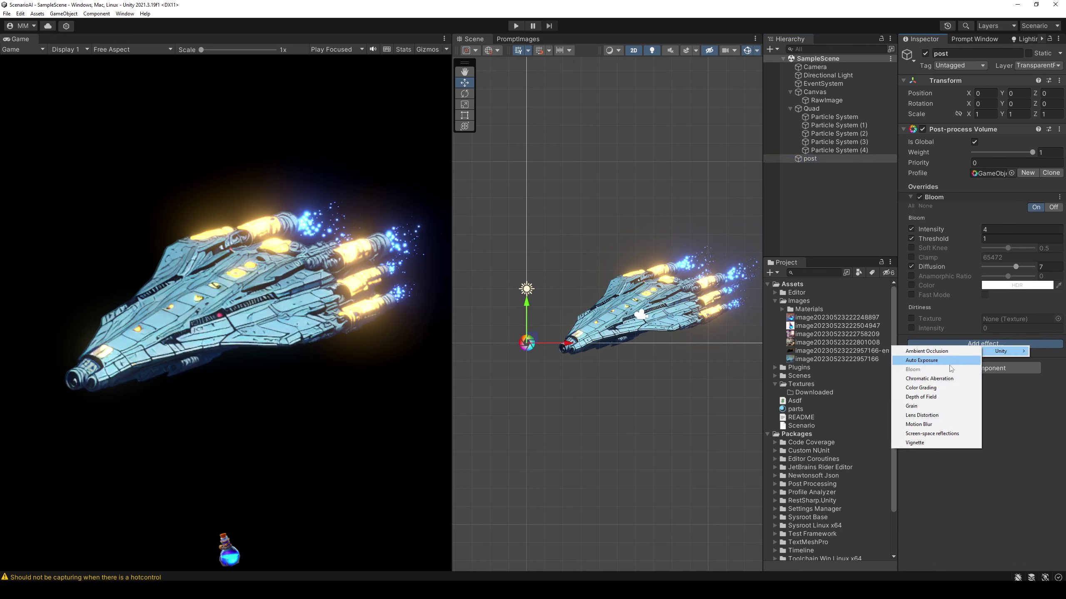
pyautogui.click(936, 380)
pyautogui.click(967, 342)
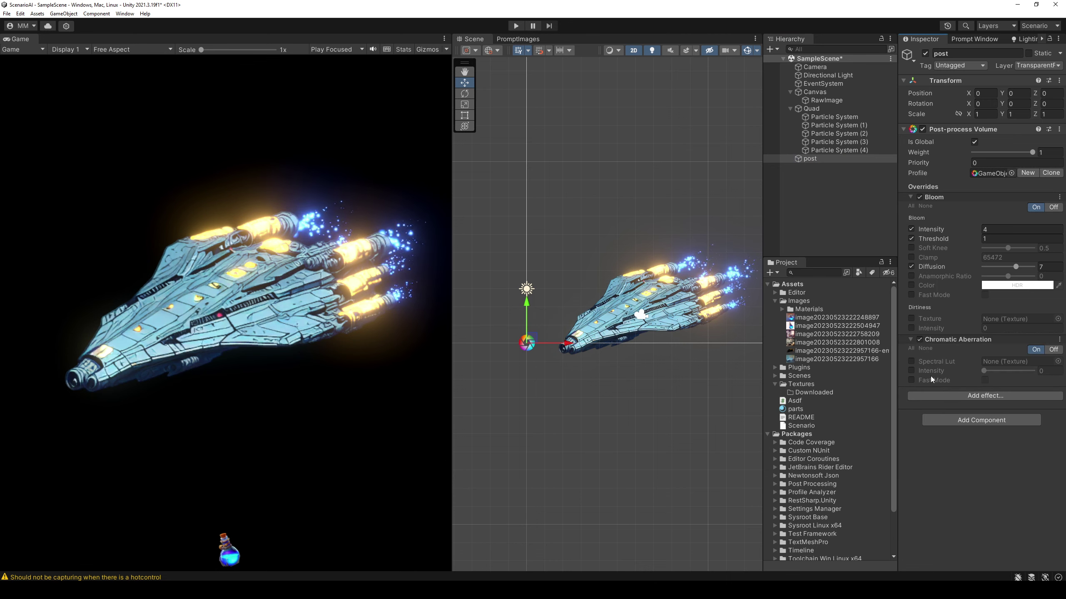
# Use SpectralLut_RedBlue as the Spectral Lut and set Intensity to 1
pyautogui.click(1058, 362)
pyautogui.write('lu')
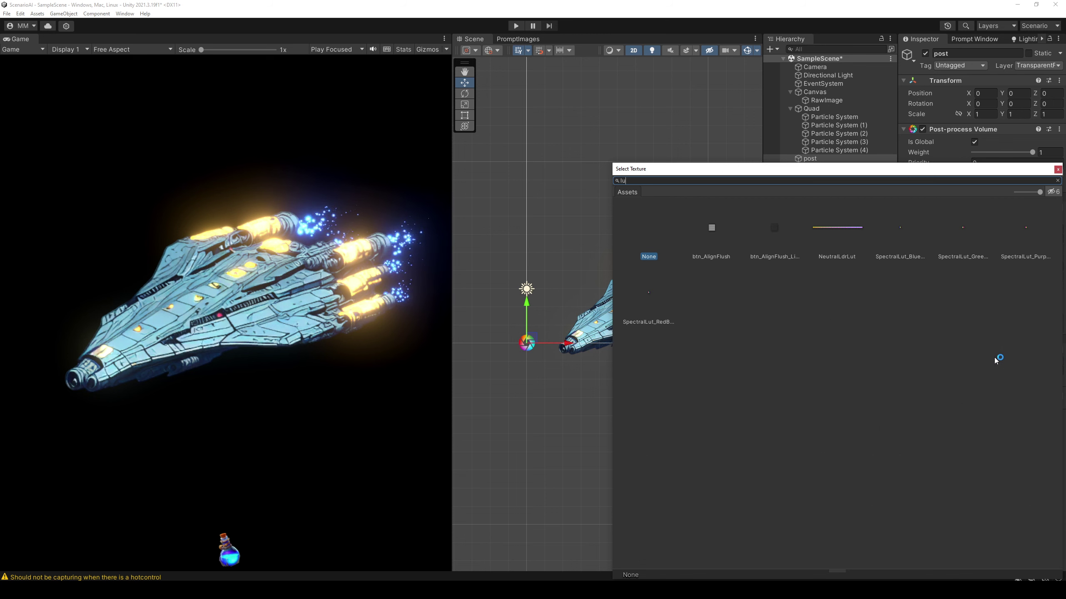
pyautogui.click(891, 248)
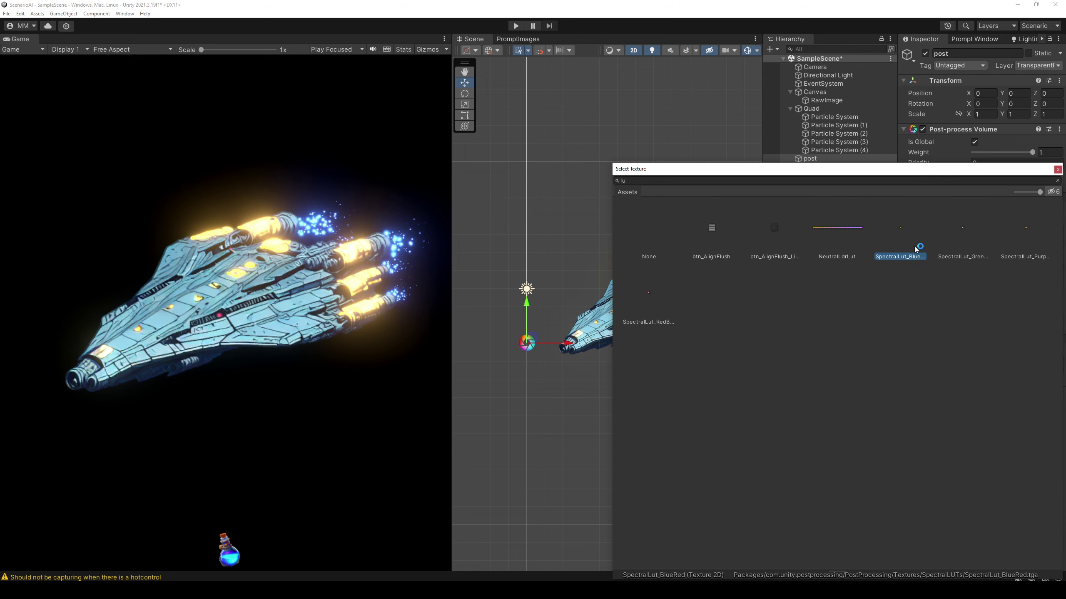
pyautogui.click(959, 249)
pyautogui.click(1030, 249)
pyautogui.click(655, 304)
pyautogui.doubleClick(655, 304)
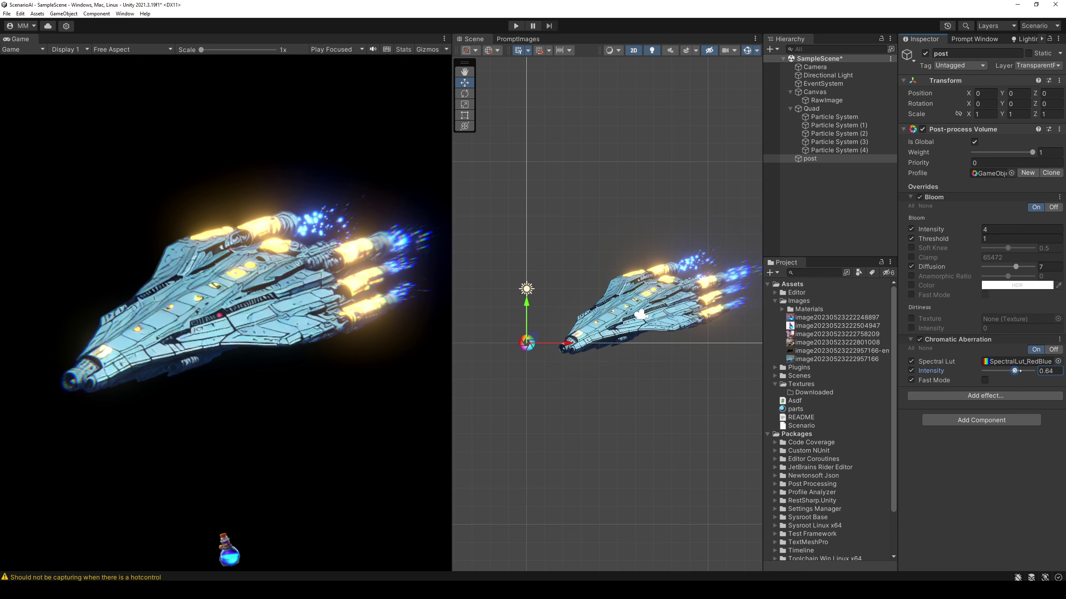
pyautogui.write('1')
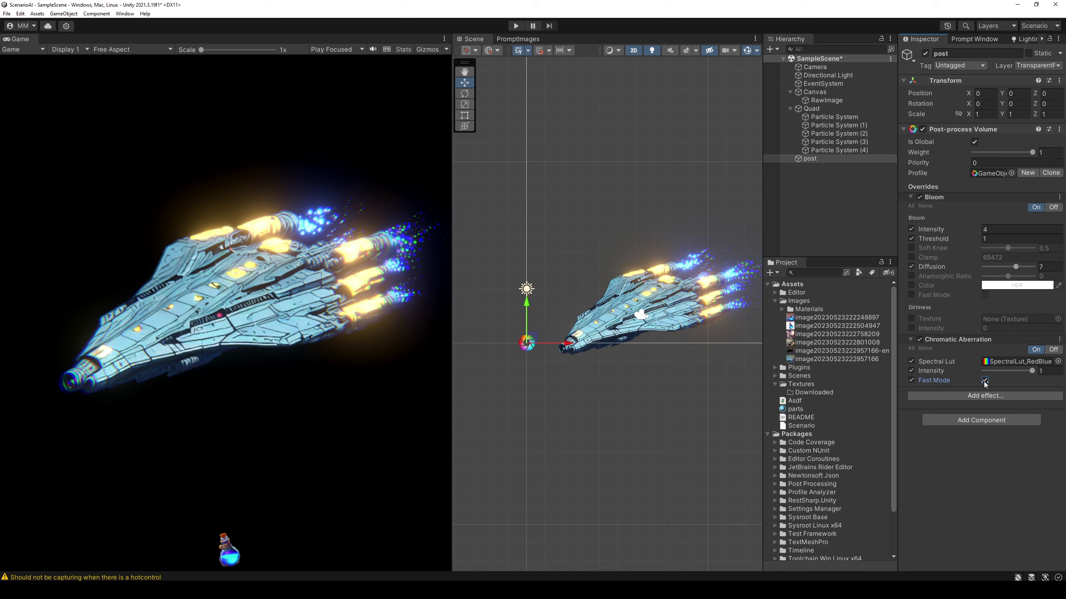
# Toggle Fast Mode and reconfirm SpectralLut_RedBlue after previewing other lookup textures
pyautogui.click(984, 381)
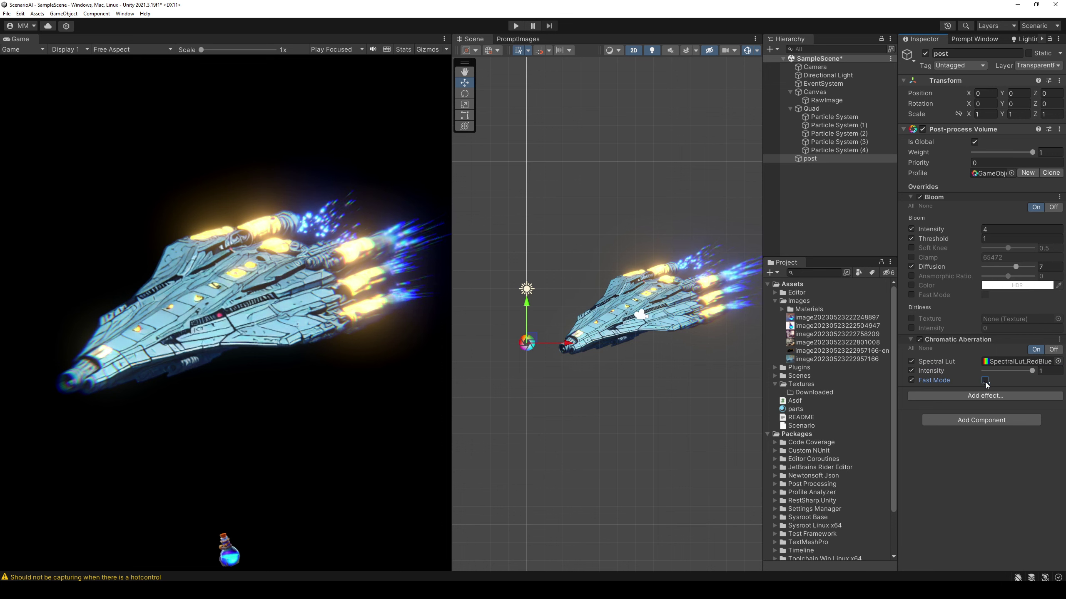
pyautogui.click(1031, 362)
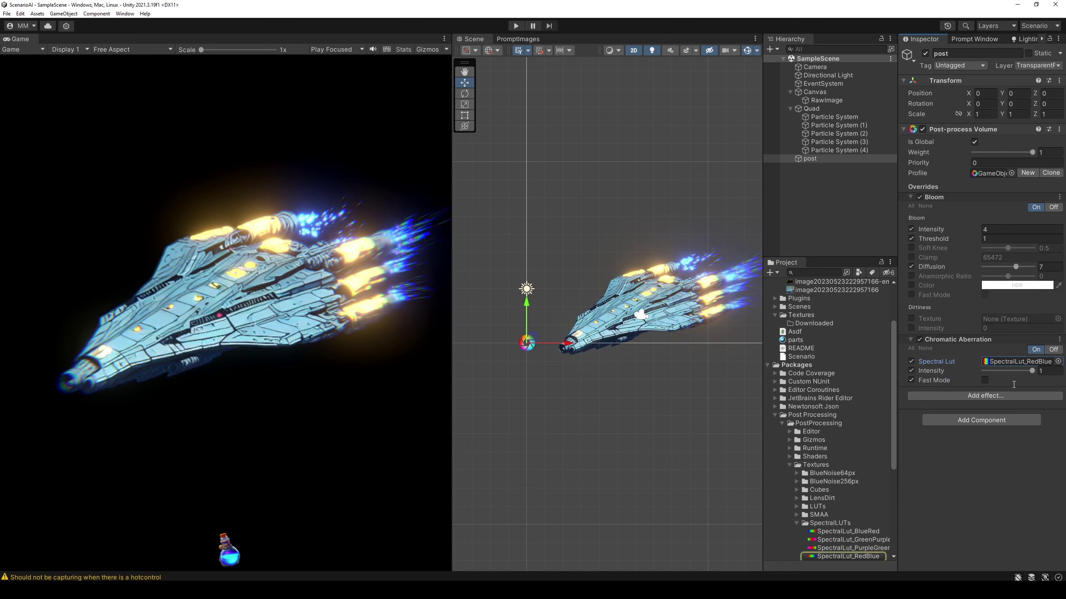
pyautogui.scroll(-3, 873, 463)
pyautogui.click(1057, 362)
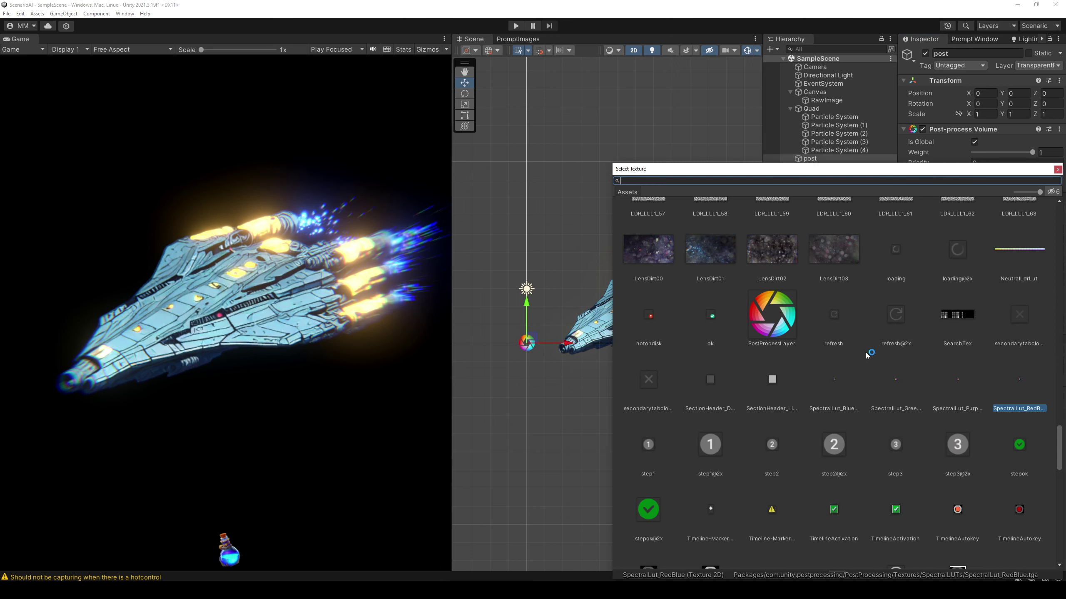
pyautogui.write('luty')
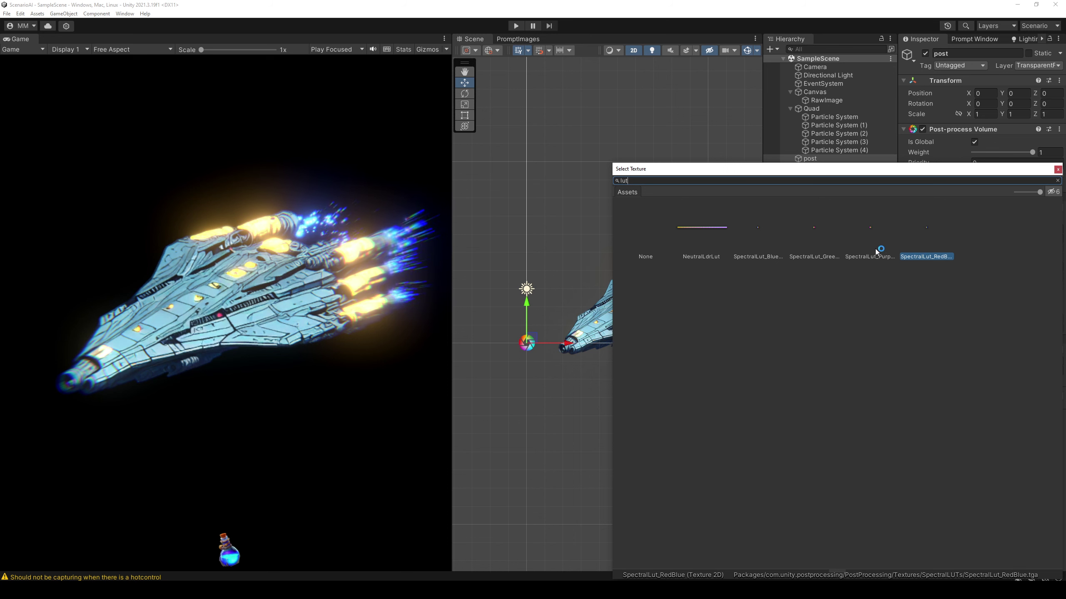
pyautogui.click(877, 238)
pyautogui.press('Left')
pyautogui.press('Left')
pyautogui.press('Left')
pyautogui.press('Right')
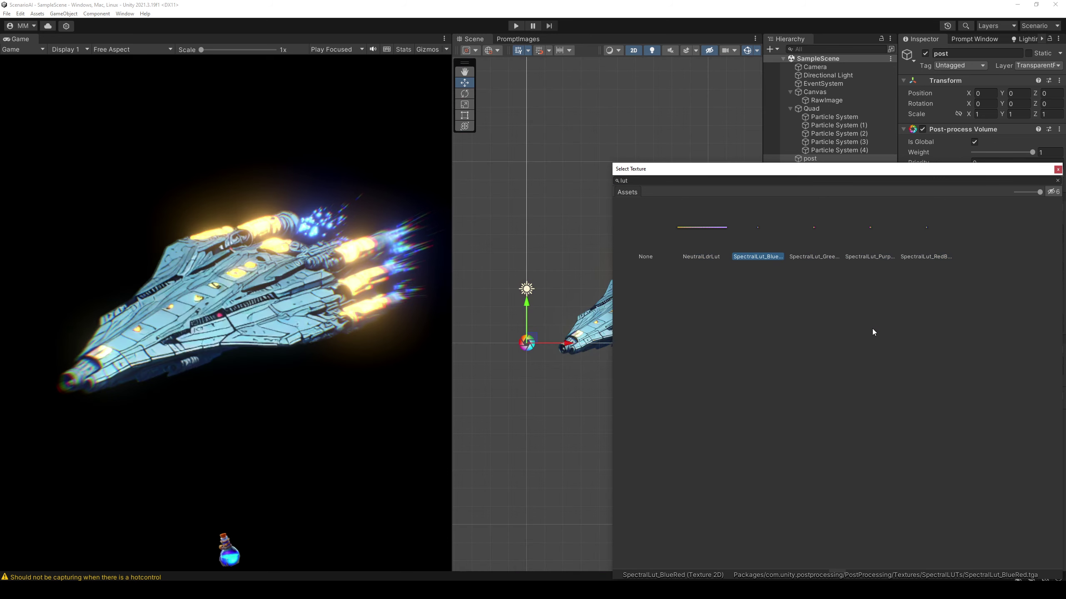
pyautogui.press('Right')
pyautogui.press('Right')
pyautogui.press('Right')
pyautogui.press('Return')
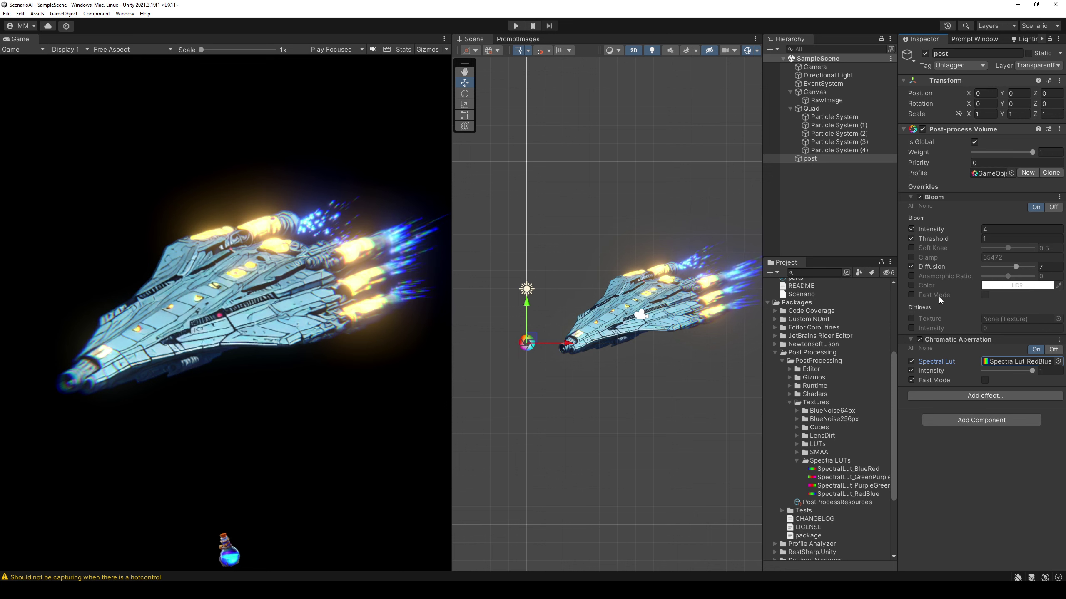
# Set the bloom dirt texture to LensDirt00 and raise the dirt intensity
pyautogui.click(1057, 320)
pyautogui.write('ir')
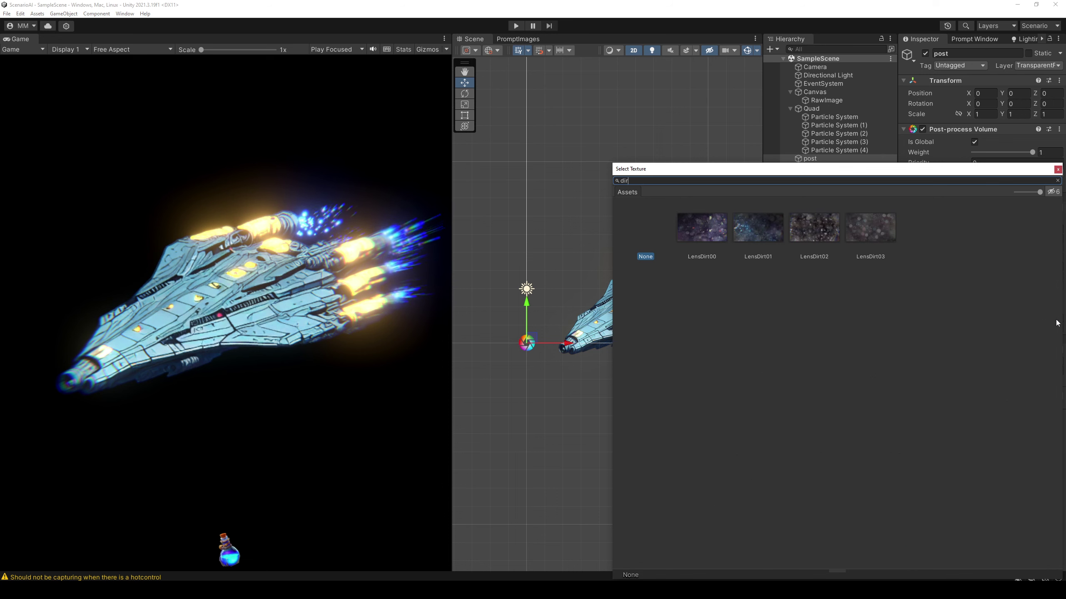
pyautogui.click(712, 234)
pyautogui.press('Right')
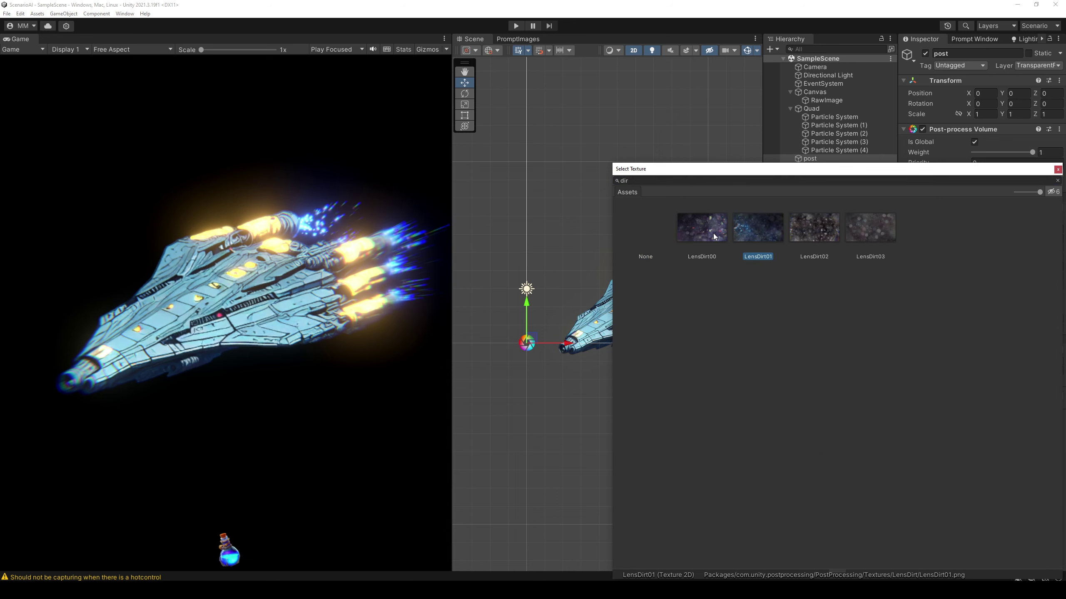
pyautogui.press('Right')
pyautogui.press('Right')
pyautogui.press('Left')
pyautogui.press('Left')
pyautogui.doubleClick(712, 234)
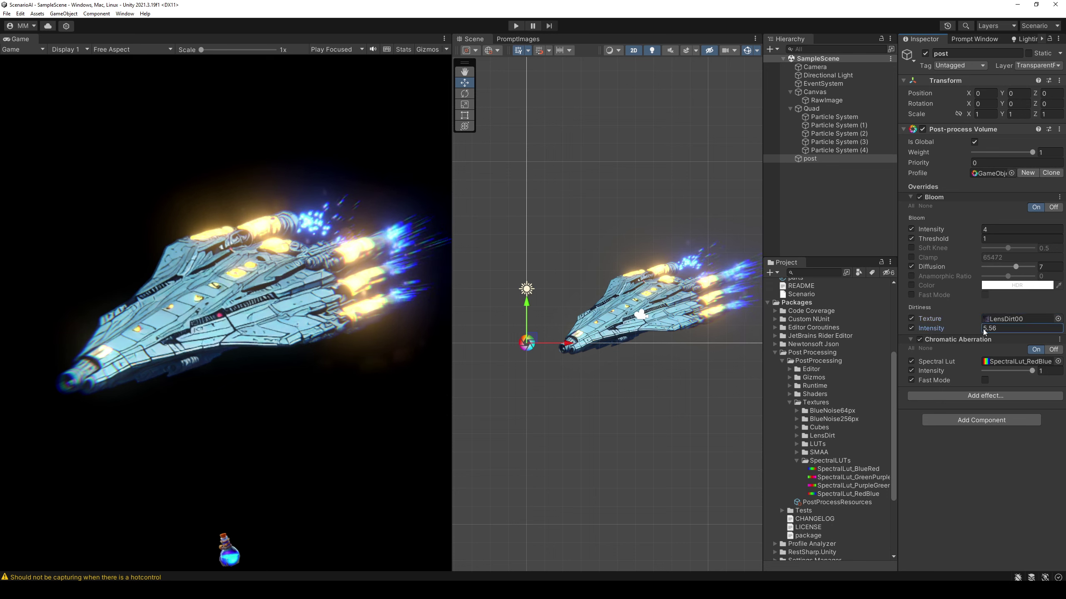
pyautogui.moveTo(944, 331)
pyautogui.mouseDown()
pyautogui.moveTo(281, 358)
pyautogui.moveTo(1039, 336)
pyautogui.moveTo(1015, 338)
pyautogui.mouseUp()
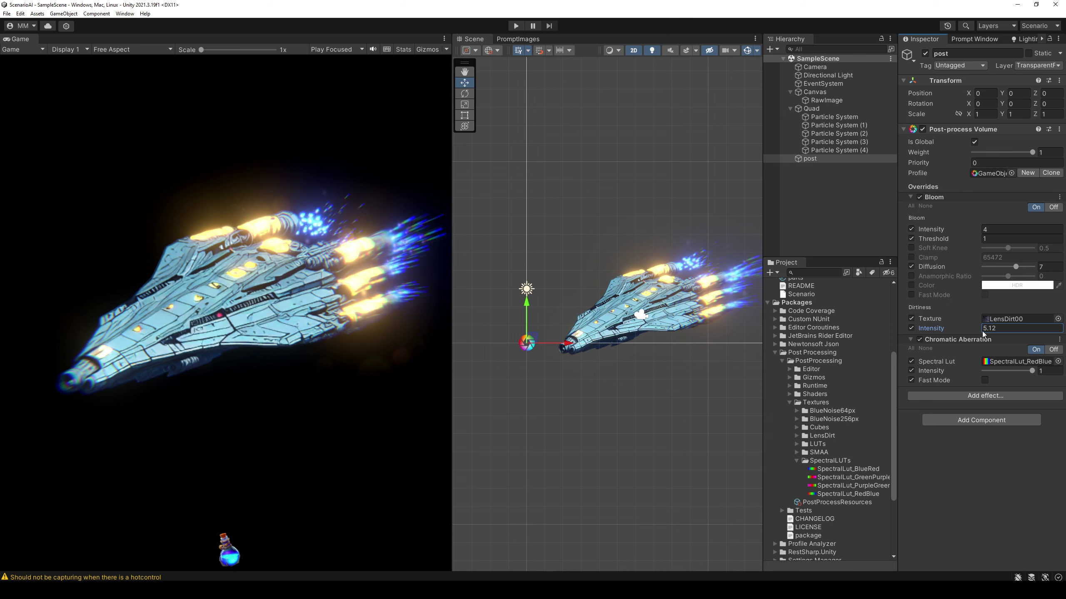
# Set the camera background colour to a very dark grey (0F0F0F)
pyautogui.click(814, 67)
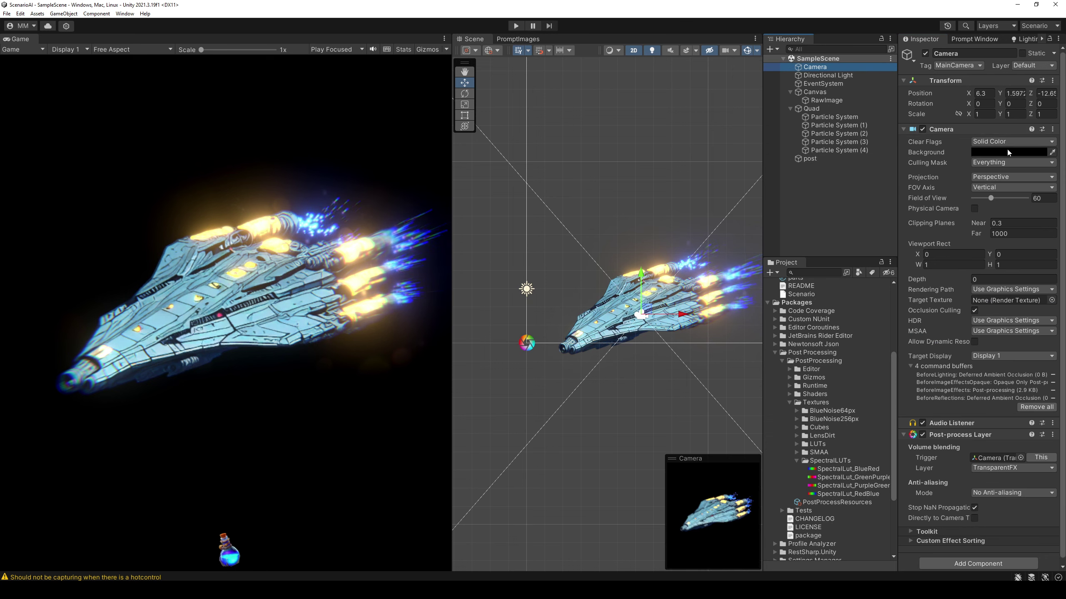
pyautogui.click(1016, 153)
pyautogui.moveTo(981, 262); pyautogui.dragTo(940, 263)
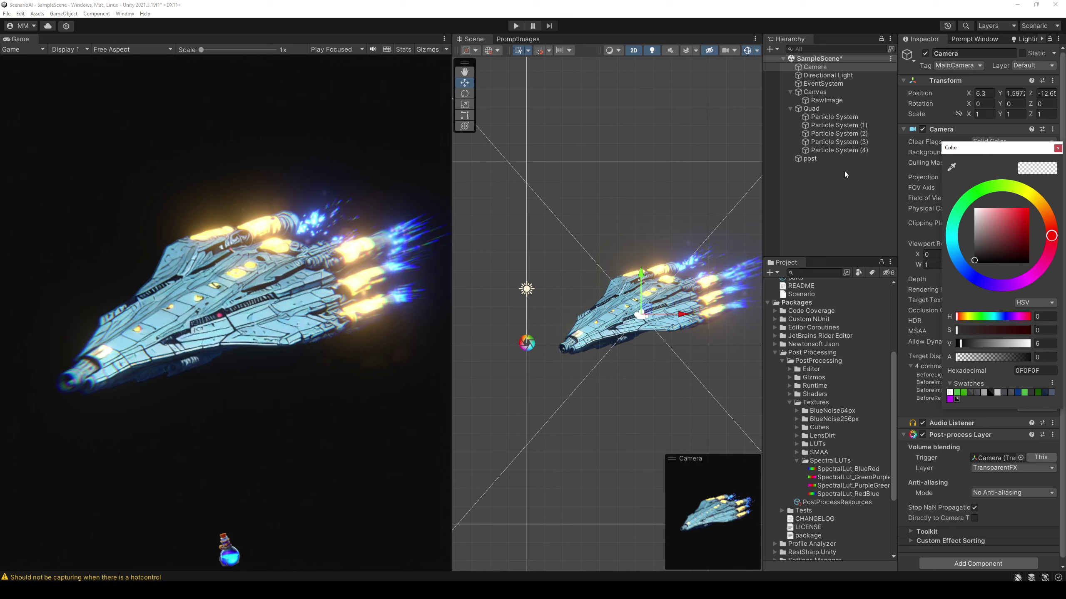
# Set dirt intensity to 4, compare LensDirt01–03, keep LensDirt00, and save the scene
pyautogui.click(835, 159)
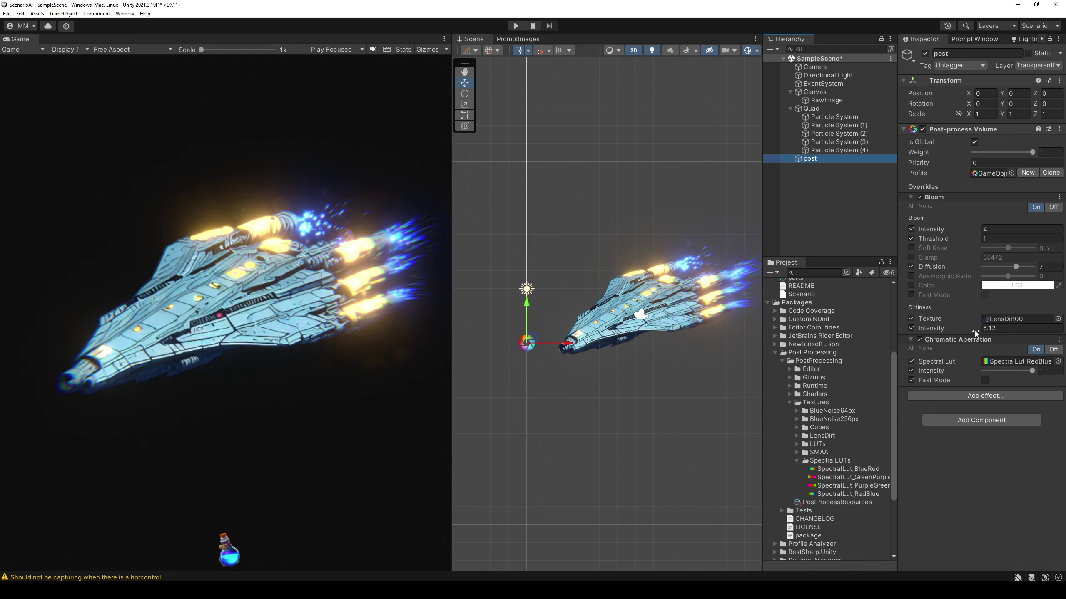
pyautogui.click(1015, 328)
pyautogui.write('4')
pyautogui.click(1015, 320)
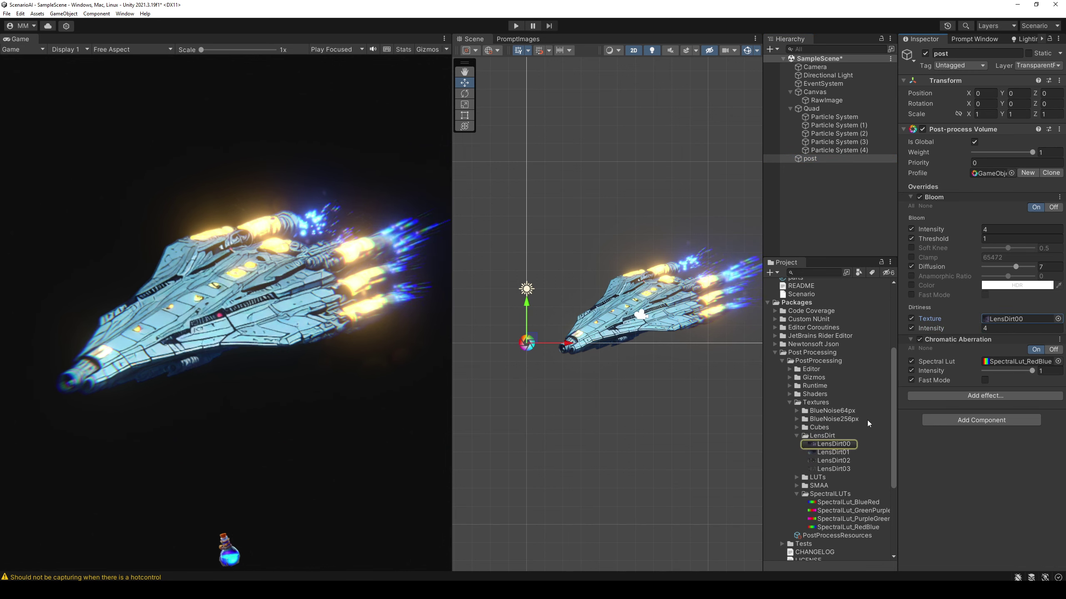
pyautogui.moveTo(833, 452); pyautogui.dragTo(1015, 319)
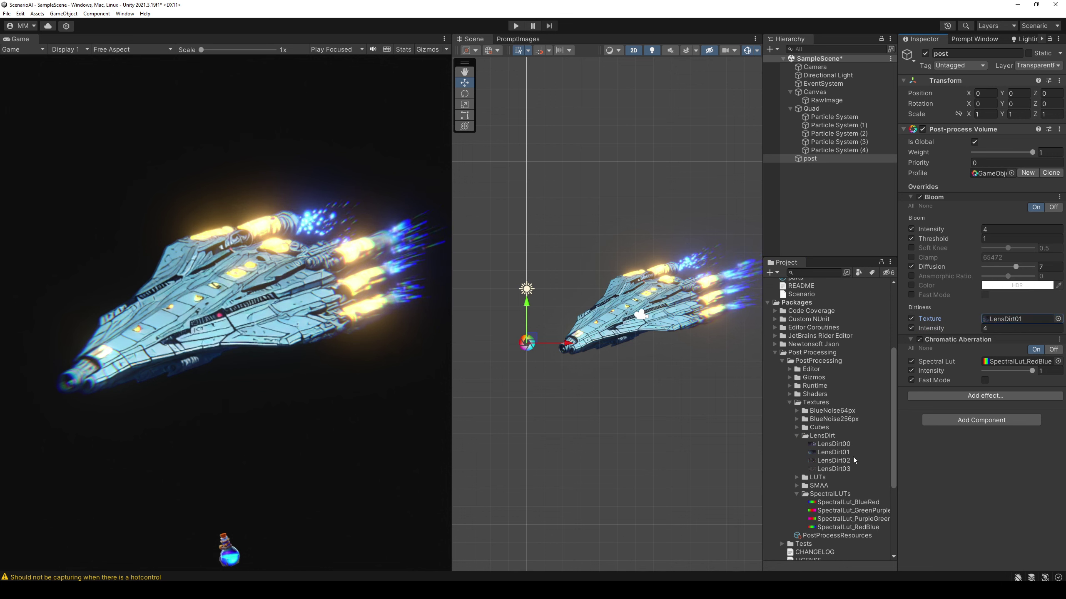
pyautogui.moveTo(854, 460); pyautogui.dragTo(1015, 319)
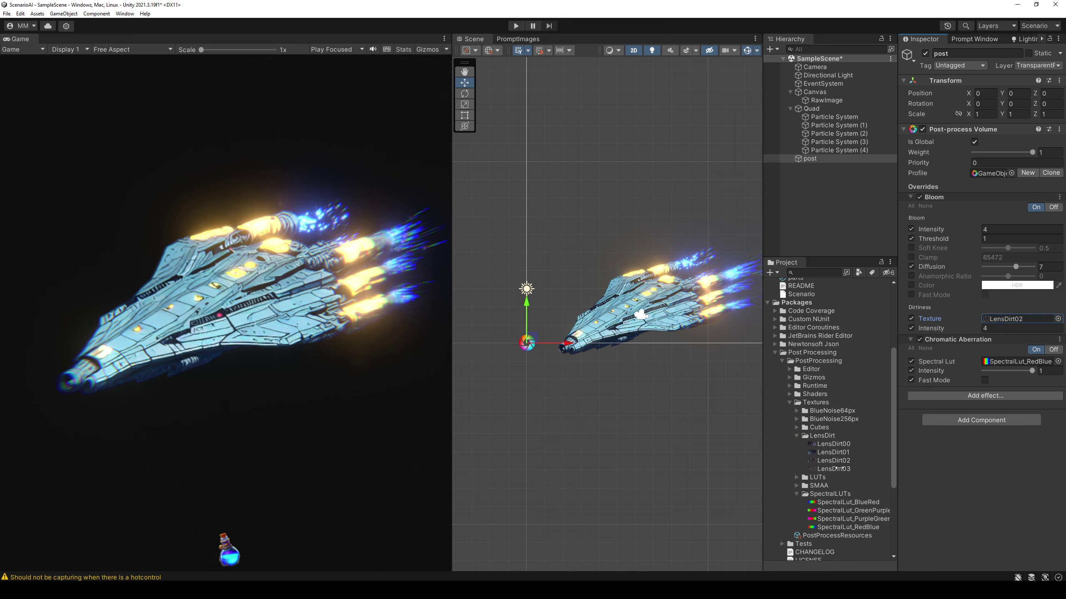
pyautogui.moveTo(835, 469); pyautogui.dragTo(1015, 319)
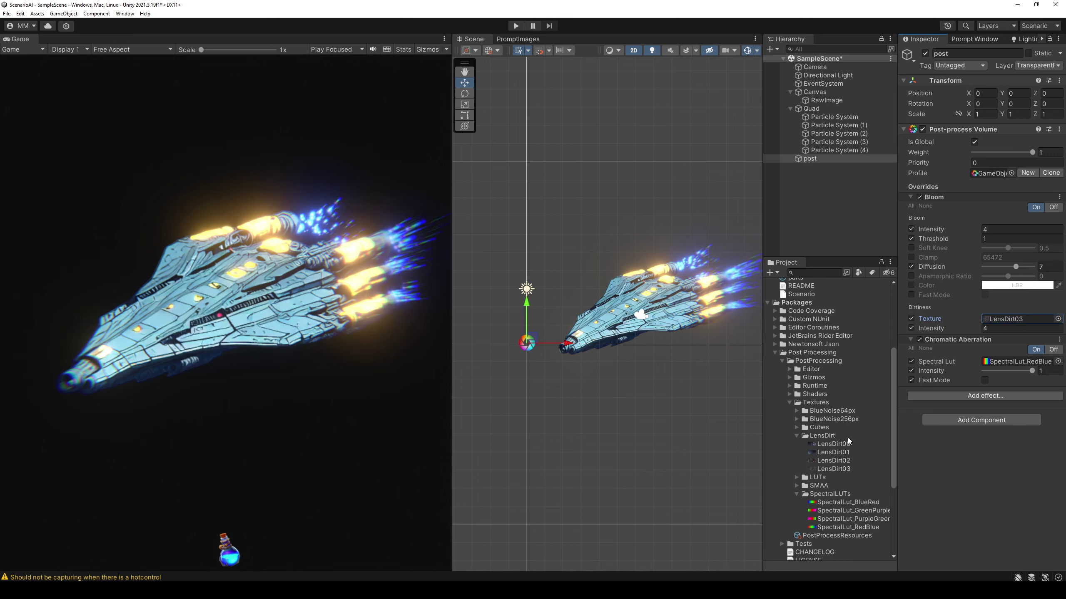
pyautogui.moveTo(848, 442); pyautogui.dragTo(1025, 318)
pyautogui.hotkey('ctrl', 's')
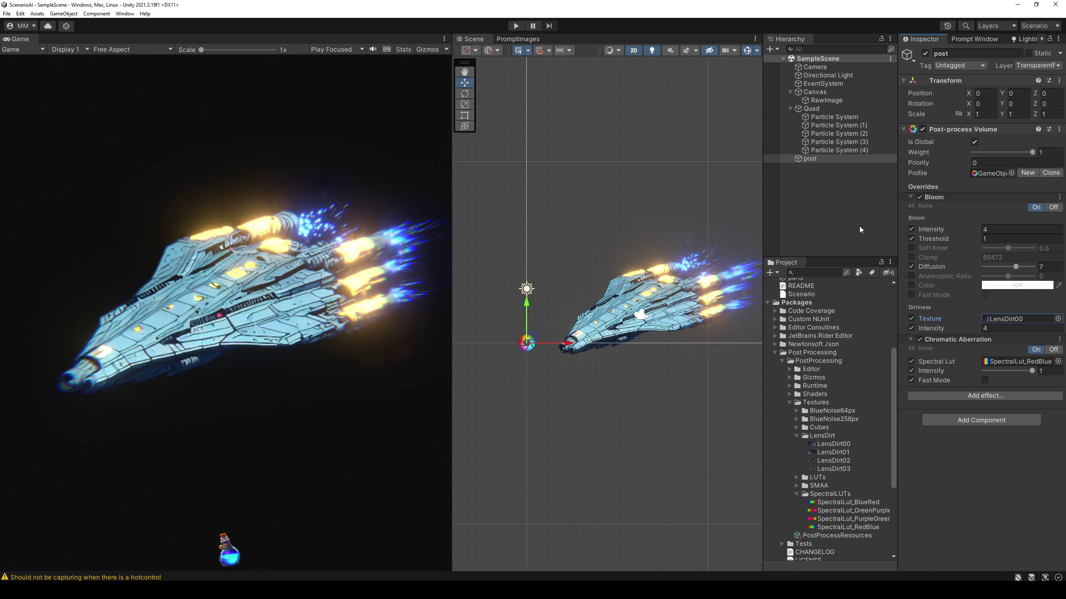
pyautogui.click(815, 173)
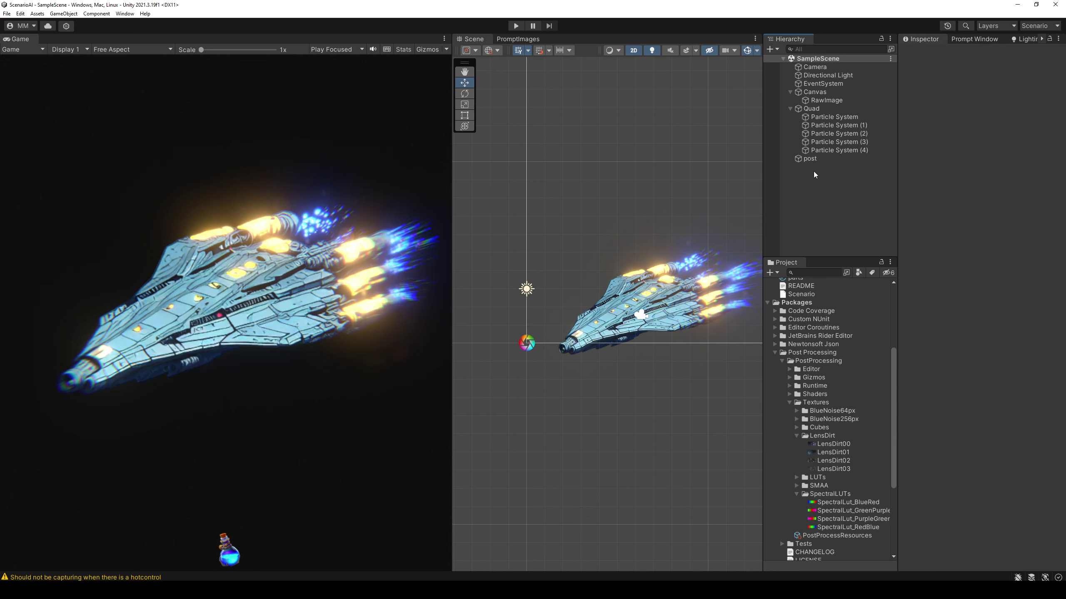
# Add a new Particle System named 'Particle System stars'
pyautogui.rightClick(813, 171)
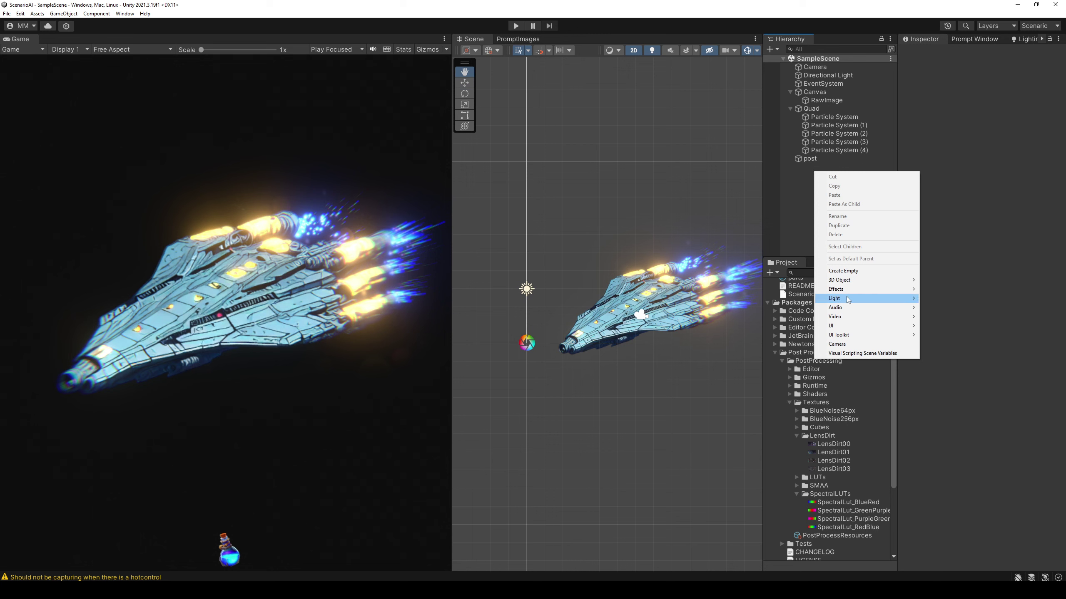
pyautogui.moveTo(844, 289)
pyautogui.click(944, 289)
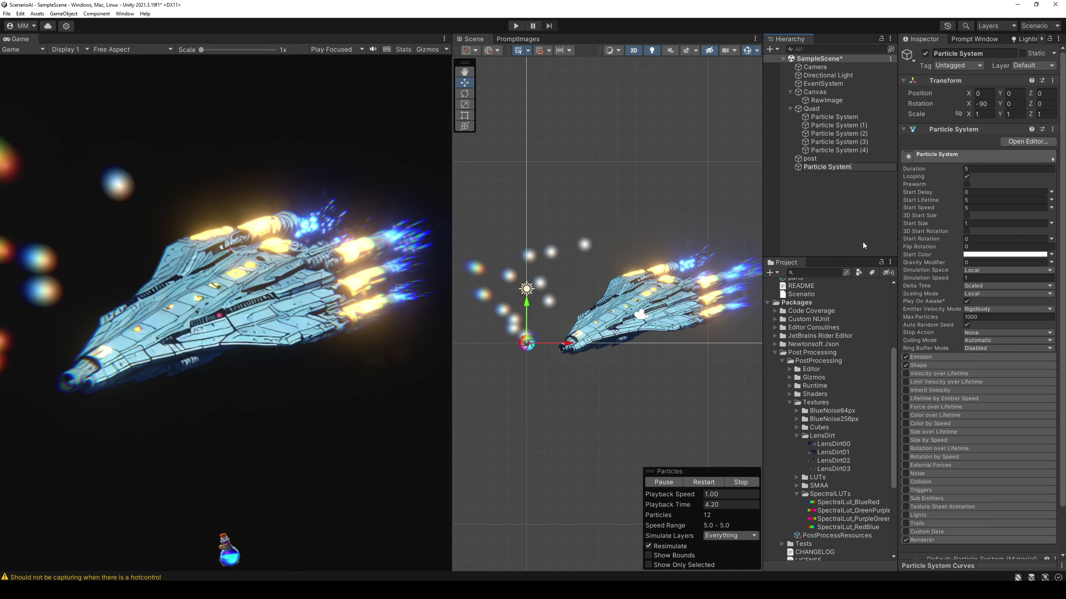
pyautogui.write('stars')
pyautogui.press('Return')
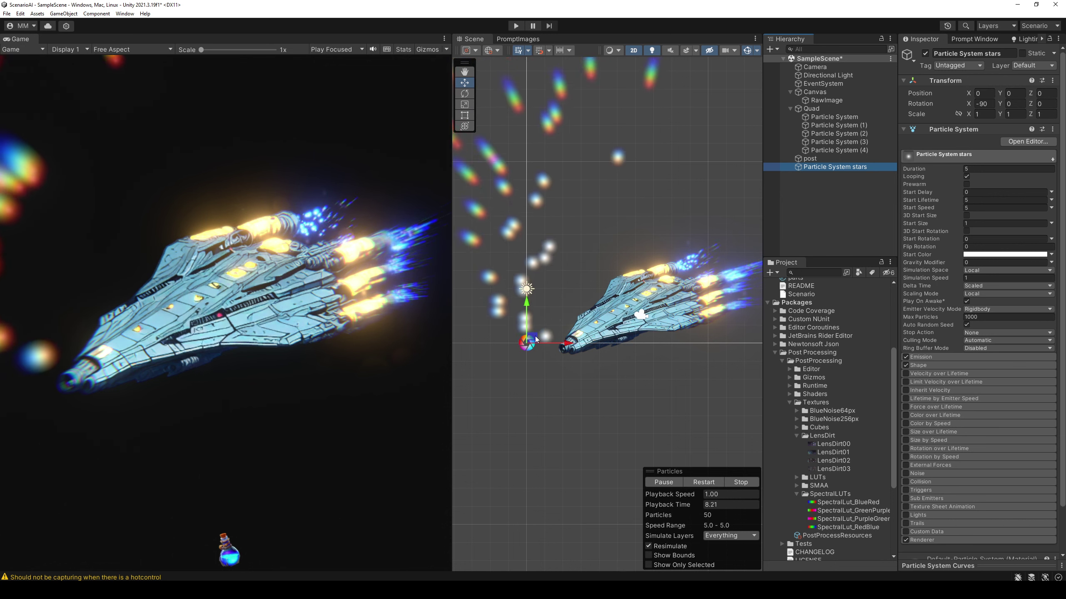
# Reposition the stars emitter down and to the side near the ship
pyautogui.moveTo(536, 340)
pyautogui.mouseDown()
pyautogui.moveTo(576, 352)
pyautogui.moveTo(680, 346)
pyautogui.mouseUp()
pyautogui.press('e')
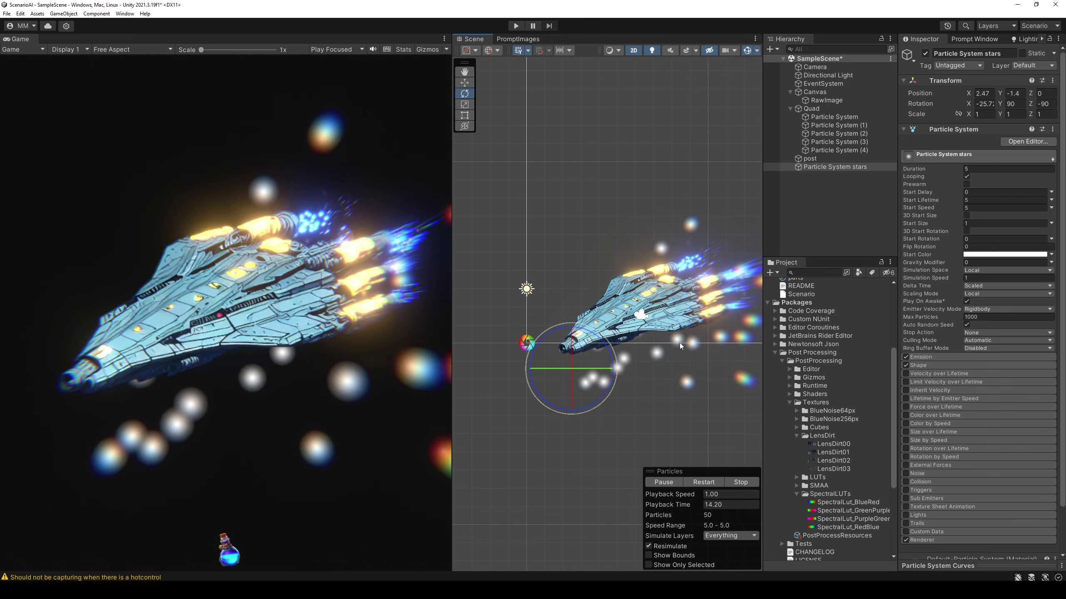
pyautogui.press('w')
pyautogui.moveTo(572, 368)
pyautogui.mouseDown()
pyautogui.moveTo(456, 395)
pyautogui.moveTo(453, 388)
pyautogui.mouseUp()
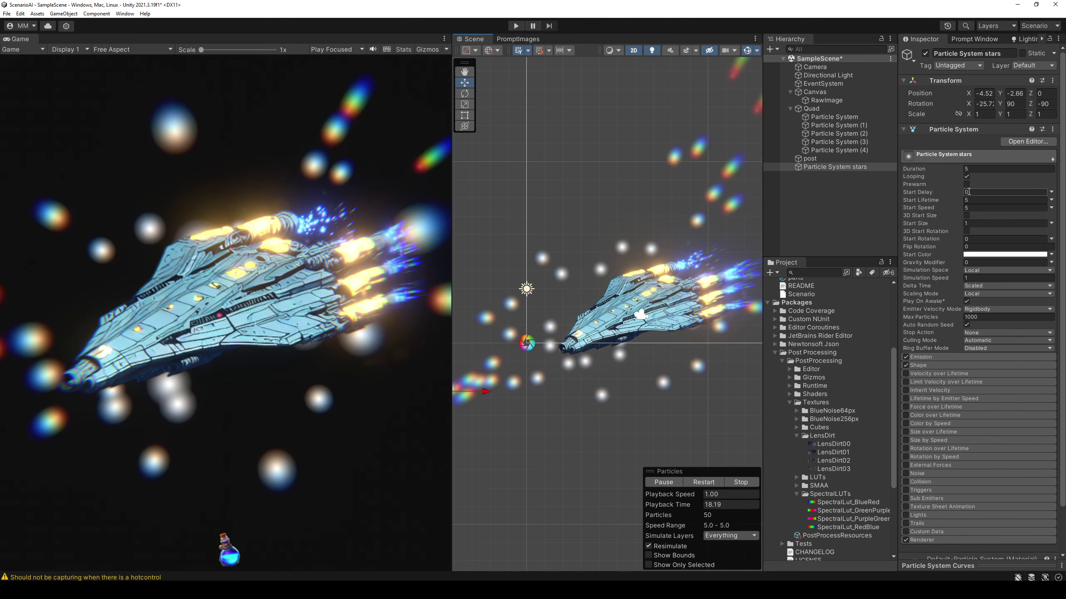
# Enable Prewarm, randomise Start Size between 0.01 and 0.1, save, and randomise Start Speed
pyautogui.click(966, 184)
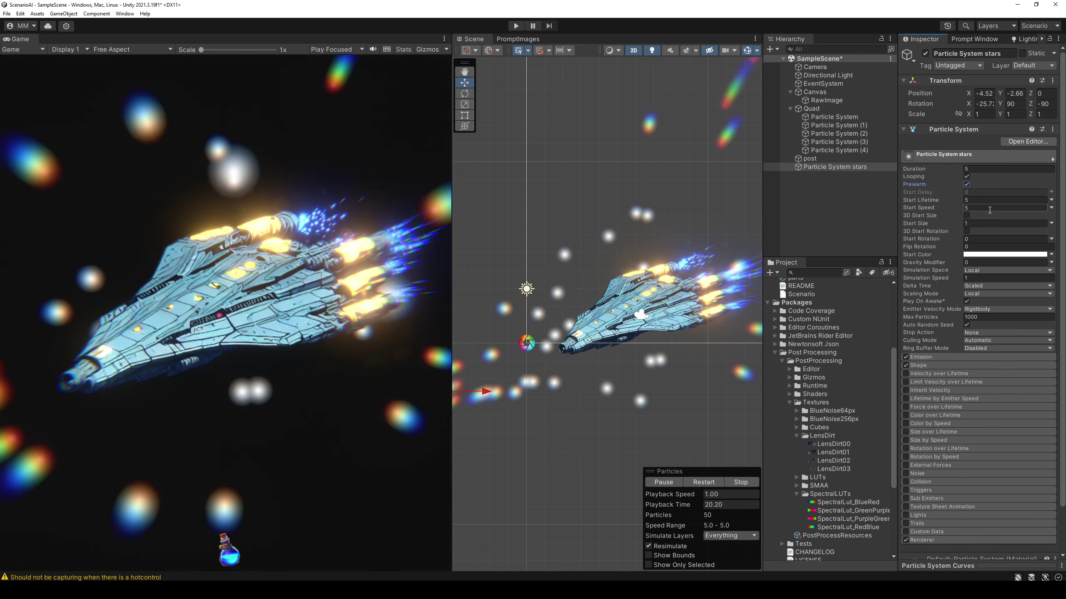
pyautogui.click(1051, 223)
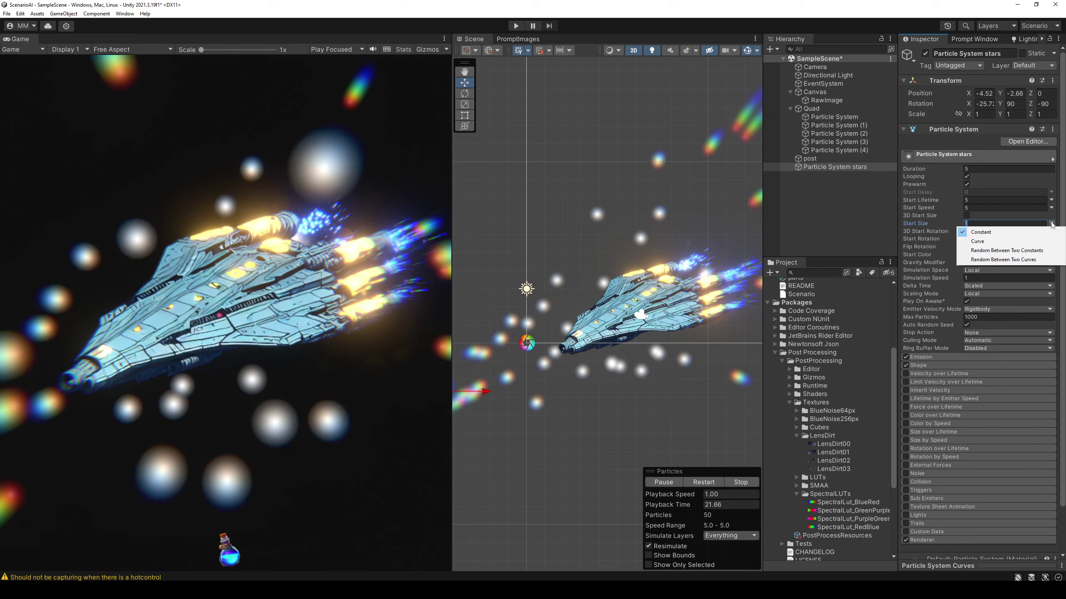
pyautogui.click(1043, 251)
pyautogui.click(980, 223)
pyautogui.write('0.0')
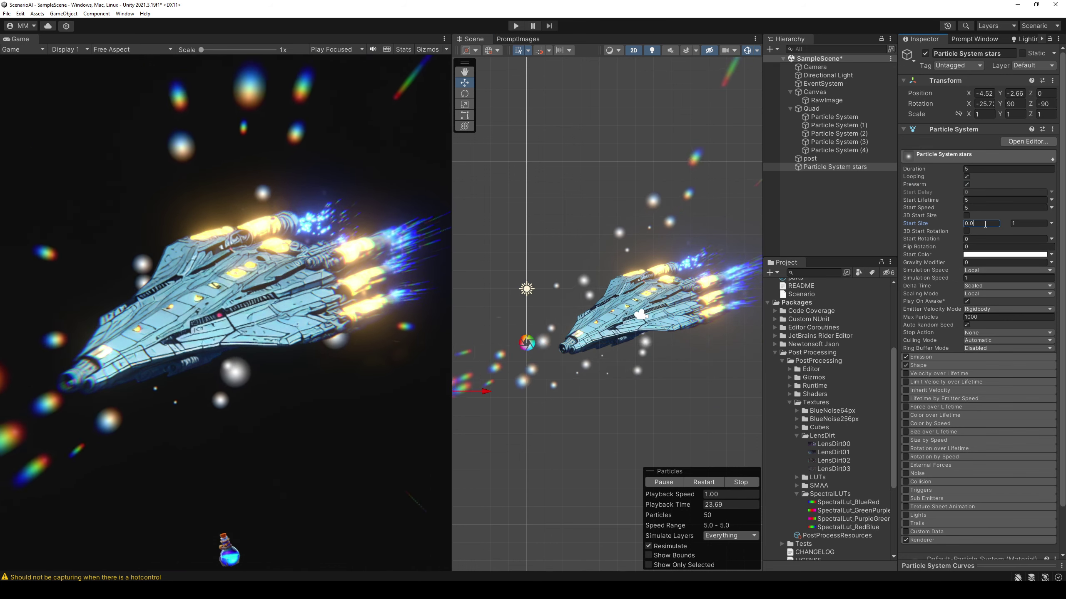
pyautogui.write('1')
pyautogui.press('Tab')
pyautogui.write('0.1')
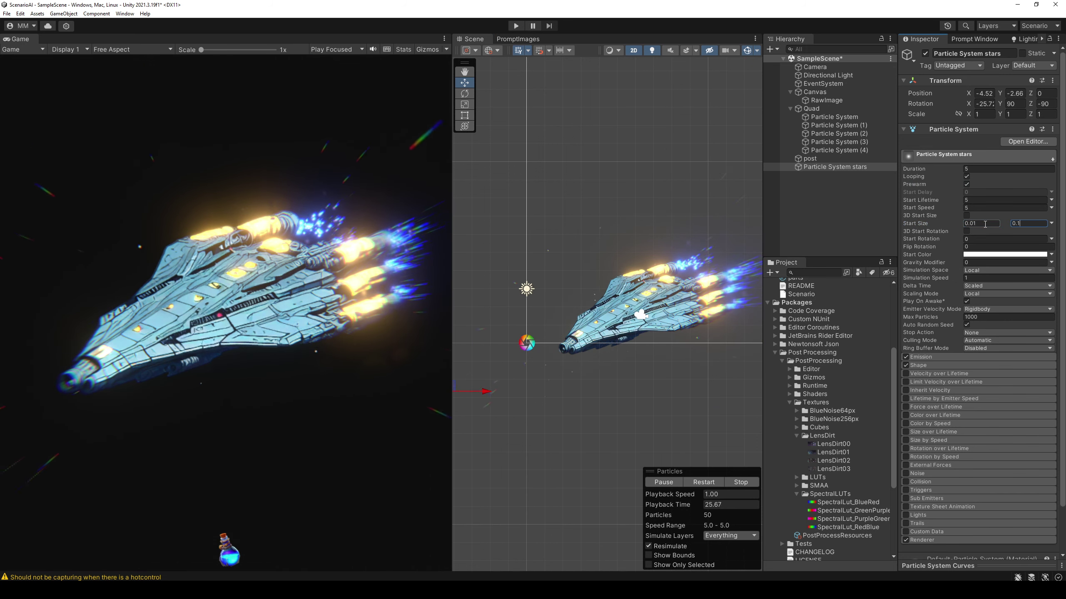
pyautogui.hotkey('ctrl', 's')
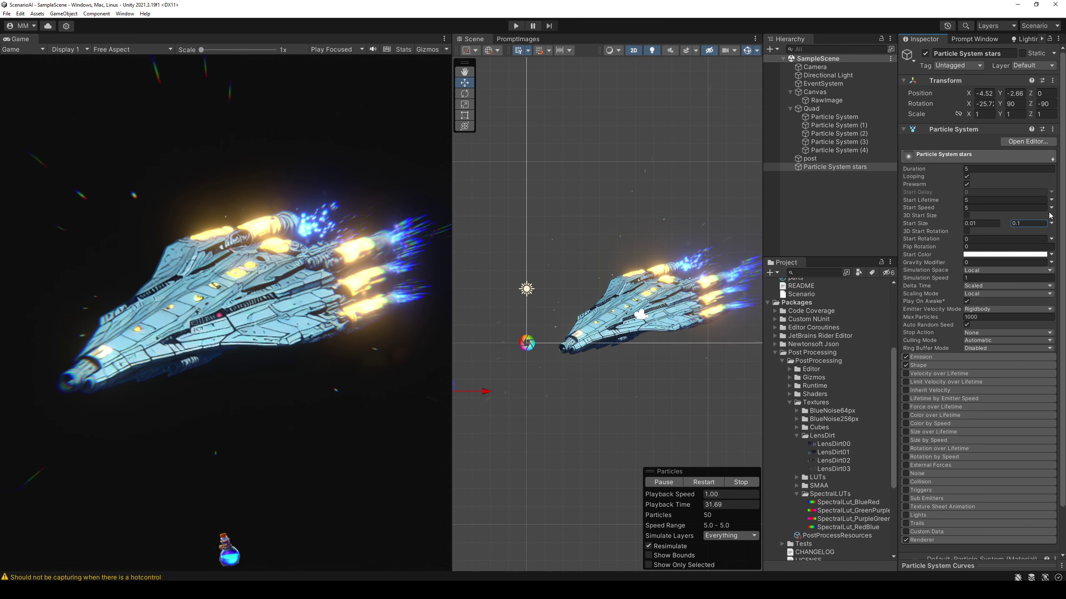
pyautogui.click(1051, 207)
pyautogui.click(1040, 235)
pyautogui.write('22')
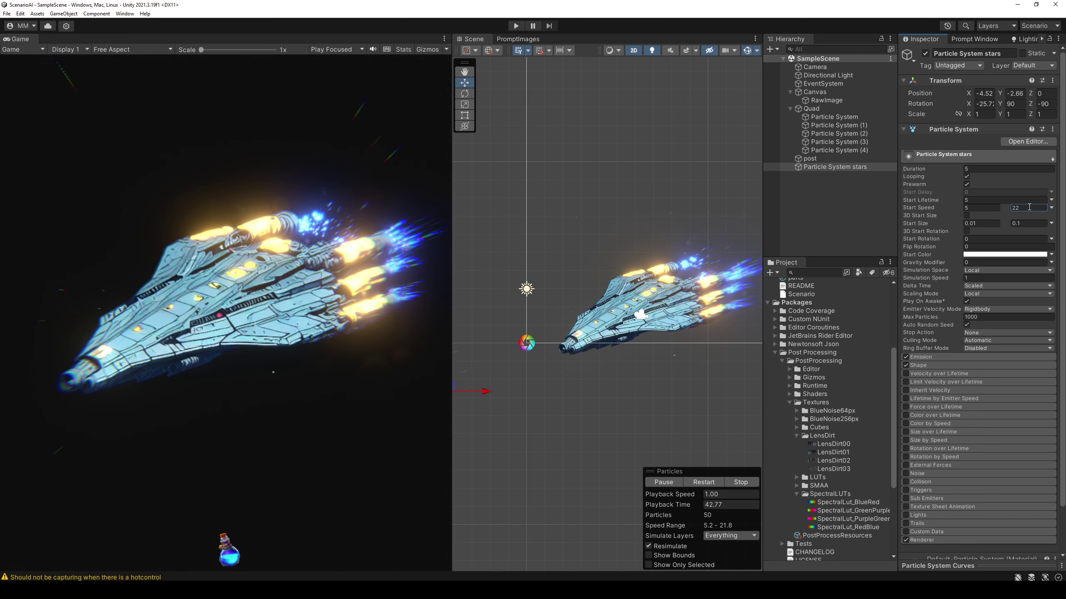
# Widen the stars emitter's Shape cone by raising Radius to 9.78
pyautogui.click(927, 365)
pyautogui.moveTo(934, 390)
pyautogui.mouseDown()
pyautogui.moveTo(1048, 390)
pyautogui.moveTo(30, 389)
pyautogui.mouseUp()
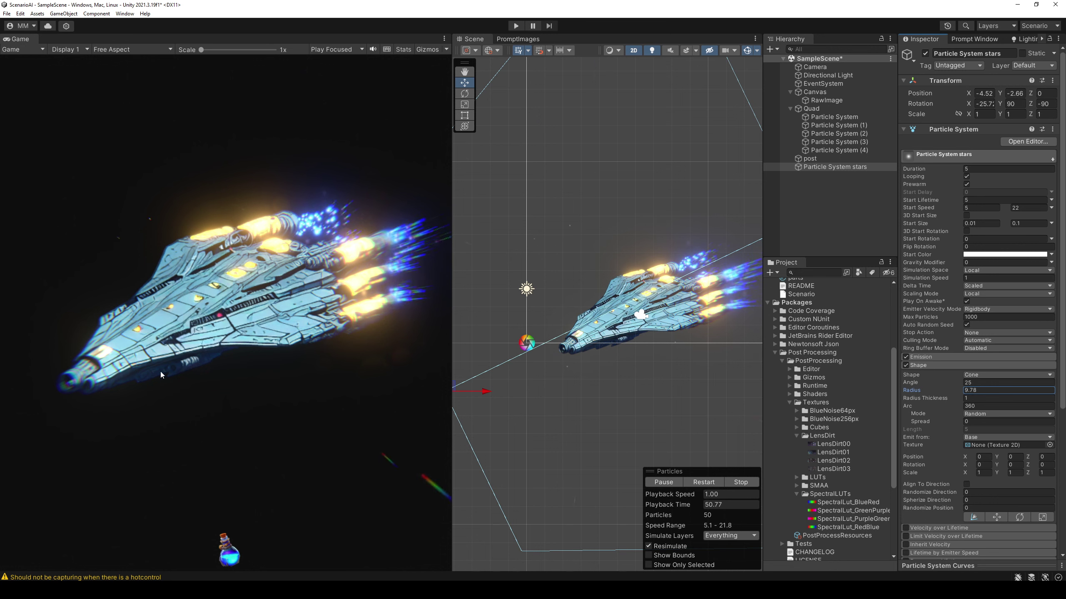
pyautogui.moveTo(507, 386); pyautogui.dragTo(542, 382, button='middle')
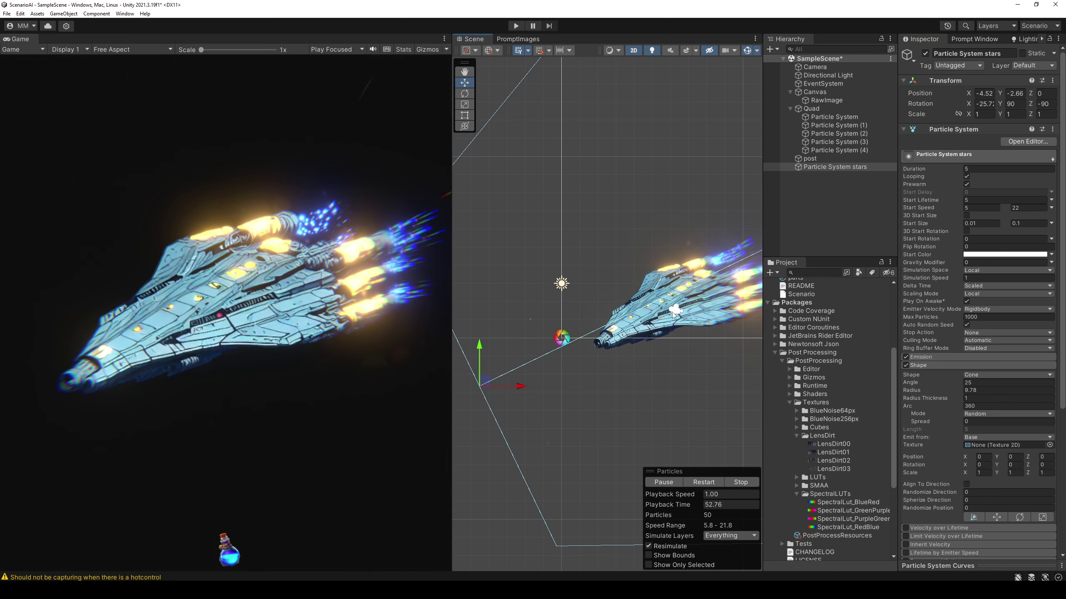
pyautogui.click(835, 142)
# Copy Particle System (3)'s transform onto the stars emitter, then push it back along local Z
pyautogui.click(1053, 82)
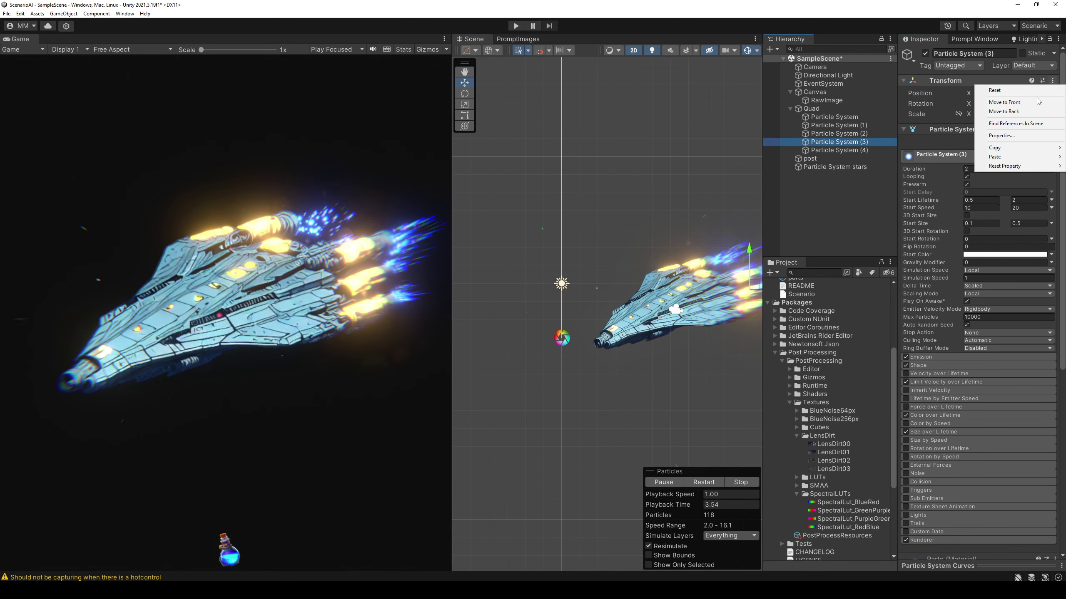
pyautogui.moveTo(1020, 149)
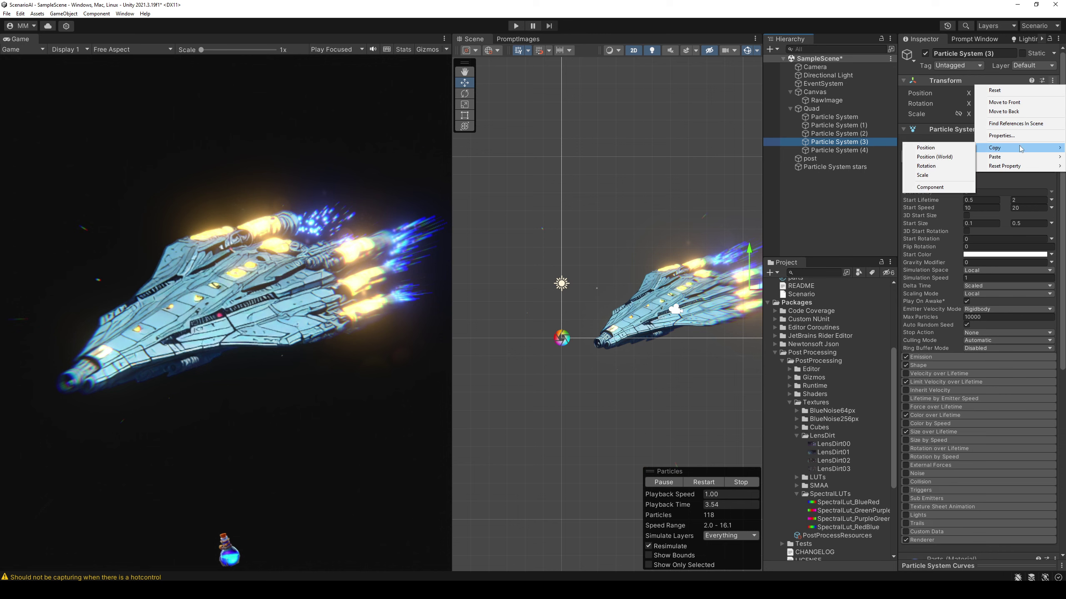
pyautogui.click(942, 188)
pyautogui.click(846, 169)
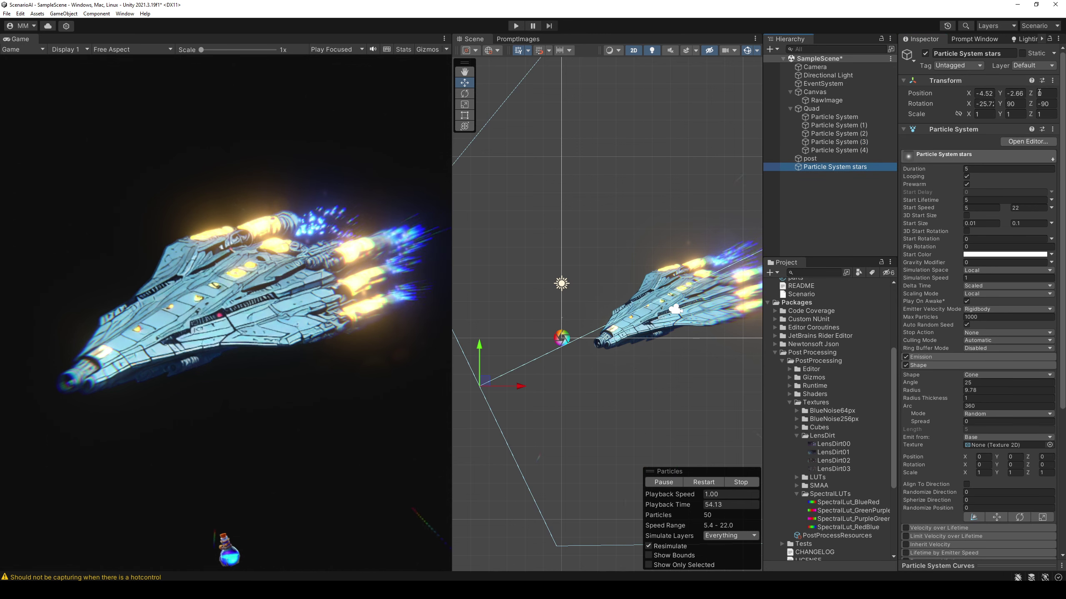
pyautogui.click(1053, 80)
pyautogui.moveTo(1015, 156)
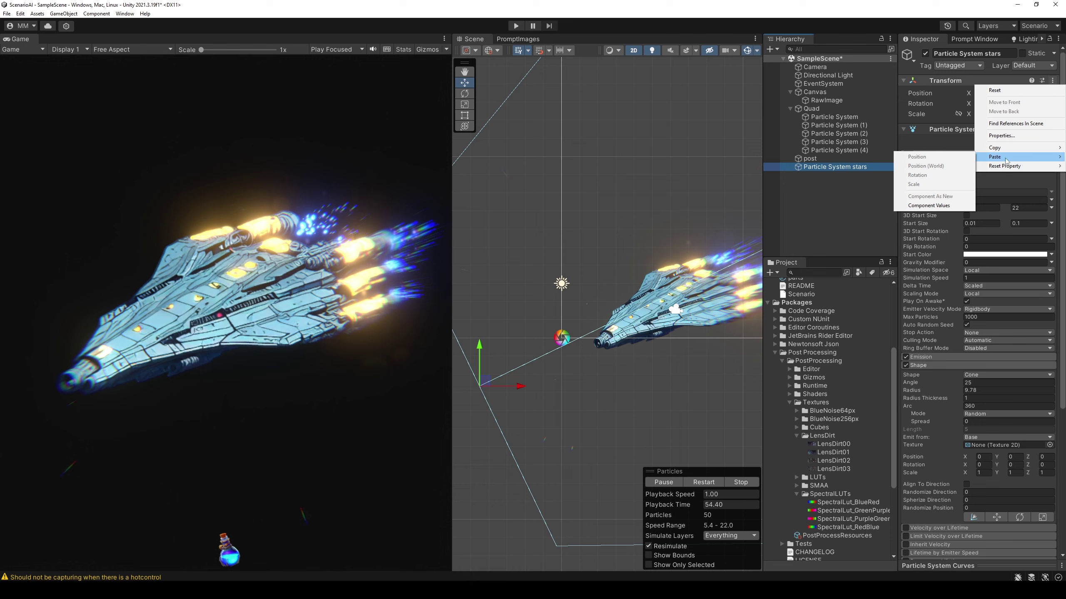
pyautogui.click(948, 207)
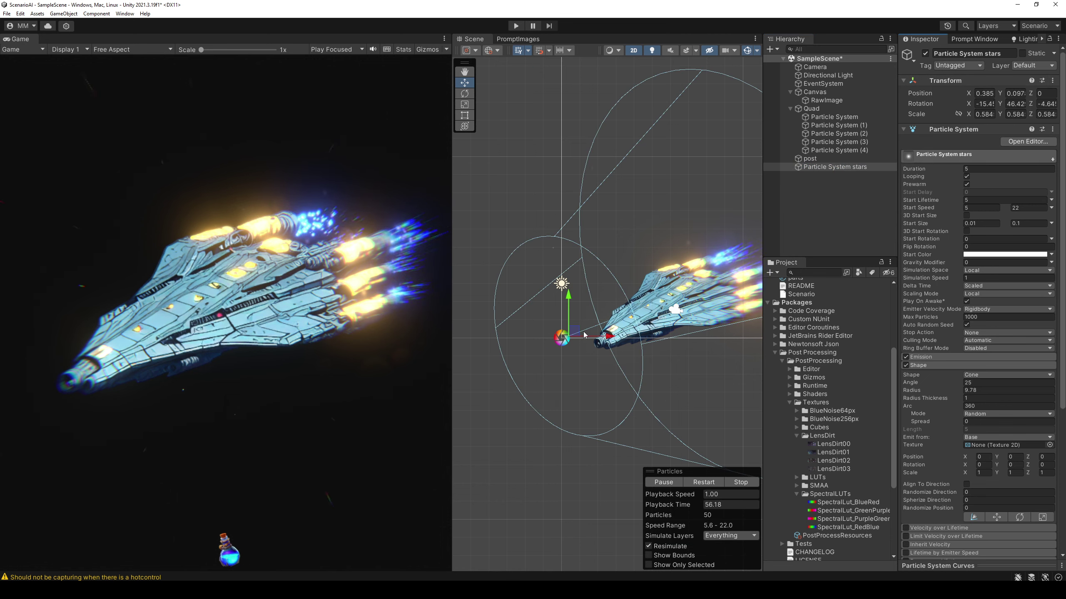
pyautogui.press('x')
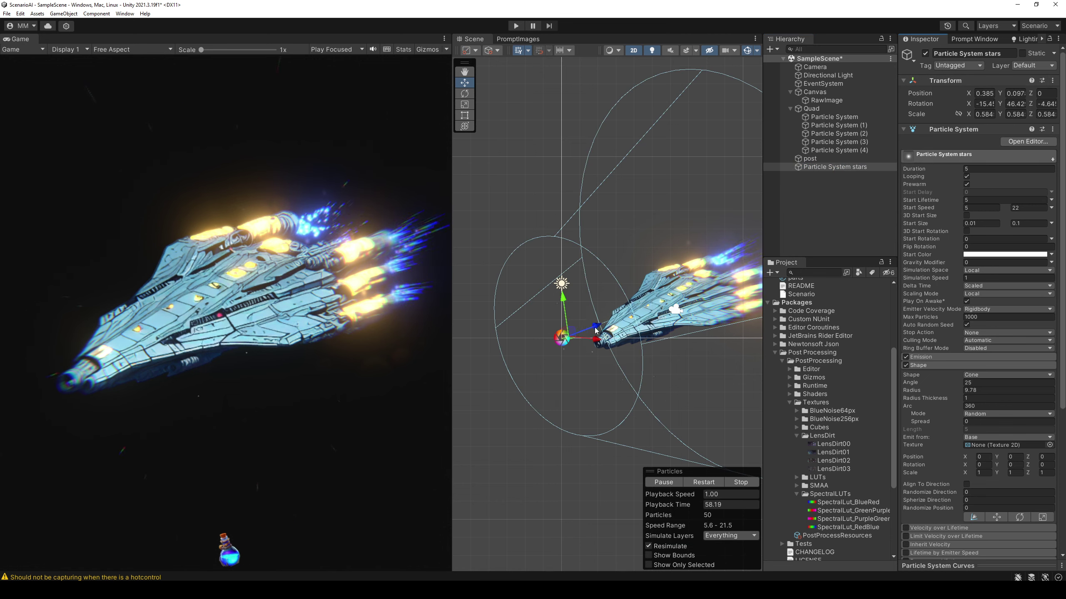
pyautogui.moveTo(595, 330); pyautogui.dragTo(386, 415)
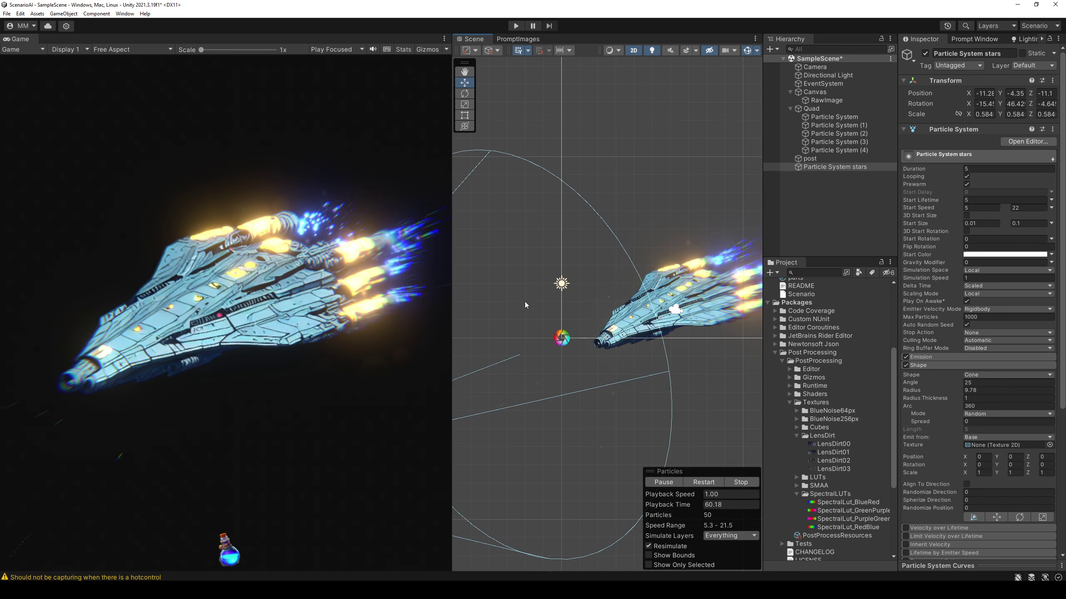
# Set the stars emitter's Duration and Start Lifetime to 10
pyautogui.click(980, 169)
pyautogui.write('10')
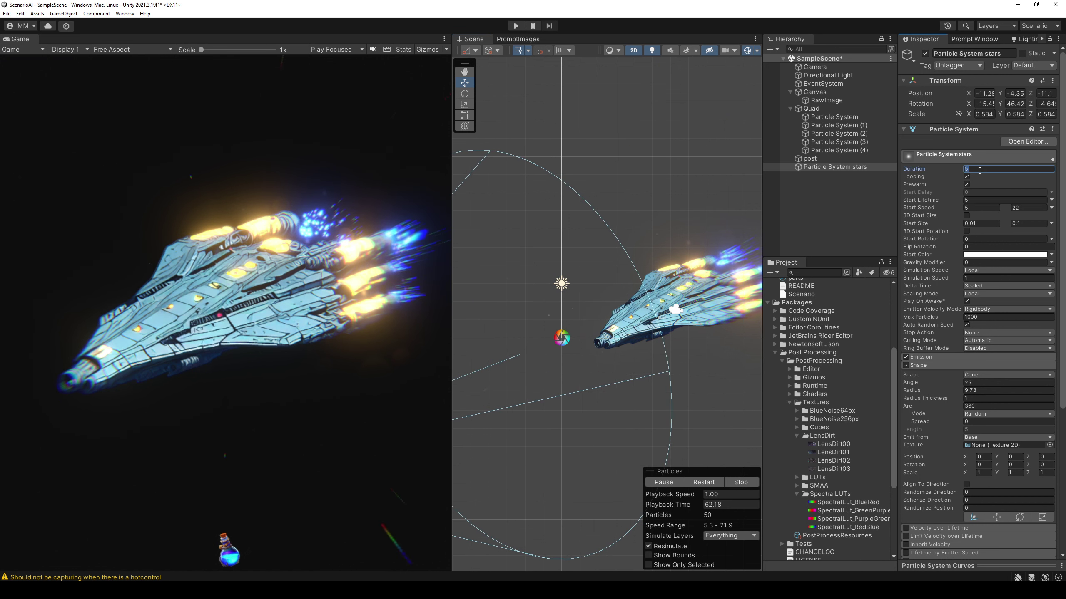
pyautogui.click(975, 200)
pyautogui.write('10')
# Try Pause Until Replaced, then set Ring Buffer Mode to Disabled and expand Emission
pyautogui.click(995, 348)
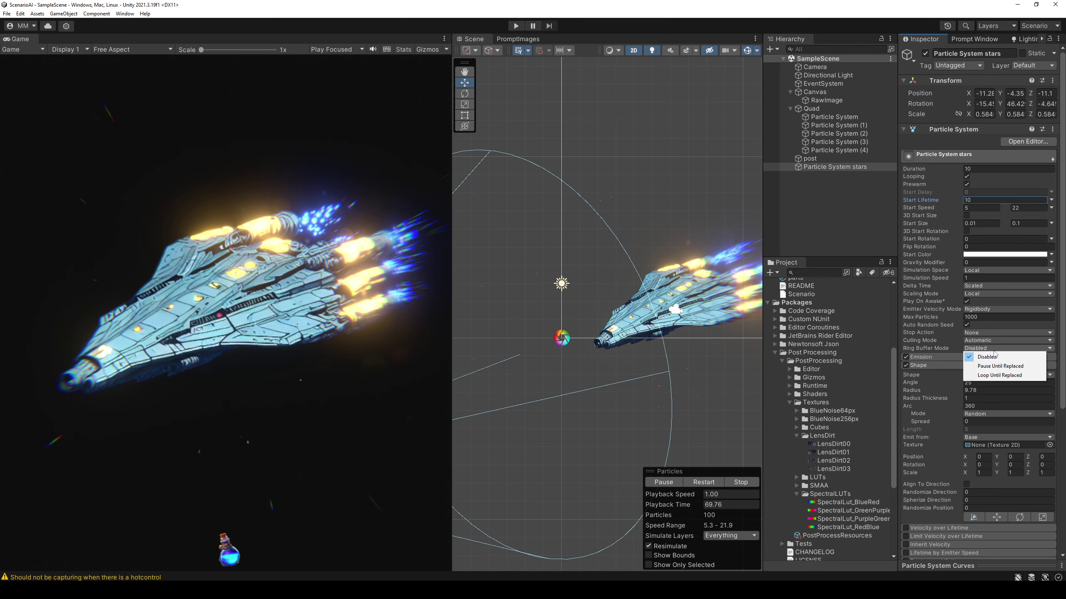
pyautogui.click(1014, 367)
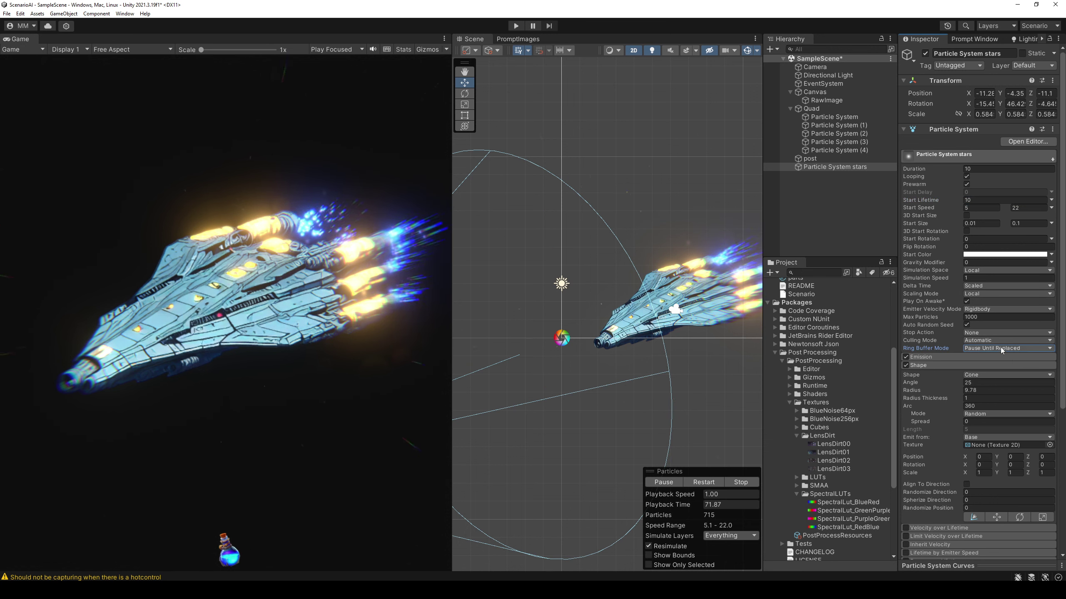
pyautogui.click(1001, 349)
pyautogui.click(1005, 358)
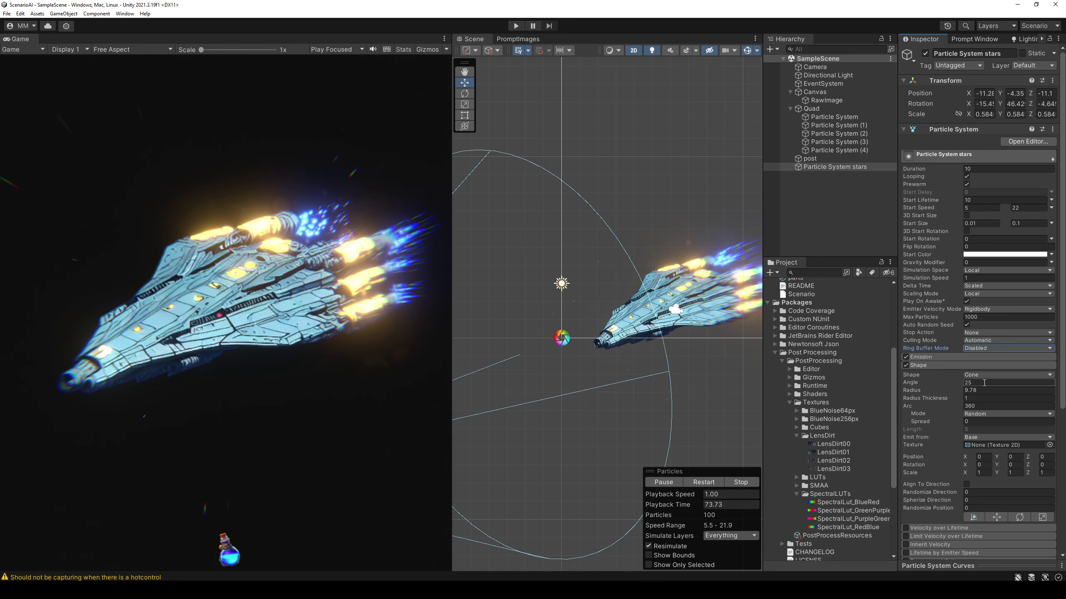
pyautogui.click(959, 356)
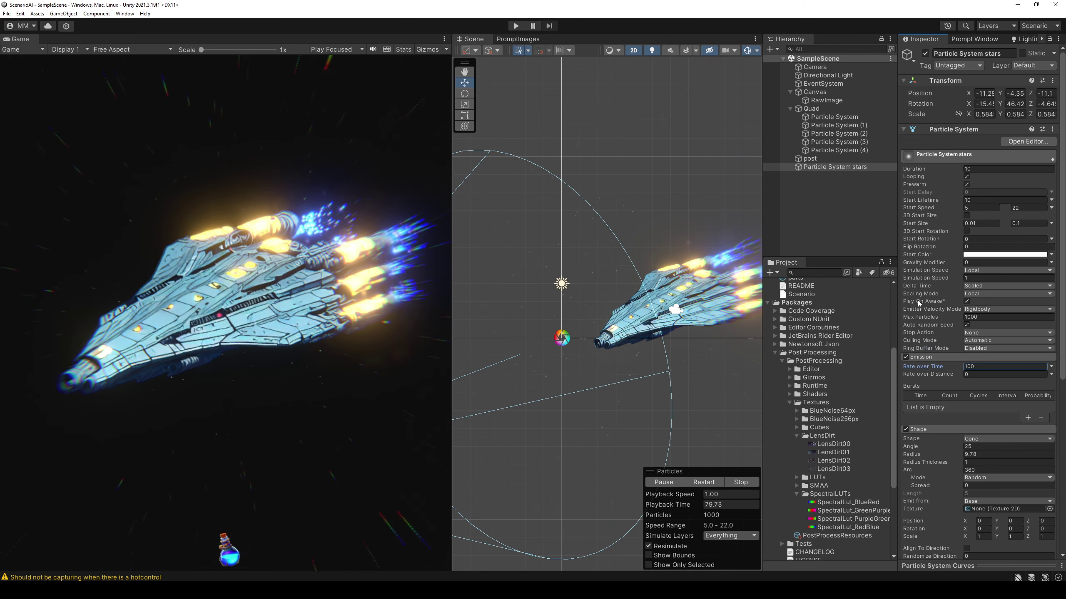
pyautogui.click(839, 157)
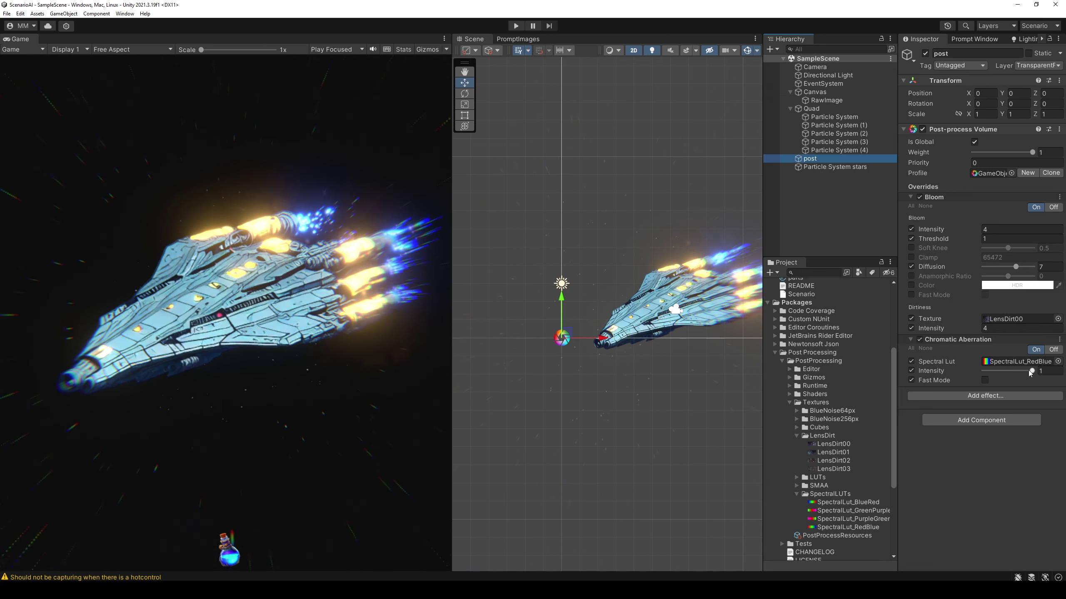
# Drop Chromatic Aberration intensity to 0, then raise it to about 0.39
pyautogui.moveTo(1030, 372); pyautogui.dragTo(974, 378)
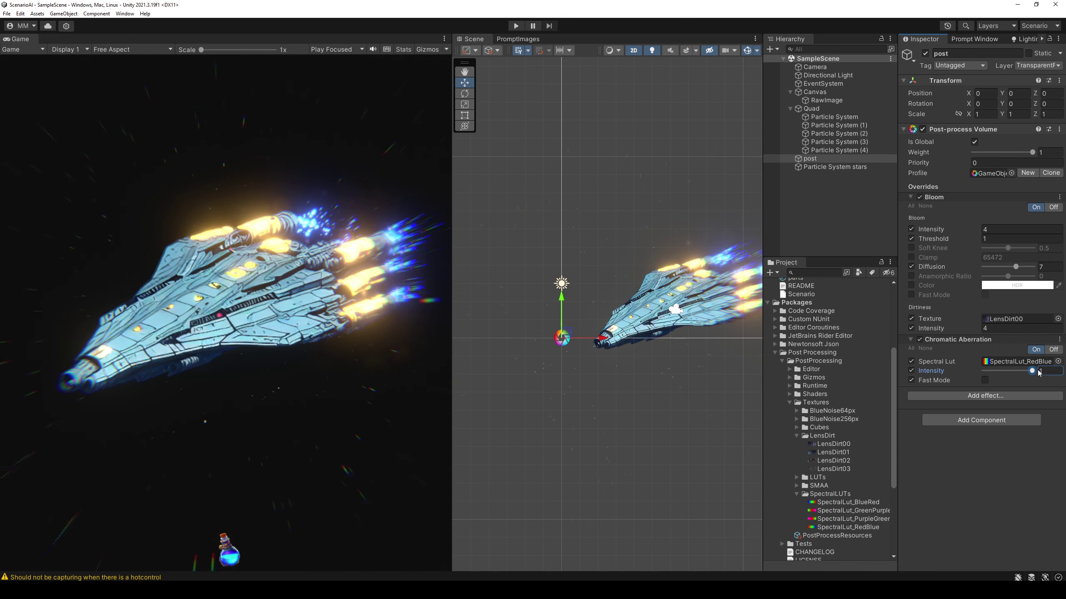
pyautogui.moveTo(984, 376); pyautogui.dragTo(991, 372)
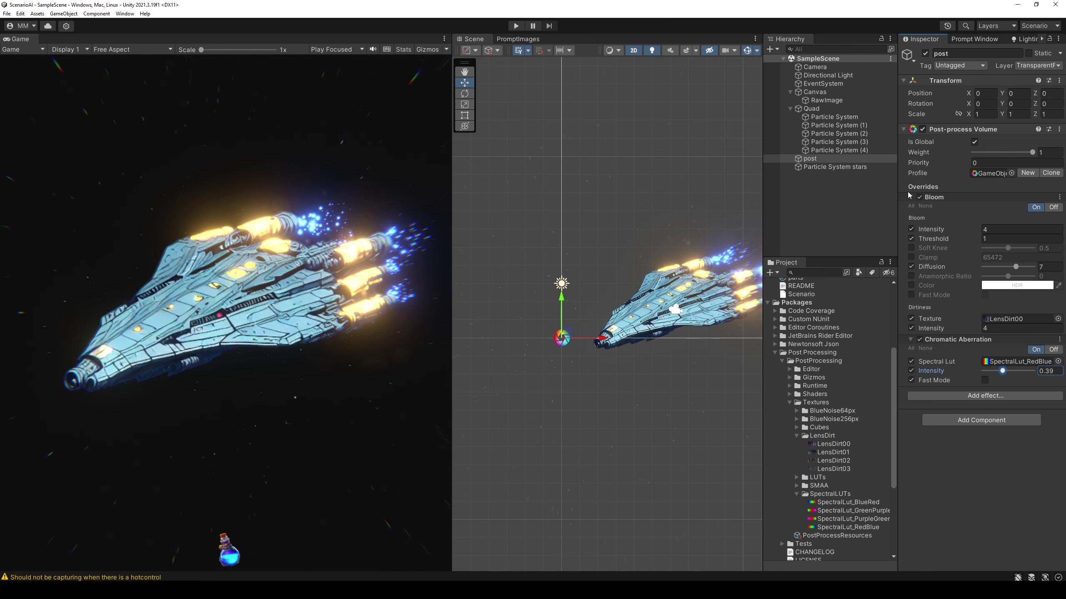
pyautogui.click(860, 167)
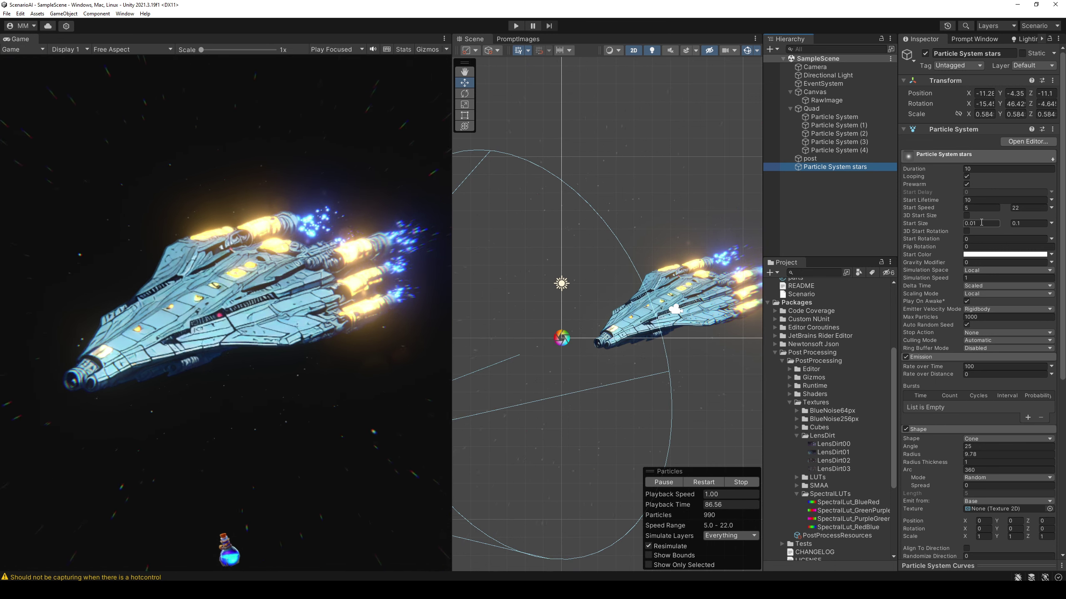
# Render the star particles as Stretched Billboards with Speed Scale 0.1 and save the scene
pyautogui.scroll(-5, 923, 420)
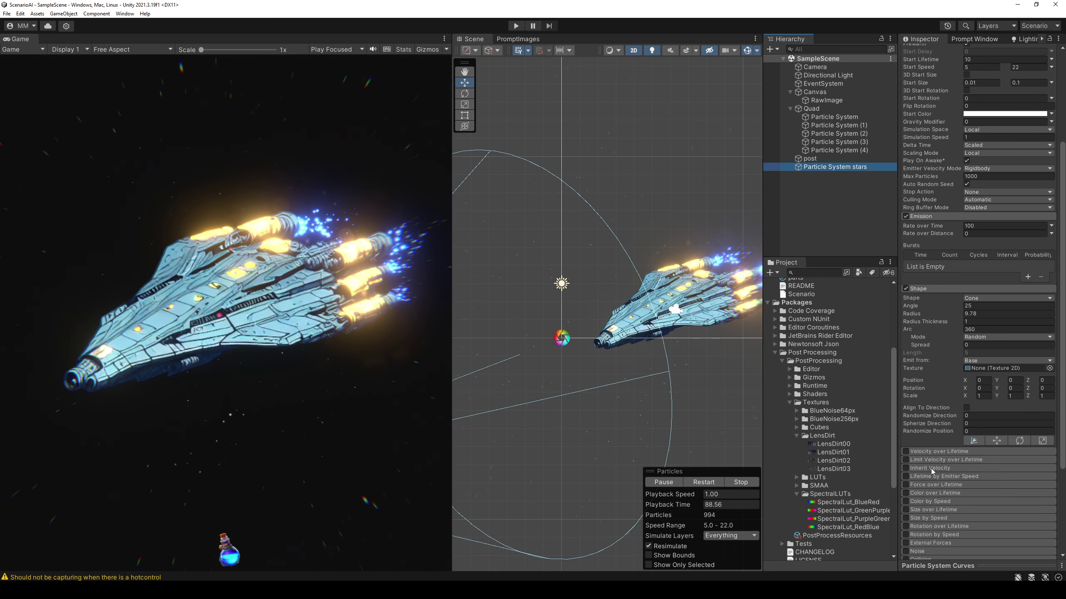
pyautogui.scroll(-5, 931, 468)
pyautogui.click(922, 488)
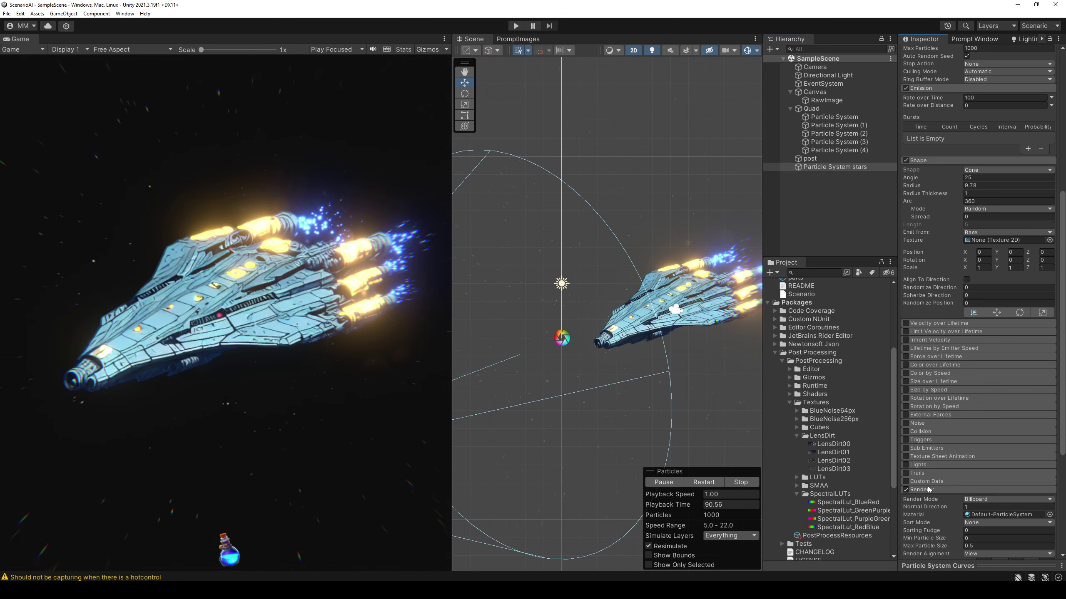
pyautogui.scroll(-5, 956, 478)
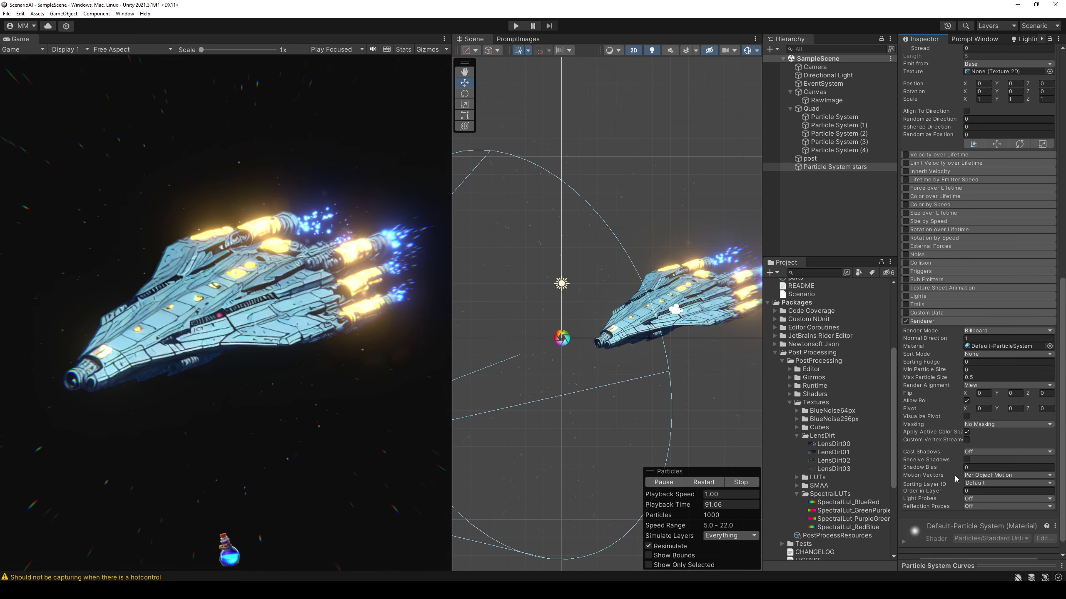
pyautogui.click(994, 331)
pyautogui.click(997, 346)
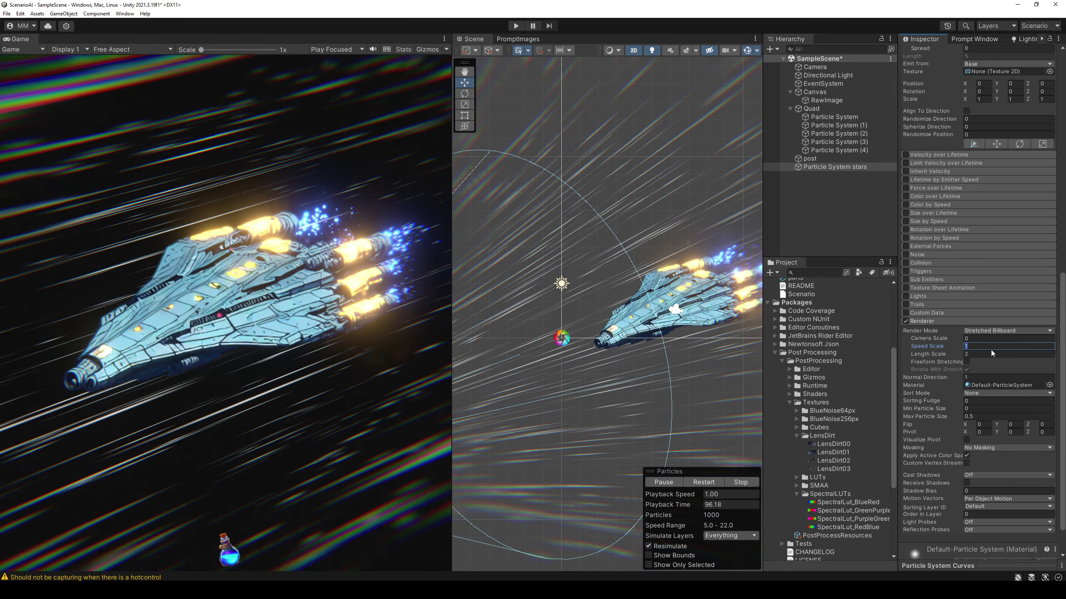
pyautogui.write('.1')
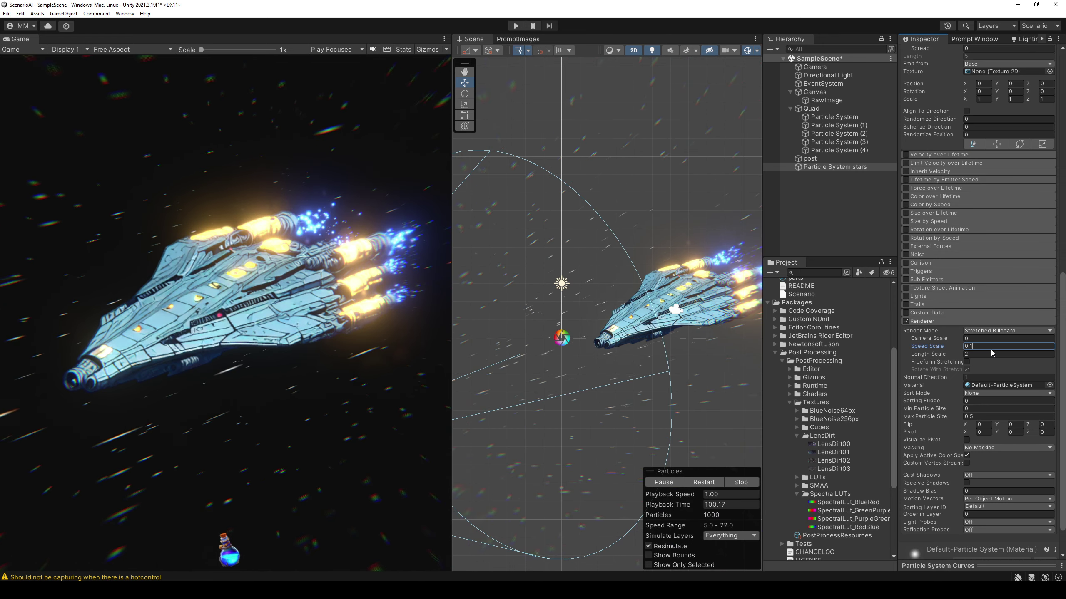
pyautogui.hotkey('ctrl', 's')
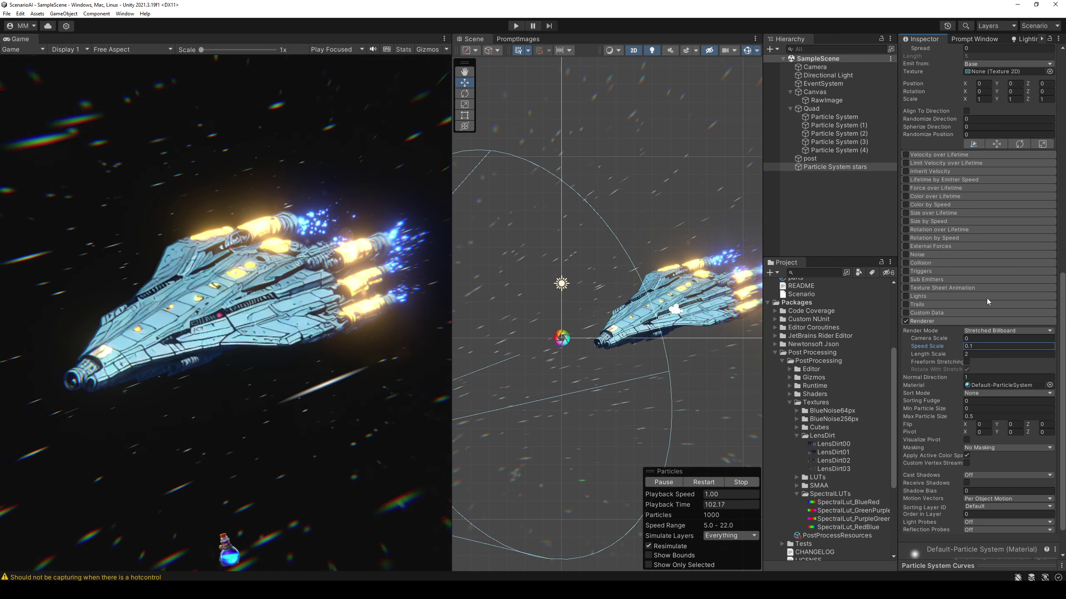
pyautogui.scroll(5, 959, 285)
pyautogui.scroll(5, 959, 269)
# Lower the star particles' white Start Color alpha to 6 and save the scene
pyautogui.scroll(5, 959, 269)
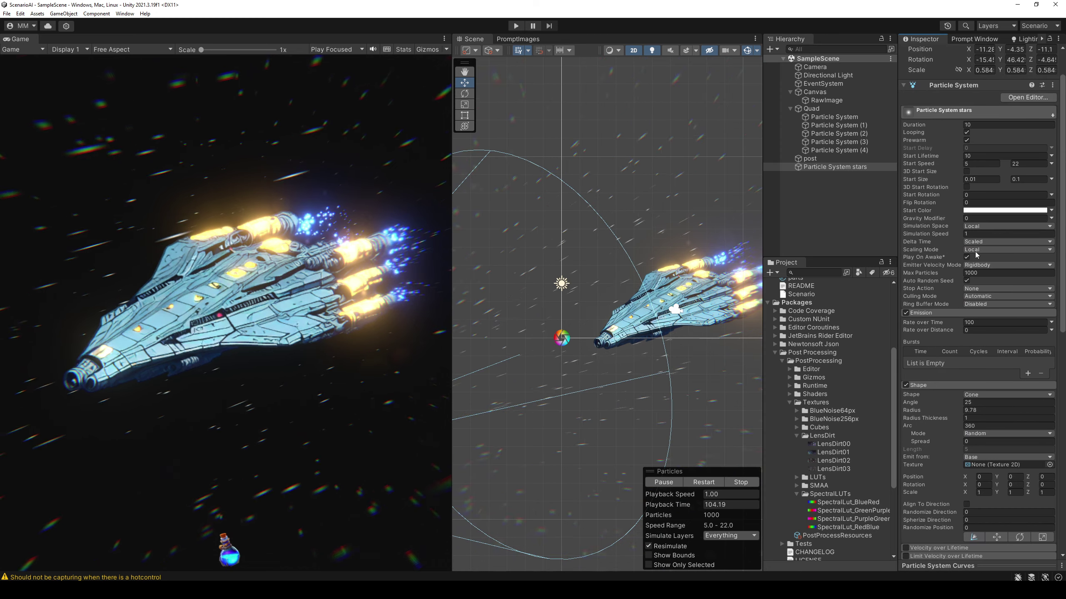
pyautogui.click(995, 211)
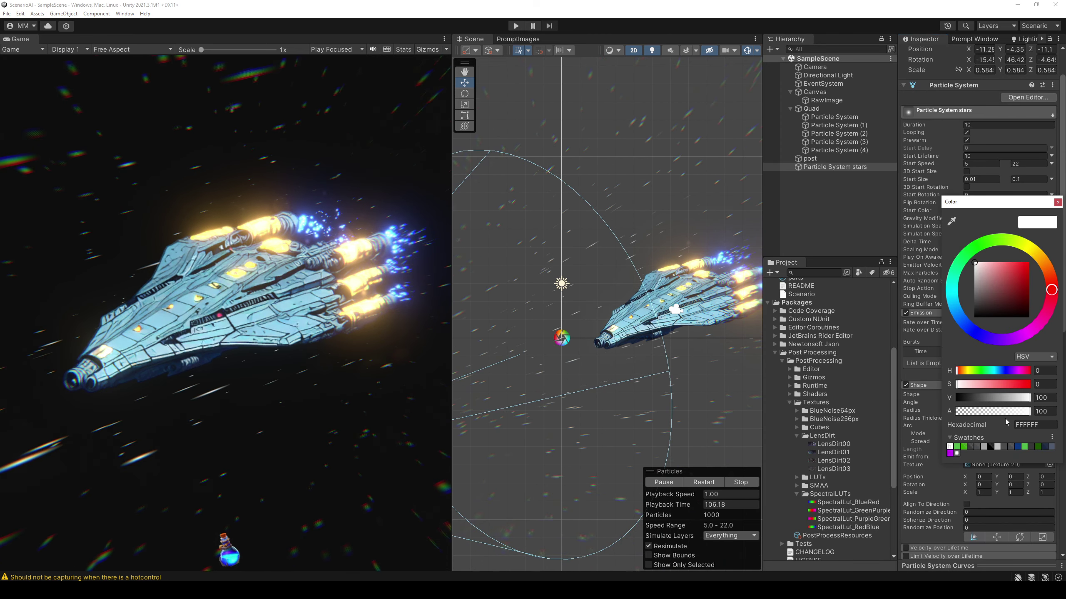
pyautogui.moveTo(1028, 411); pyautogui.dragTo(932, 419)
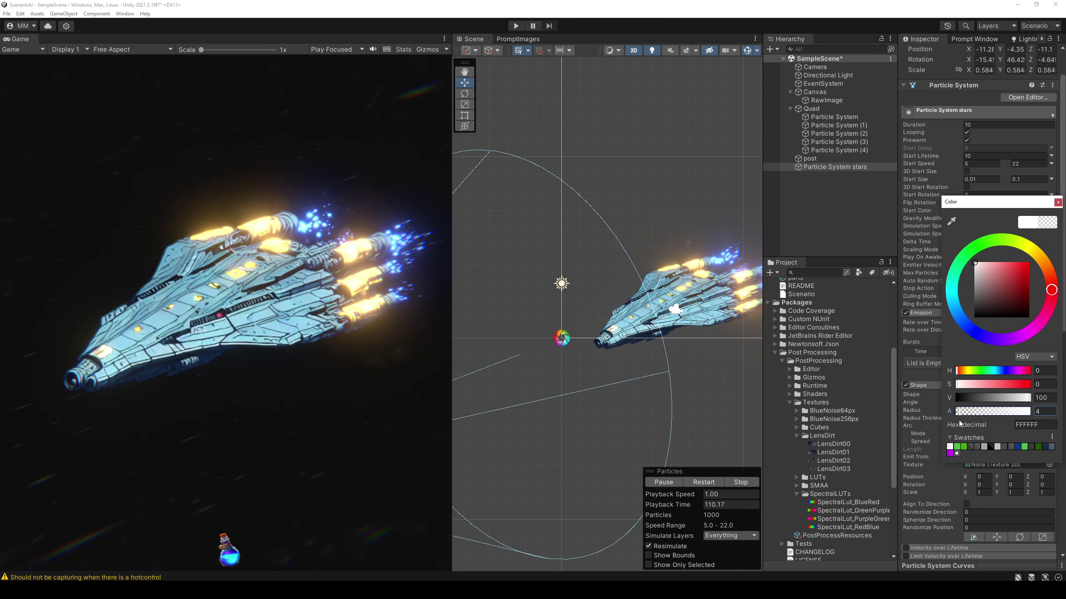
pyautogui.moveTo(961, 423); pyautogui.dragTo(961, 419)
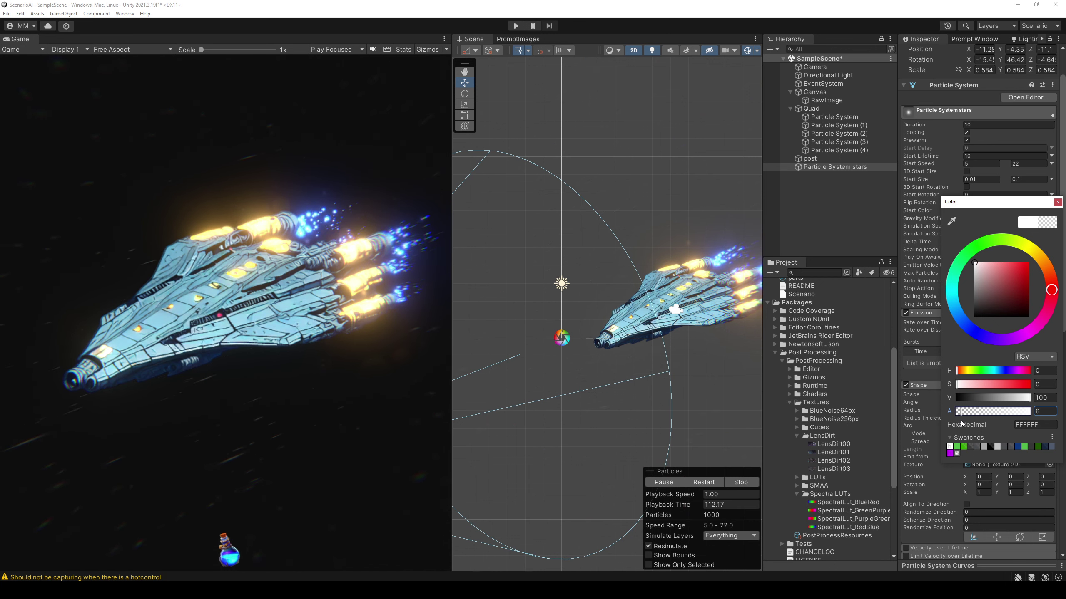
pyautogui.hotkey('ctrl', 's')
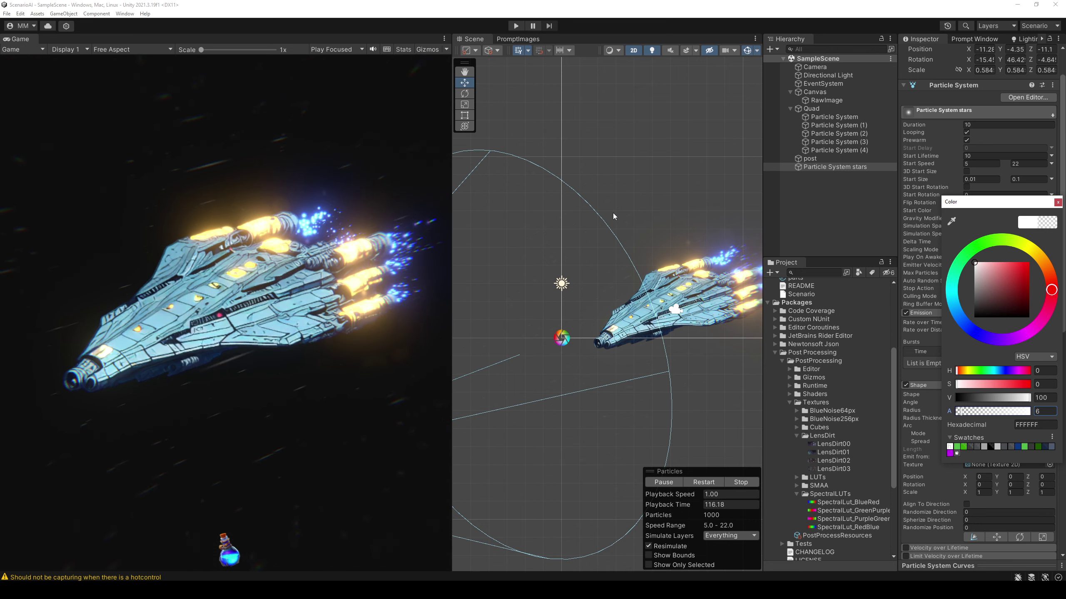
pyautogui.click(816, 211)
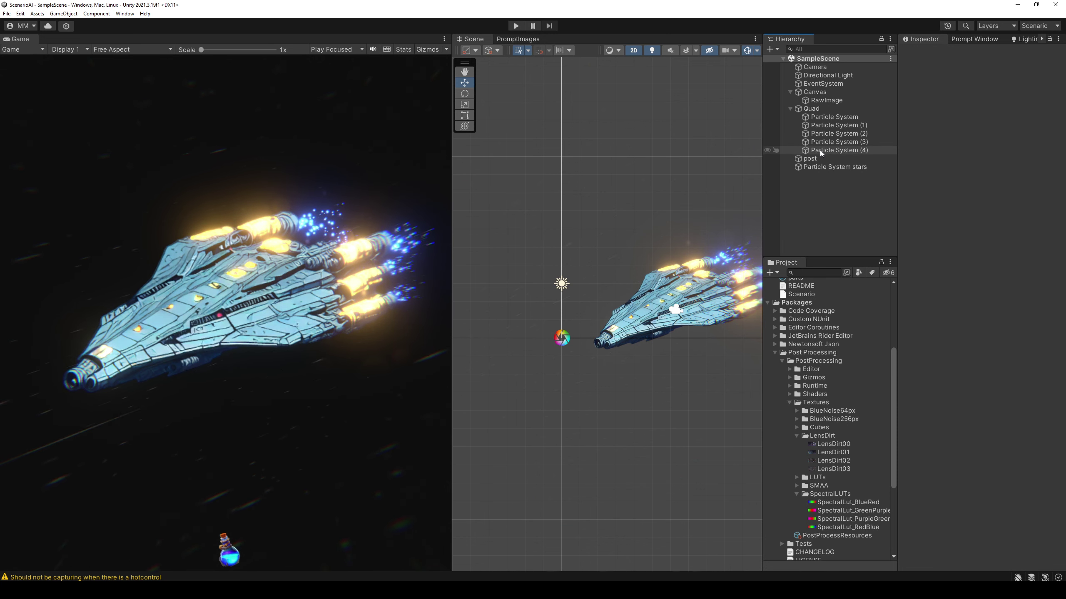
# Search the Package Manager for 'cine' and install Cinemachine 2.8.9
pyautogui.click(124, 13)
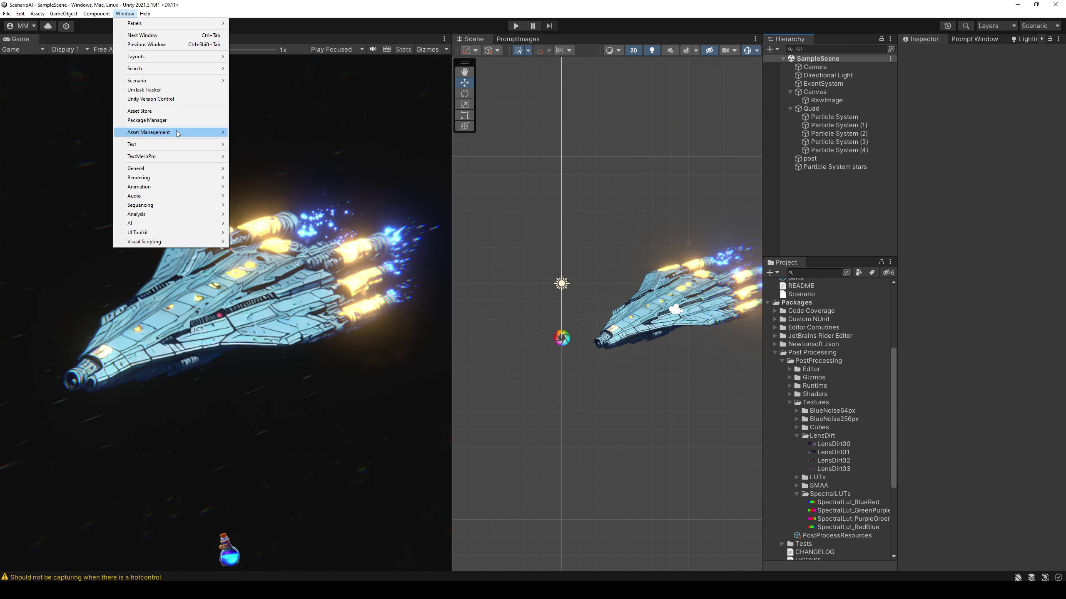
pyautogui.click(189, 120)
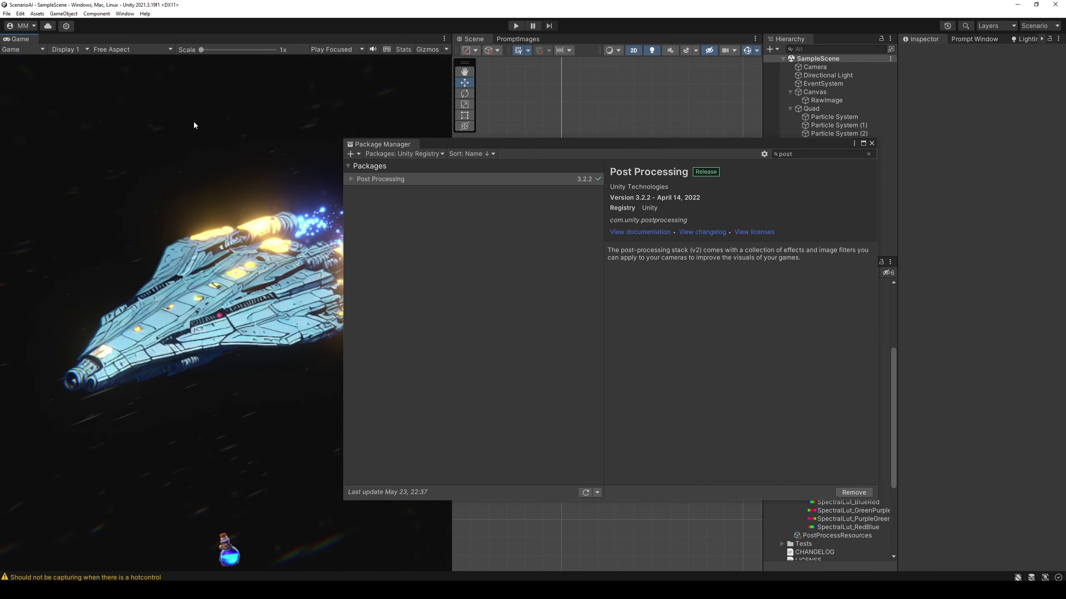
pyautogui.doubleClick(802, 154)
pyautogui.write('cine')
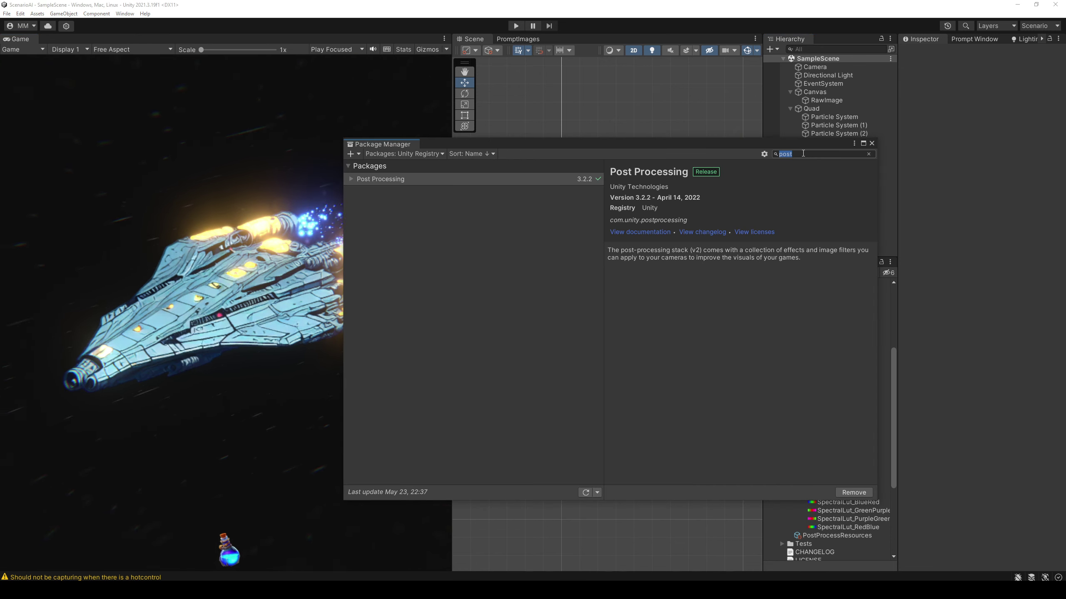
pyautogui.click(521, 228)
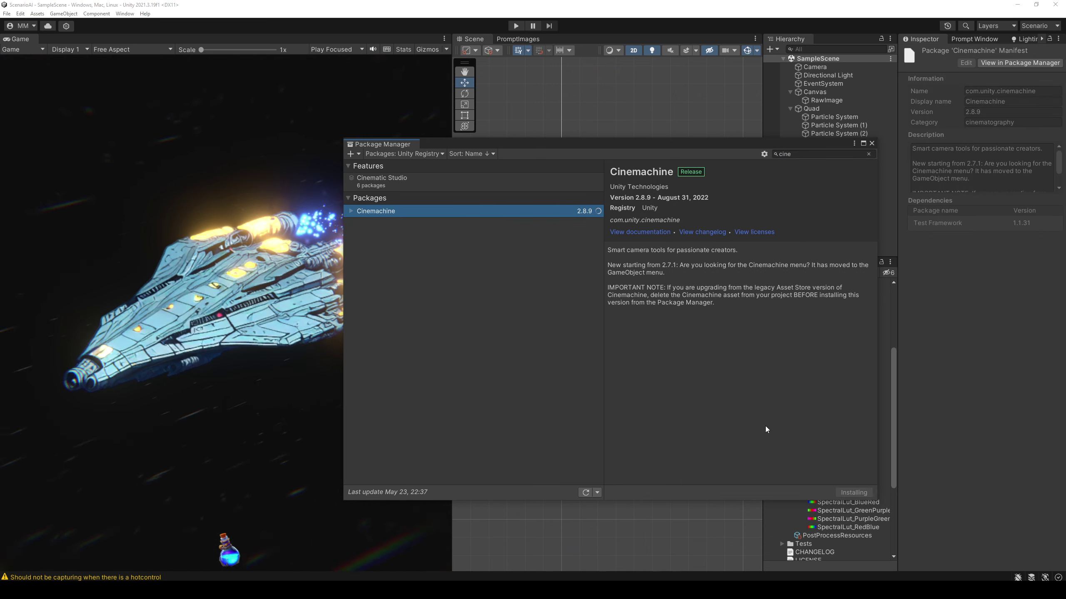
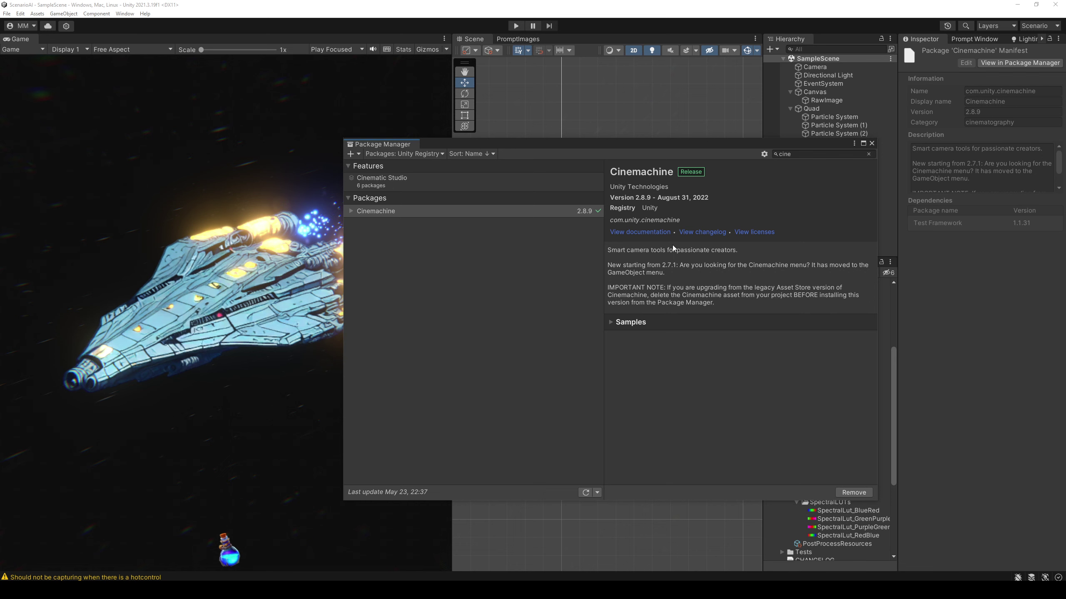
# Import the Cinemachine Example Scenes sample from Cinemachine's Samples, then close Package Manager
pyautogui.click(641, 321)
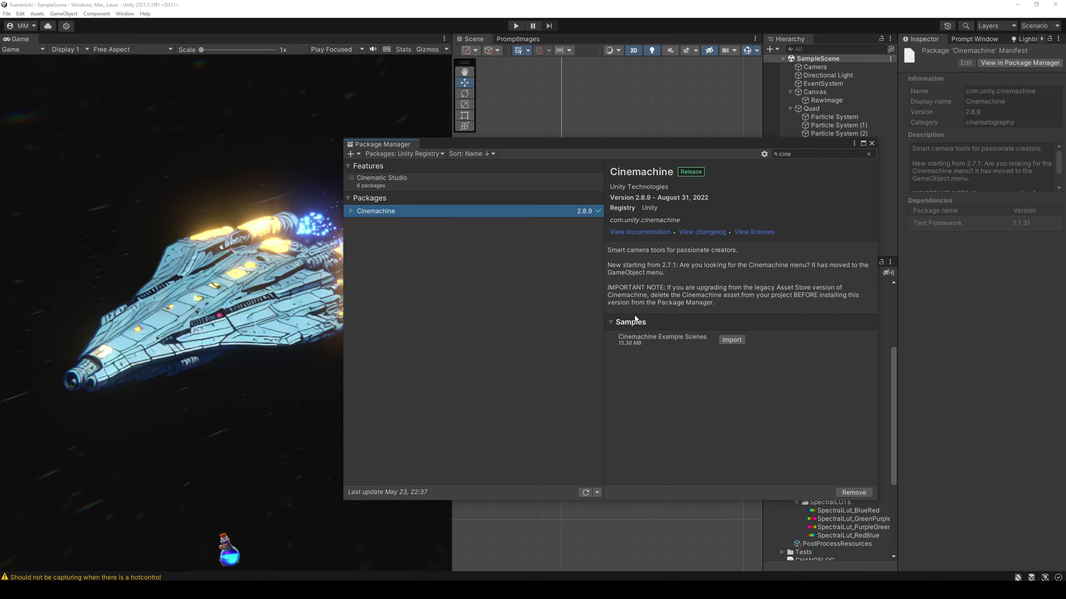
pyautogui.click(727, 341)
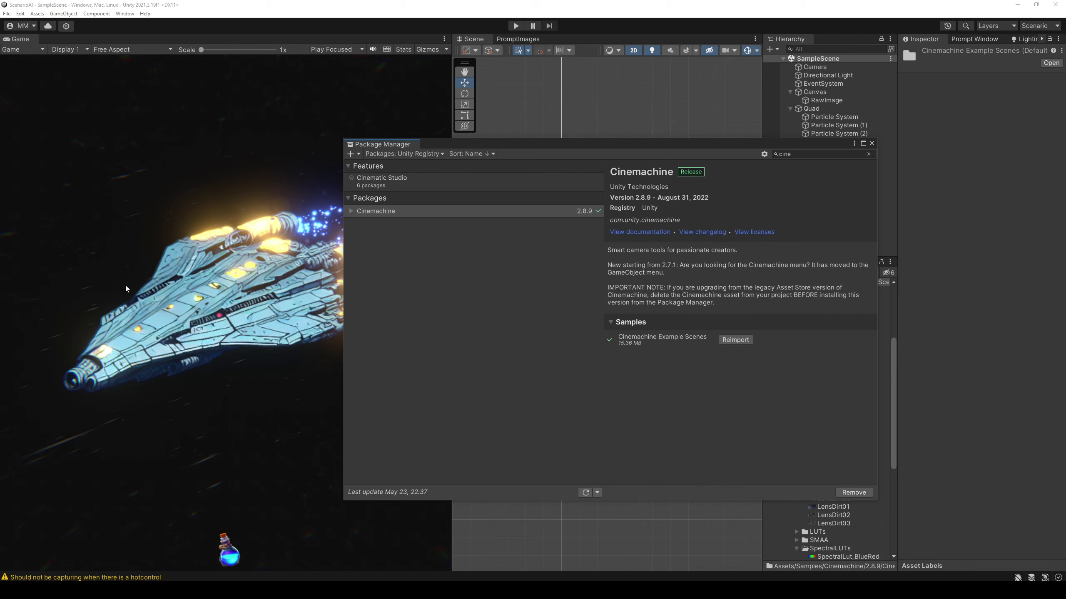
pyautogui.click(871, 144)
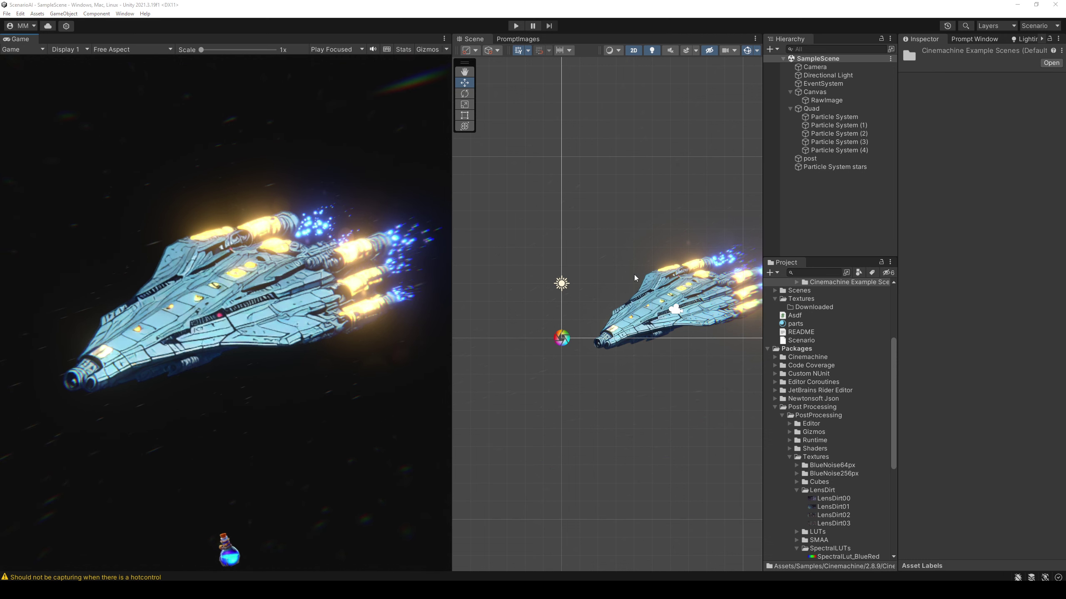
# Add a Cinemachine Virtual Camera (CM vcam1) to the scene and select it
pyautogui.rightClick(838, 196)
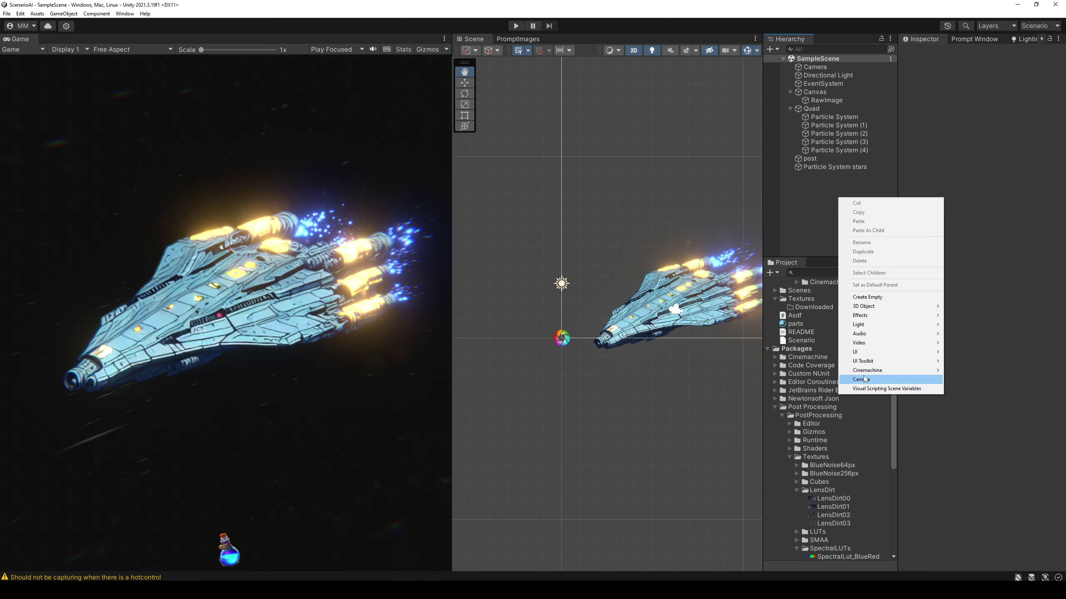
pyautogui.moveTo(869, 369)
pyautogui.click(958, 369)
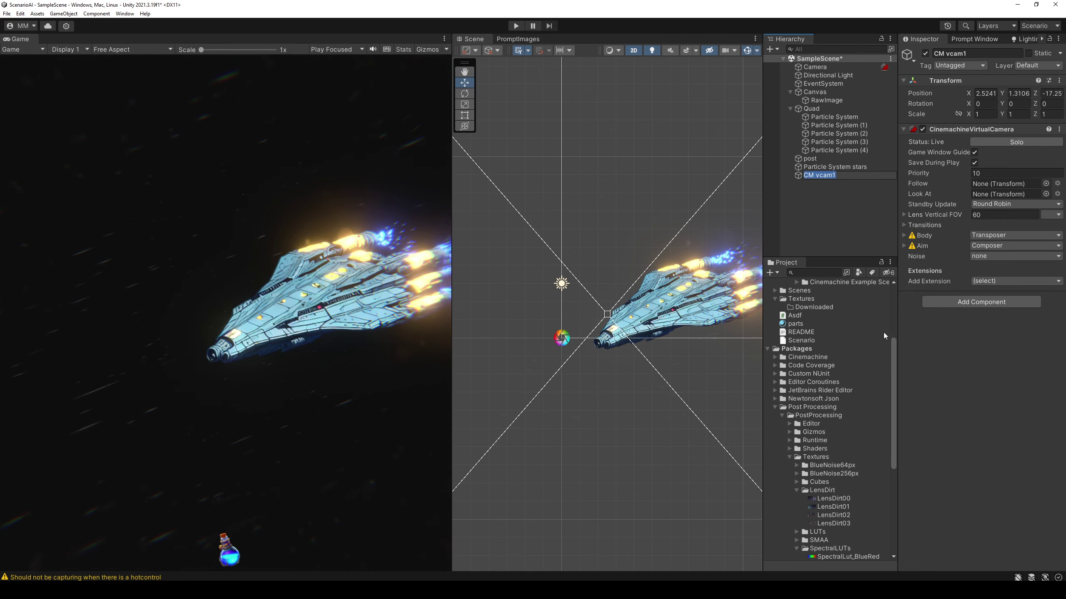
pyautogui.click(823, 218)
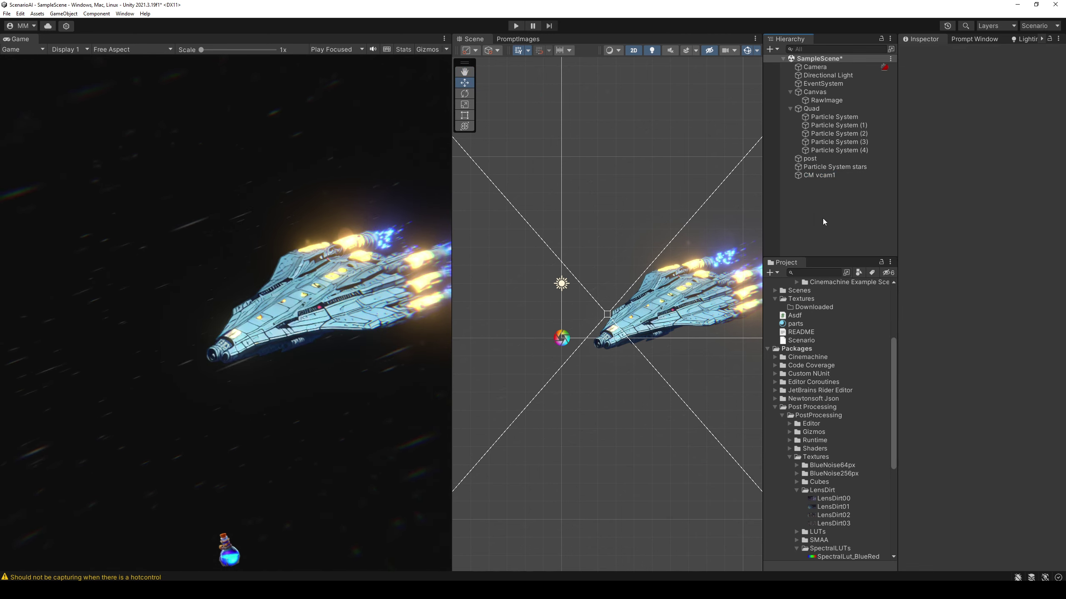
pyautogui.click(823, 176)
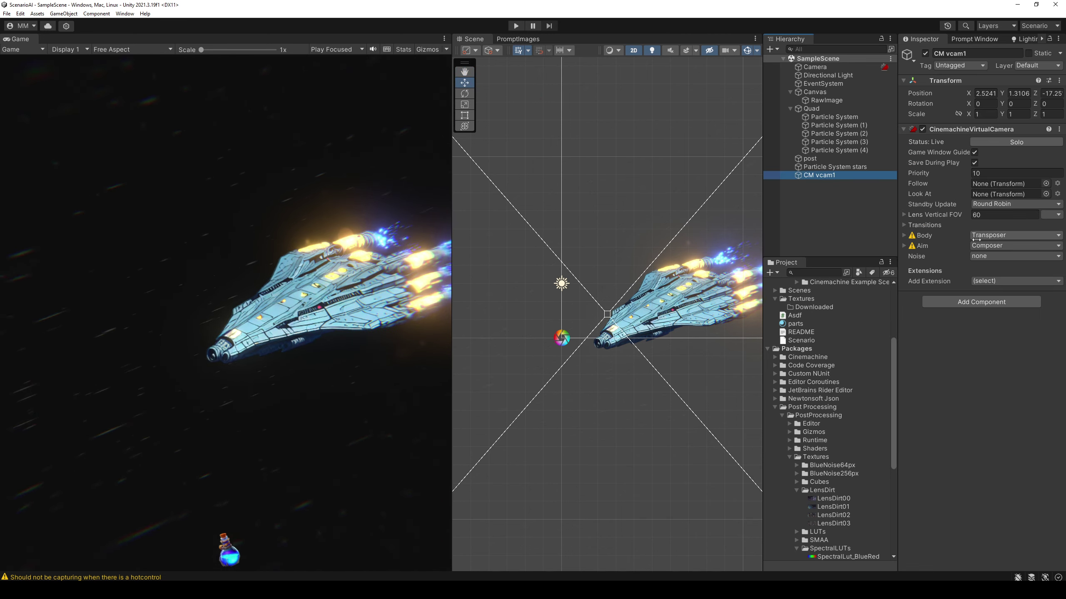
# Set CM vcam1's Look At target to the Quad ship and save the scene
pyautogui.click(904, 246)
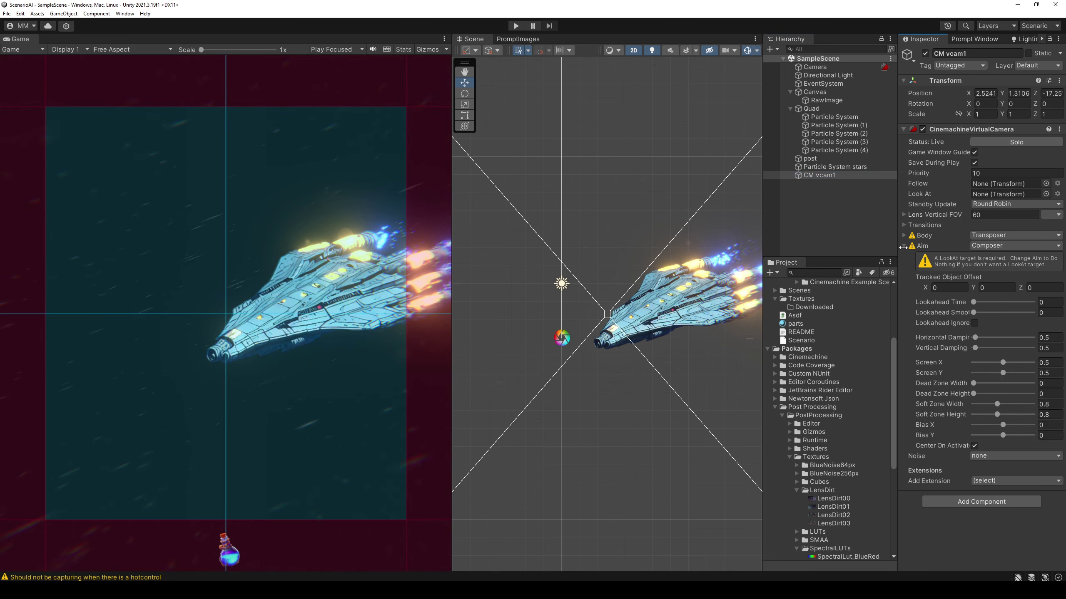
pyautogui.click(904, 246)
pyautogui.click(903, 236)
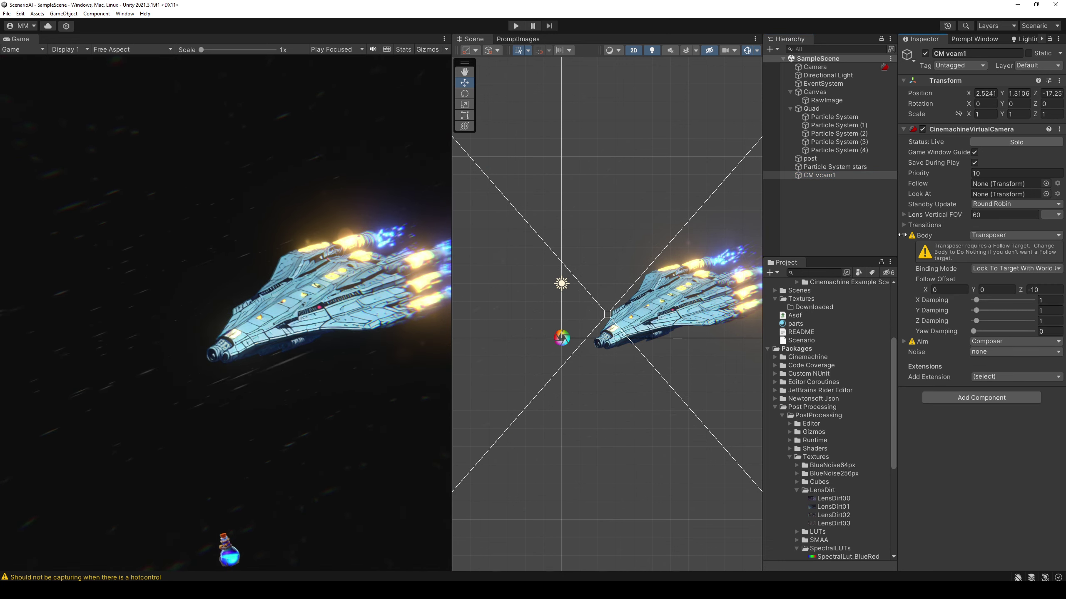
pyautogui.click(1010, 268)
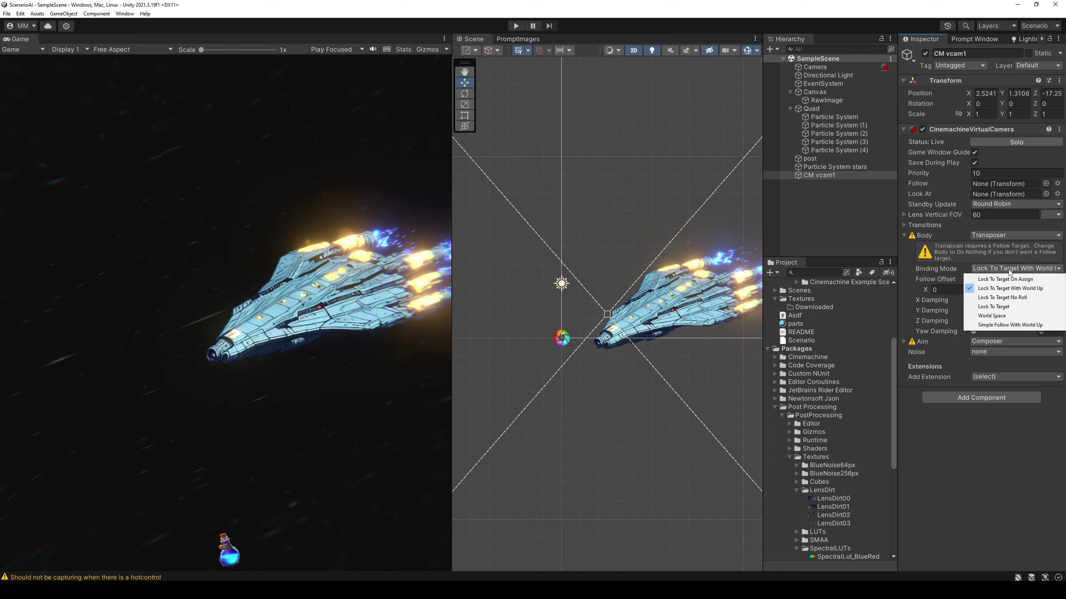
pyautogui.click(848, 14)
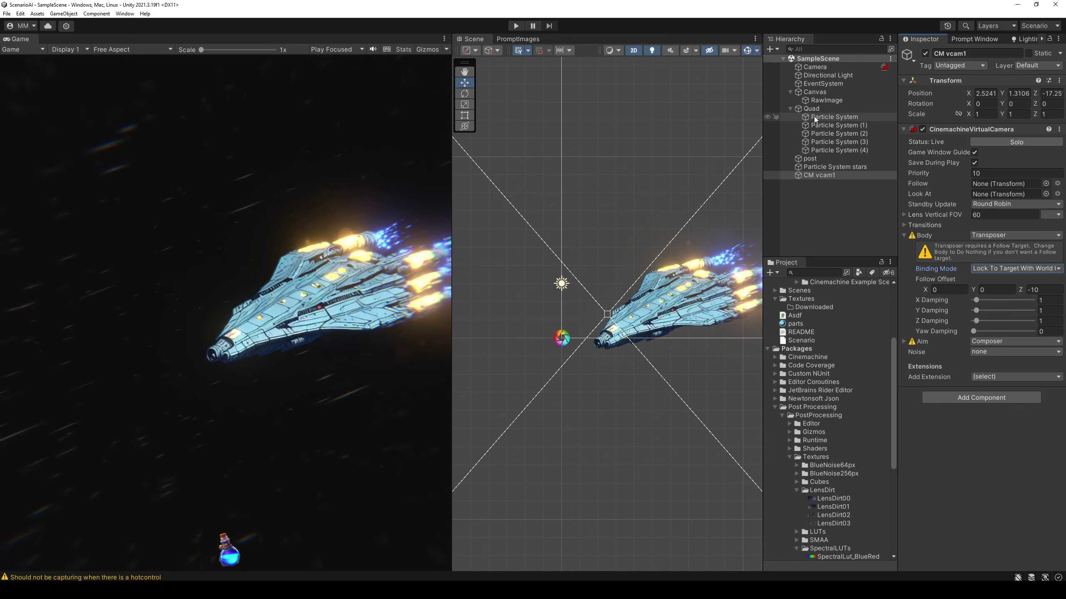
pyautogui.moveTo(814, 117); pyautogui.dragTo(997, 197)
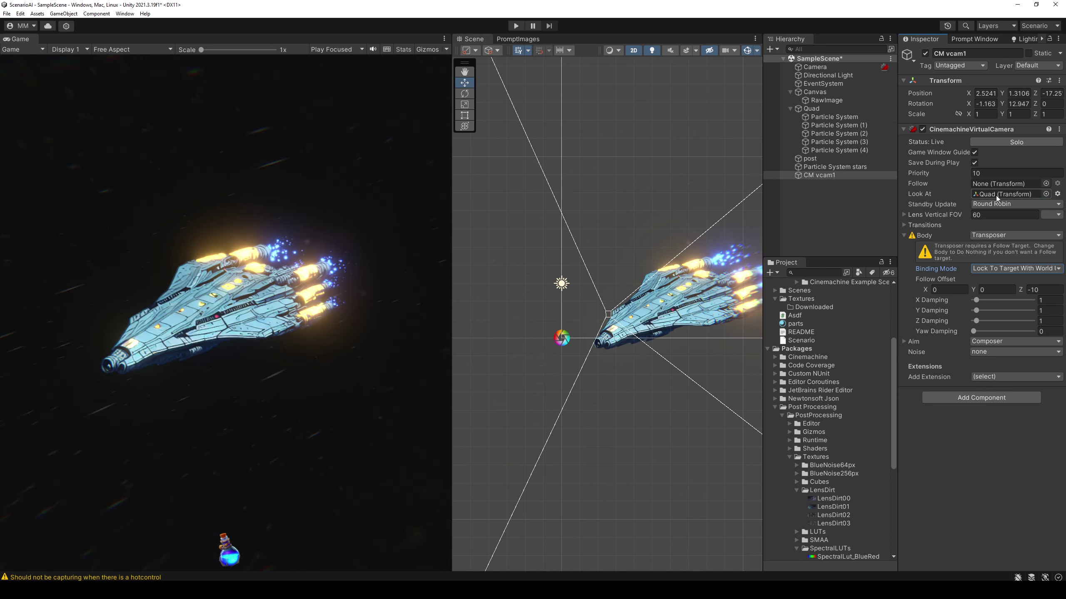
pyautogui.hotkey('ctrl', 's')
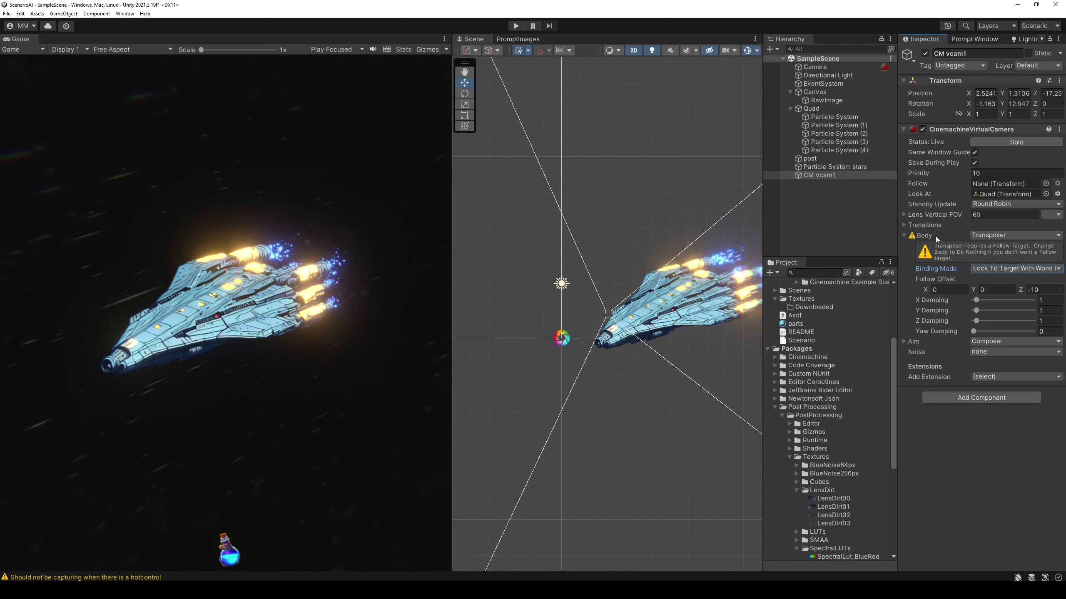
# Set CM vcam1's Body to Do nothing and its Noise to Basic Multi Channel Perlin
pyautogui.click(991, 235)
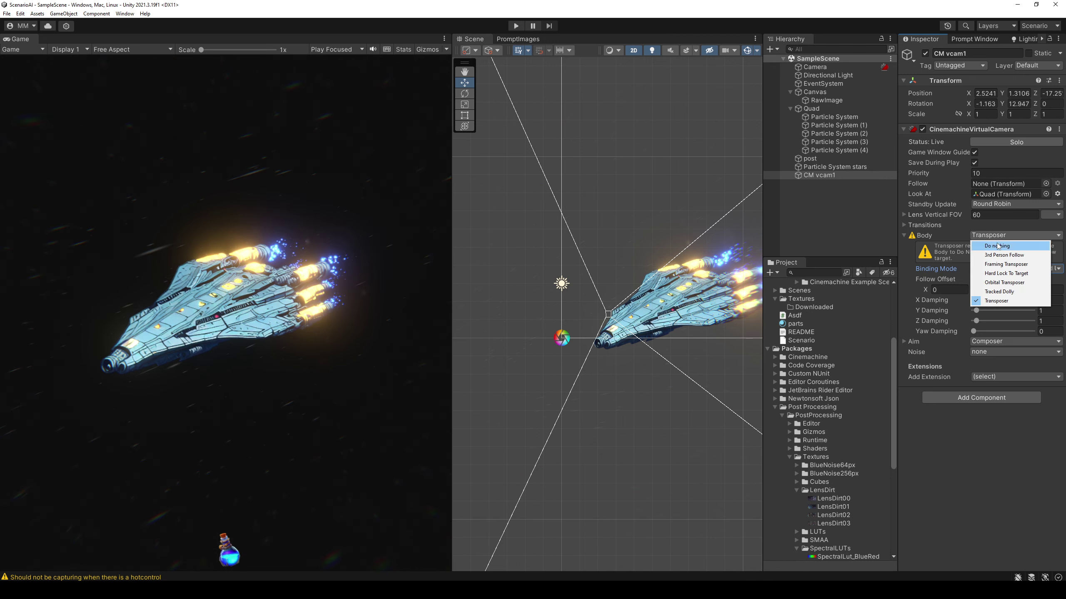
pyautogui.click(993, 246)
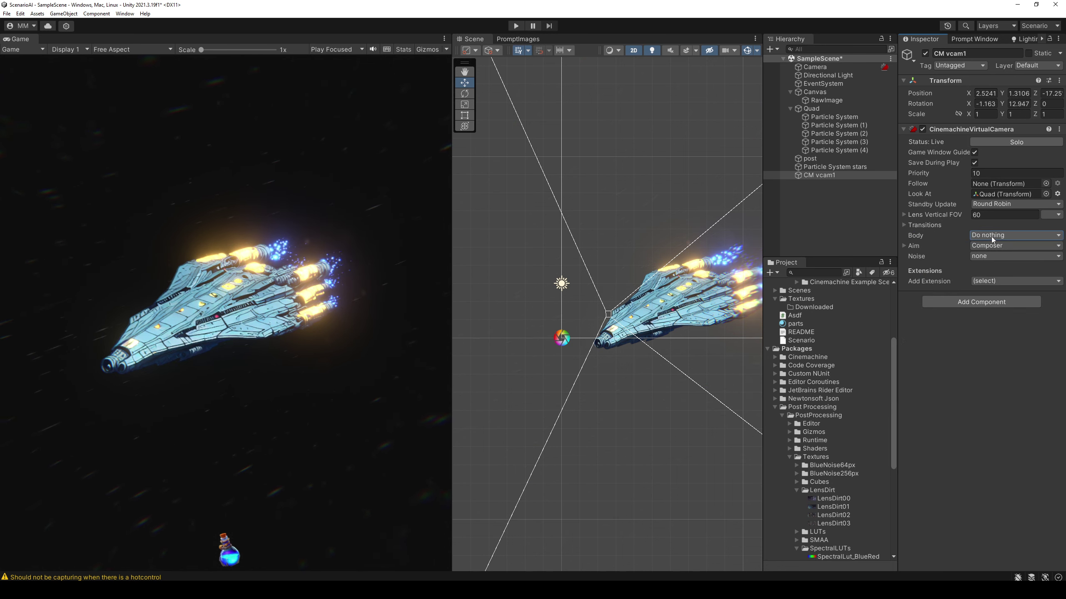
pyautogui.click(992, 256)
pyautogui.click(995, 275)
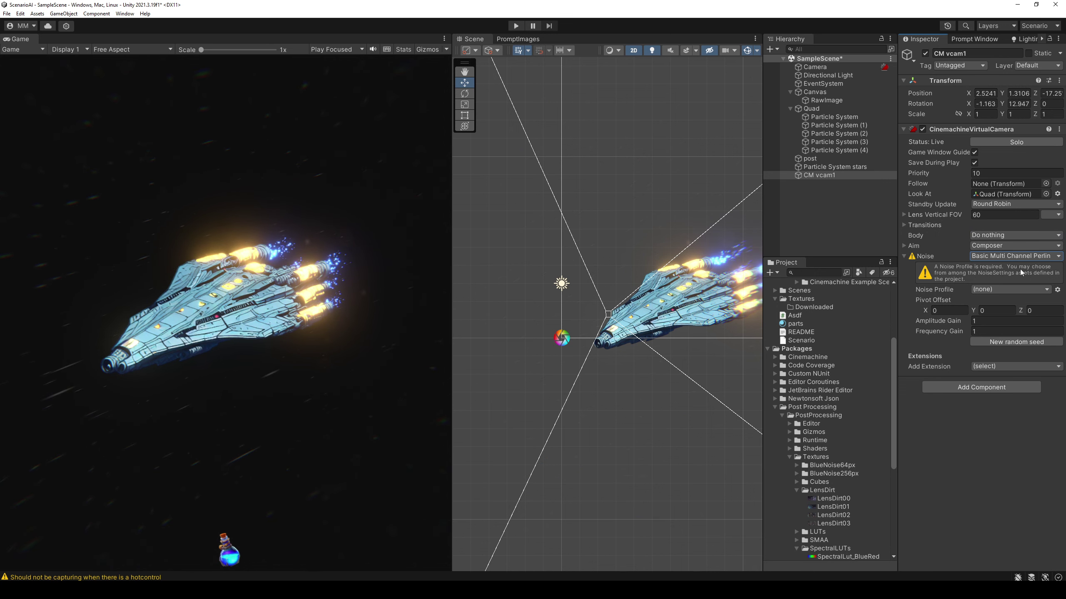
# Use the Handheld_tele_strong noise profile, save the scene, and enter play mode
pyautogui.click(982, 289)
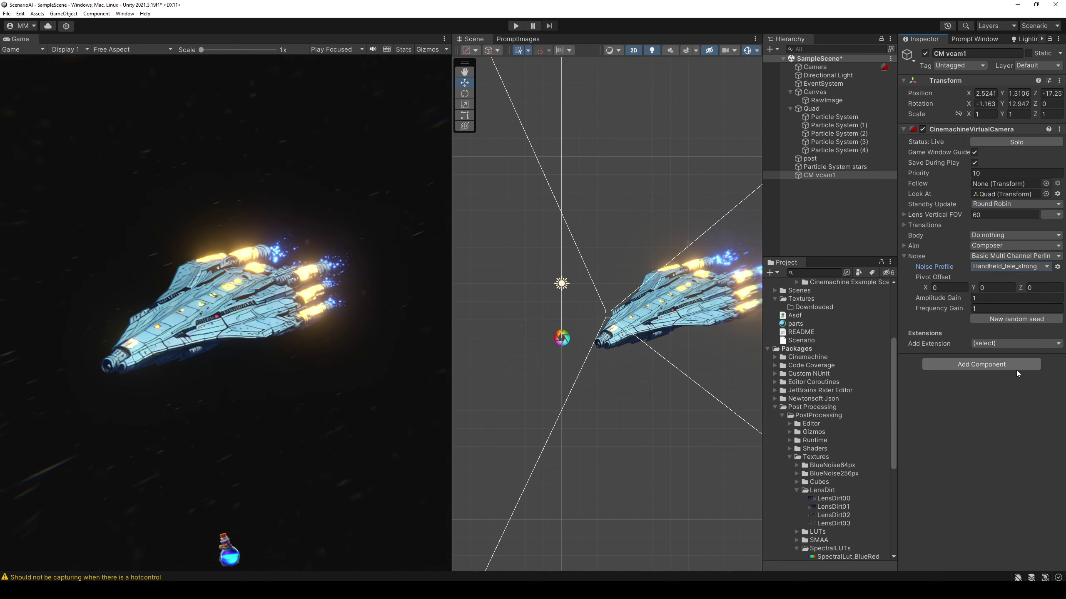
pyautogui.click(1002, 268)
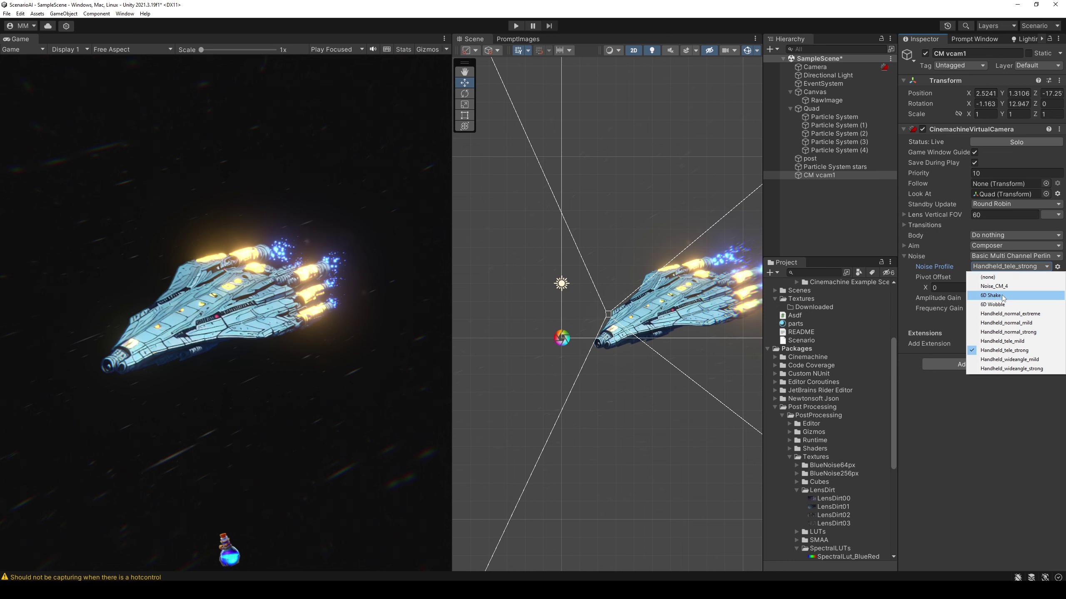
pyautogui.click(1001, 295)
pyautogui.click(1001, 268)
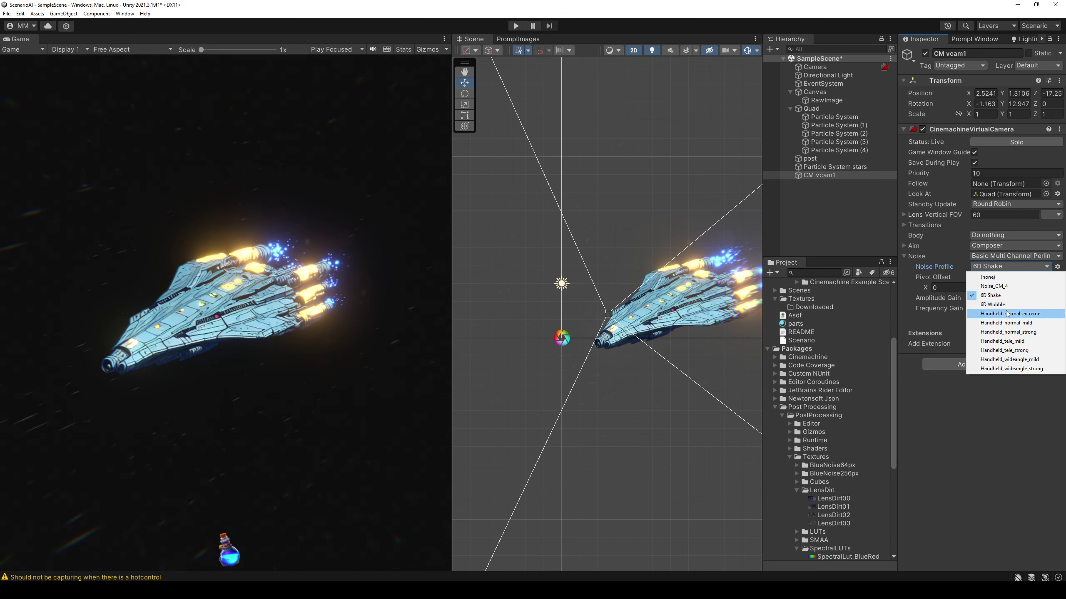
pyautogui.click(1013, 350)
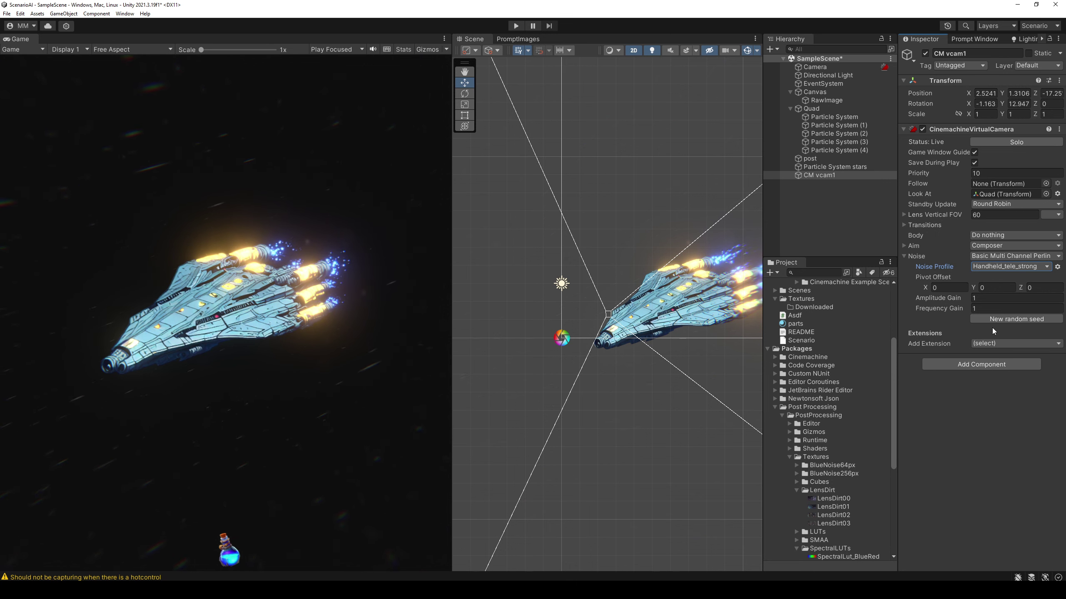
pyautogui.hotkey('ctrl', 's')
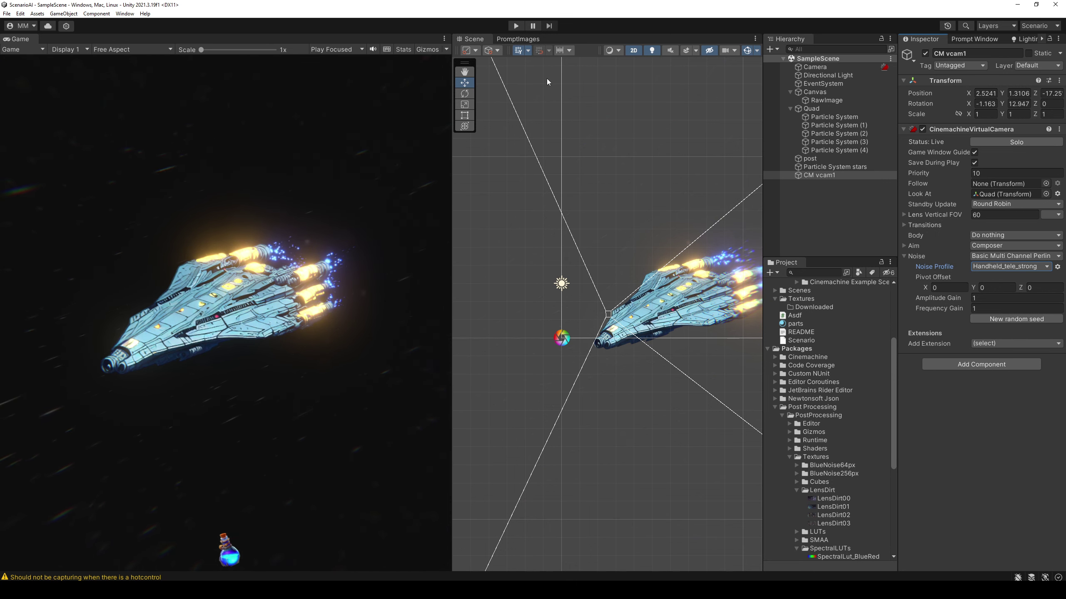
pyautogui.click(517, 26)
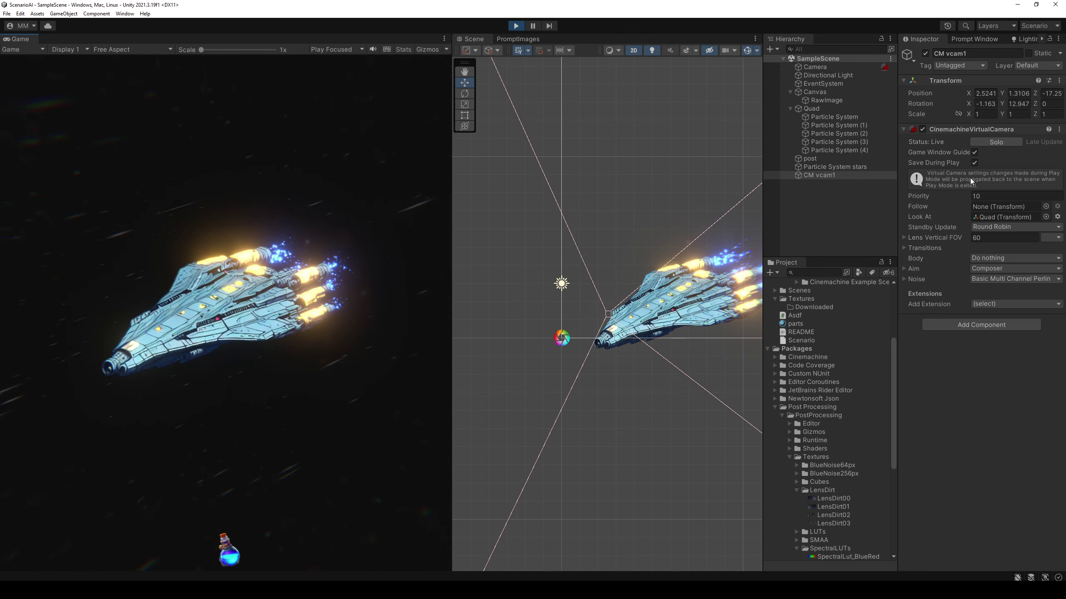
# Try several noise profiles and settle on Handheld_normal_mild
pyautogui.click(918, 278)
pyautogui.click(1016, 290)
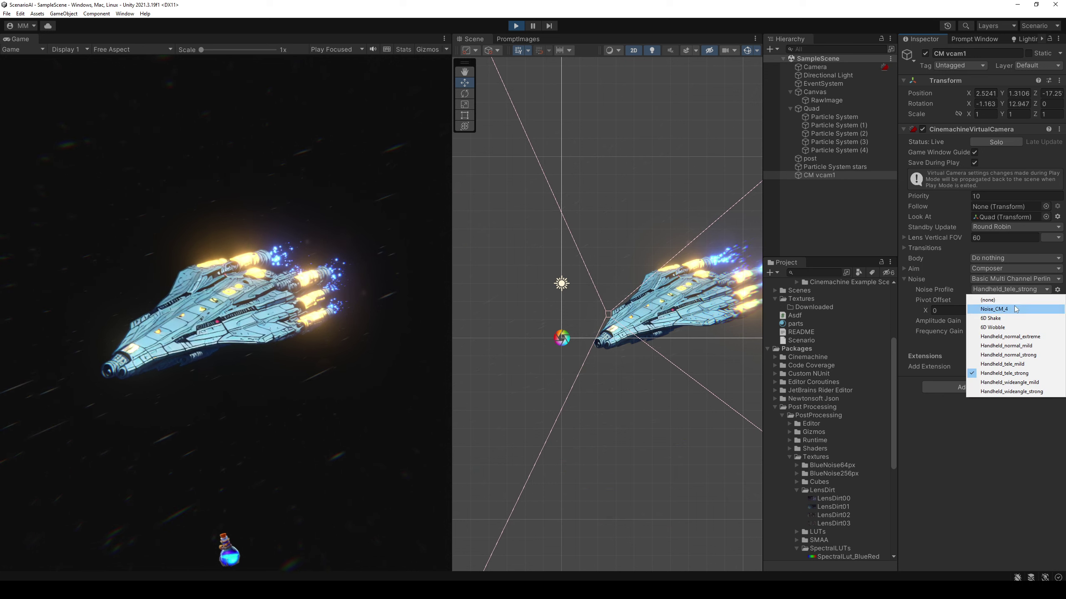
pyautogui.click(1016, 305)
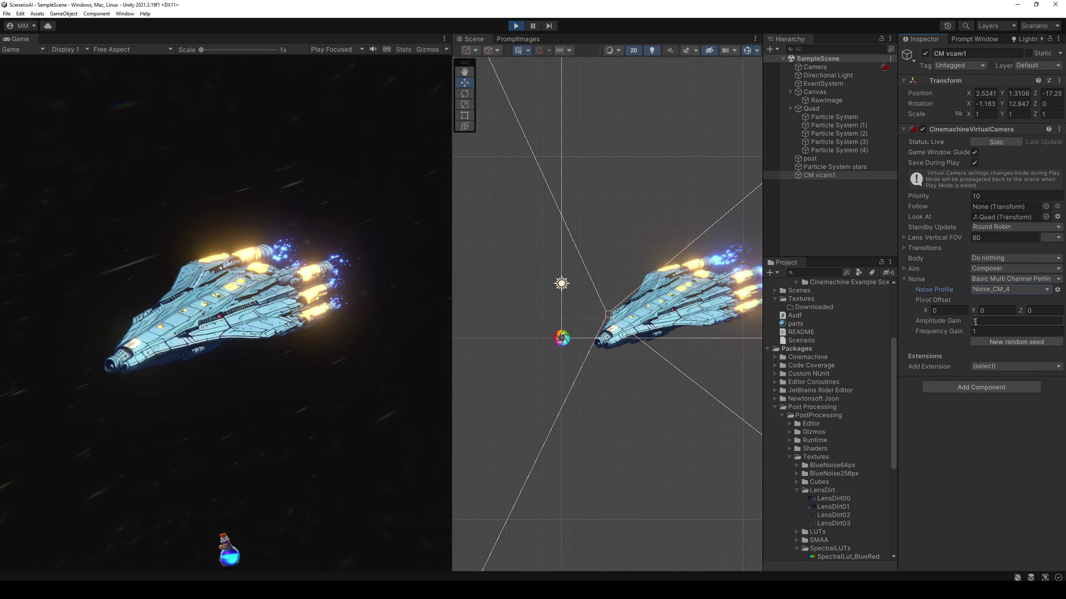
pyautogui.click(997, 290)
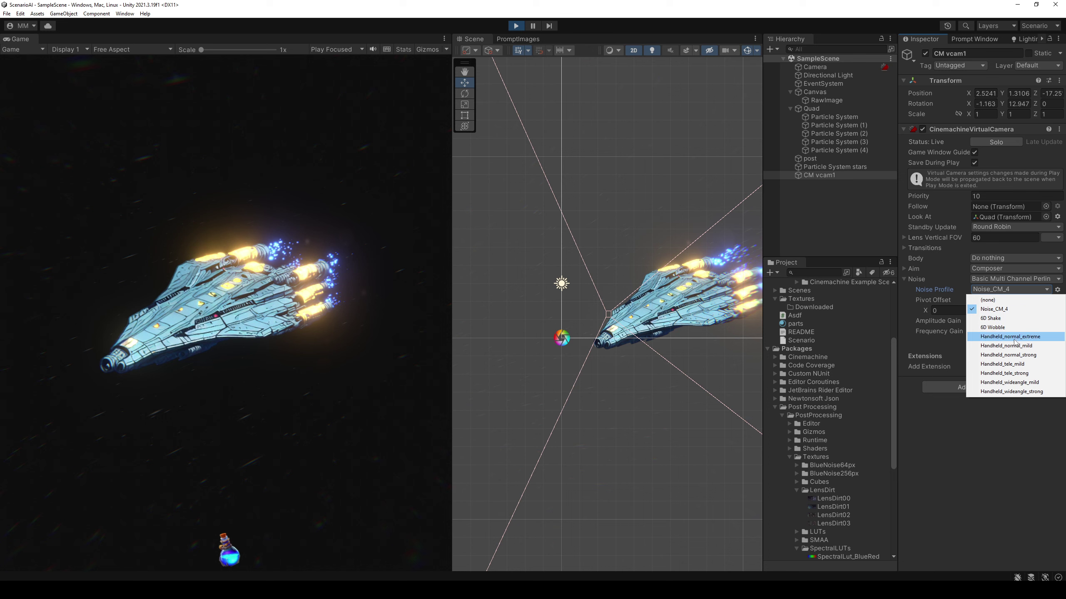
pyautogui.click(1031, 372)
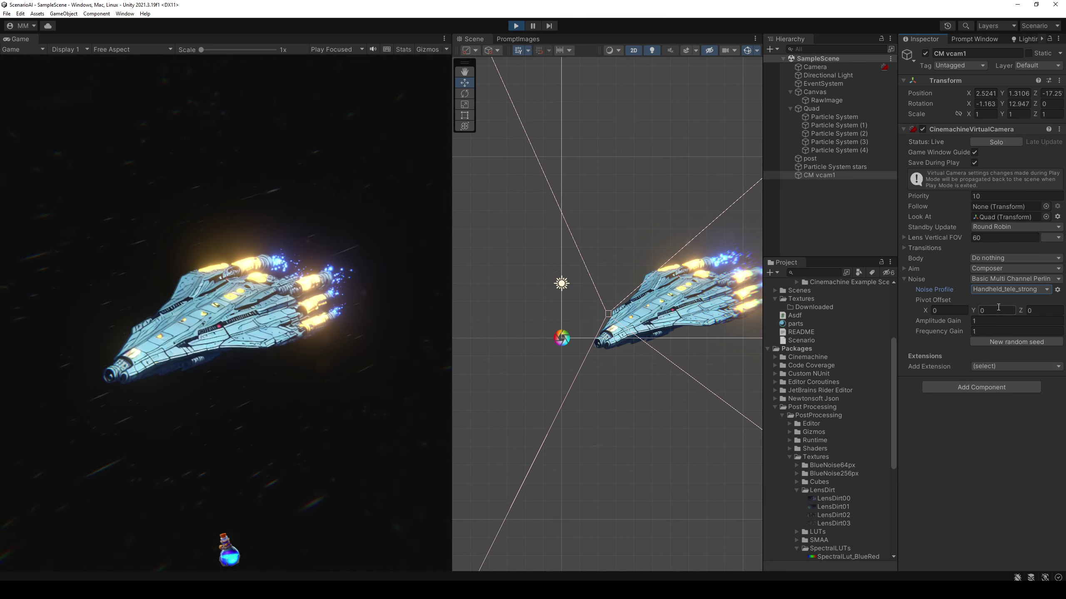
pyautogui.click(1019, 289)
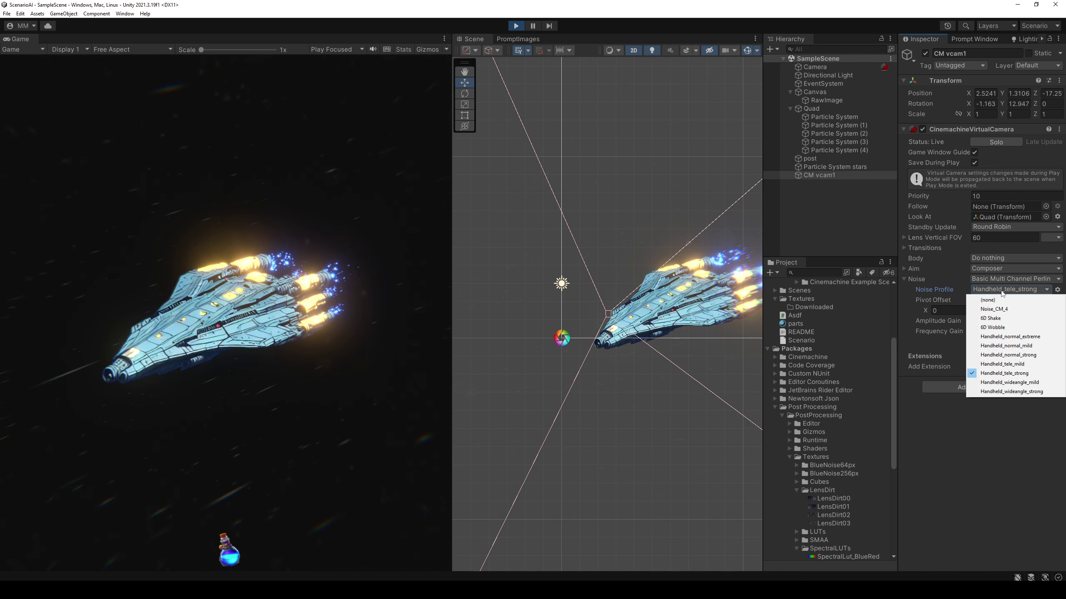
pyautogui.click(1037, 347)
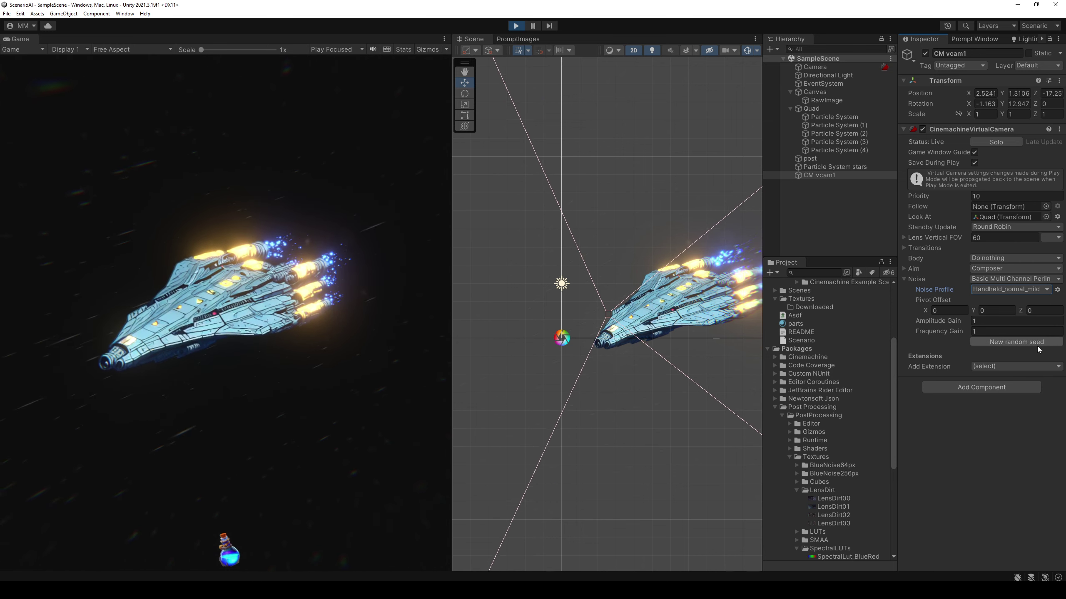
# Experiment with the noise Amplitude and Frequency Gain values, trying 0.1 and 0.2
pyautogui.click(1014, 325)
pyautogui.write('100')
pyautogui.press('BackSpace')
pyautogui.press('BackSpace')
pyautogui.press('BackSpace')
pyautogui.write('0.')
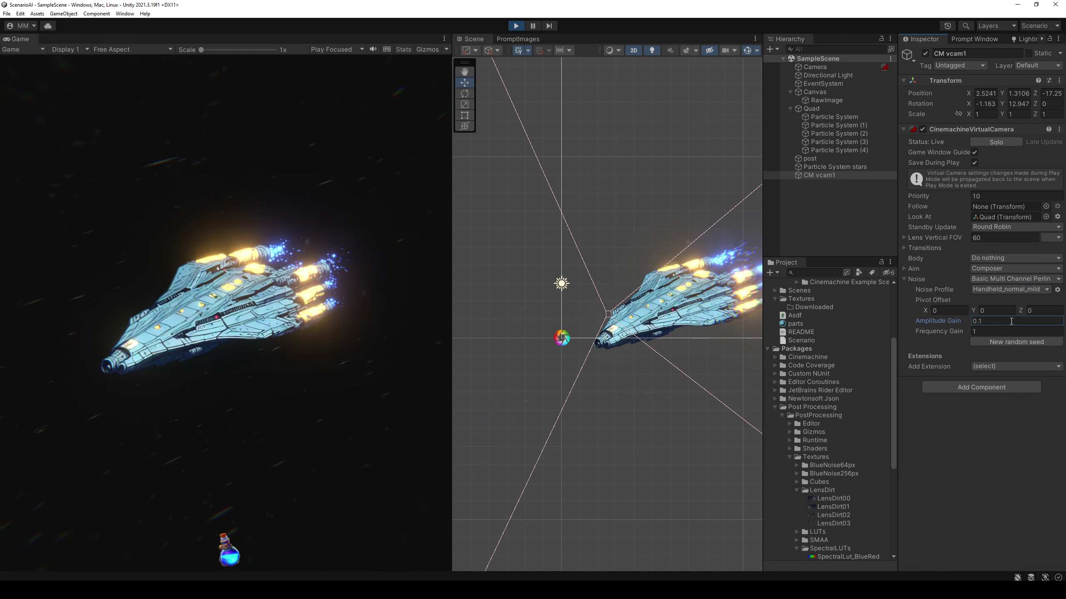
pyautogui.press('Tab')
pyautogui.write('0.1')
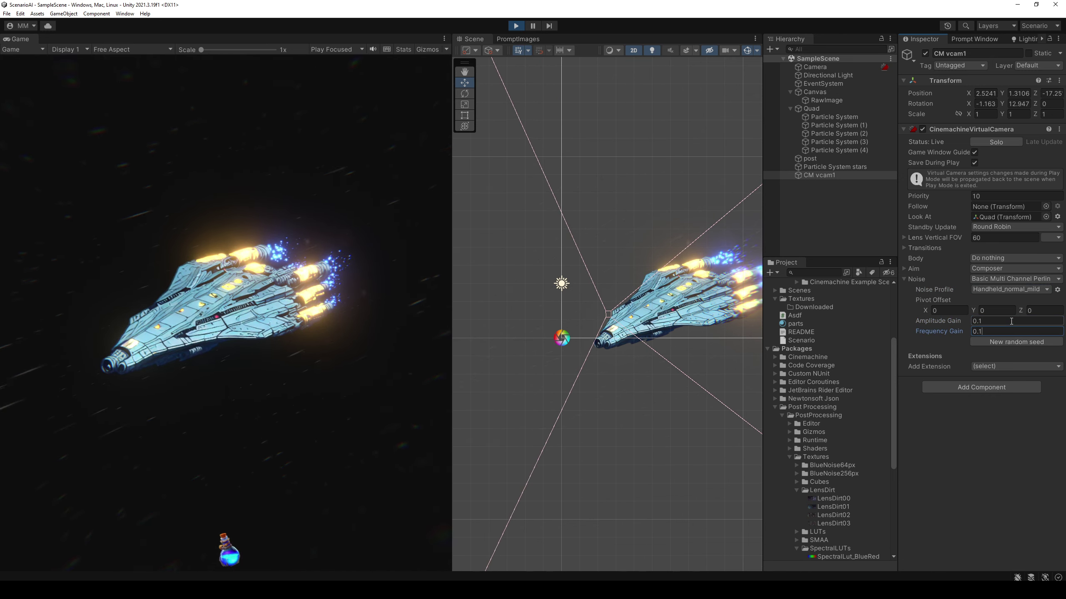
pyautogui.click(1011, 321)
pyautogui.write('0.2')
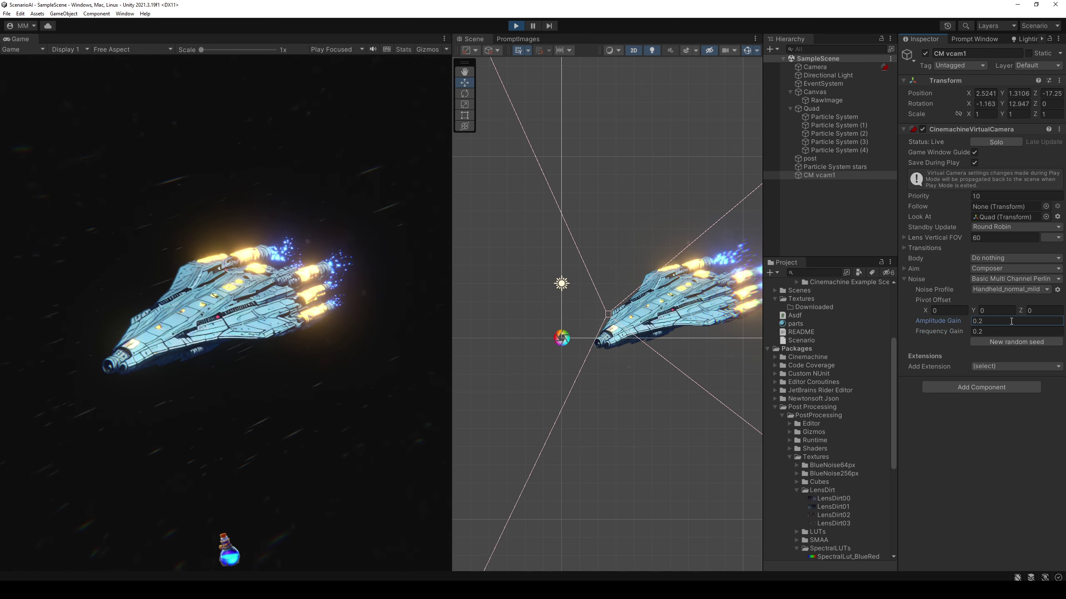
pyautogui.hotkey('ctrl', 's')
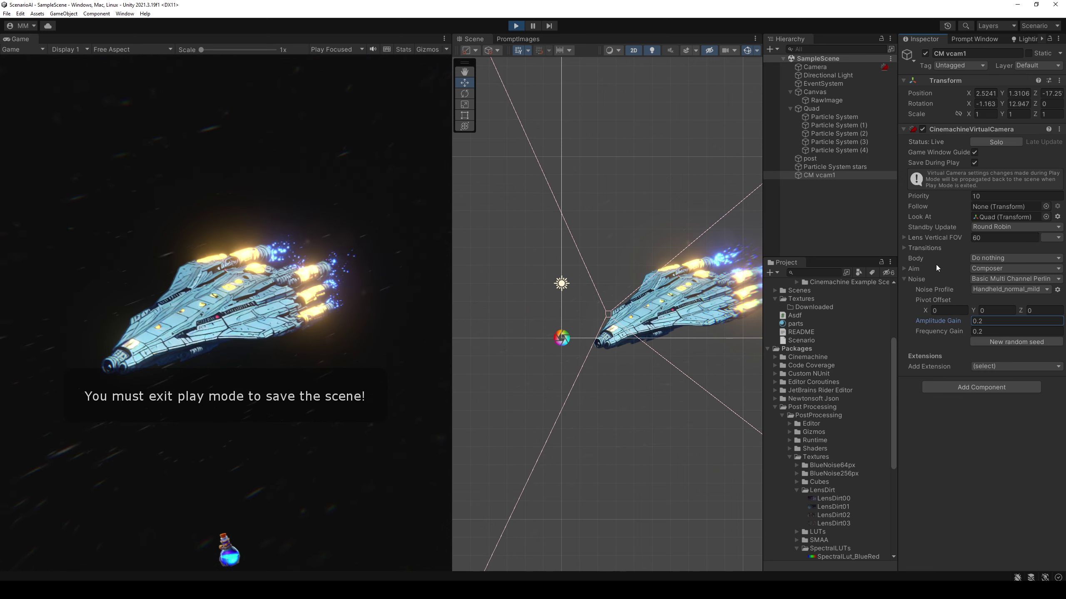
# Set both Amplitude Gain and Frequency Gain to 0.5, then exit play mode
pyautogui.write('0.3')
pyautogui.click(1006, 332)
pyautogui.write('3')
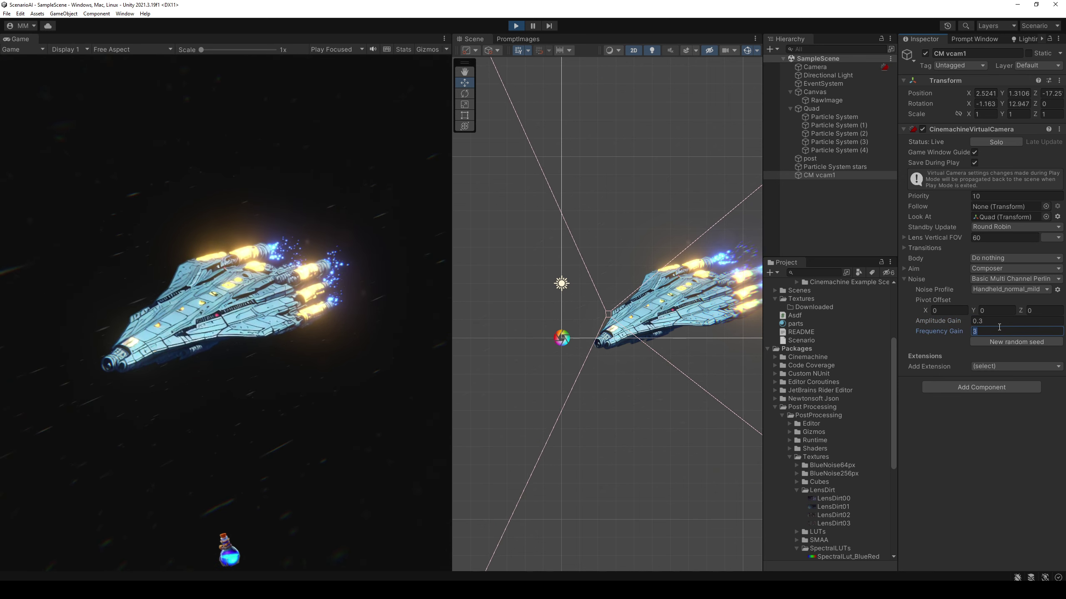
pyautogui.write('0.3')
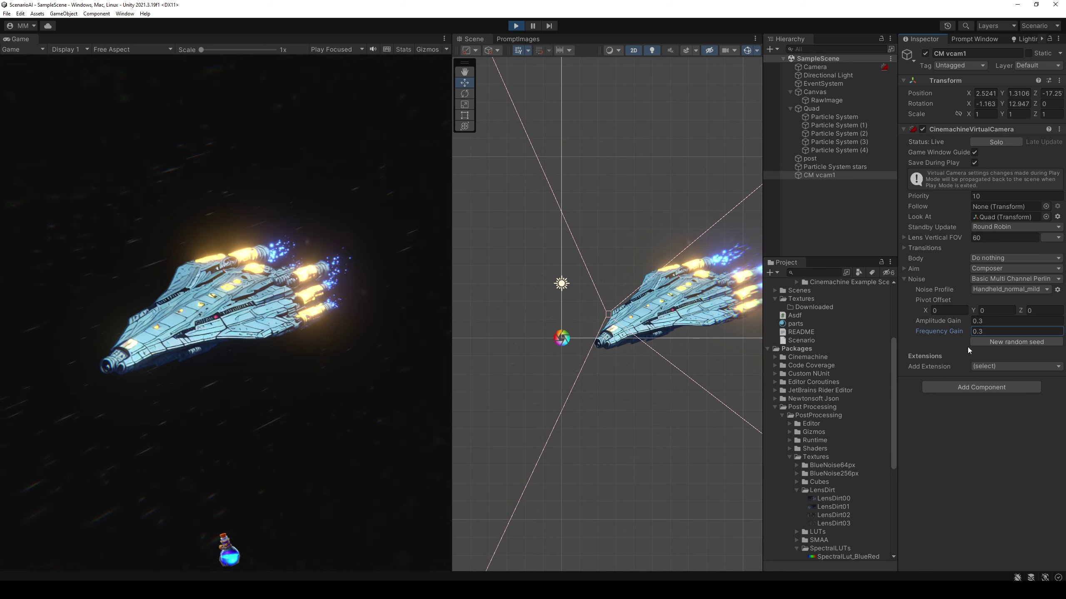
pyautogui.click(1007, 321)
pyautogui.write('0.5')
pyautogui.click(1006, 331)
pyautogui.write('0.5')
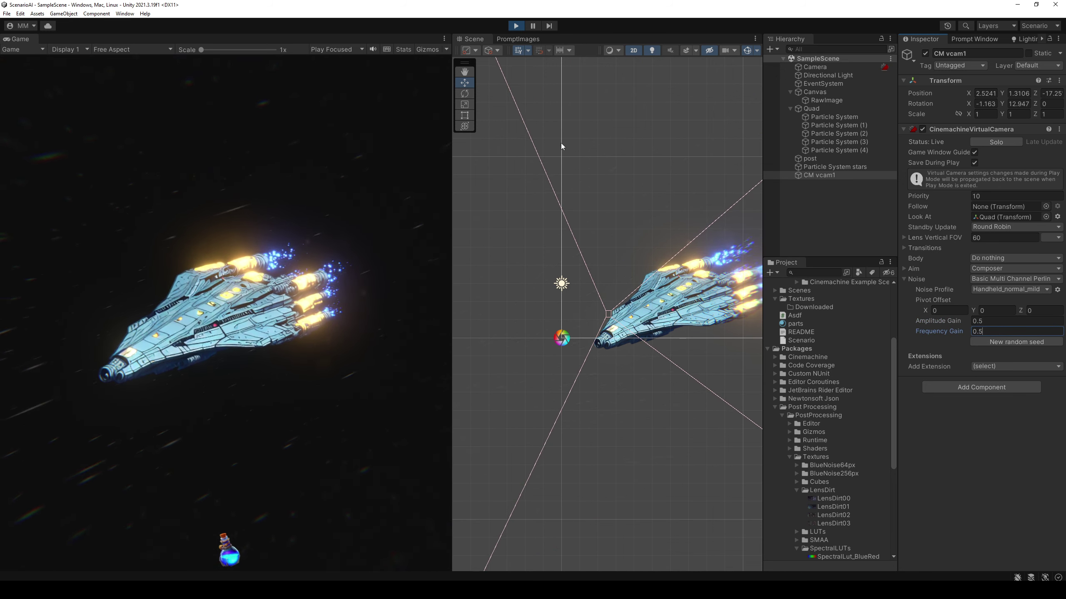
pyautogui.hotkey('ctrl', 'p')
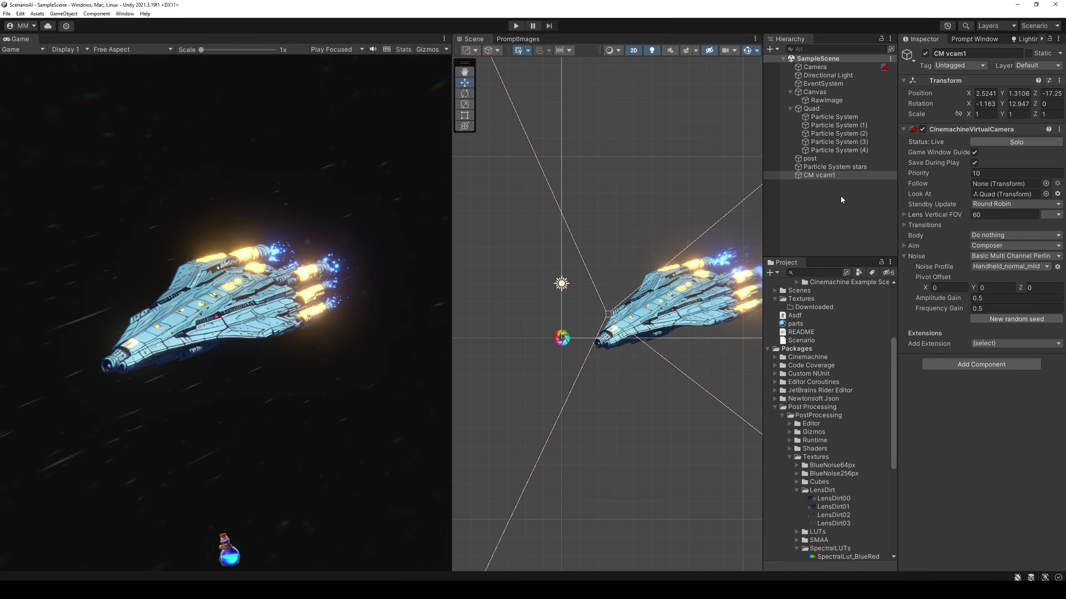
# Set Particle System stars to World simulation space and test it in a maximized Game view
pyautogui.click(839, 167)
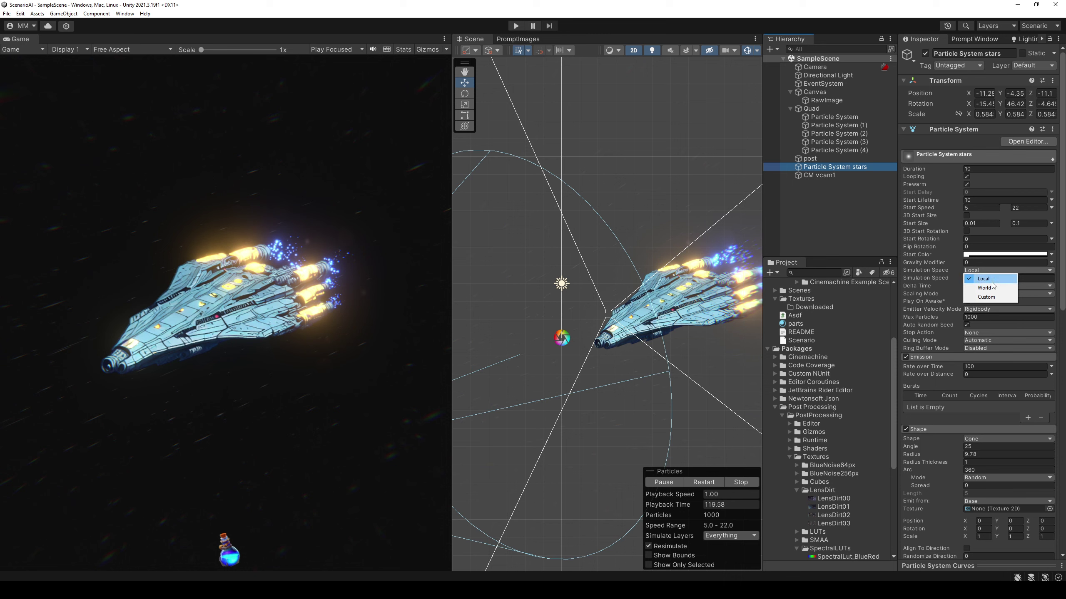
pyautogui.click(994, 286)
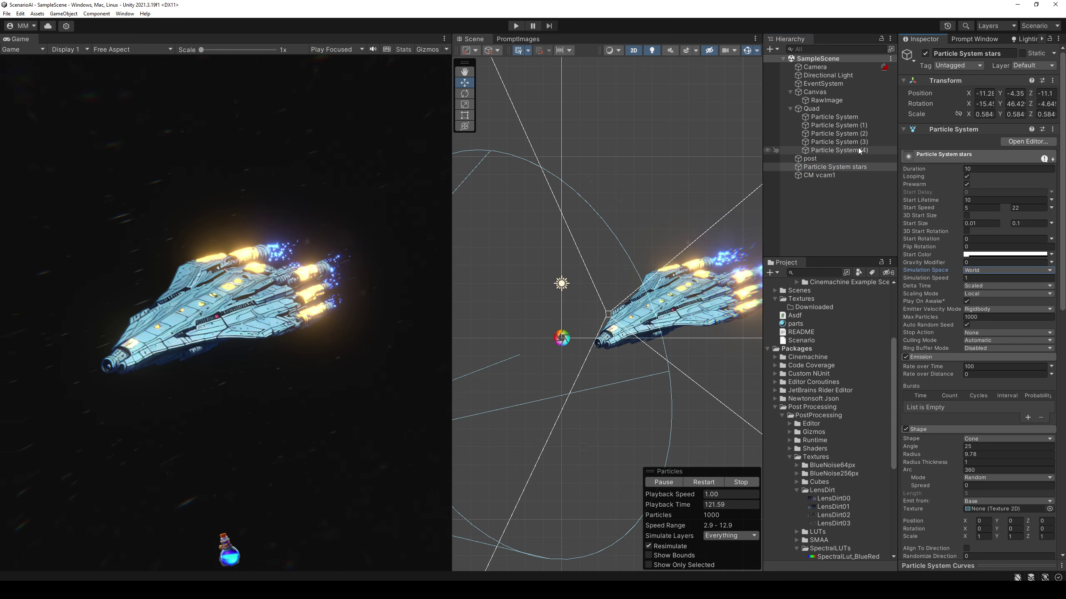
pyautogui.click(517, 26)
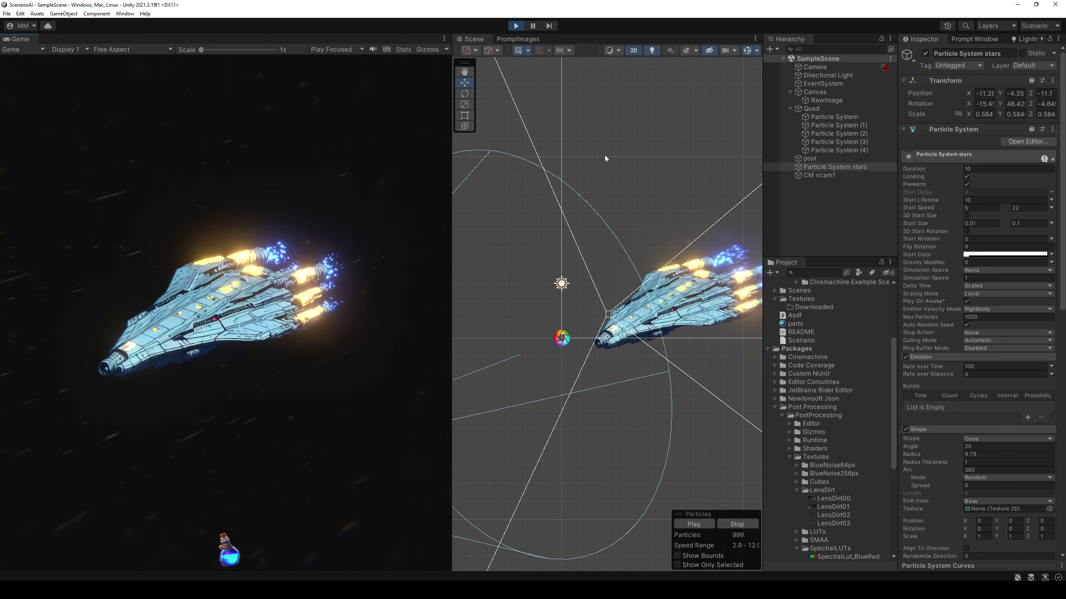
pyautogui.click(443, 38)
pyautogui.click(458, 45)
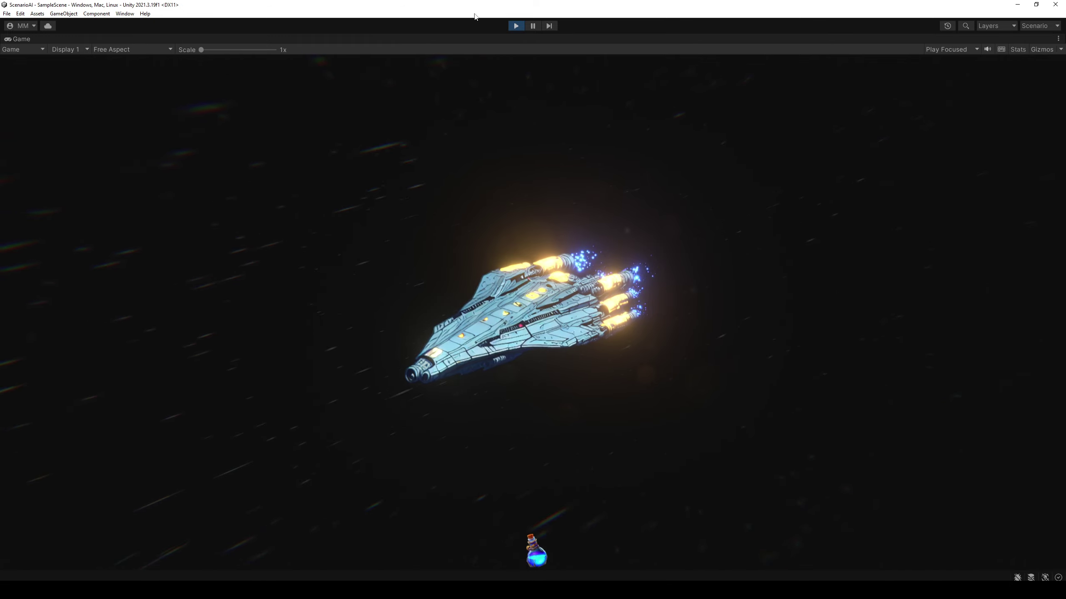
pyautogui.click(516, 26)
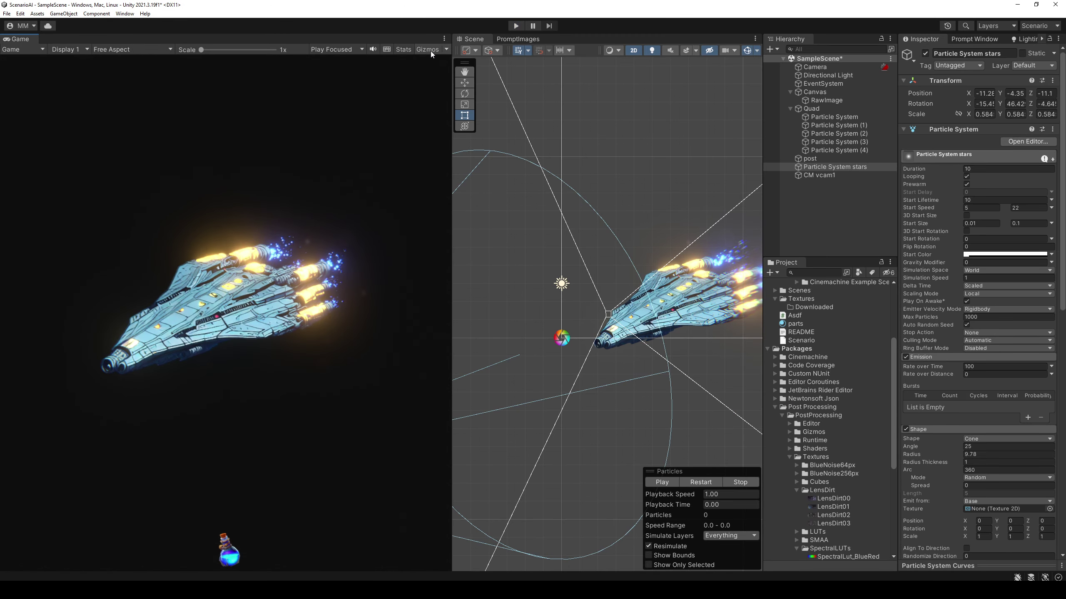
# Select all five exhaust particle systems to edit their minimum start speed
pyautogui.click(843, 148)
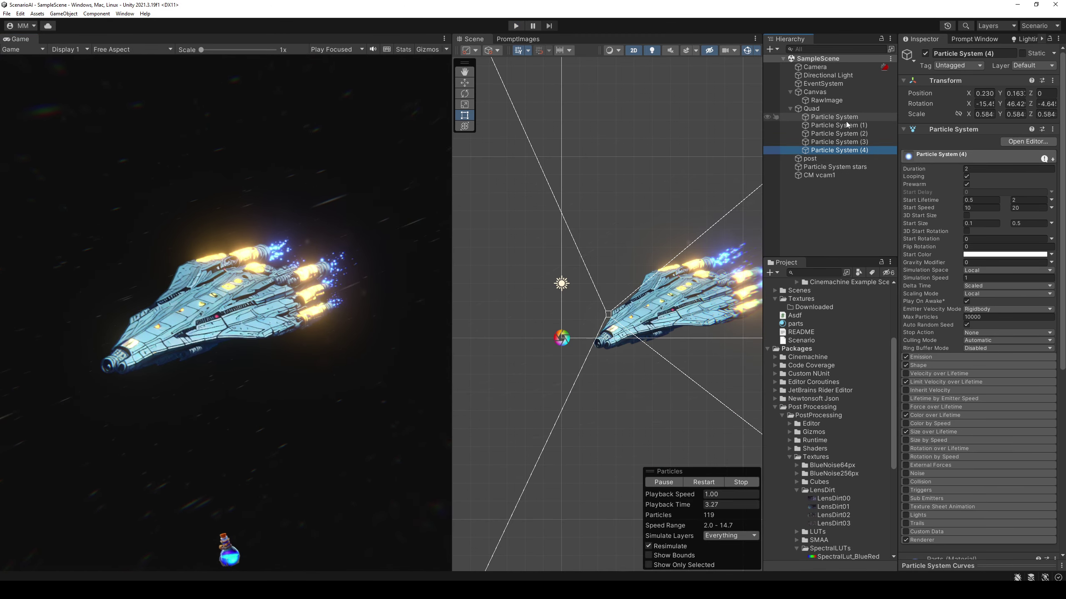
pyautogui.keyDown('shift'); pyautogui.click(846, 120); pyautogui.keyUp('shift')
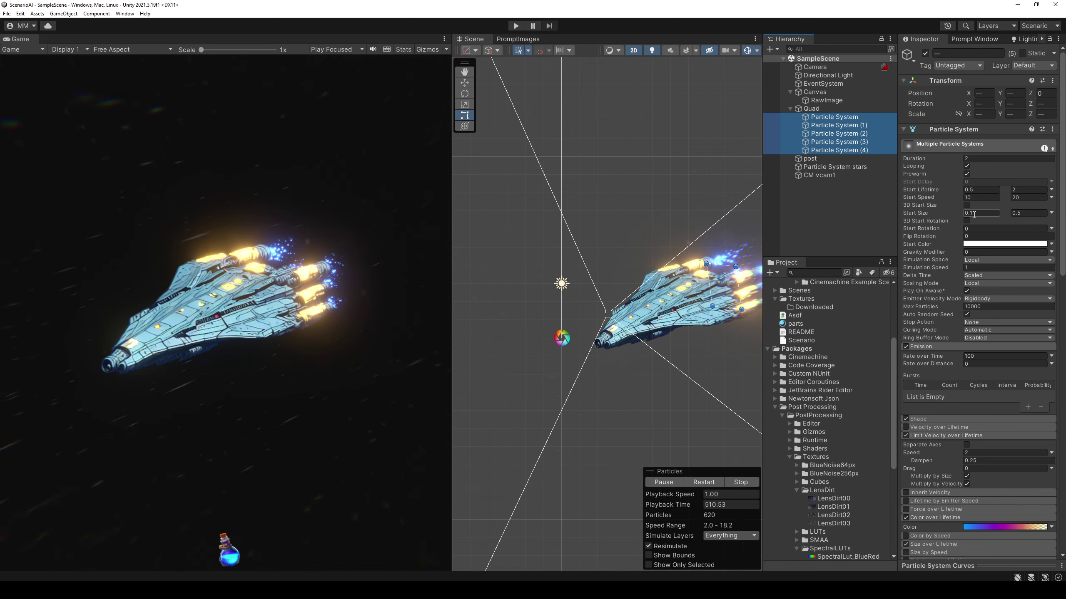
pyautogui.click(985, 199)
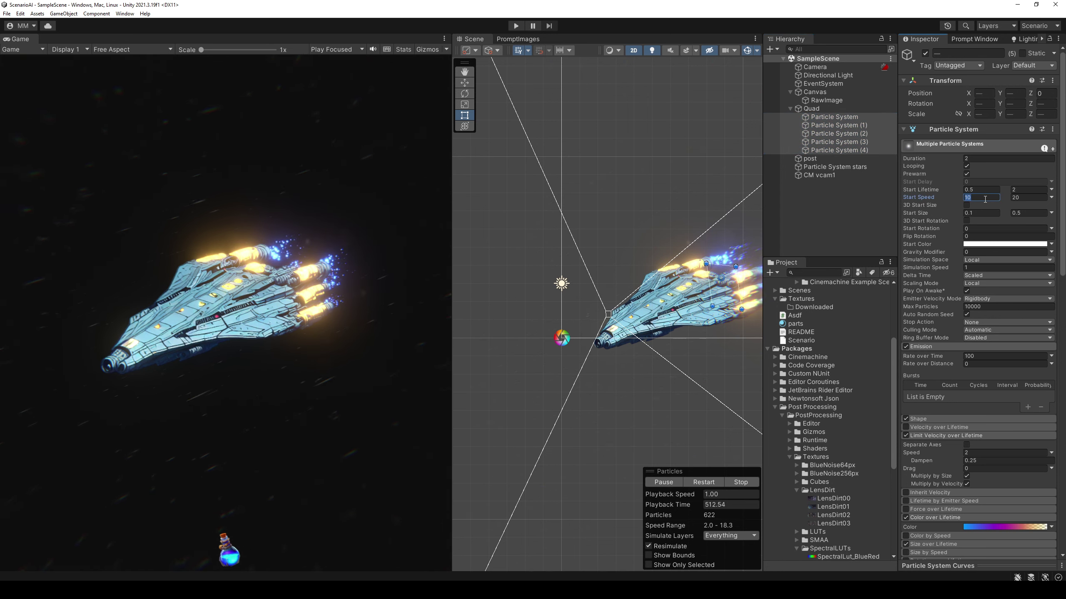
pyautogui.write('30')
# Give the exhausts Start Speed 30–50, Duration 3 and Start Lifetime 1–3
pyautogui.press('Tab')
pyautogui.write('50')
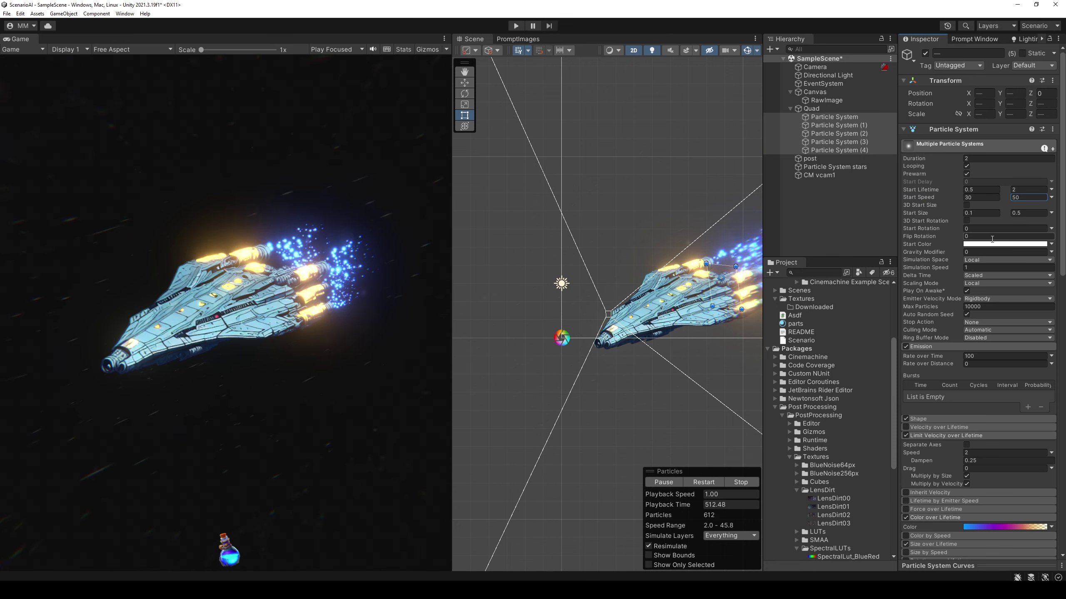
pyautogui.click(977, 158)
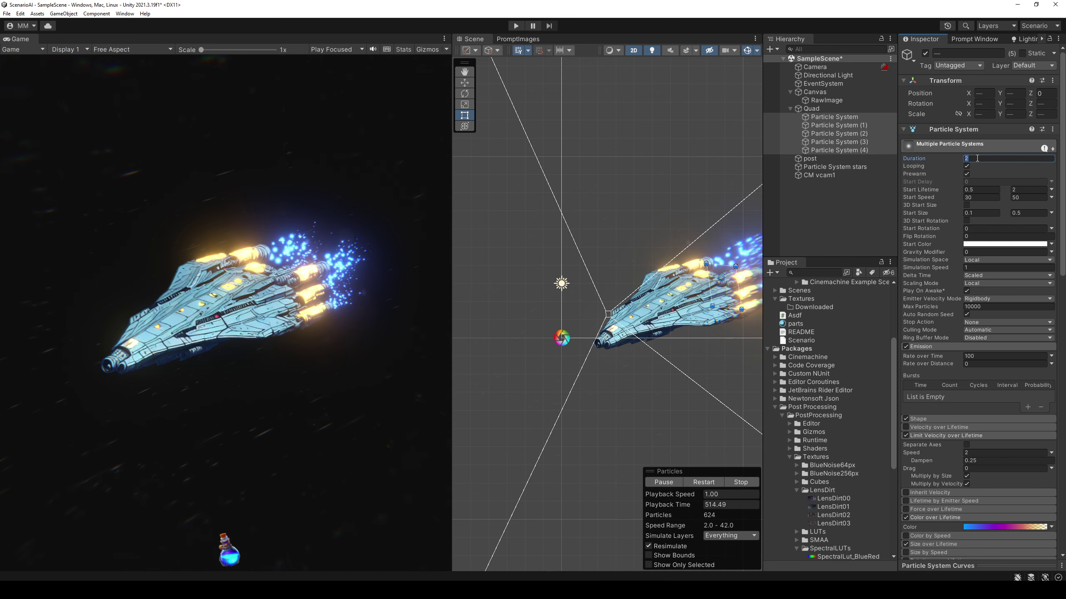
pyautogui.write('3')
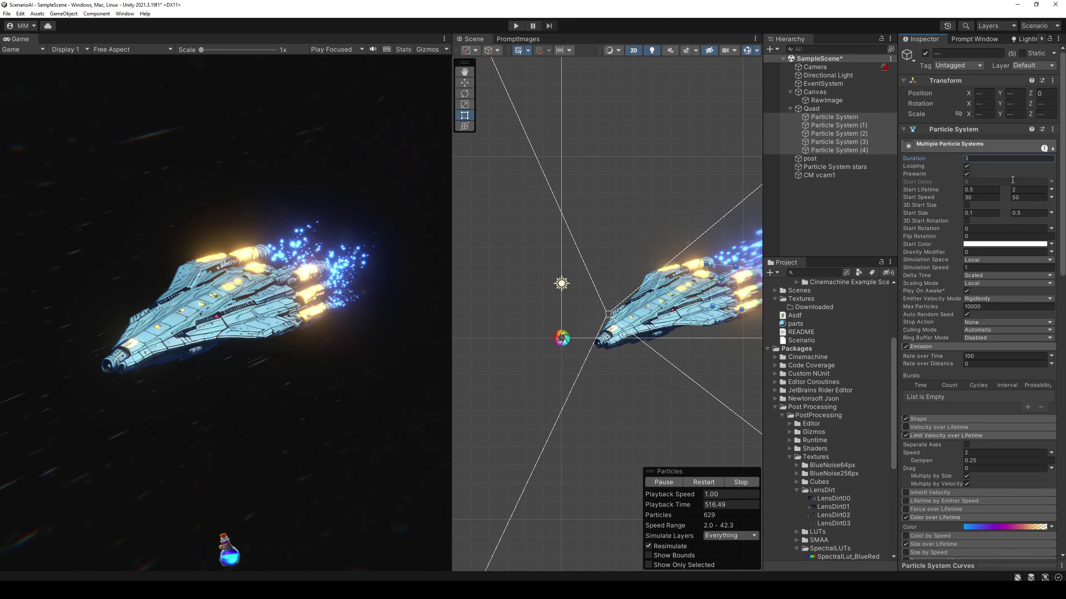
pyautogui.click(1024, 191)
pyautogui.write('3')
pyautogui.press('Tab')
pyautogui.write('1')
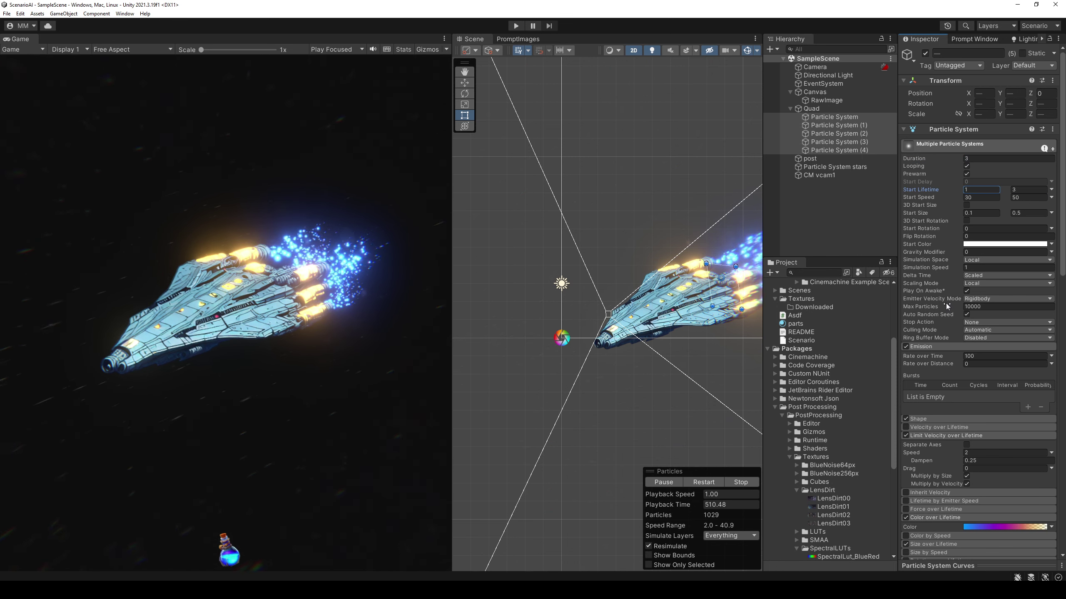
# Set Max Particles to 30000, adjust Rate over Time, and limit velocity speed to 5
pyautogui.click(999, 306)
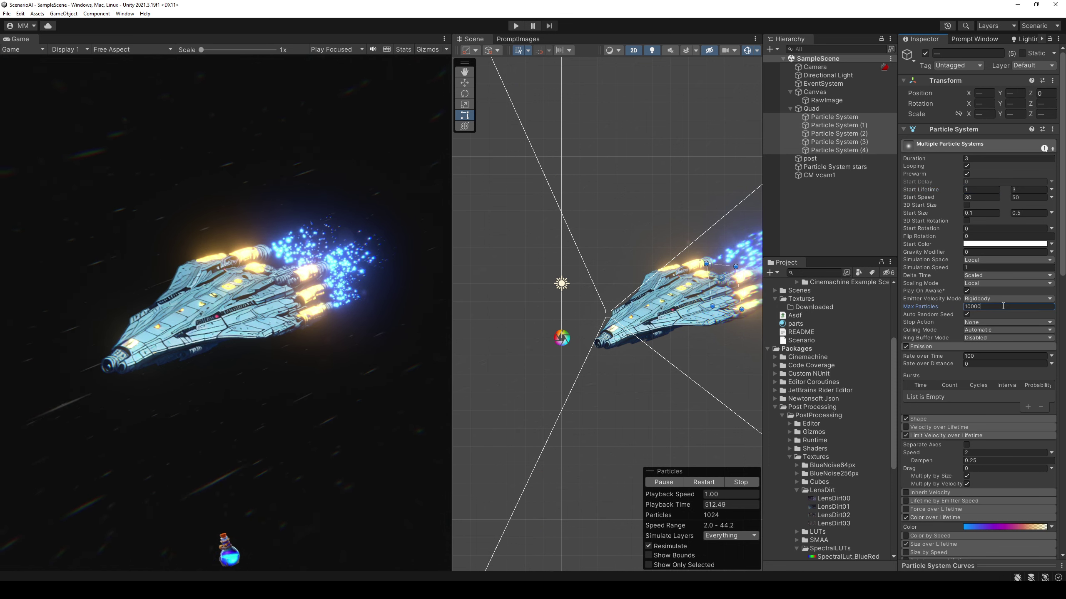
pyautogui.write('30000')
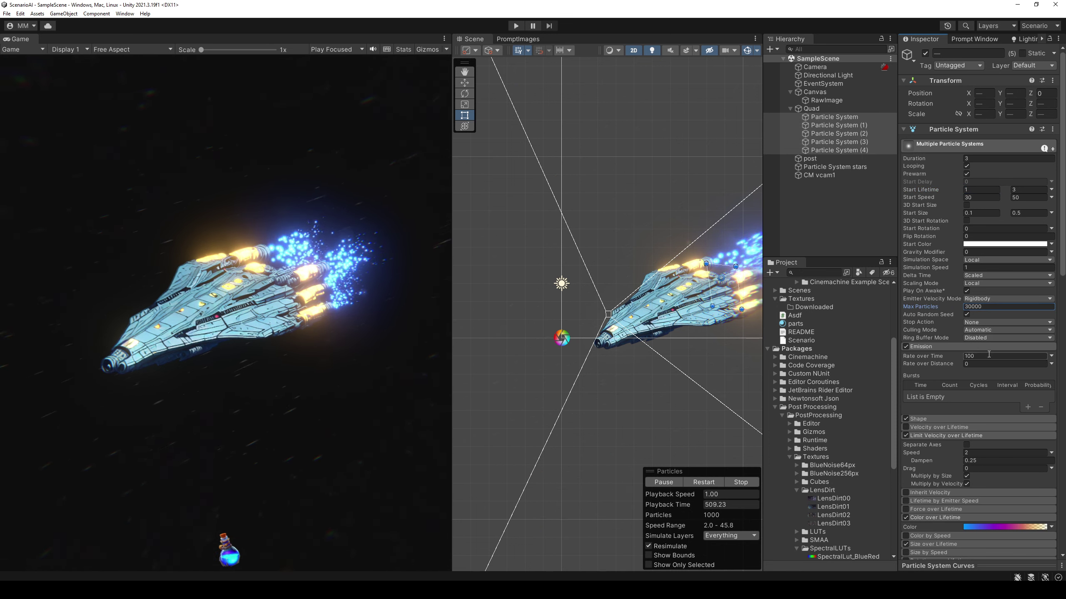
pyautogui.click(990, 356)
pyautogui.write('200')
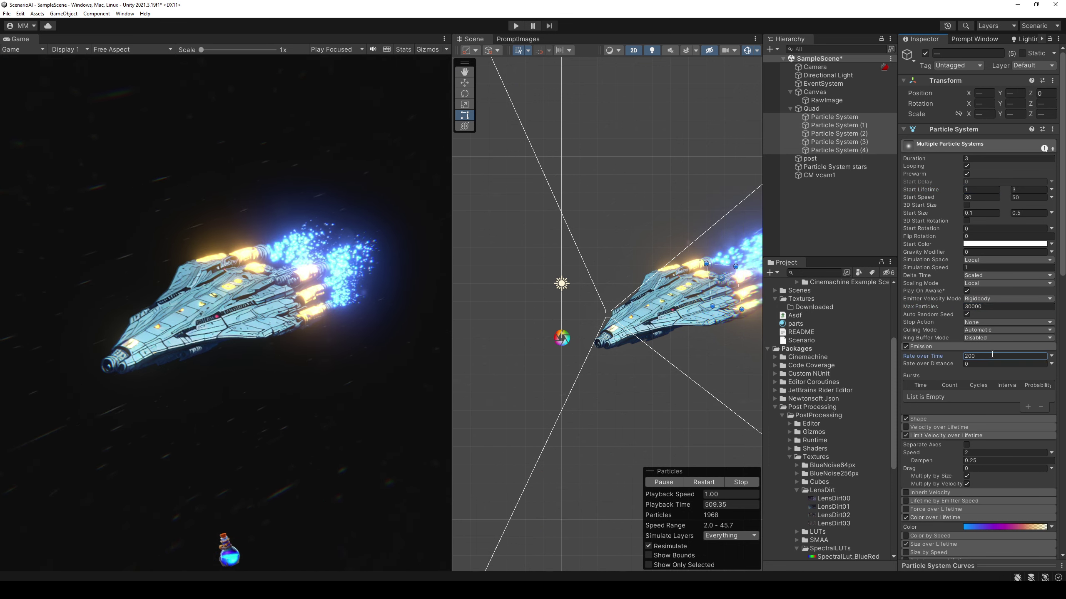
pyautogui.write('100')
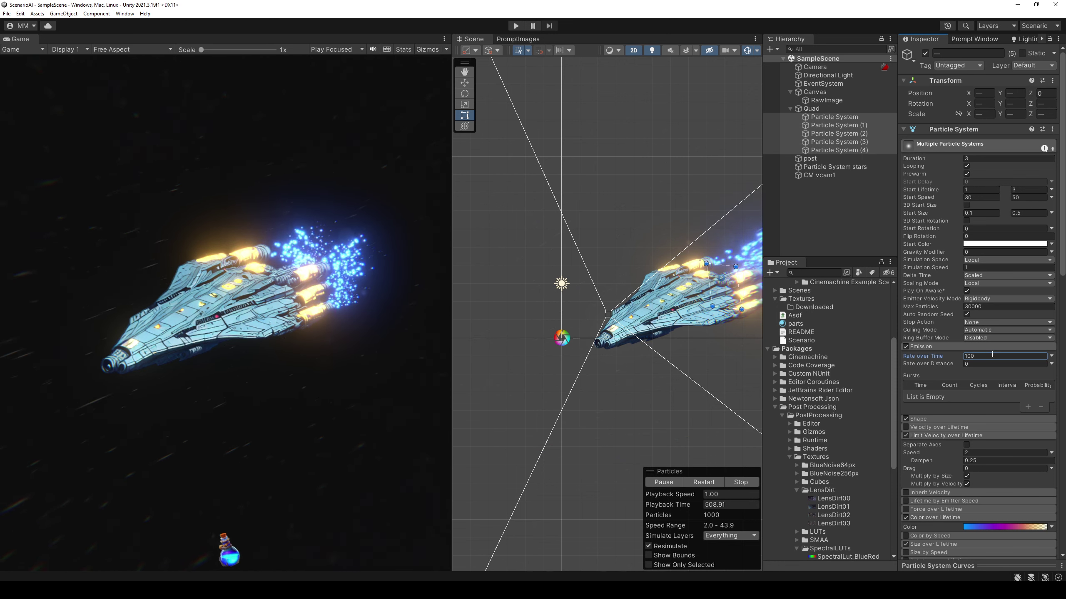
pyautogui.scroll(-5, 945, 374)
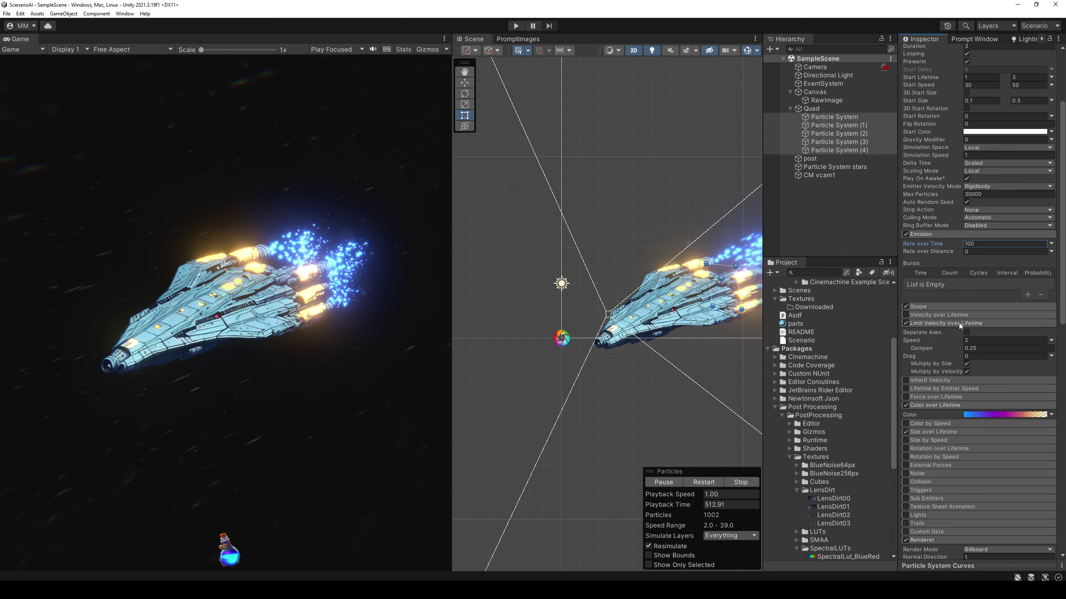
pyautogui.click(991, 341)
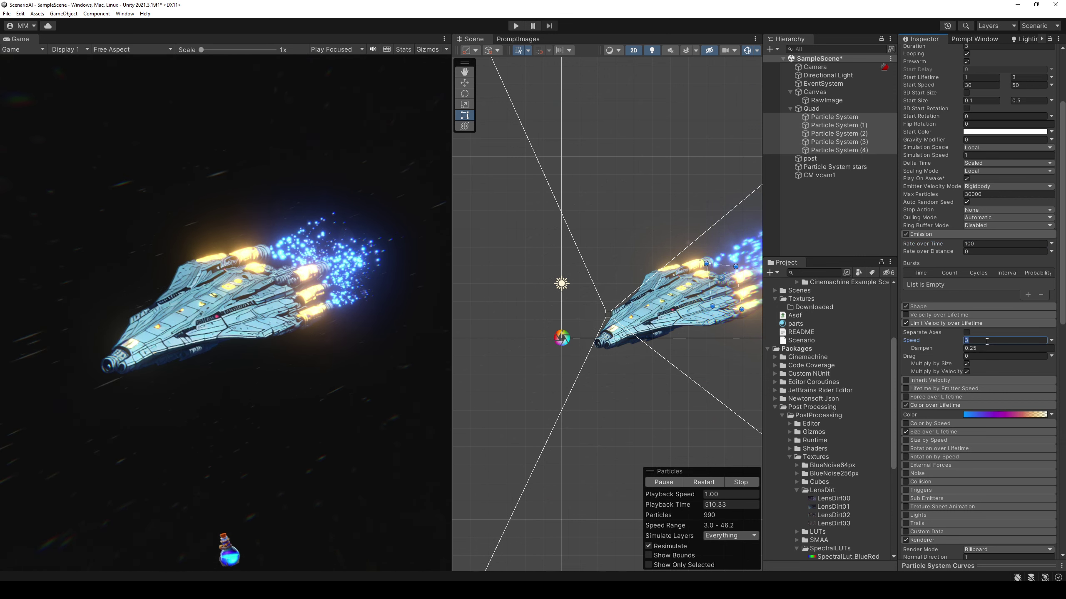
pyautogui.write('10')
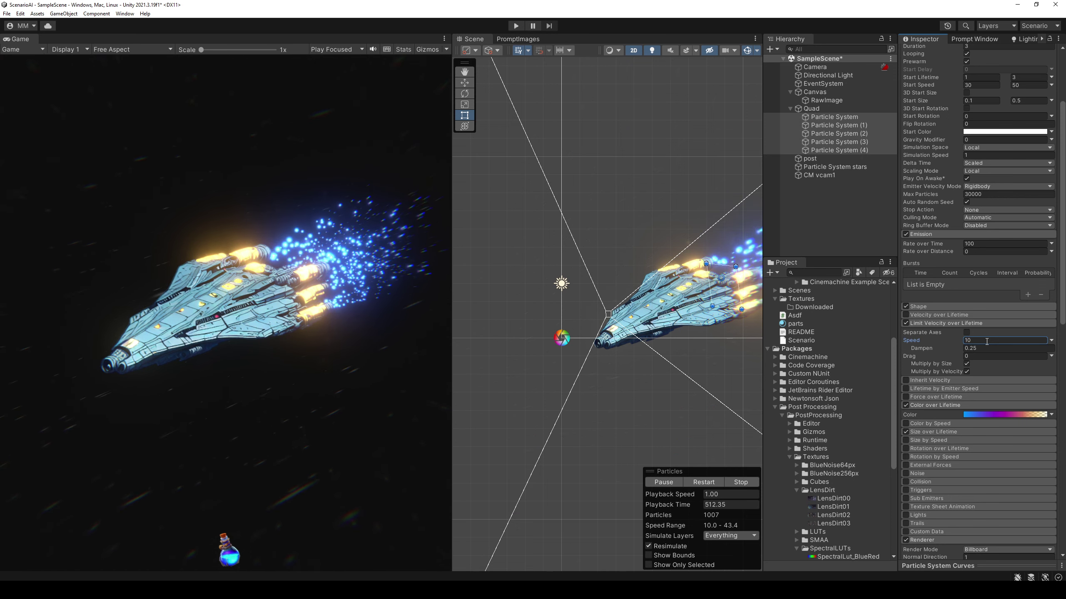
pyautogui.write('3')
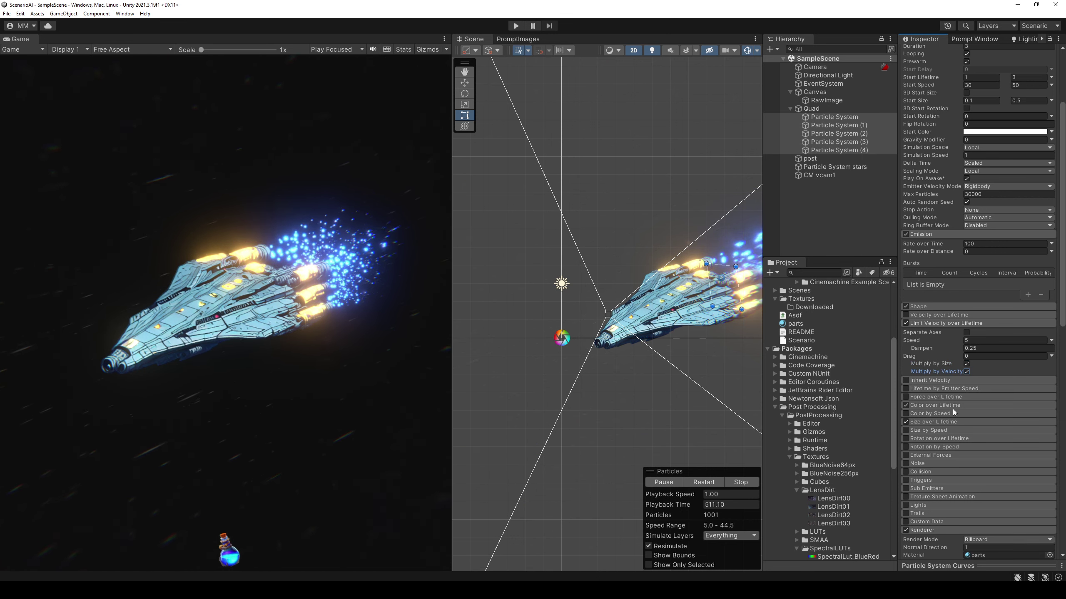
# Make the Color over Lifetime gradient fade blue through purple to transparent, then expand Shape
pyautogui.click(1015, 414)
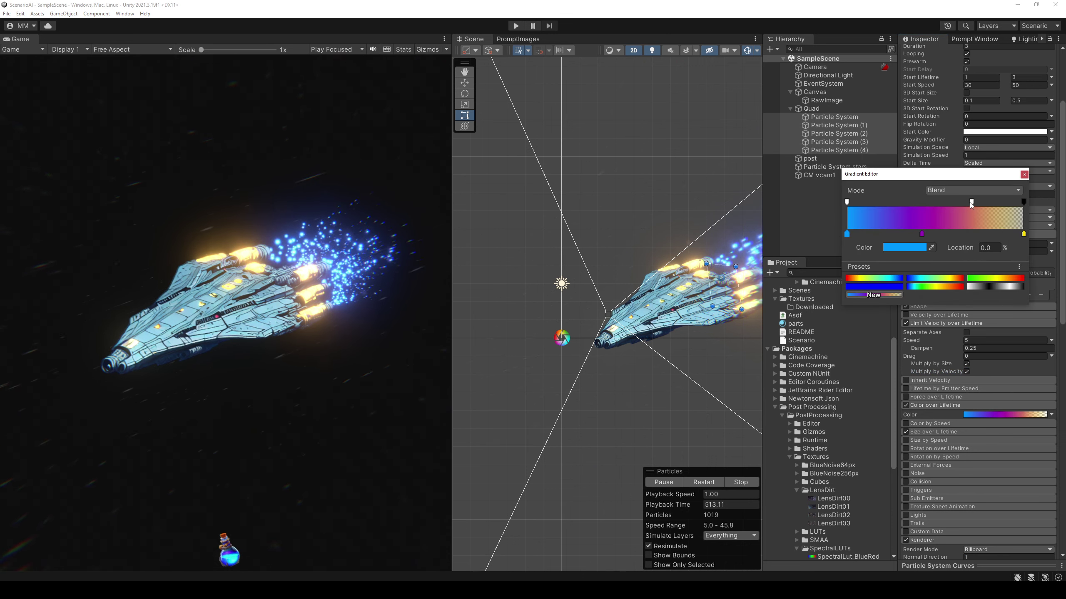
pyautogui.moveTo(969, 201); pyautogui.dragTo(969, 216)
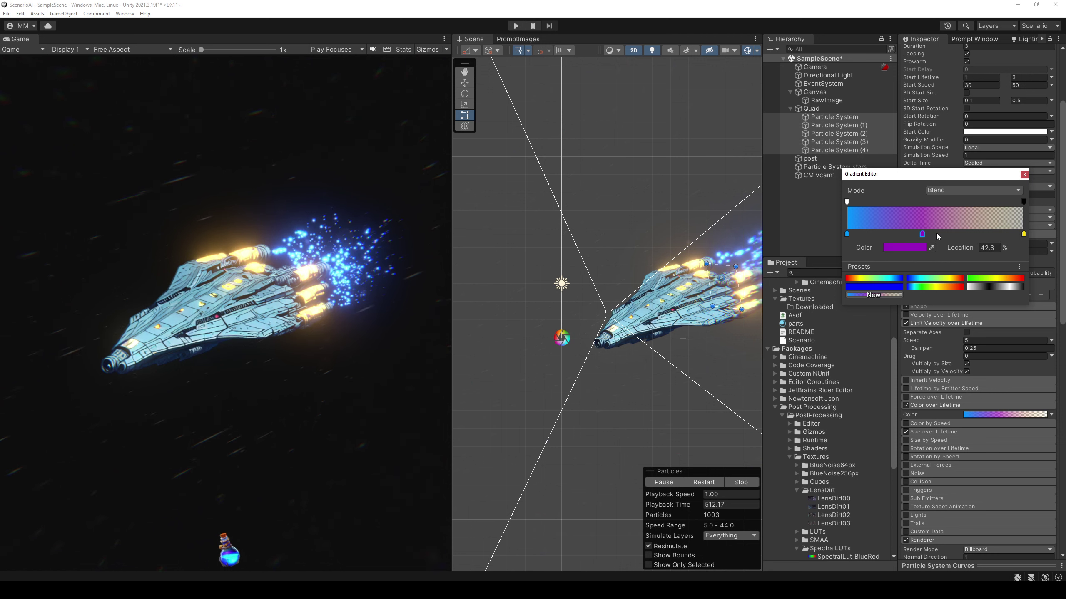
pyautogui.moveTo(938, 234)
pyautogui.mouseDown()
pyautogui.moveTo(886, 234)
pyautogui.moveTo(900, 234)
pyautogui.mouseUp()
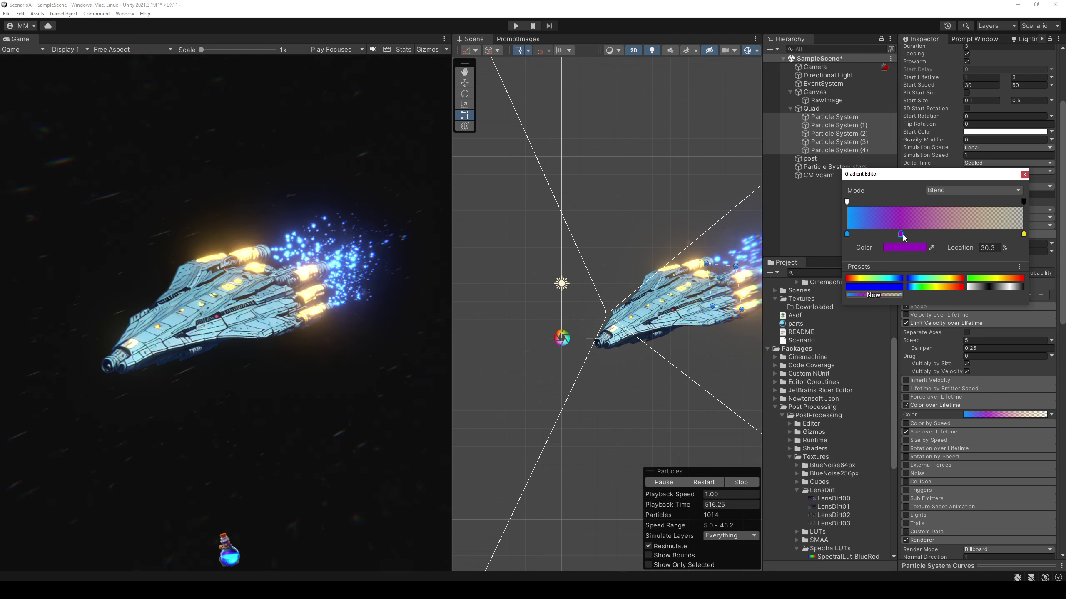
pyautogui.click(1024, 174)
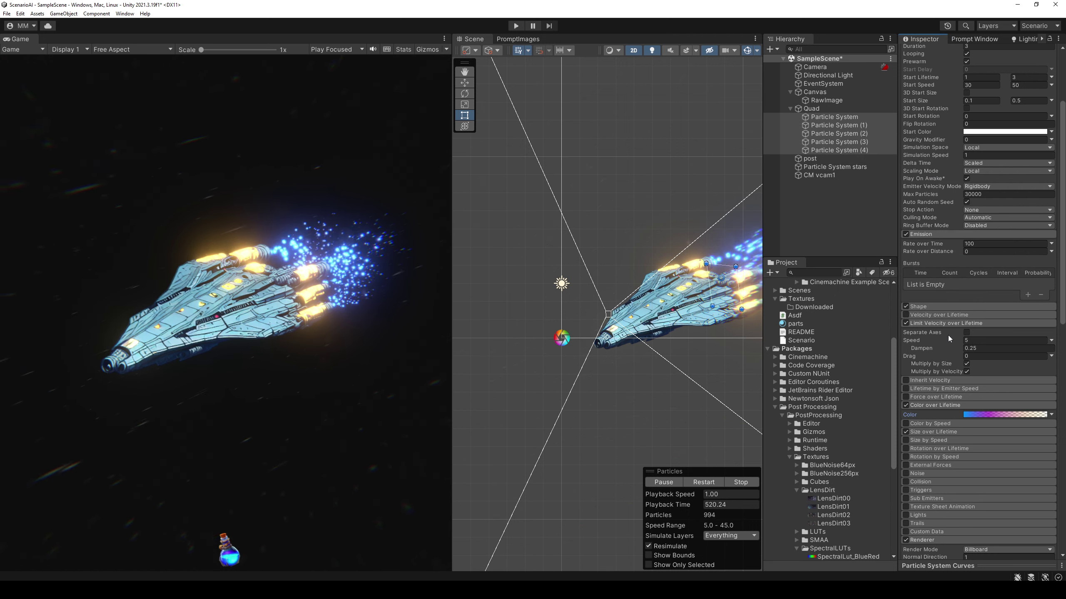
pyautogui.click(925, 306)
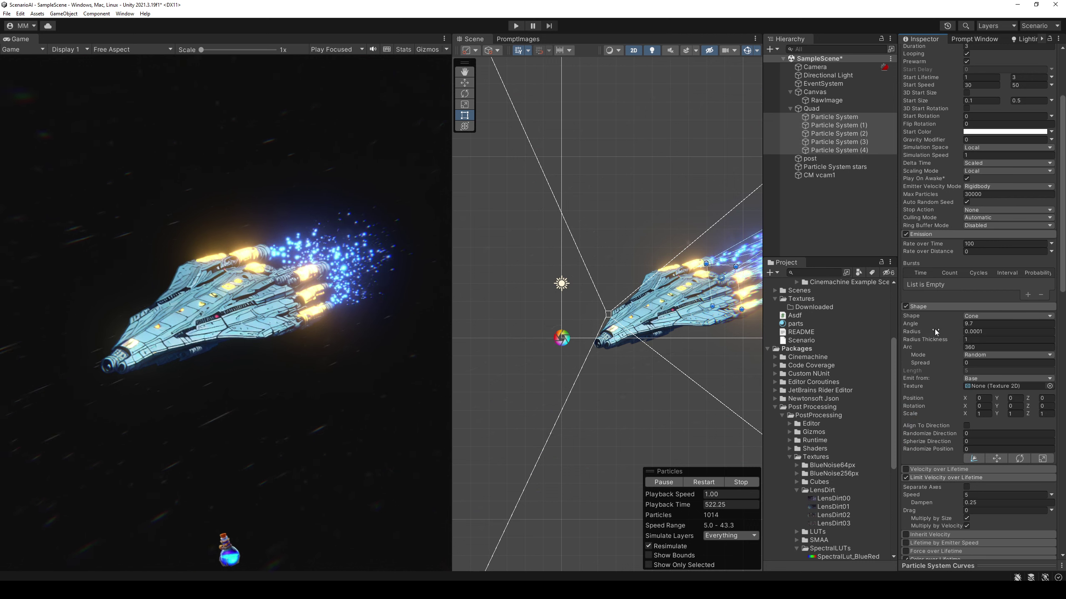
# Narrow the emitter cone Shape angle to 0.75
pyautogui.moveTo(922, 323); pyautogui.dragTo(806, 322)
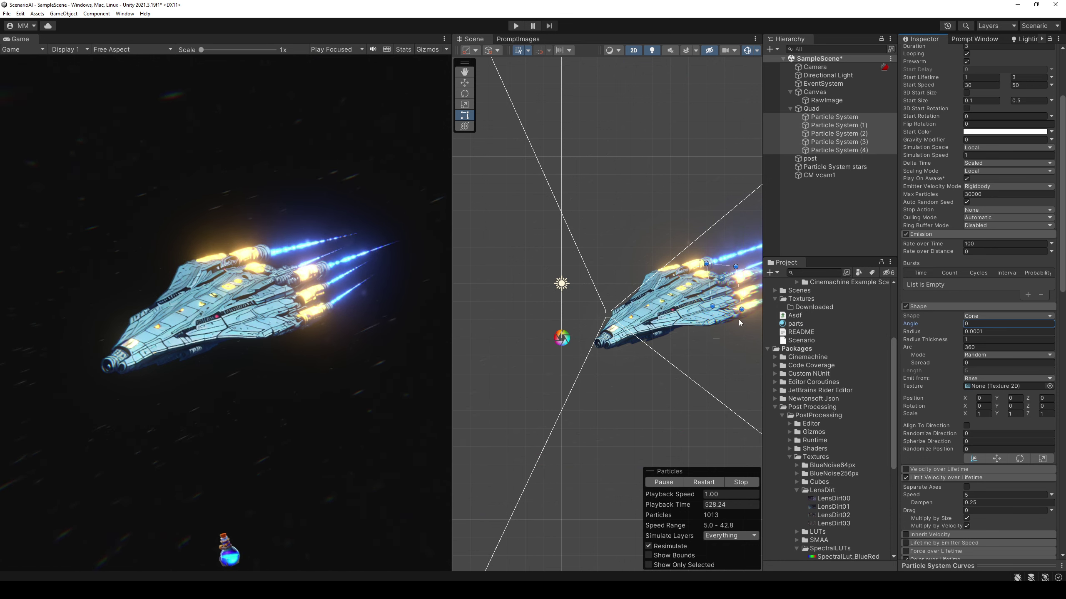
pyautogui.moveTo(806, 321)
pyautogui.mouseDown()
pyautogui.moveTo(739, 320)
pyautogui.moveTo(753, 321)
pyautogui.mouseUp()
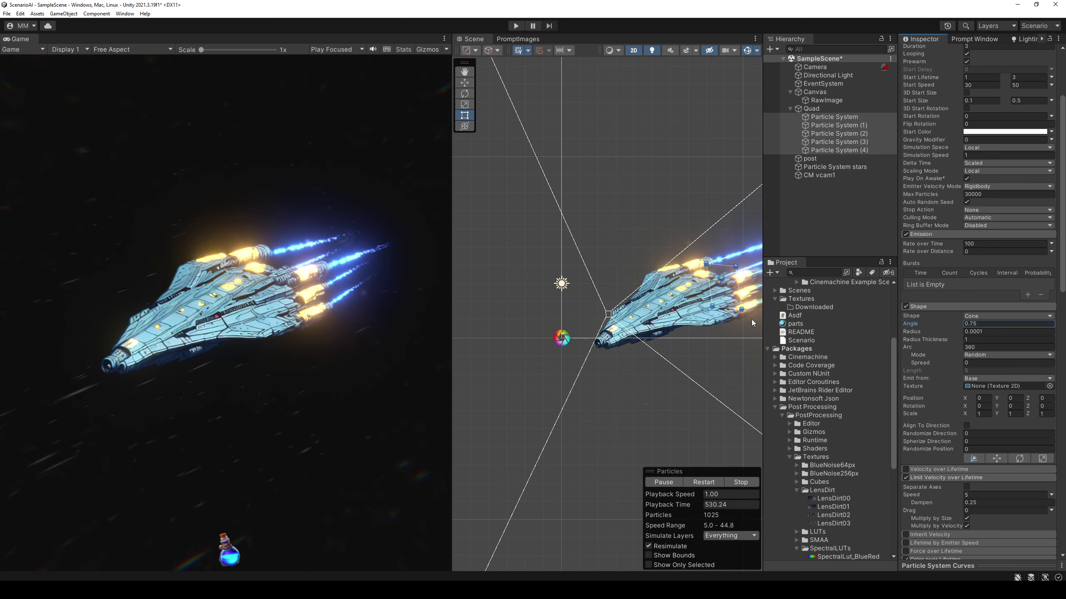
pyautogui.moveTo(915, 332); pyautogui.dragTo(906, 333)
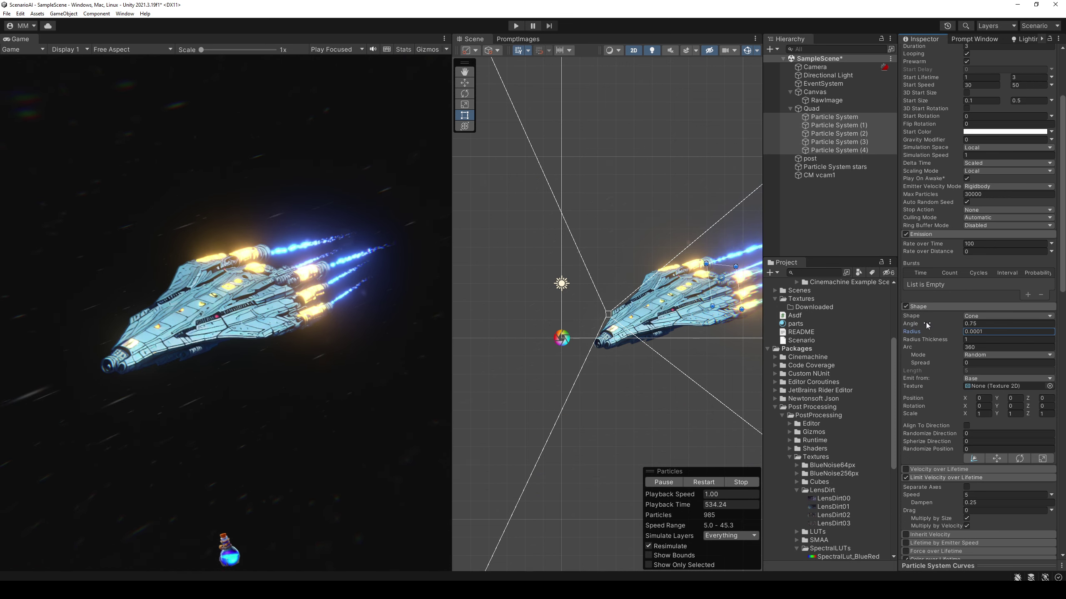
pyautogui.click(936, 339)
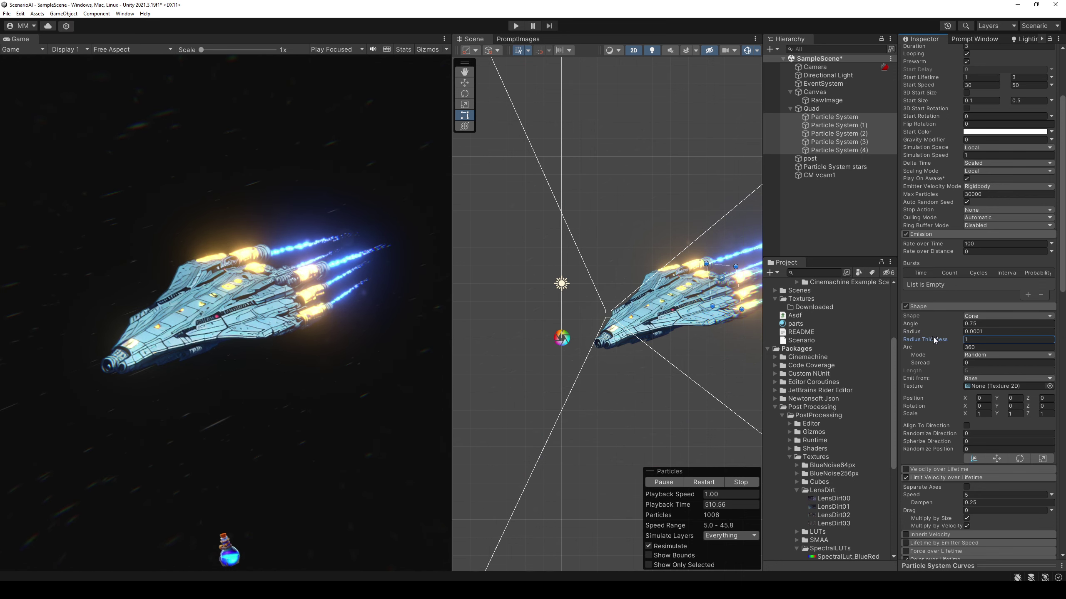
# Set the Shape radius to 0.18 across all five exhaust particle systems
pyautogui.doubleClick(836, 120)
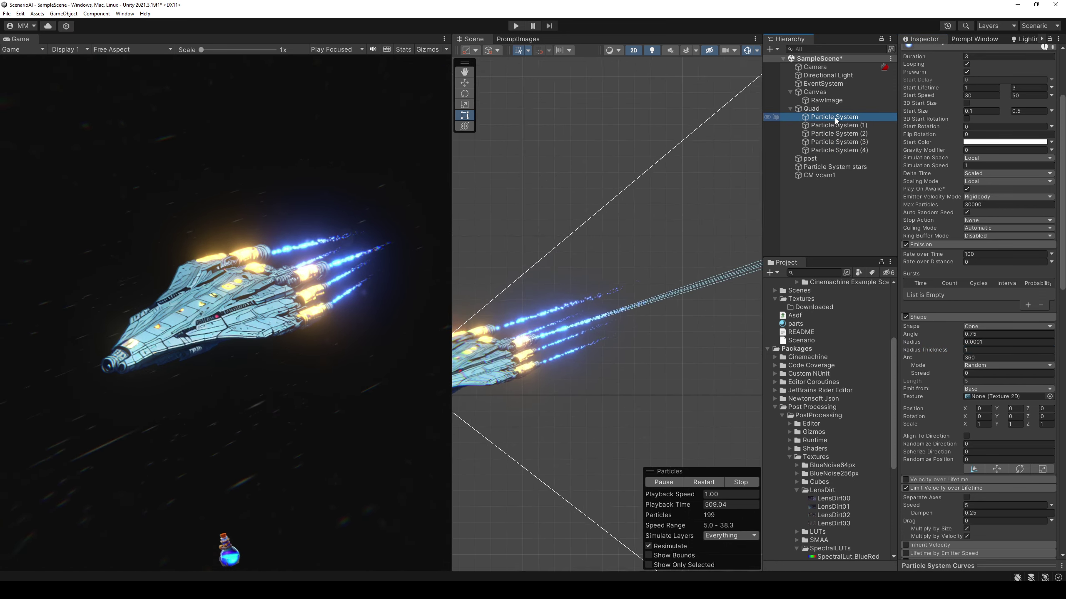
pyautogui.click(938, 341)
pyautogui.moveTo(835, 339); pyautogui.dragTo(681, 357)
pyautogui.write('0.2')
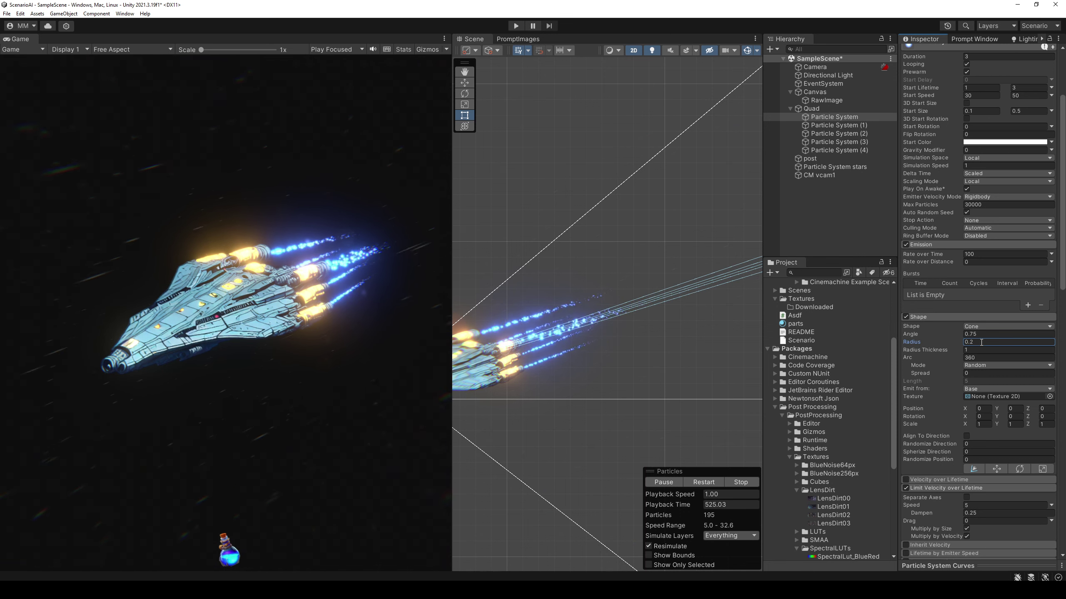
pyautogui.click(839, 150)
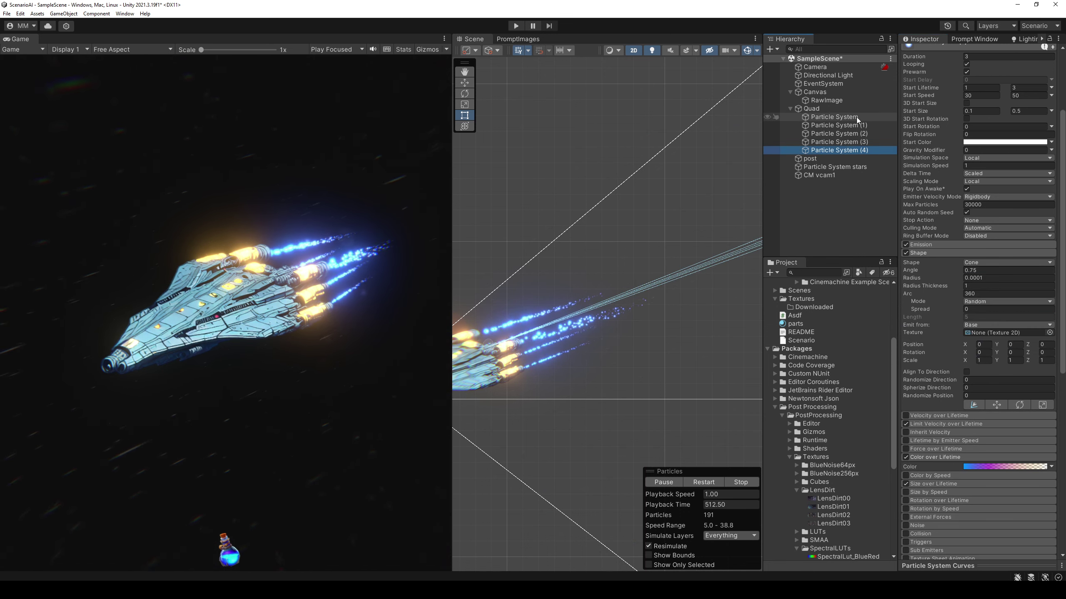
pyautogui.keyDown('shift'); pyautogui.click(834, 117); pyautogui.keyUp('shift')
pyautogui.click(987, 332)
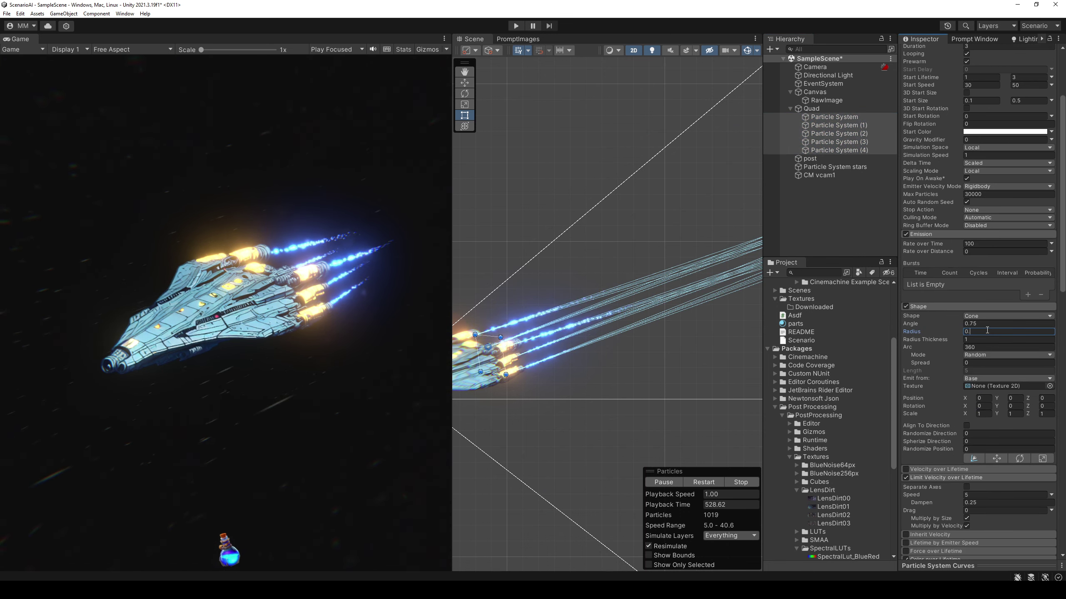
pyautogui.write('18')
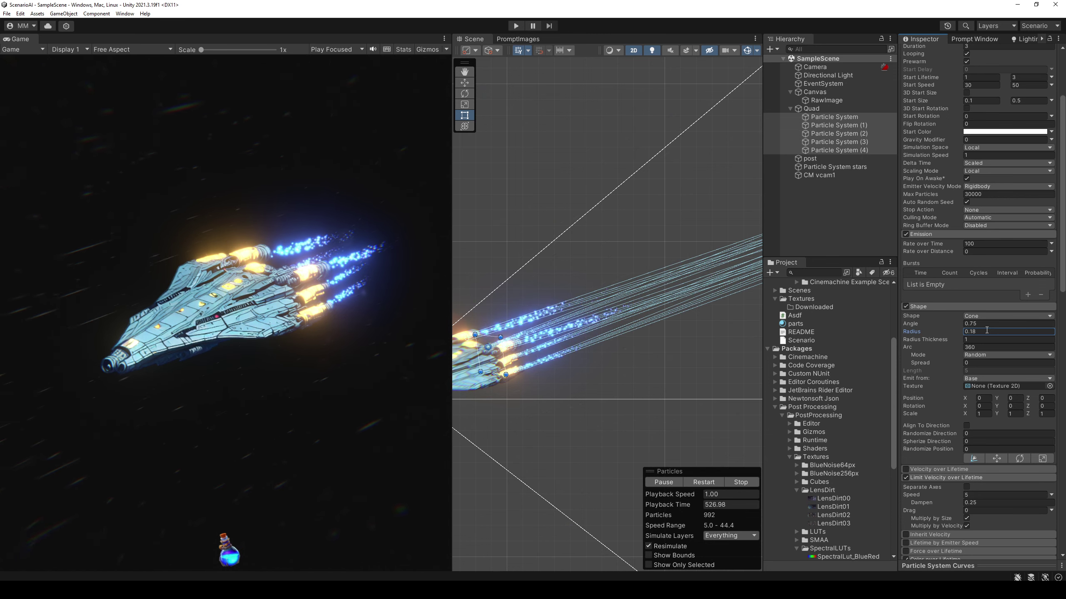
# Delete Particle System (4) from the exhaust emitters
pyautogui.click(846, 124)
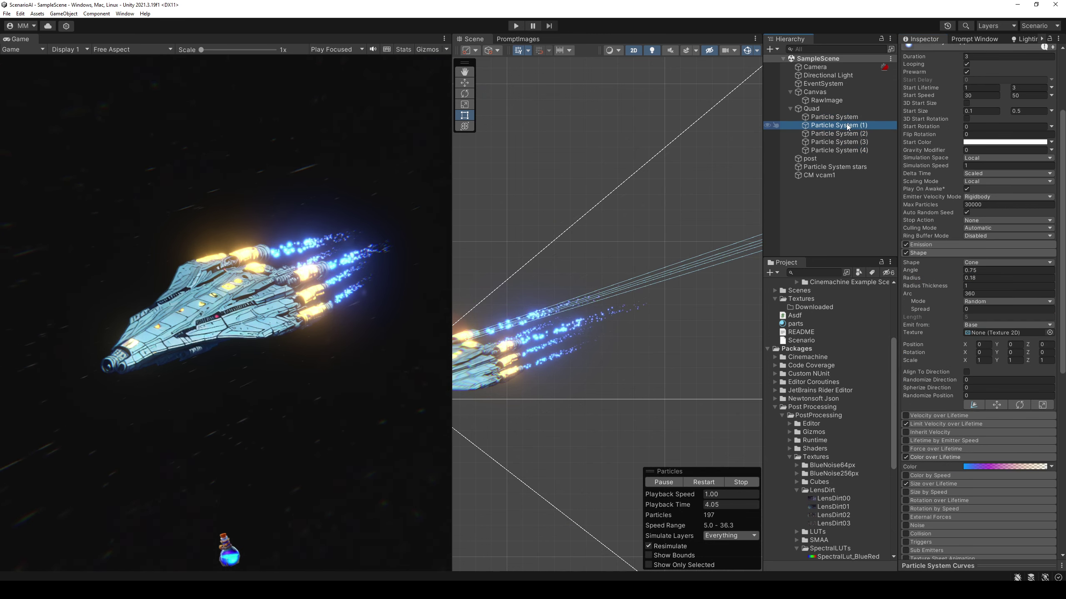
pyautogui.click(855, 149)
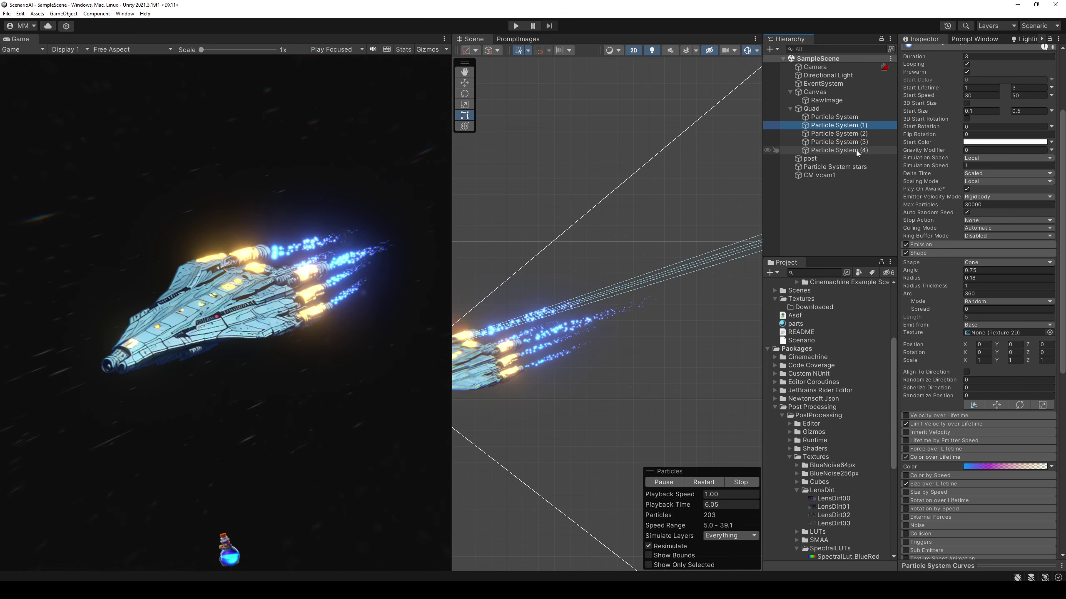
pyautogui.press('Delete')
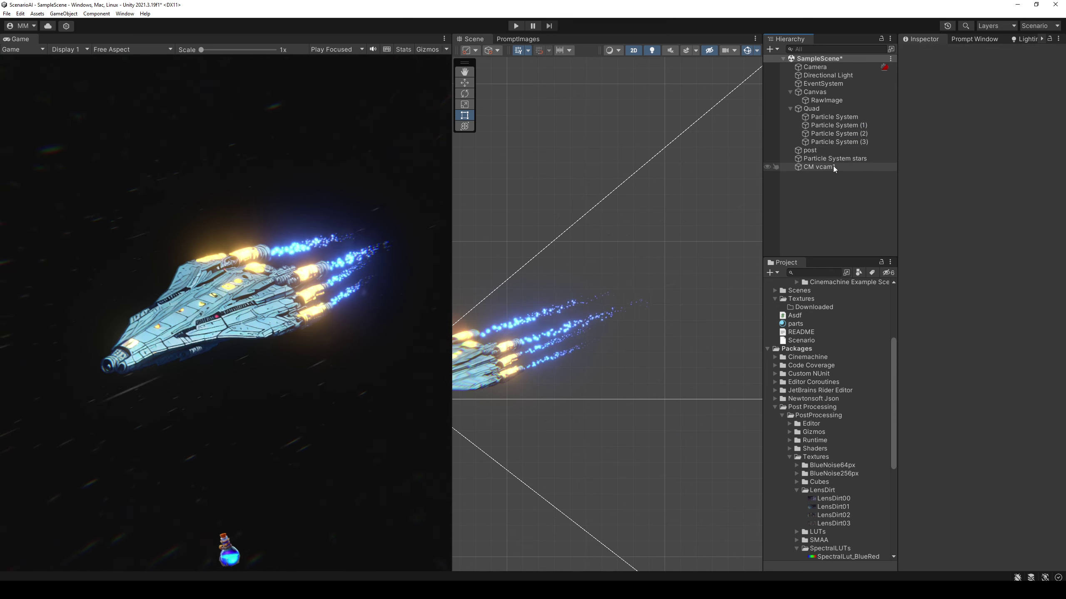
pyautogui.hotkey('ctrl', 'z')
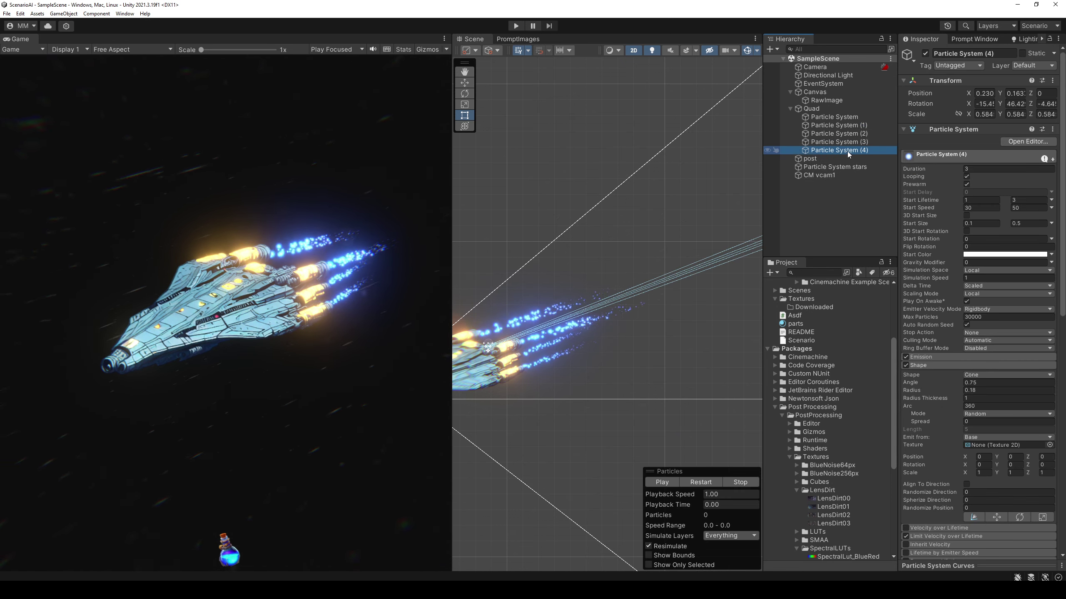
pyautogui.hotkey('ctrl', 'y')
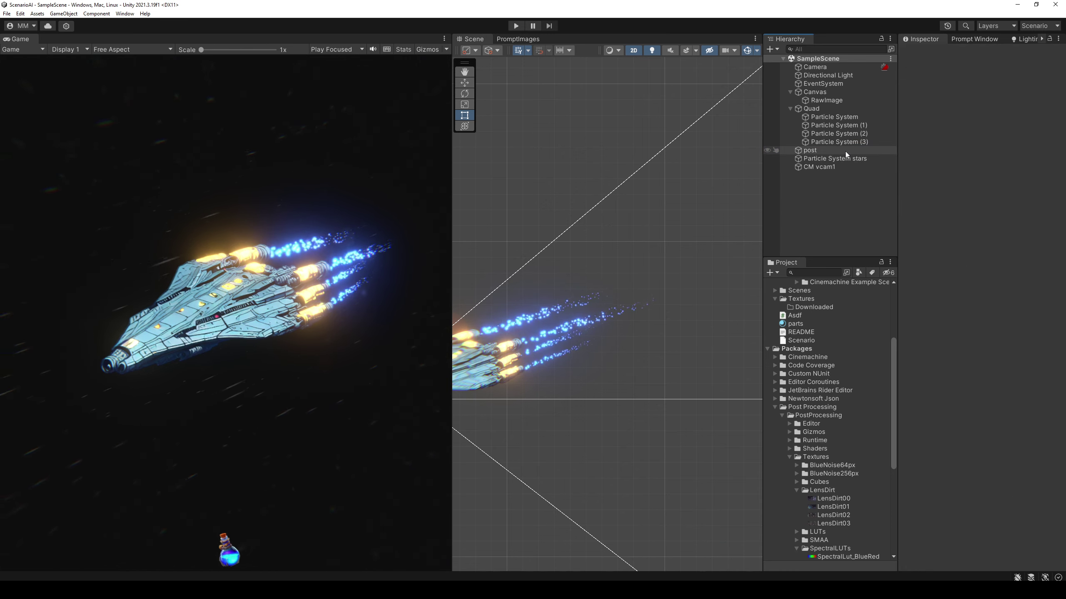
# Rotate Particle Systems (2) and (3), duplicate them, and shift the copies left
pyautogui.click(849, 142)
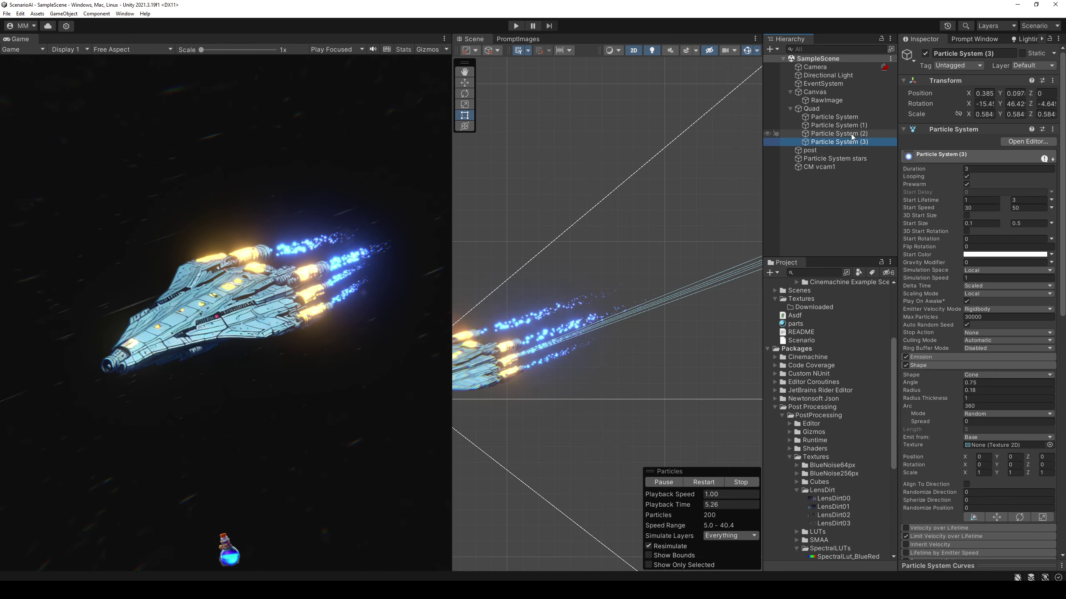
pyautogui.keyDown('shift'); pyautogui.click(851, 133); pyautogui.keyUp('shift')
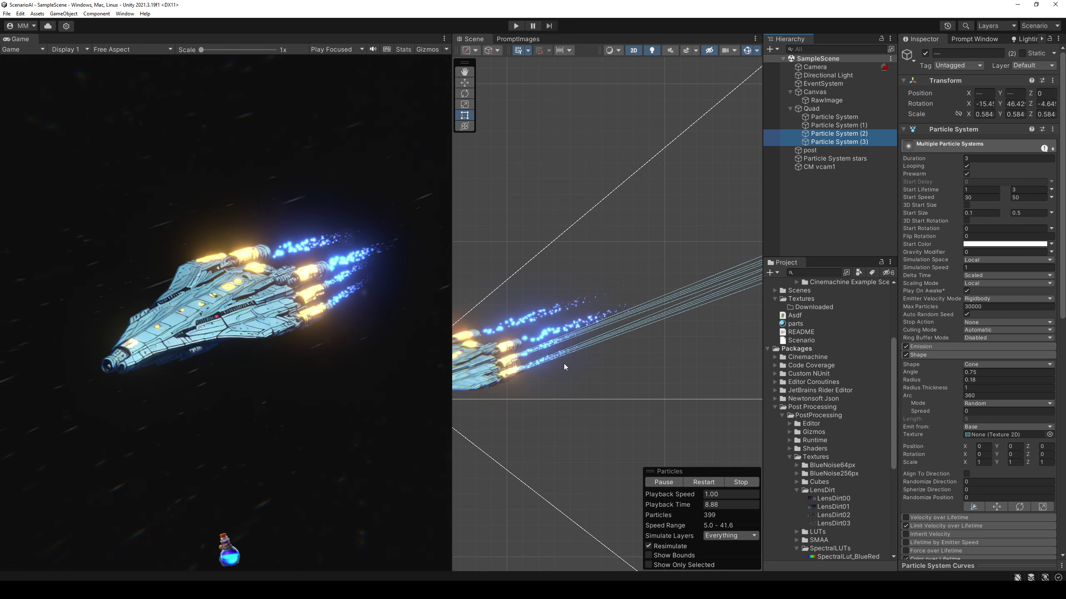
pyautogui.moveTo(529, 378); pyautogui.dragTo(517, 383)
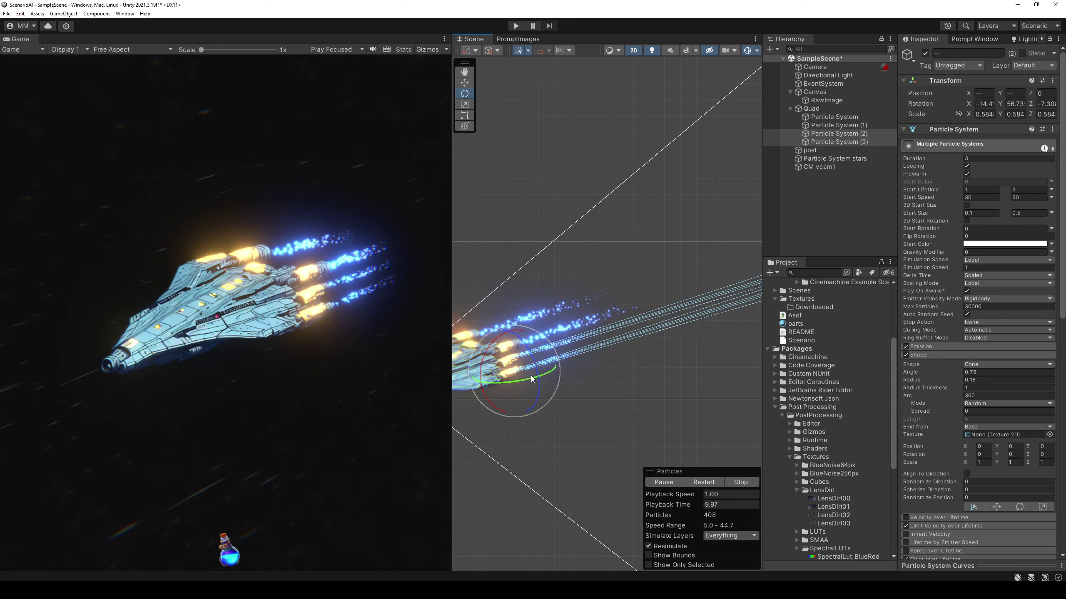
pyautogui.hotkey('ctrl', 'd')
pyautogui.press('w')
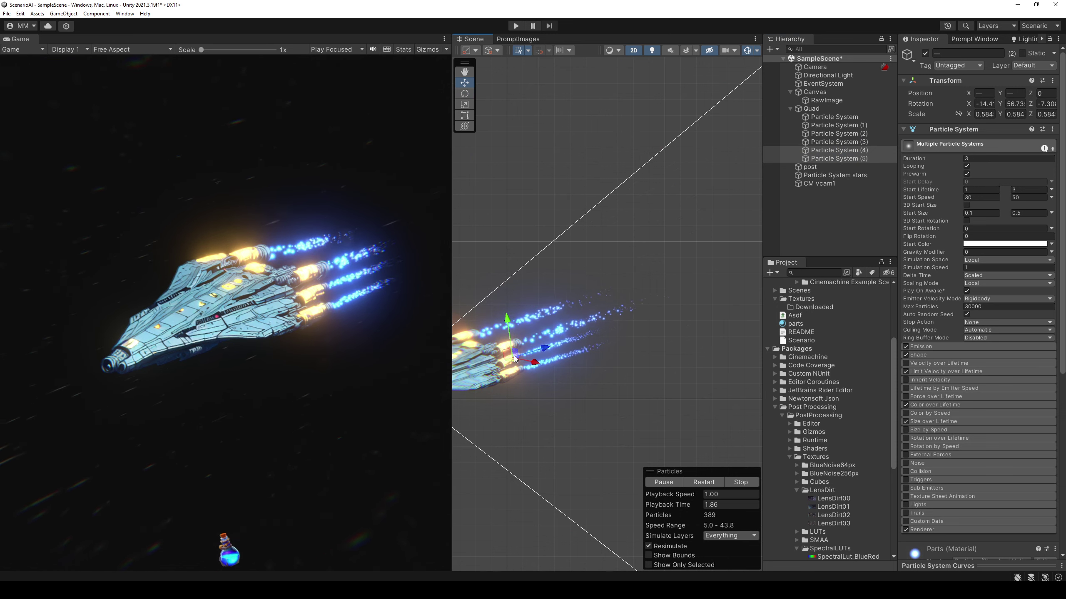
pyautogui.press('x')
pyautogui.moveTo(519, 361); pyautogui.dragTo(472, 353)
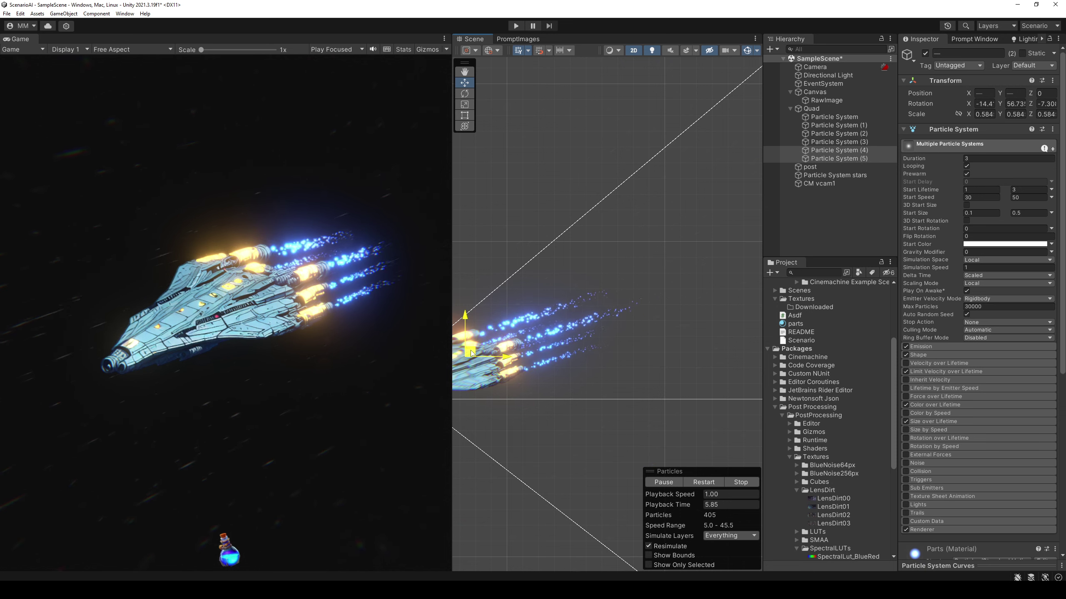
# Give Particle Systems (2)–(5) Duration 1 and Start Lifetime 0.5–1, then run the scene
pyautogui.click(854, 158)
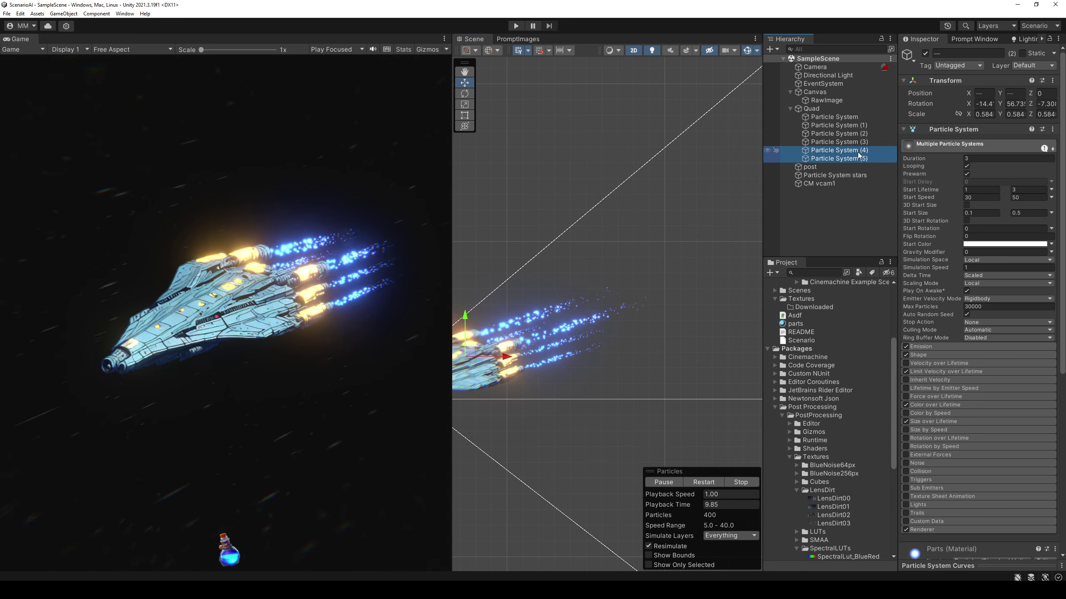
pyautogui.click(856, 135)
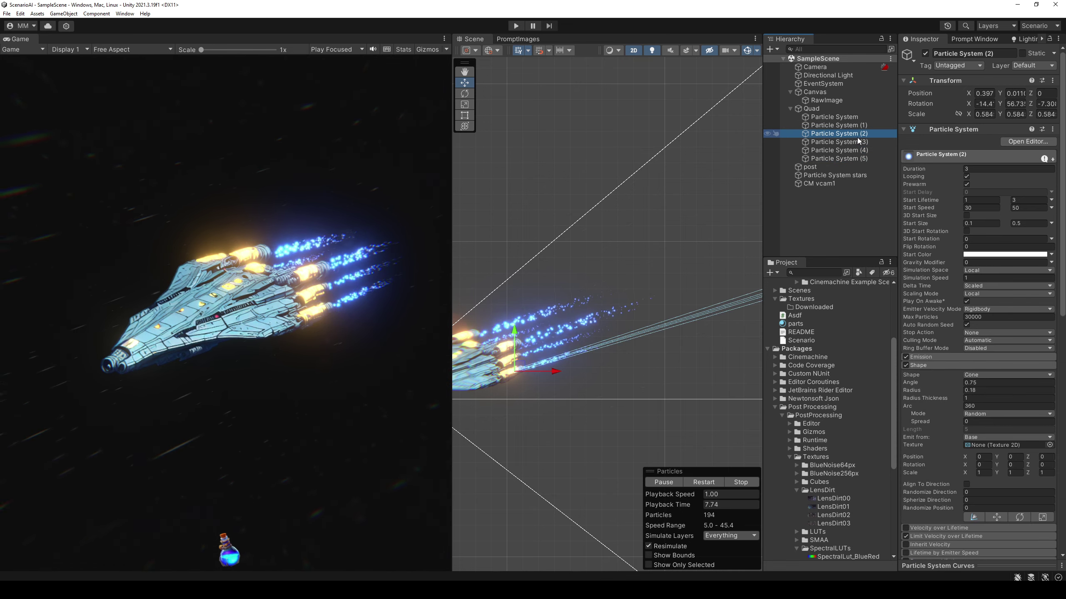
pyautogui.keyDown('shift'); pyautogui.click(859, 143); pyautogui.keyUp('shift')
pyautogui.keyDown('shift'); pyautogui.click(857, 157); pyautogui.keyUp('shift')
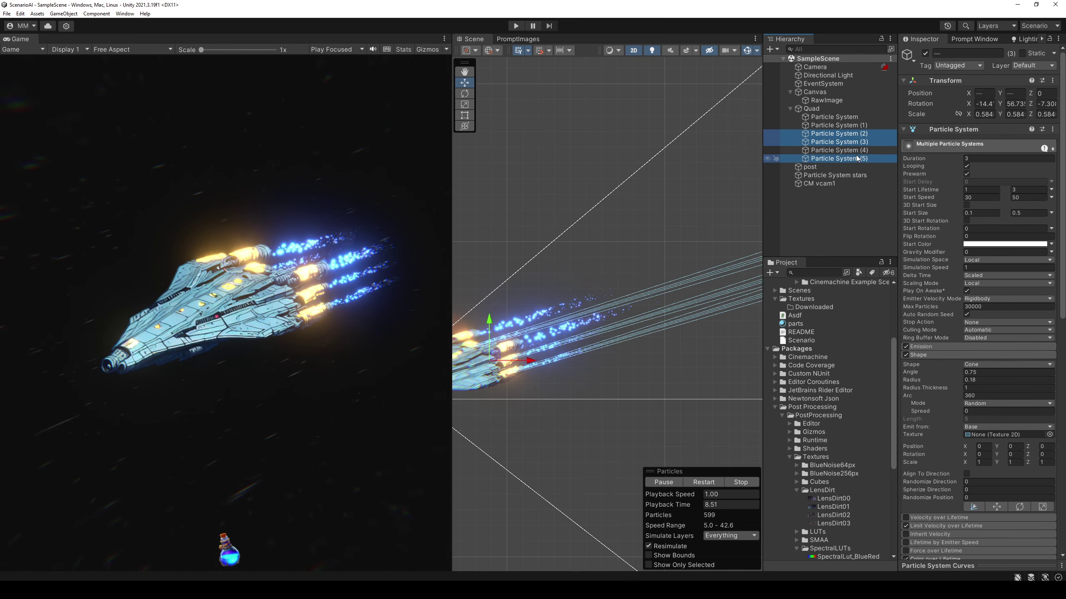
pyautogui.click(982, 161)
pyautogui.write('1')
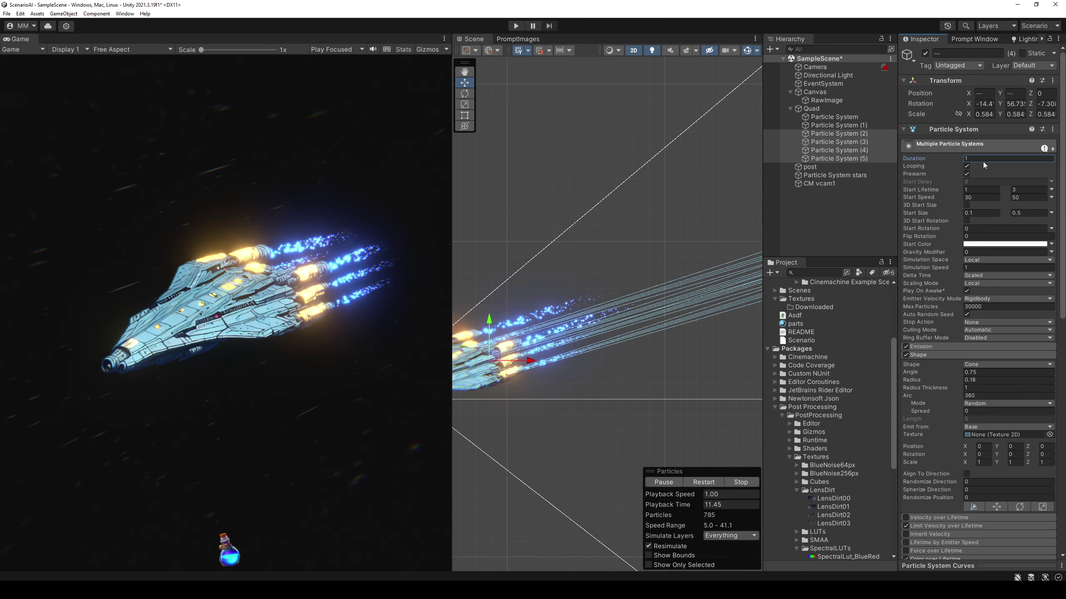
pyautogui.click(1021, 189)
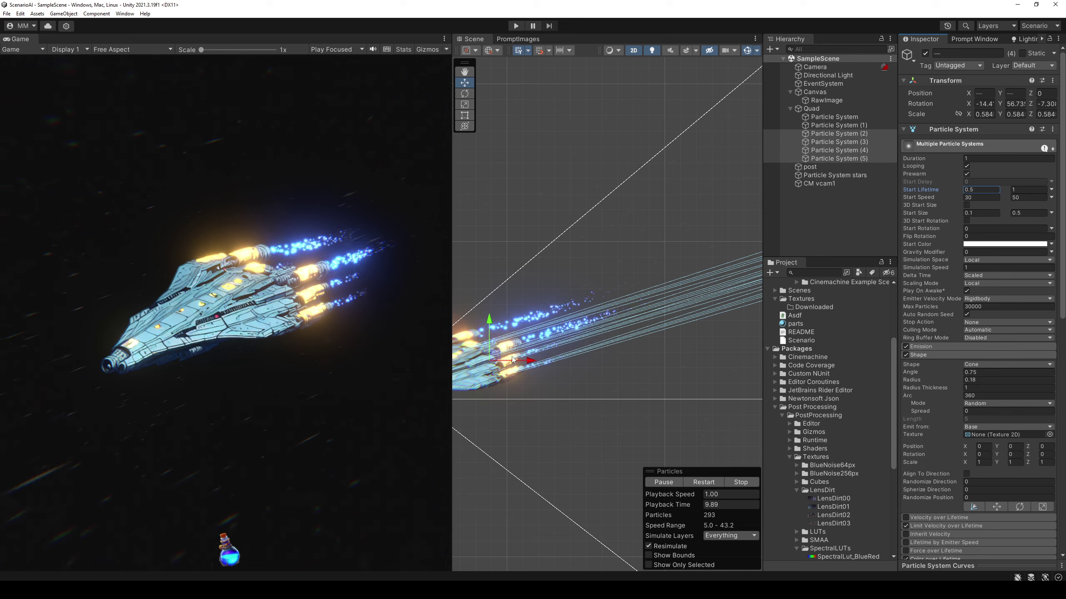
pyautogui.press('f')
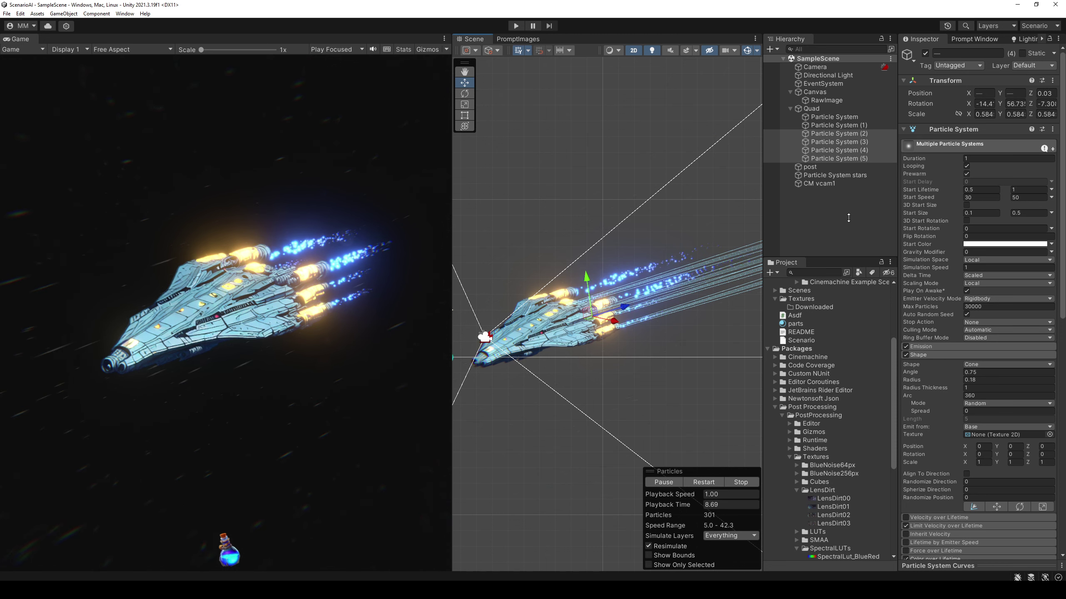
pyautogui.click(773, 212)
pyautogui.click(516, 26)
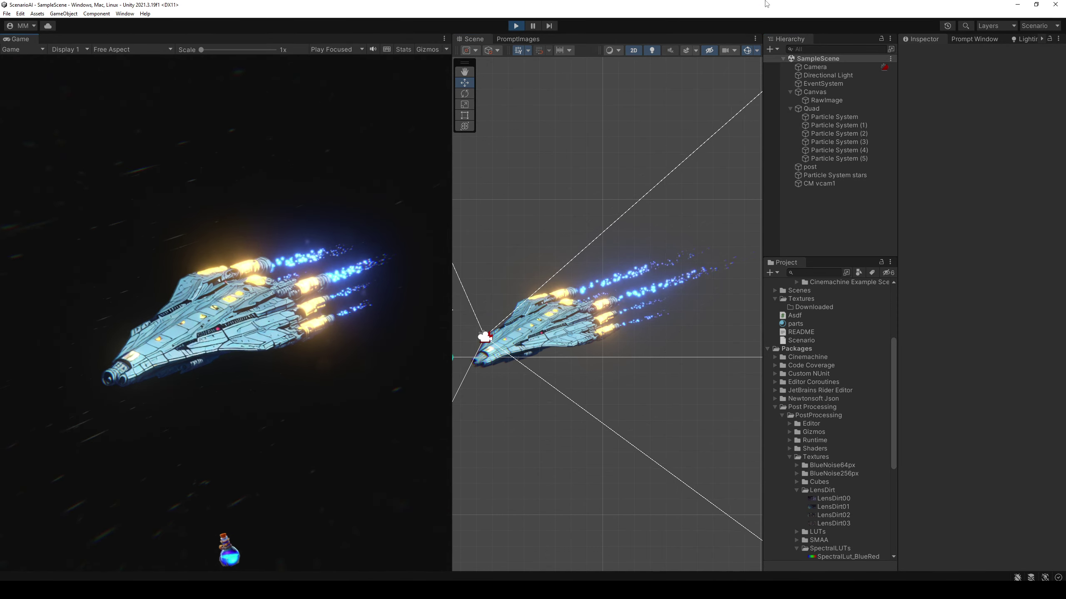
# Watch the thruster trails in a maximized Game view, then stop play mode
pyautogui.click(444, 39)
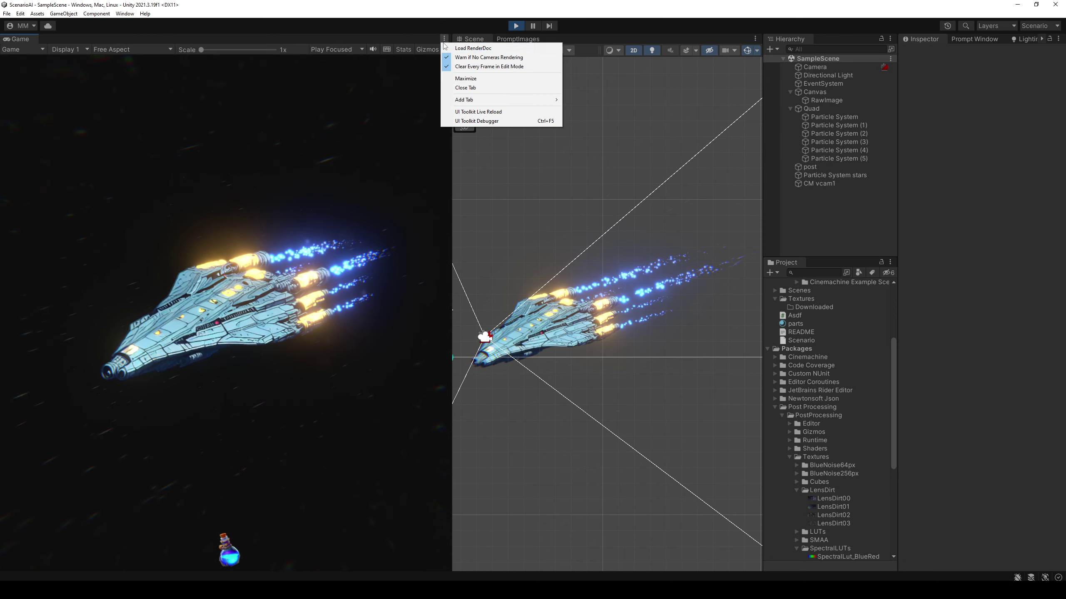
pyautogui.click(465, 78)
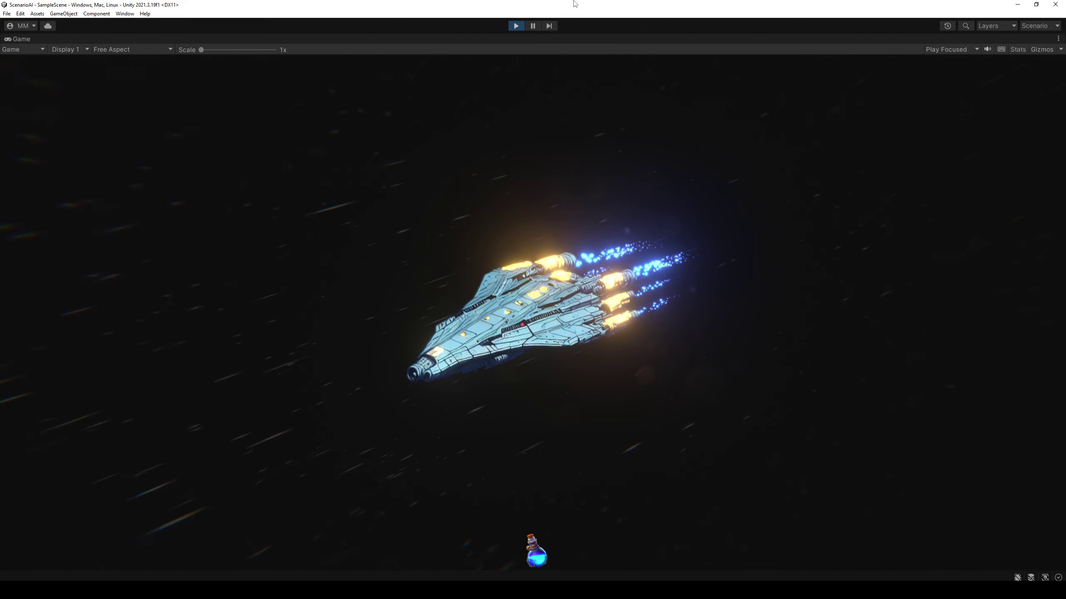
pyautogui.click(516, 26)
# With all six exhaust systems selected, keep Limit Velocity over Lifetime on and set Speed to 20
pyautogui.click(843, 158)
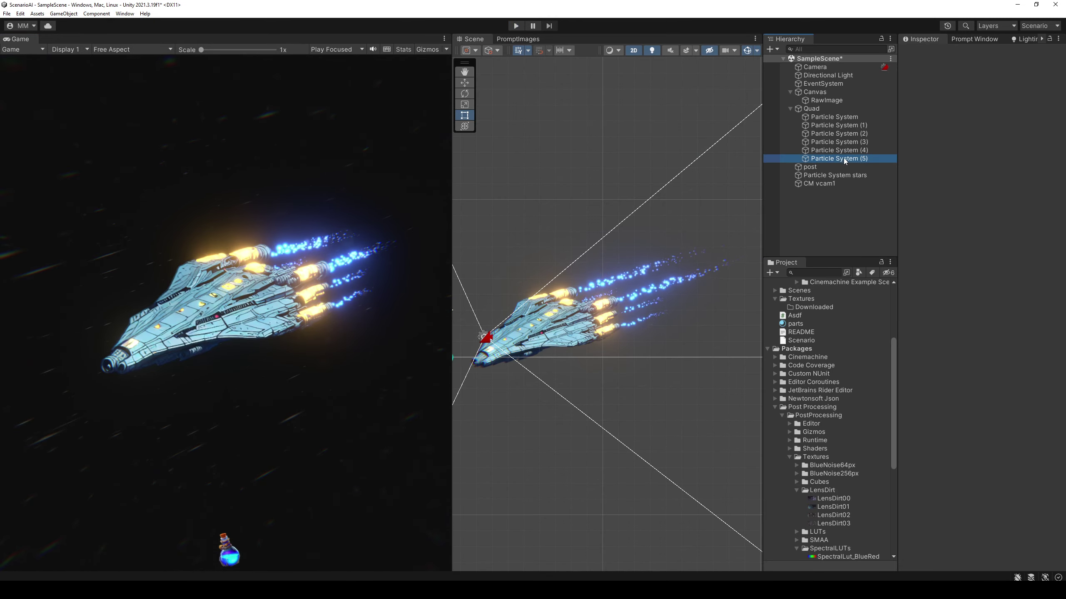
pyautogui.keyDown('shift'); pyautogui.click(848, 120); pyautogui.keyUp('shift')
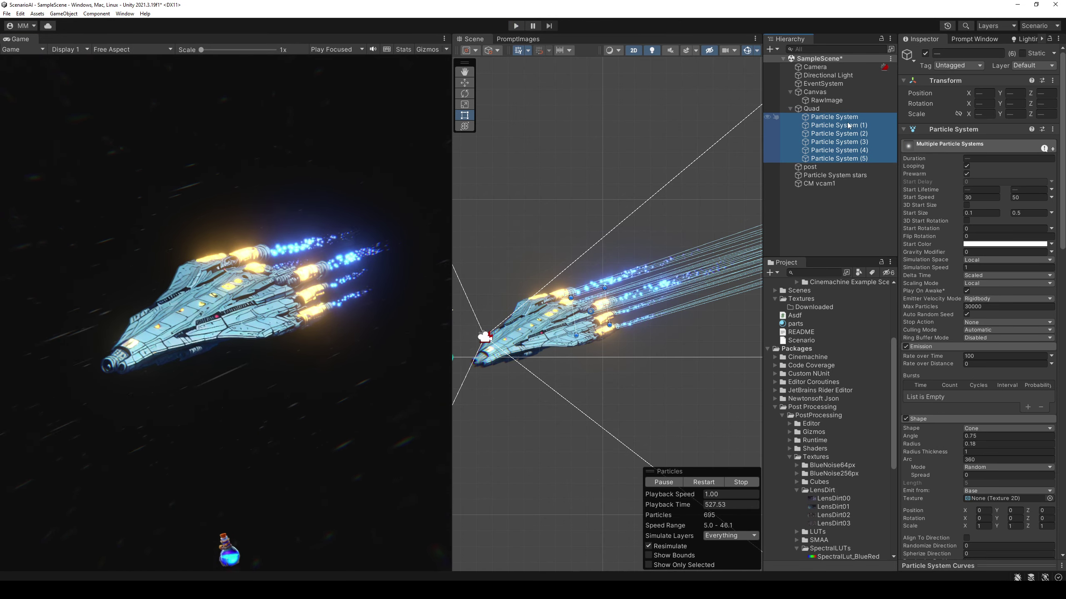
pyautogui.click(927, 345)
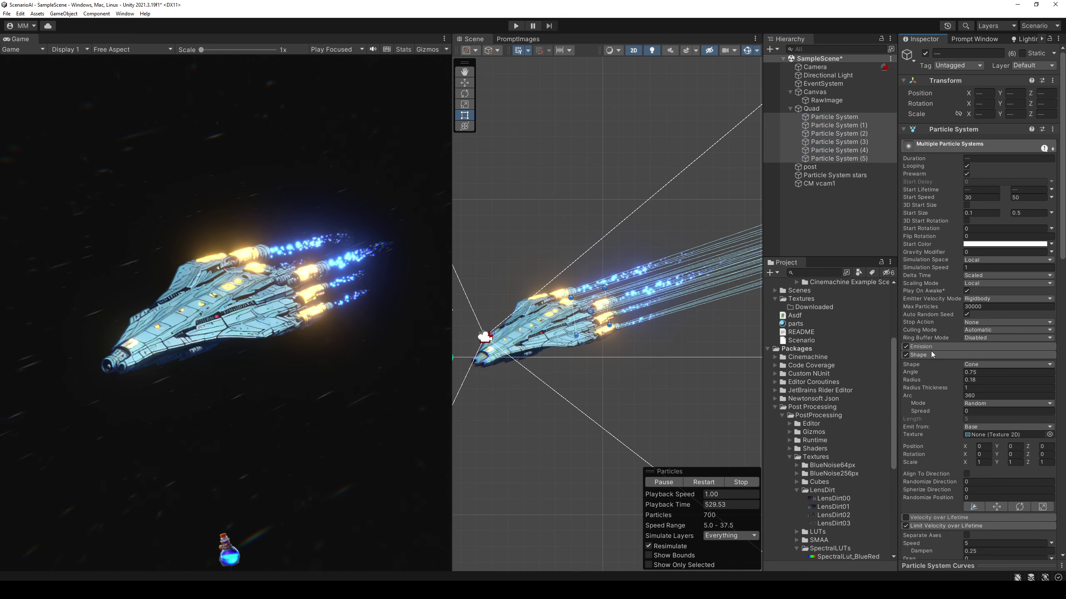
pyautogui.click(931, 354)
pyautogui.click(906, 371)
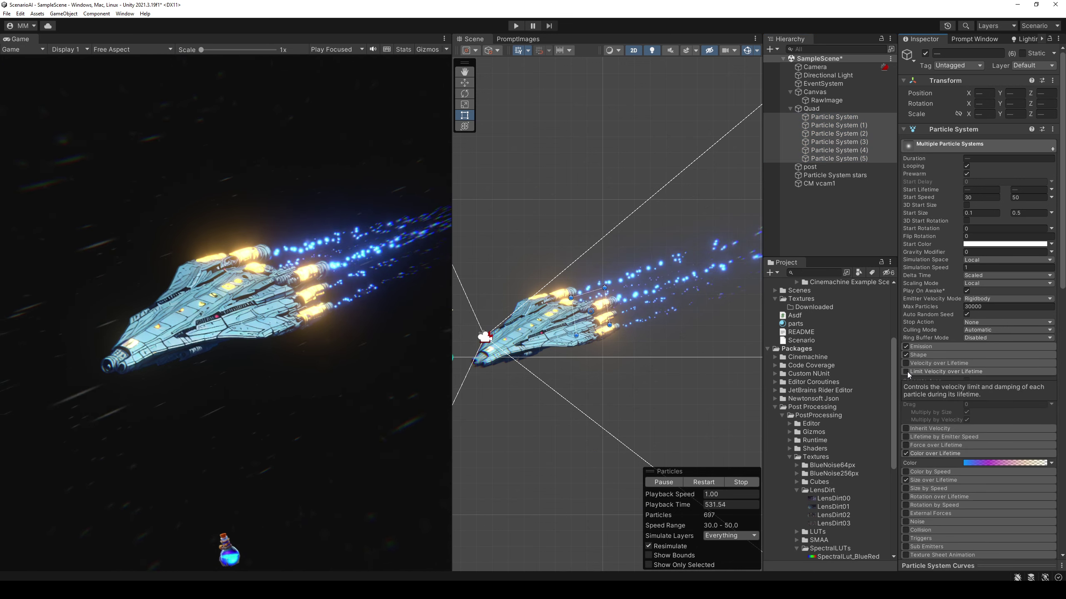
pyautogui.click(906, 372)
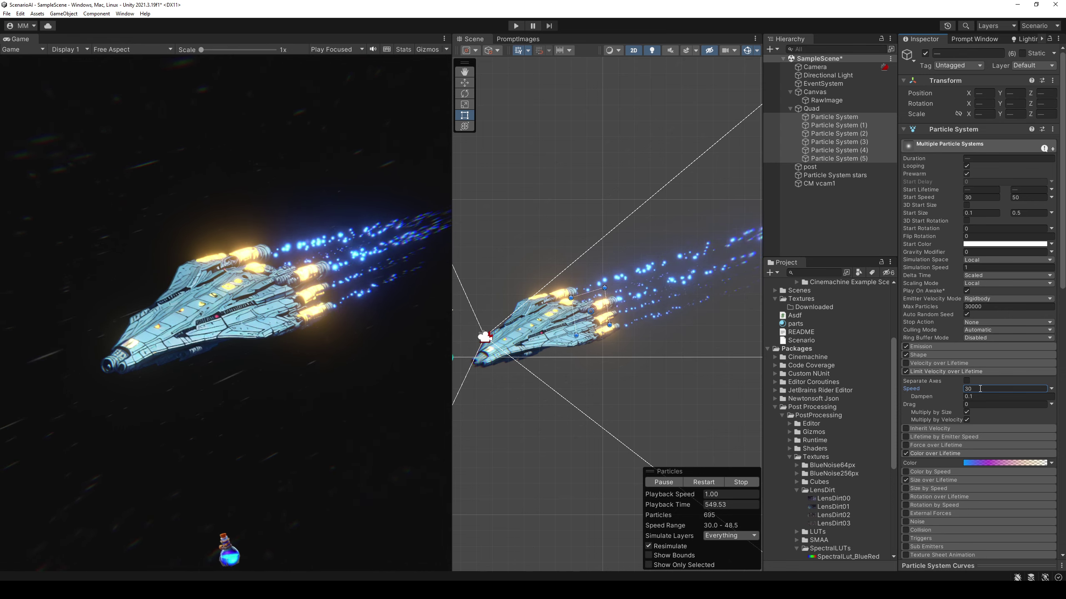
pyautogui.write('20')
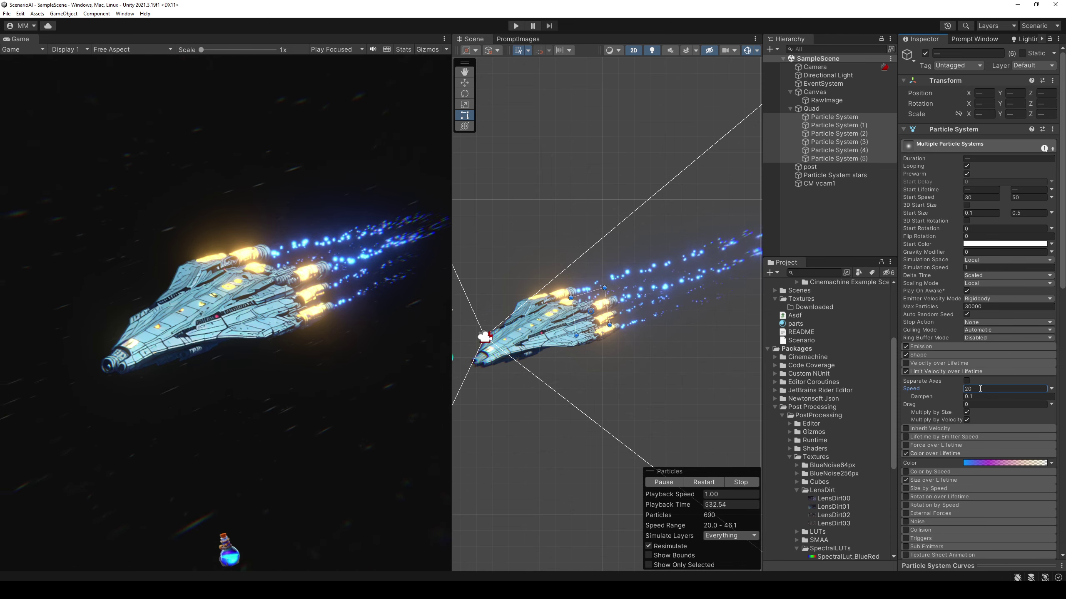
# Rename the Quad object to QuadShip
pyautogui.click(810, 108)
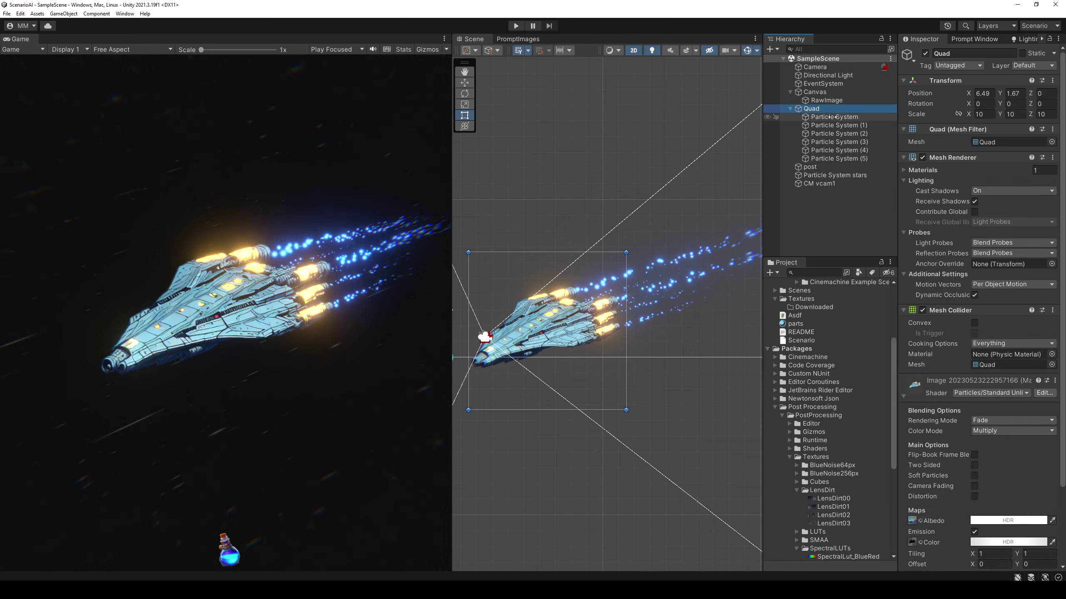
pyautogui.write('Ship')
pyautogui.press('Return')
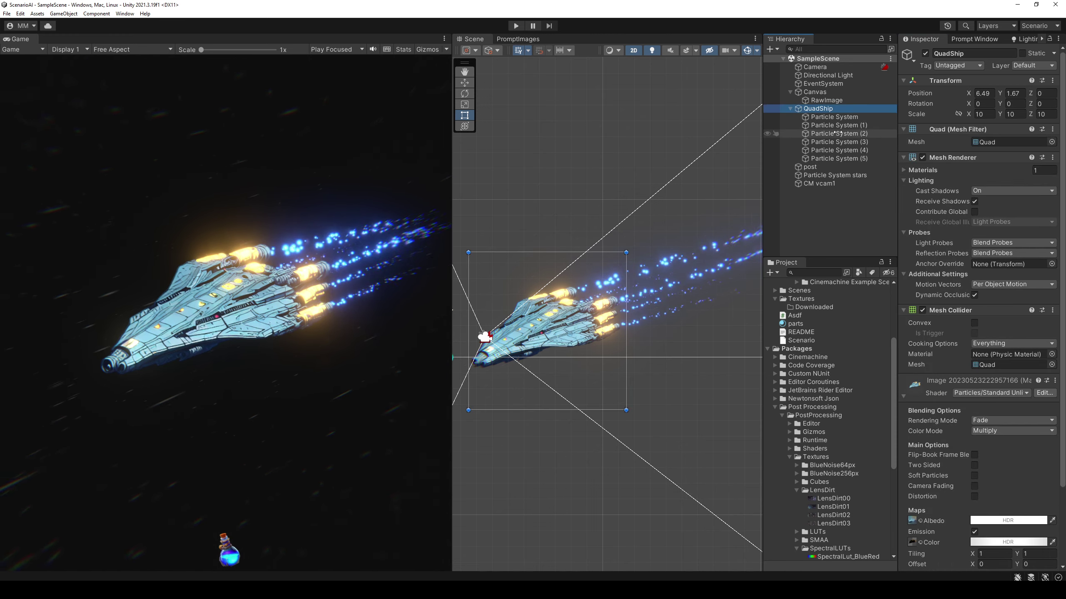
# Test-spin QuadShip to preview the trails, undo back to rotation 0, and reselect all six exhaust systems
pyautogui.press('e')
pyautogui.moveTo(583, 290)
pyautogui.mouseDown()
pyautogui.moveTo(622, 295)
pyautogui.moveTo(309, 282)
pyautogui.mouseUp()
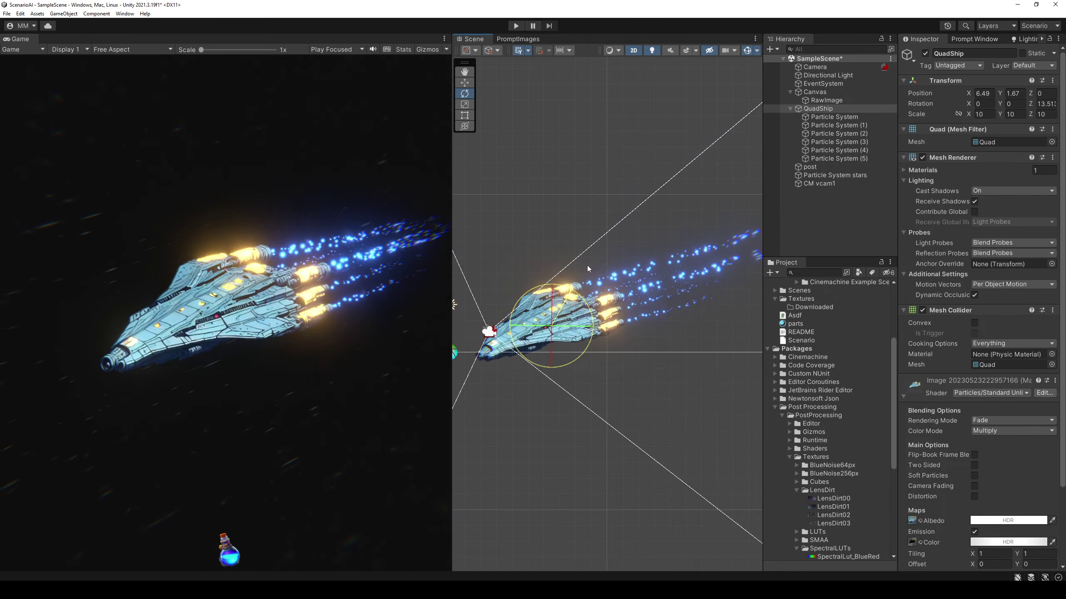
pyautogui.moveTo(309, 282)
pyautogui.mouseDown()
pyautogui.moveTo(714, 272)
pyautogui.moveTo(599, 253)
pyautogui.mouseUp()
pyautogui.hotkey('ctrl', 'z')
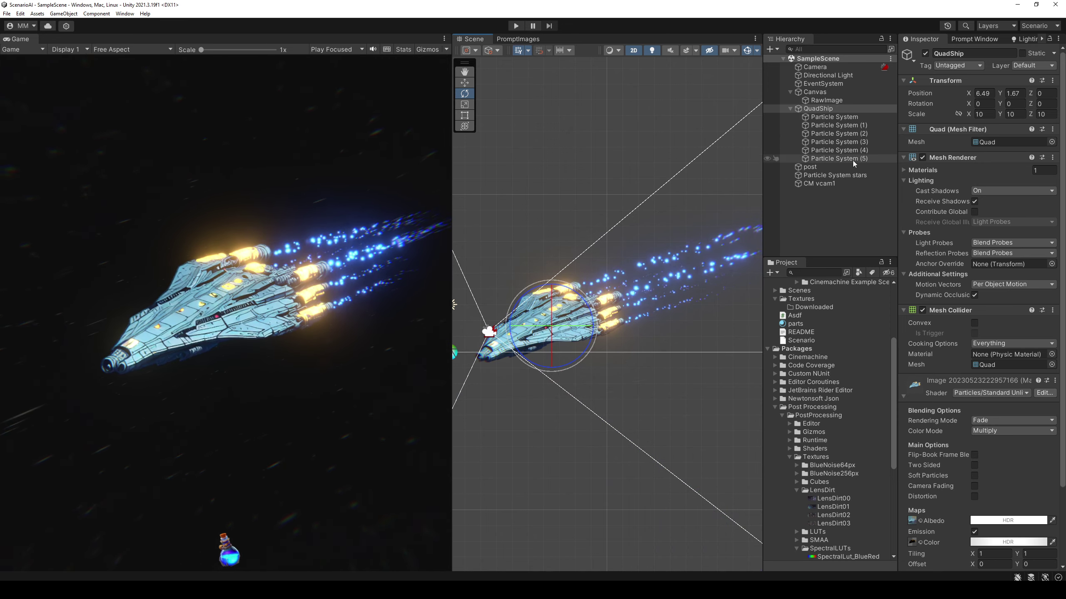
pyautogui.click(853, 160)
pyautogui.keyDown('shift'); pyautogui.click(853, 118); pyautogui.keyUp('shift')
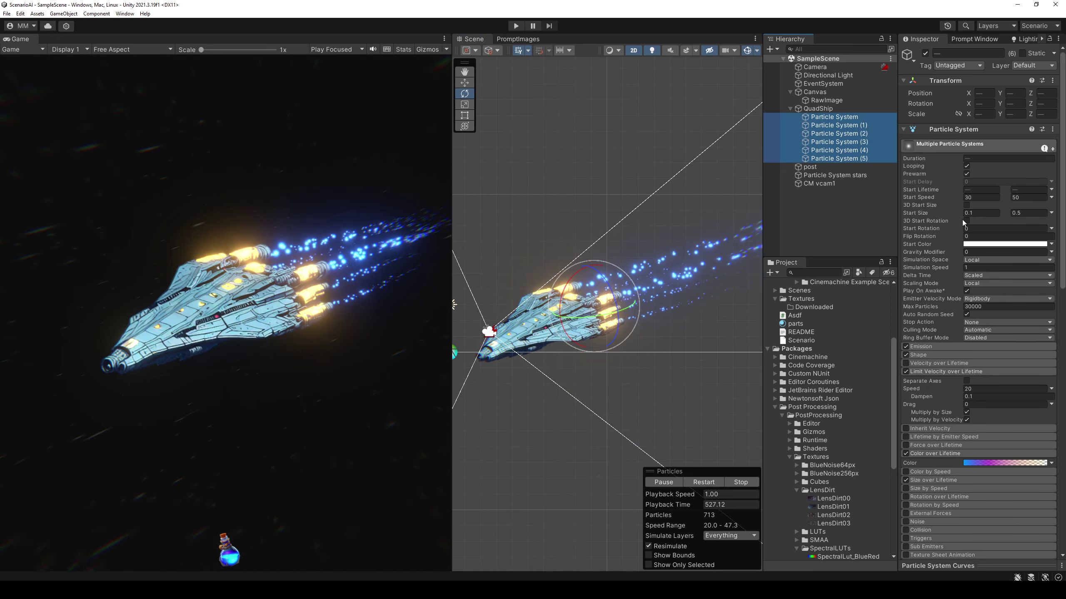
# Set the exhaust systems' Simulation Space to World, then test-spin QuadShip and undo the rotation
pyautogui.click(976, 261)
pyautogui.click(990, 277)
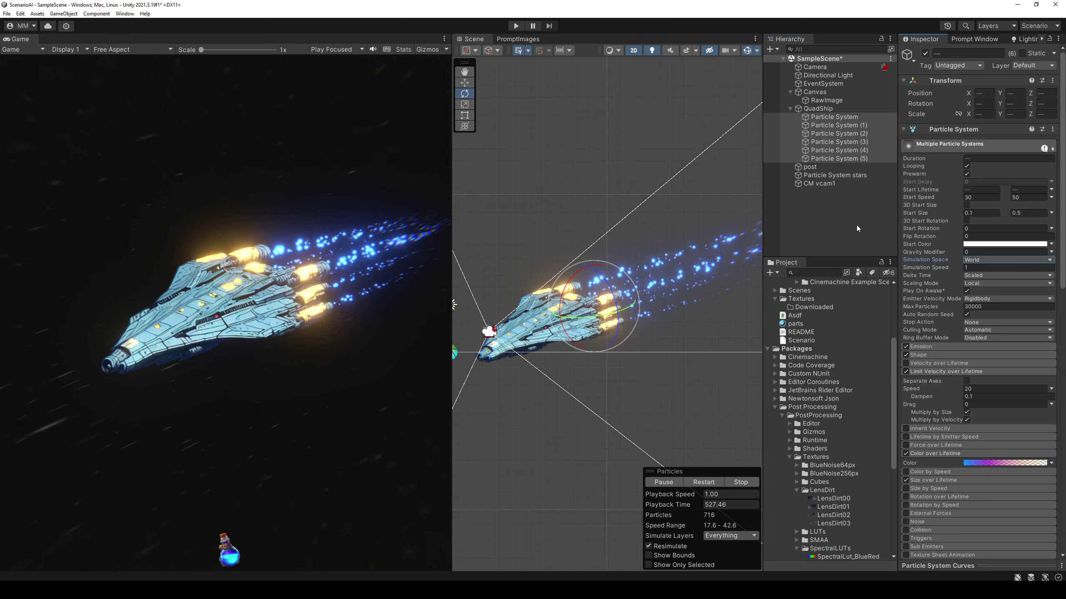
pyautogui.click(818, 109)
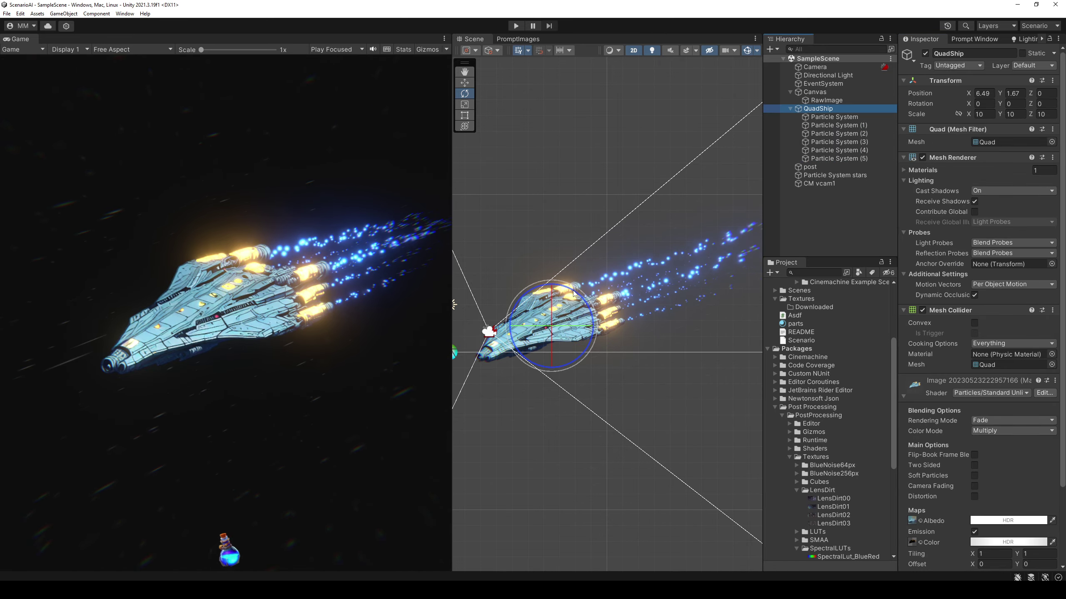
pyautogui.moveTo(591, 299)
pyautogui.mouseDown()
pyautogui.moveTo(605, 278)
pyautogui.moveTo(414, 265)
pyautogui.moveTo(746, 272)
pyautogui.moveTo(487, 252)
pyautogui.mouseUp()
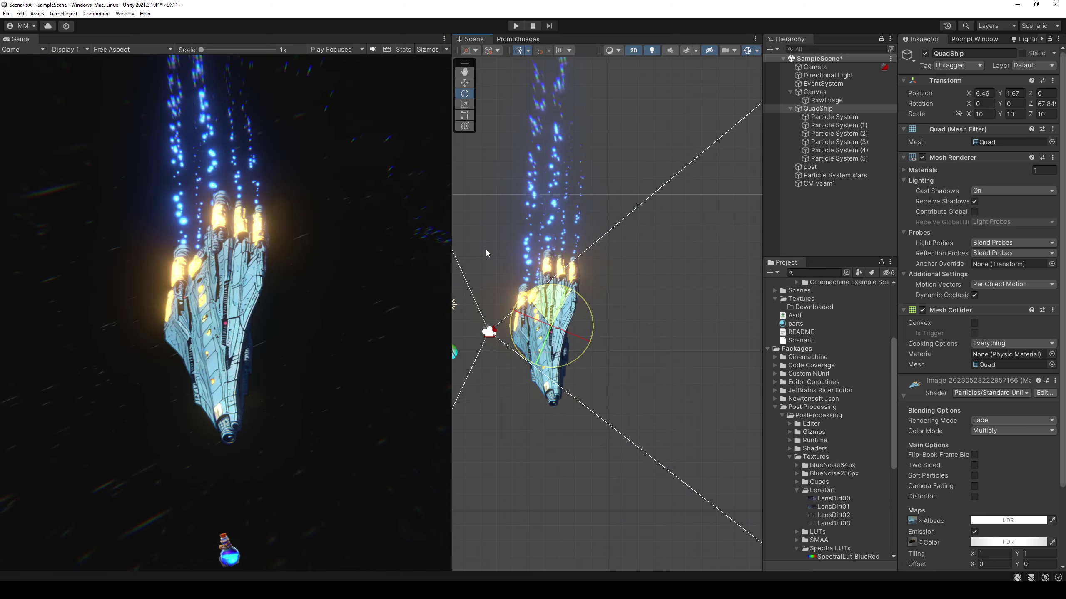
pyautogui.hotkey('ctrl', 'z')
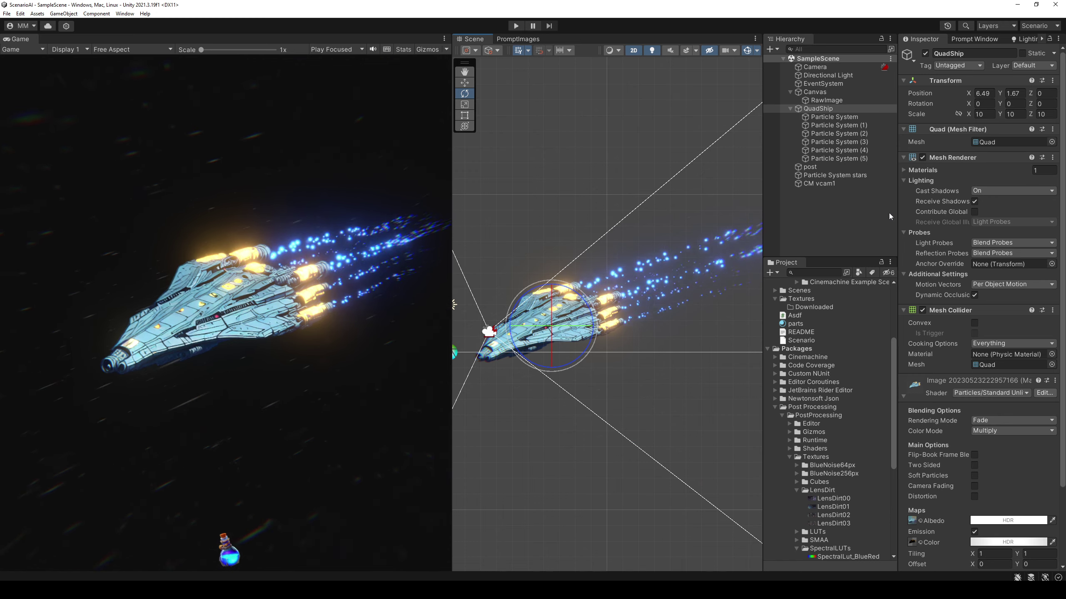
# Frame Particle System (5) and Particle System (4) in the Scene view
pyautogui.click(835, 157)
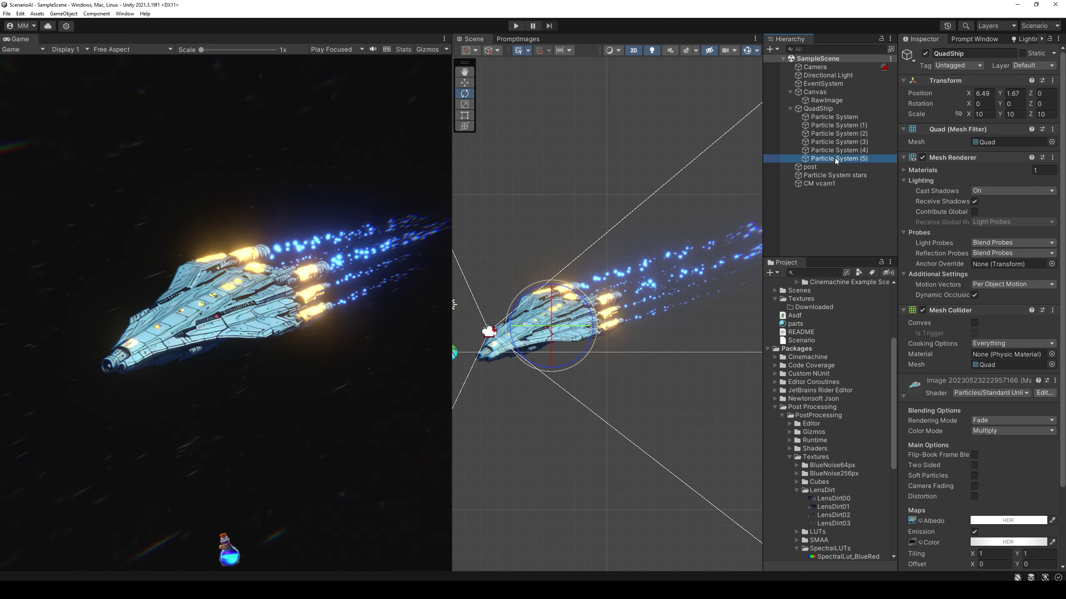
pyautogui.press('f')
pyautogui.click(835, 150)
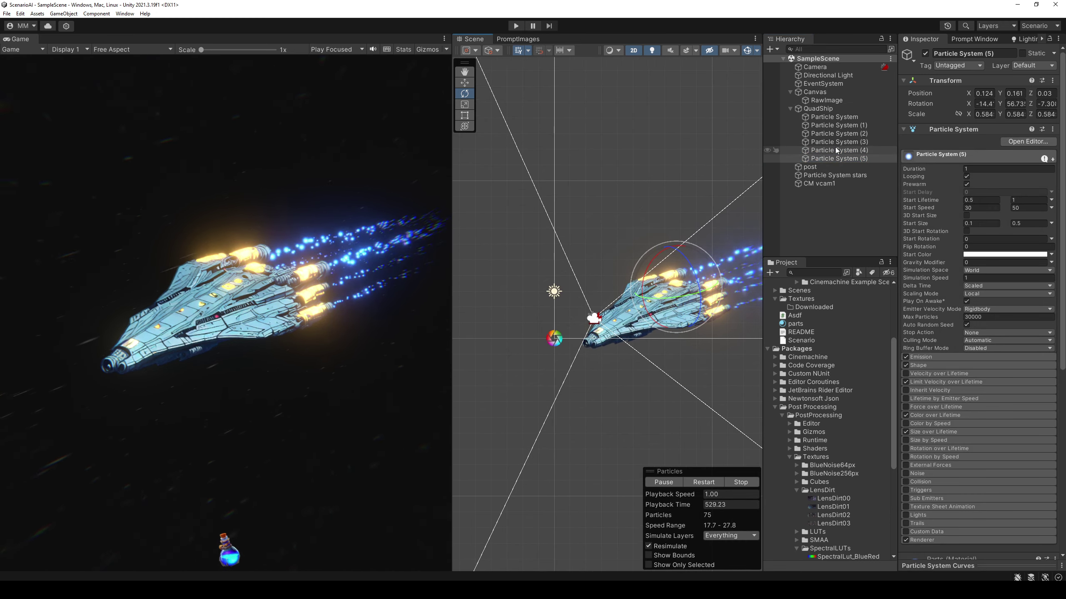
pyautogui.press('w')
pyautogui.press('f')
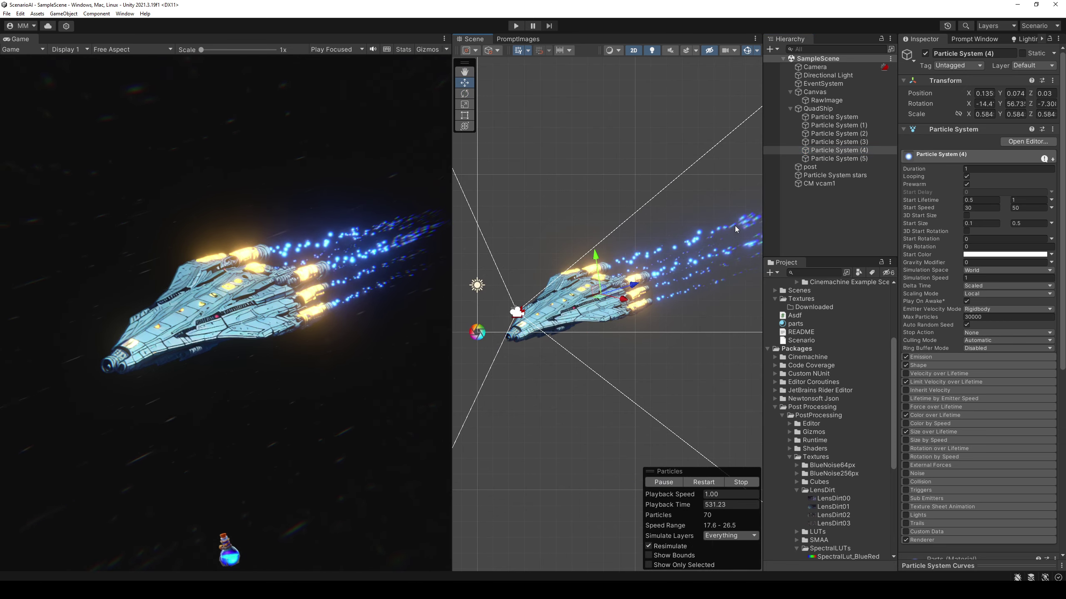
# Duplicate the first exhaust system as Particle System (6) and move and turn it toward the nose
pyautogui.click(827, 124)
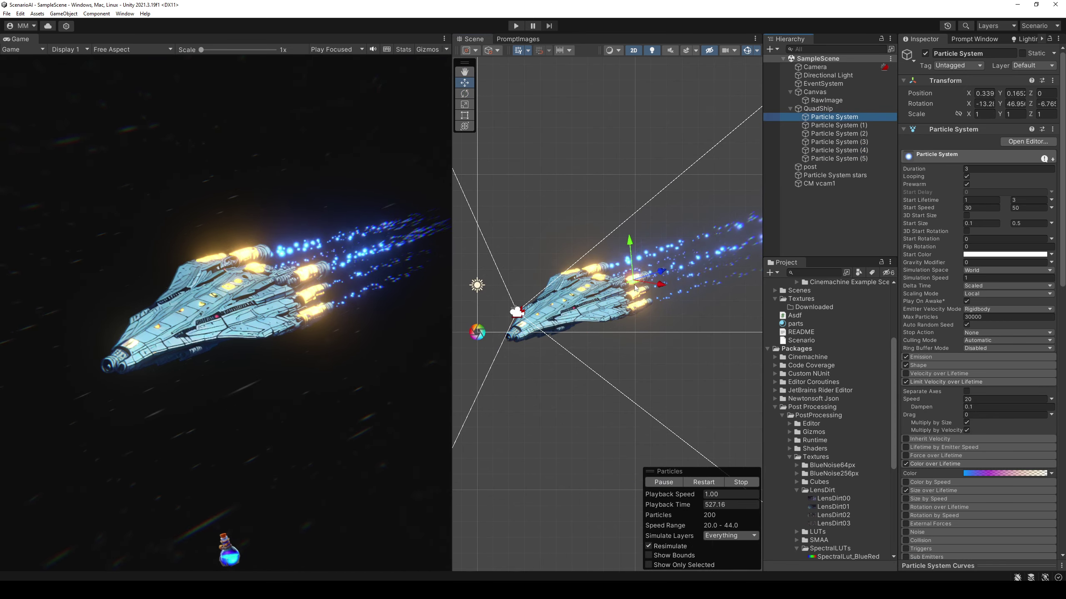
pyautogui.hotkey('ctrl', 'd')
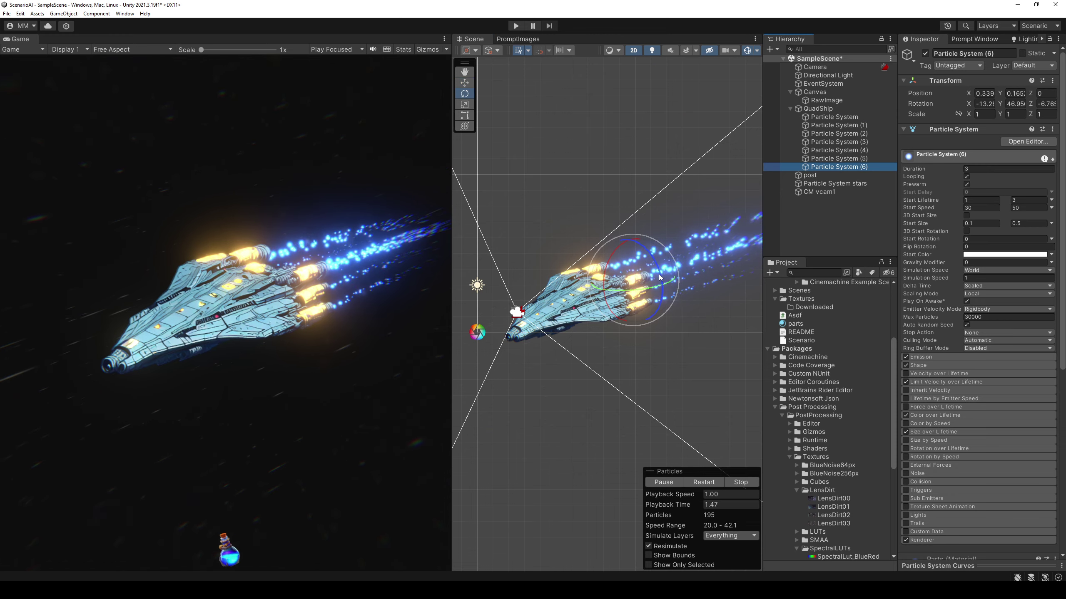
pyautogui.moveTo(659, 281)
pyautogui.mouseDown()
pyautogui.moveTo(564, 317)
pyautogui.moveTo(550, 312)
pyautogui.mouseUp()
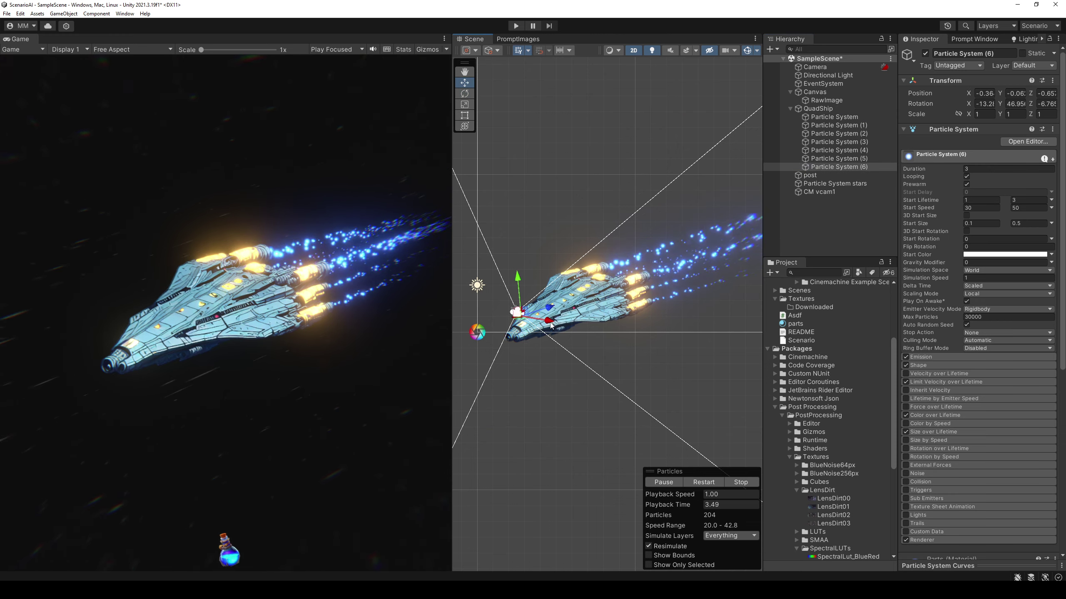
pyautogui.press('e')
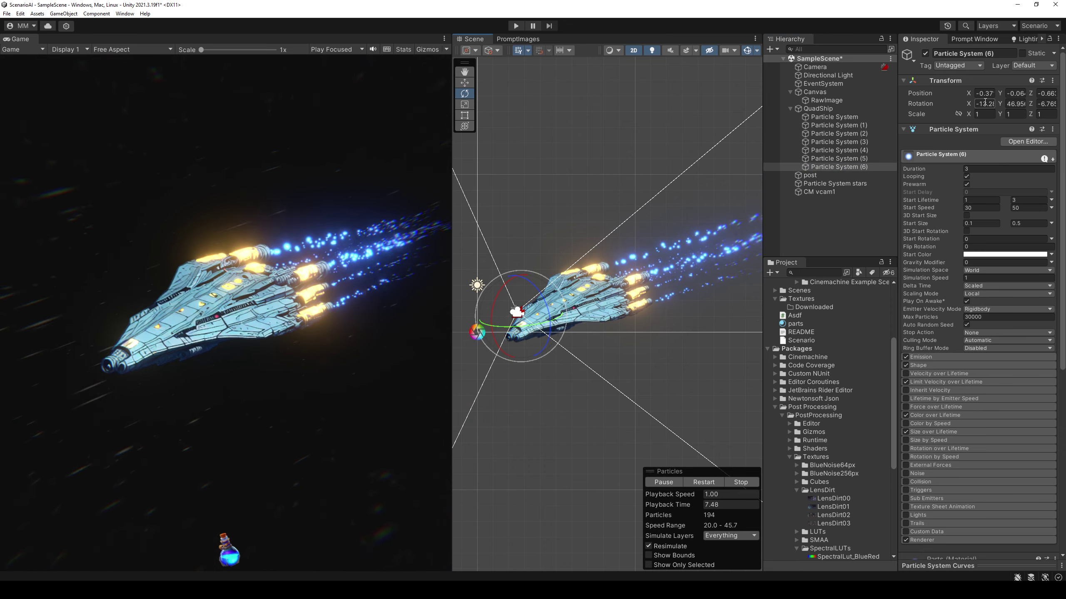
pyautogui.moveTo(531, 328); pyautogui.dragTo(275, 334)
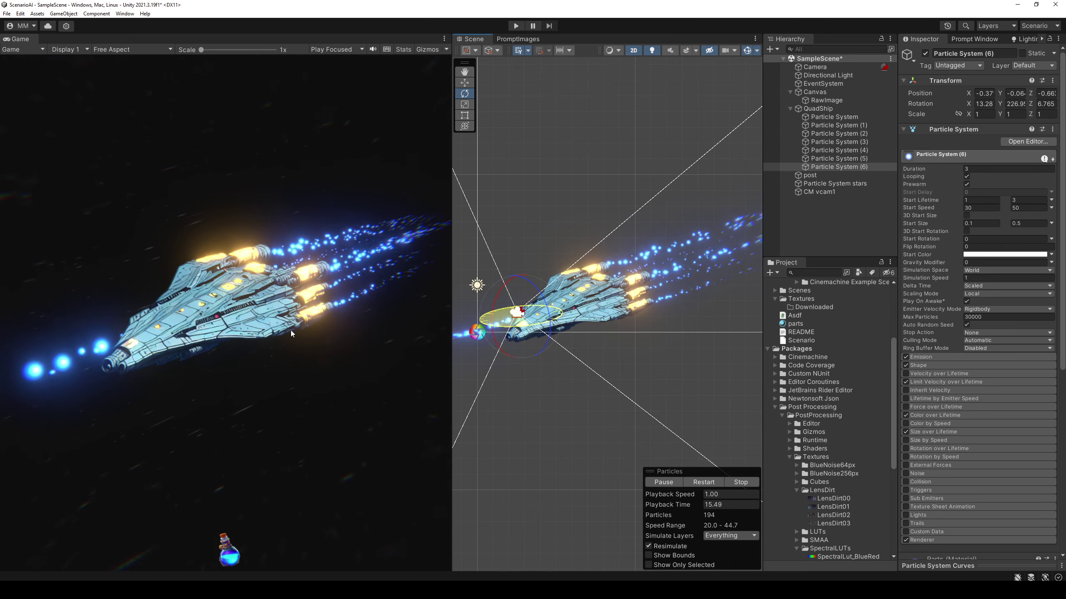
# Undo that turn, then reposition Particle System (6) at the nose aimed along the ship's heading
pyautogui.hotkey('ctrl', 'z')
pyautogui.press('w')
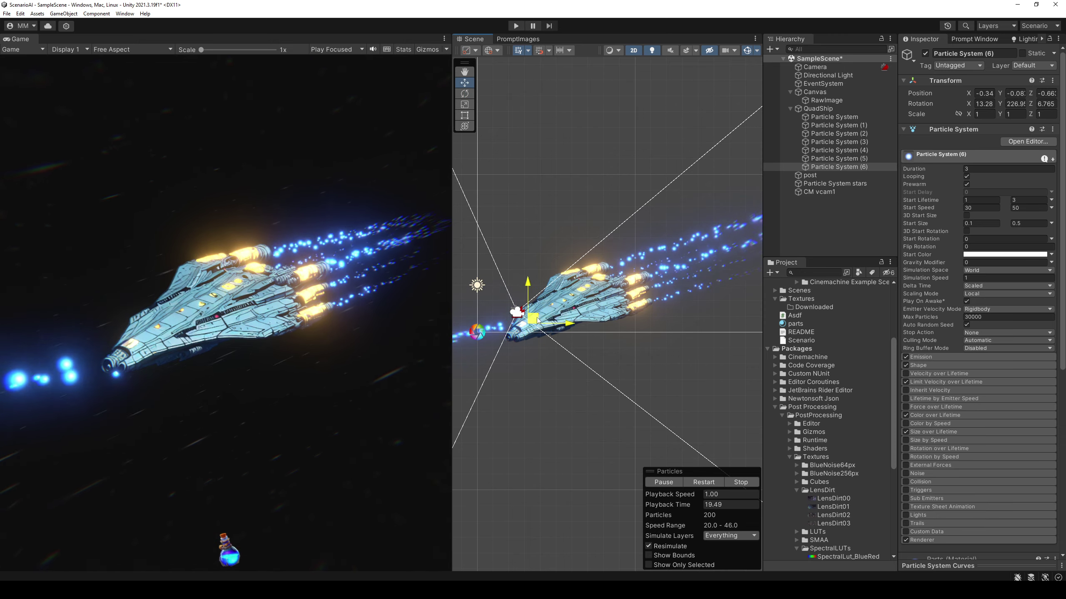
pyautogui.moveTo(526, 319); pyautogui.dragTo(523, 333)
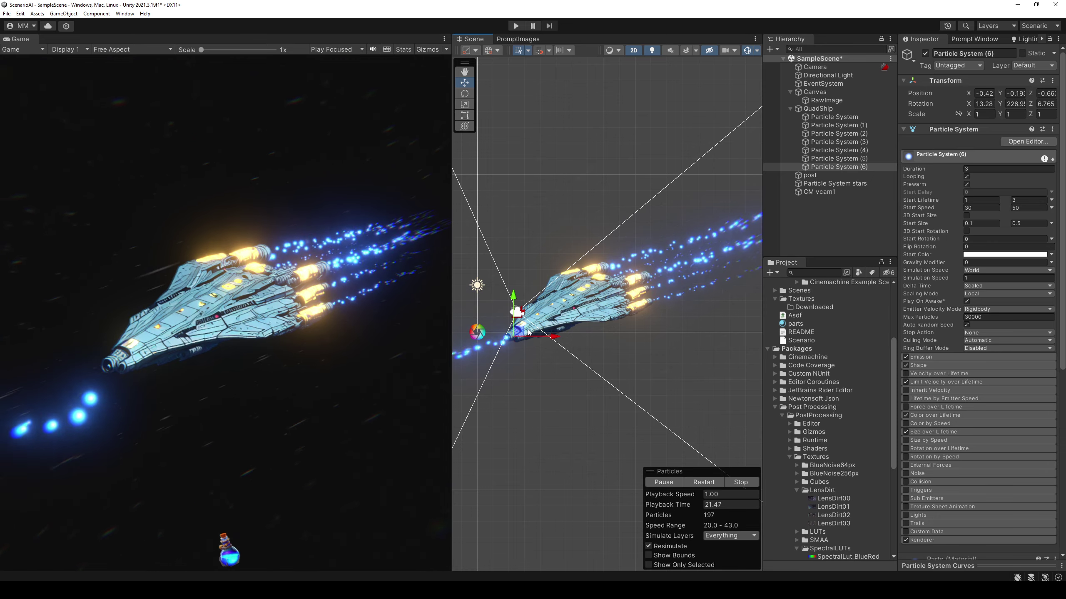
pyautogui.press('e')
pyautogui.moveTo(545, 366); pyautogui.dragTo(558, 338)
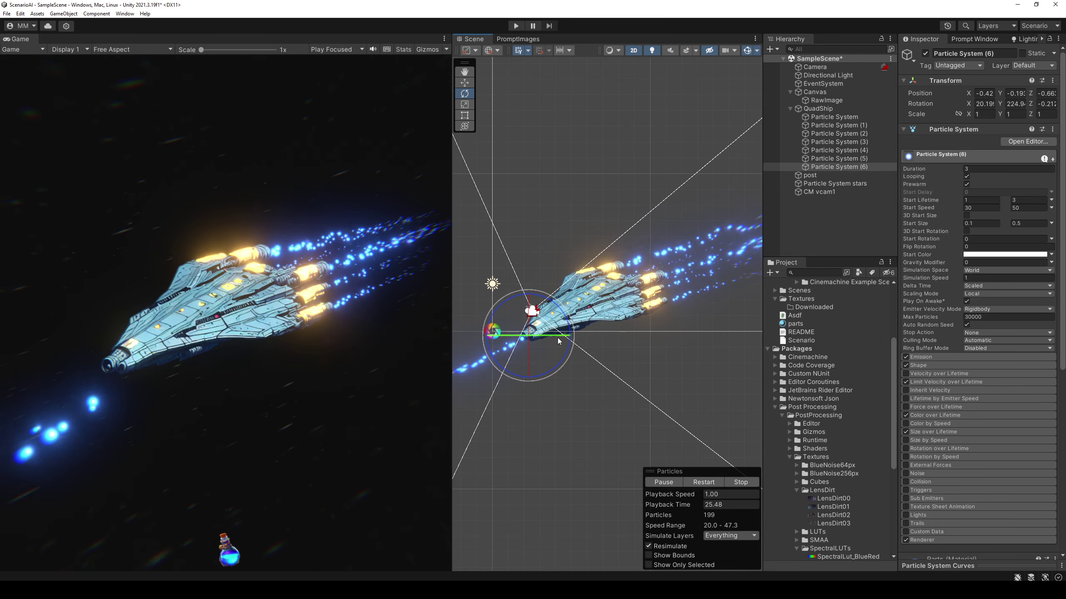
# Frame Particle System (6) up close and nudge it up to the nose tip
pyautogui.press('f')
pyautogui.scroll(-3, 649, 344)
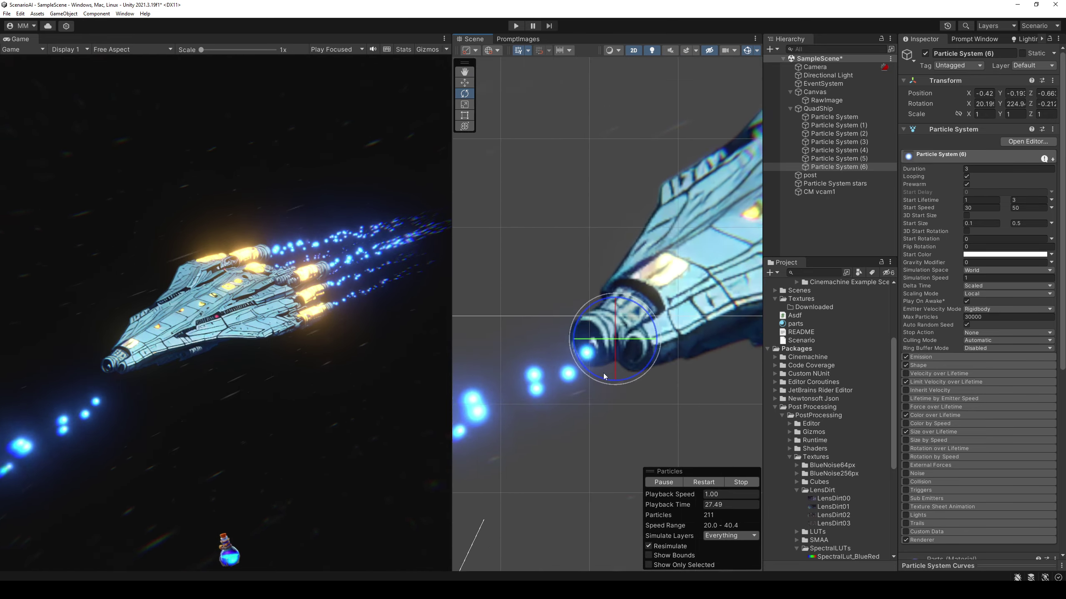
pyautogui.scroll(-3, 603, 373)
pyautogui.scroll(-3, 587, 365)
pyautogui.press('w')
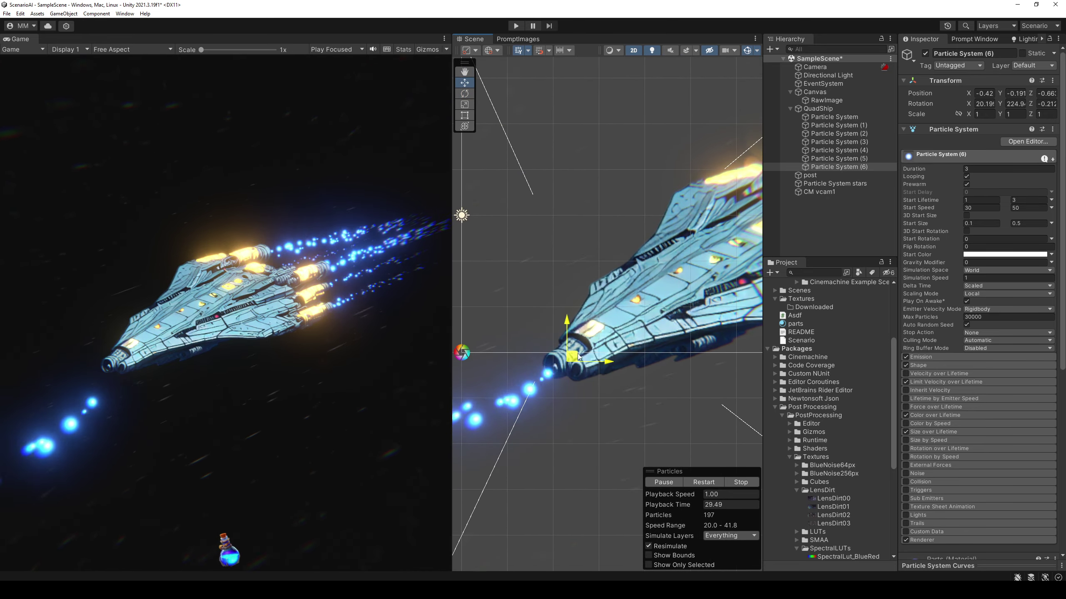
pyautogui.moveTo(582, 361); pyautogui.dragTo(599, 347)
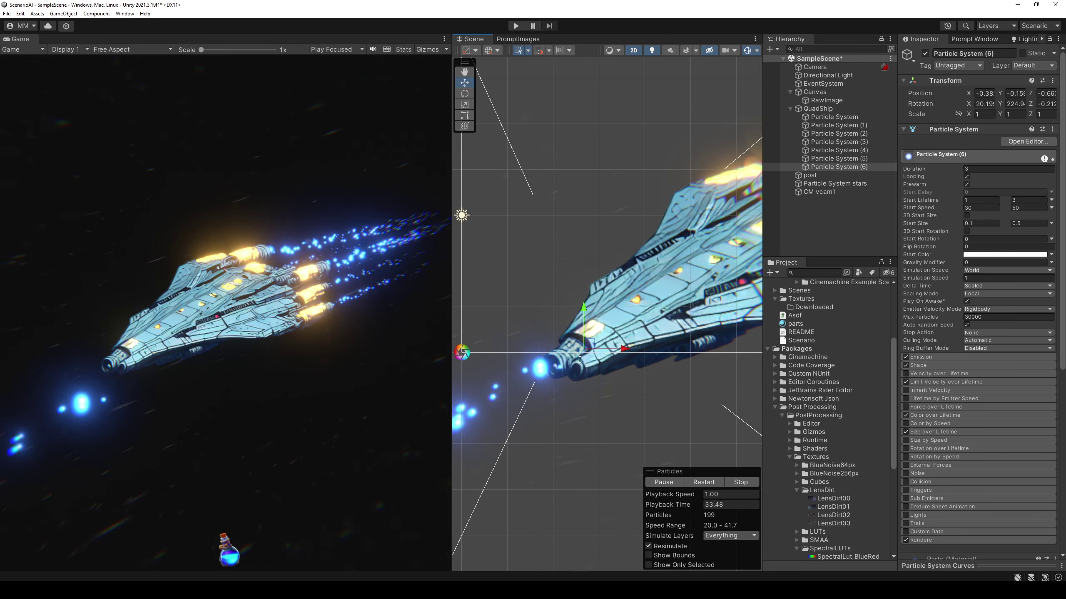
# Orbit into a perspective view and slide the emitter along Z onto the ship
pyautogui.scroll(-2, 638, 328)
pyautogui.scroll(-2, 617, 344)
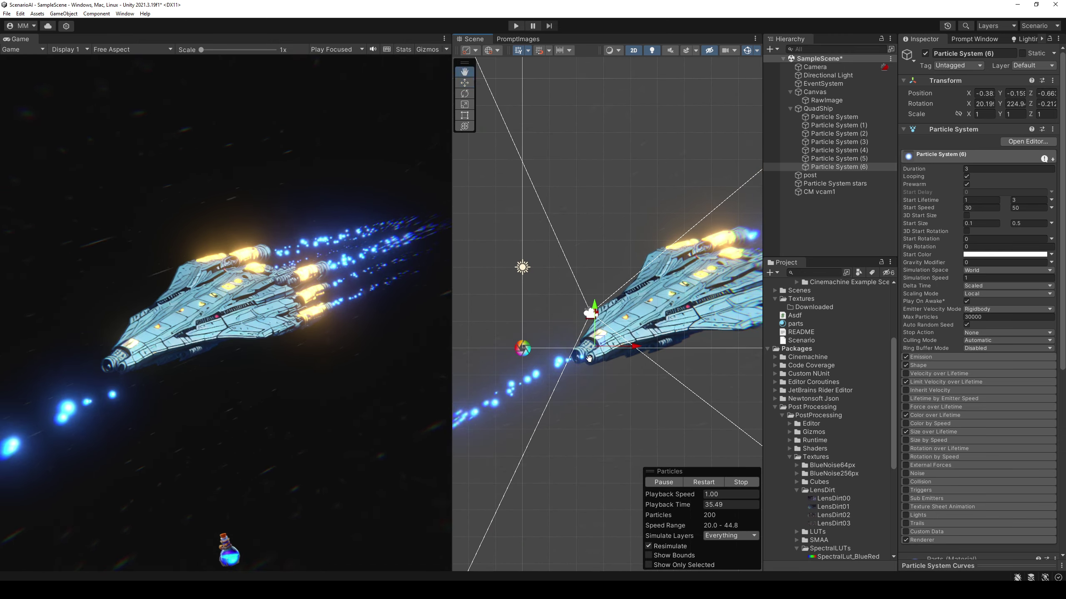
pyautogui.press('2')
pyautogui.keyDown('alt'); pyautogui.moveTo(617, 345); pyautogui.dragTo(628, 374); pyautogui.keyUp('alt')
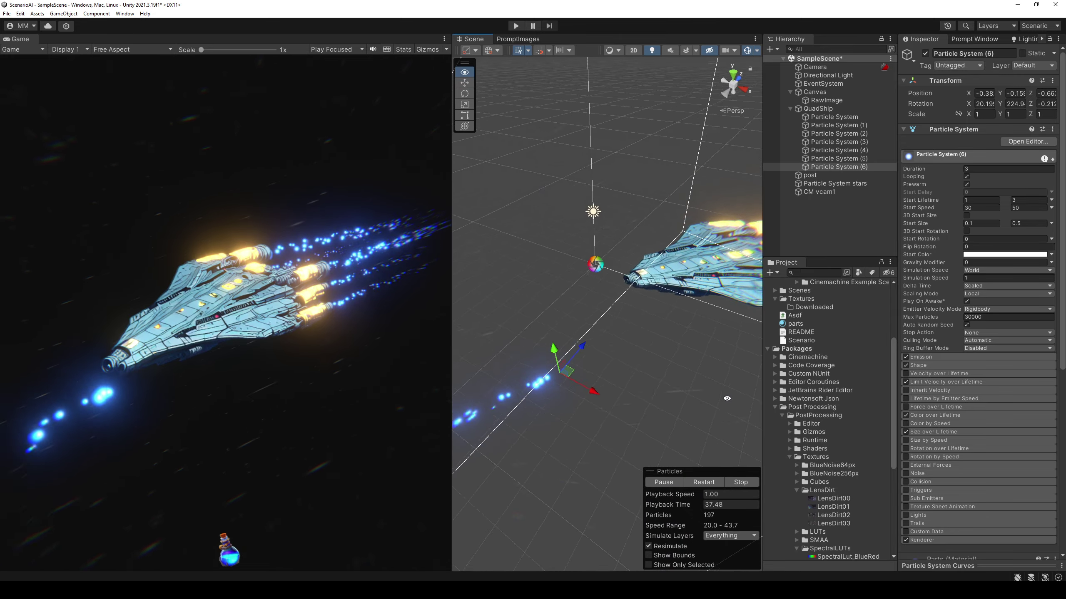
pyautogui.moveTo(628, 374)
pyautogui.keyDown('alt'); pyautogui.mouseDown()
pyautogui.moveTo(845, 333)
pyautogui.moveTo(774, 354)
pyautogui.mouseUp(); pyautogui.keyUp('alt')
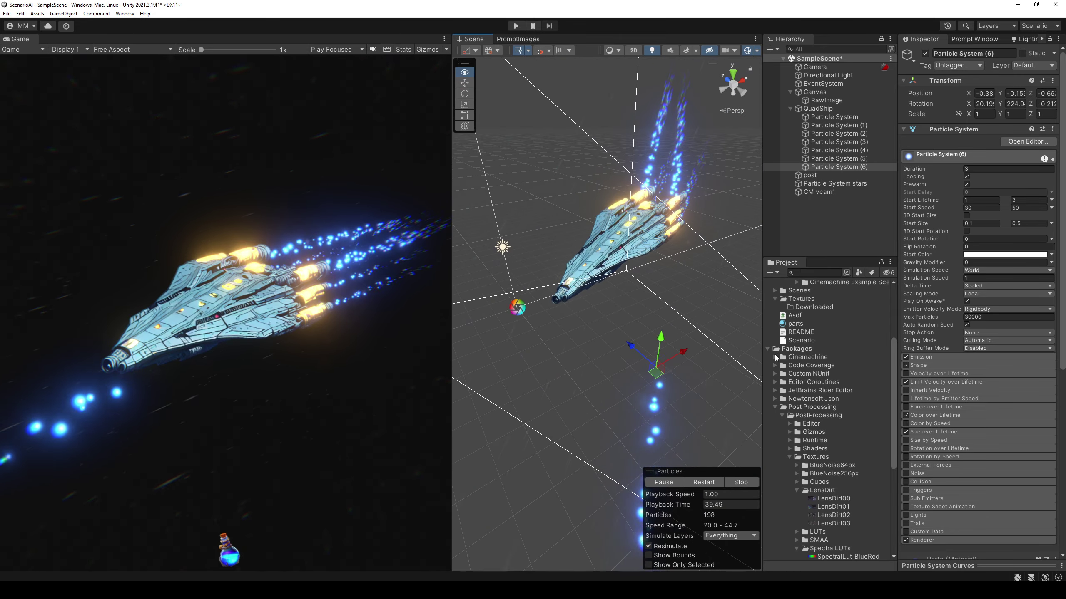
pyautogui.moveTo(630, 353)
pyautogui.mouseDown()
pyautogui.moveTo(540, 293)
pyautogui.moveTo(731, 270)
pyautogui.moveTo(623, 334)
pyautogui.mouseUp()
# Rotate the emitter to Y 239, nudge it along X, and save the scene
pyautogui.press('e')
pyautogui.moveTo(544, 332)
pyautogui.mouseDown()
pyautogui.moveTo(494, 342)
pyautogui.moveTo(546, 342)
pyautogui.mouseUp()
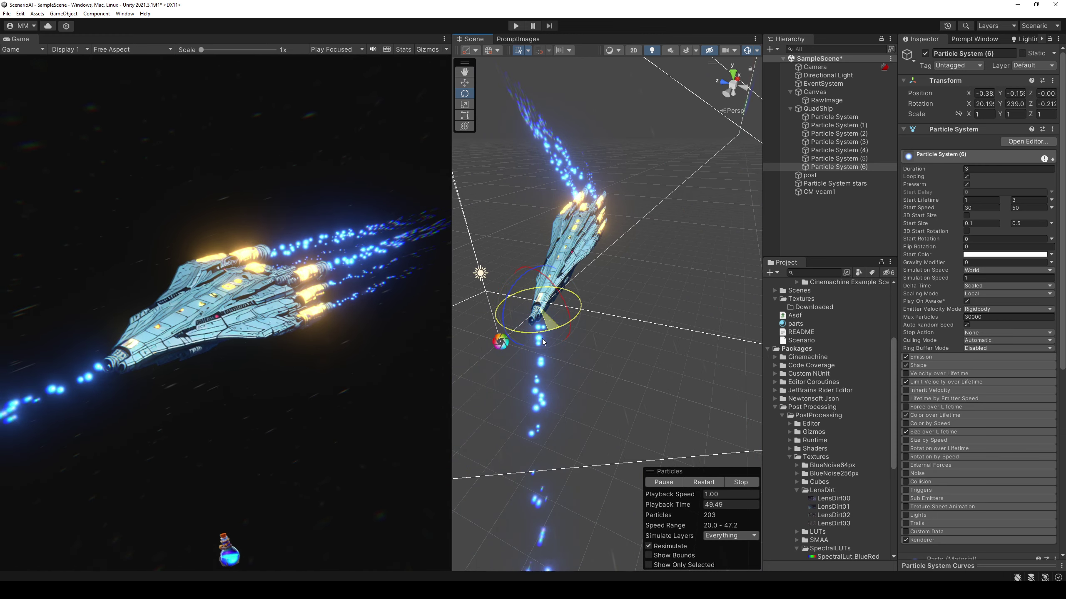
pyautogui.press('w')
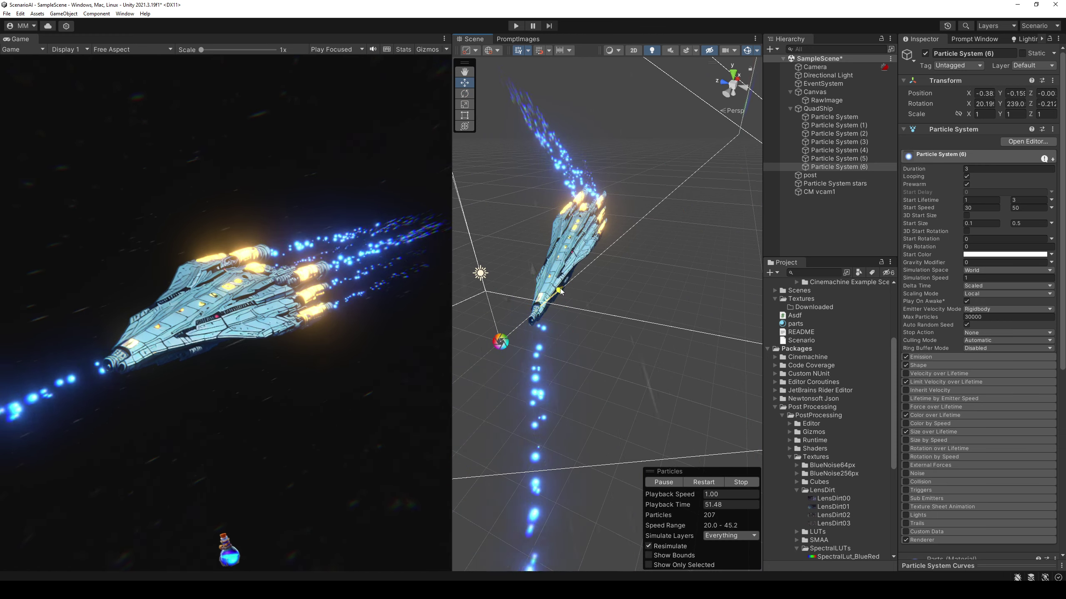
pyautogui.moveTo(561, 297)
pyautogui.mouseDown()
pyautogui.moveTo(567, 313)
pyautogui.moveTo(443, 297)
pyautogui.moveTo(511, 309)
pyautogui.moveTo(536, 284)
pyautogui.mouseUp()
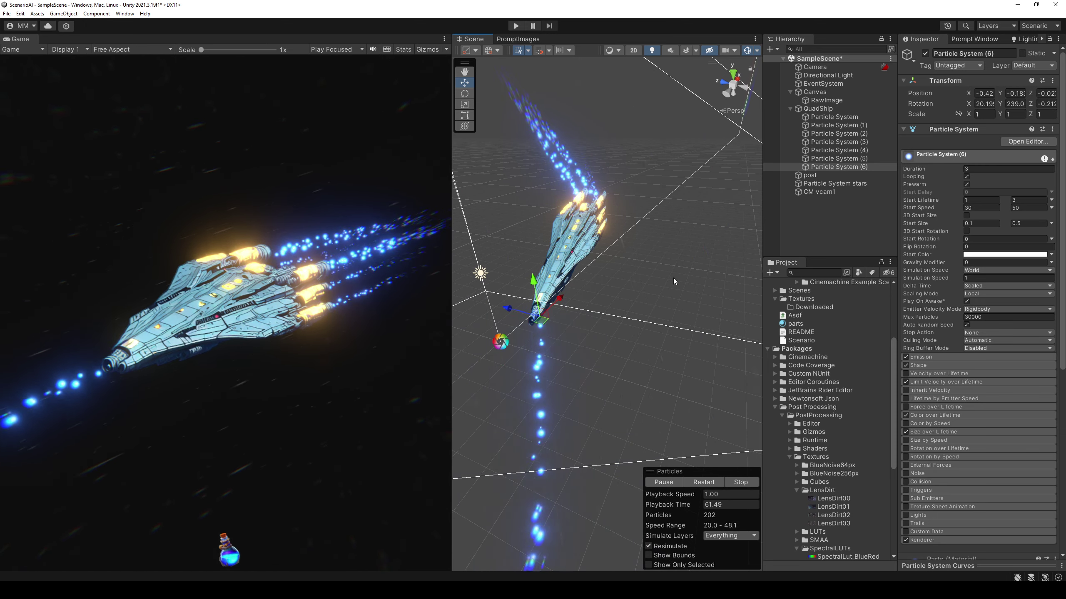
pyautogui.hotkey('ctrl', 's')
# Rename the emitter 'Particle System (6) laser' and set Emission Rate over Time to 0
pyautogui.click(856, 168)
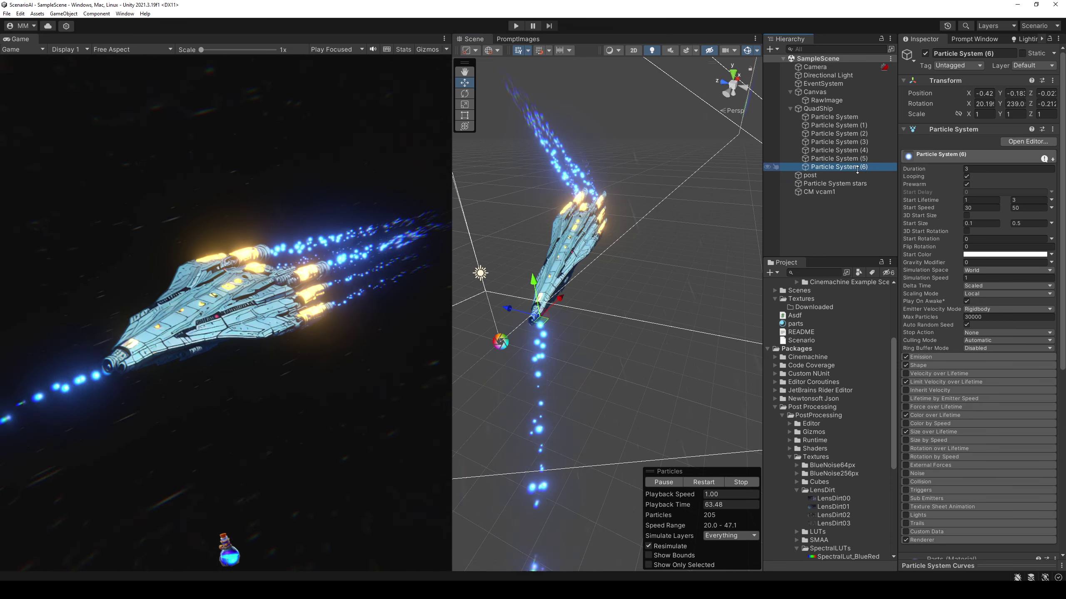
pyautogui.write('laser')
pyautogui.press('Return')
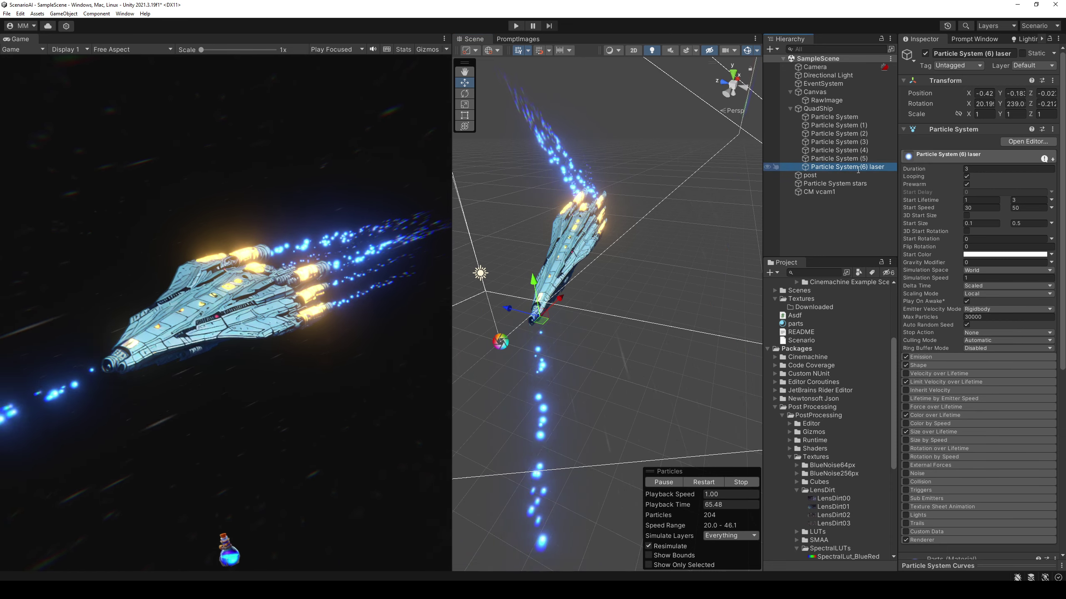
pyautogui.click(942, 356)
pyautogui.click(983, 367)
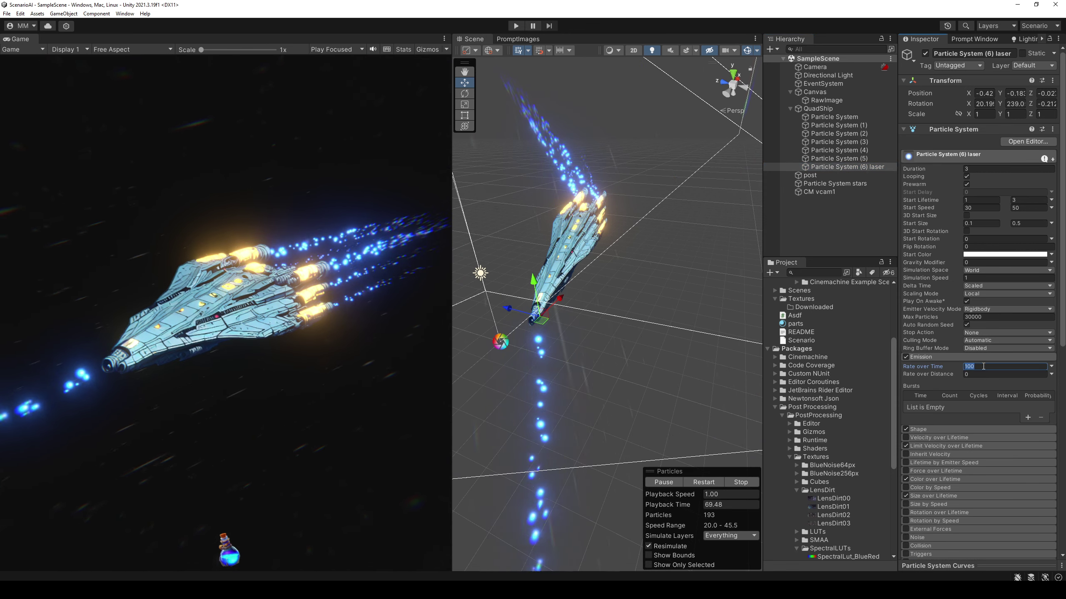
pyautogui.write('0')
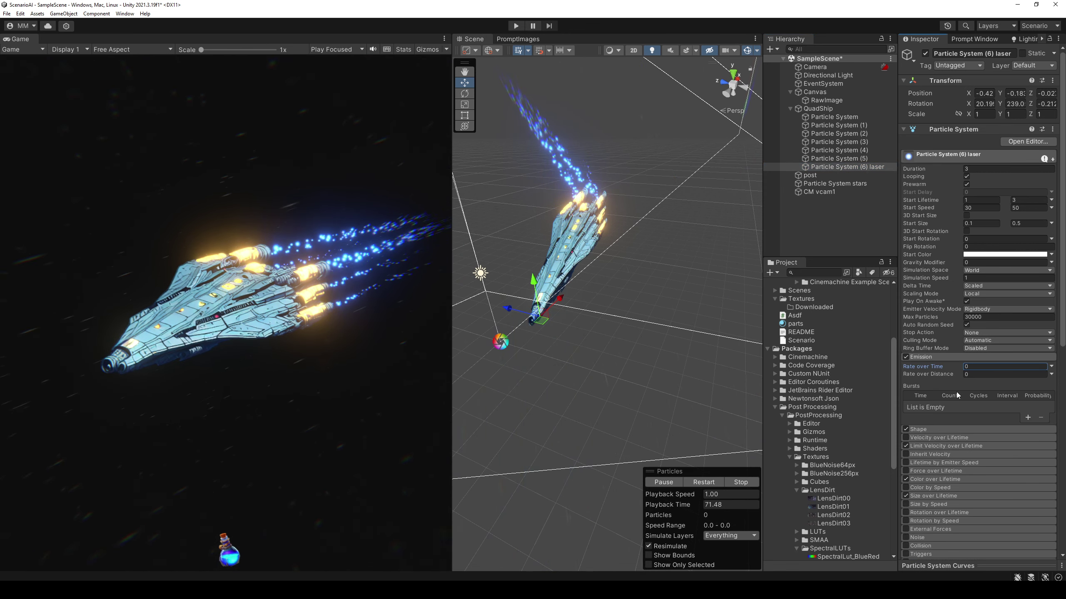
# Add an emission burst with Interval 0.3 and save the scene
pyautogui.click(1027, 417)
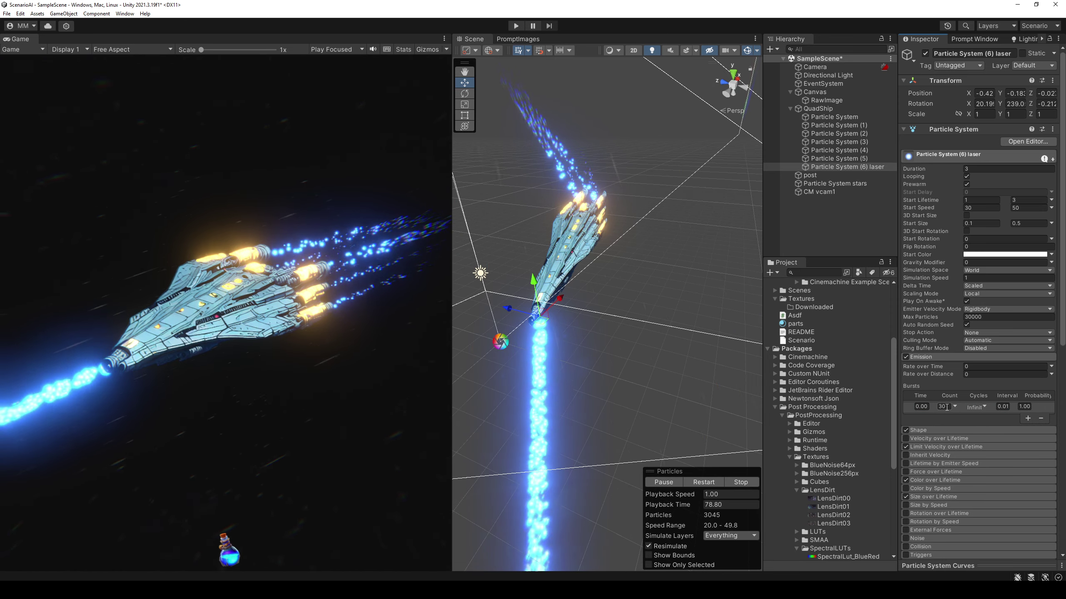
pyautogui.click(1002, 406)
pyautogui.write('1')
pyautogui.press('Return')
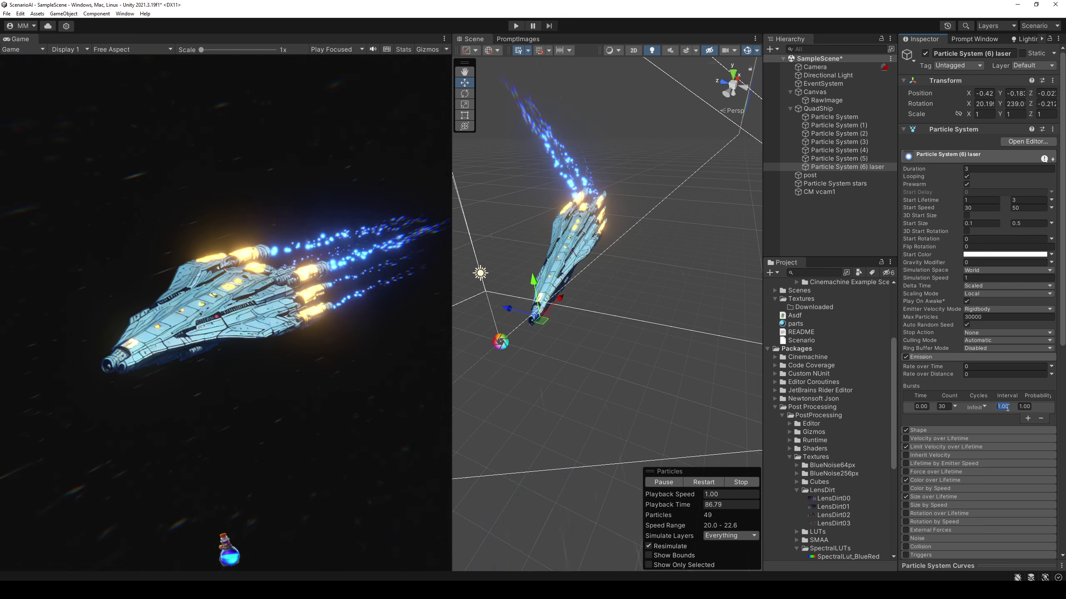
pyautogui.write('0.3')
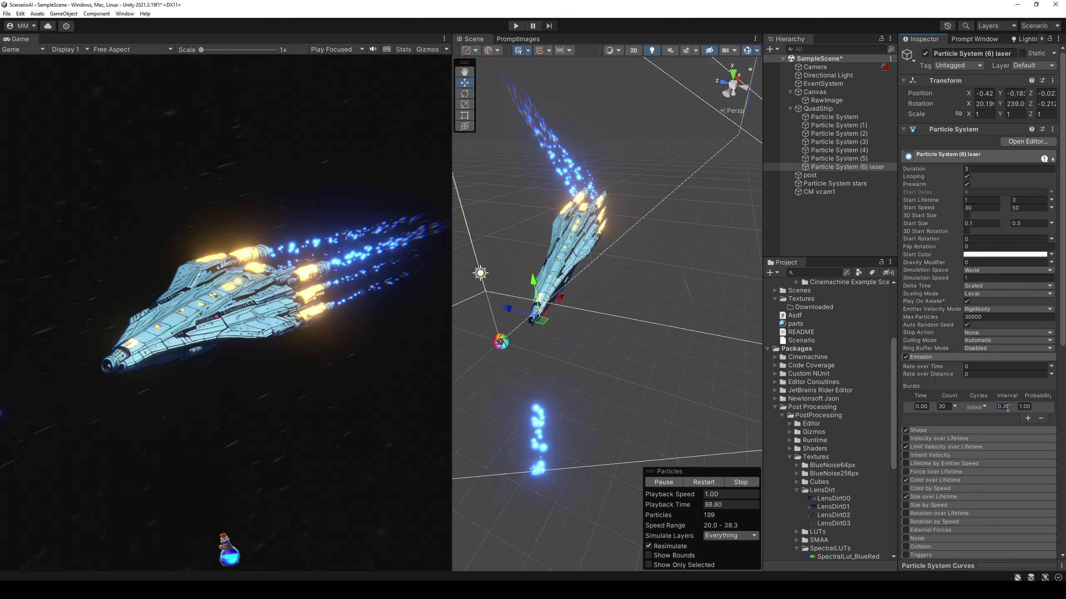
pyautogui.hotkey('ctrl', 's')
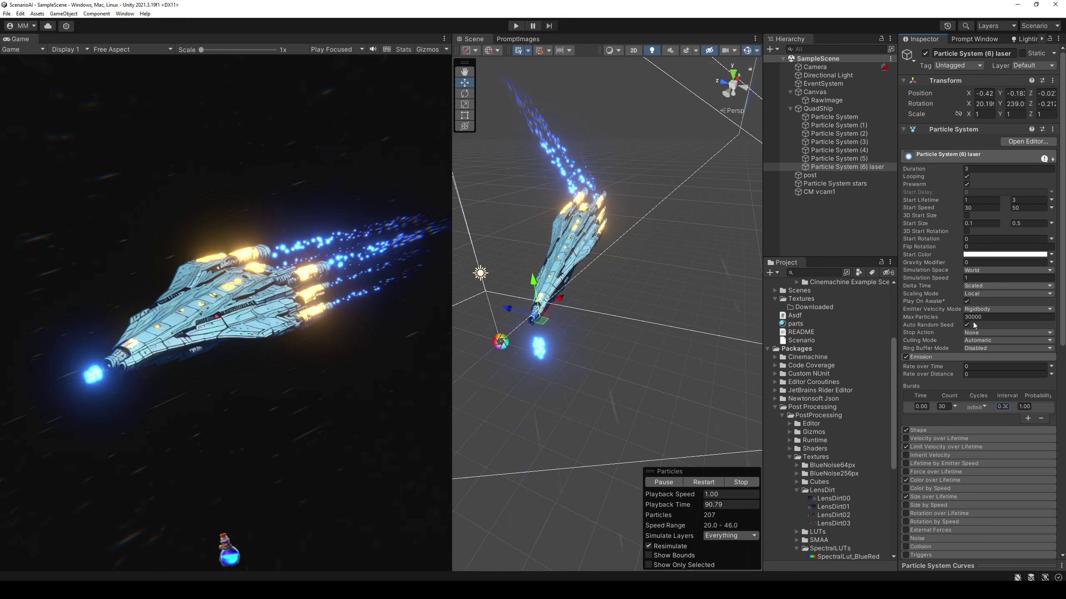
# Try a pink emission colour on the parts material, then revert it to cyan
pyautogui.scroll(-5, 964, 336)
pyautogui.scroll(-5, 947, 432)
pyautogui.click(1000, 427)
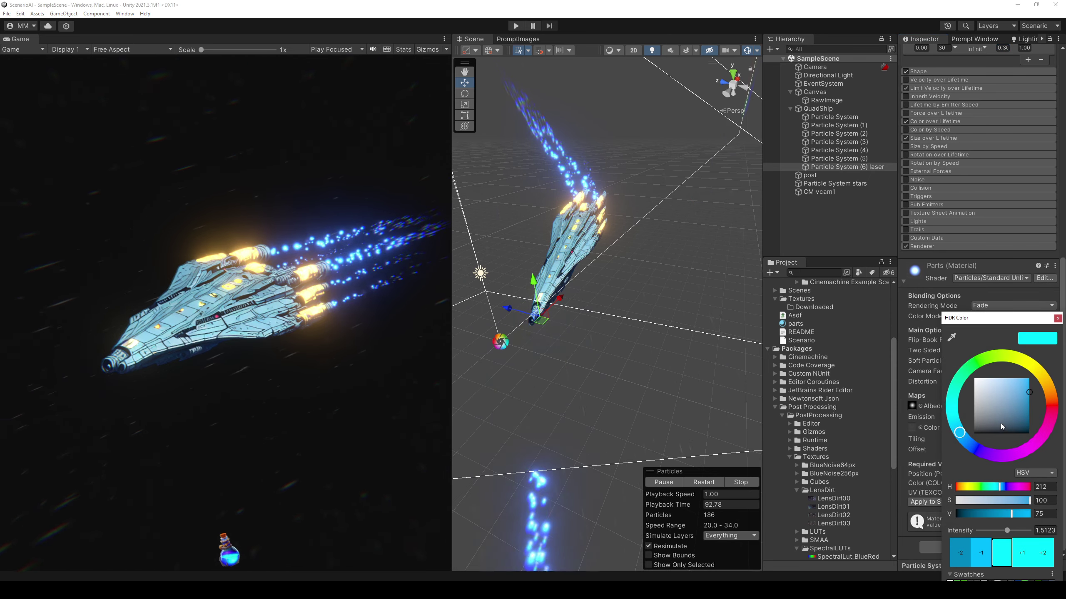
pyautogui.click(1052, 413)
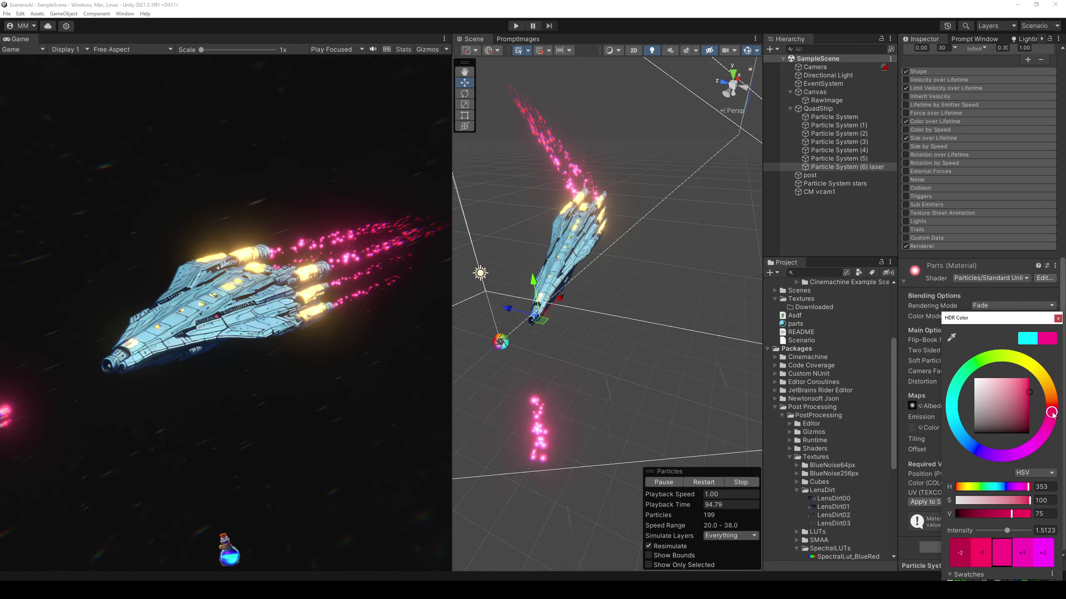
pyautogui.click(1027, 338)
pyautogui.click(1058, 318)
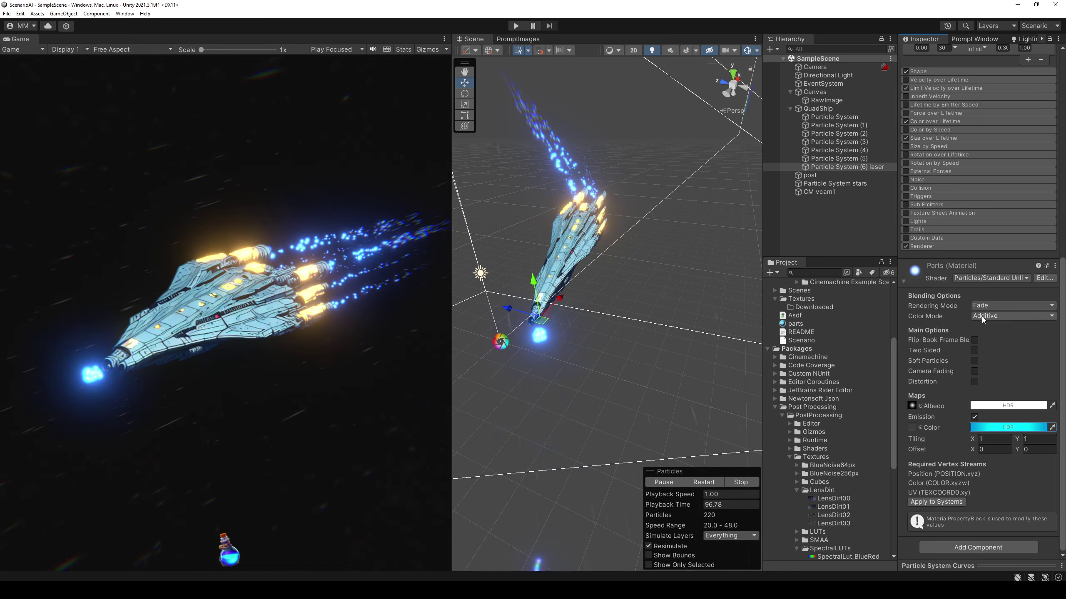
pyautogui.scroll(2, 979, 319)
# Duplicate the parts material as parts 1 and assign it to the laser's Renderer Material
pyautogui.click(946, 272)
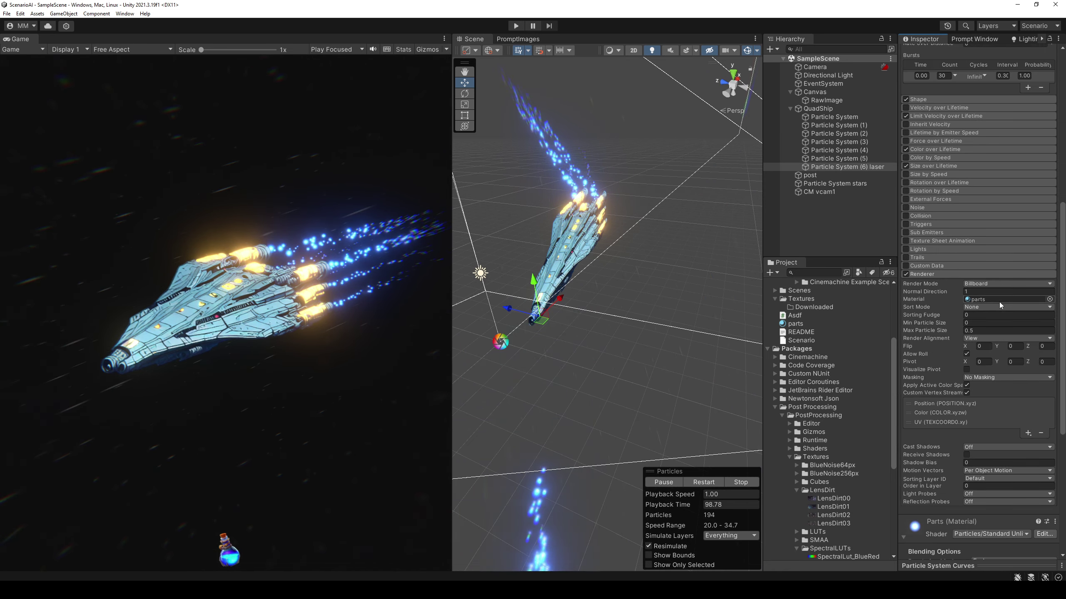
pyautogui.click(999, 299)
pyautogui.click(834, 324)
pyautogui.hotkey('ctrl', 'd')
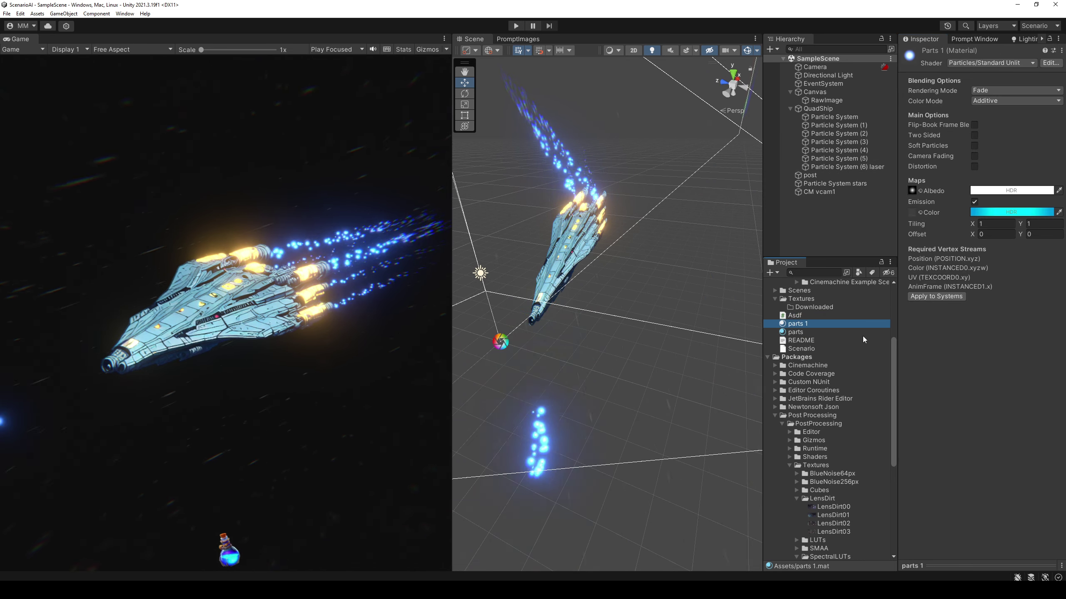
pyautogui.click(842, 167)
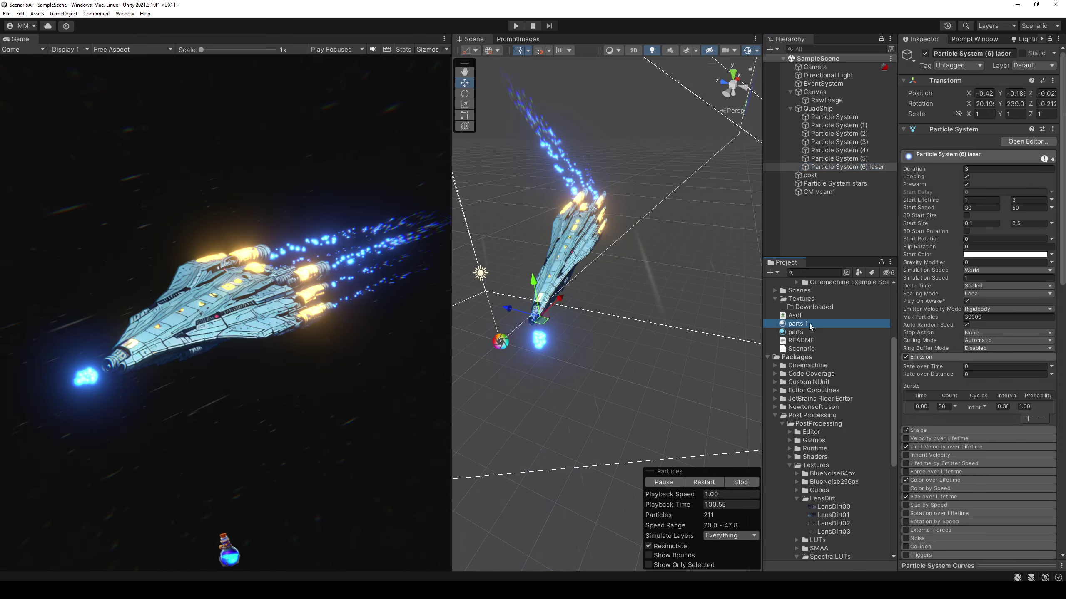
pyautogui.moveTo(809, 323)
pyautogui.mouseDown()
pyautogui.moveTo(984, 494)
pyautogui.moveTo(1010, 382)
pyautogui.mouseUp()
pyautogui.scroll(-10, 977, 492)
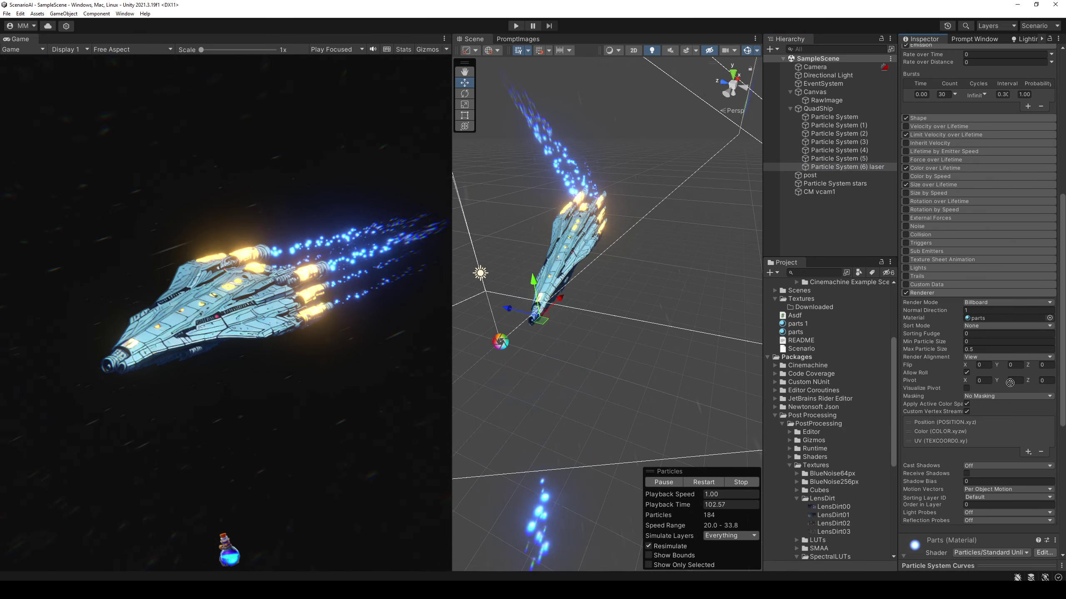
pyautogui.moveTo(986, 320); pyautogui.dragTo(986, 320)
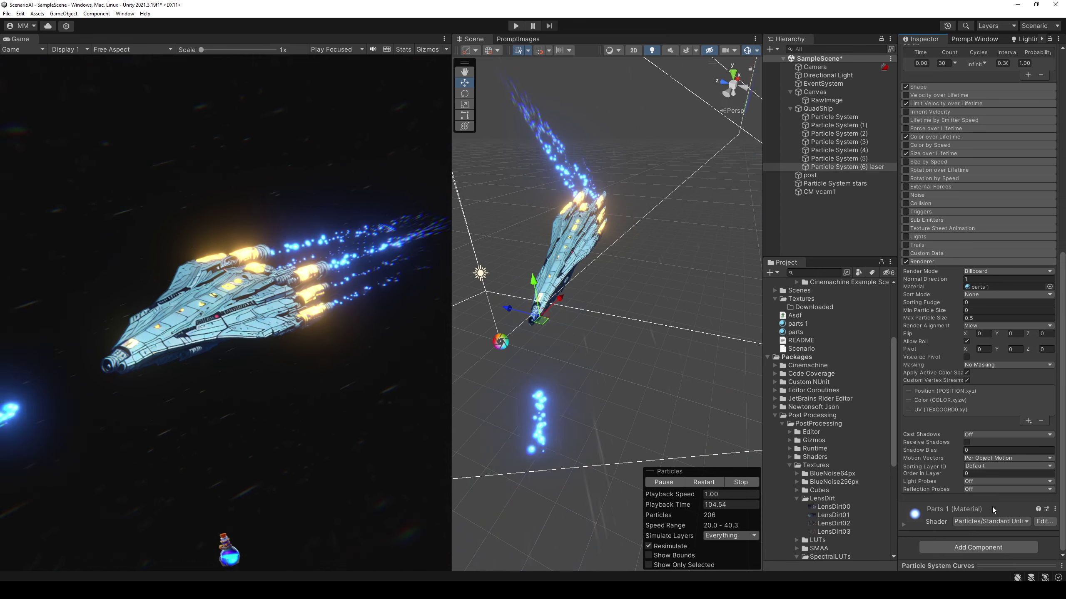
# Set the parts 1 Emission Color to red and save the scene
pyautogui.scroll(-5, 992, 506)
pyautogui.scroll(-2, 993, 512)
pyautogui.click(1007, 502)
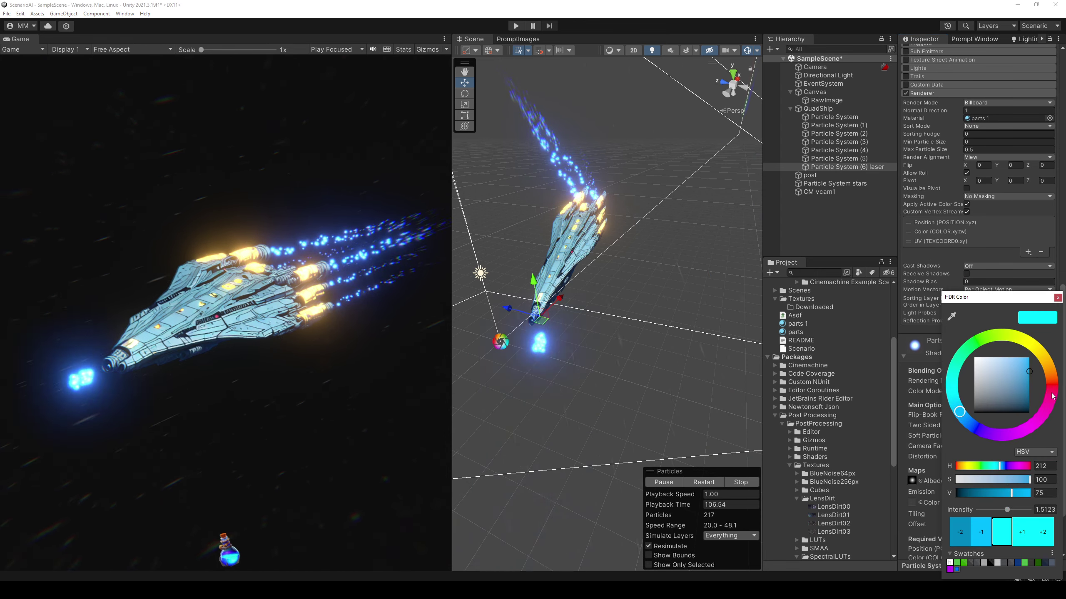
pyautogui.click(1052, 388)
pyautogui.click(1015, 385)
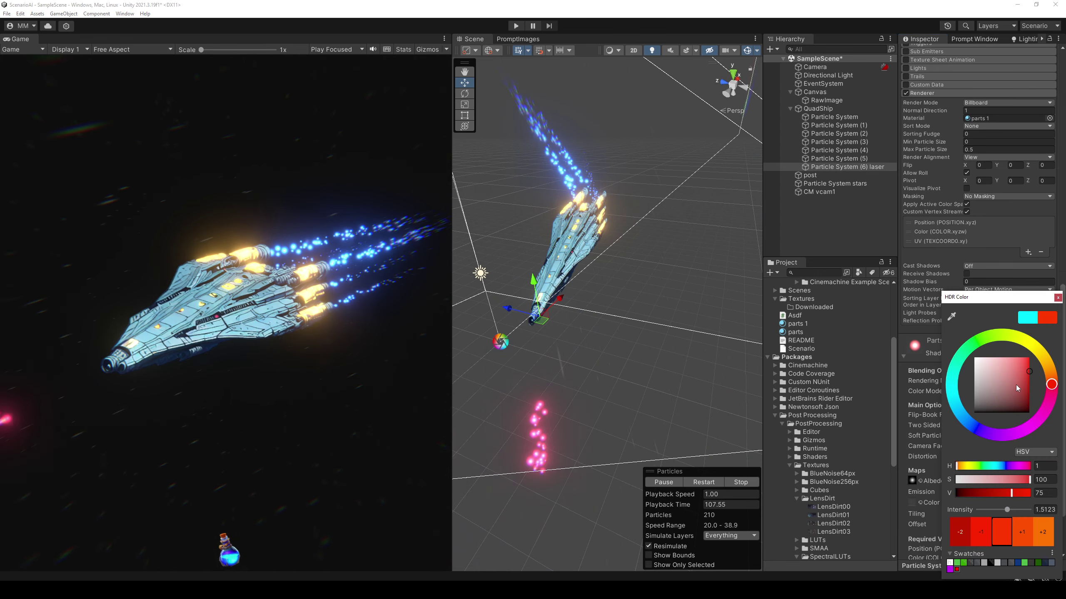
pyautogui.click(1058, 297)
pyautogui.hotkey('ctrl', 's')
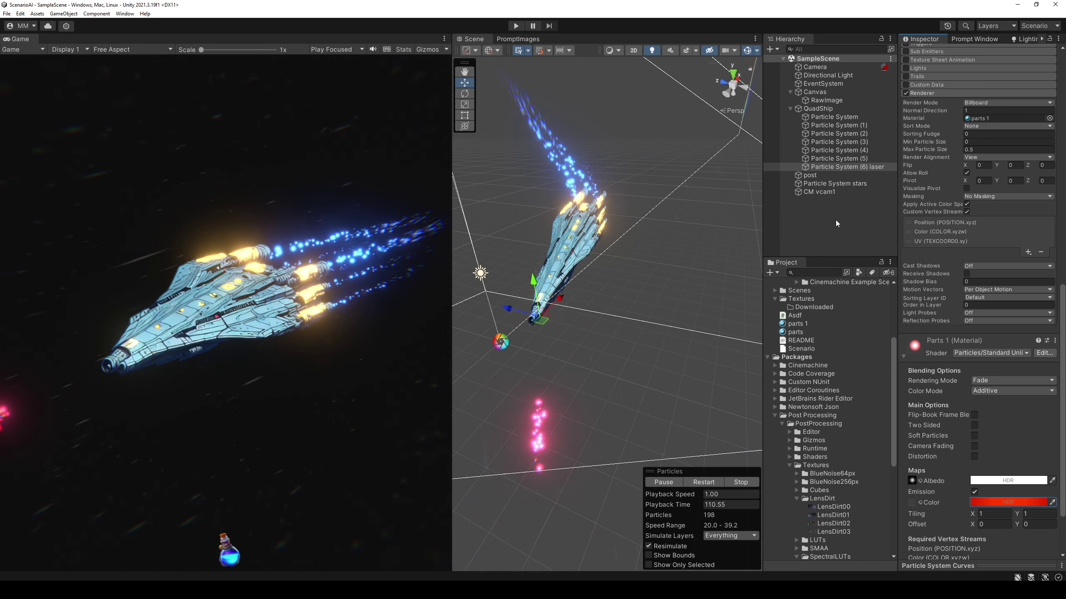
pyautogui.scroll(5, 971, 325)
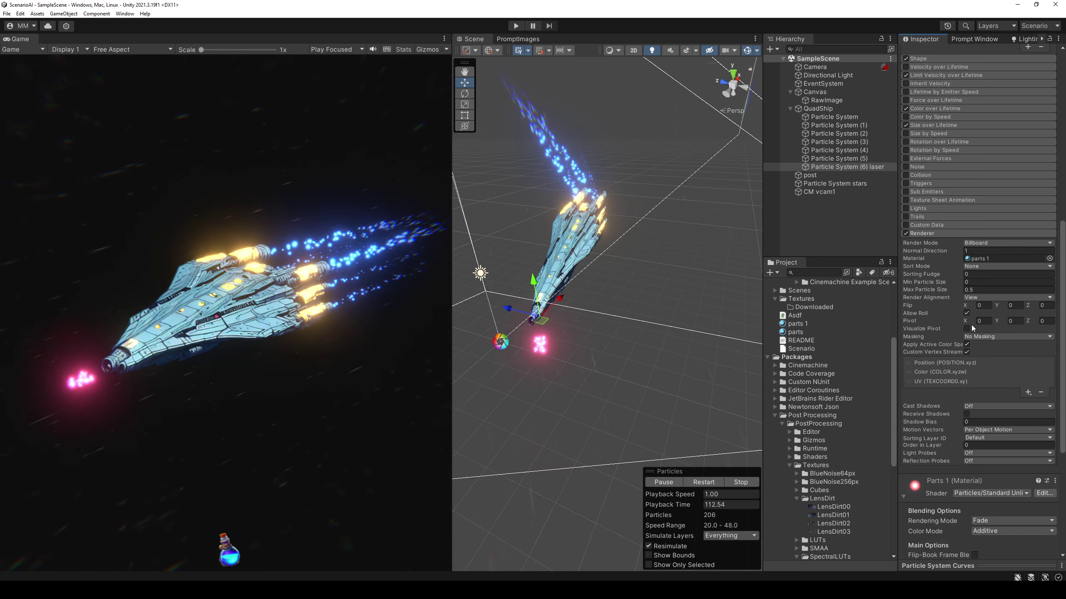
pyautogui.scroll(10, 971, 326)
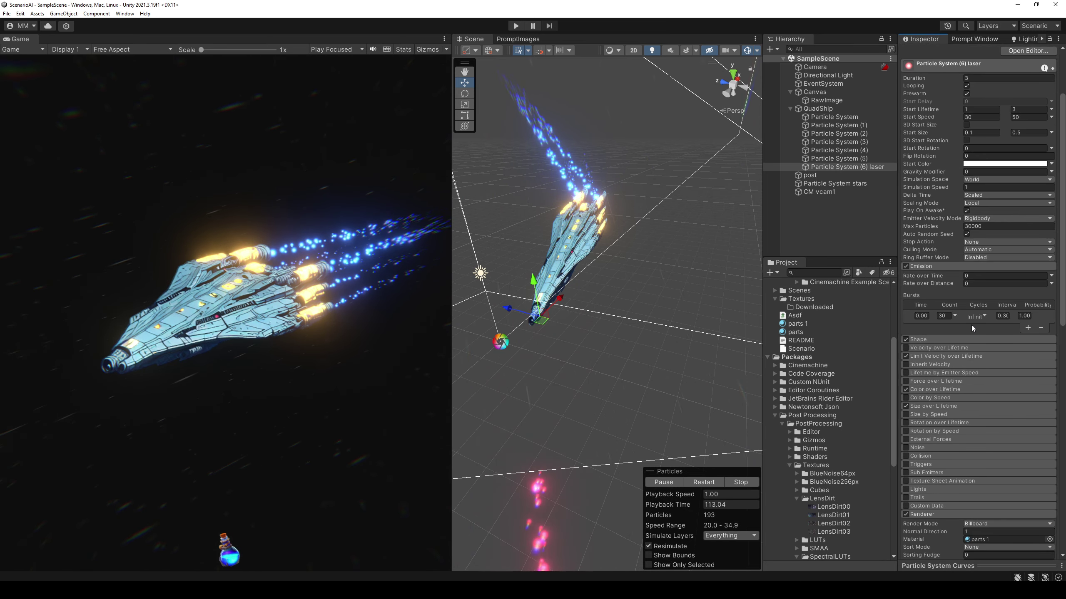
# Set the laser's burst Count to 1 and save the scene
pyautogui.click(945, 316)
pyautogui.write('1')
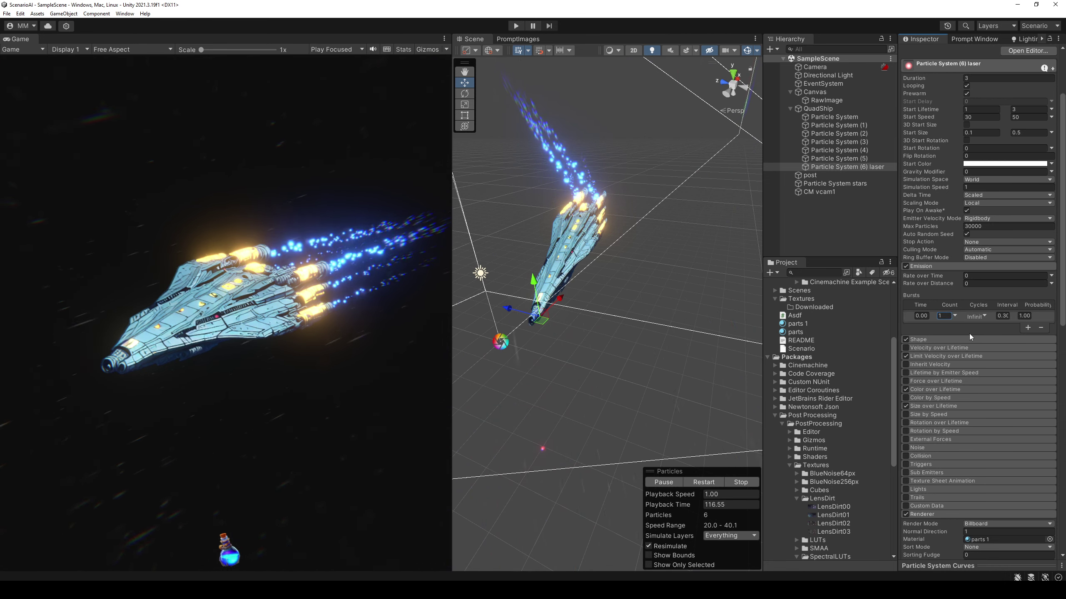
pyautogui.hotkey('ctrl', 's')
pyautogui.scroll(3, 969, 333)
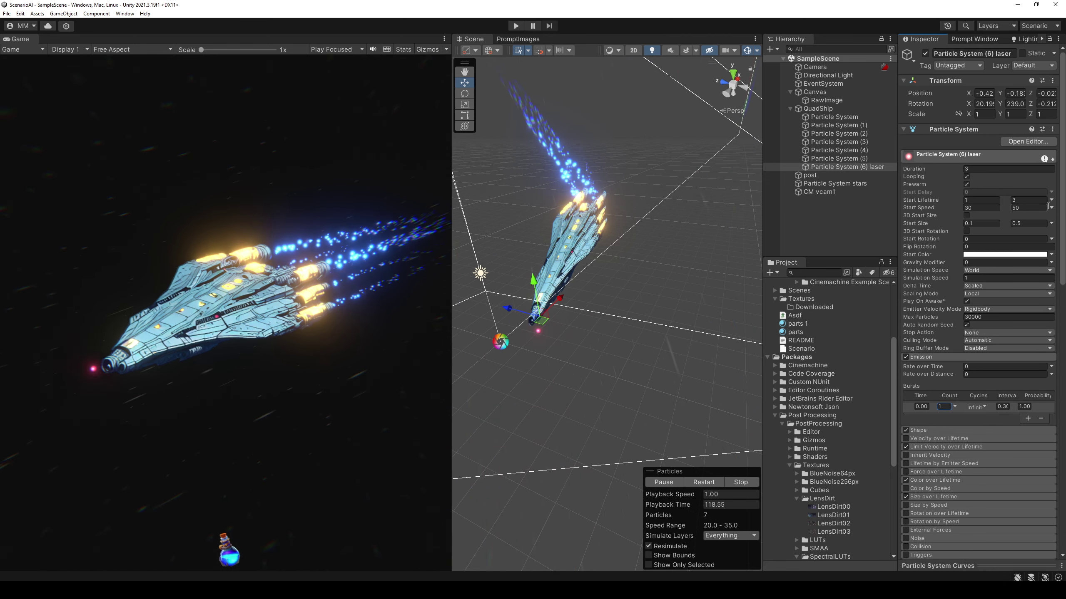
# Switch Start Speed and Start Size to Constant values, speed 50 and size 0.5
pyautogui.click(1052, 209)
pyautogui.click(1044, 218)
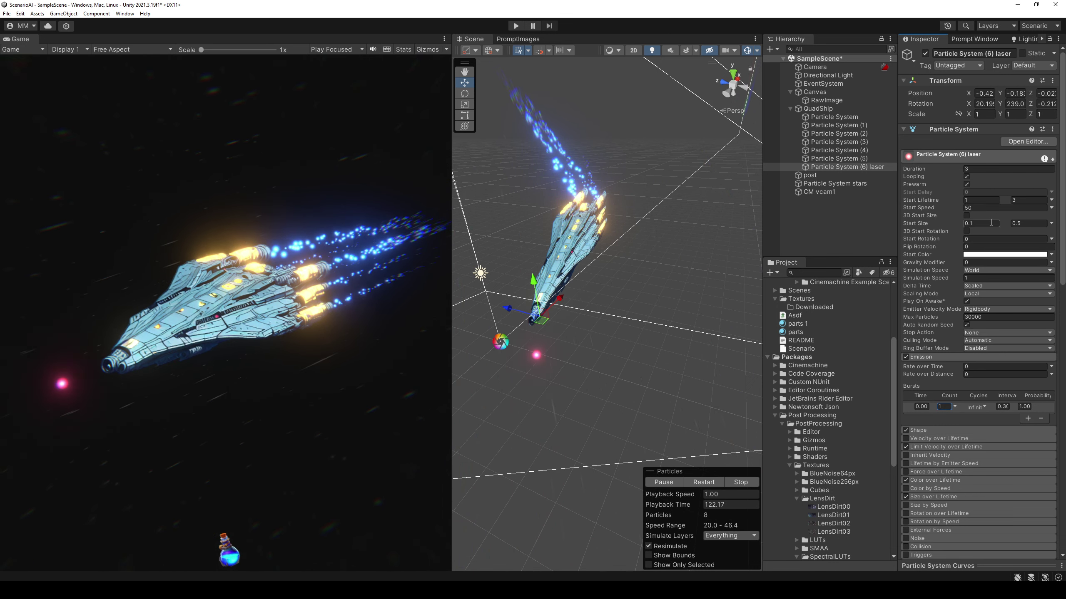
pyautogui.click(1051, 223)
pyautogui.click(999, 230)
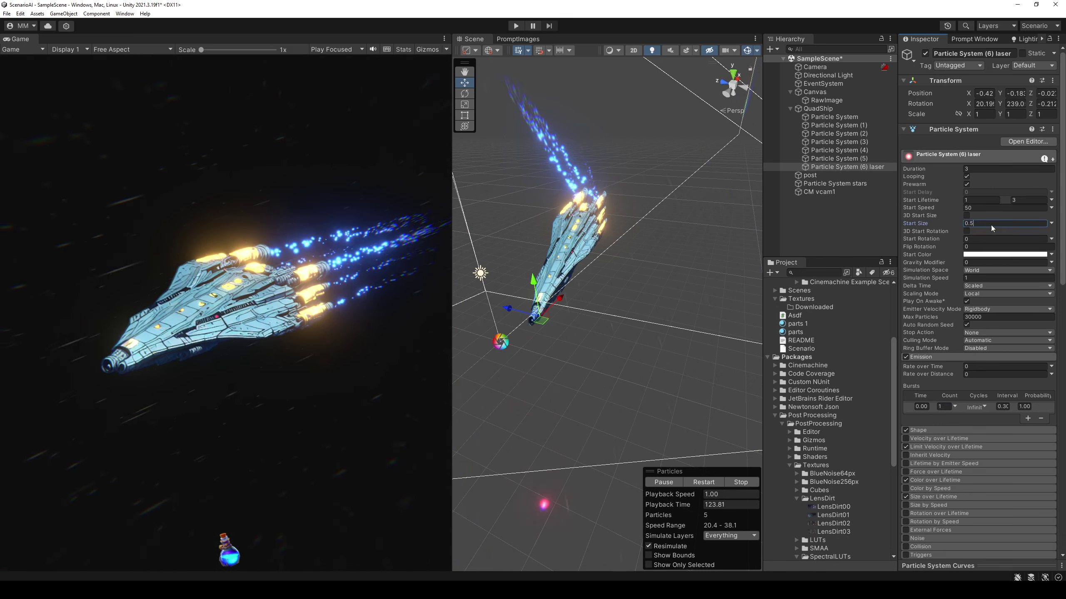
pyautogui.write('1')
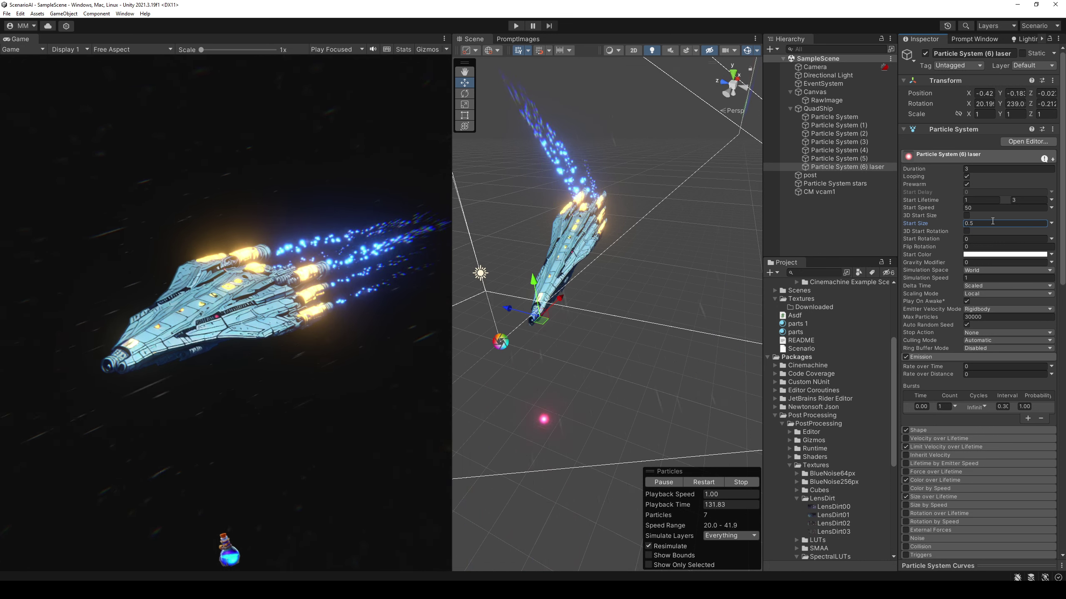
# Give the laser's cone Shape Angle 0 and Radius 0.0001, then save
pyautogui.click(935, 431)
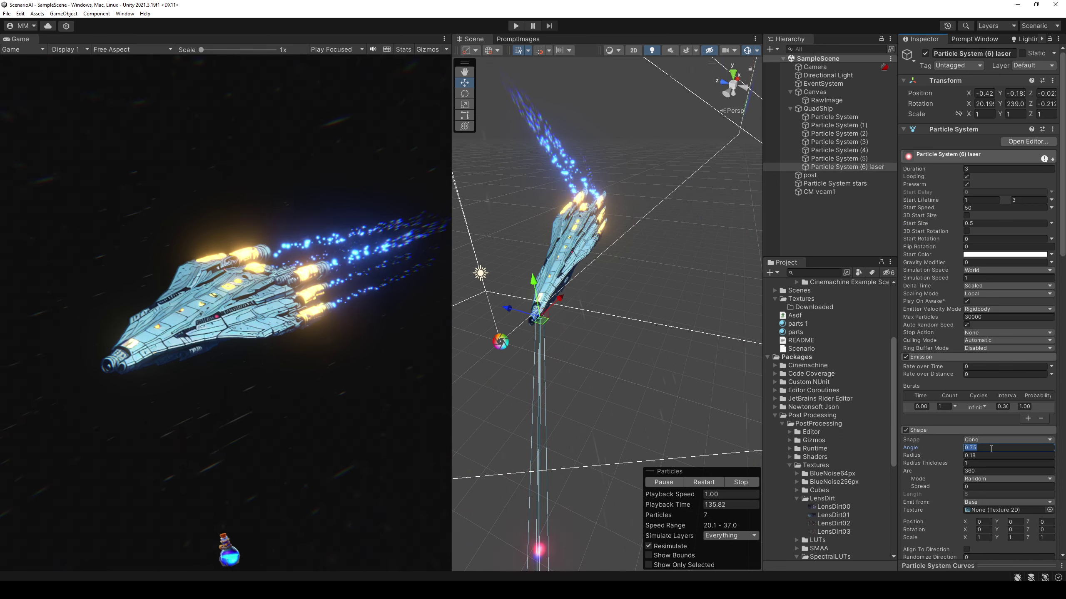
pyautogui.write('0')
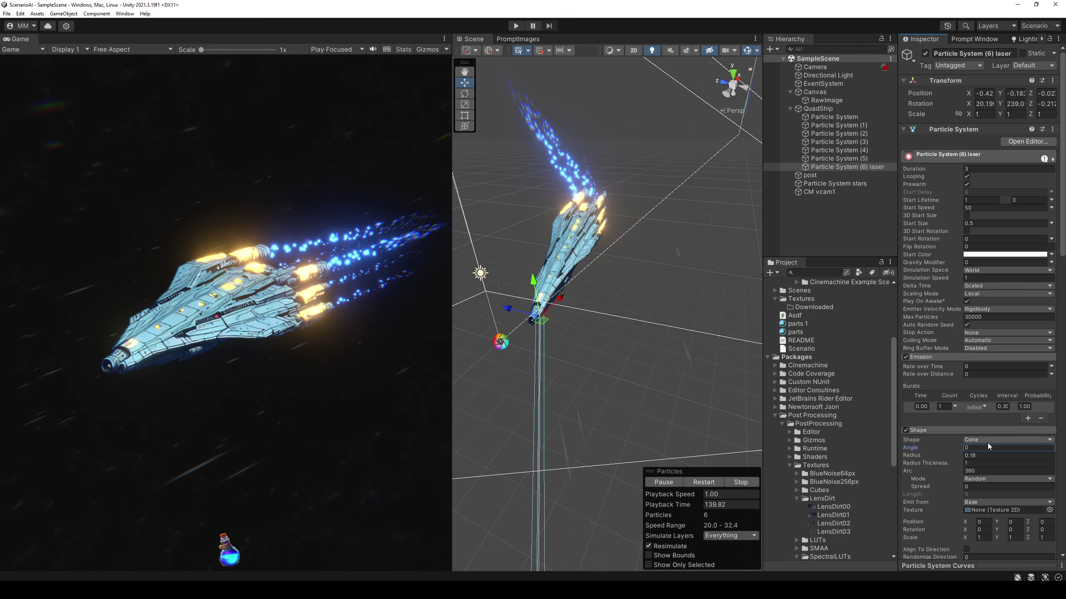
pyautogui.write('0.0001')
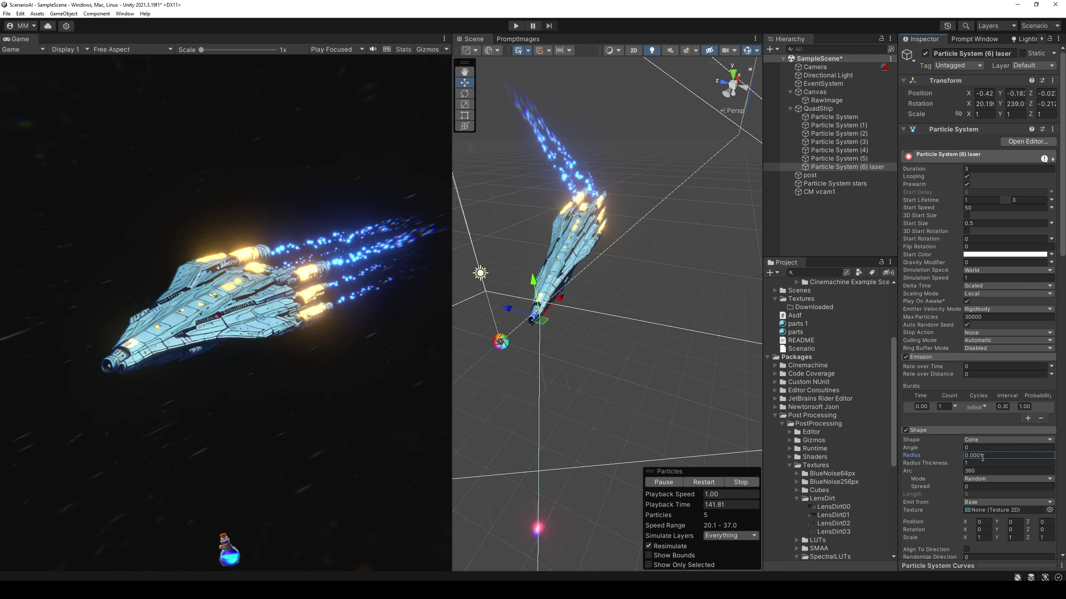
pyautogui.hotkey('ctrl', 's')
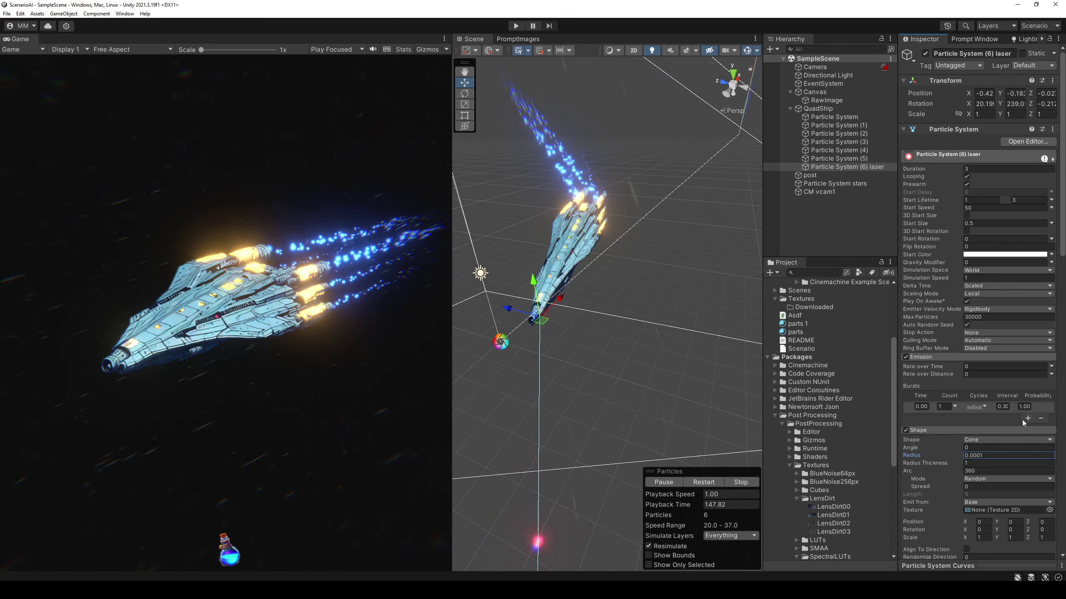
# Add a second burst: Count 5, Infinite cycles, Interval 2, Probability 0.5
pyautogui.click(1027, 419)
pyautogui.click(948, 417)
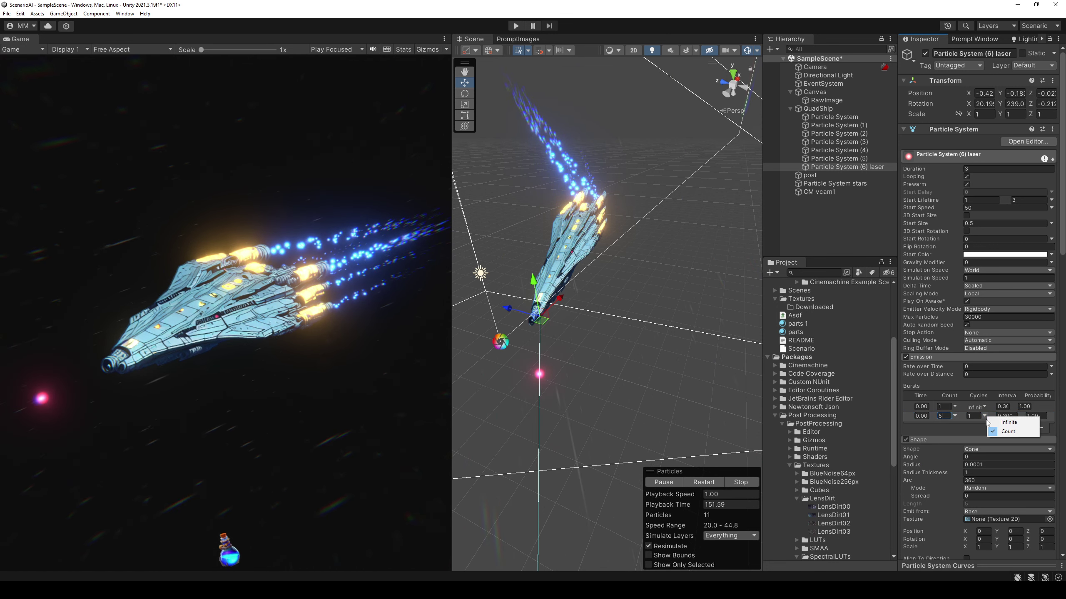
pyautogui.click(1008, 422)
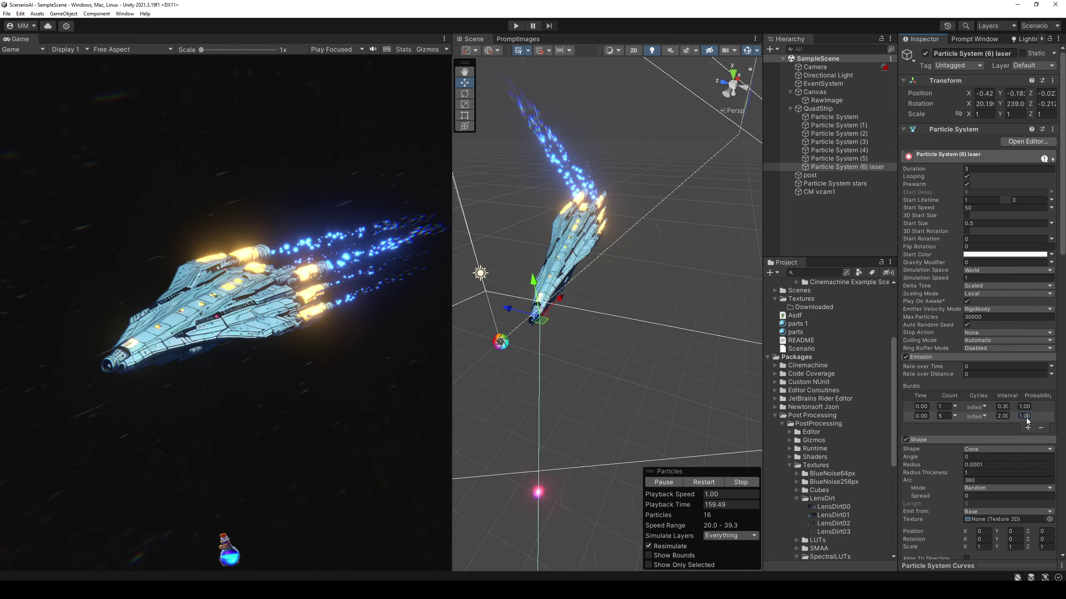
pyautogui.write('0.5')
pyautogui.hotkey('shift', 'Tab')
pyautogui.write('0.7')
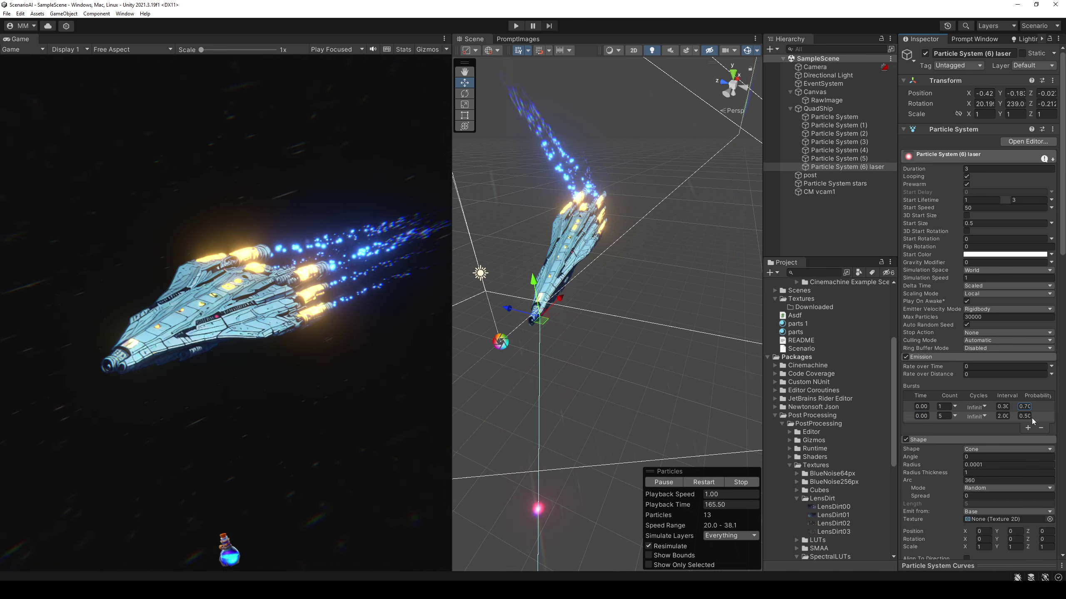
# Set the first burst to Count 10 with Probability 0.7
pyautogui.click(944, 408)
pyautogui.write('0')
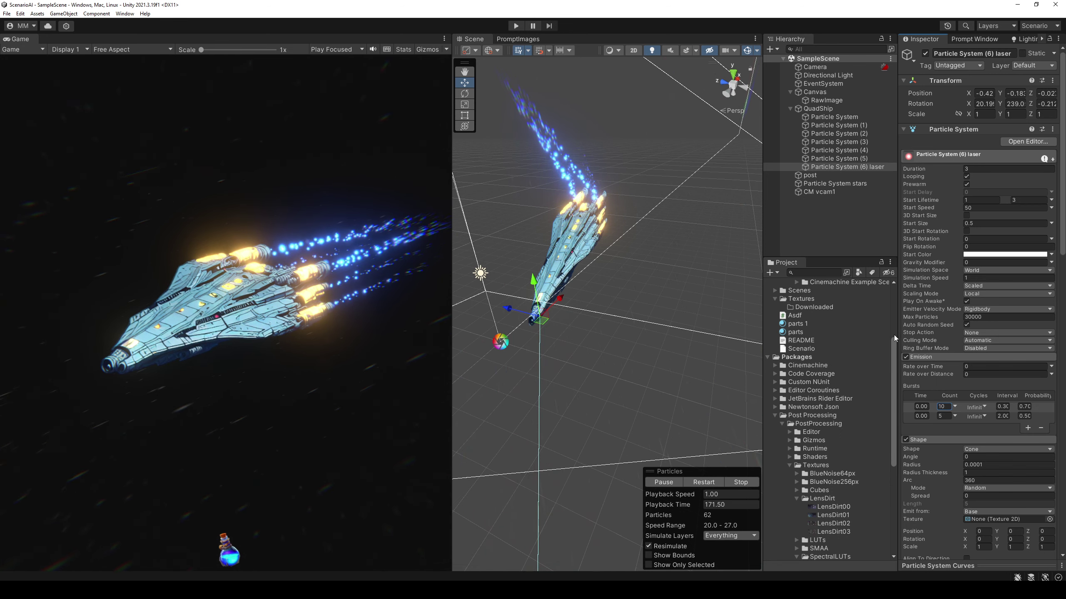
pyautogui.moveTo(602, 312); pyautogui.dragTo(590, 282, button='middle')
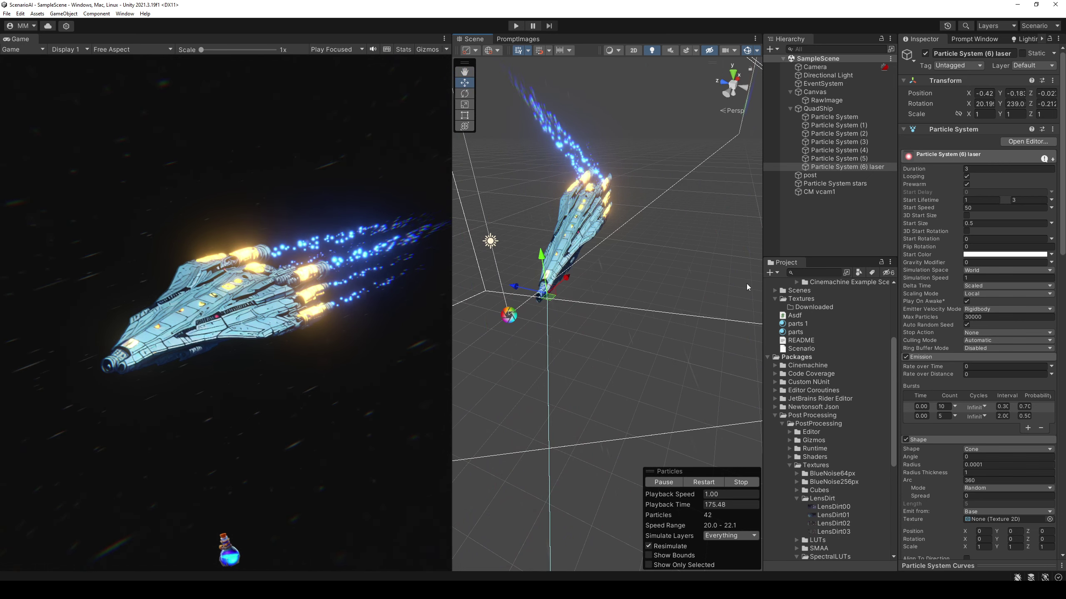
pyautogui.scroll(-5, 954, 387)
pyautogui.scroll(-5, 956, 381)
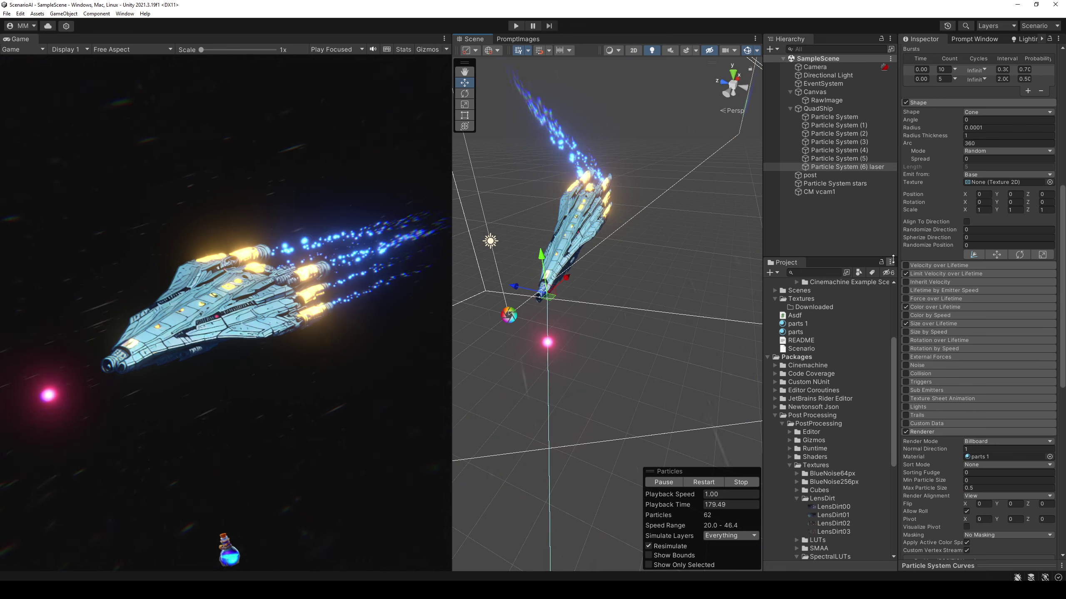
# Select QuadShip and run the scene in play mode with the Game view set to Play Maximized
pyautogui.click(818, 108)
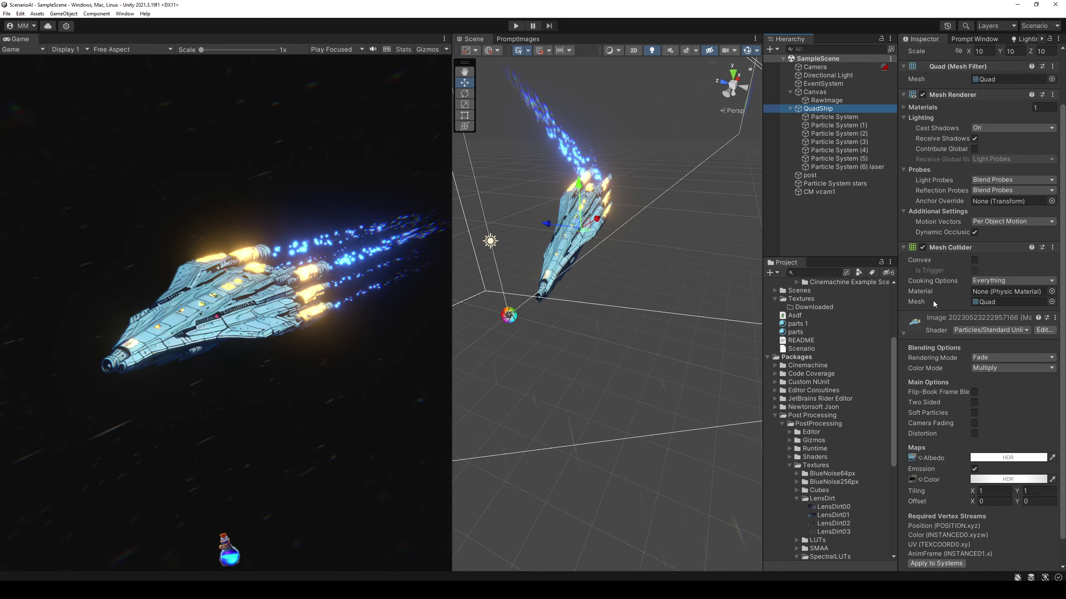
pyautogui.scroll(-1, 942, 344)
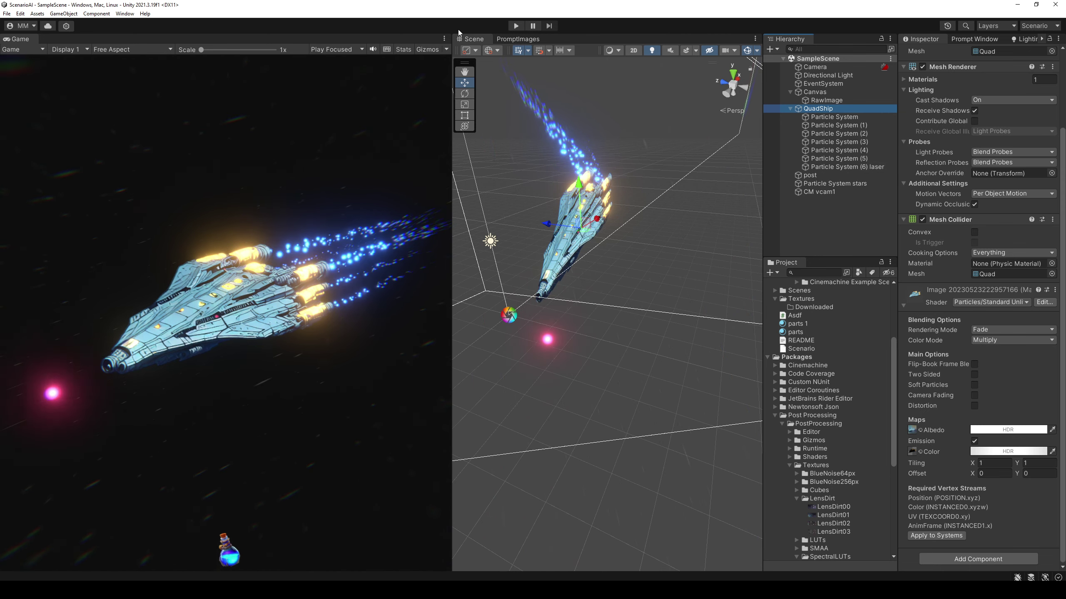
pyautogui.click(338, 50)
pyautogui.click(349, 67)
pyautogui.click(515, 26)
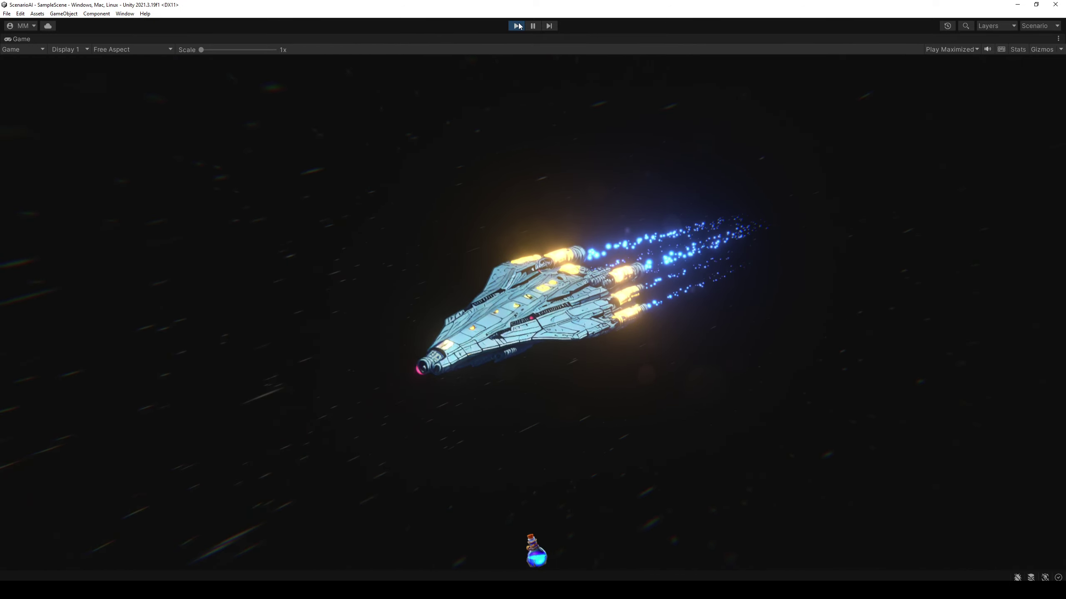
# Exit play mode and set the laser Particle System (6) Start Speed to 88
pyautogui.click(515, 25)
pyautogui.click(814, 167)
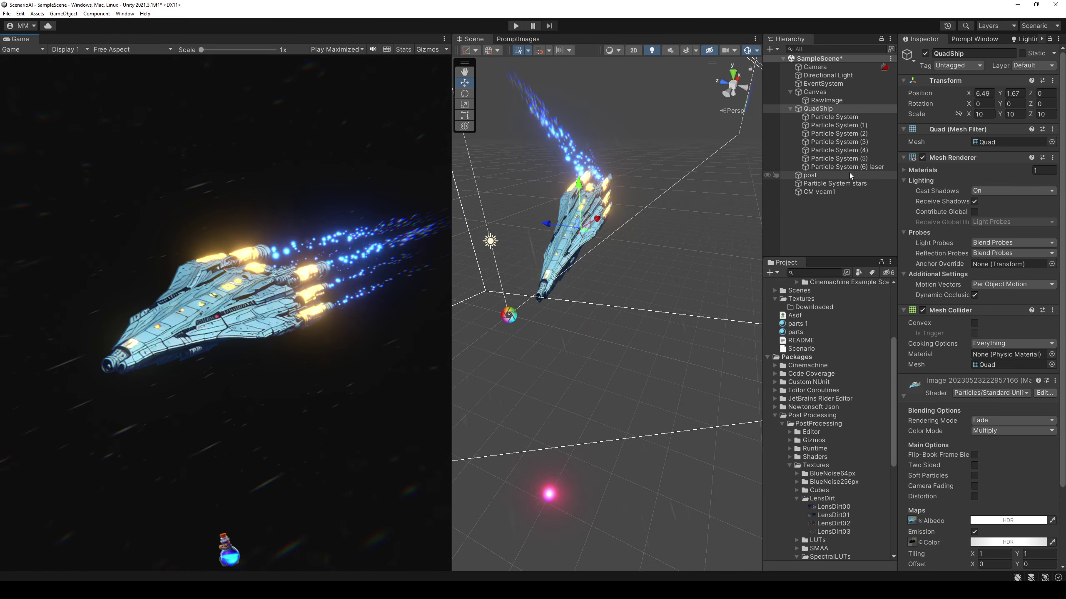
pyautogui.click(985, 208)
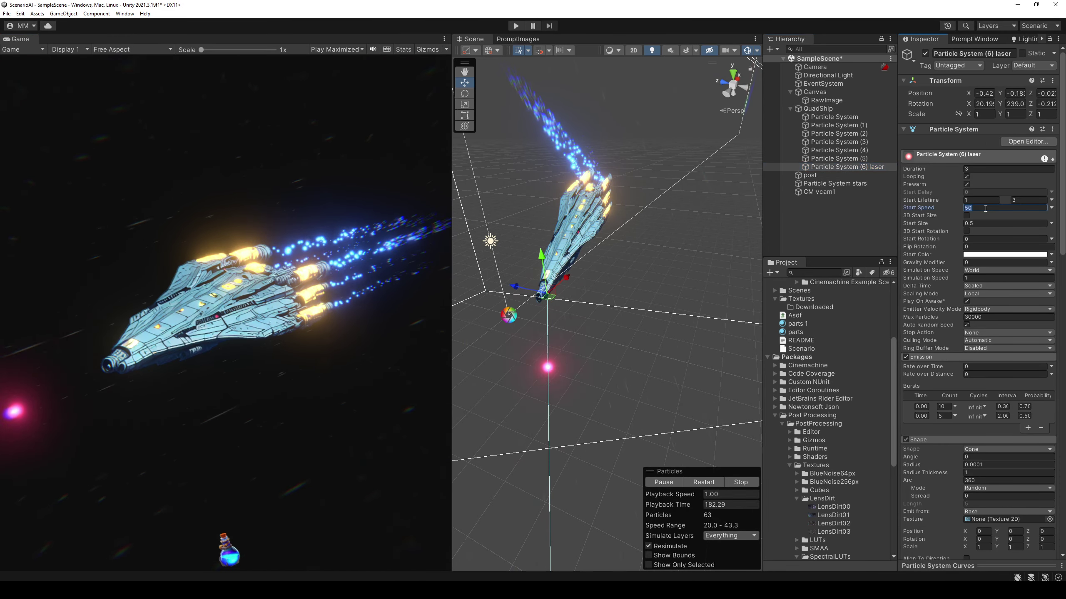
pyautogui.write('100')
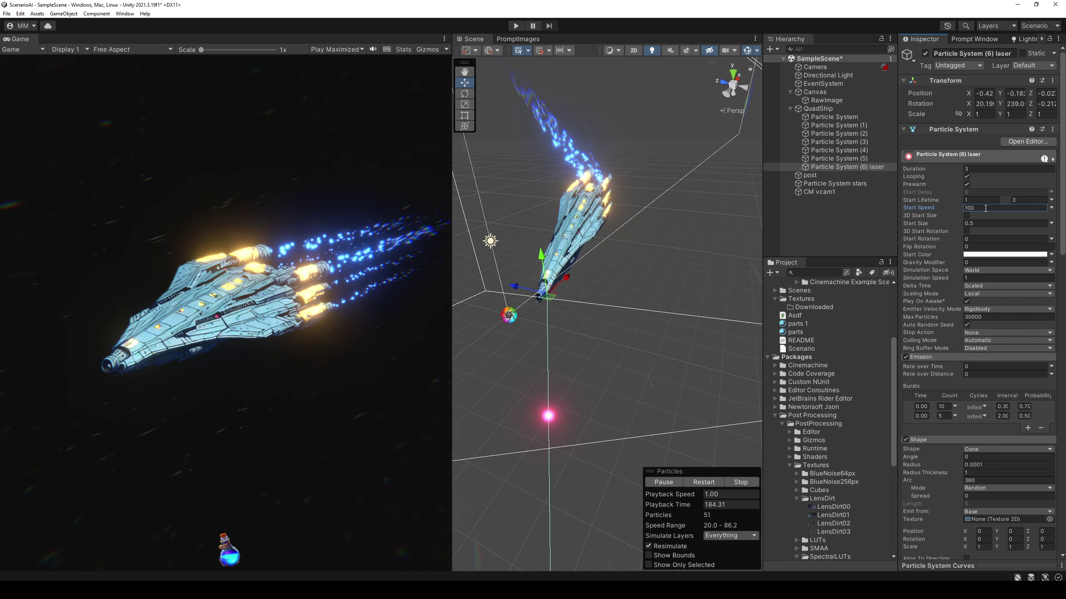
pyautogui.write('88')
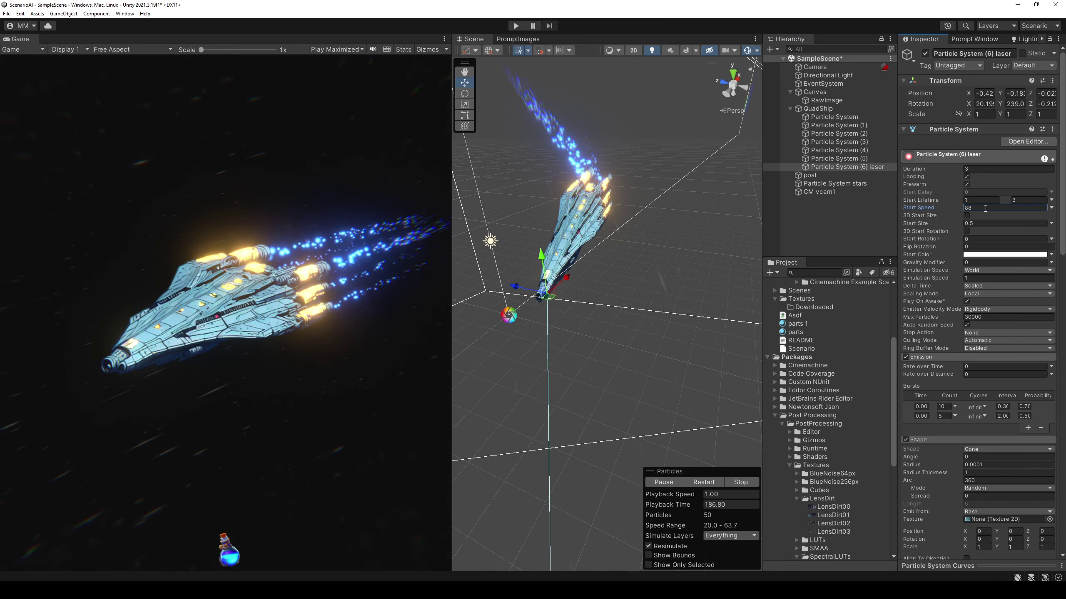
# Save the scene and briefly test the faster laser in play mode
pyautogui.hotkey('ctrl', 's')
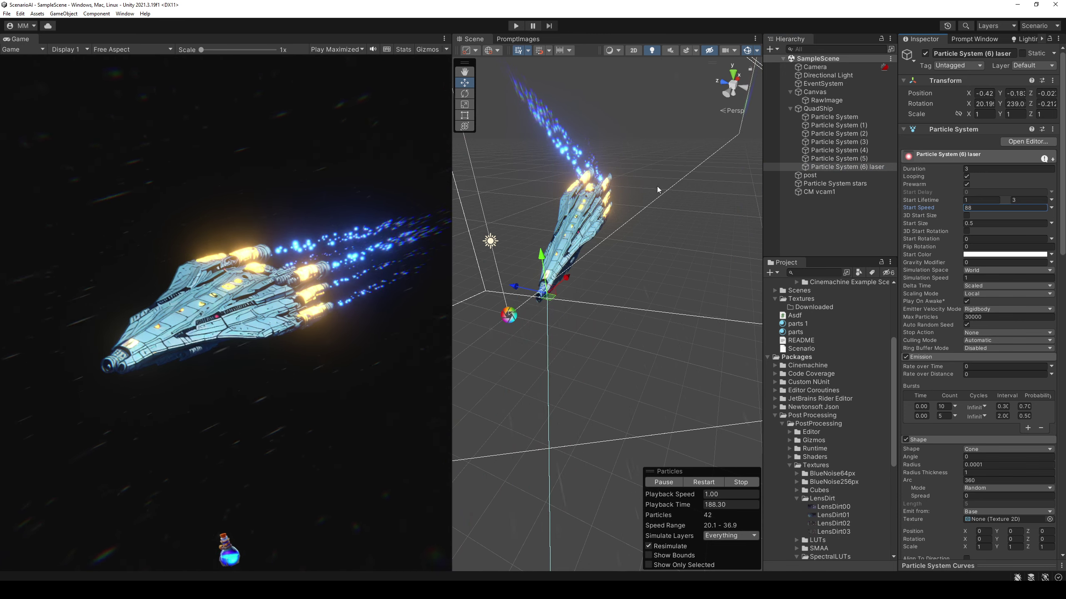
pyautogui.click(516, 26)
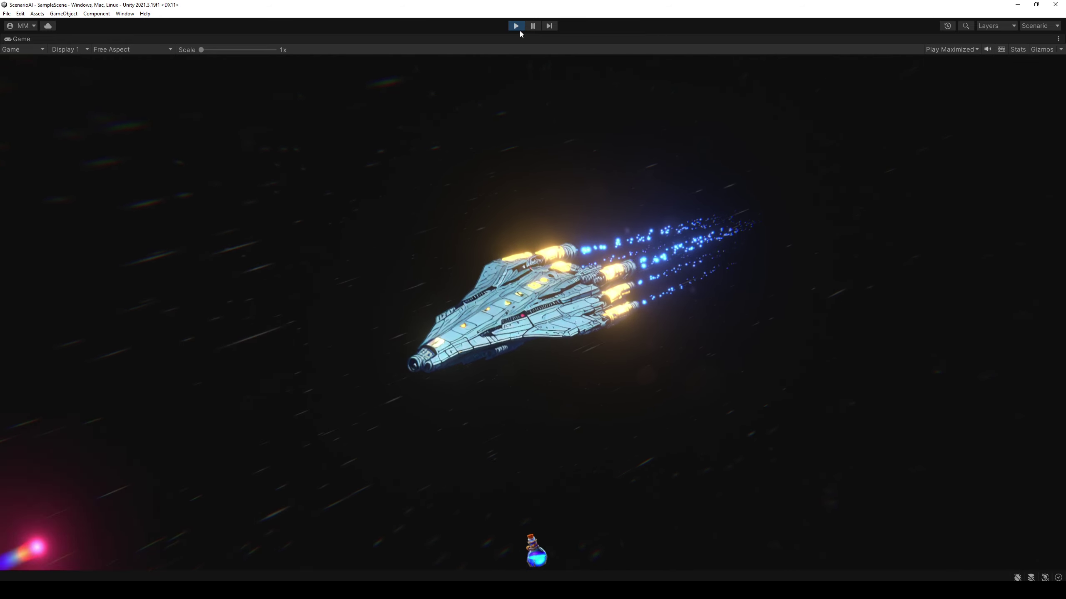
pyautogui.click(517, 28)
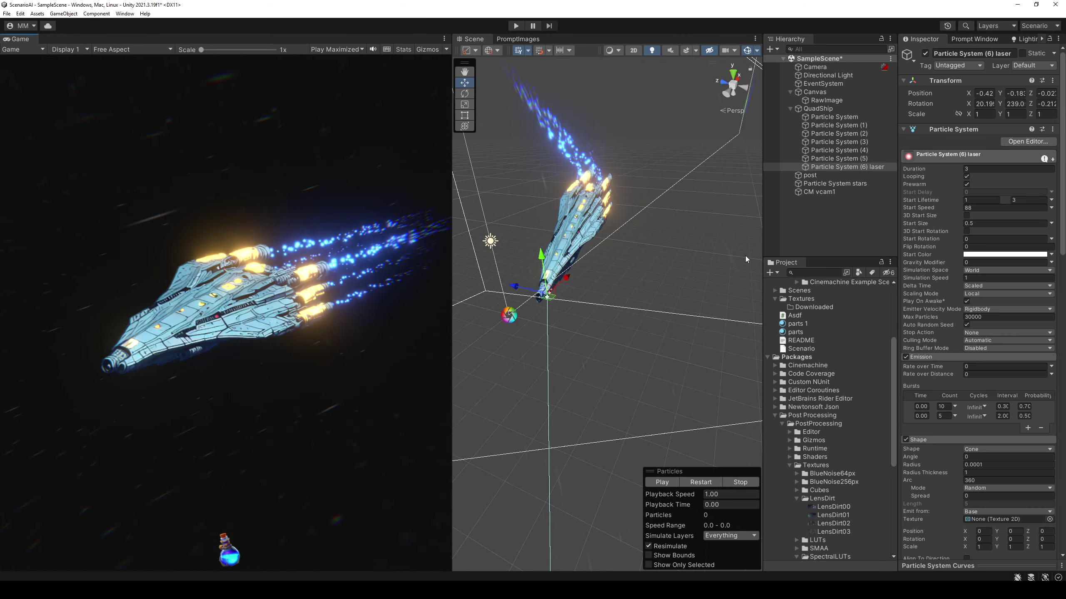
pyautogui.rightClick(849, 168)
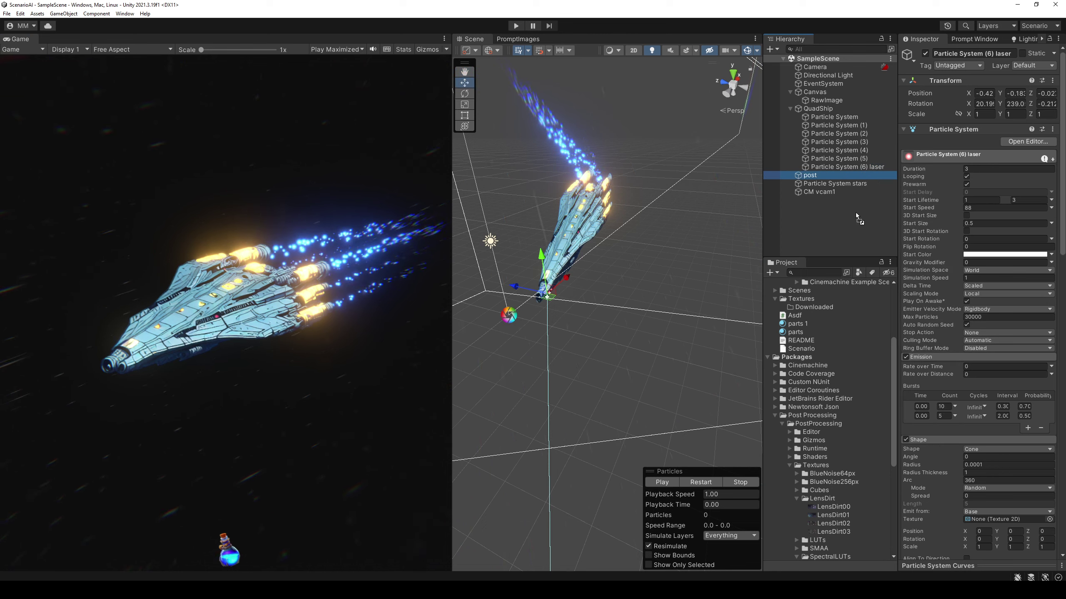
pyautogui.moveTo(849, 168)
pyautogui.mouseDown()
pyautogui.moveTo(851, 187)
pyautogui.moveTo(847, 168)
pyautogui.mouseUp()
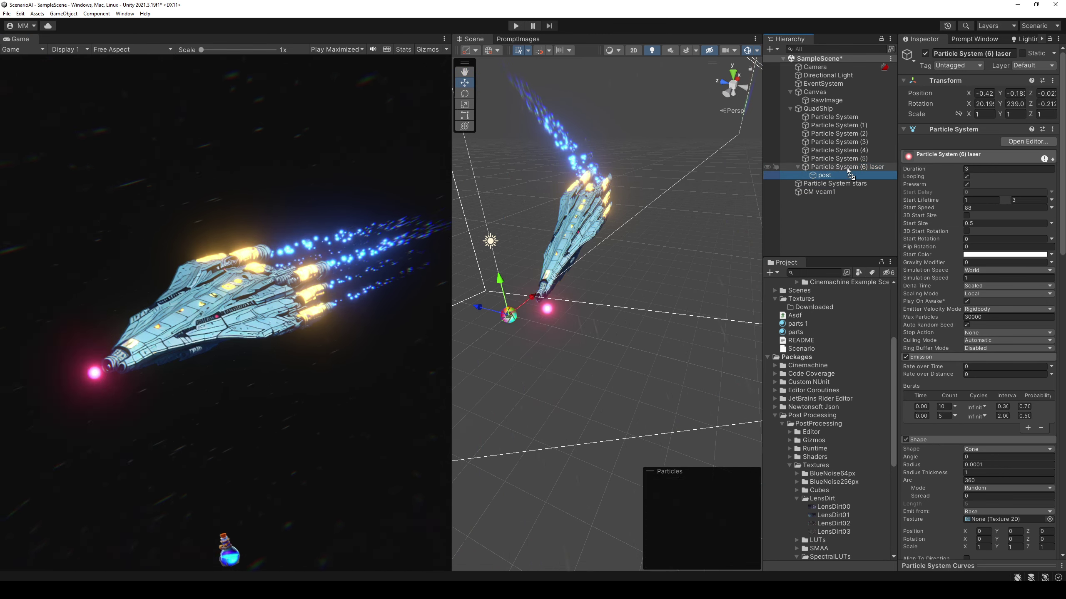
pyautogui.rightClick(841, 167)
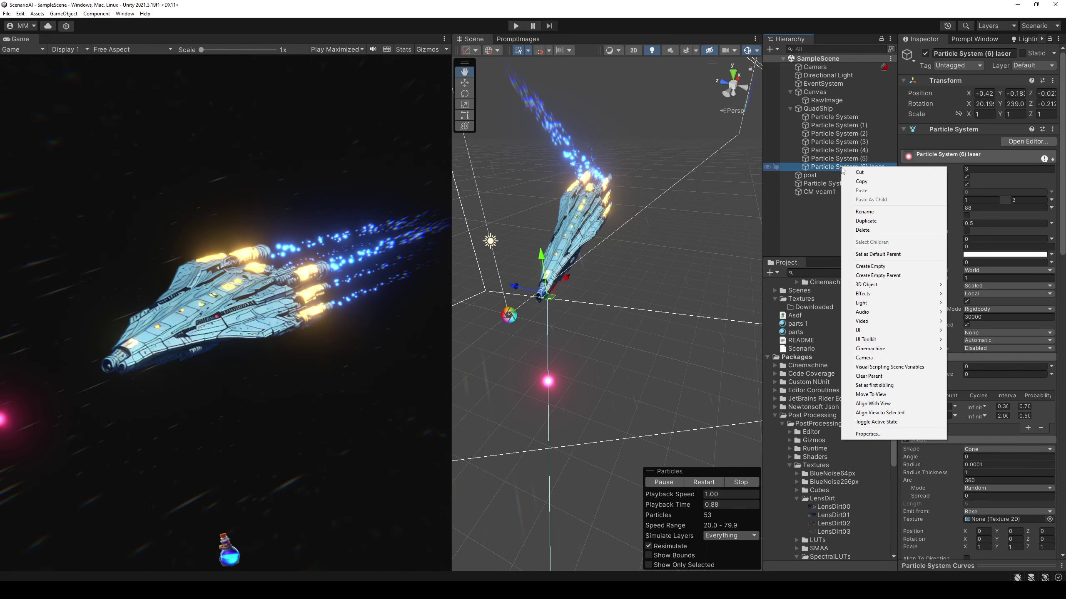
pyautogui.moveTo(875, 297)
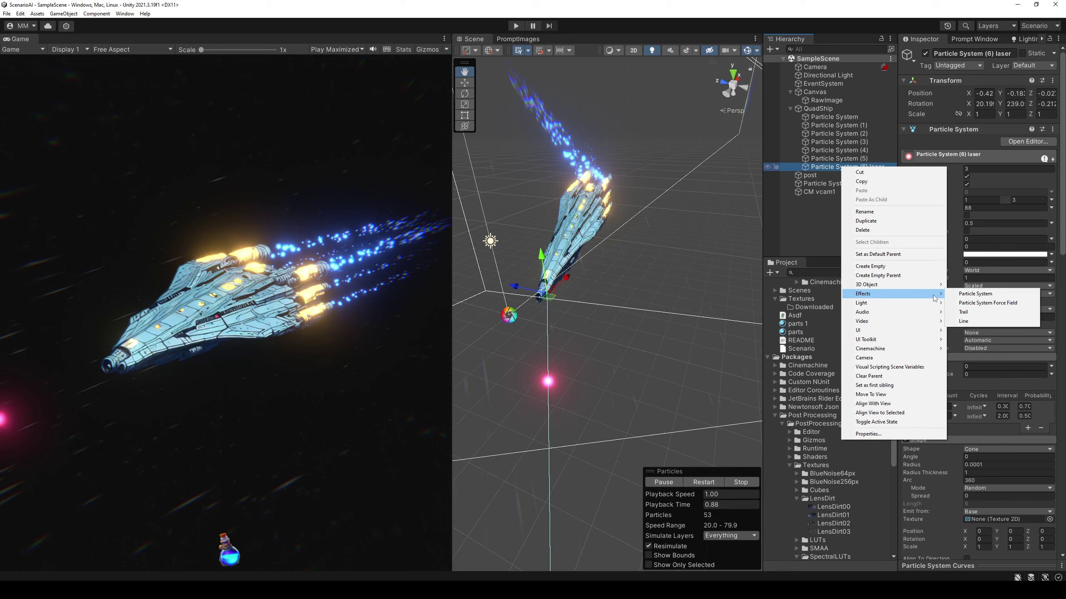
pyautogui.click(821, 264)
pyautogui.press('w')
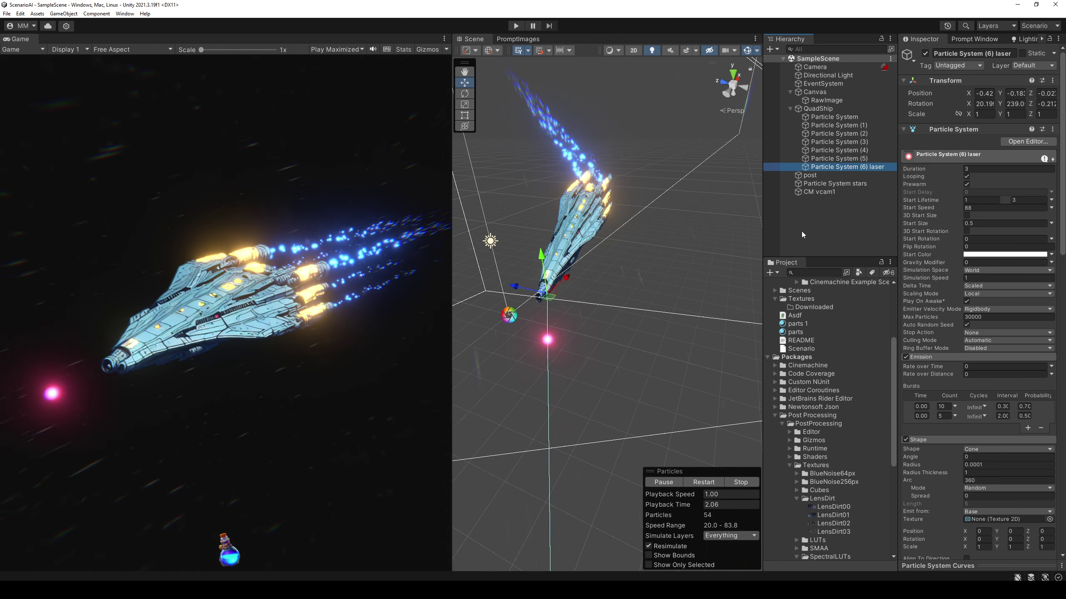